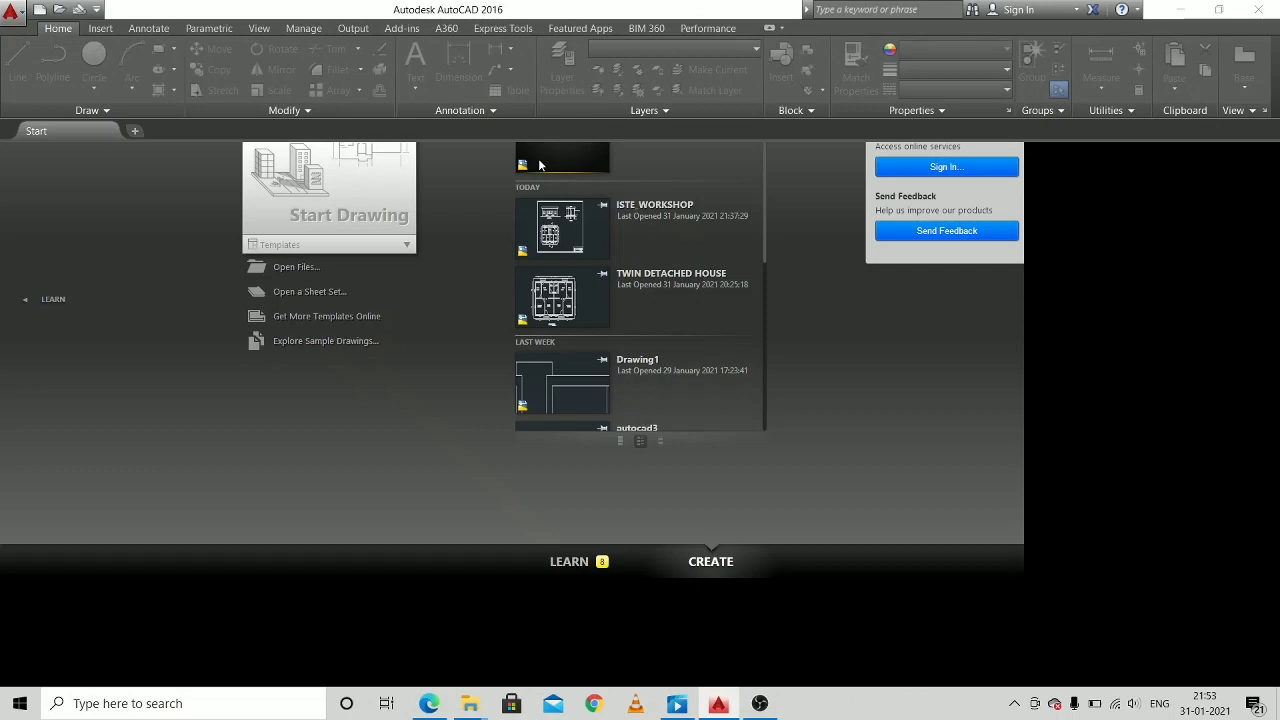
Create a new drawing from the acadiso template.
left_click(17, 18)
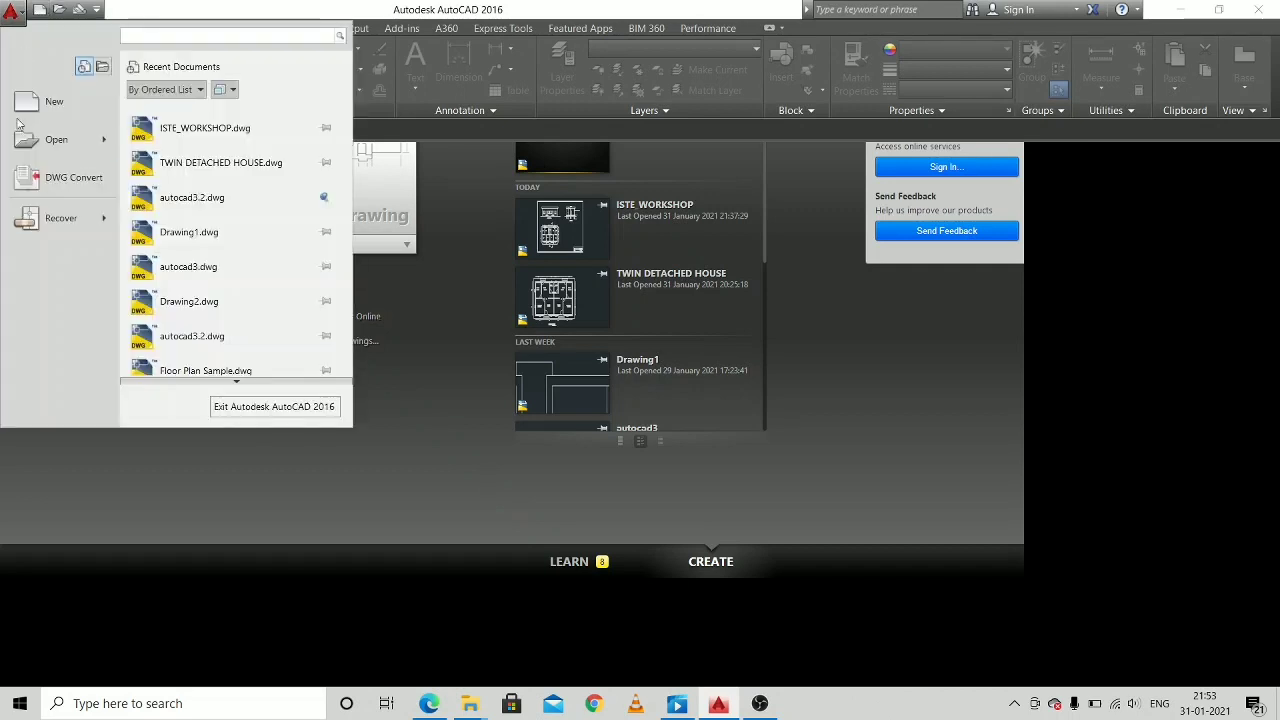
left_click(42, 104)
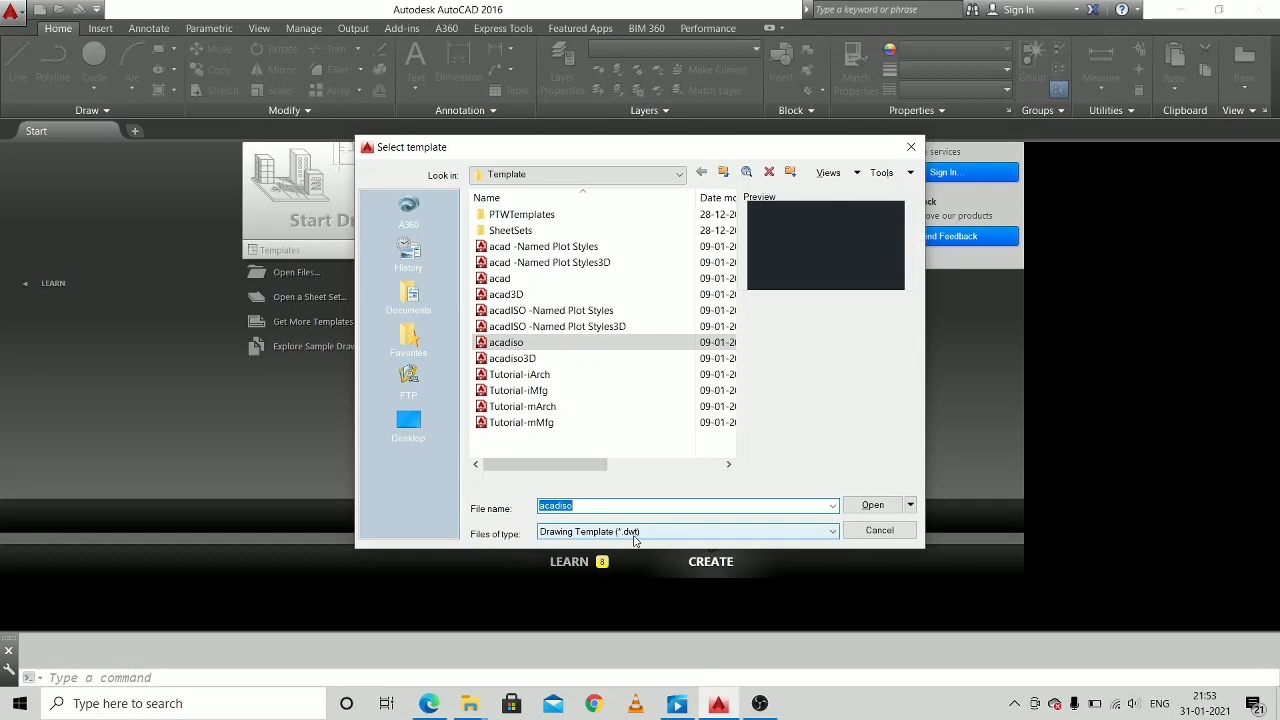
left_click(873, 507)
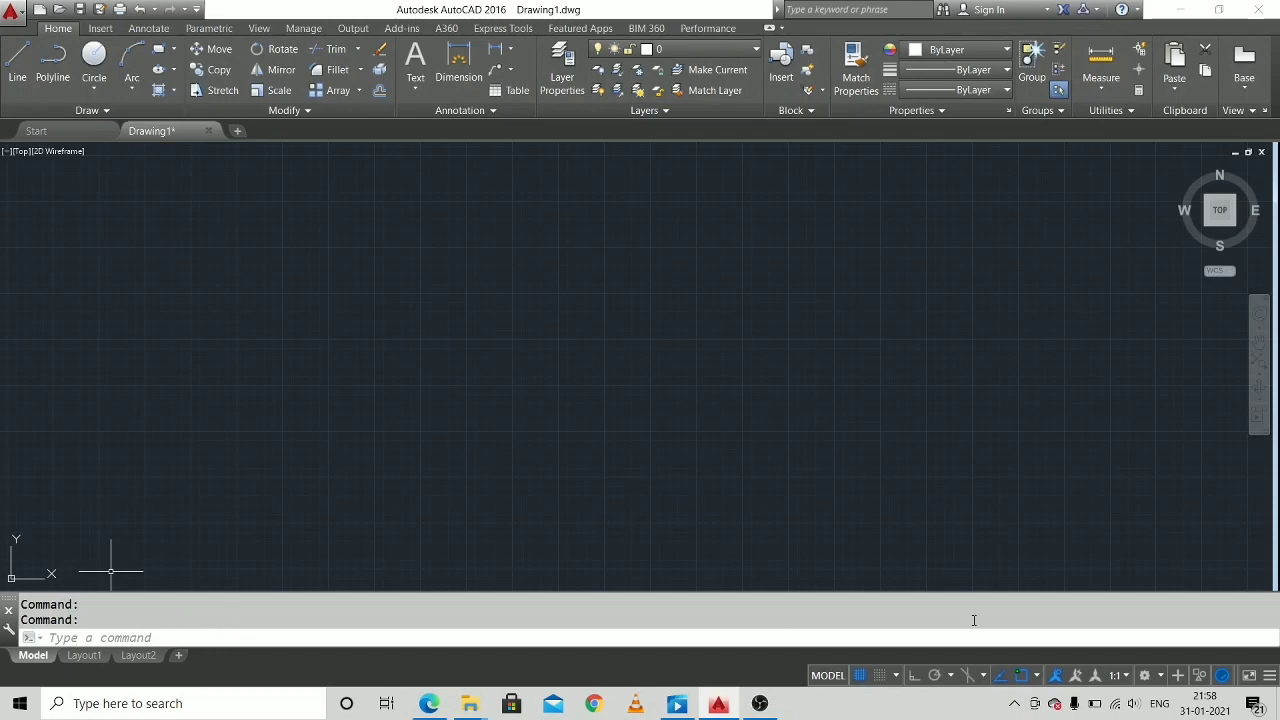
key("Escape")
key("Escape")
scroll(686, 237, "down", 2)
middle_click_drag(686, 237, 598, 314)
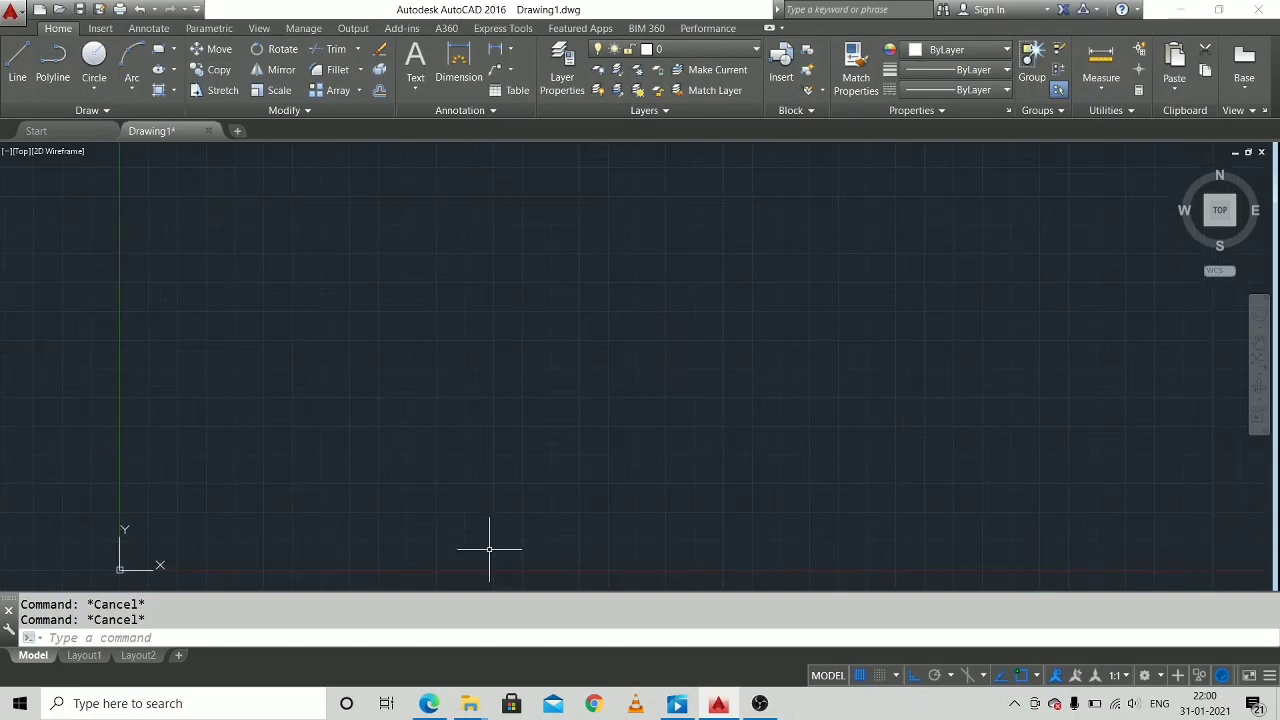
Switch to Microsoft Edge and examine the floor plan's room sizes and the front elevation in ISTE_WORKSHOP-Model.pdf.
left_click(429, 704)
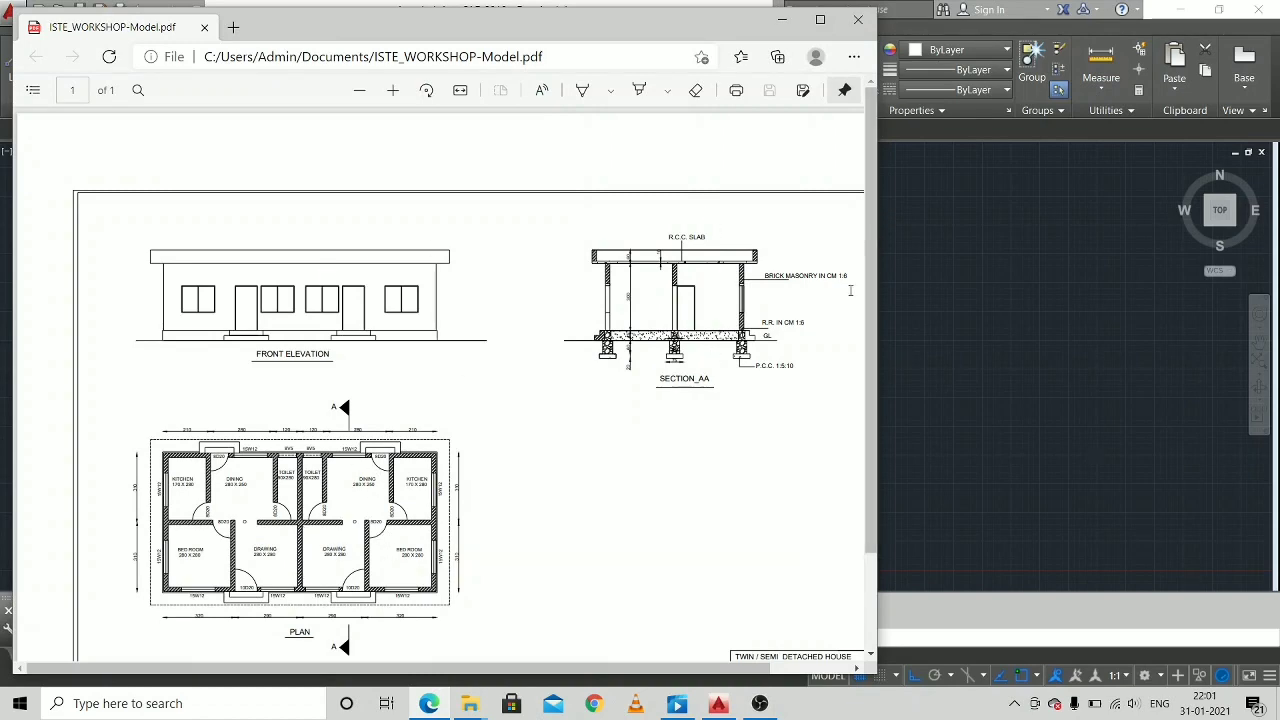
left_click(822, 20)
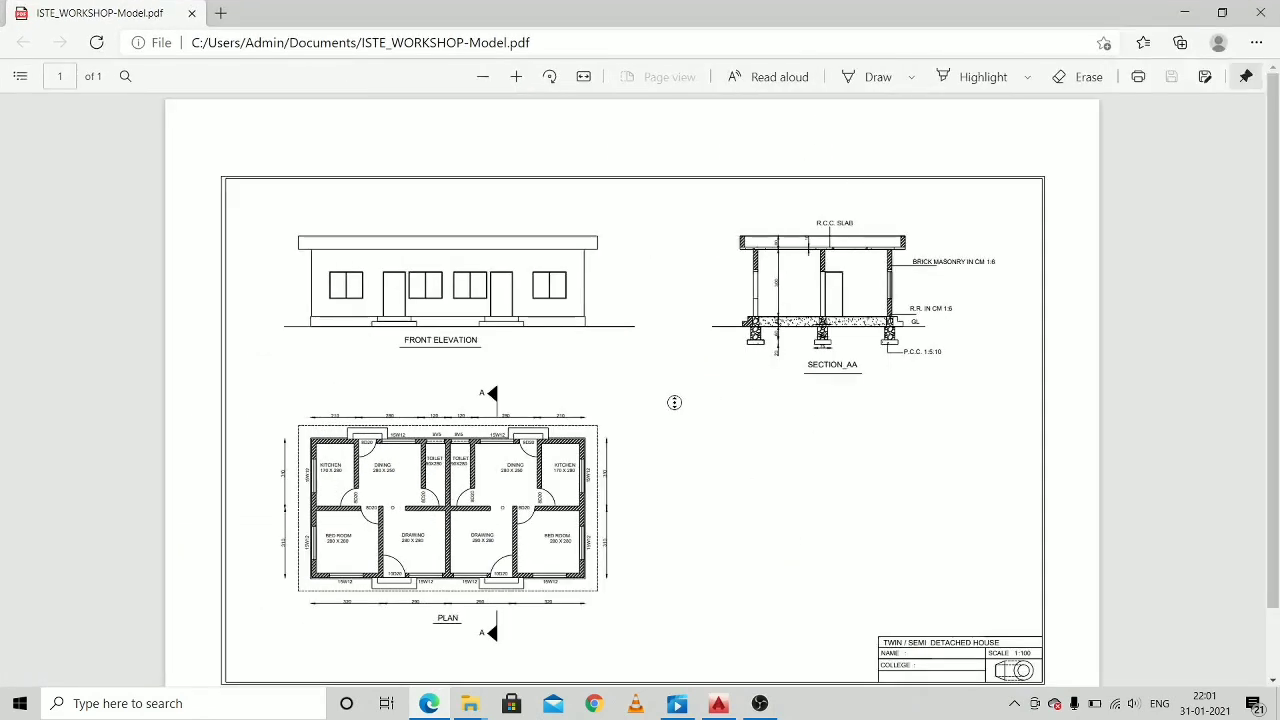
left_click(516, 76)
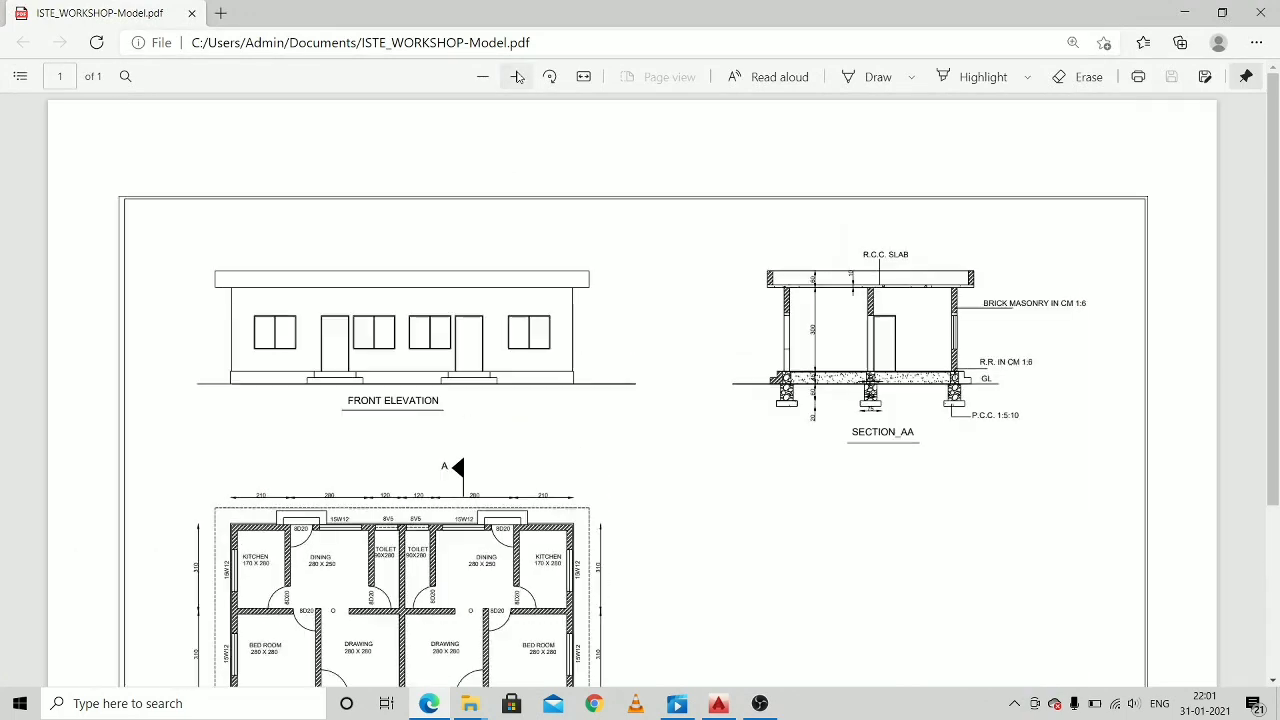
left_click(516, 76)
middle_click_drag(614, 481, 621, 524)
middle_click_drag(644, 429, 568, 484)
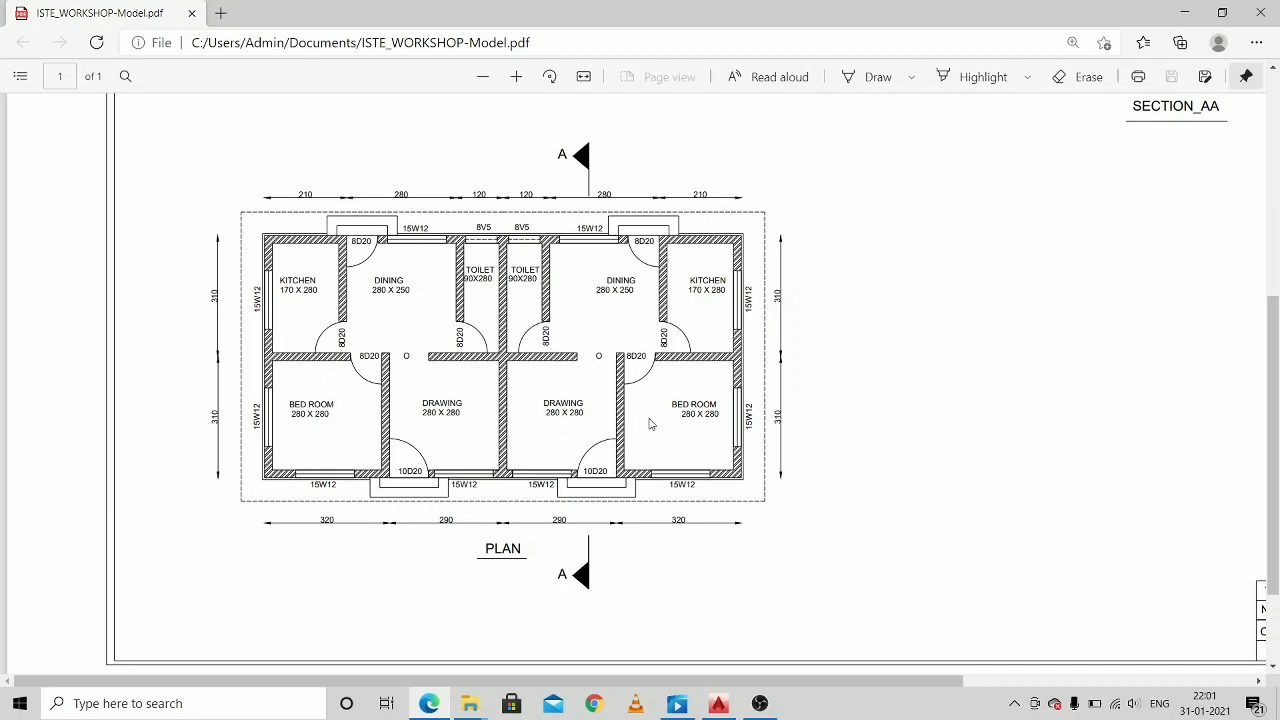
middle_click_drag(655, 421, 593, 428)
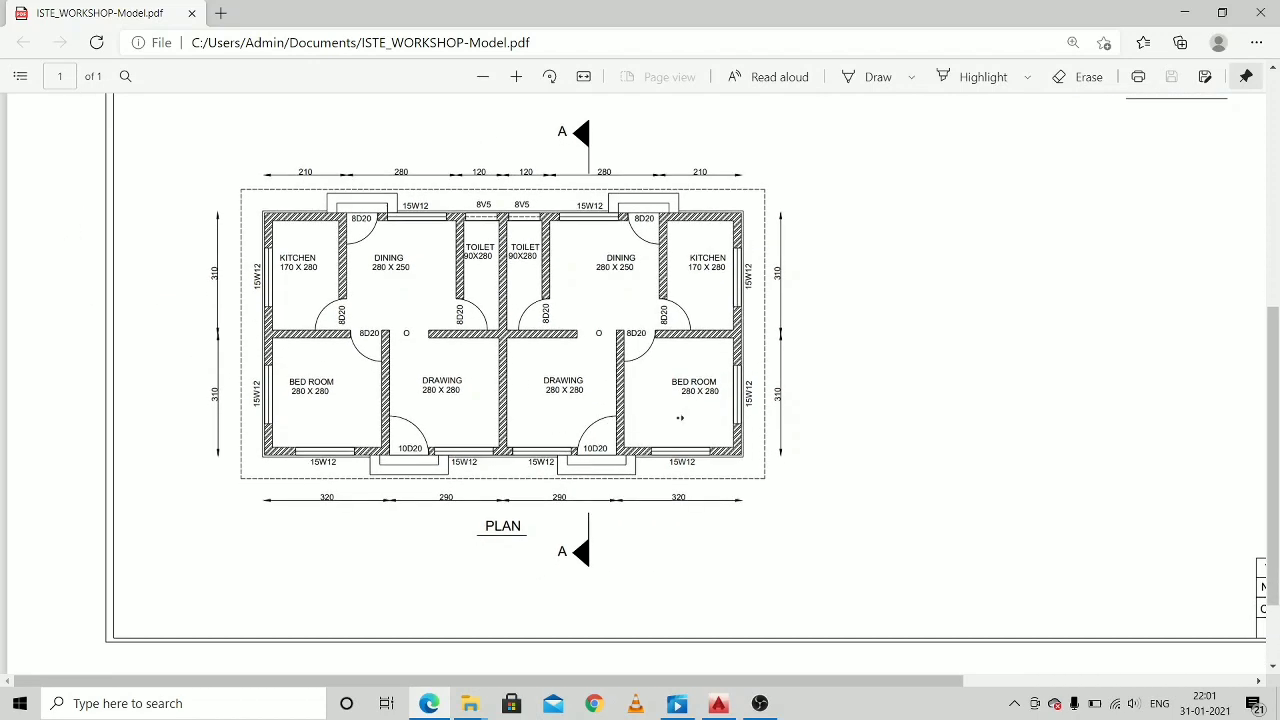
middle_click_drag(680, 418, 698, 478)
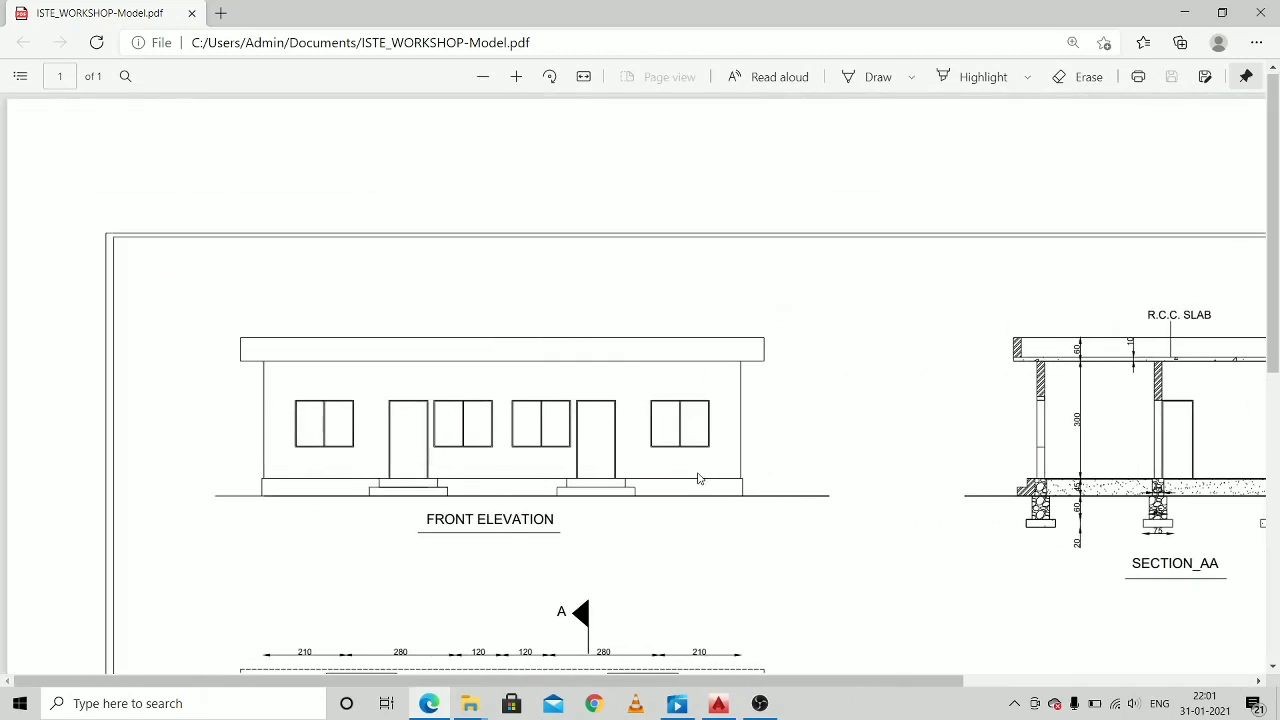
scroll(700, 477, "down", 1)
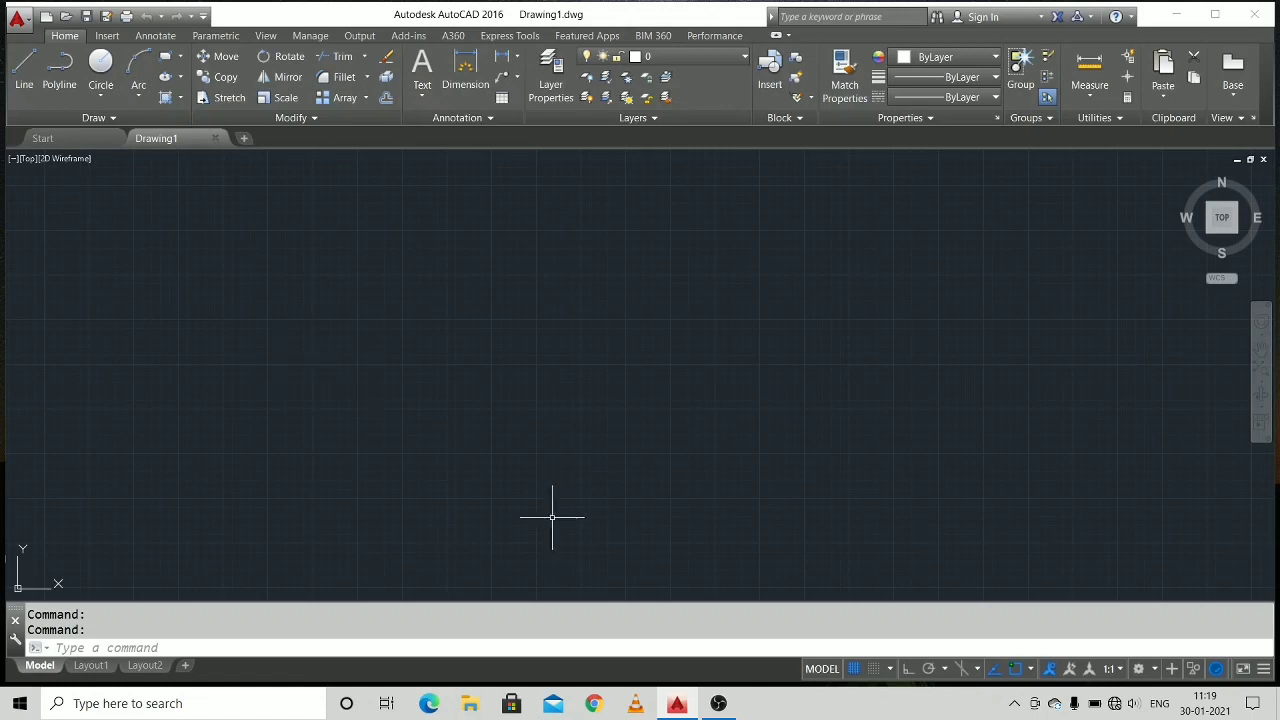
Turn on Ortho mode and draw one vertical and one horizontal construction line crossing at a common point.
left_click(907, 668)
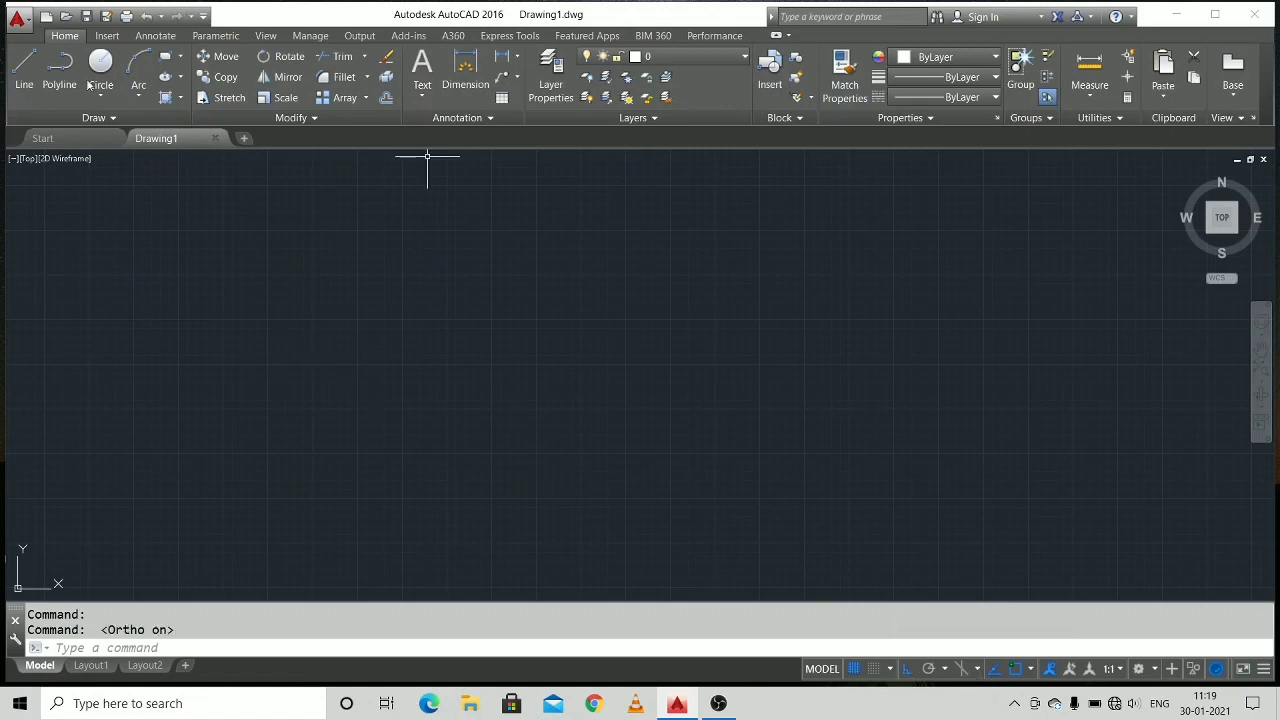
left_click(75, 119)
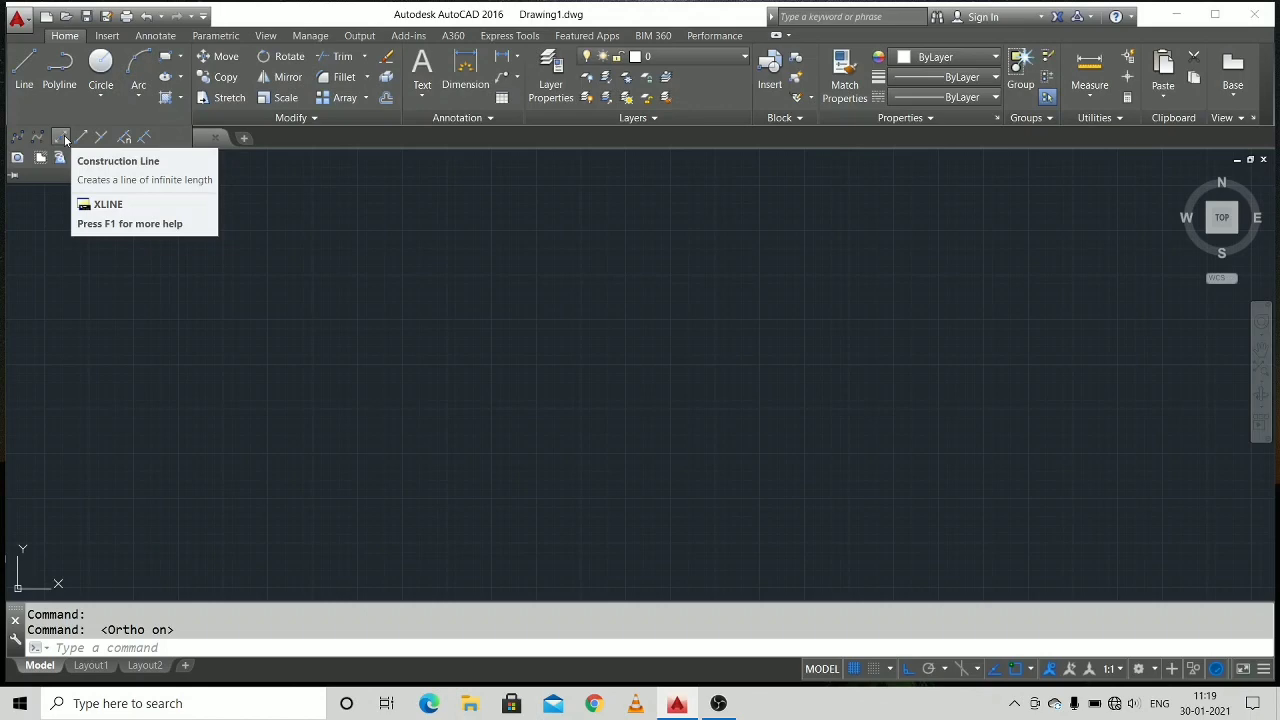
left_click(65, 140)
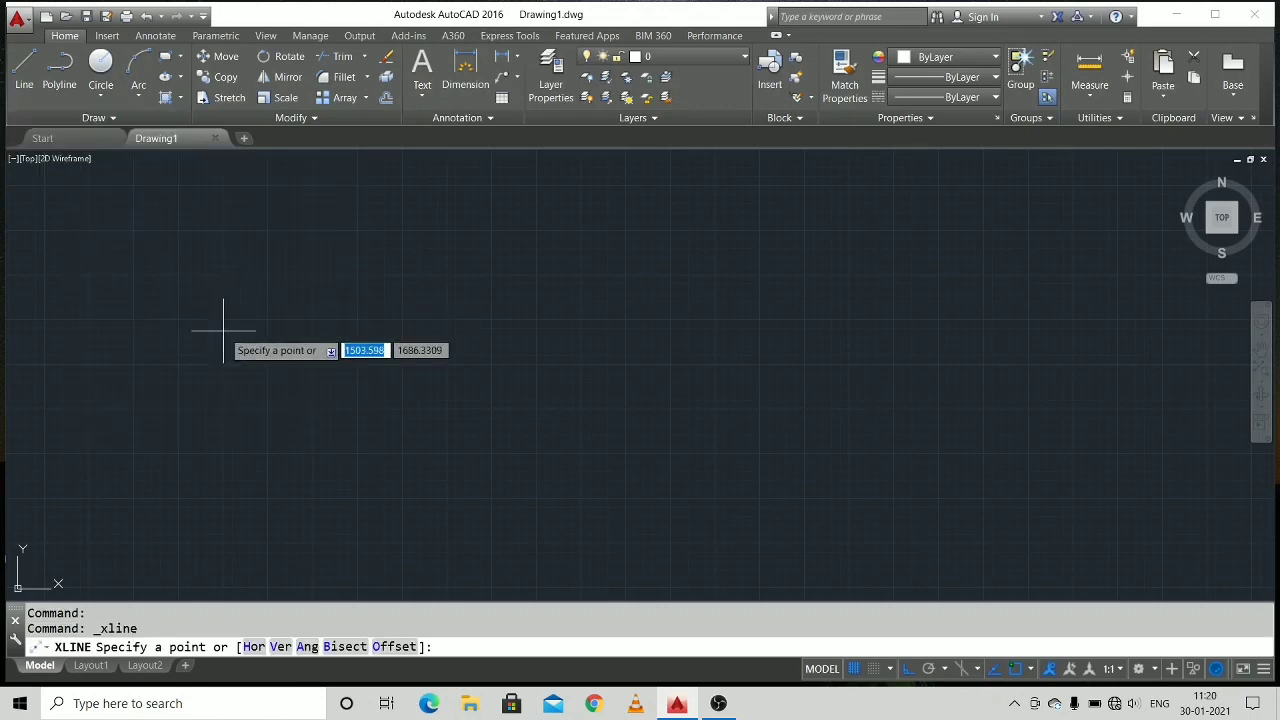
left_click(187, 286)
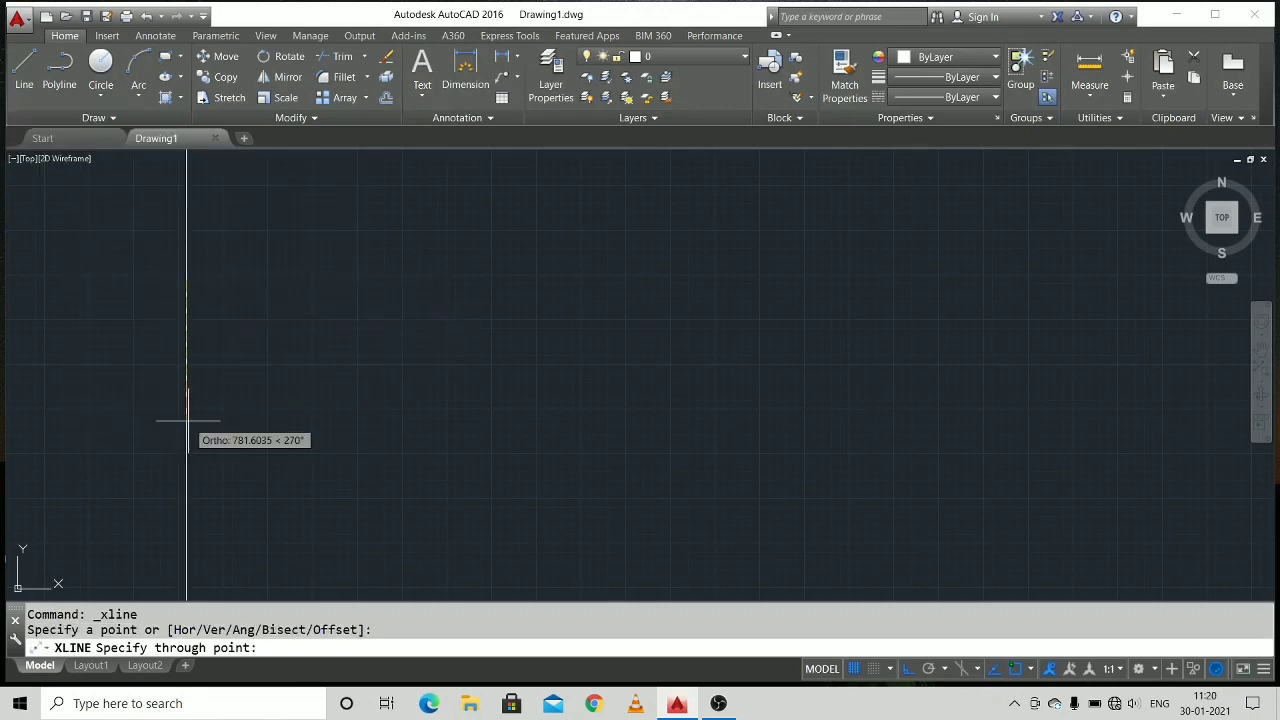
left_click(187, 420)
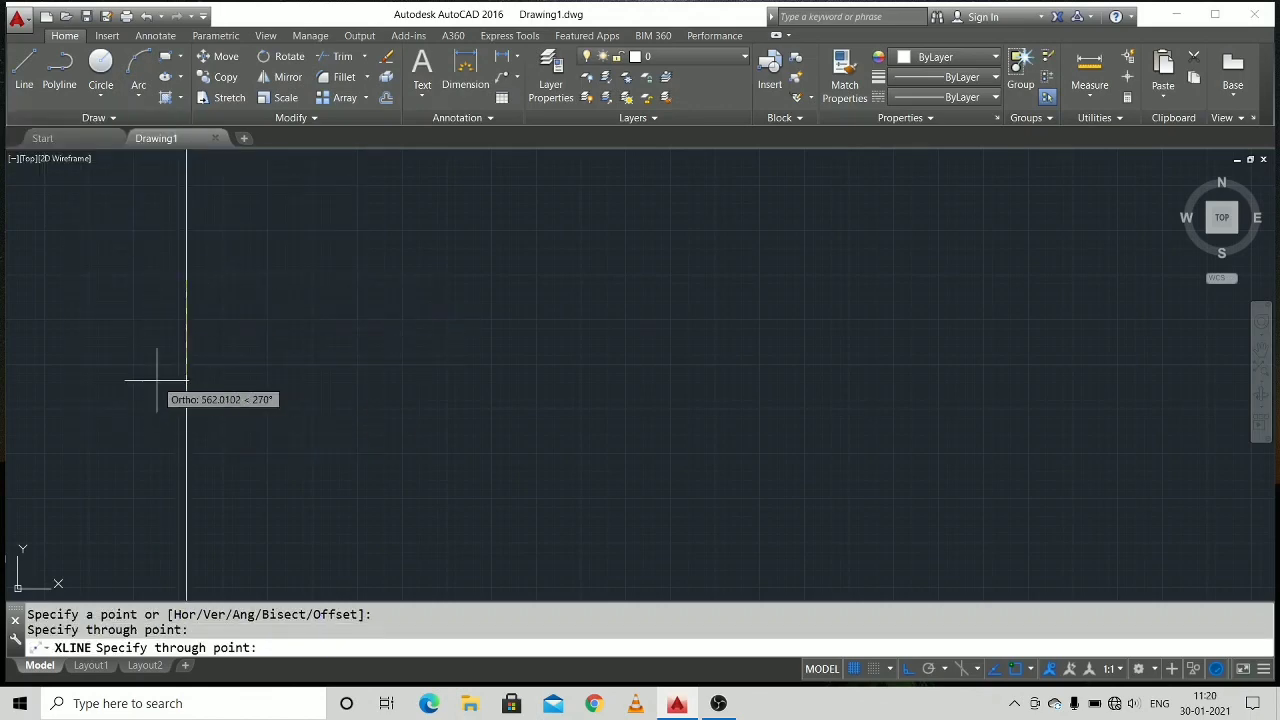
left_click(157, 283)
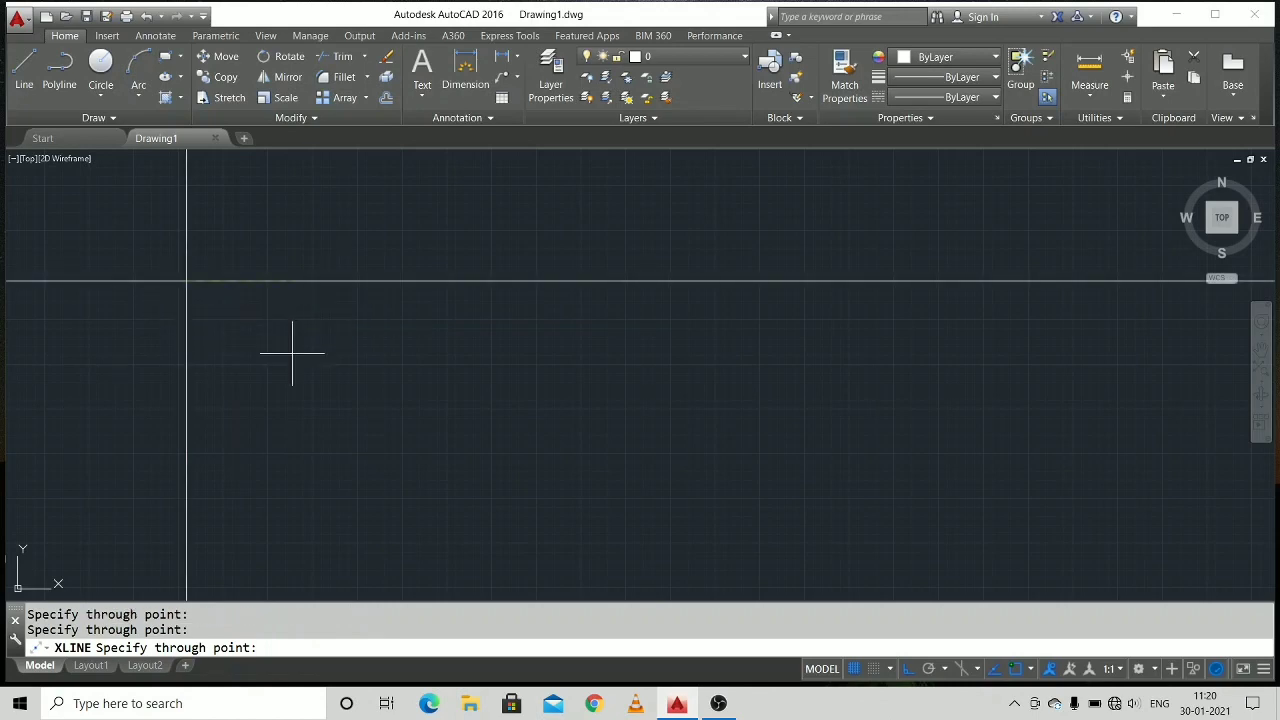
middle_click_drag(387, 349, 383, 618)
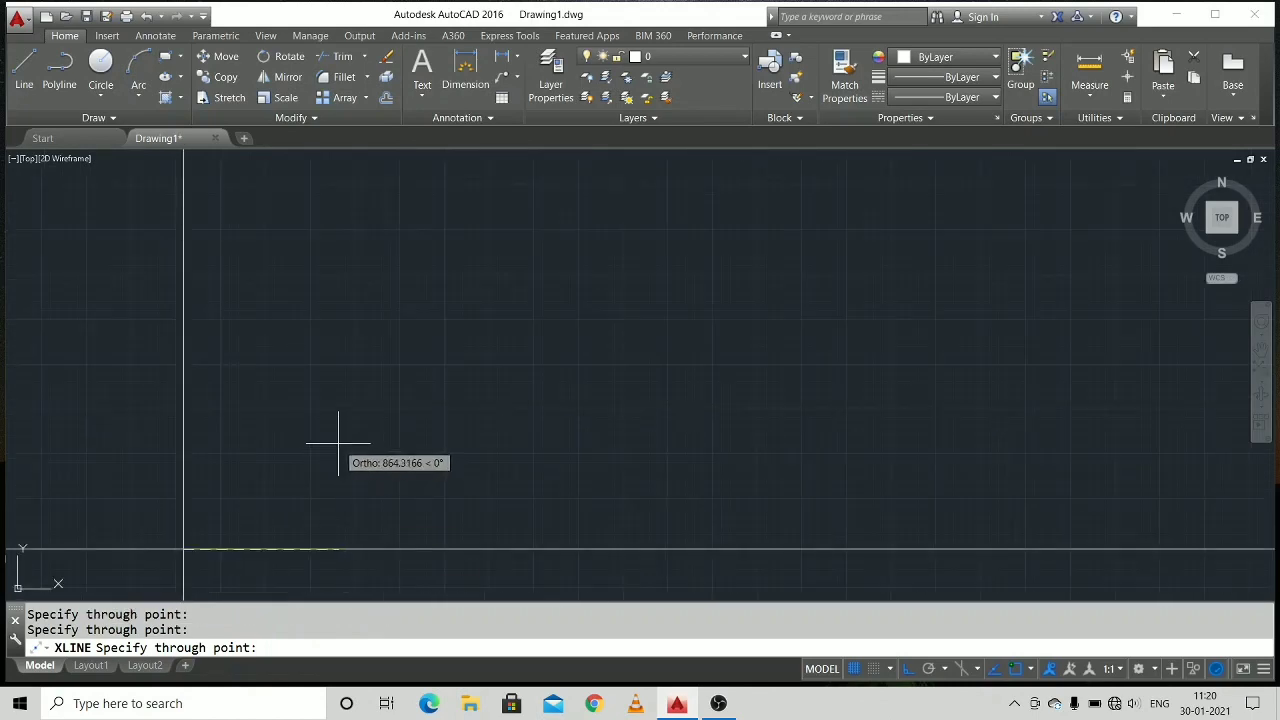
middle_click_drag(338, 443, 346, 382)
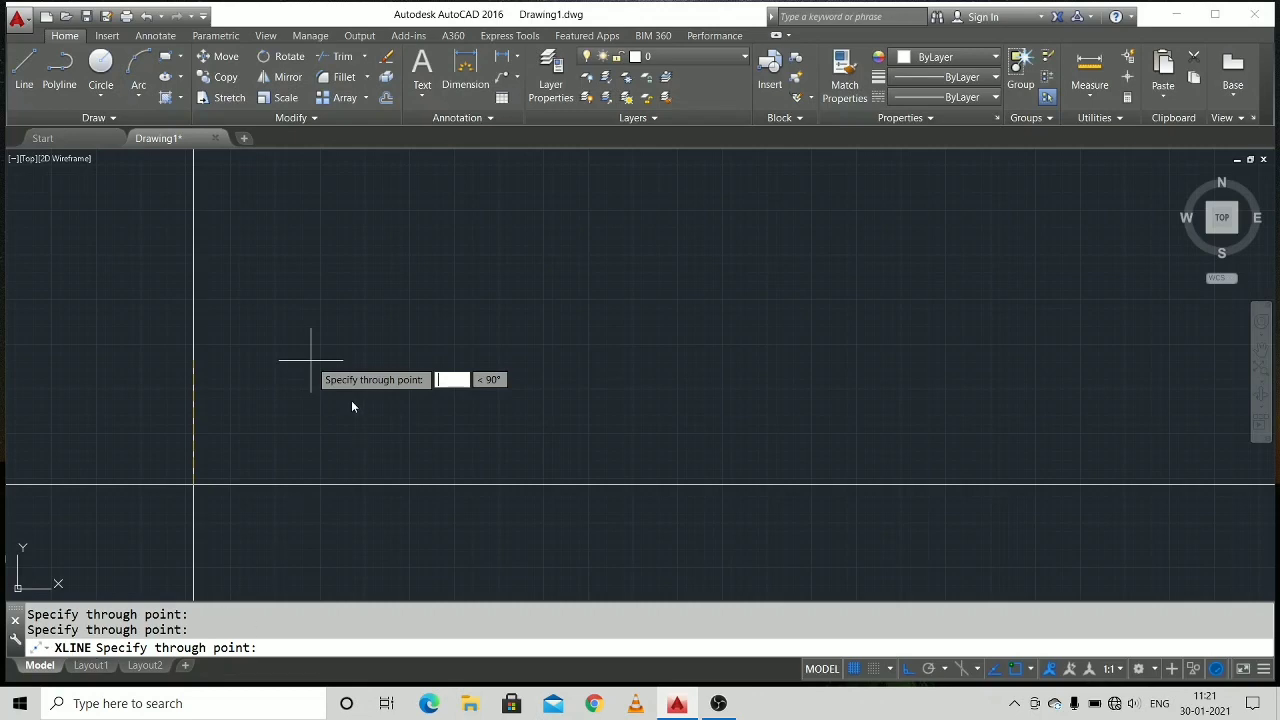
key("Escape")
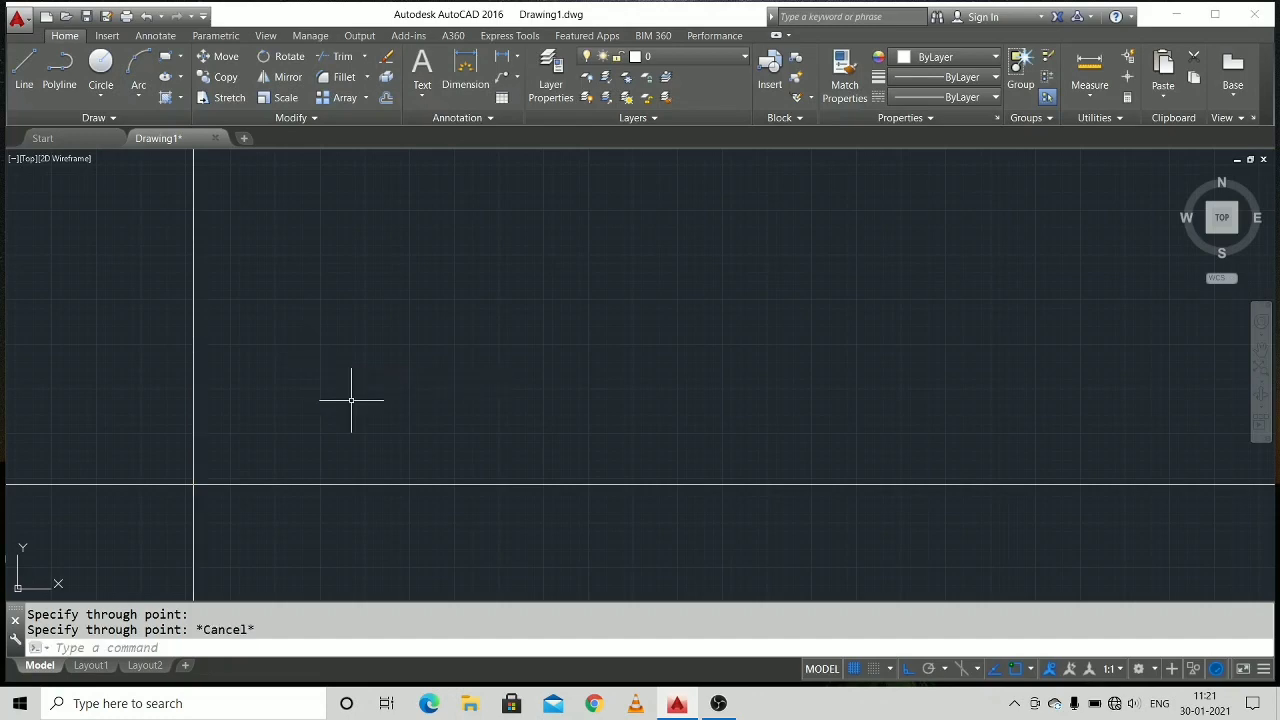
key("Escape")
key("Escape")
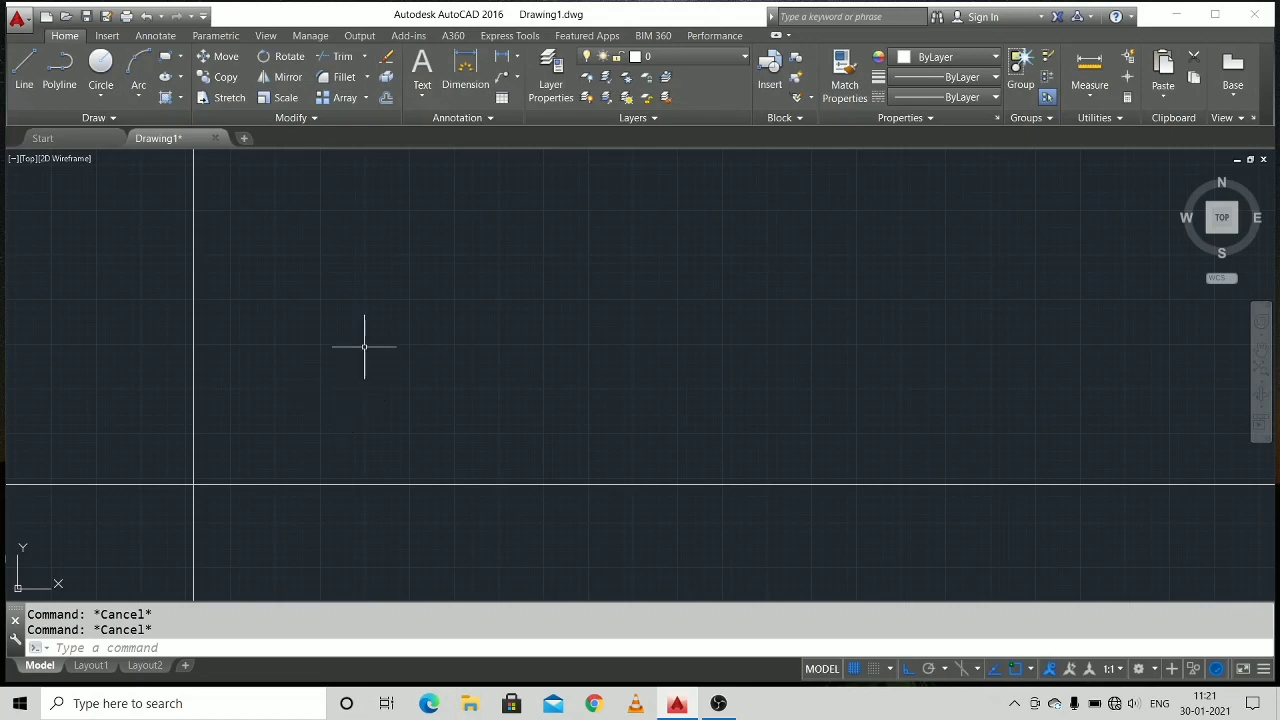
Offset the vertical construction line 20 to the right and the horizontal construction line 20 upward.
type("off")
key("Return")
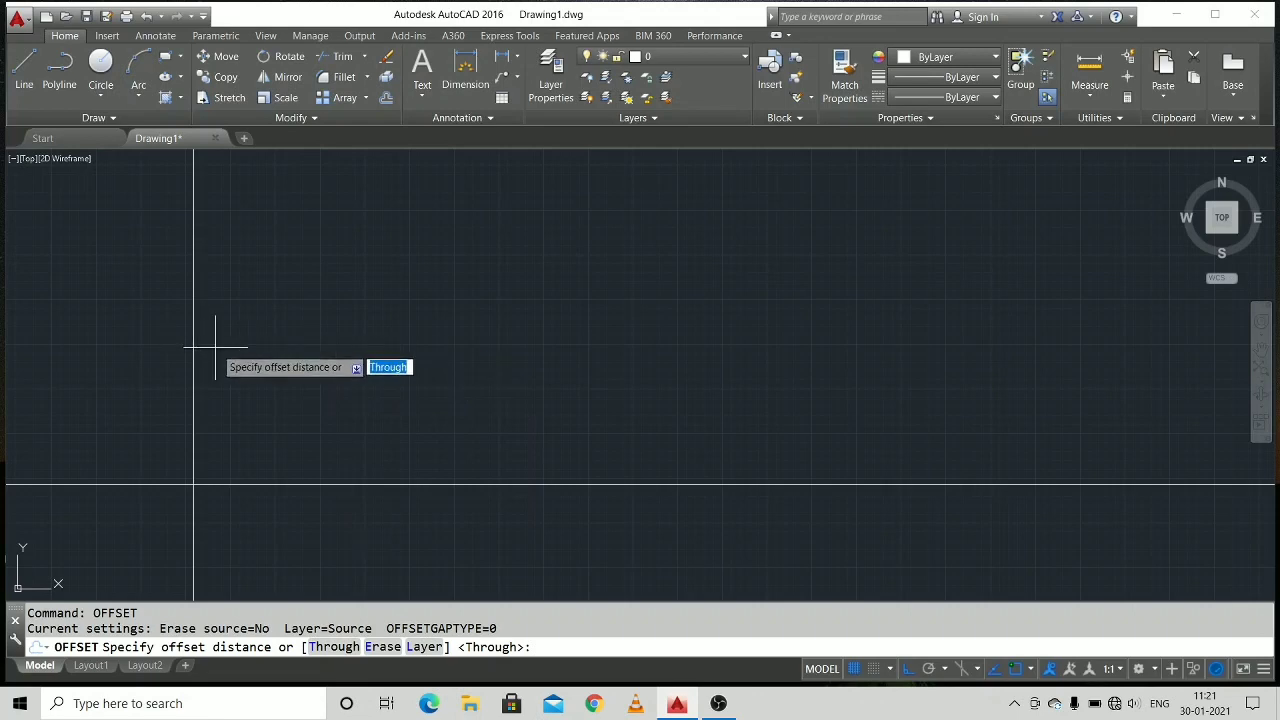
type("20")
key("Return")
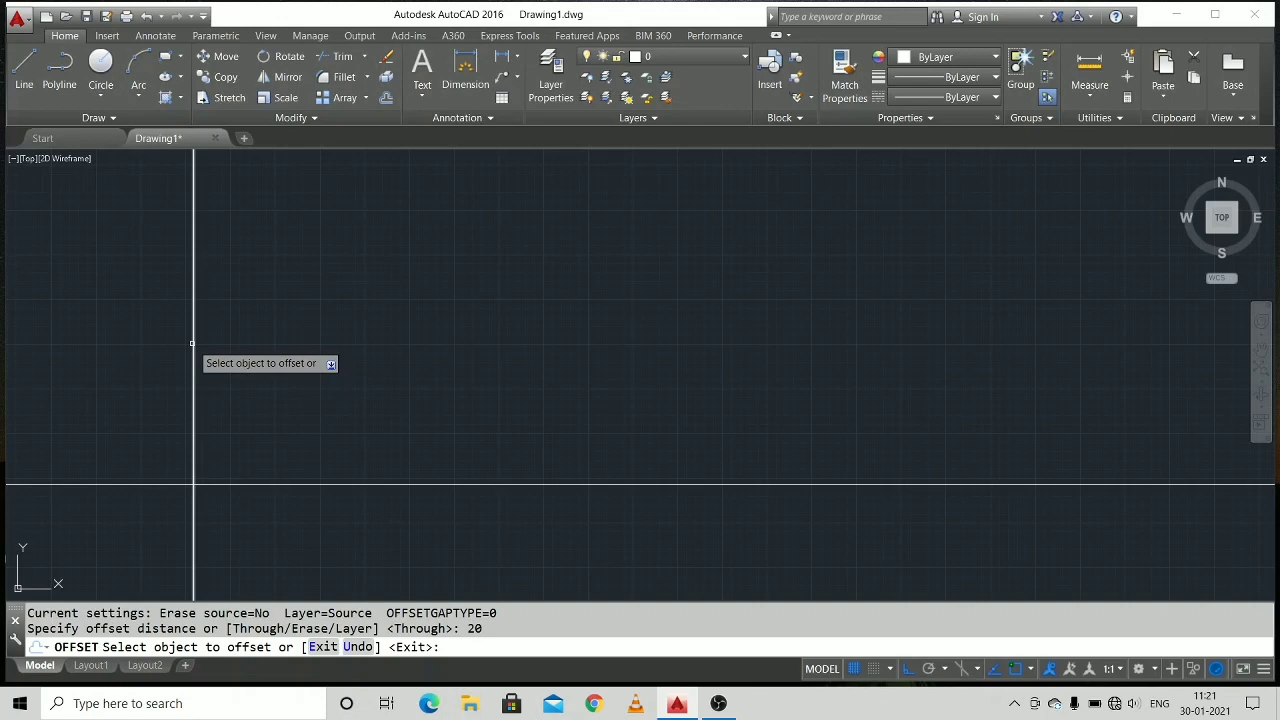
left_click(192, 343)
left_click(268, 418)
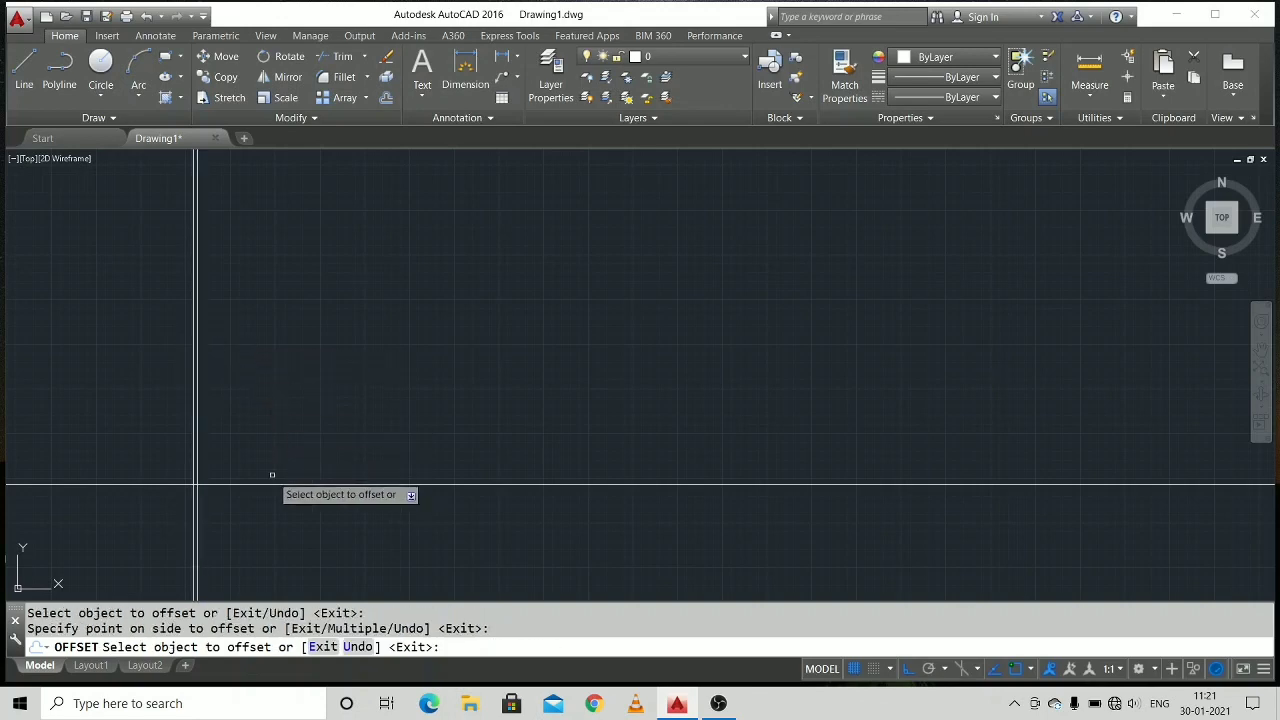
left_click(275, 485)
left_click(223, 463)
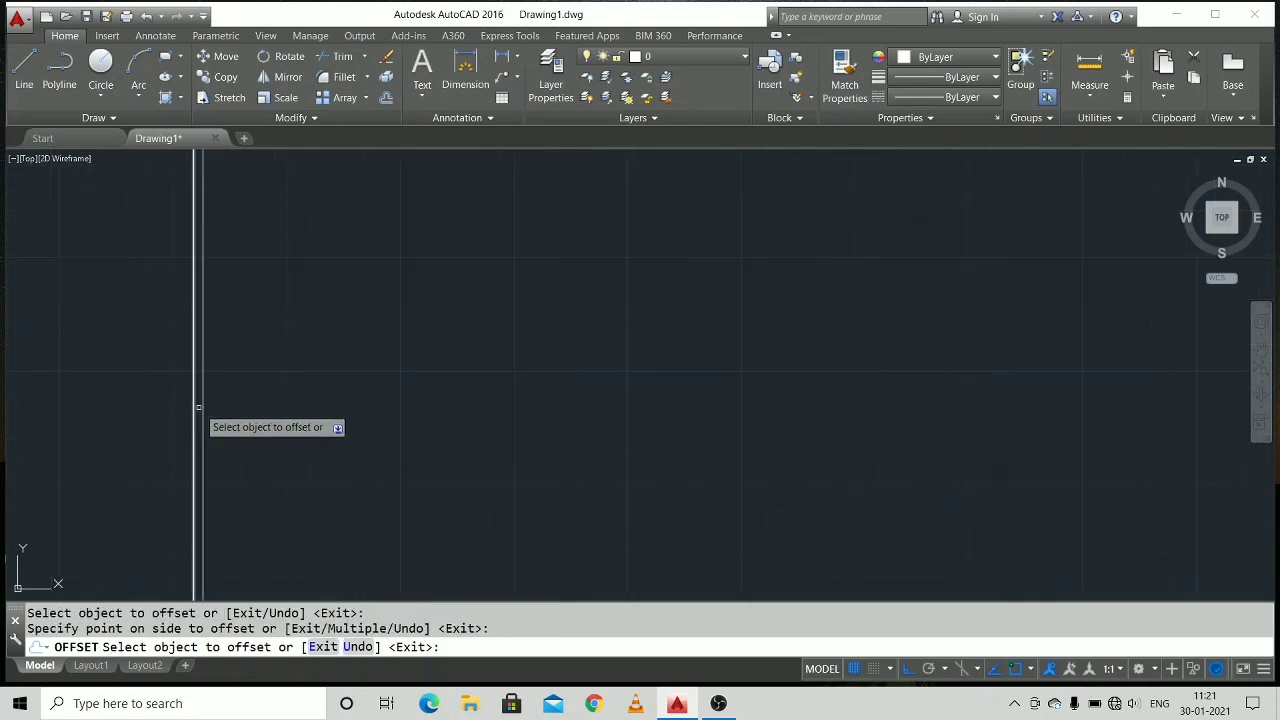
Offset the inner vertical wall line 280 to the right, and offset the resulting line another 20 to the right.
mouse_move(261, 340)
middle_mouse_down()
mouse_move(298, 178)
mouse_move(283, 208)
middle_mouse_up()
scroll(277, 278, "up", 3)
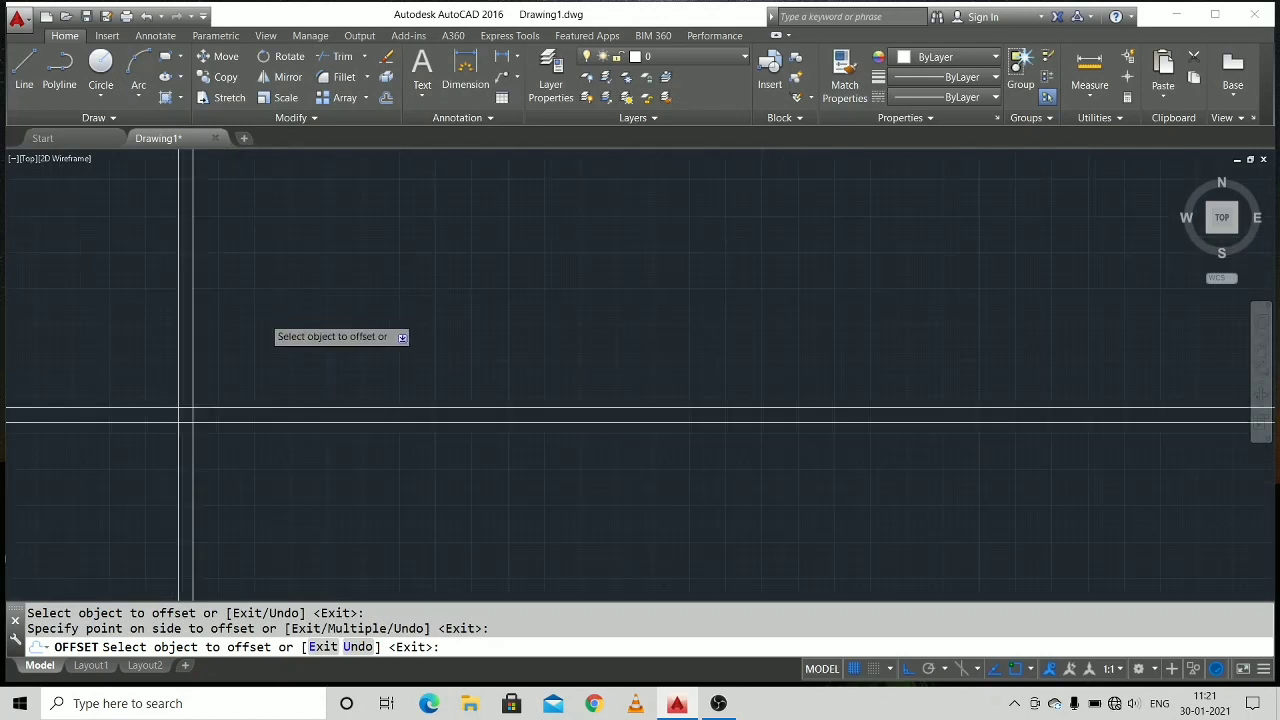
scroll(262, 318, "up", 2)
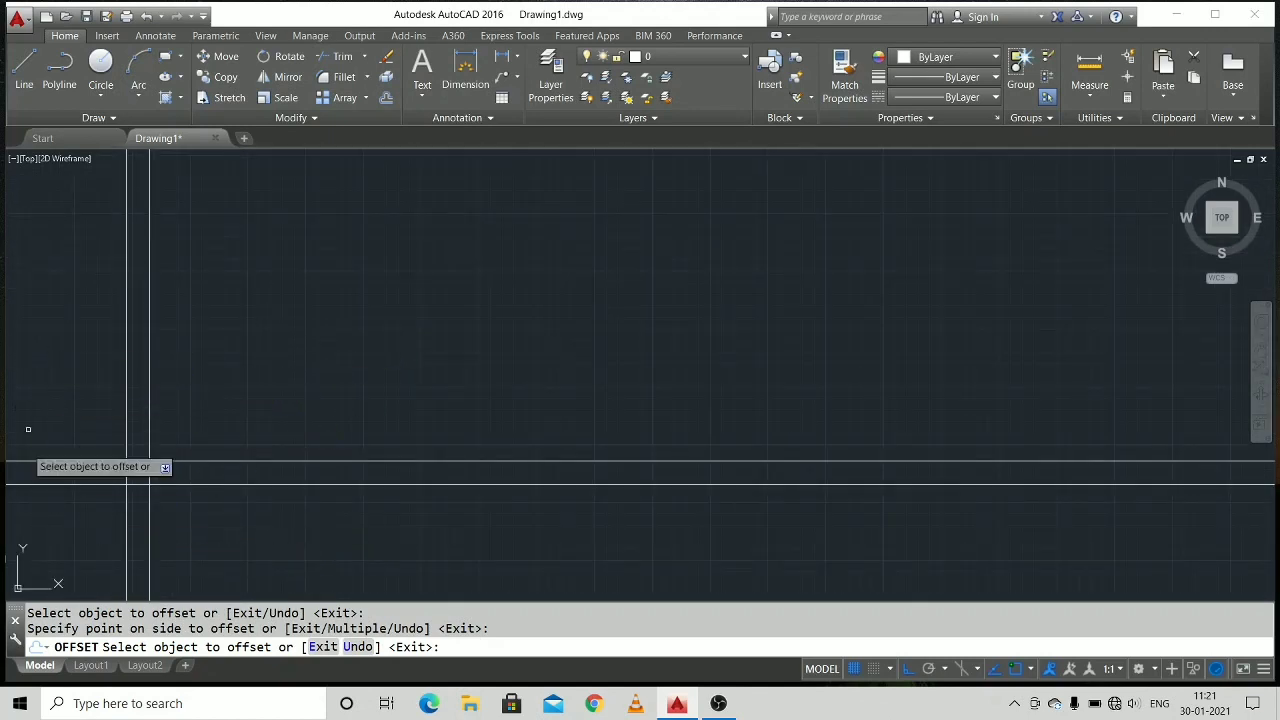
left_click(150, 351)
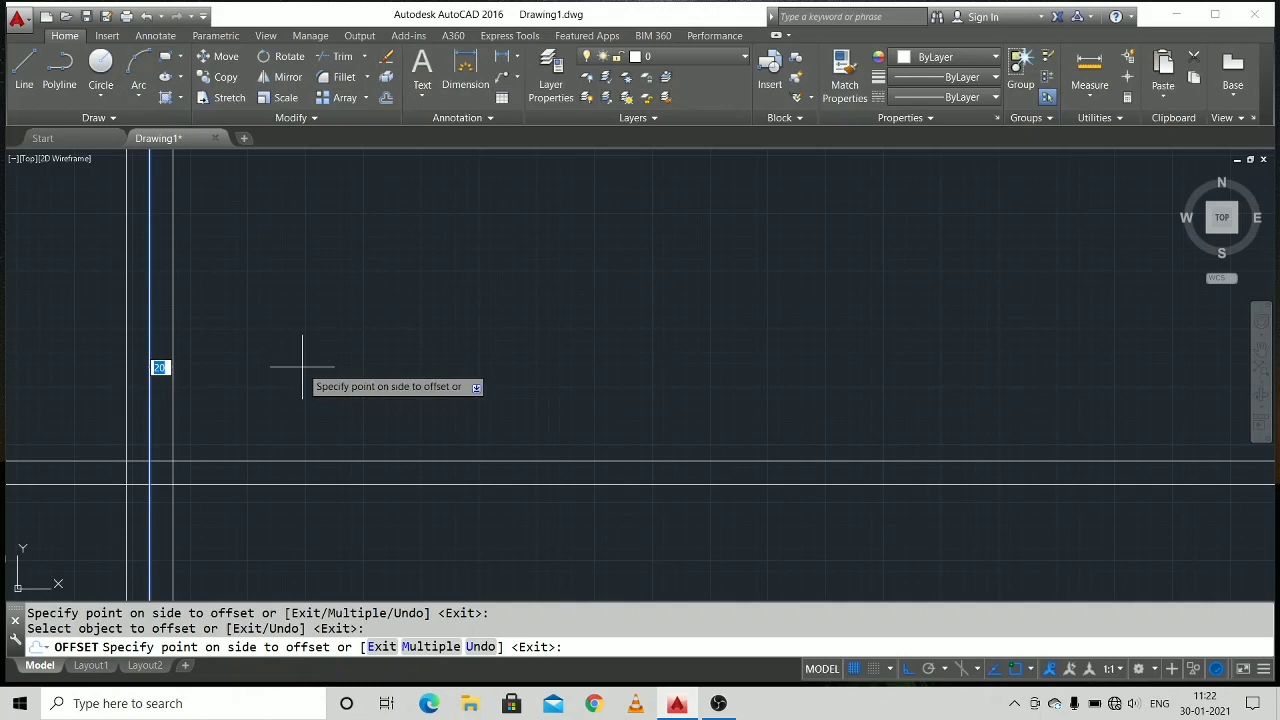
key("BackSpace")
key("Return")
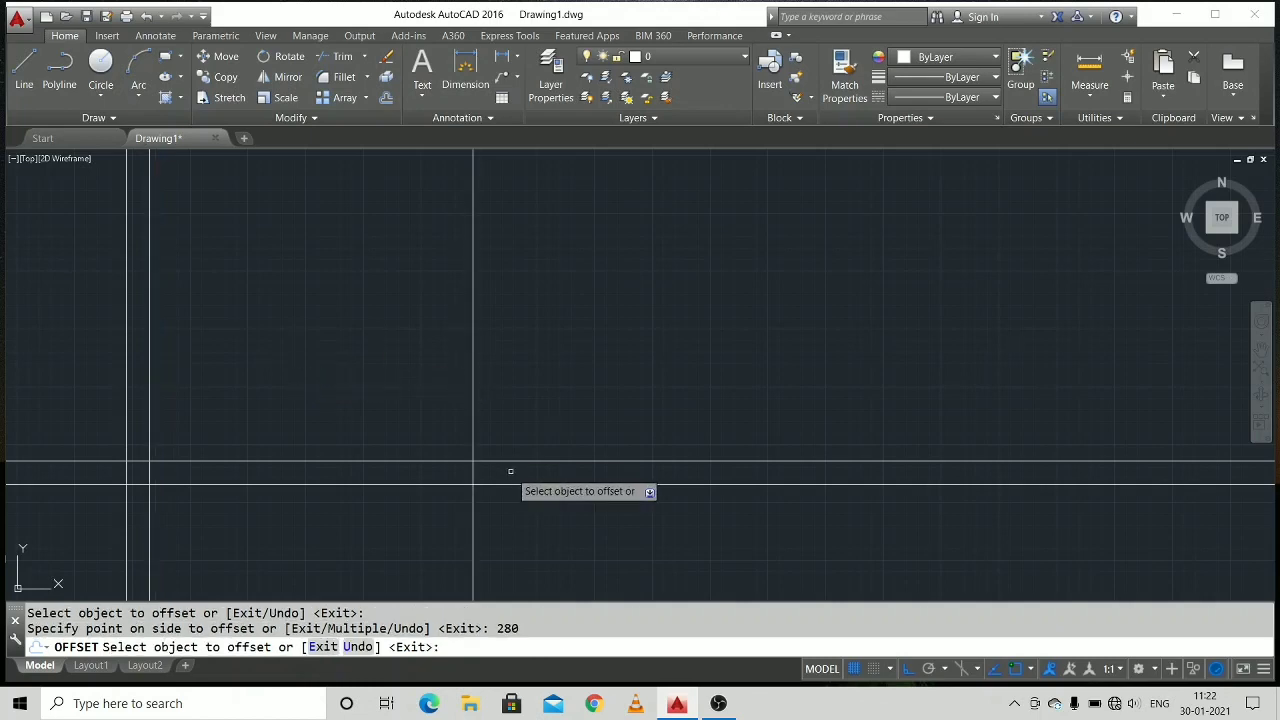
left_click(471, 444)
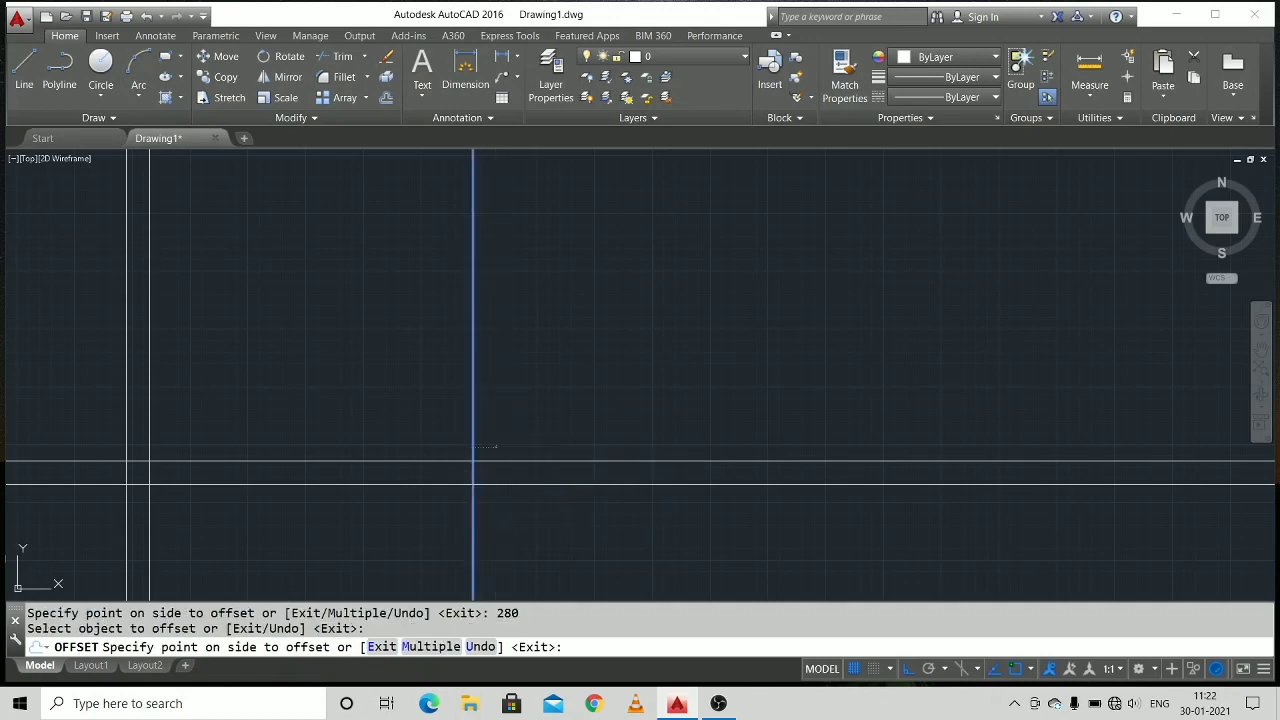
left_click(520, 448)
Offset the upper horizontal wall line 280 upward, and offset the resulting line another 20 upward.
middle_click_drag(394, 417, 397, 490)
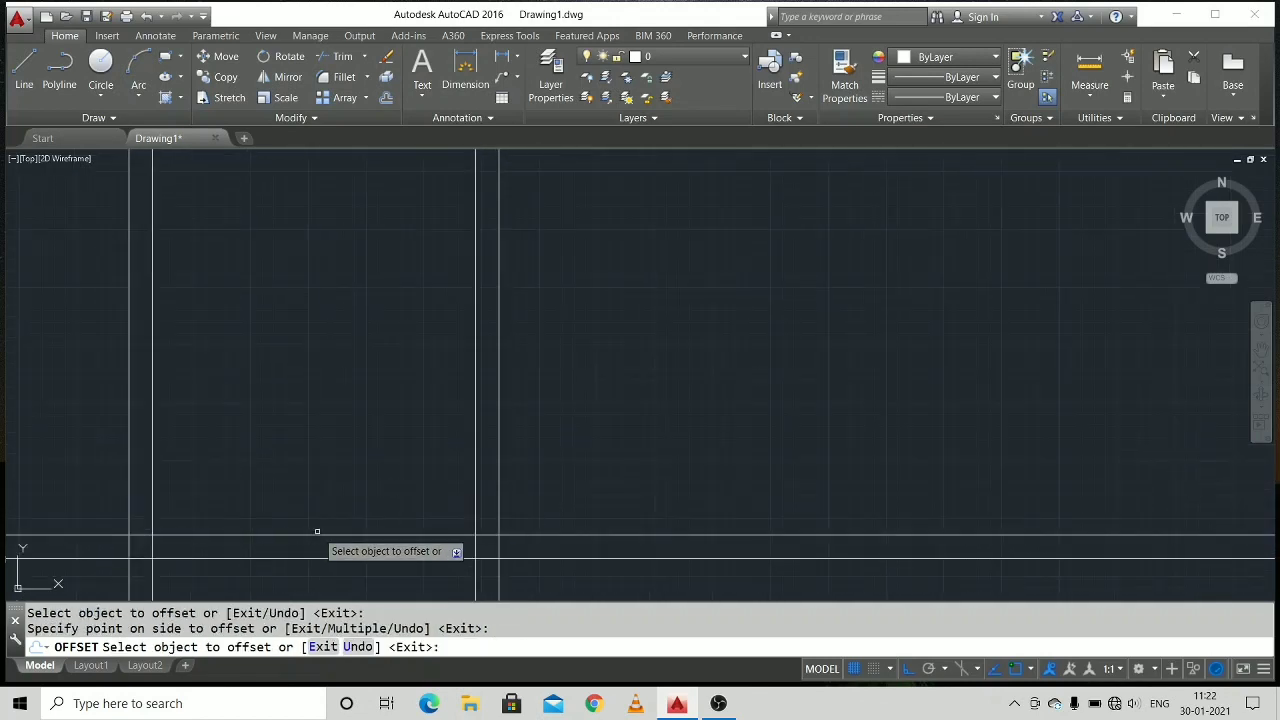
left_click(335, 537)
type("2")
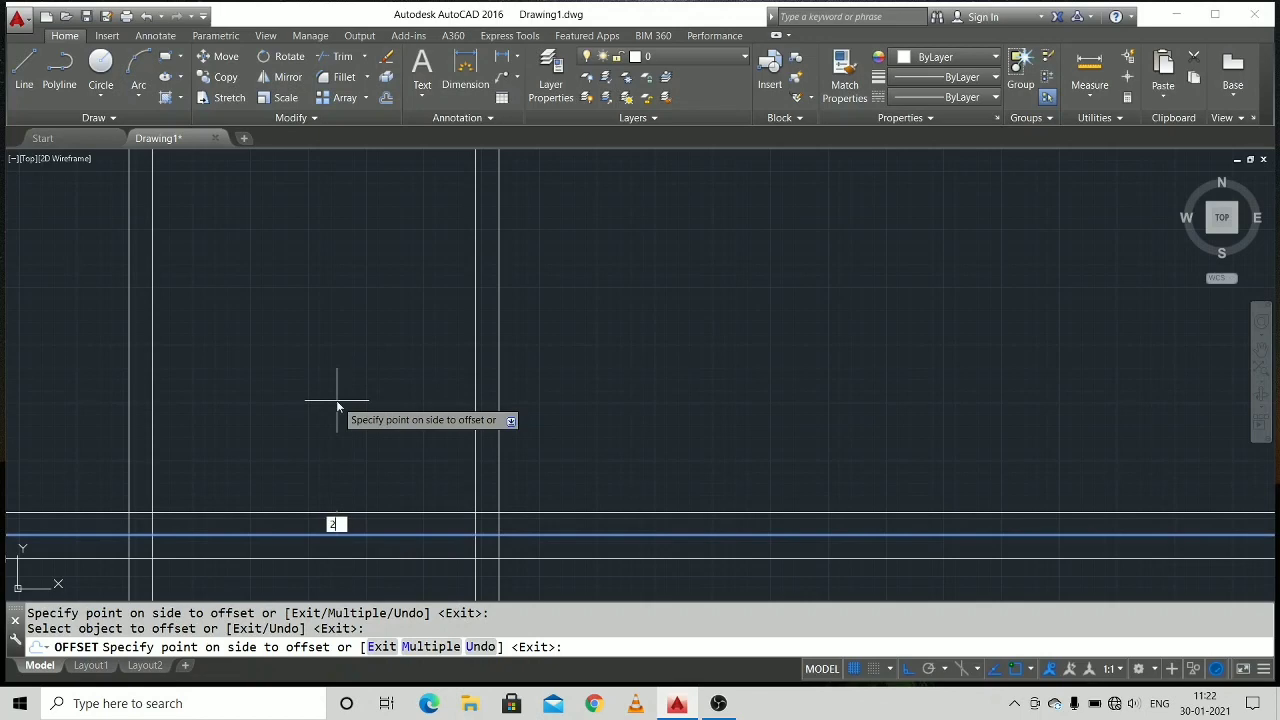
type("80")
key("Return")
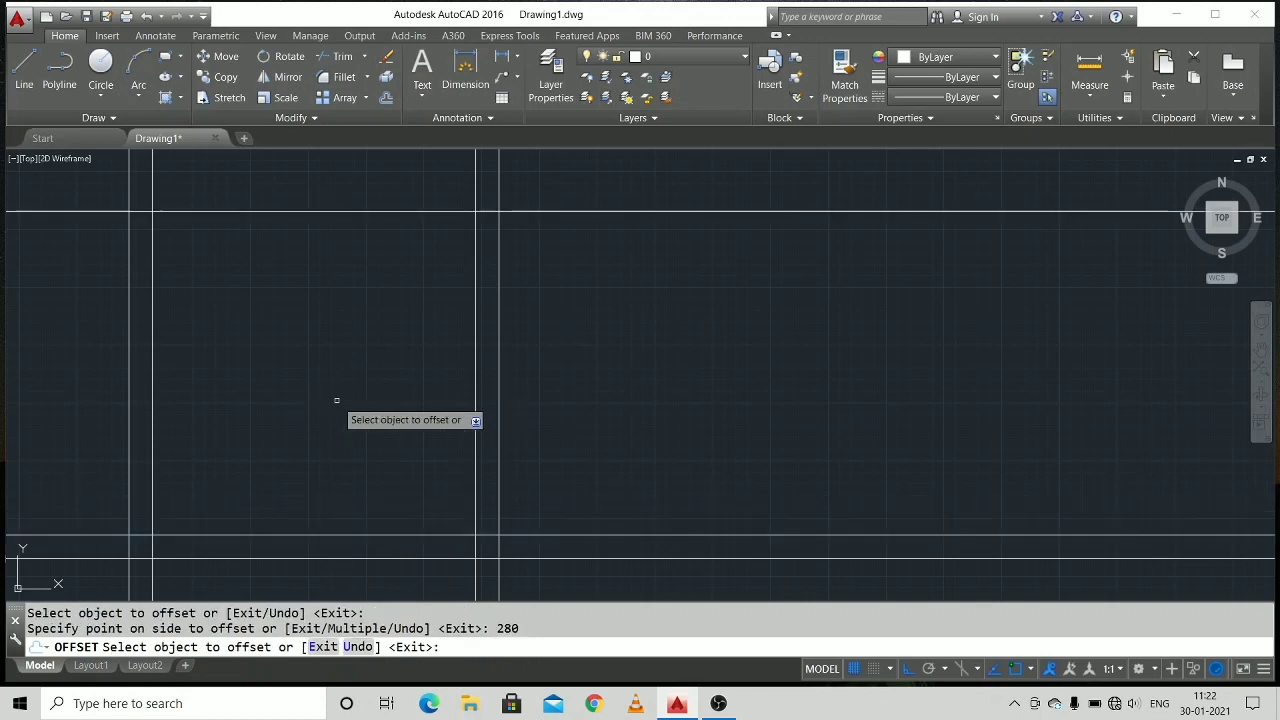
left_click(362, 211)
left_click(362, 177)
scroll(471, 334, "down", 4)
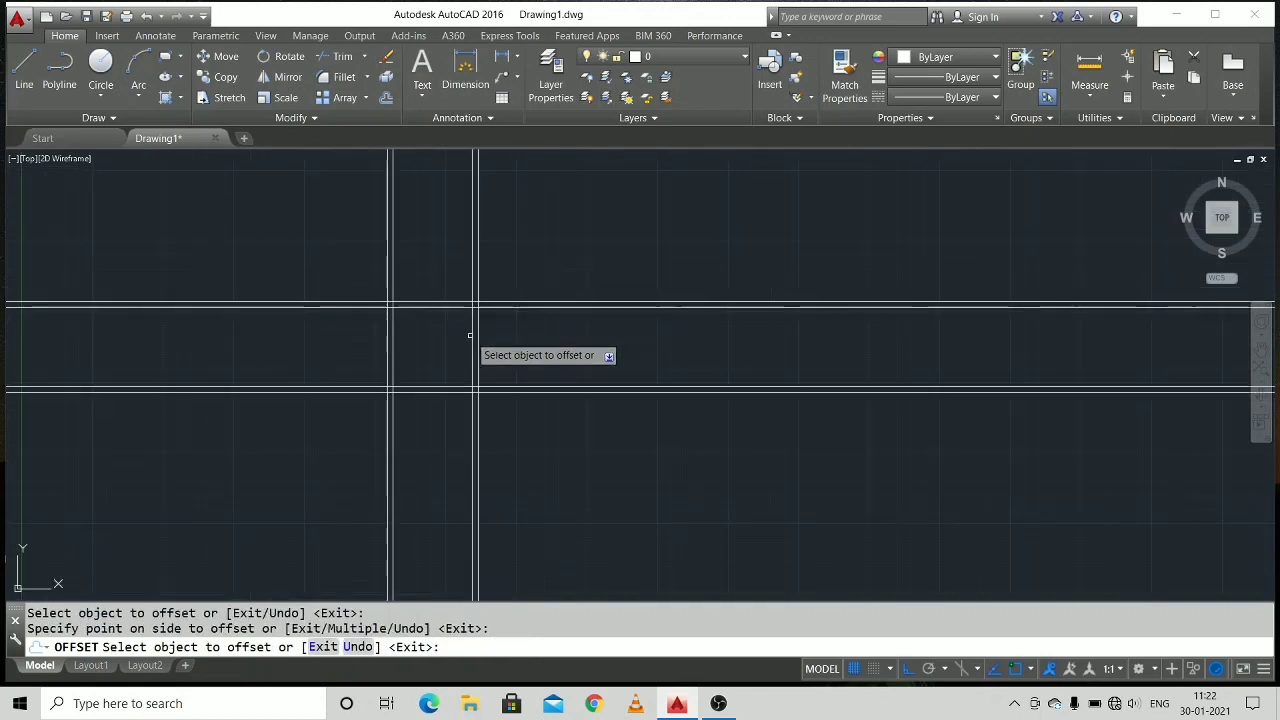
scroll(470, 335, "up", 2)
middle_click_drag(509, 369, 425, 409)
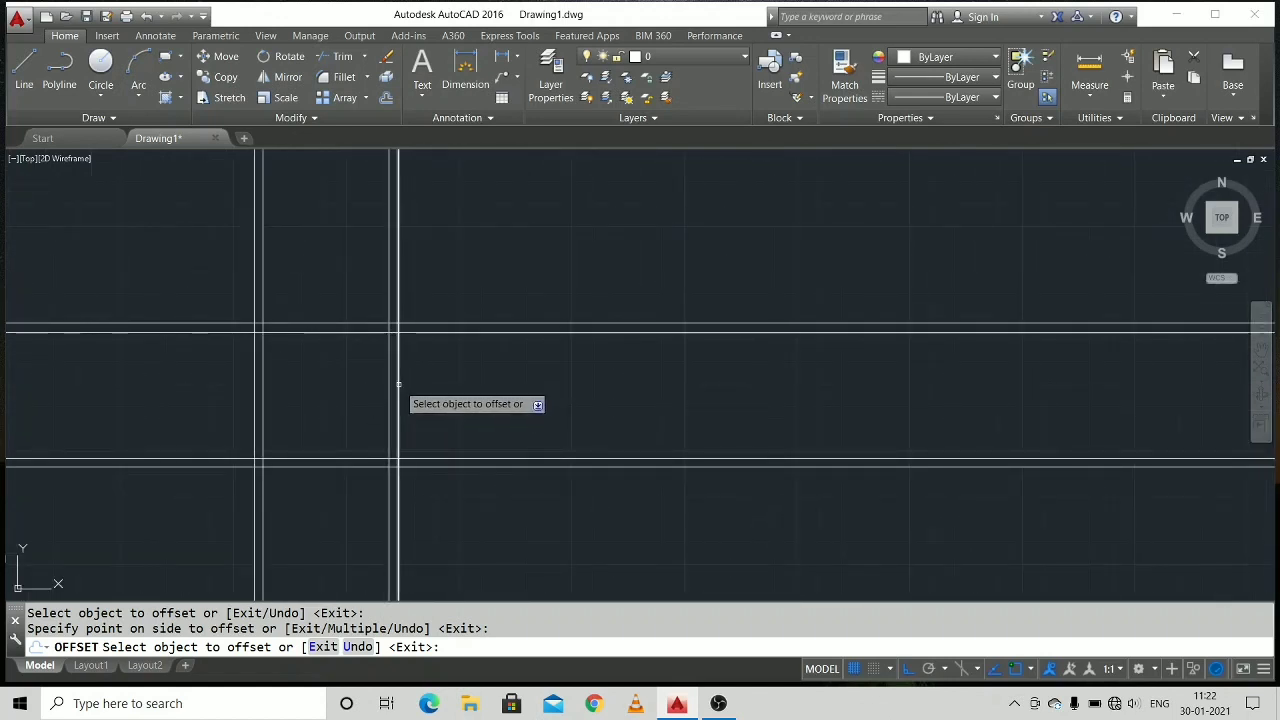
Offset the rightmost vertical wall line 280 to the right, and offset the resulting line another 20 to the right.
left_click(398, 383)
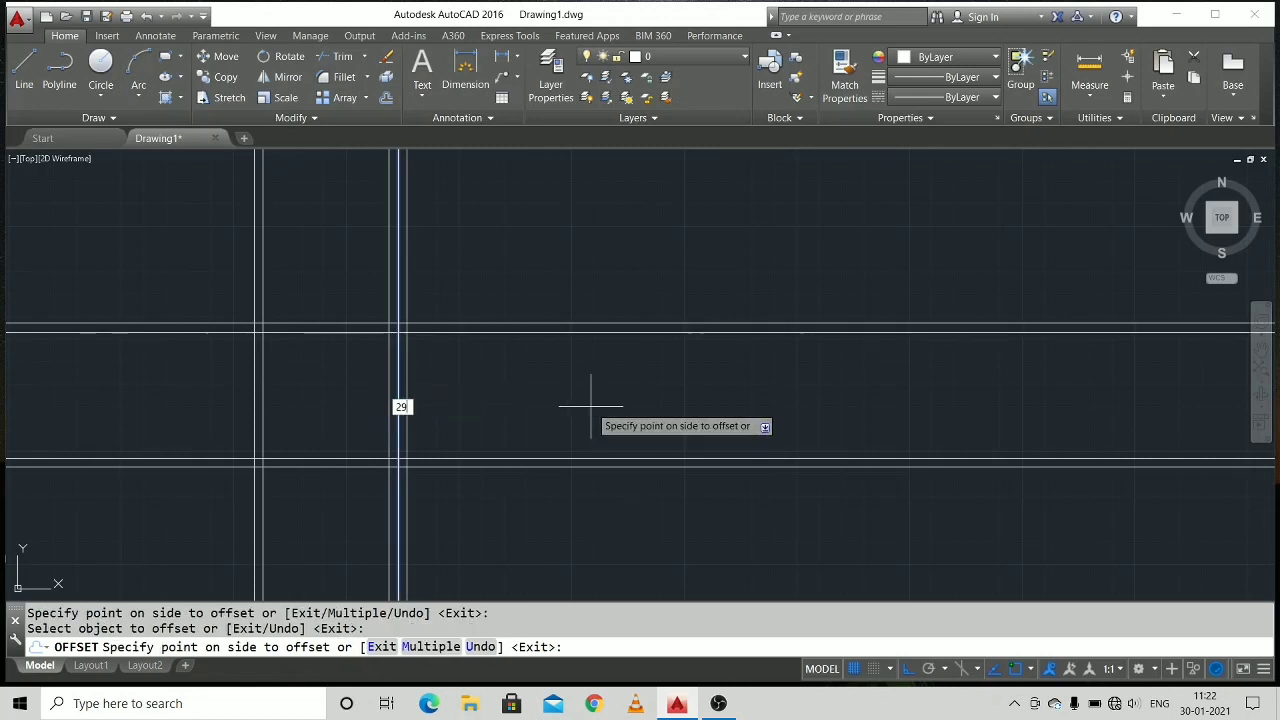
key("Return")
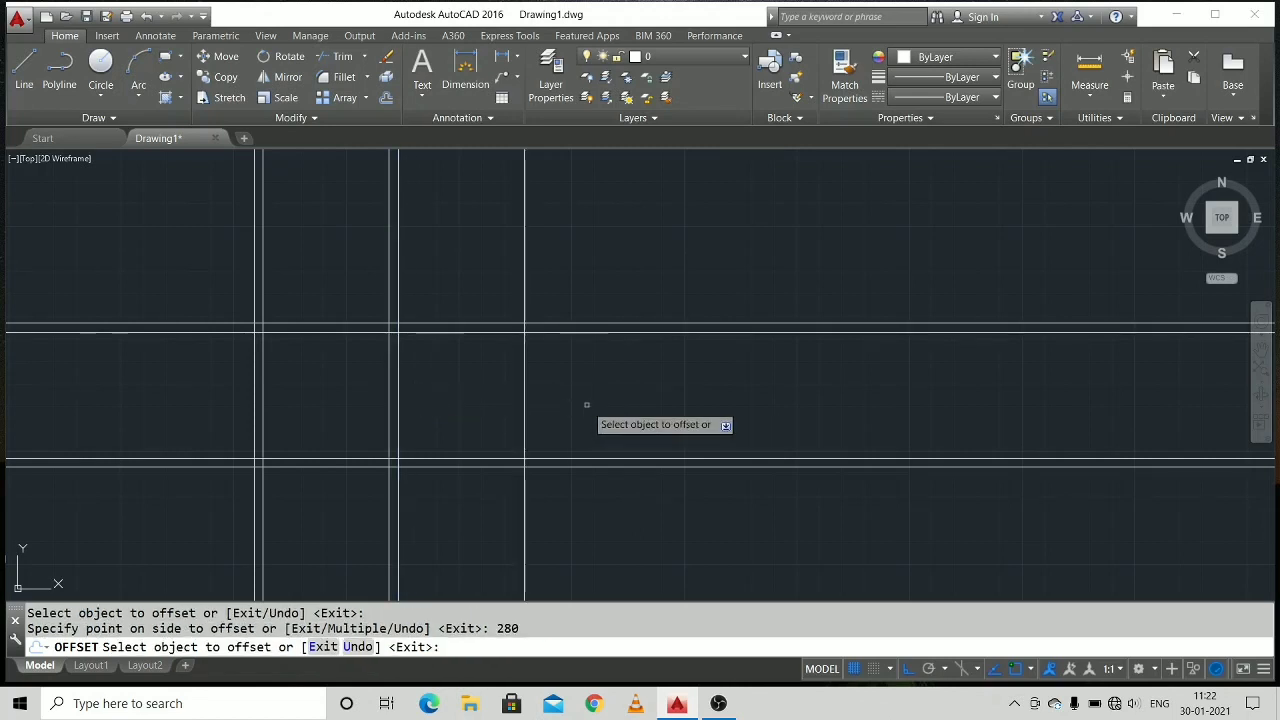
left_click(524, 412)
left_click(482, 450)
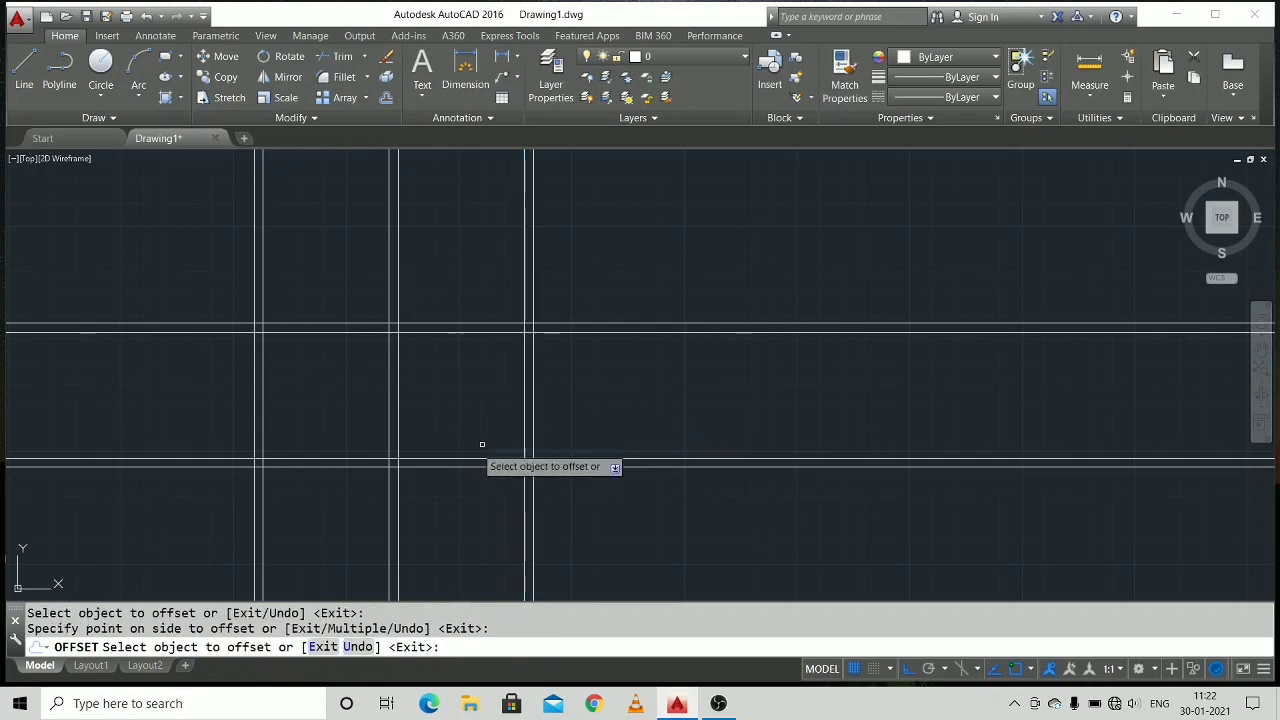
Offset the inner line of the leftmost vertical wall 170 to the right.
scroll(458, 315, "up", 1)
middle_click_drag(458, 315, 423, 403)
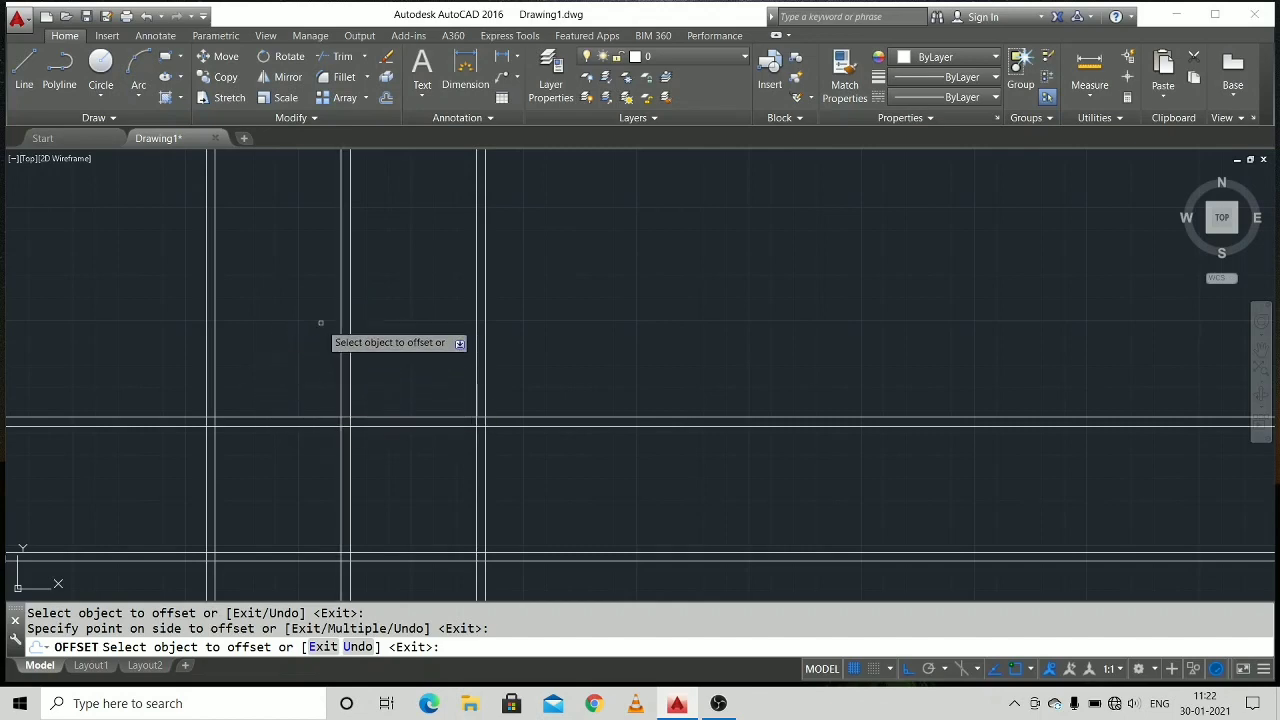
left_click(214, 349)
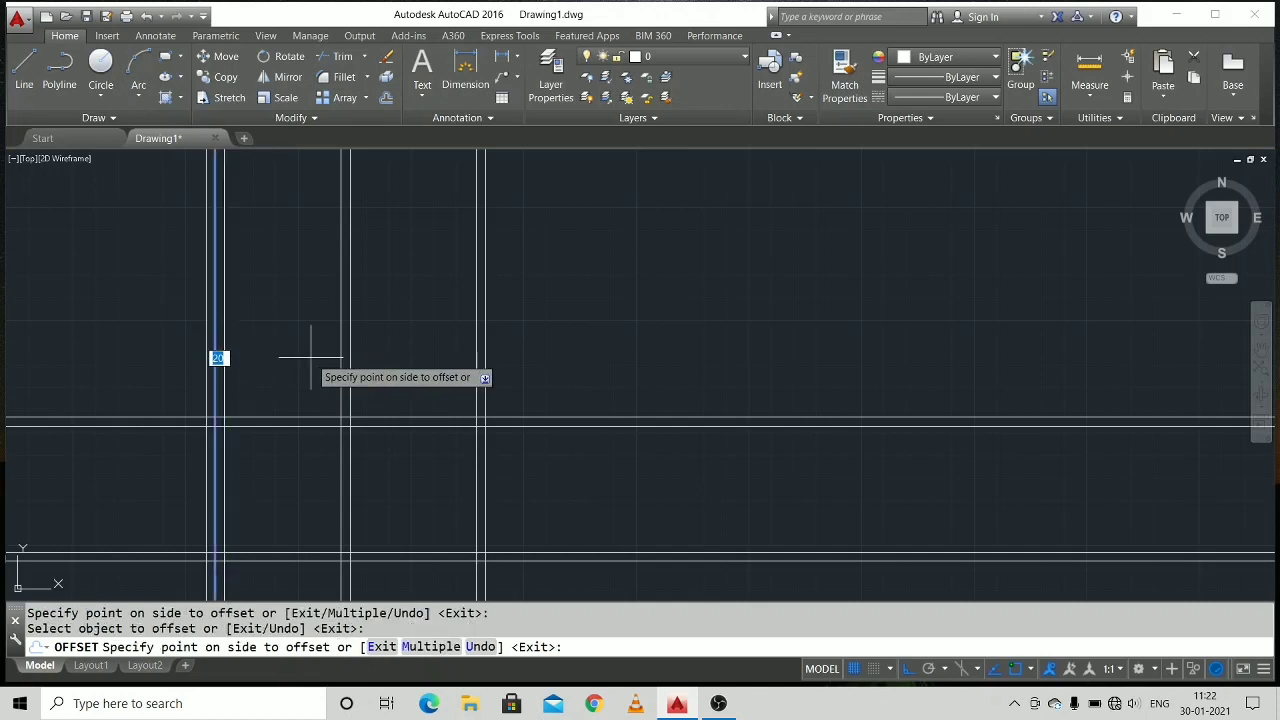
type("170")
key("Return")
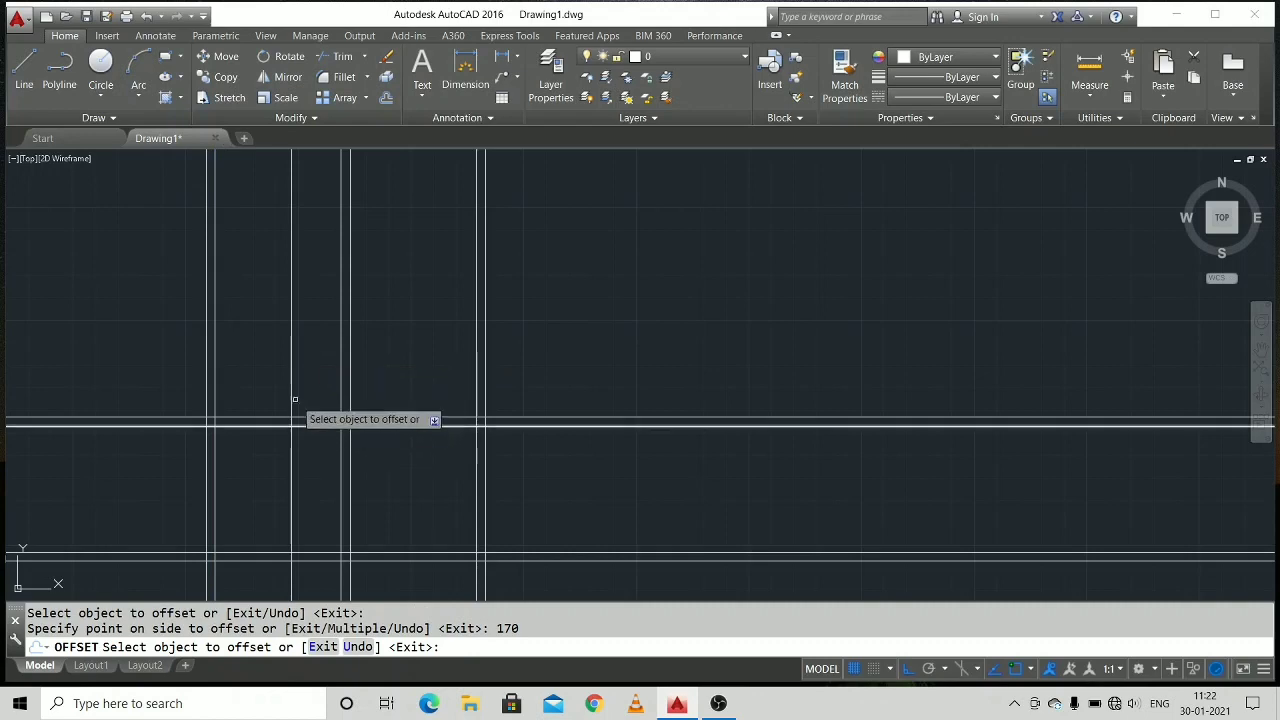
Offset the uppermost horizontal wall line 280 upward, and offset the resulting line another 20 upward.
left_click(240, 417)
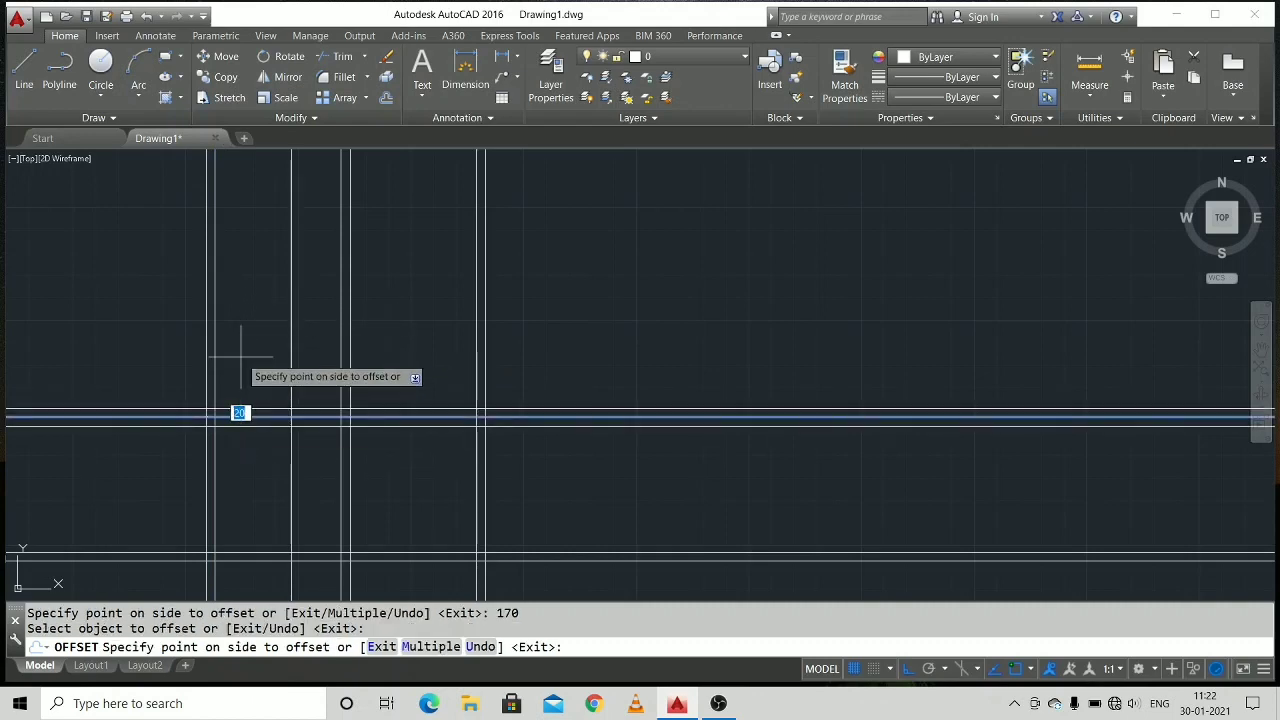
type("280")
key("Return")
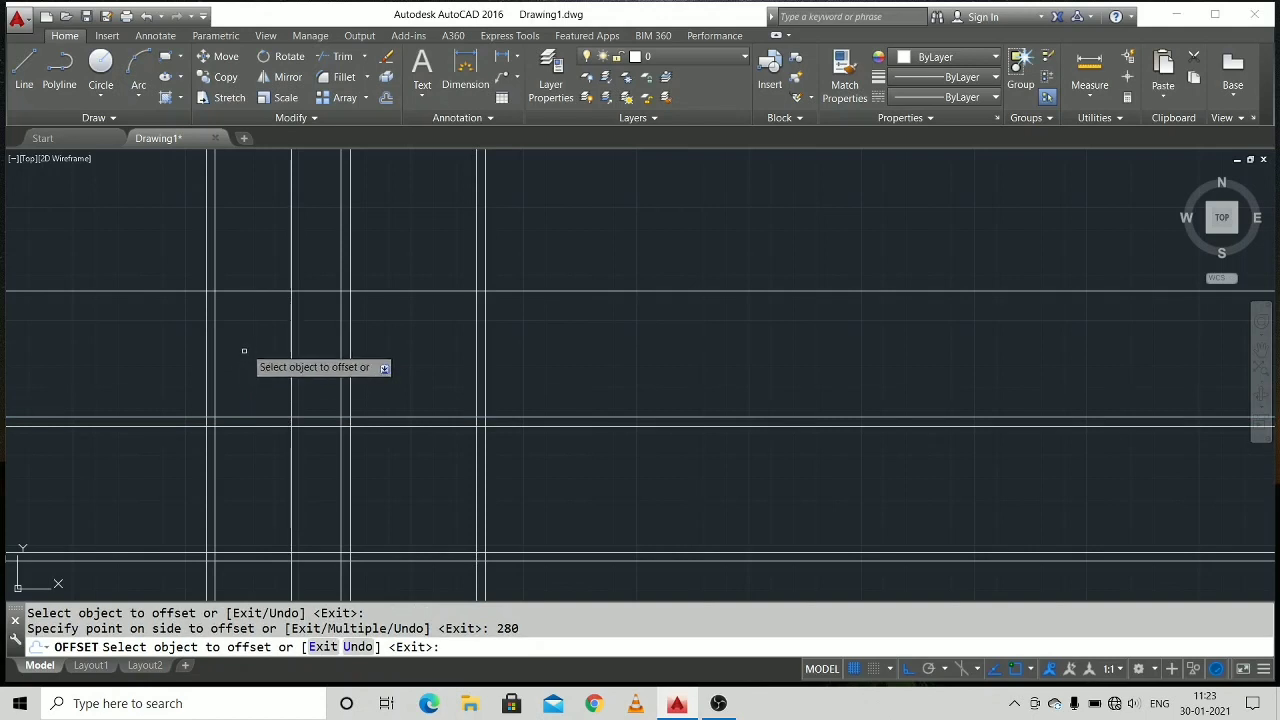
left_click(246, 291)
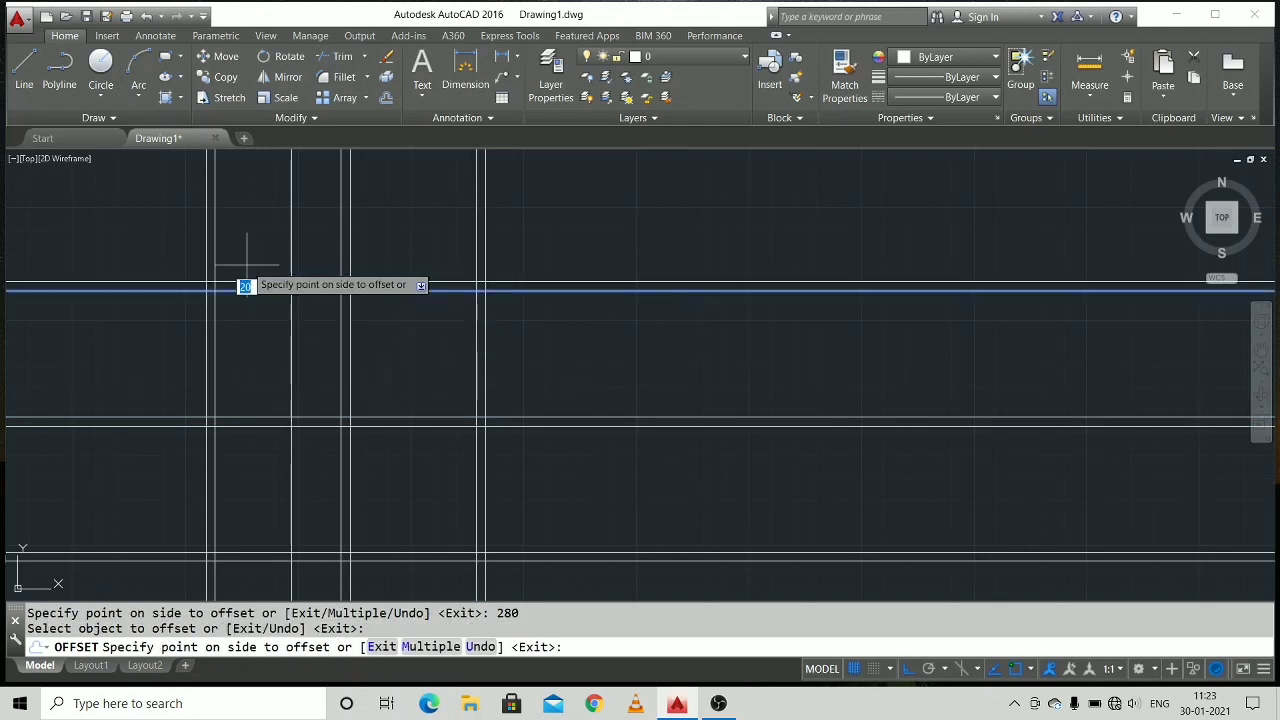
left_click(254, 263)
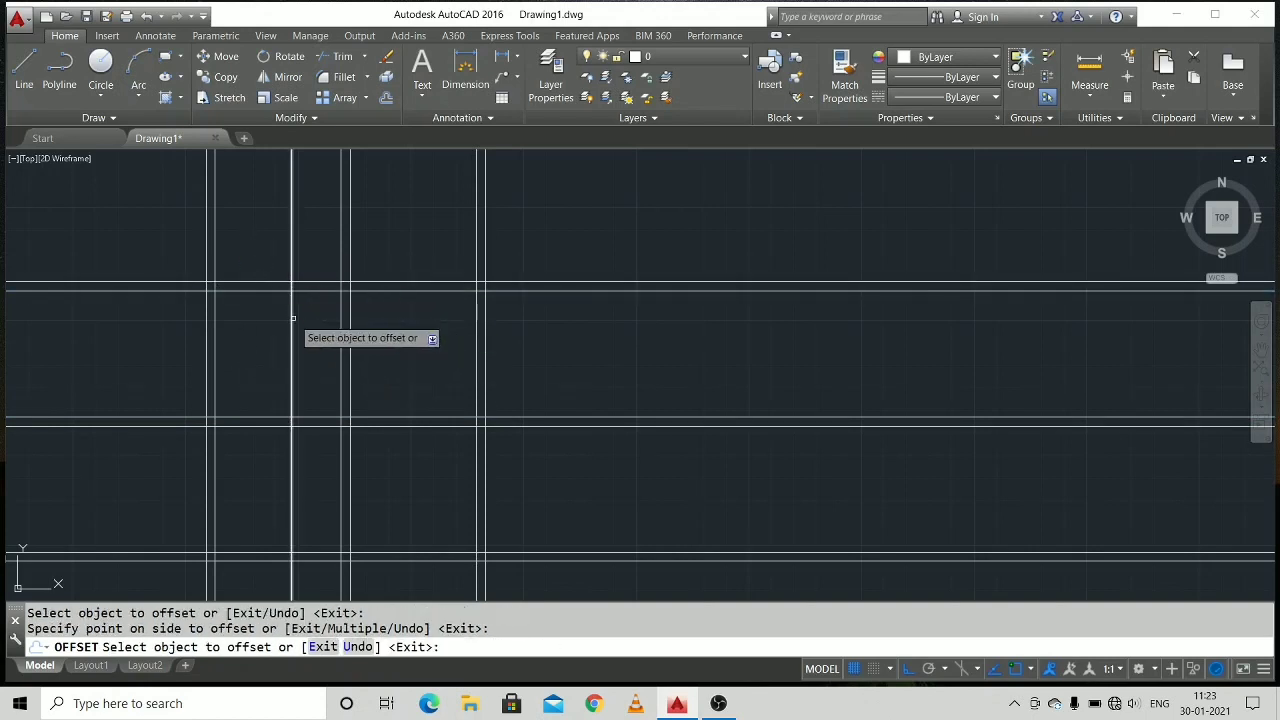
Offset the single vertical line between the first two vertical walls 20 to the right.
left_click(295, 318)
left_click(297, 318)
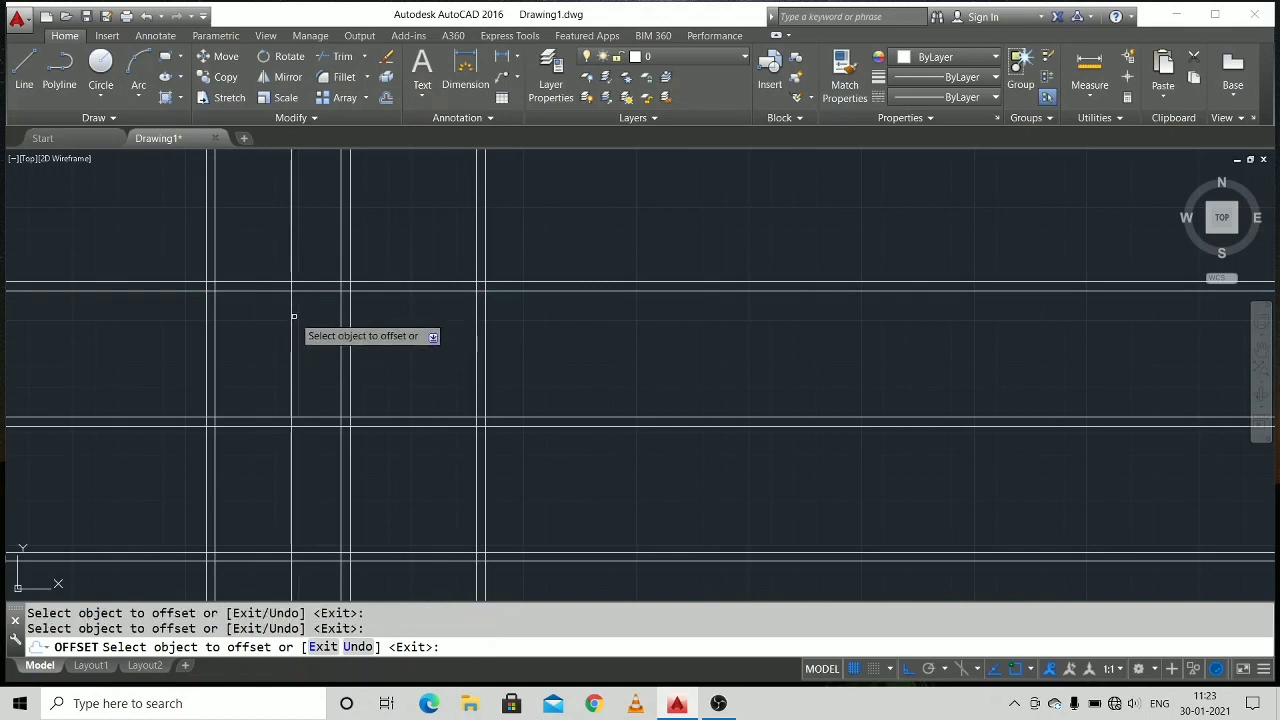
left_click(293, 316)
left_click(306, 316)
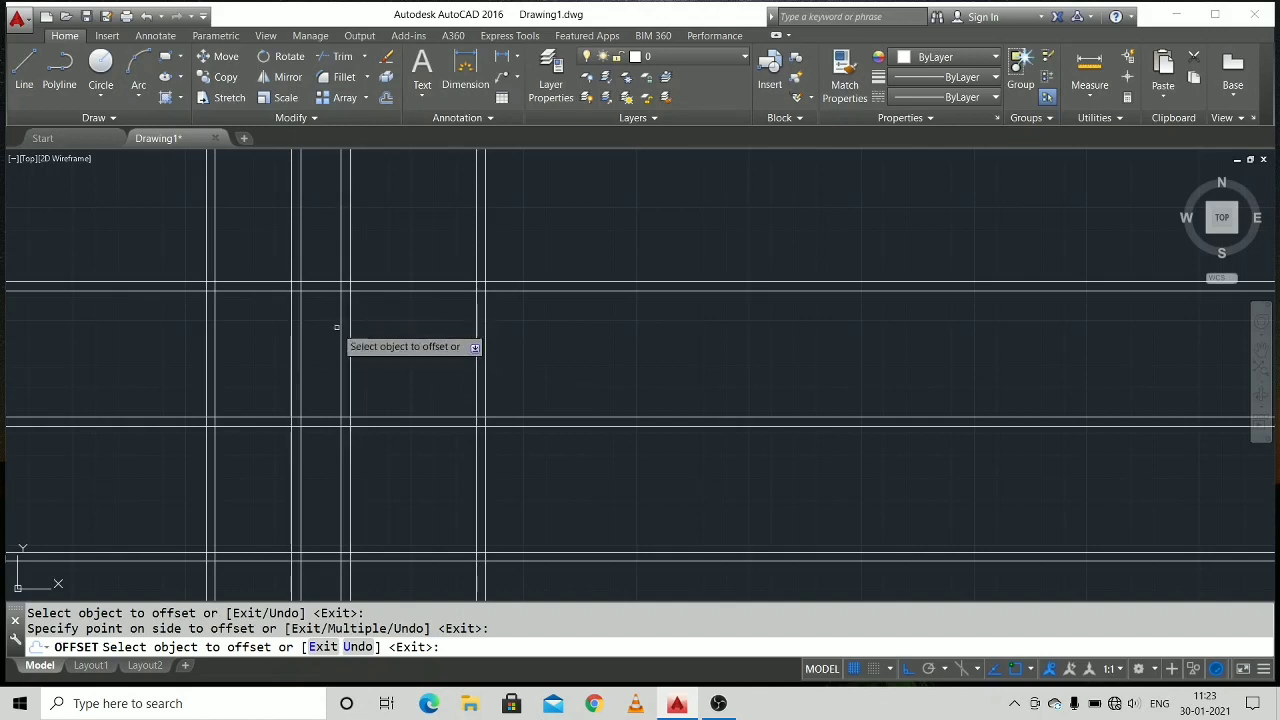
Offset the right line of the second vertical wall 280 to the right, and offset the resulting line another 20 to the right.
scroll(299, 326, "up", 4)
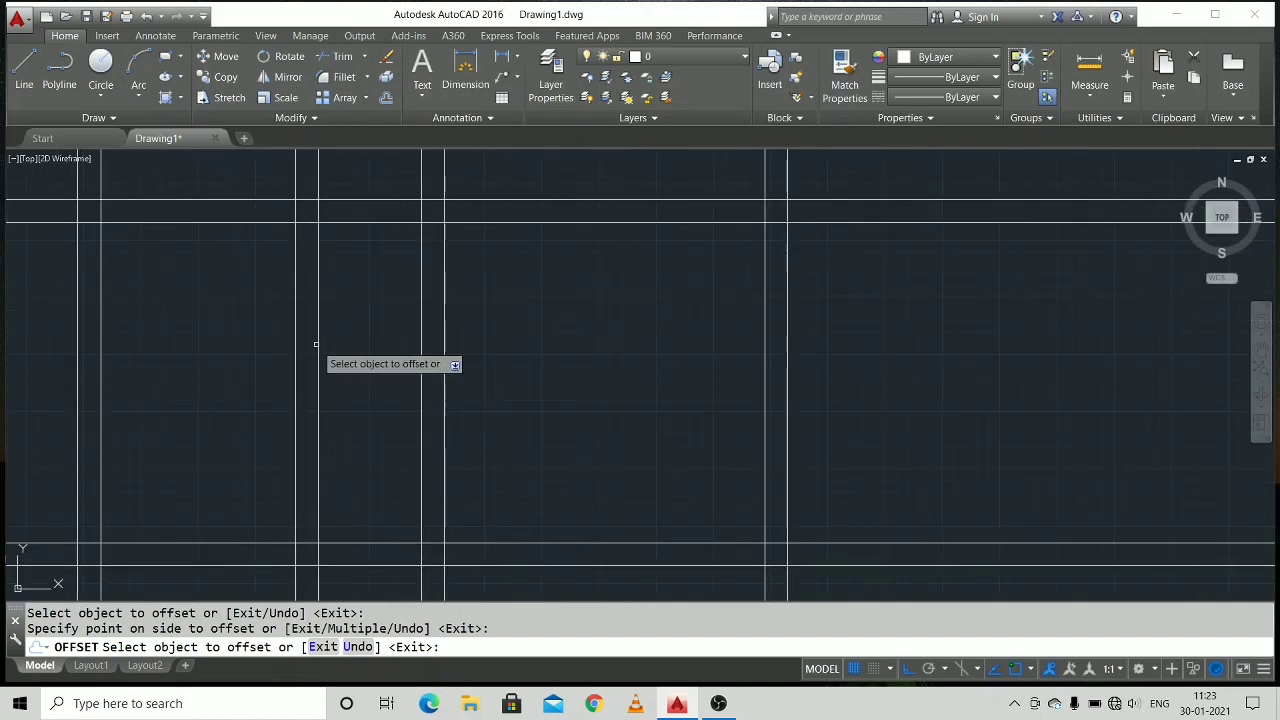
left_click(319, 340)
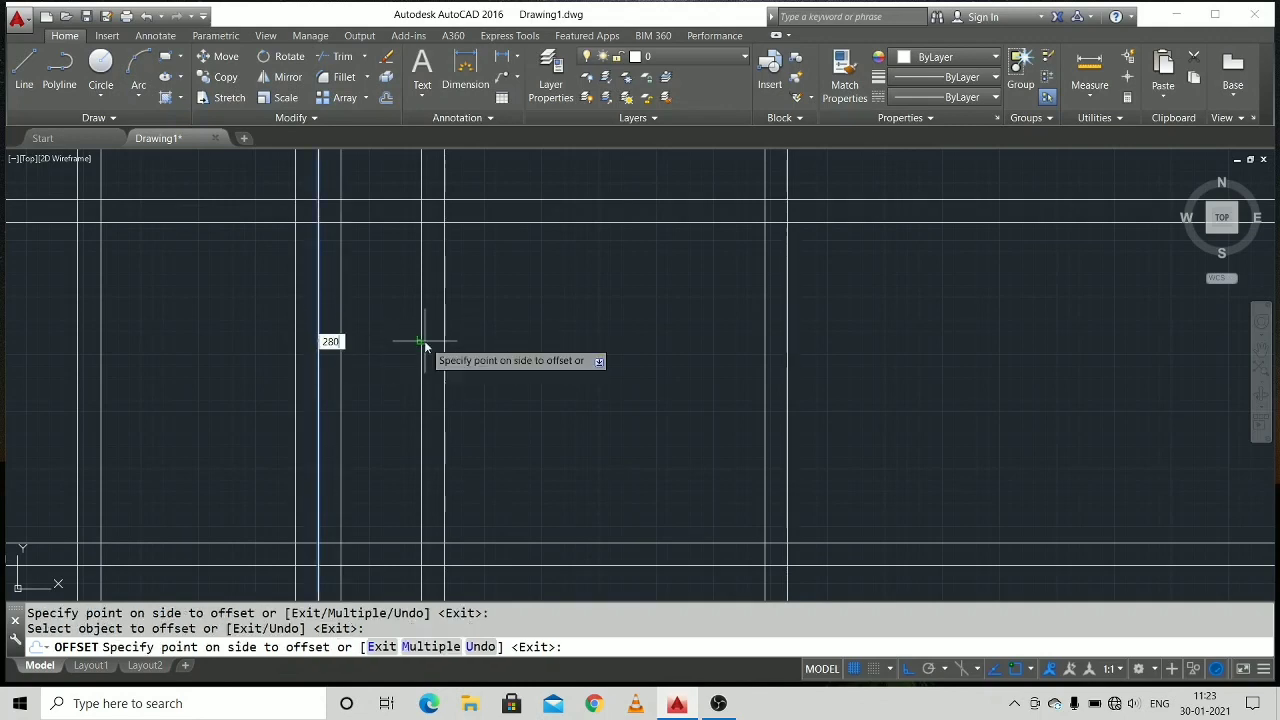
left_click(425, 346)
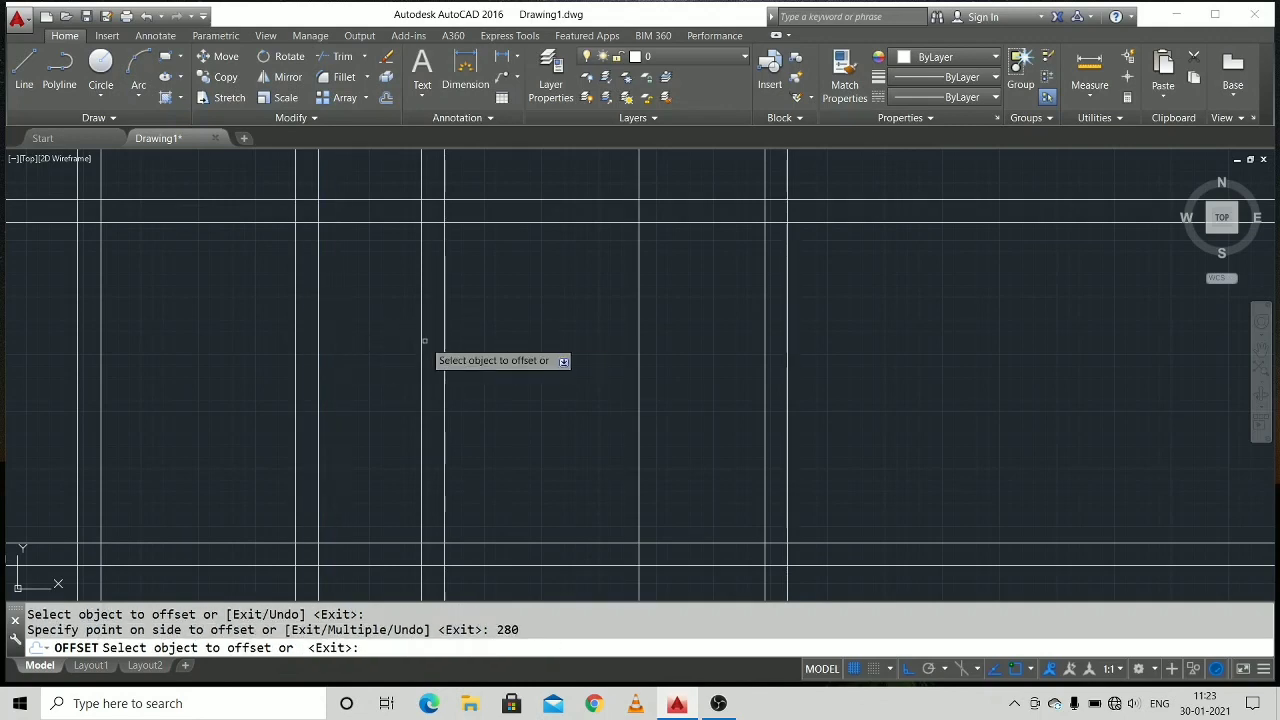
left_click(639, 384)
left_click(654, 385)
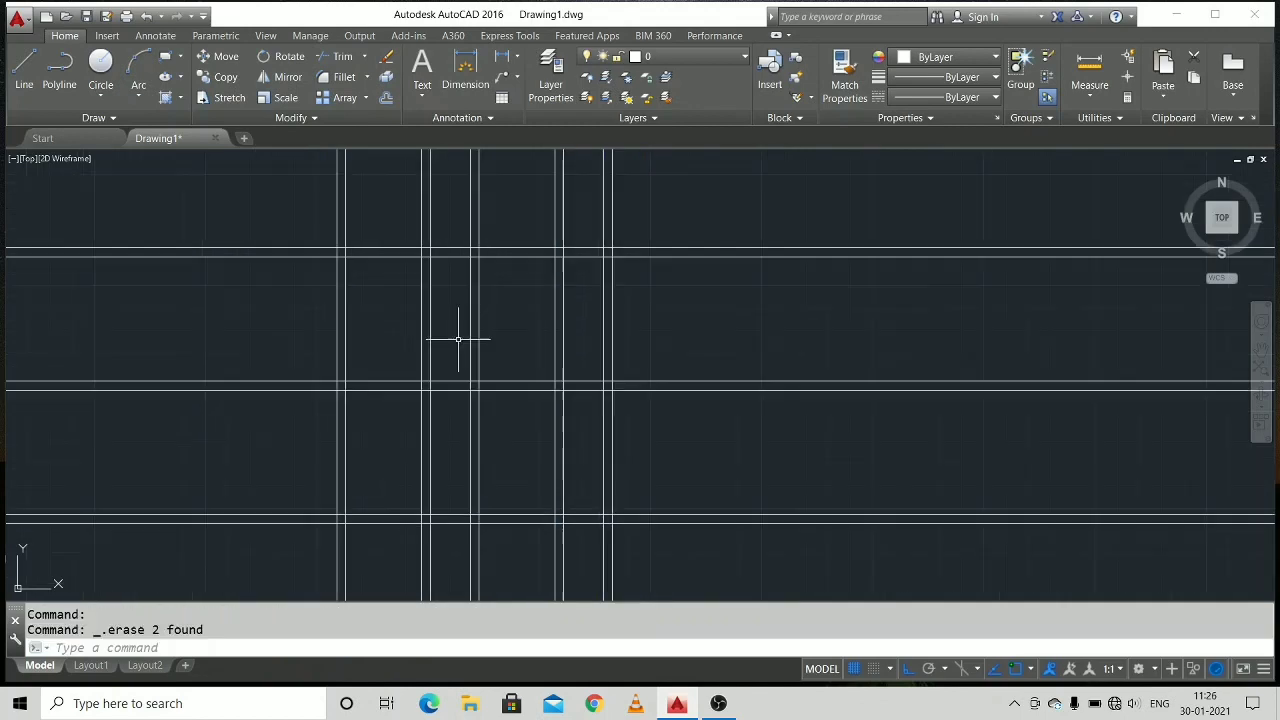
Trim the upper two horizontal wall pairs beyond the rightmost vertical wall, using all ten vertical lines as cutting edges.
middle_click_drag(457, 337, 483, 315)
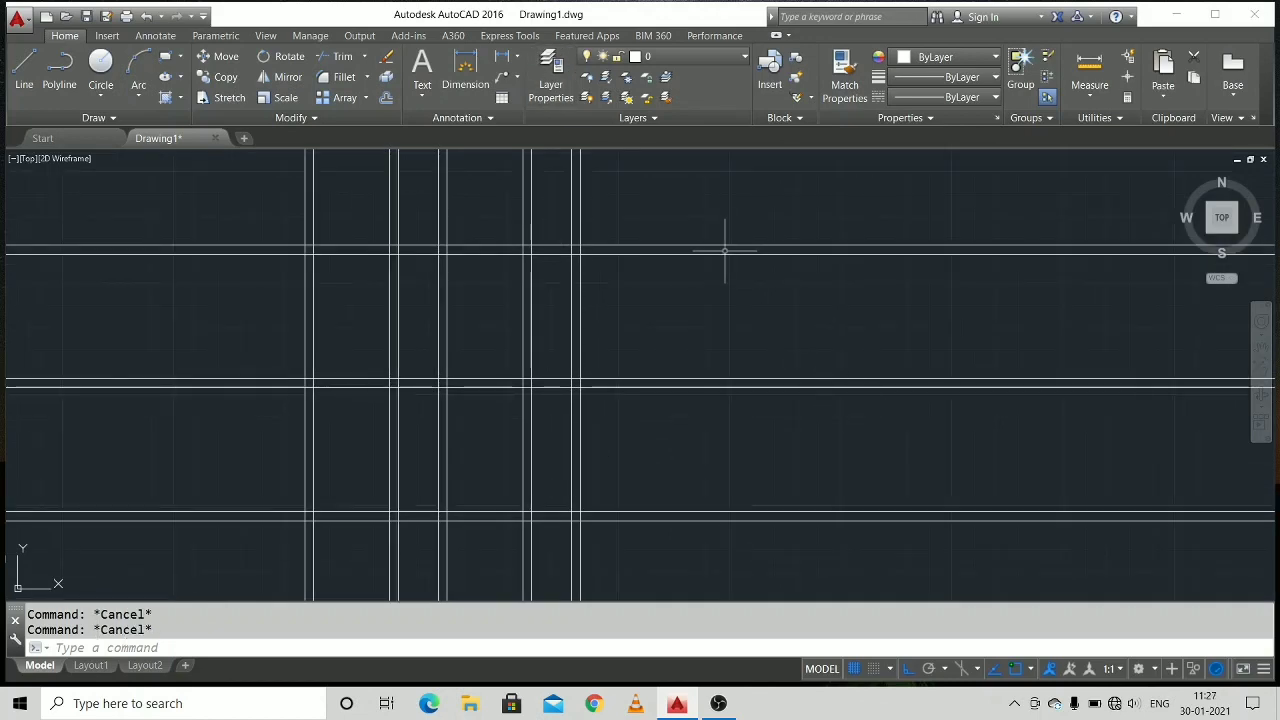
type("im")
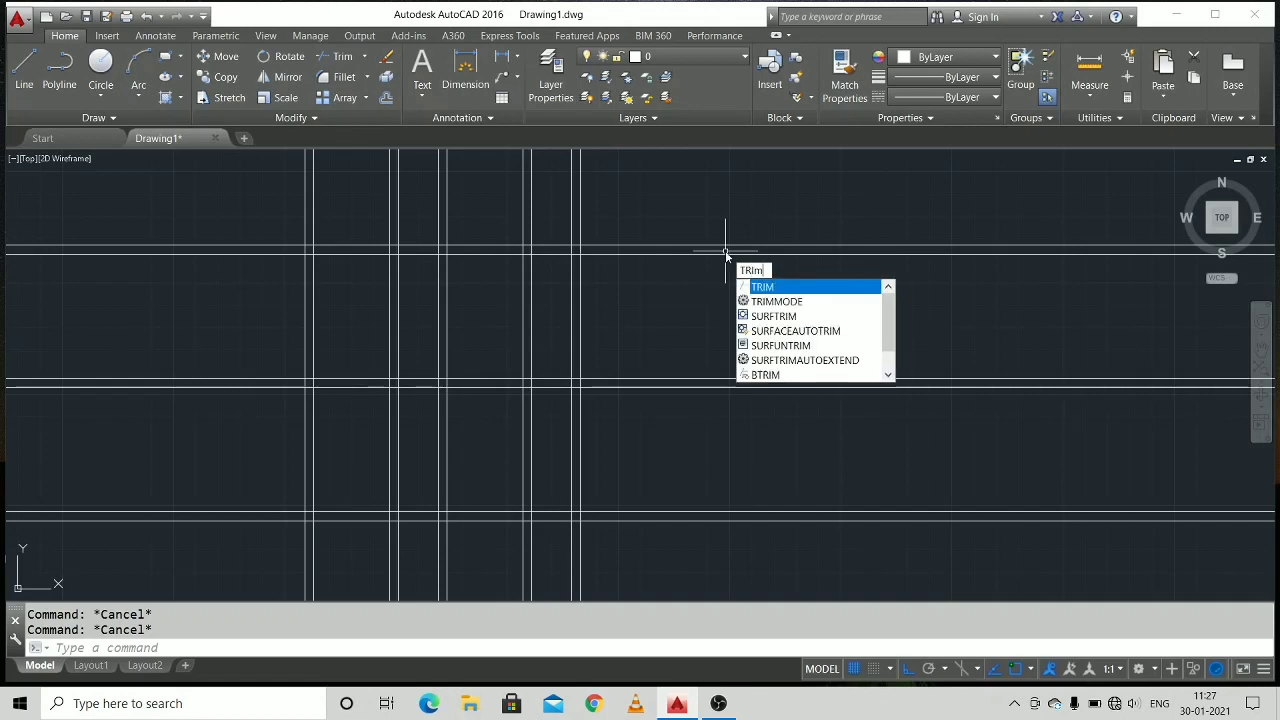
key("Return")
left_click_drag(723, 251, 641, 244)
scroll(641, 244, "up", 2)
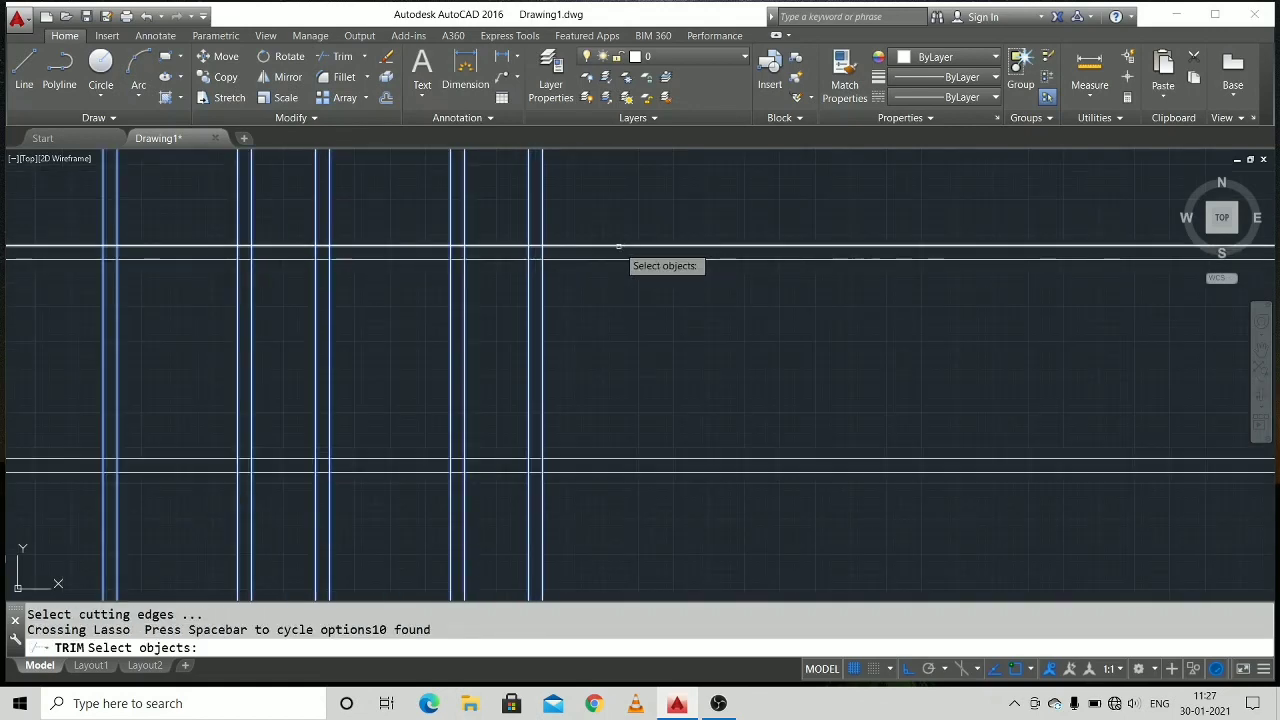
key("Return")
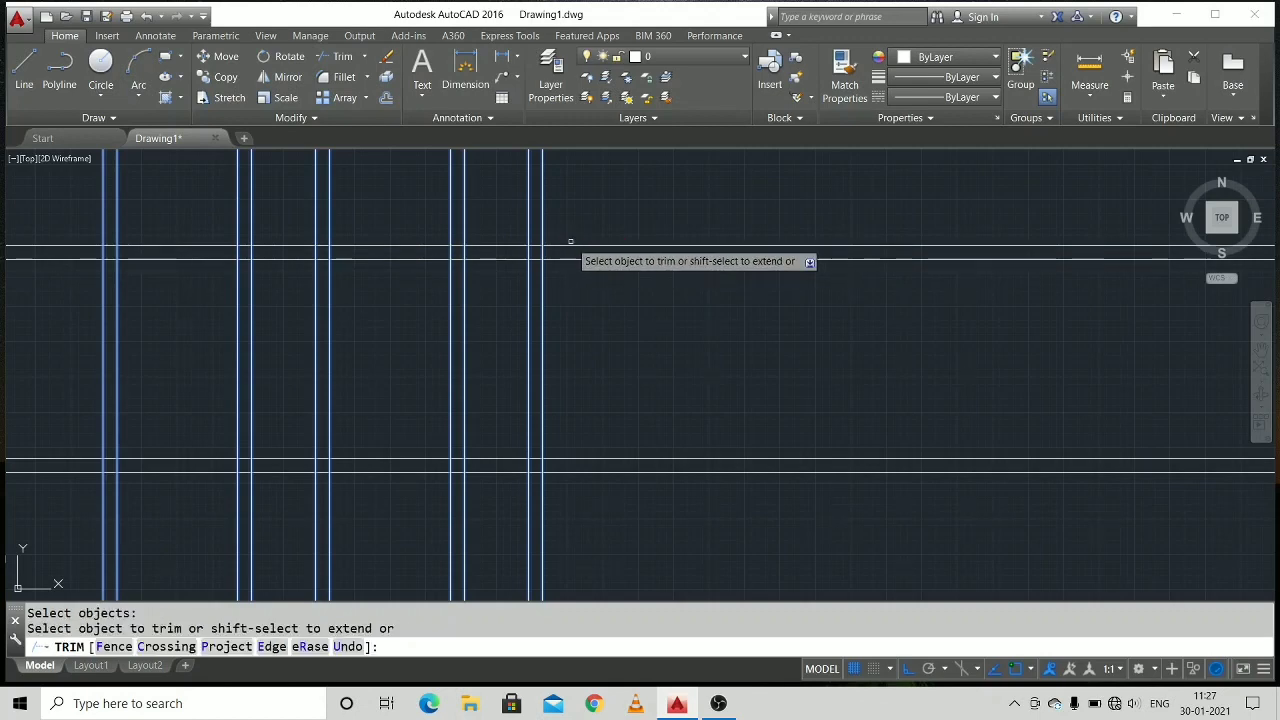
left_click(579, 244)
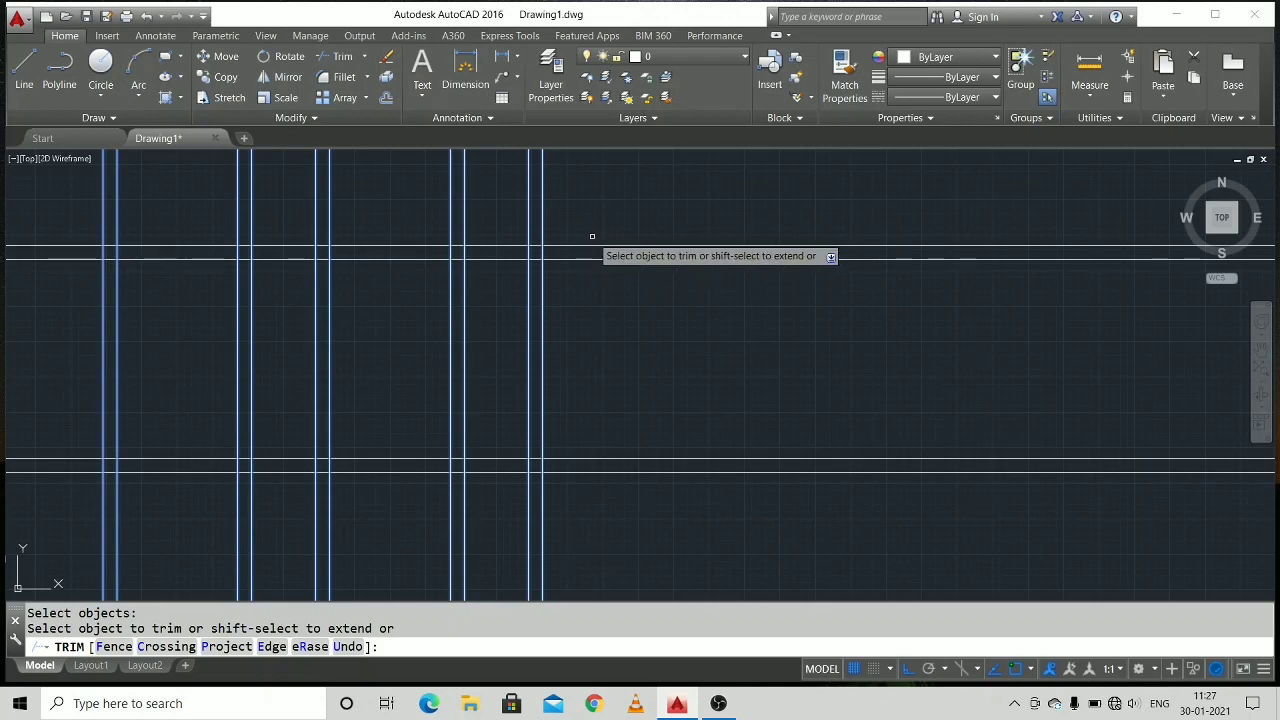
left_click(593, 227)
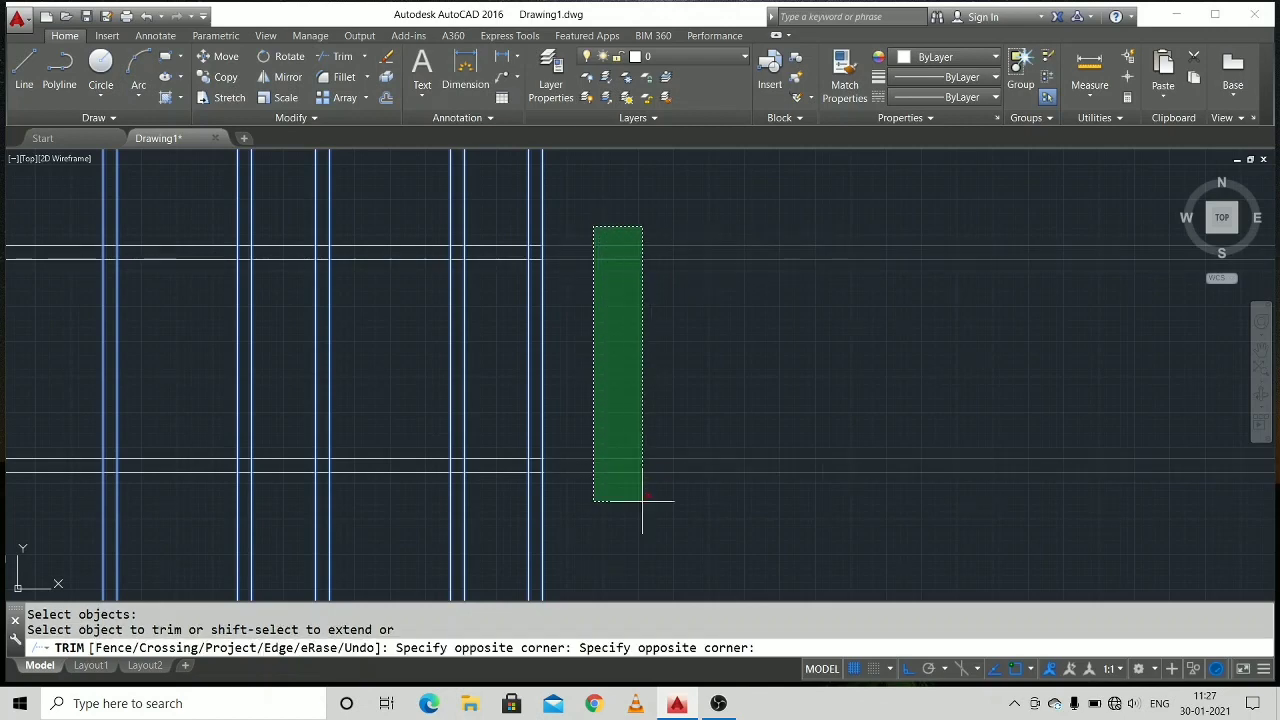
left_click(649, 572)
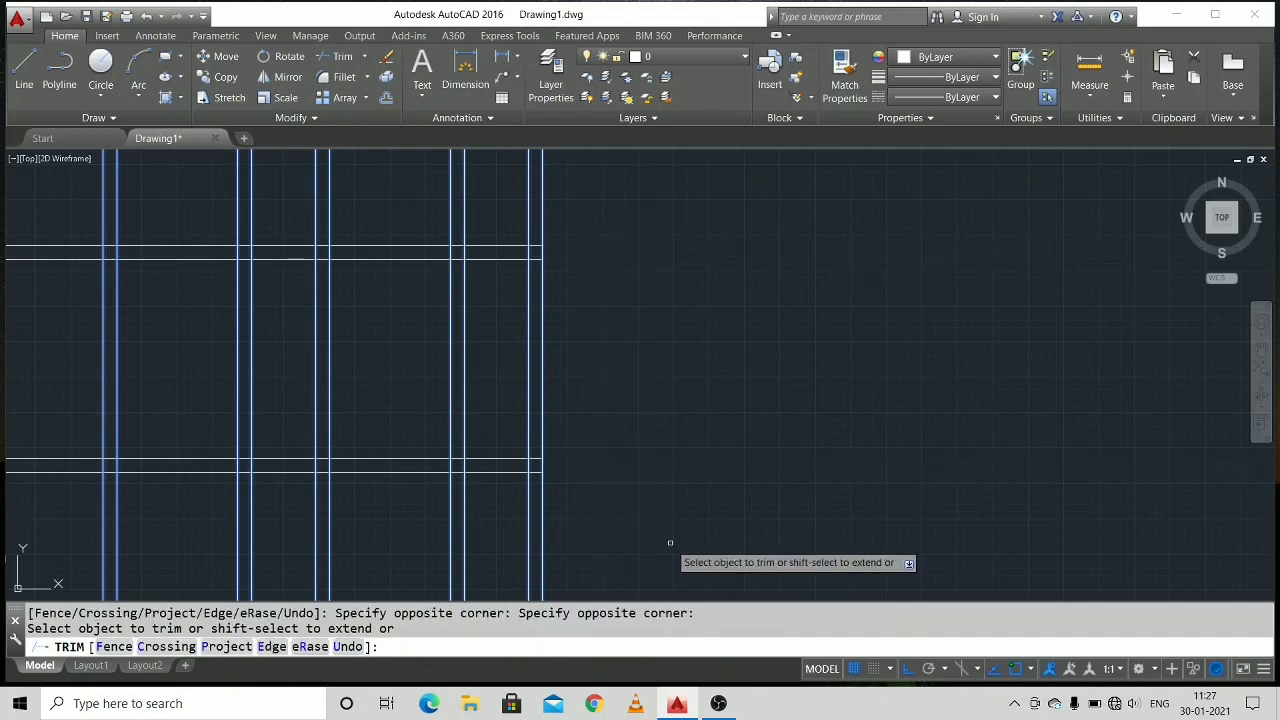
Trim the lowest horizontal wall pair beyond the rightmost vertical wall and all three horizontal pairs beyond the leftmost one.
scroll(723, 280, "down", 4)
scroll(729, 279, "up", 2)
left_click(728, 281)
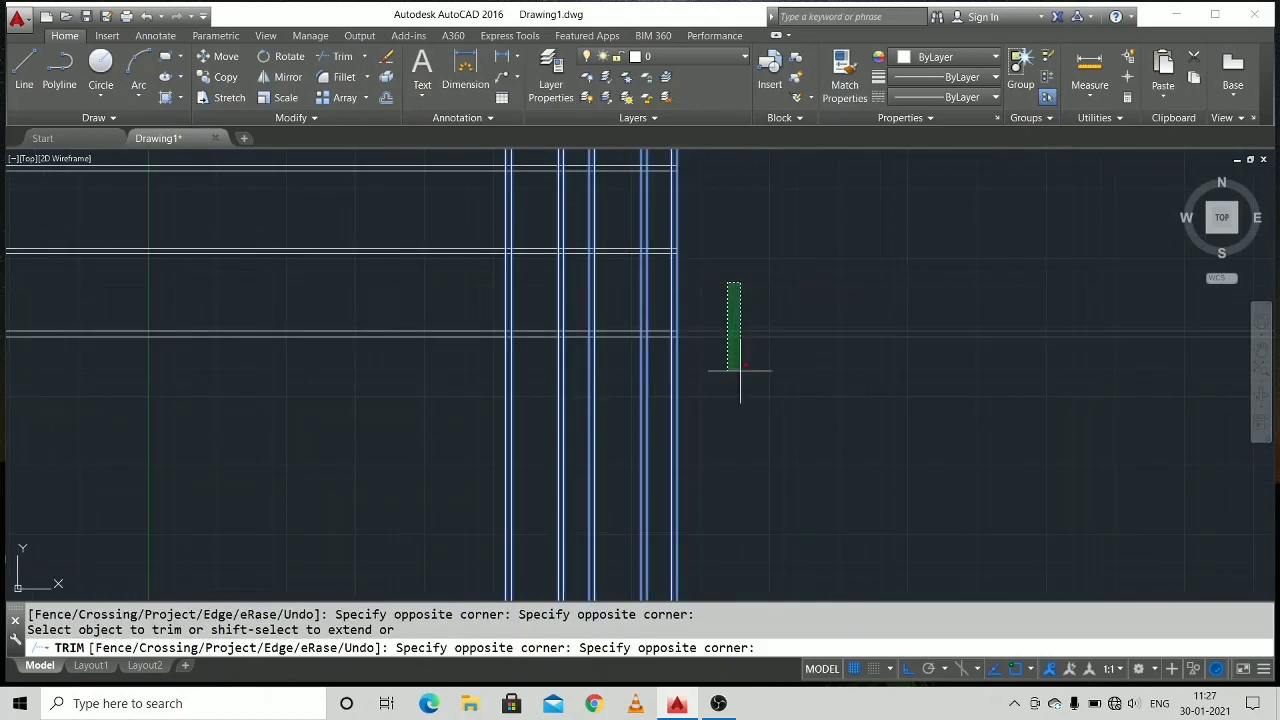
left_click(751, 389)
left_click(392, 154)
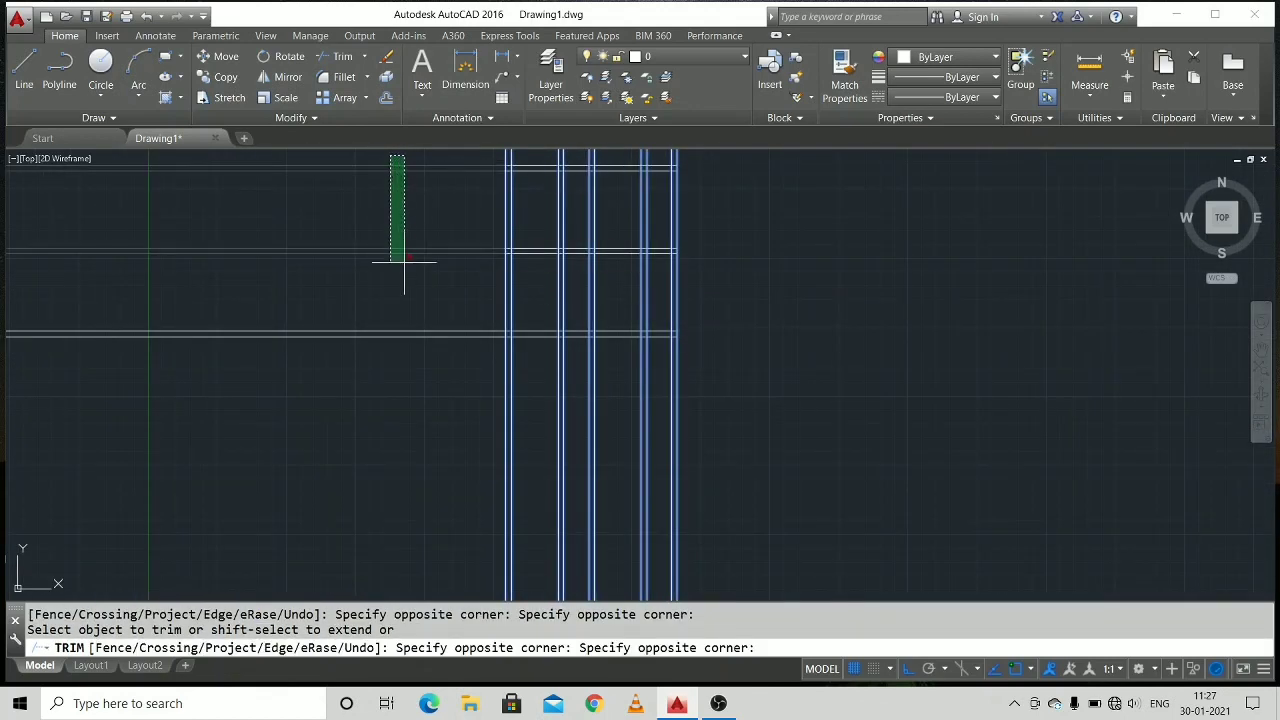
left_click(433, 355)
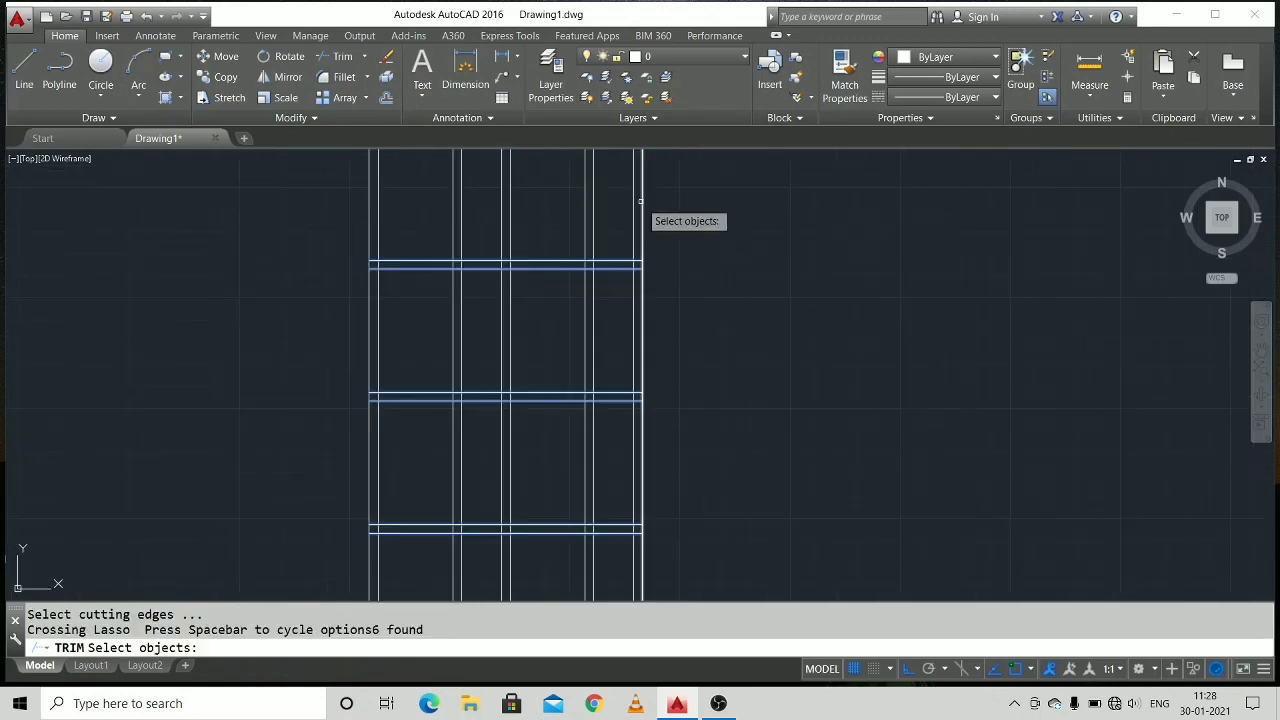
Trim all vertical wall lines above the top horizontal wall, using the six horizontal lines as cutting edges.
scroll(640, 205, "up", 2)
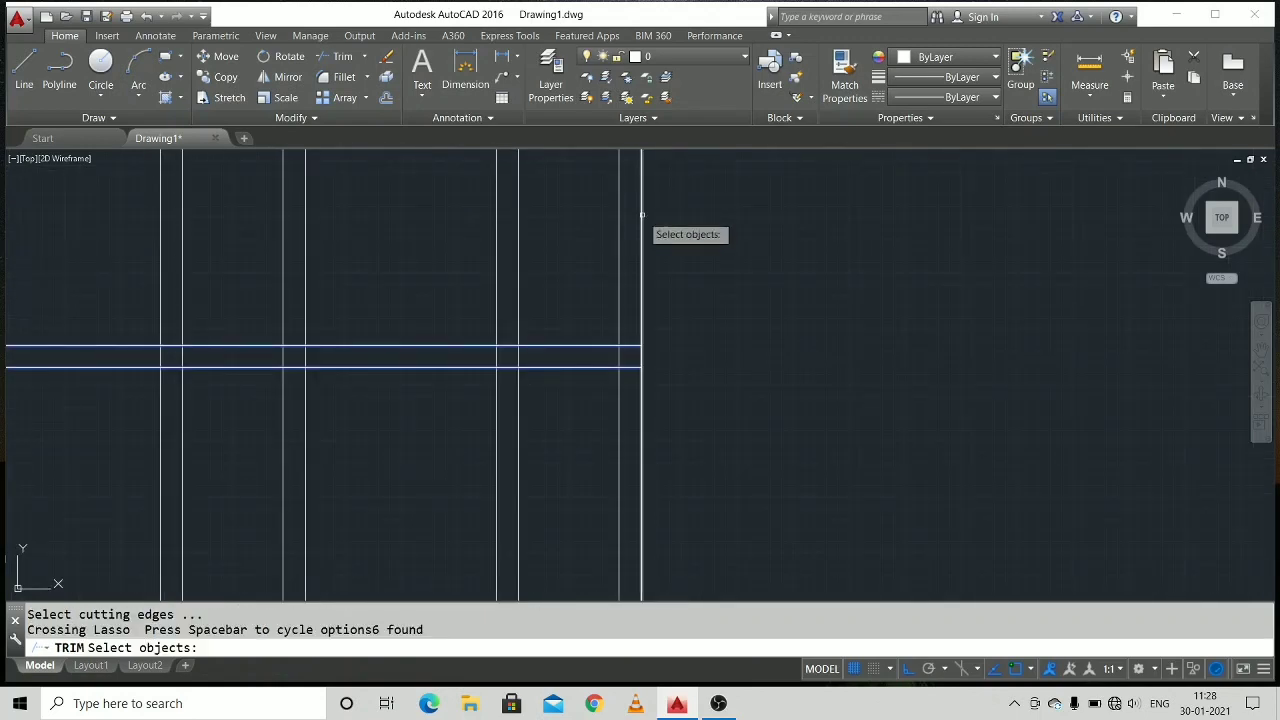
key("Return")
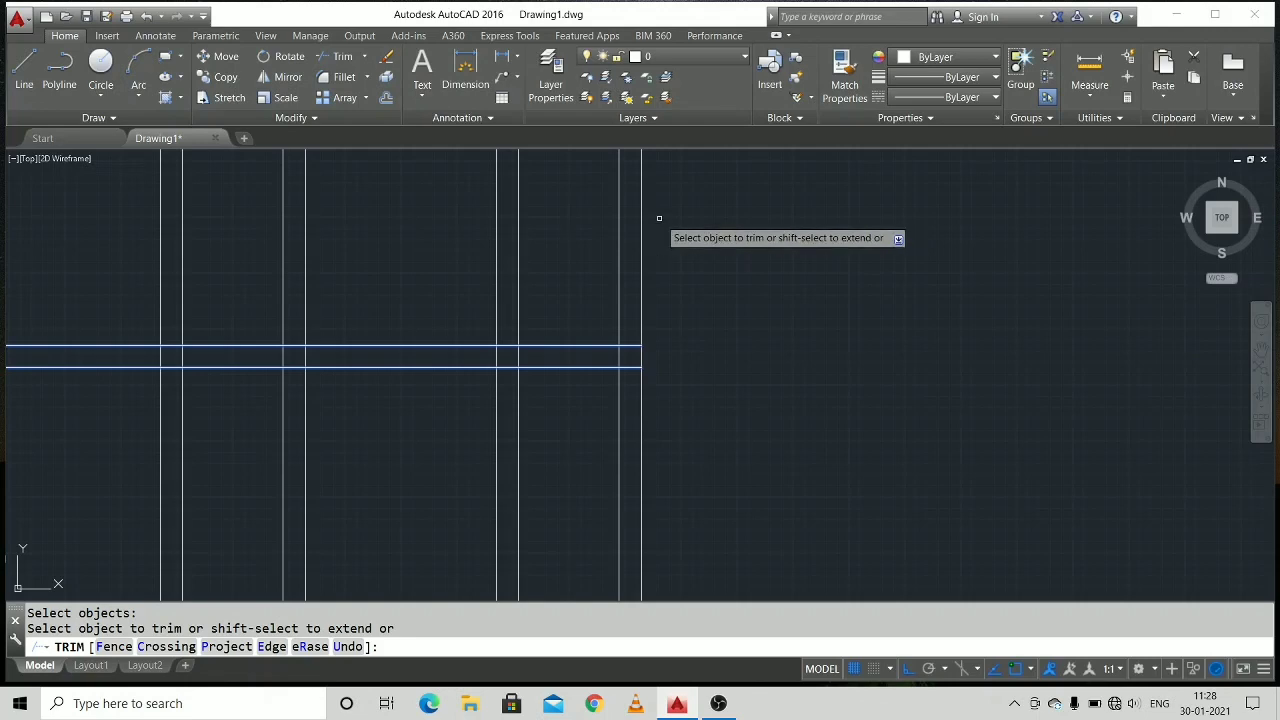
left_click(659, 217)
left_click(311, 180)
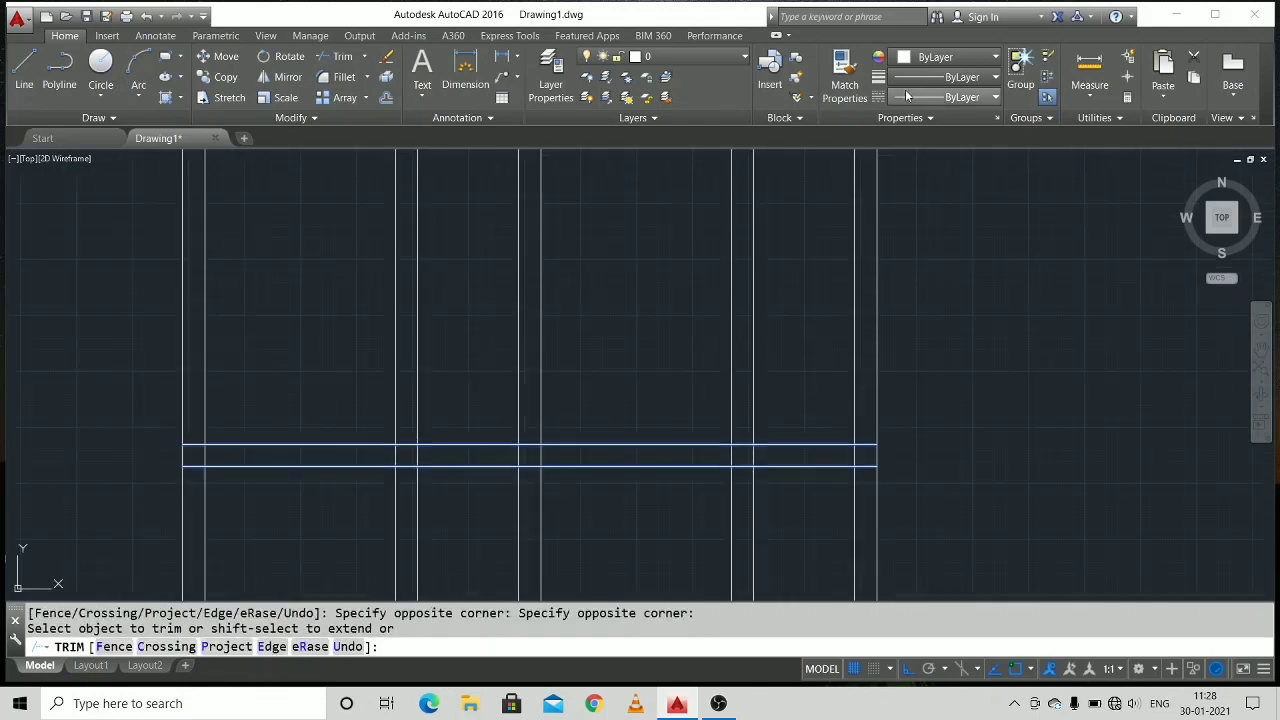
Trim all vertical wall lines below the bottom horizontal wall.
scroll(887, 222, "down", 4)
middle_click_drag(897, 336, 871, 203)
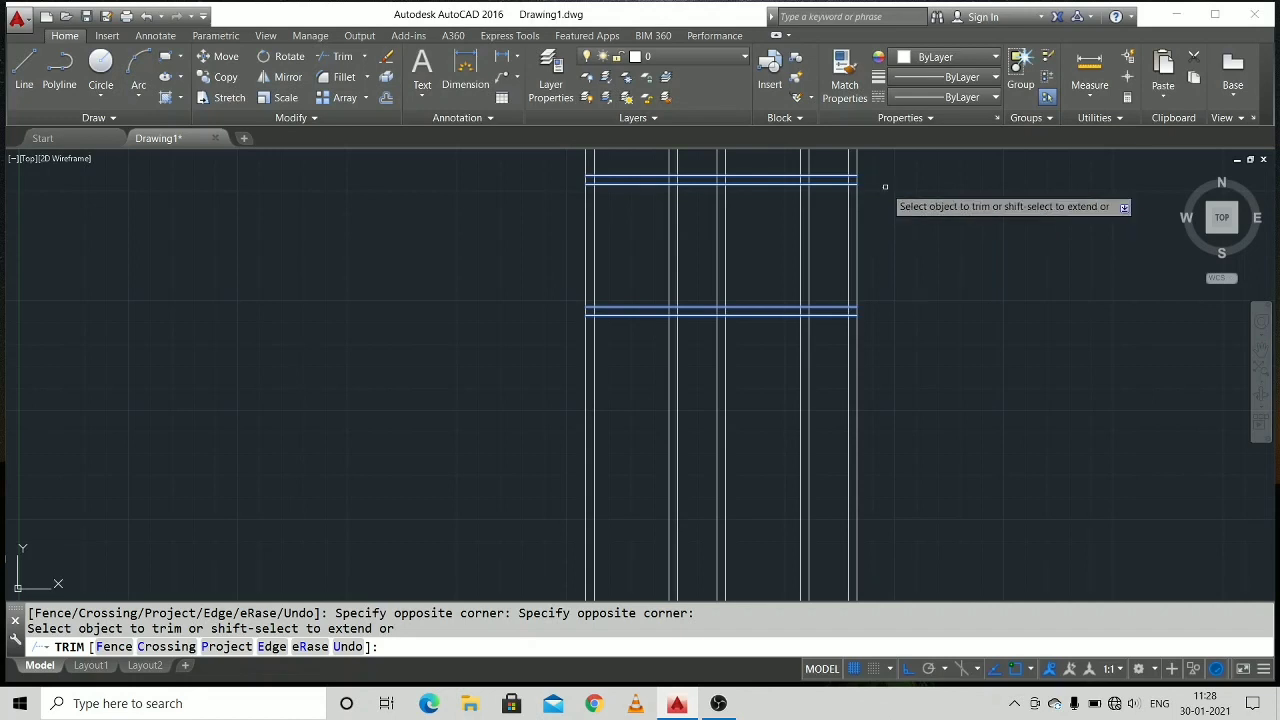
left_click(876, 345)
left_click(540, 350)
Trim both lines of the third vertical wall between the top and middle horizontal walls.
middle_click_drag(907, 240, 743, 427)
left_click(467, 186)
left_click(321, 225)
scroll(566, 335, "up", 2)
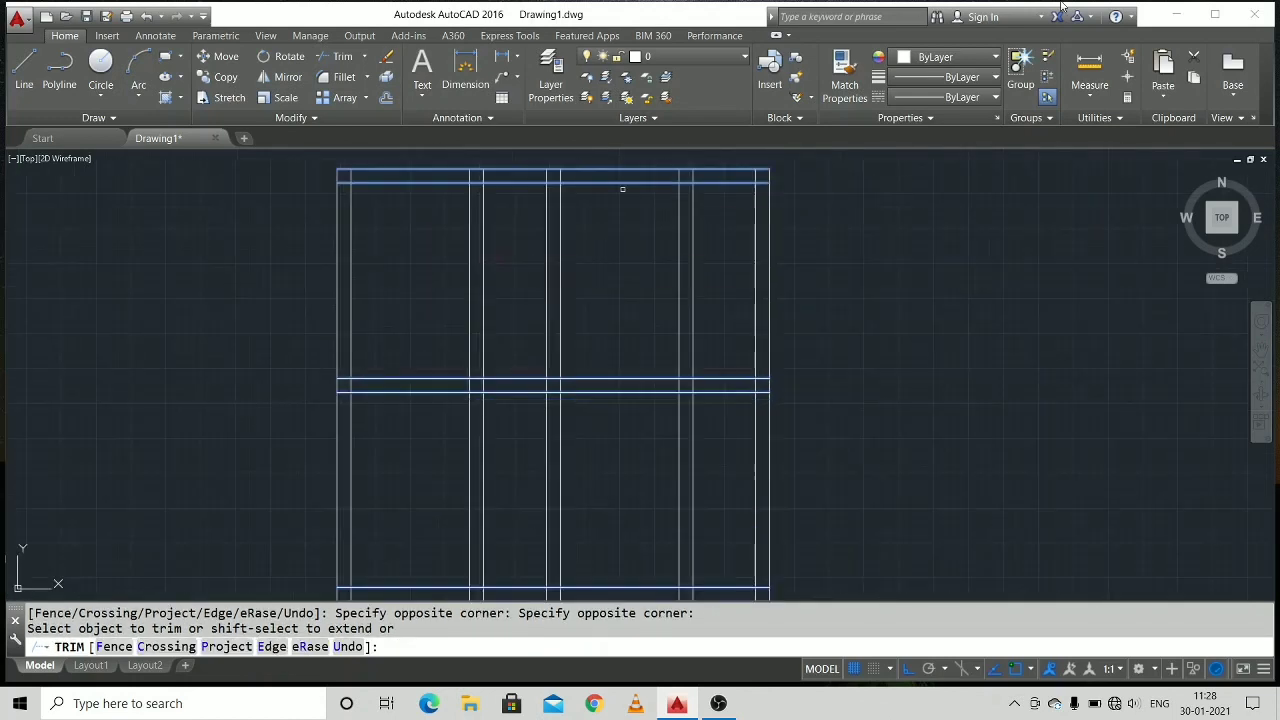
left_click(559, 298)
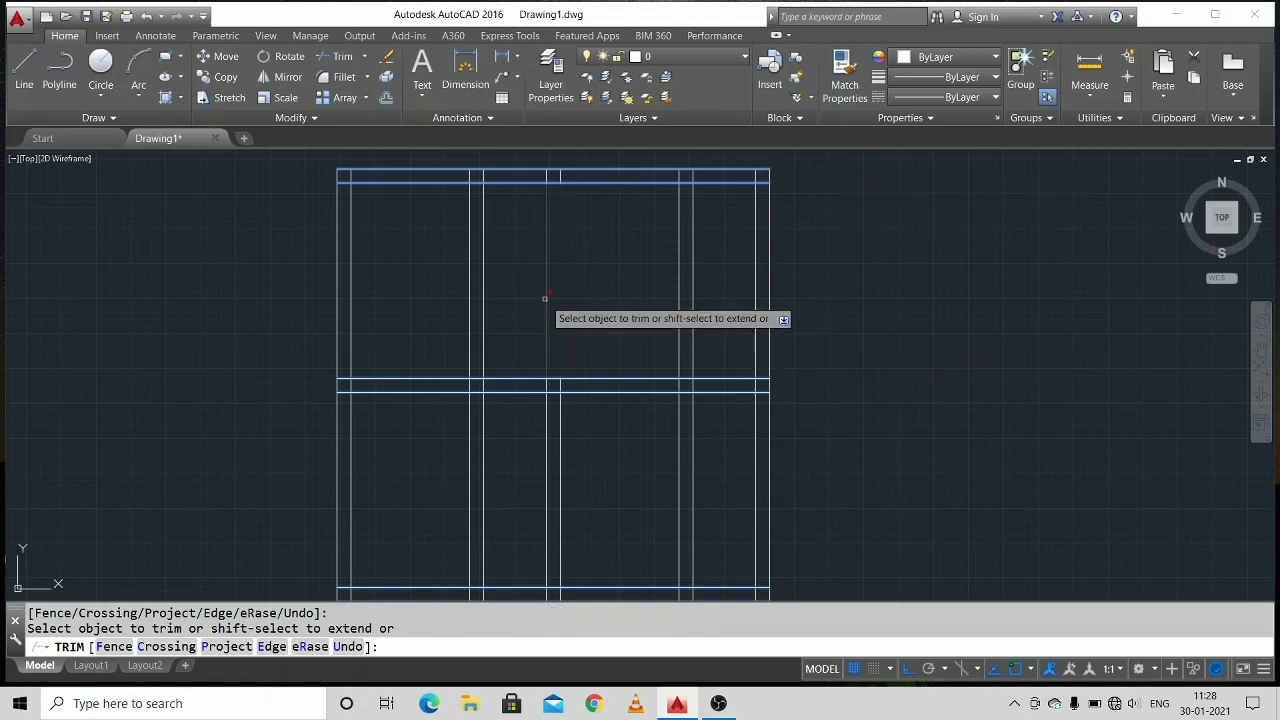
left_click(546, 297)
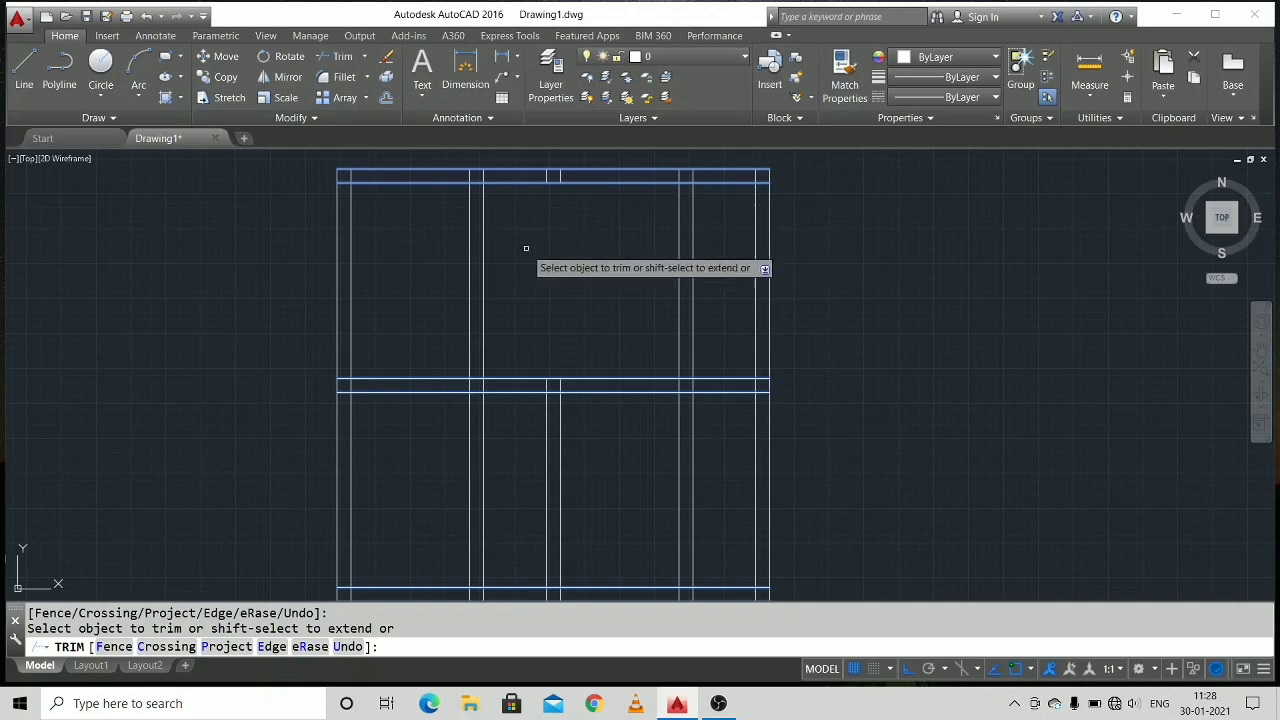
middle_click_drag(545, 339, 442, 387)
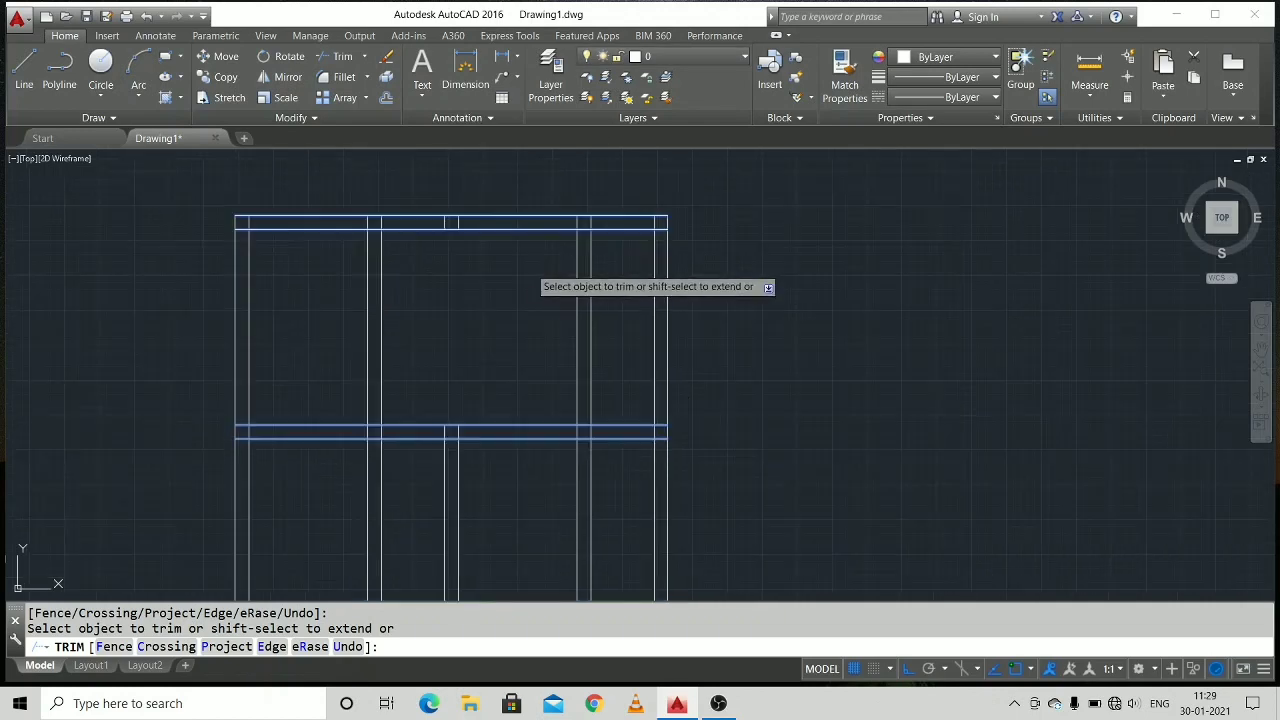
mouse_move(504, 354)
middle_mouse_down()
mouse_move(604, 125)
mouse_move(601, 161)
middle_mouse_up()
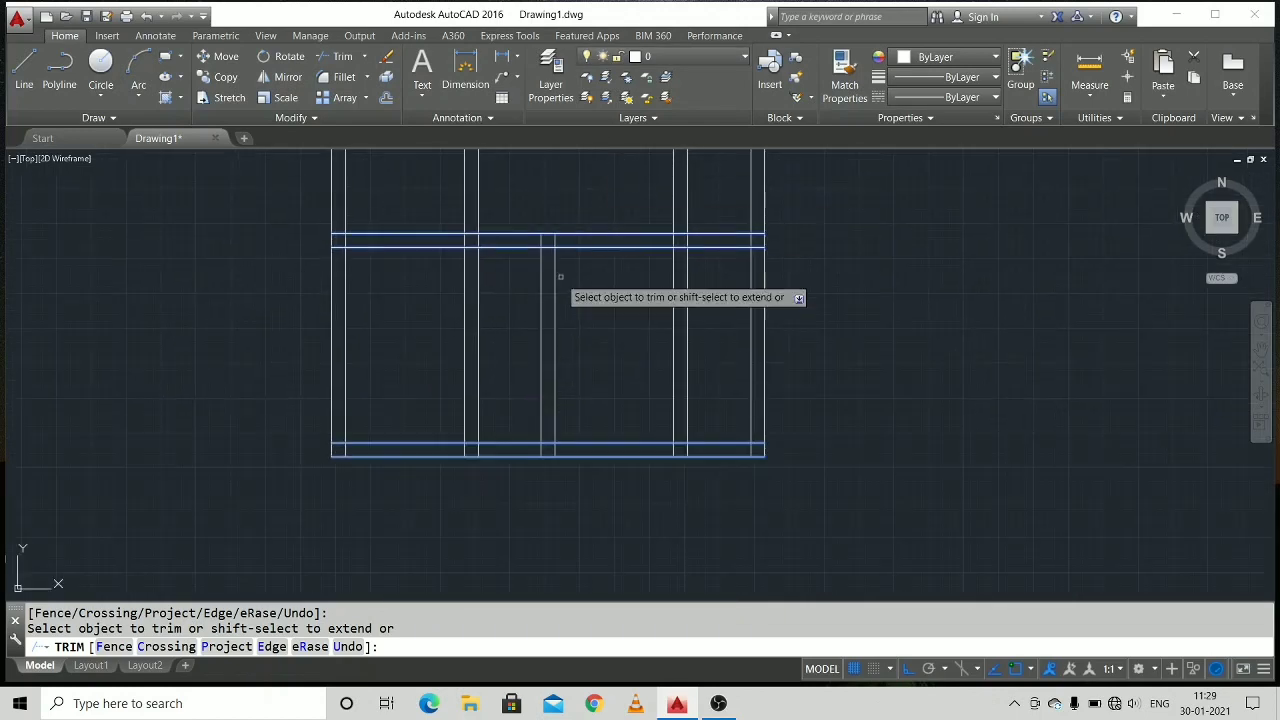
Trim both lines of the second and fourth vertical walls between the middle and bottom horizontal walls.
left_click(467, 307)
left_click(465, 306)
middle_click_drag(830, 253, 695, 310)
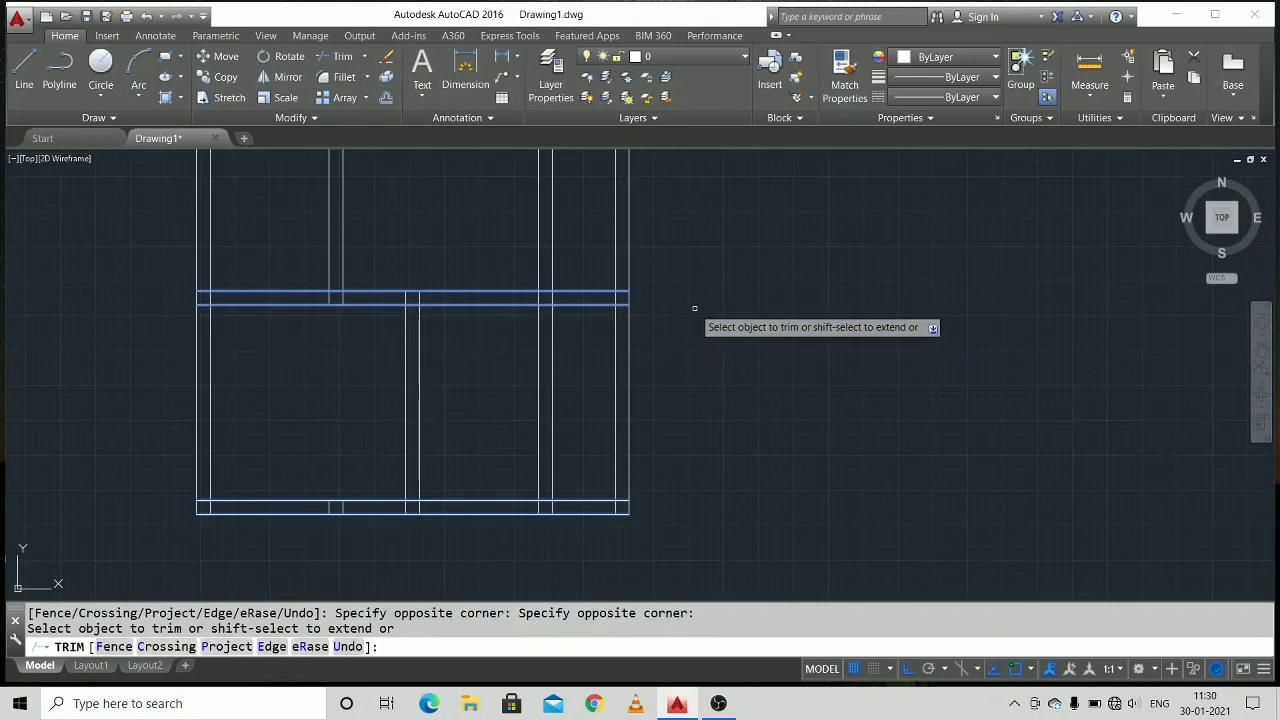
left_click(537, 349)
middle_click_drag(491, 354, 486, 383)
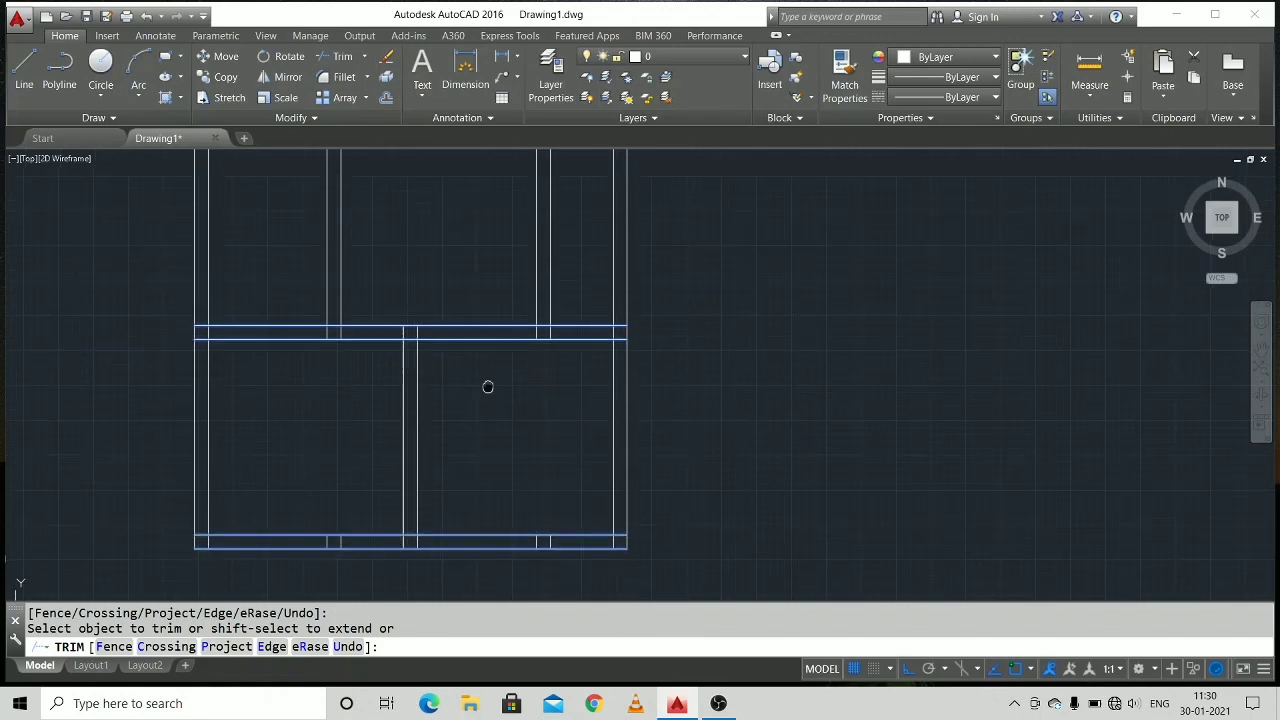
Trim the fourth vertical wall's lines and the outer walls' inner lines where they run through the top horizontal wall's thickness.
scroll(652, 296, "down", 1)
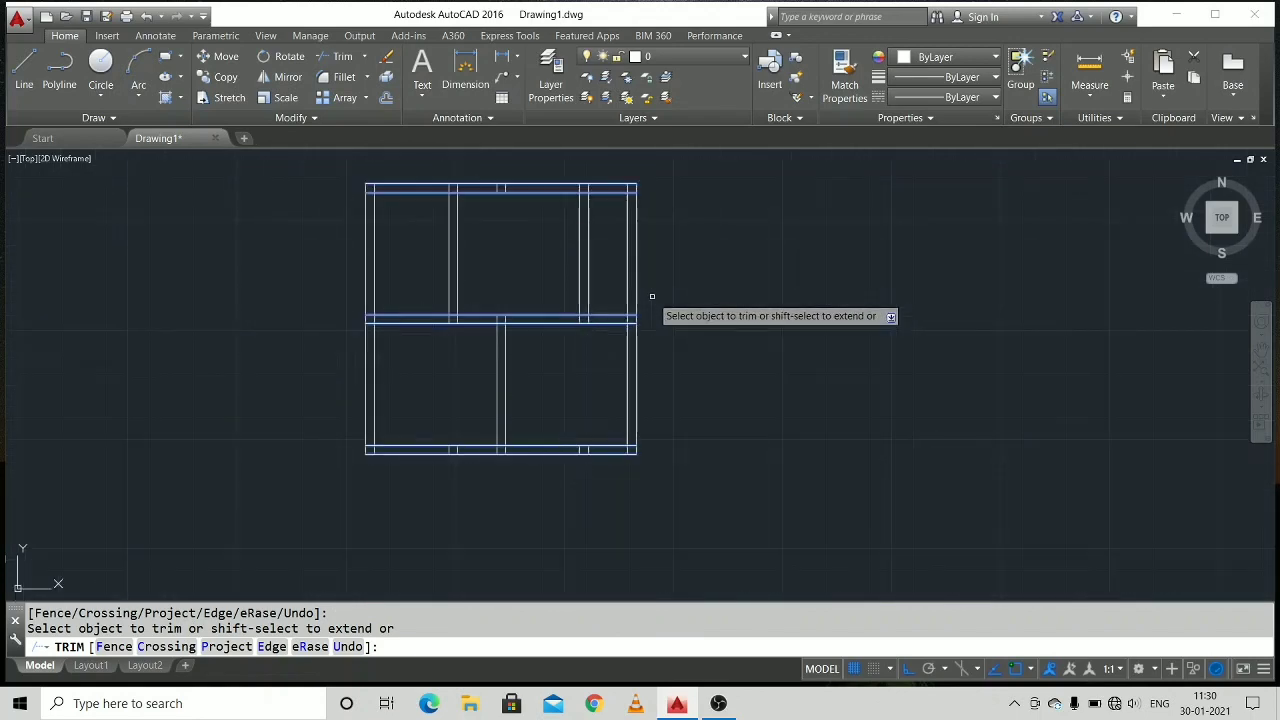
middle_click_drag(652, 296, 658, 318)
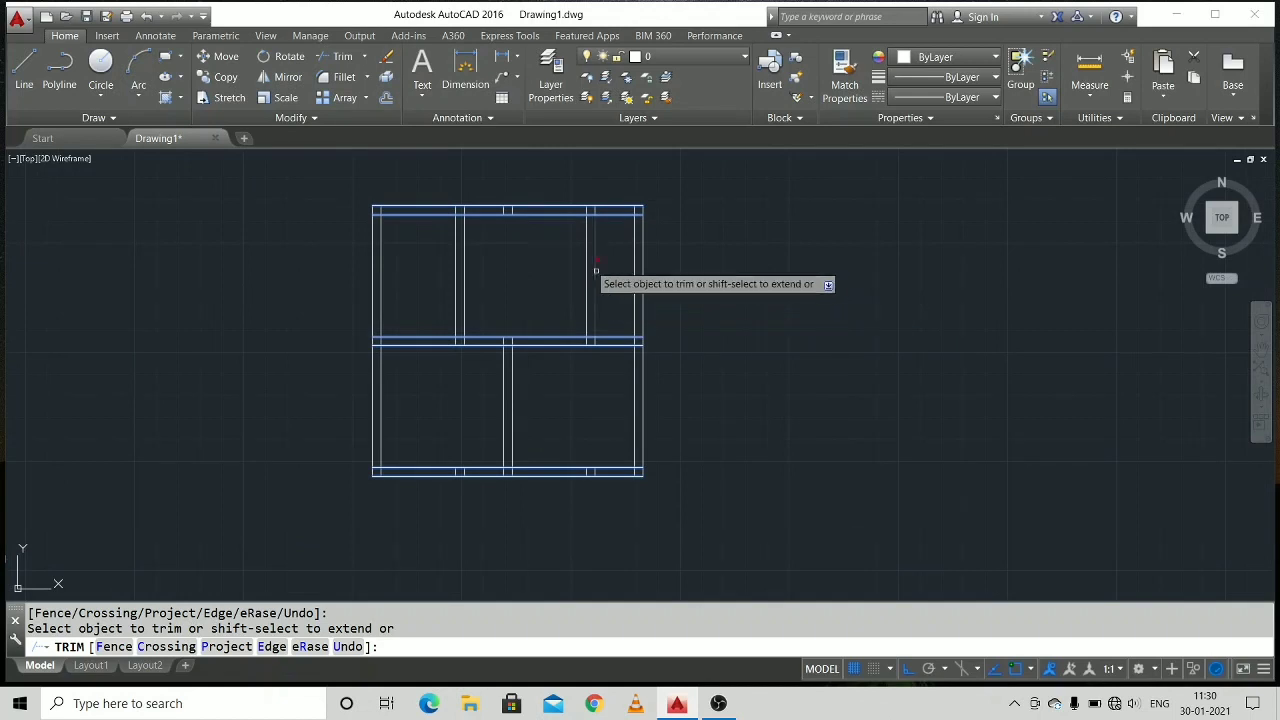
scroll(371, 221, "up", 3)
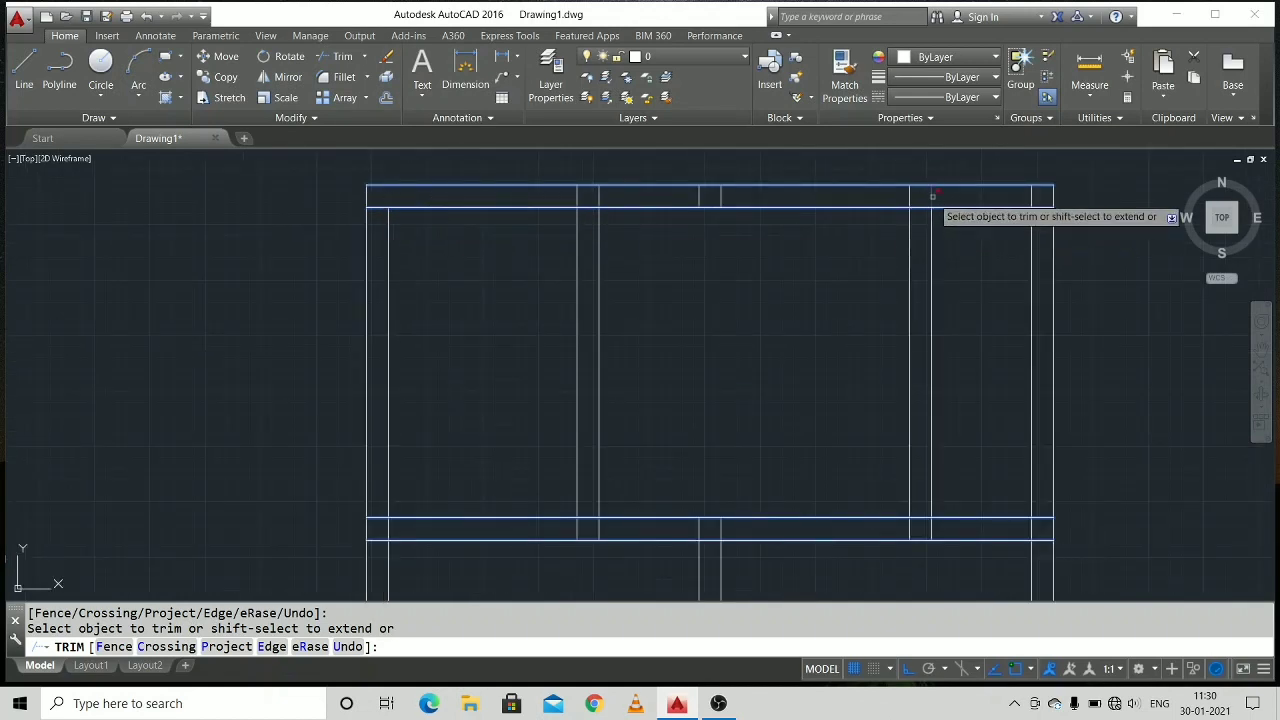
scroll(932, 200, "up", 3)
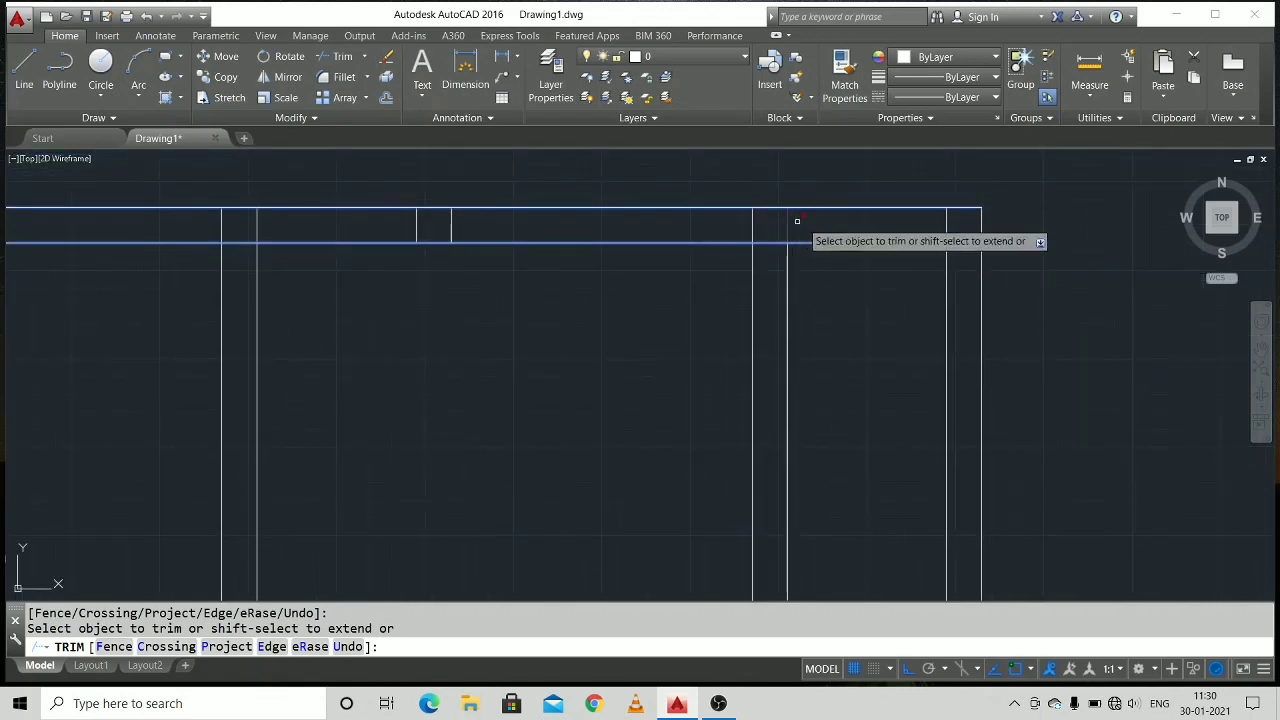
scroll(549, 371, "down", 3)
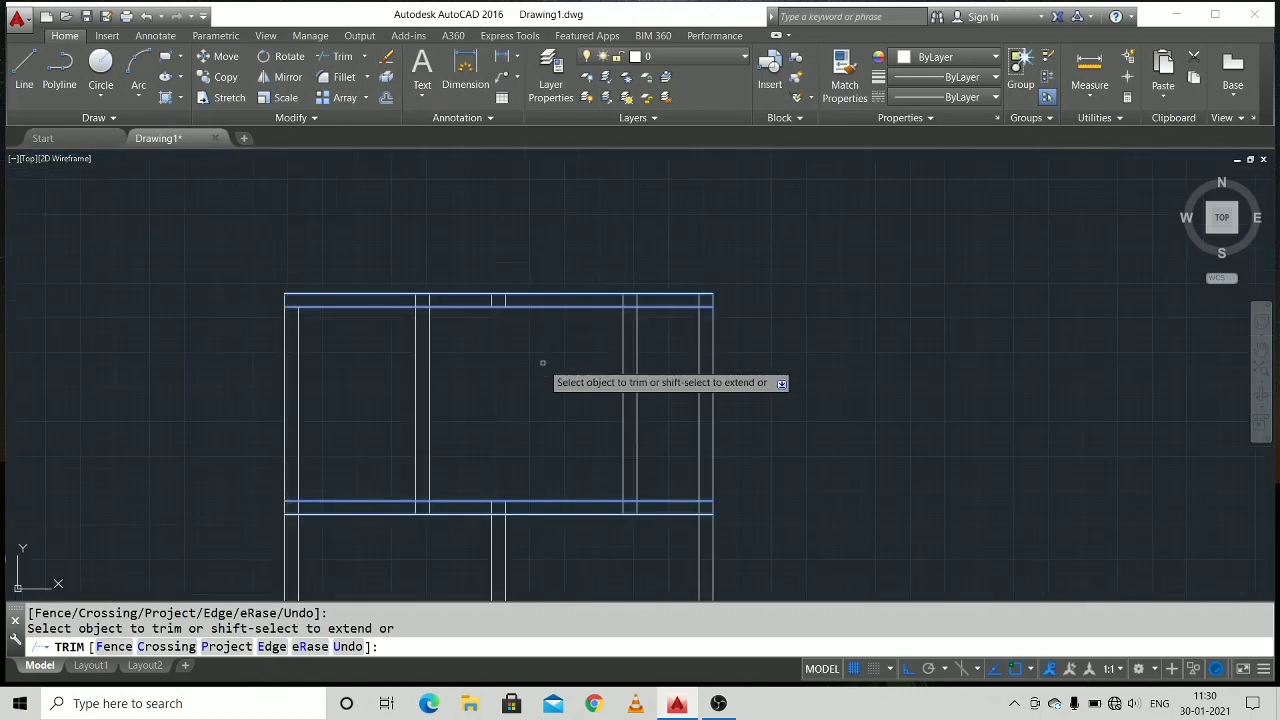
scroll(549, 371, "up", 2)
scroll(598, 303, "down", 2)
mouse_move(586, 341)
middle_mouse_down()
mouse_move(631, 246)
mouse_move(597, 343)
middle_mouse_up()
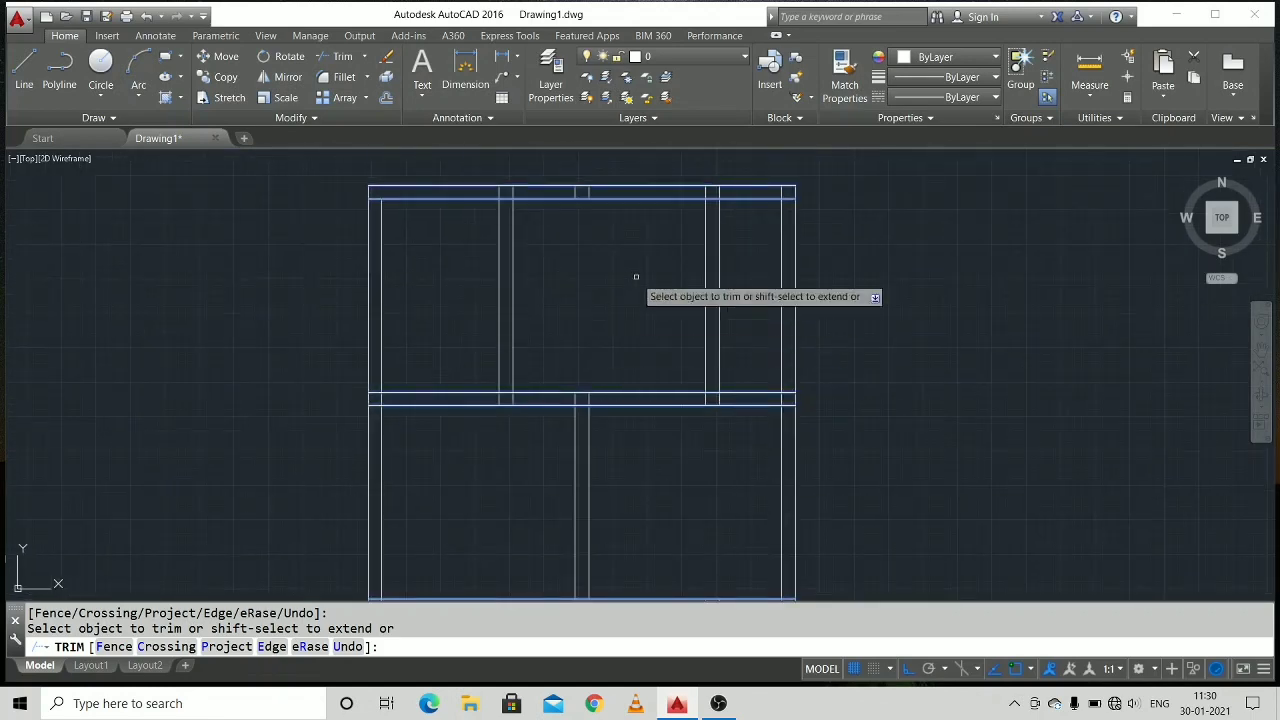
scroll(706, 193, "up", 2)
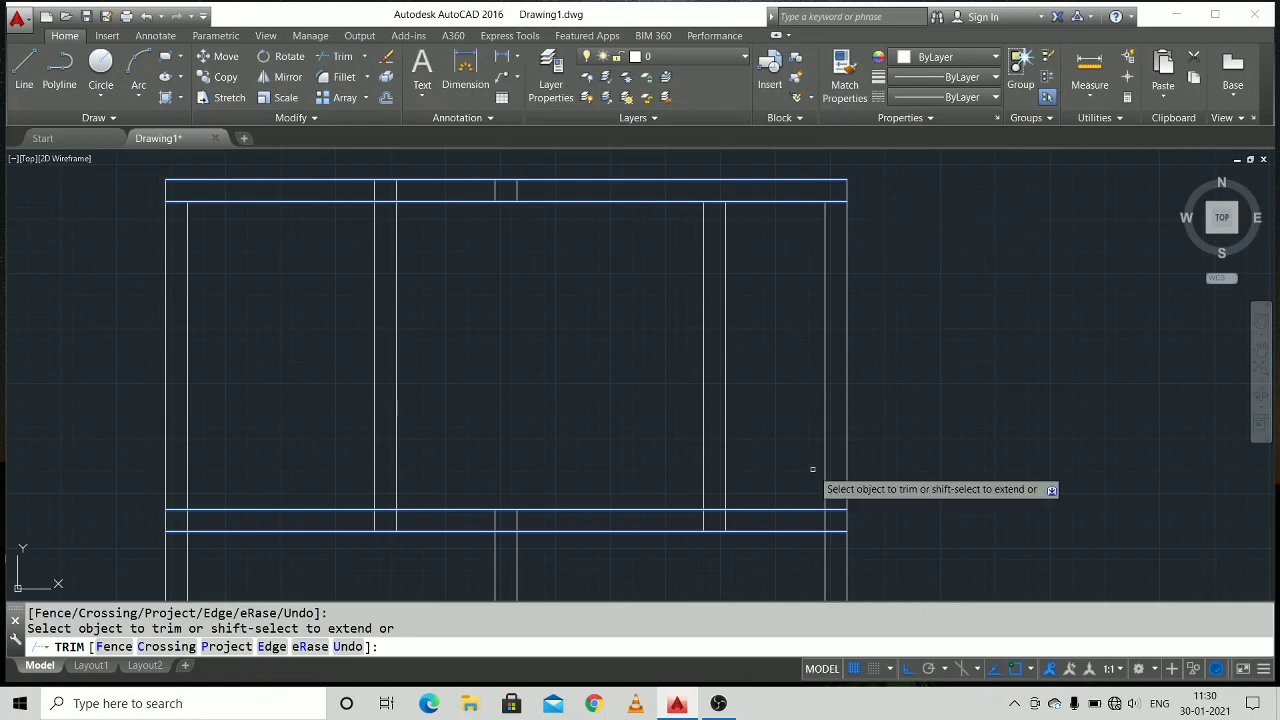
middle_click_drag(814, 471, 750, 268)
key("Escape")
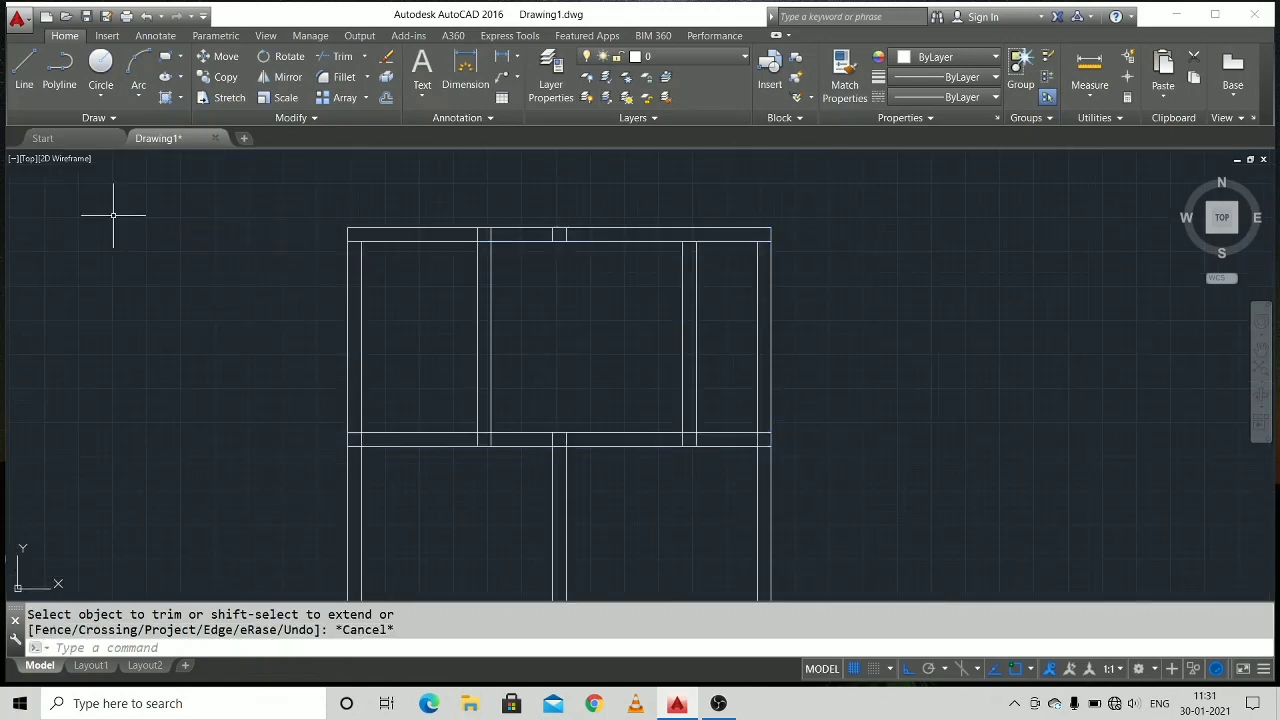
key("Escape")
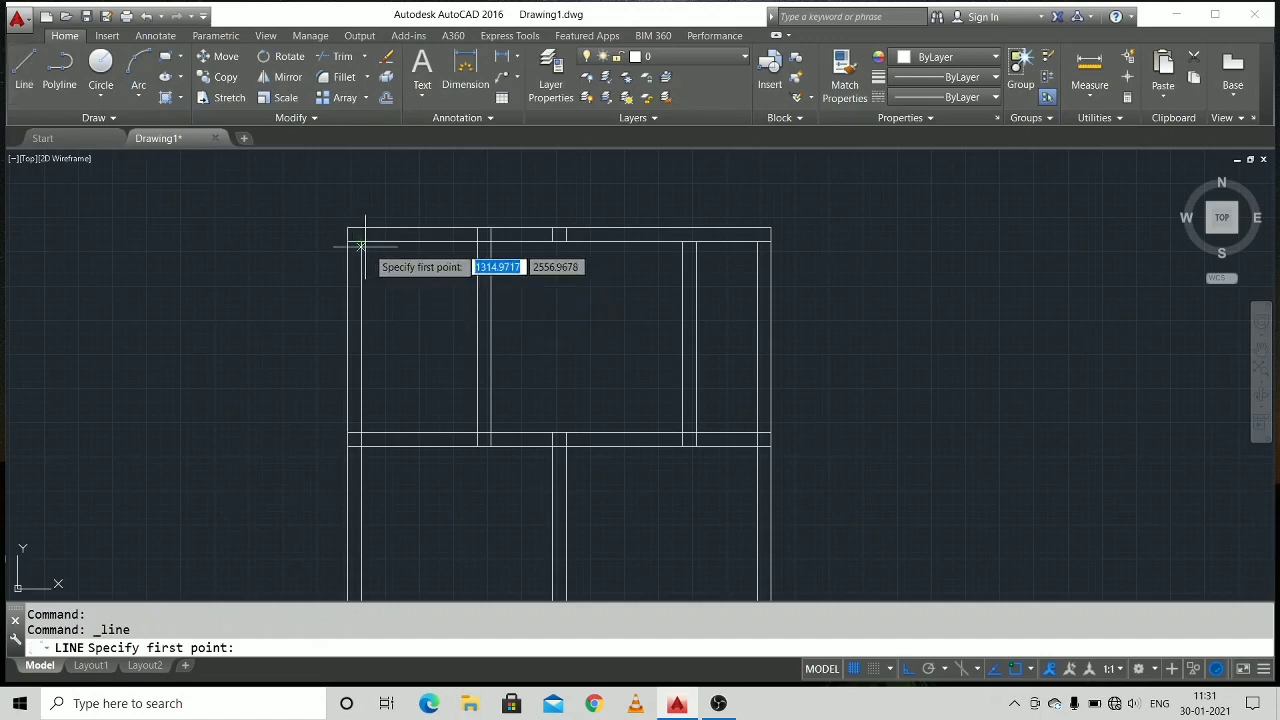
Draw a line from the second vertical wall 80 right along the top wall's inner edge and 20 up, and erase the leftover third-wall stubs.
middle_click_drag(592, 331, 514, 337)
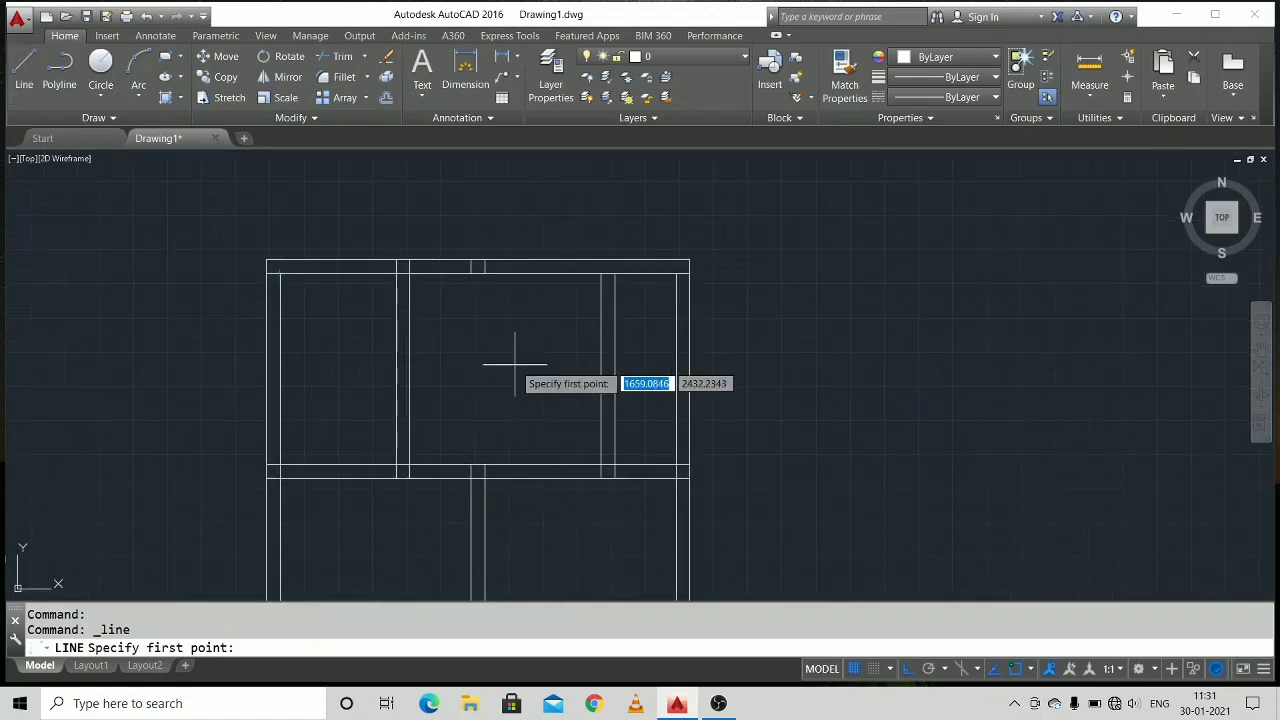
left_click(409, 271)
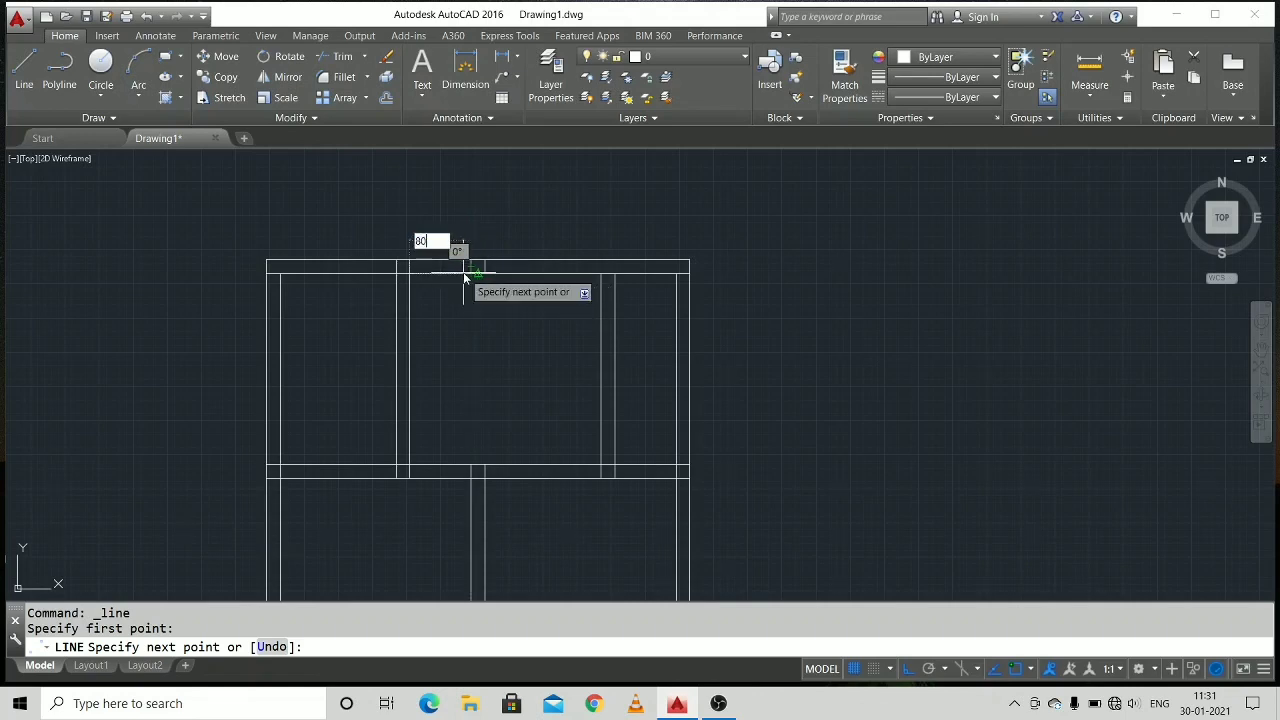
key("Return")
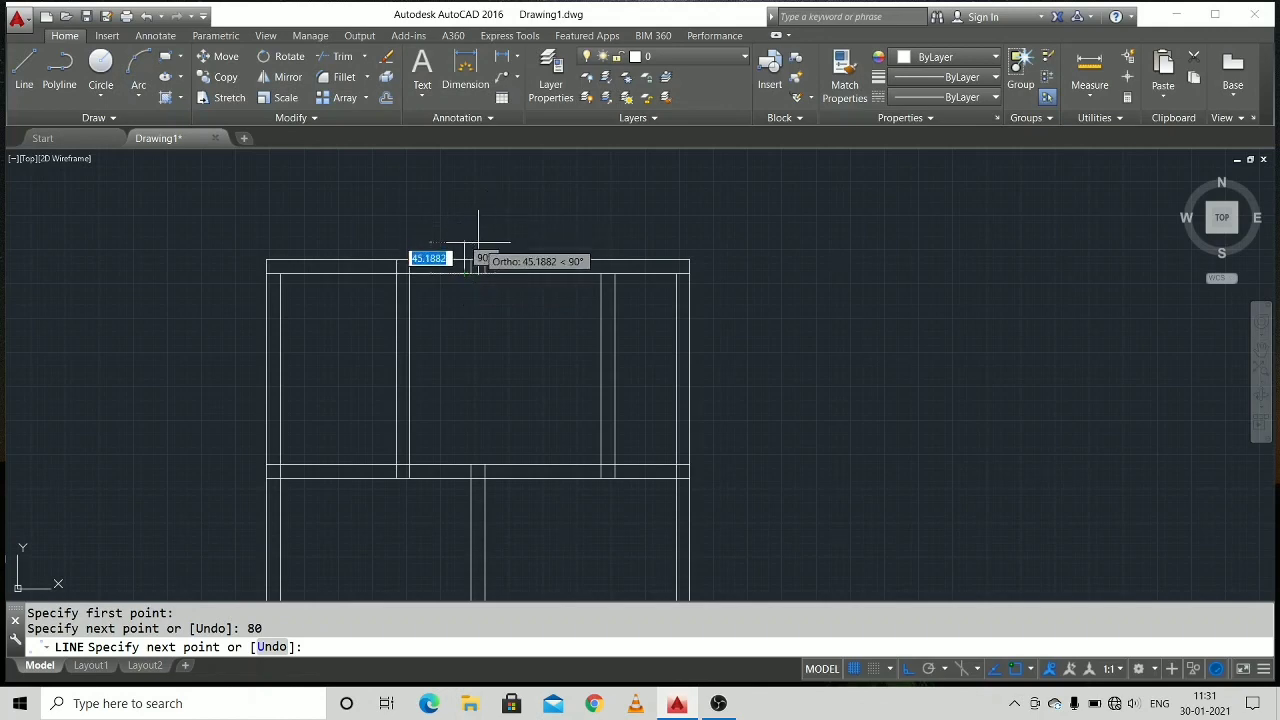
type("20")
key("Return")
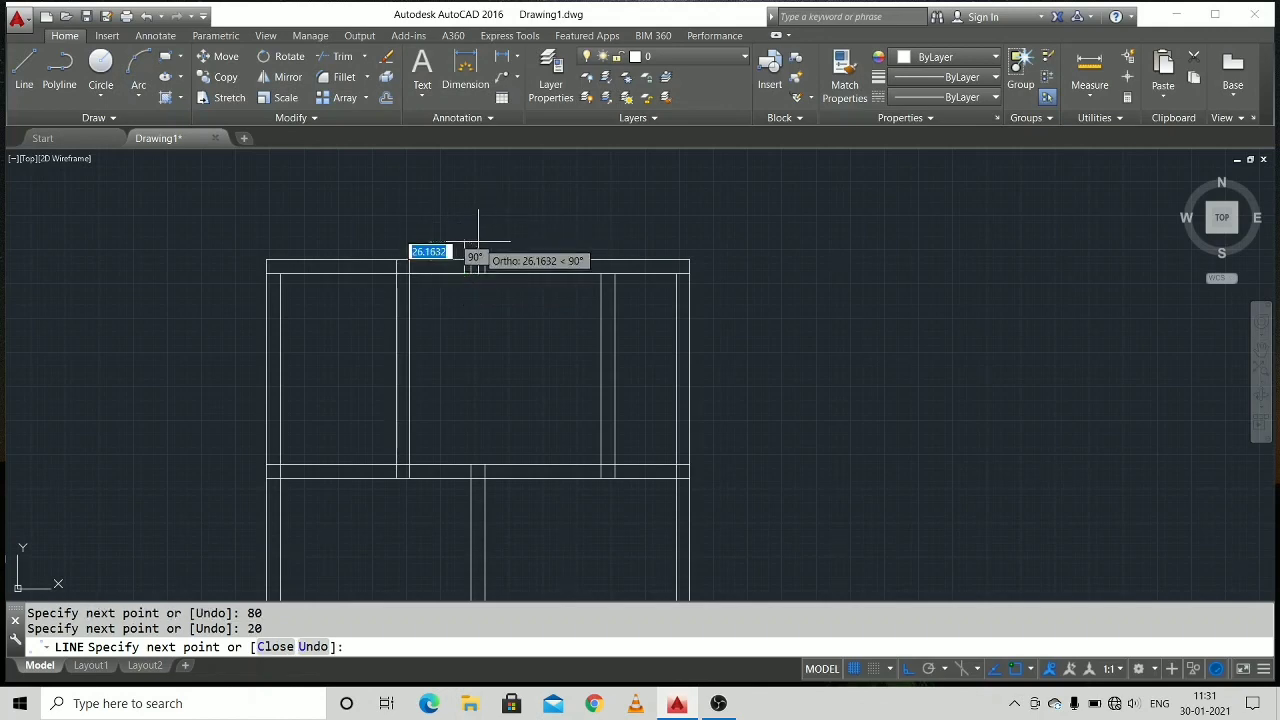
right_click(478, 240)
left_click(510, 266)
scroll(524, 260, "up", 3)
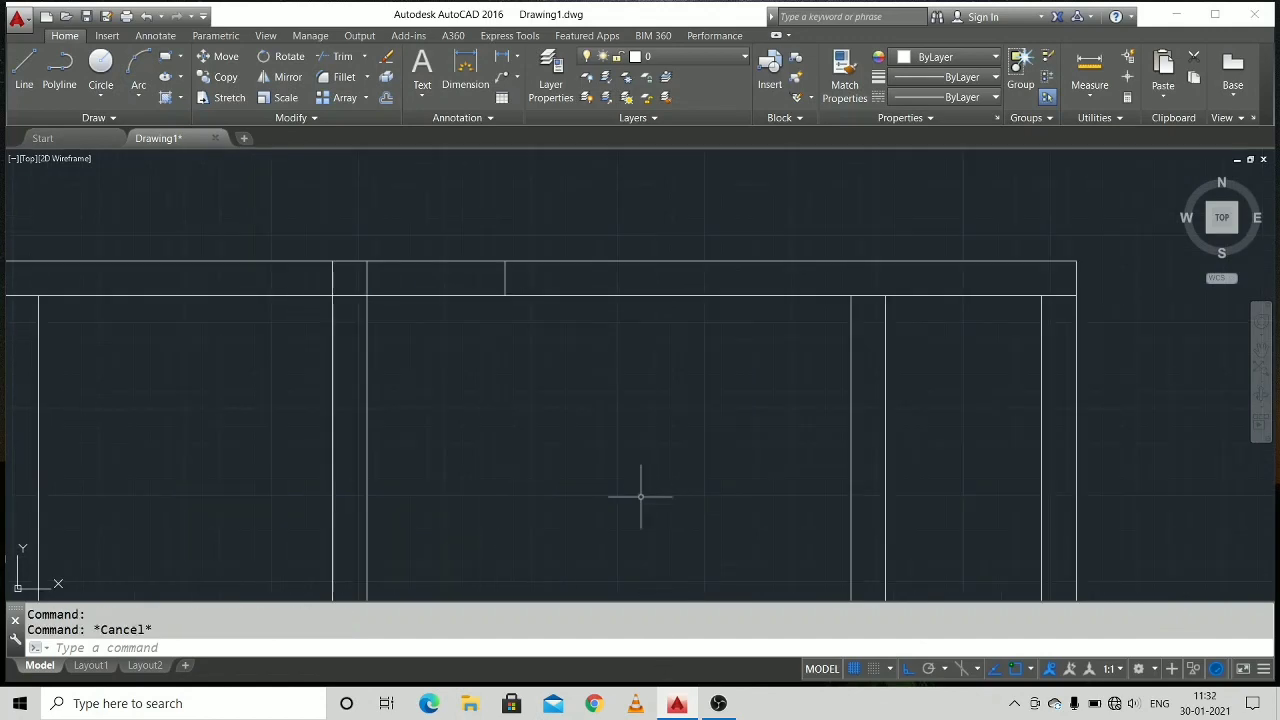
Draw a line from the third vertical wall's lower right corner, 100 right along the bottom wall's outer edge and 20 up across it.
scroll(640, 496, "down", 4)
mouse_move(631, 474)
middle_mouse_down()
mouse_move(586, 306)
mouse_move(558, 256)
middle_mouse_up()
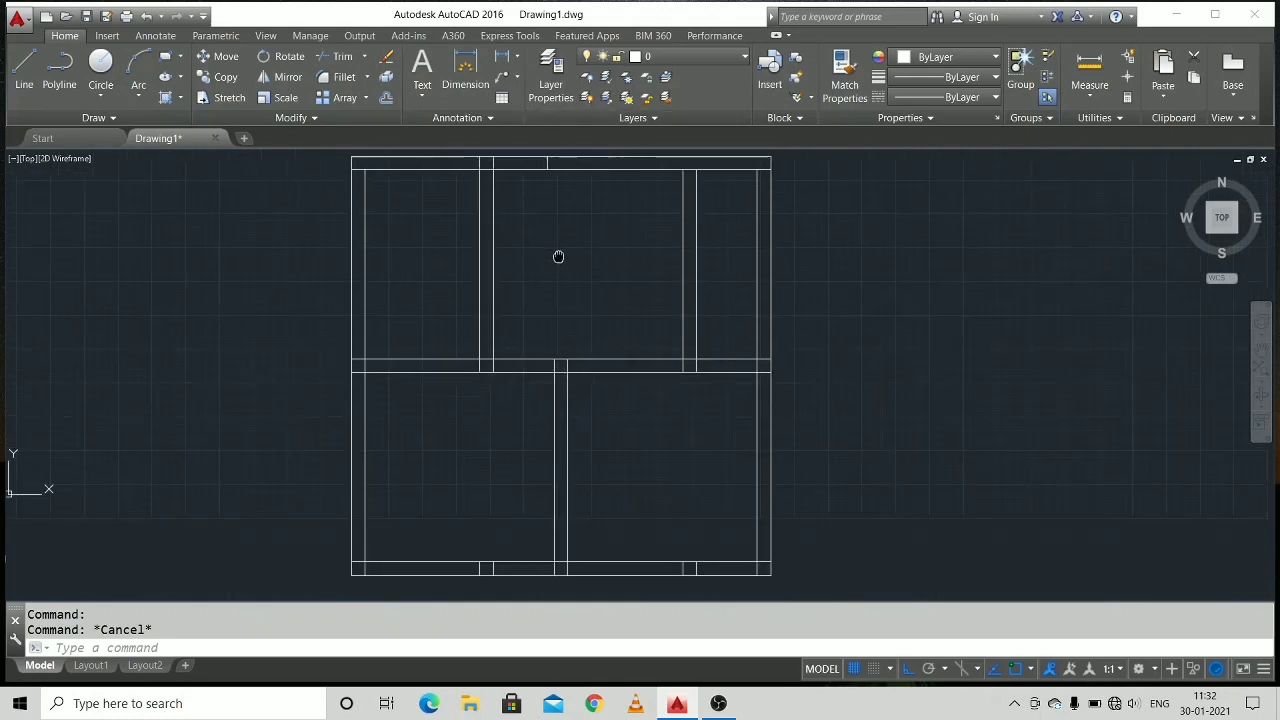
middle_click_drag(551, 400, 606, 357)
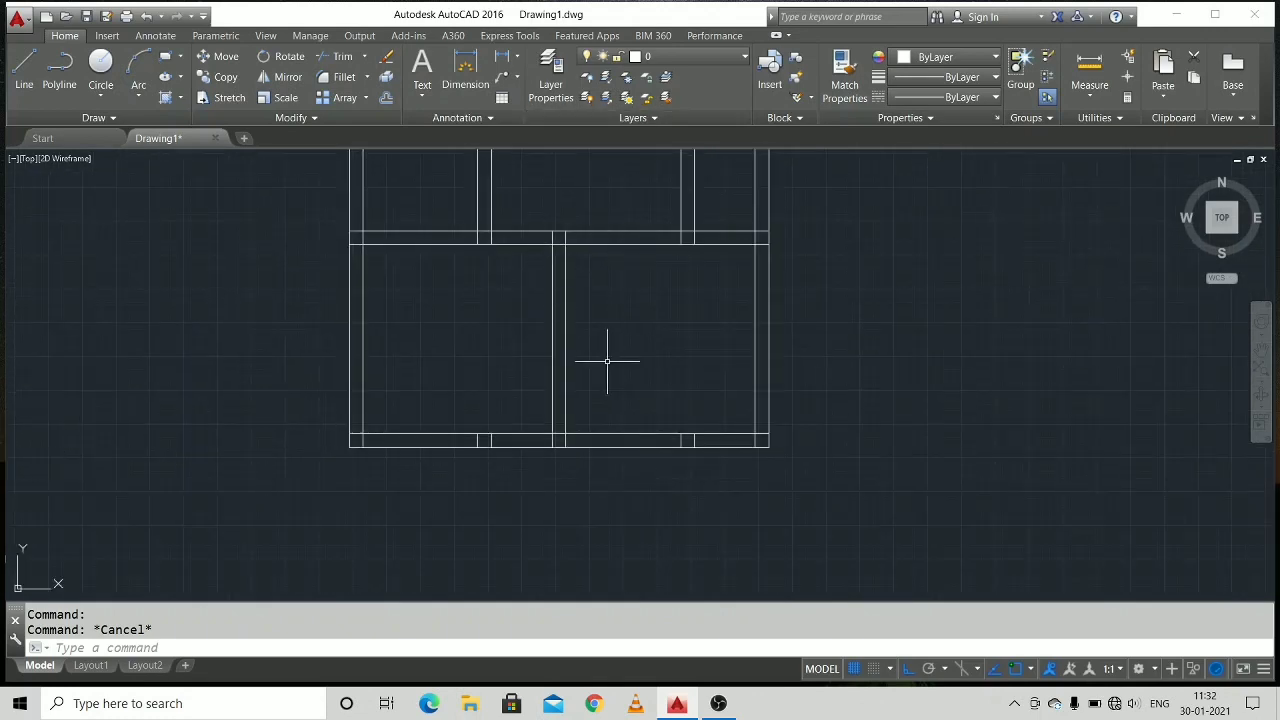
scroll(554, 323, "up", 2)
scroll(540, 392, "up", 3)
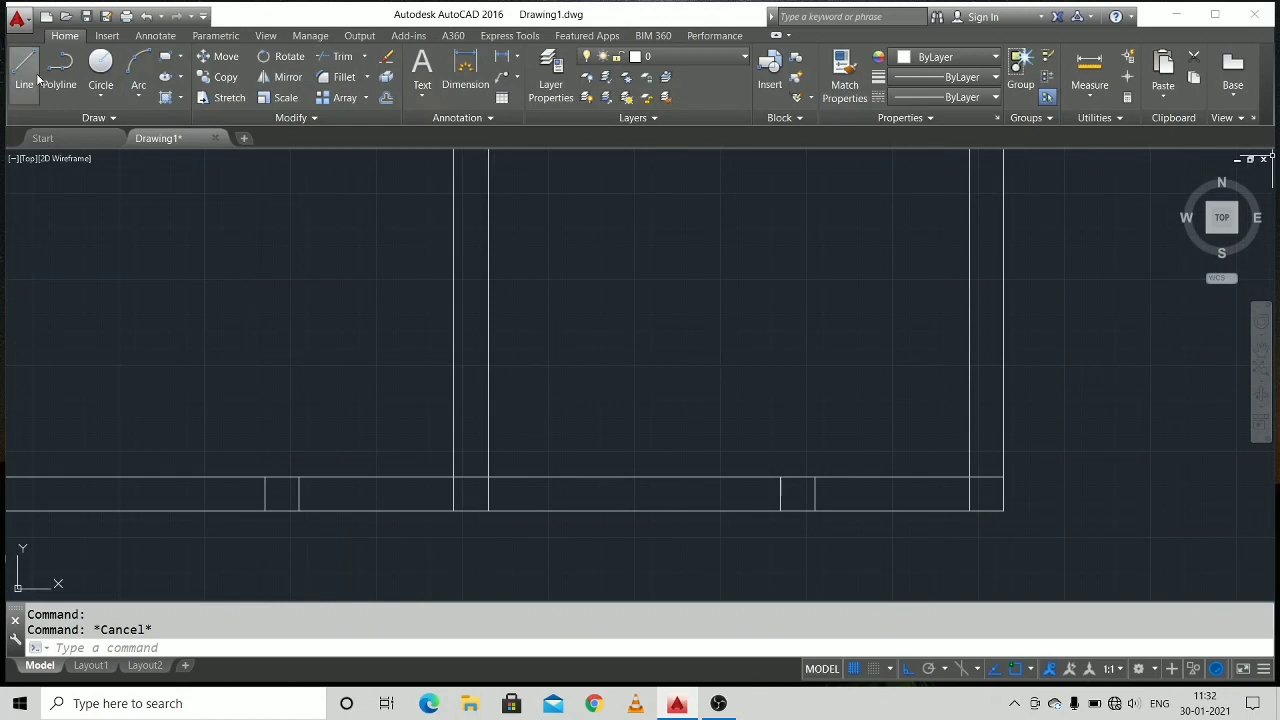
left_click(488, 511)
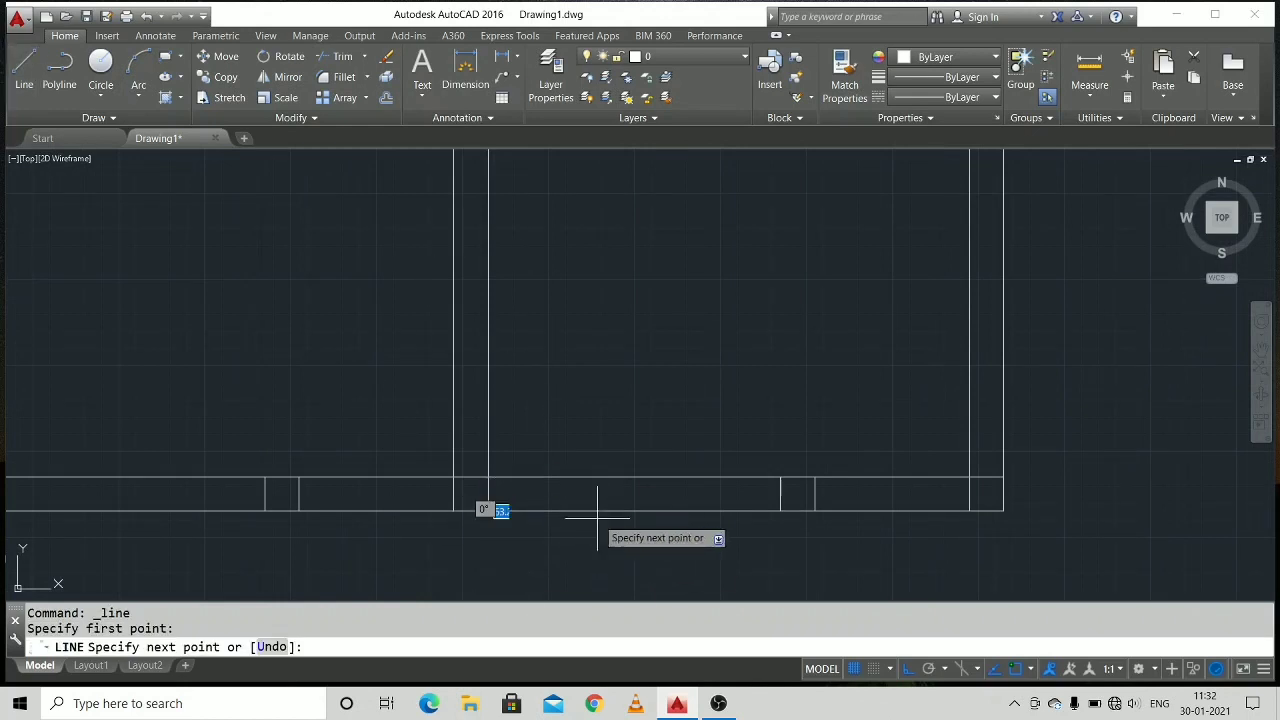
type("100")
key("Return")
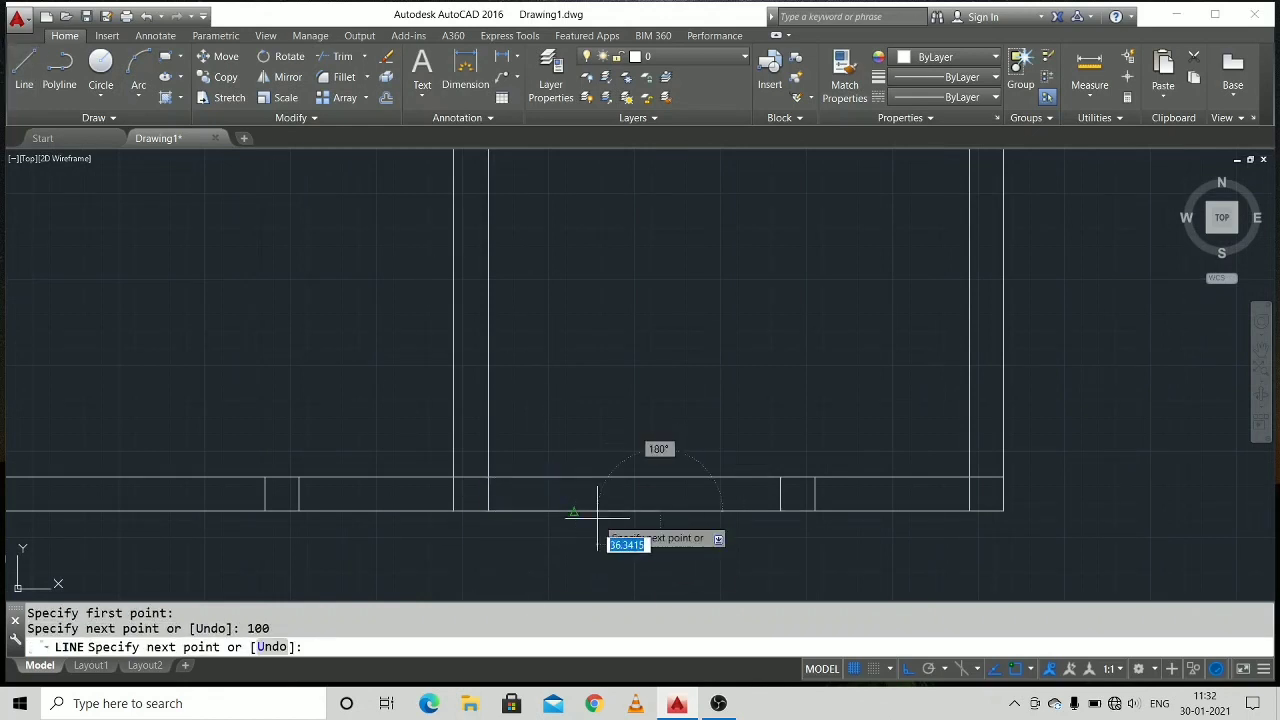
type("20")
key("Return")
right_click(650, 455)
left_click(676, 469)
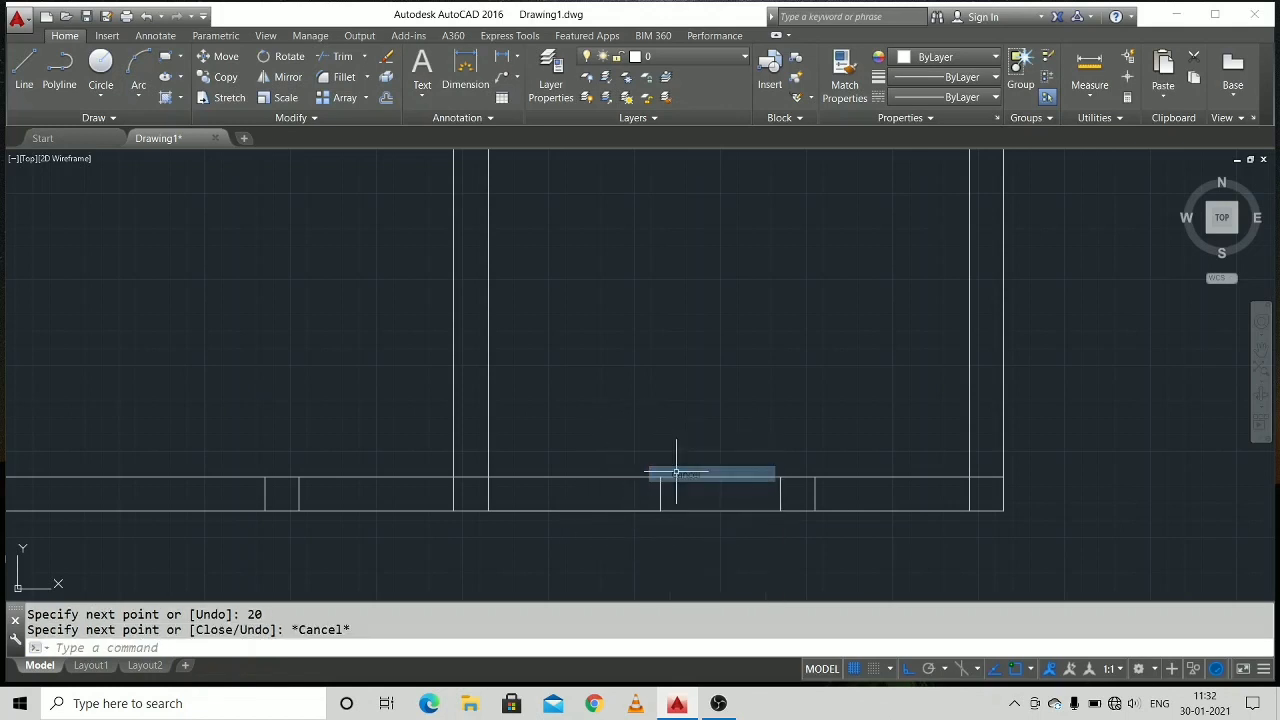
Erase the leftover stub lines of the second and fourth vertical walls inside the bottom horizontal wall.
scroll(590, 368, "down", 1)
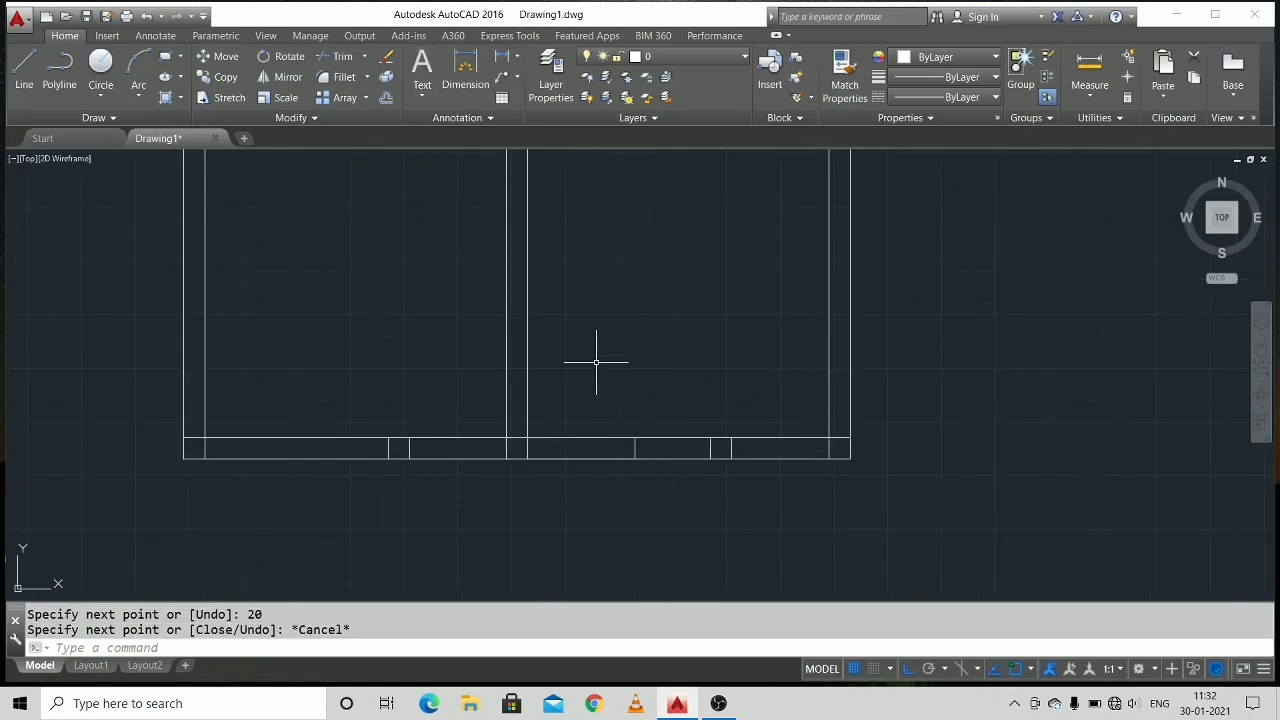
left_click(736, 447)
left_click(702, 440)
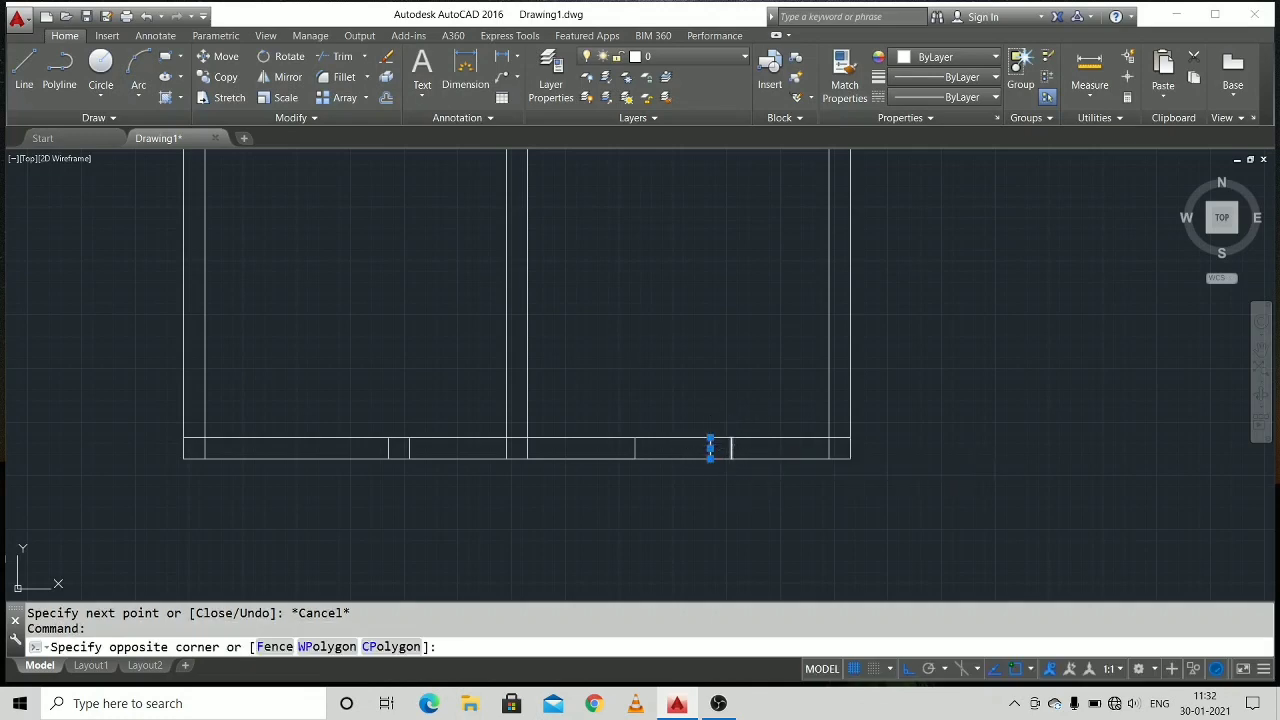
key("Delete")
mouse_move(646, 334)
middle_mouse_down()
mouse_move(814, 477)
mouse_move(812, 371)
middle_mouse_up()
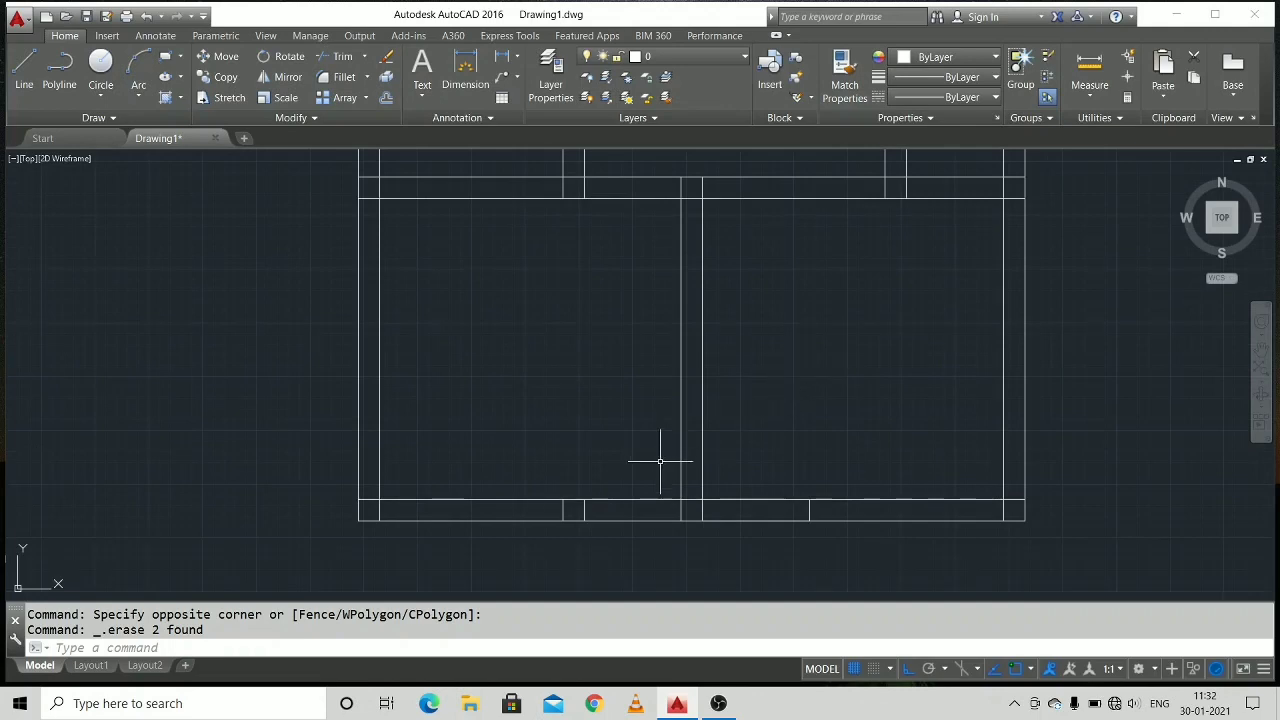
left_click(583, 503)
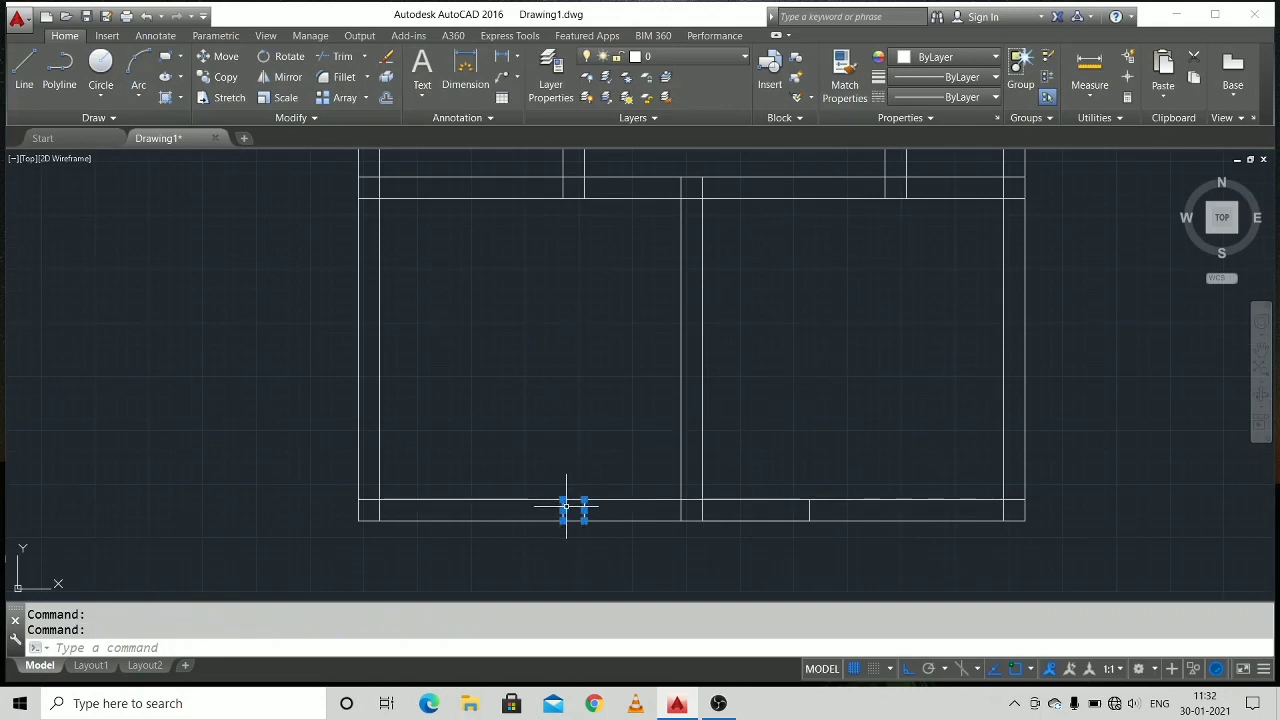
key("Delete")
Draw a 20-unit vertical line across the middle horizontal wall, starting 80 left of the third vertical wall's left line.
mouse_move(550, 425)
middle_mouse_down()
mouse_move(494, 509)
mouse_move(514, 494)
mouse_move(474, 531)
middle_mouse_up()
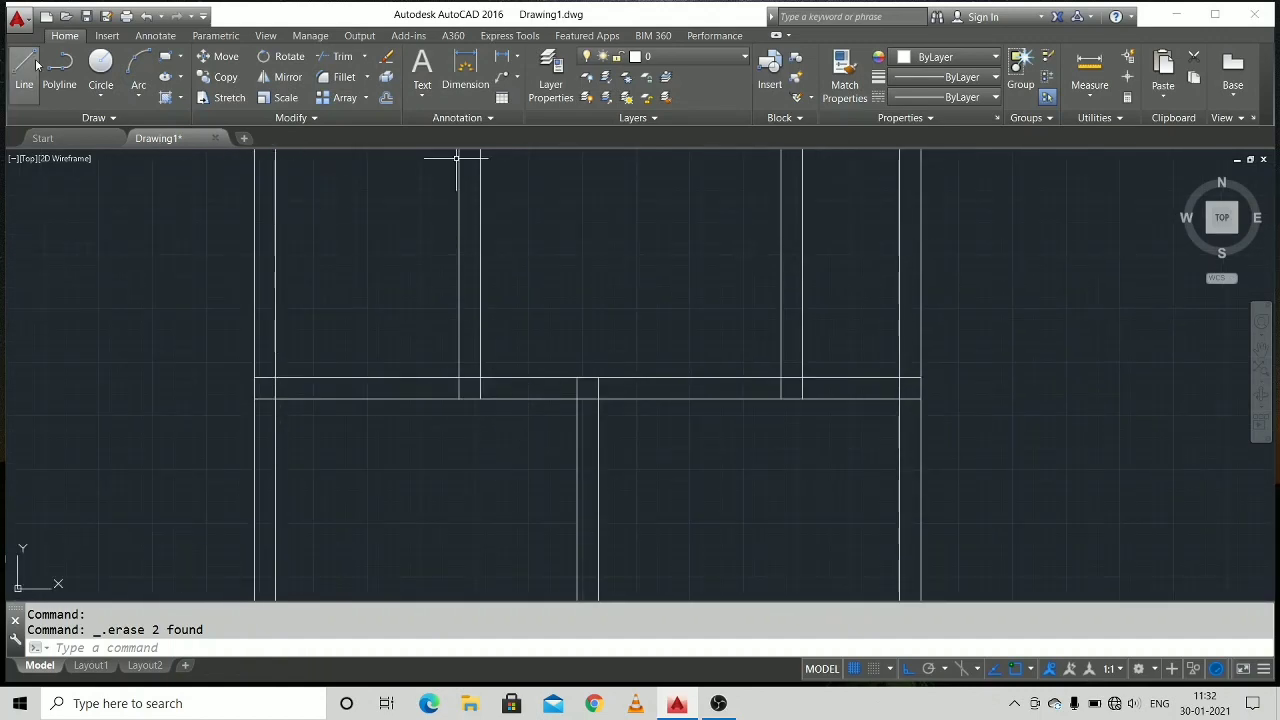
right_click(566, 338)
mouse_move(732, 363)
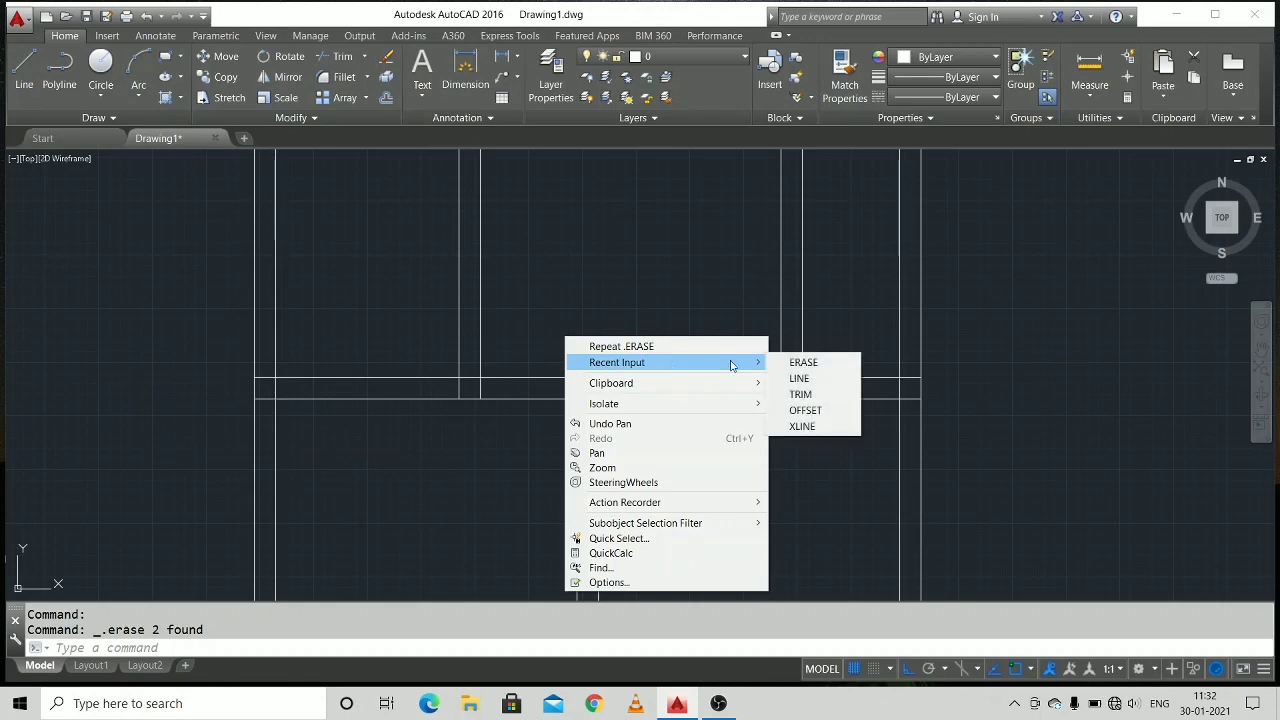
left_click(801, 379)
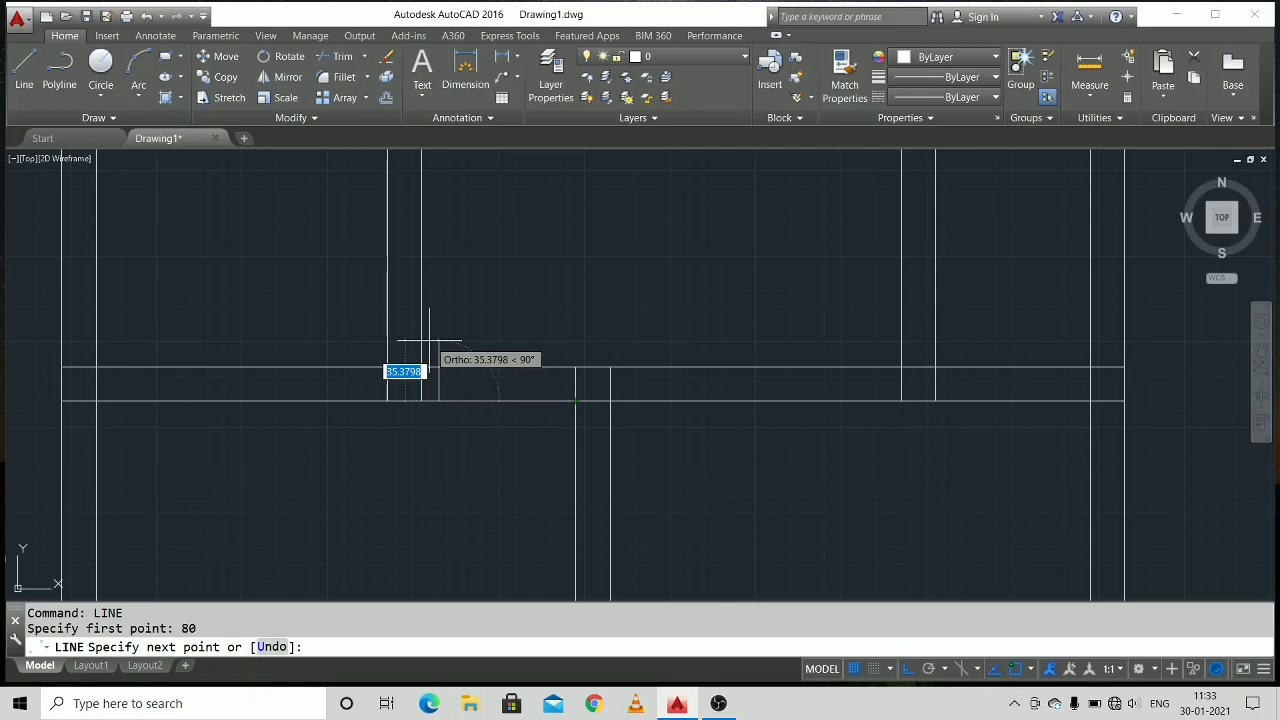
type("9")
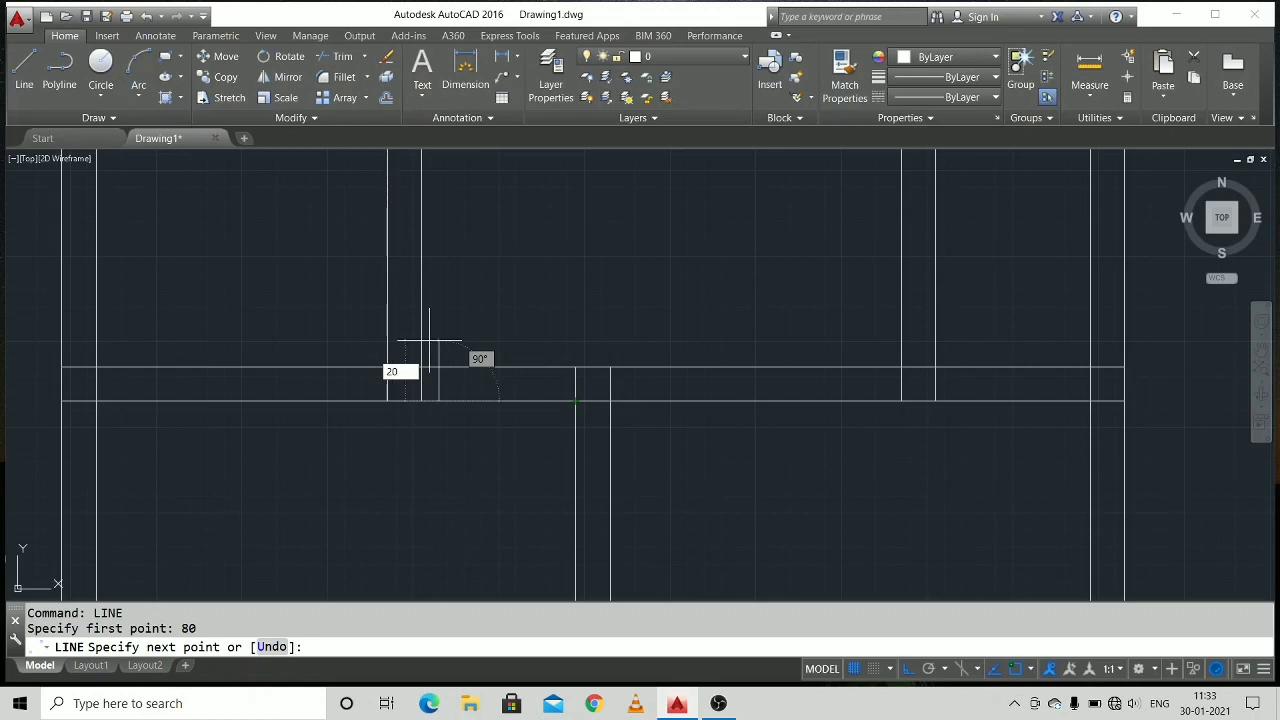
key("Return")
right_click(510, 360)
left_click(535, 386)
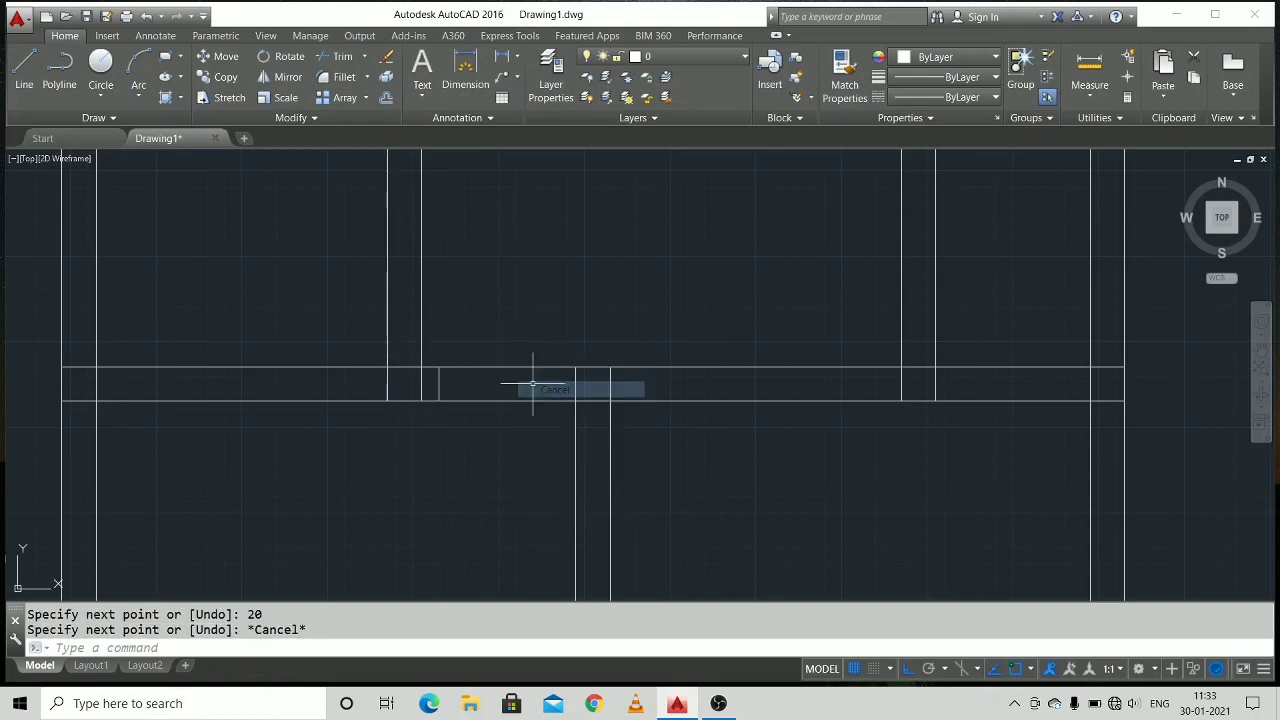
Draw a 20-unit horizontal line across the second vertical wall, starting on its right line 80 above the middle horizontal wall.
scroll(514, 425, "down", 4)
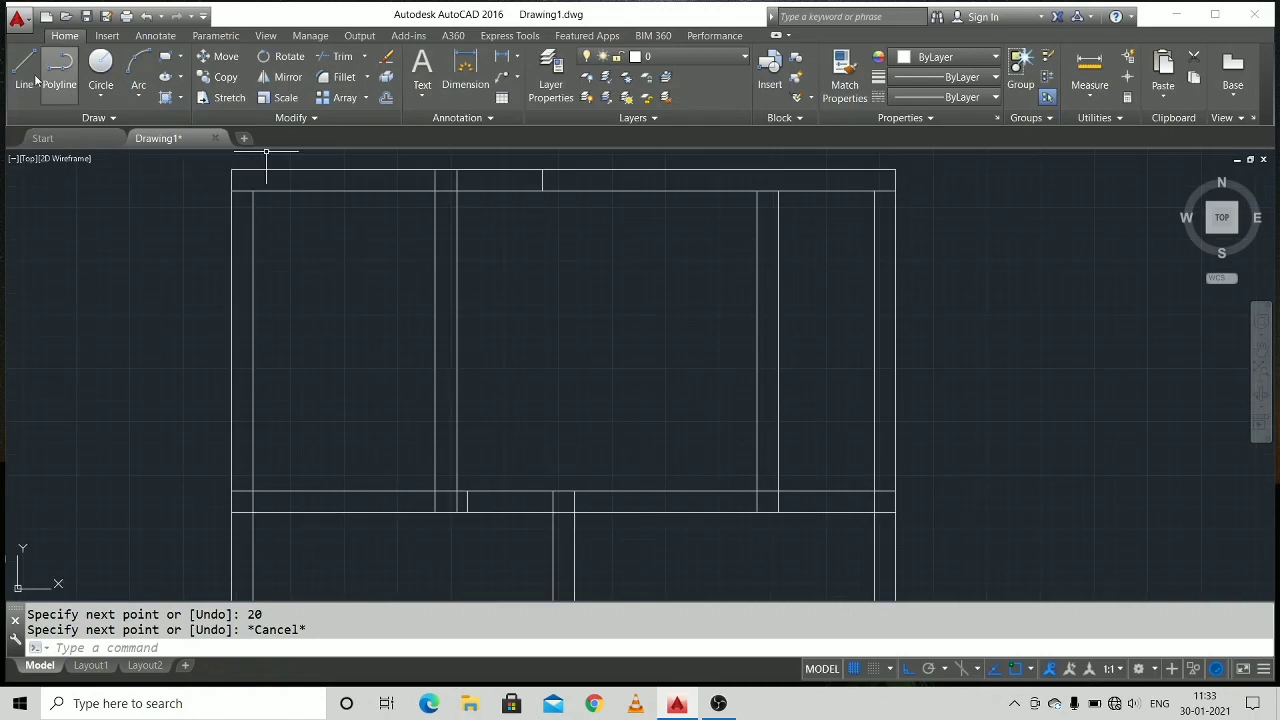
right_click(264, 251)
left_click(312, 259)
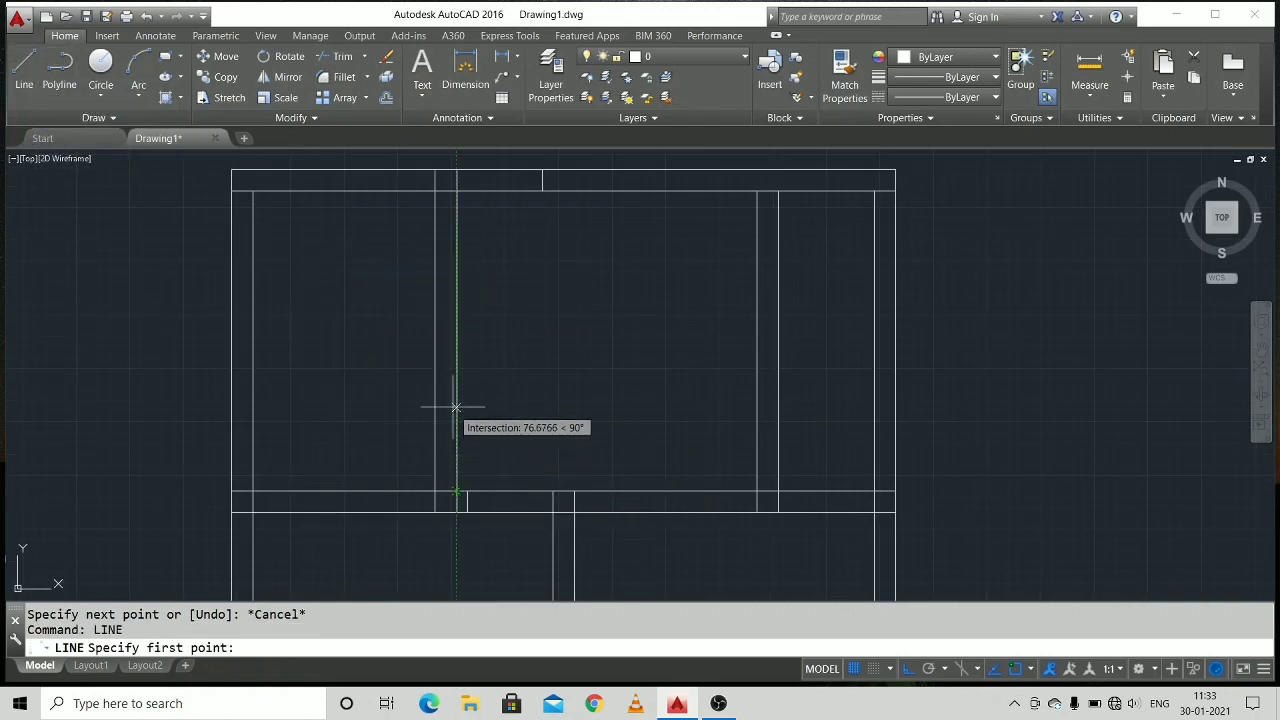
type("80")
key("Return")
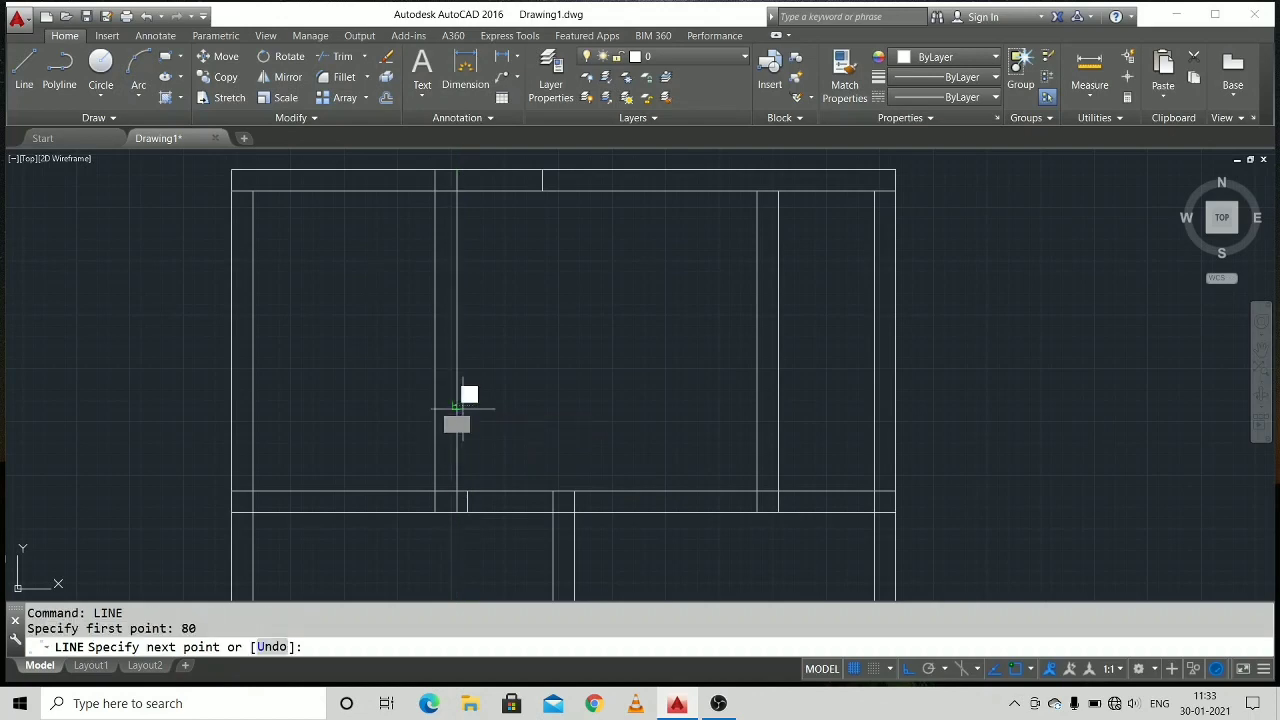
type("20")
key("Return")
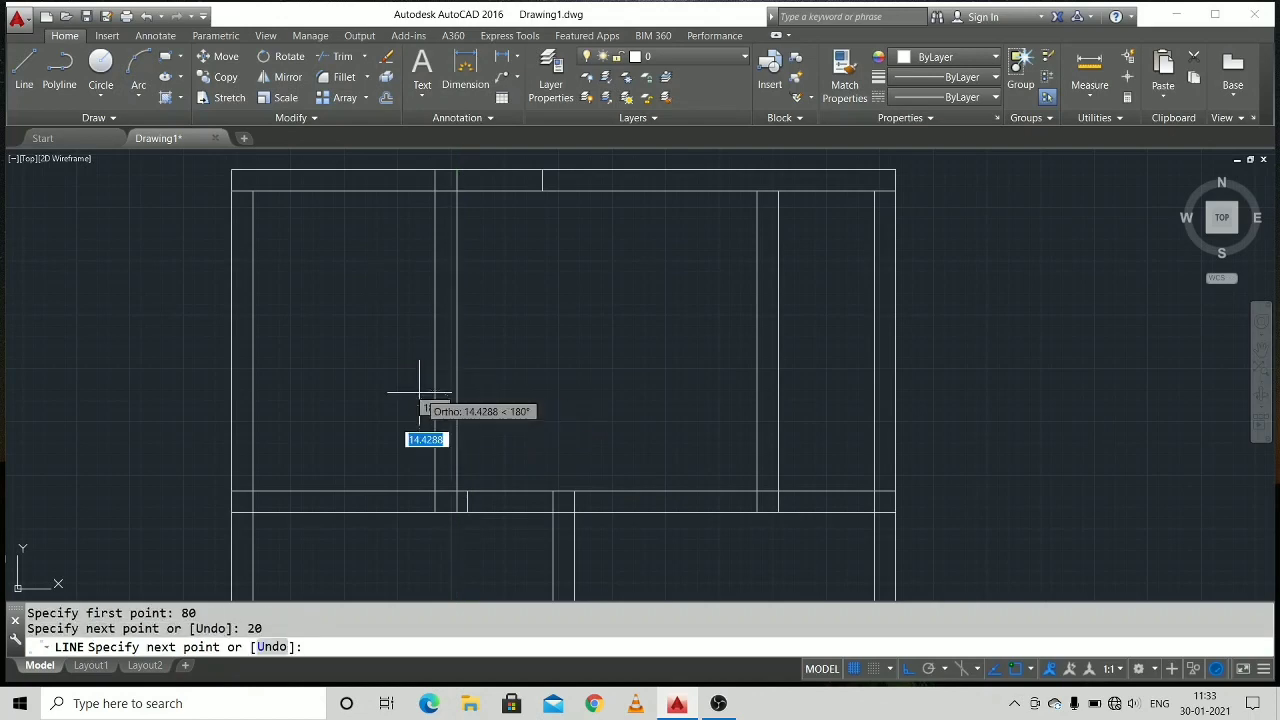
Draw a 20-unit horizontal line across the fourth vertical wall, starting on its right line 80 above the middle horizontal wall.
right_click(391, 407)
left_click(428, 436)
mouse_move(543, 434)
middle_mouse_down()
mouse_move(491, 340)
mouse_move(457, 371)
middle_mouse_up()
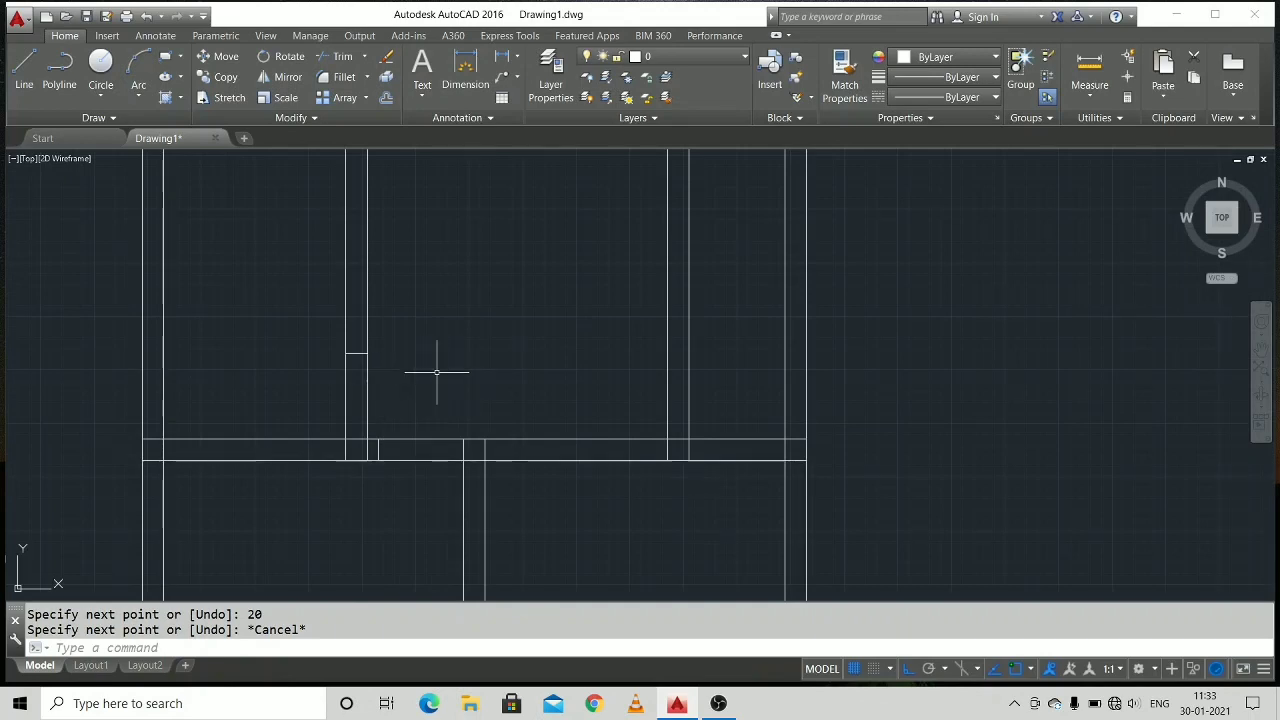
middle_click_drag(654, 409, 537, 412)
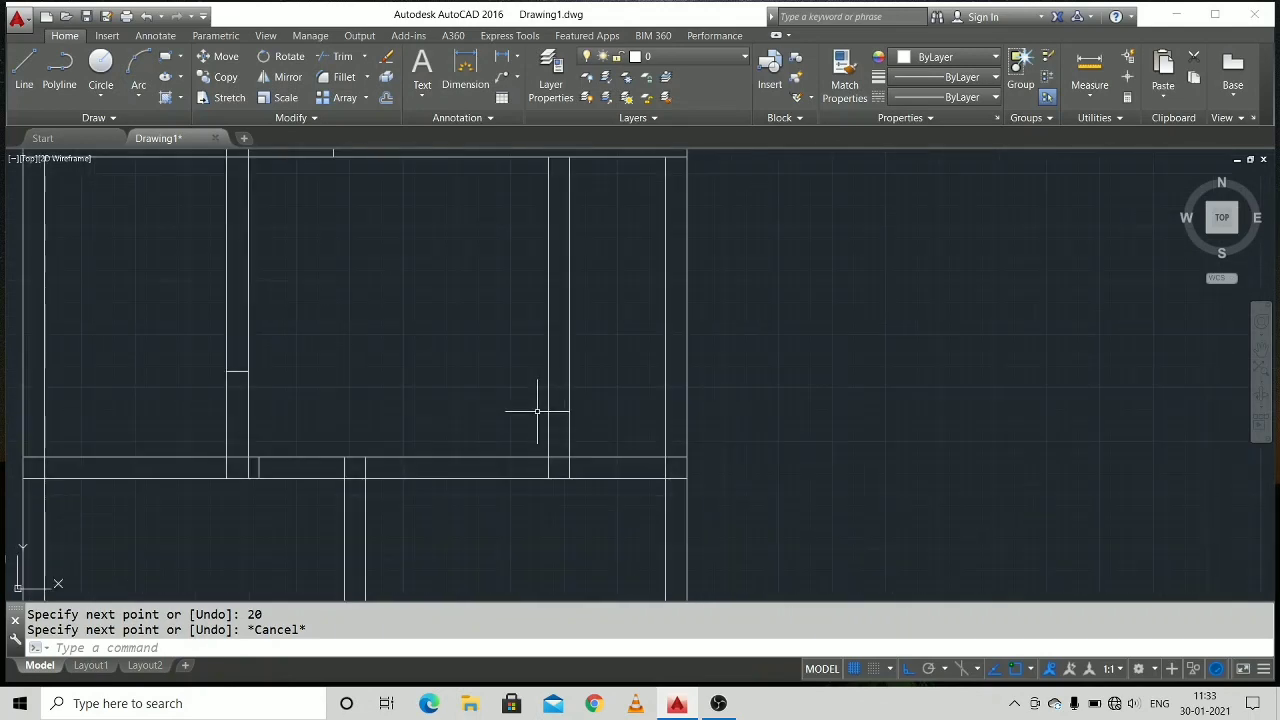
right_click(537, 412)
left_click(565, 420)
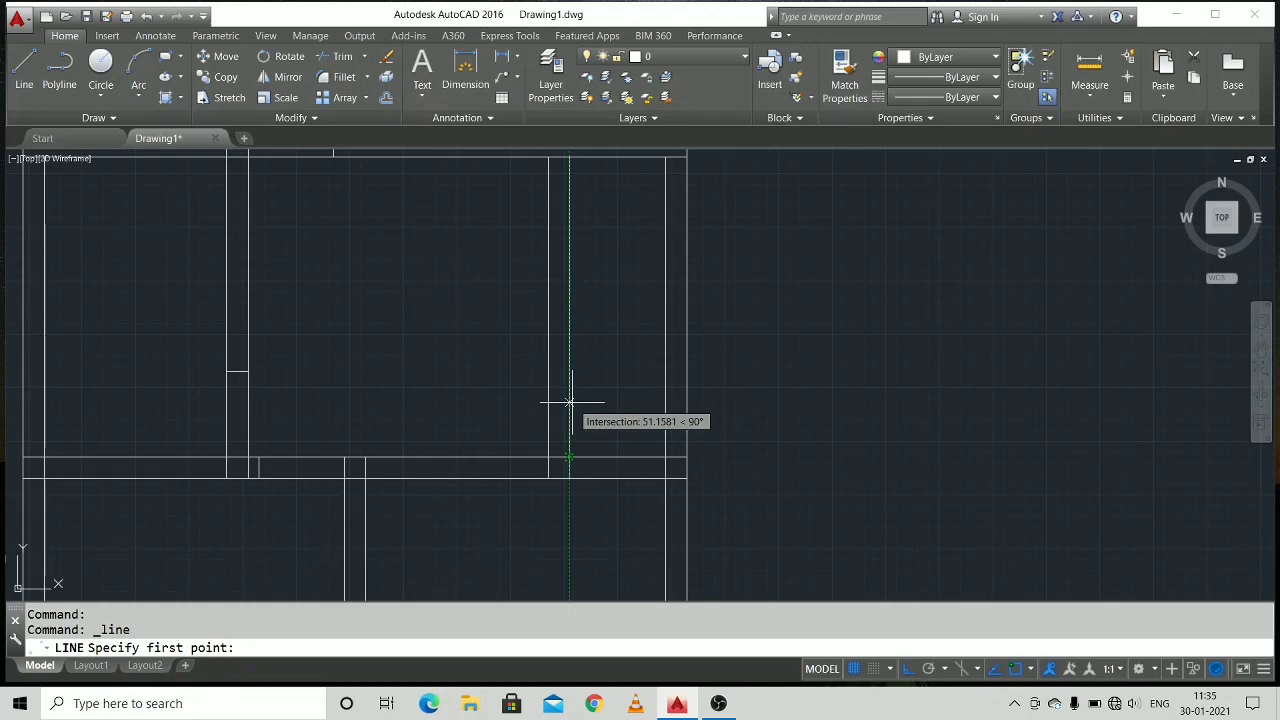
type("80")
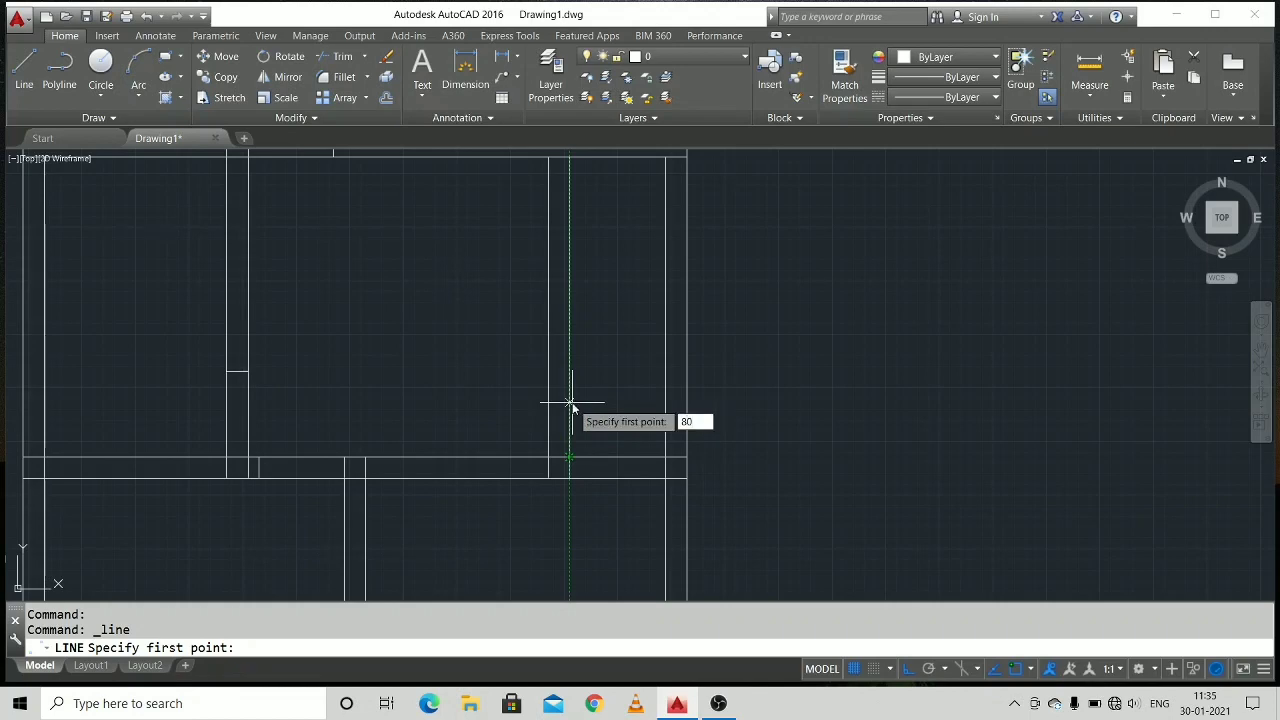
key("Return")
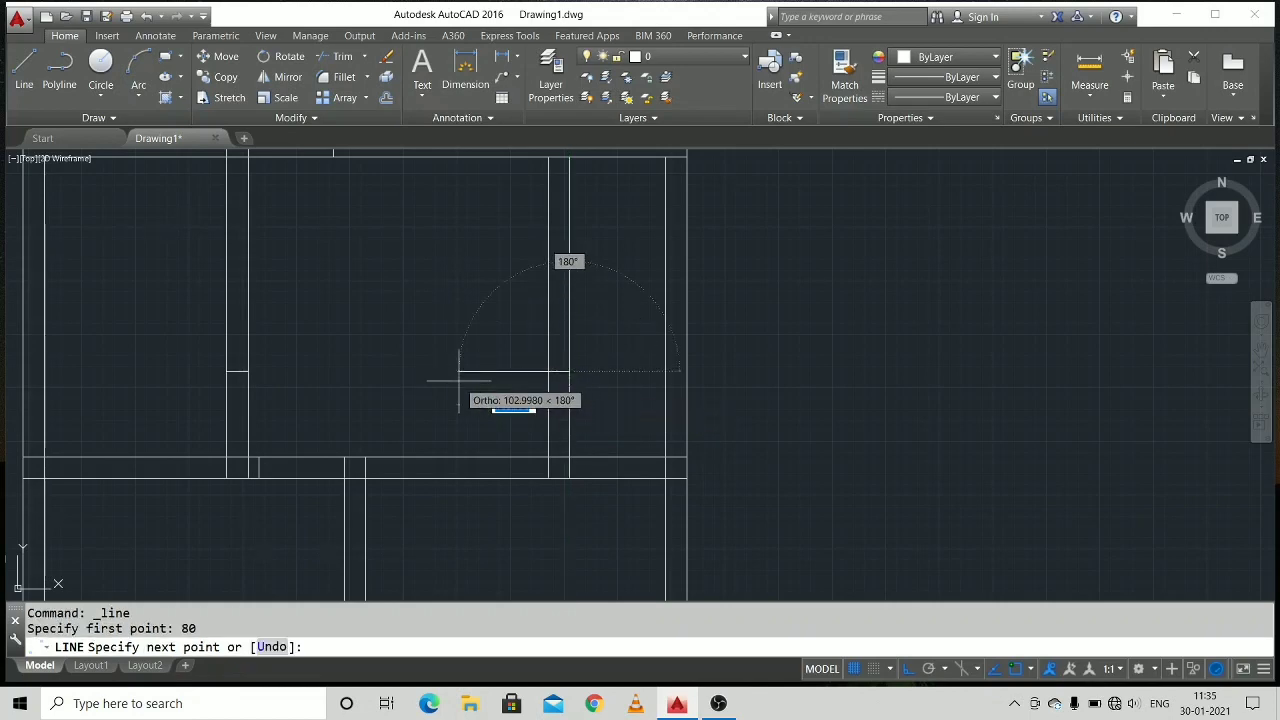
type("20")
key("Return")
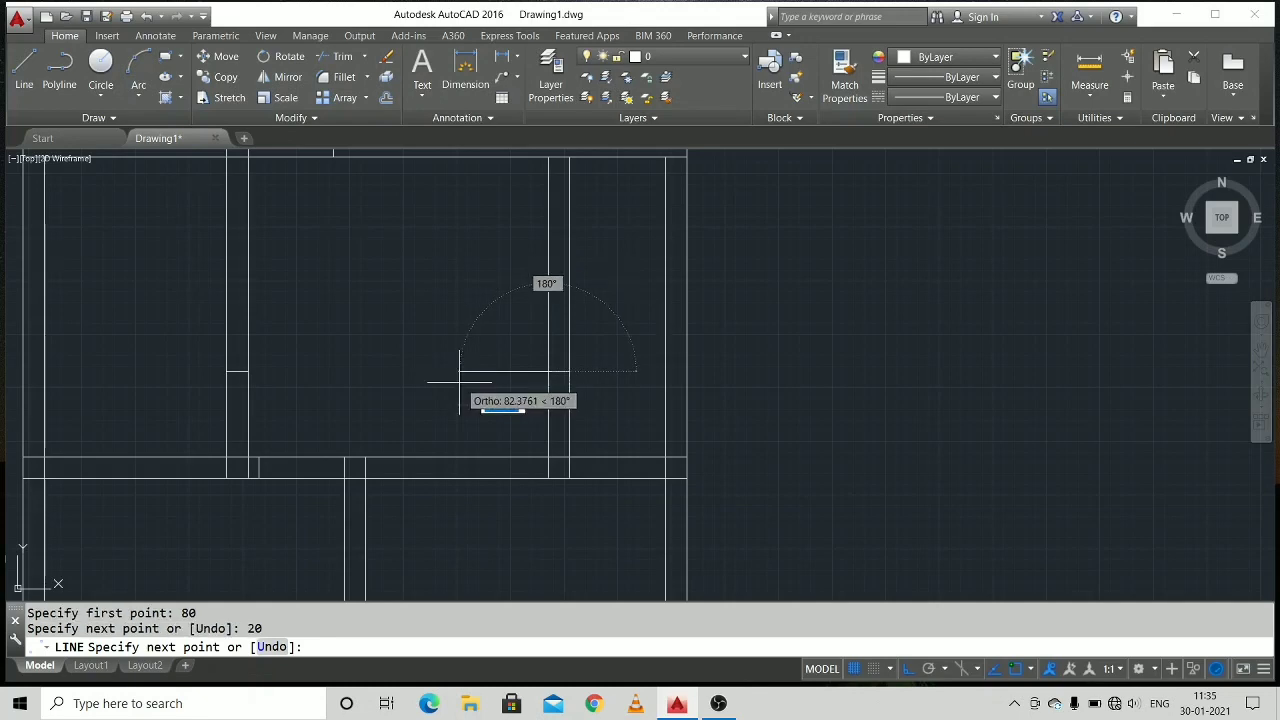
right_click(546, 428)
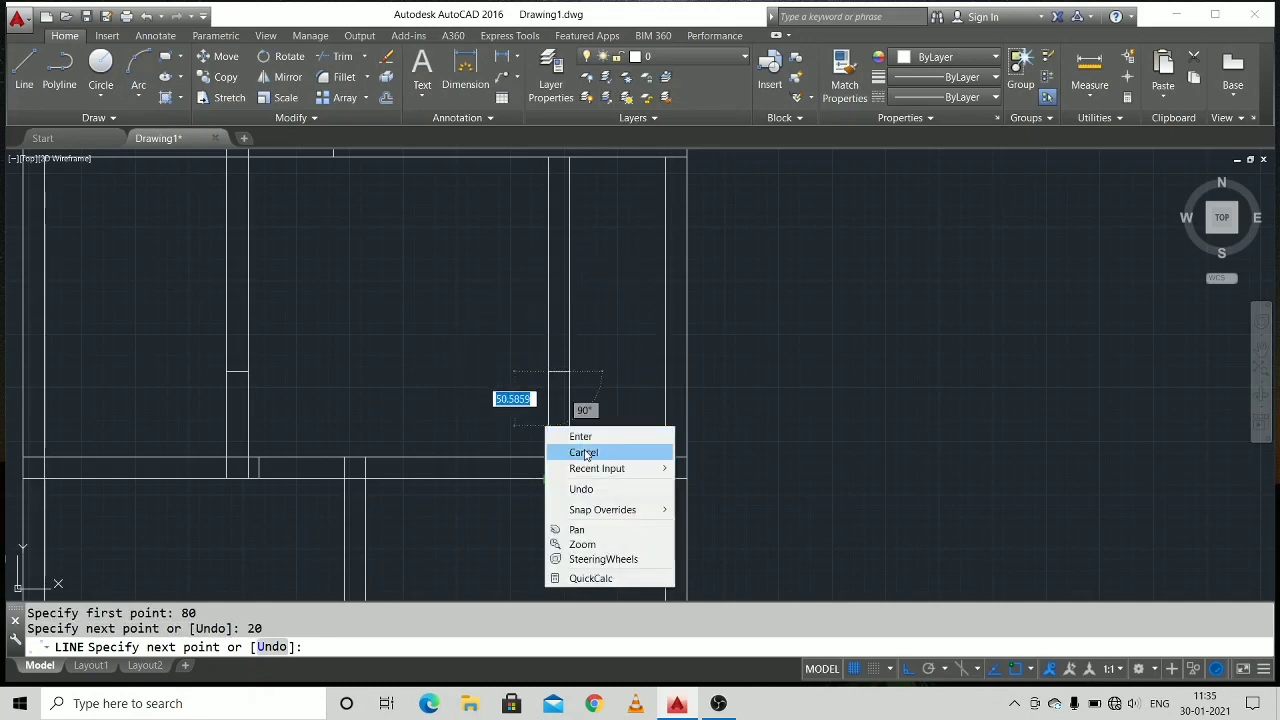
left_click(584, 453)
Draw a 20-unit vertical line across the middle horizontal wall, starting on its lower line 100 right of the third vertical wall.
scroll(560, 400, "down", 3)
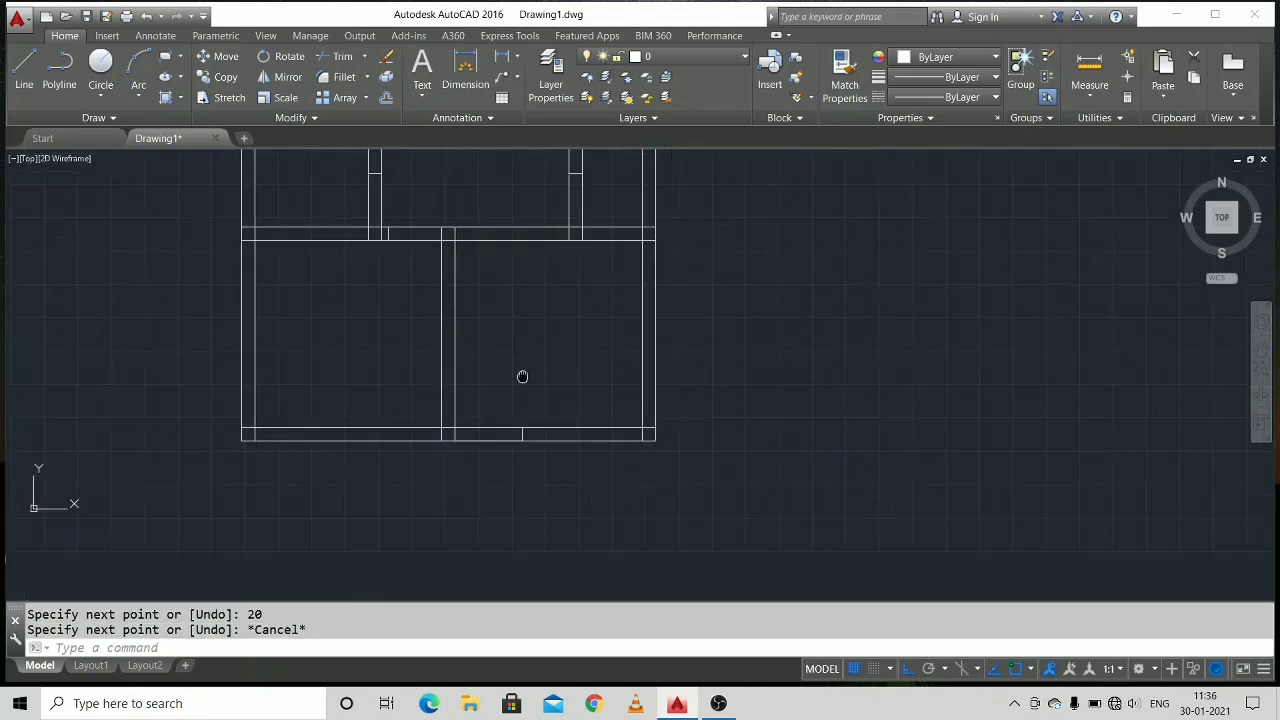
right_click(512, 360)
left_click(561, 368)
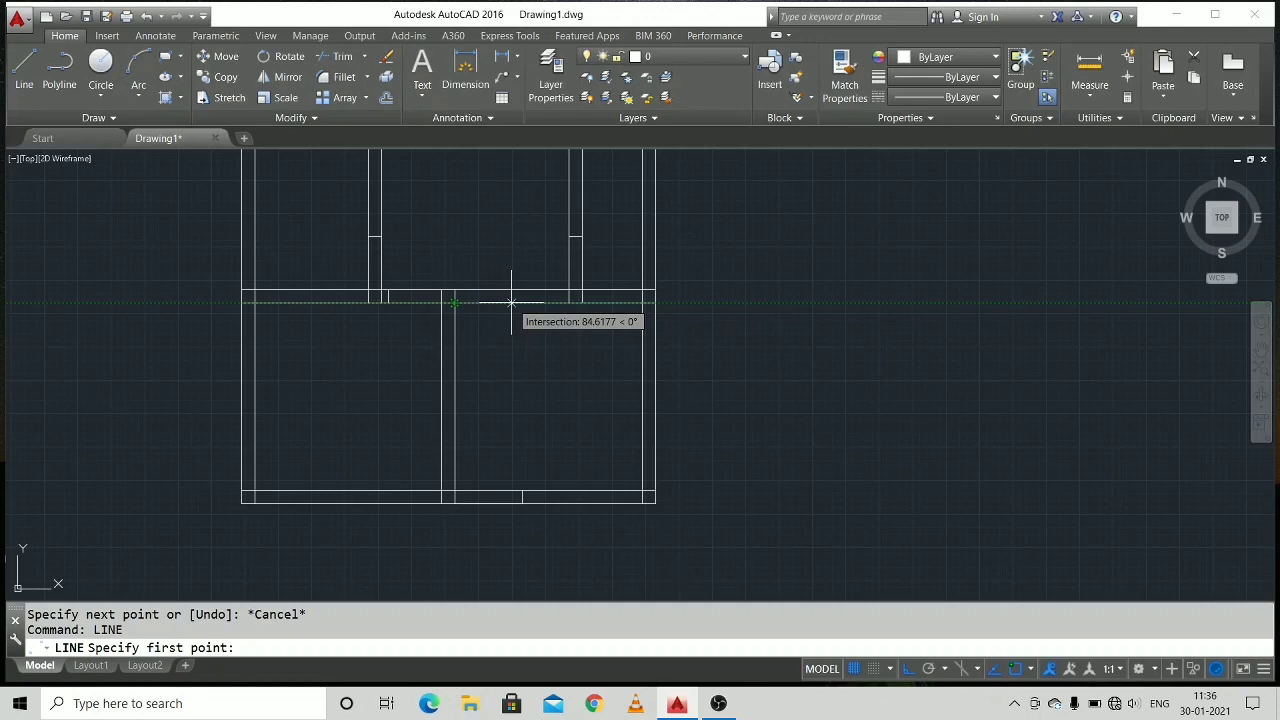
type("100")
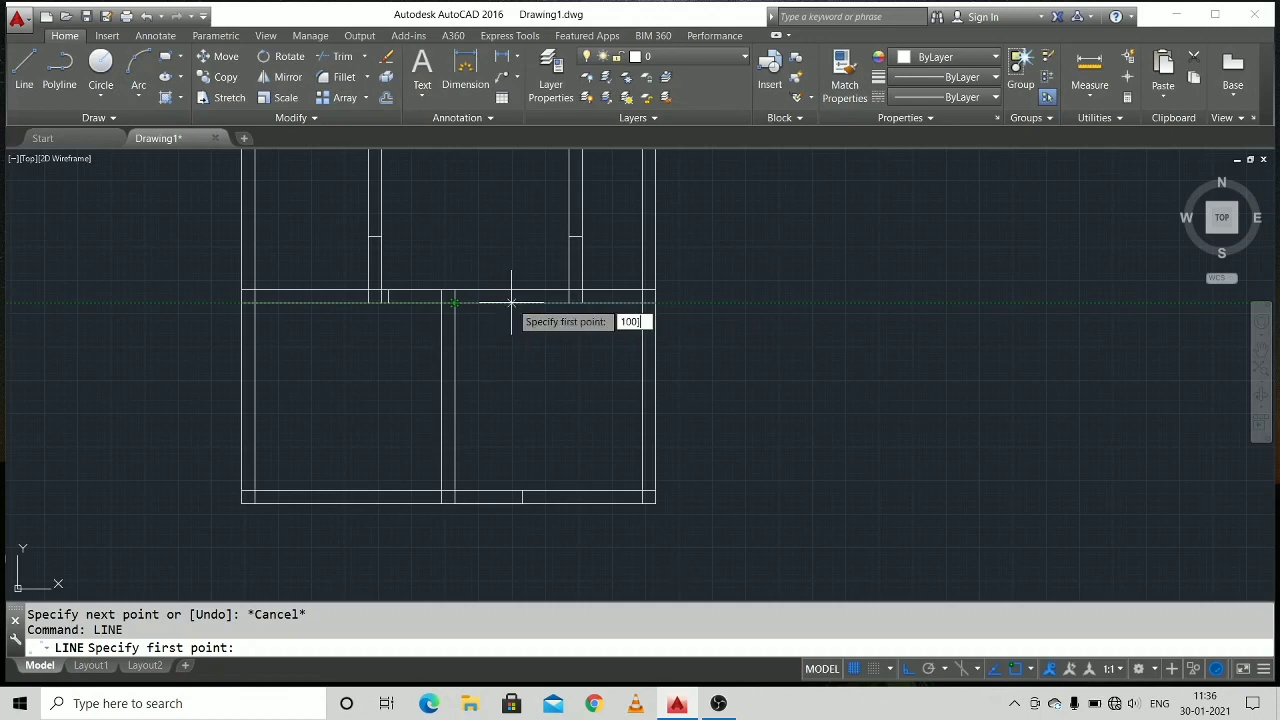
key("Return")
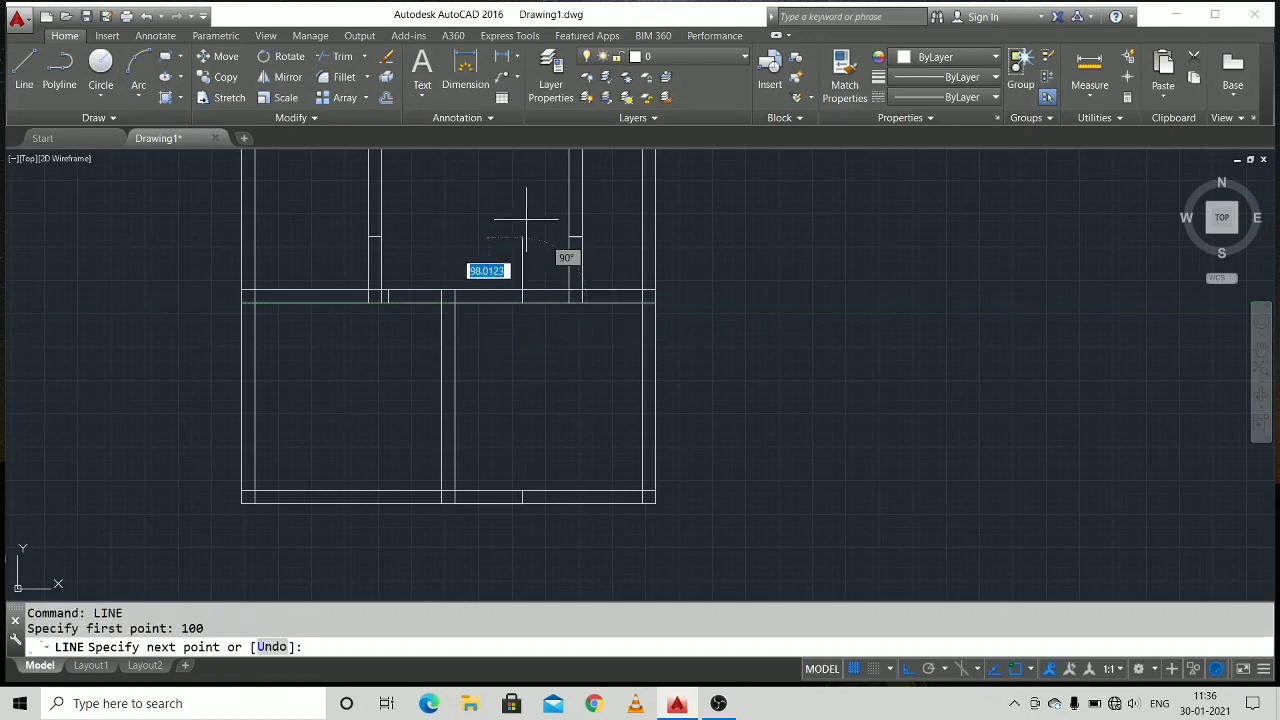
type("20")
key("Return")
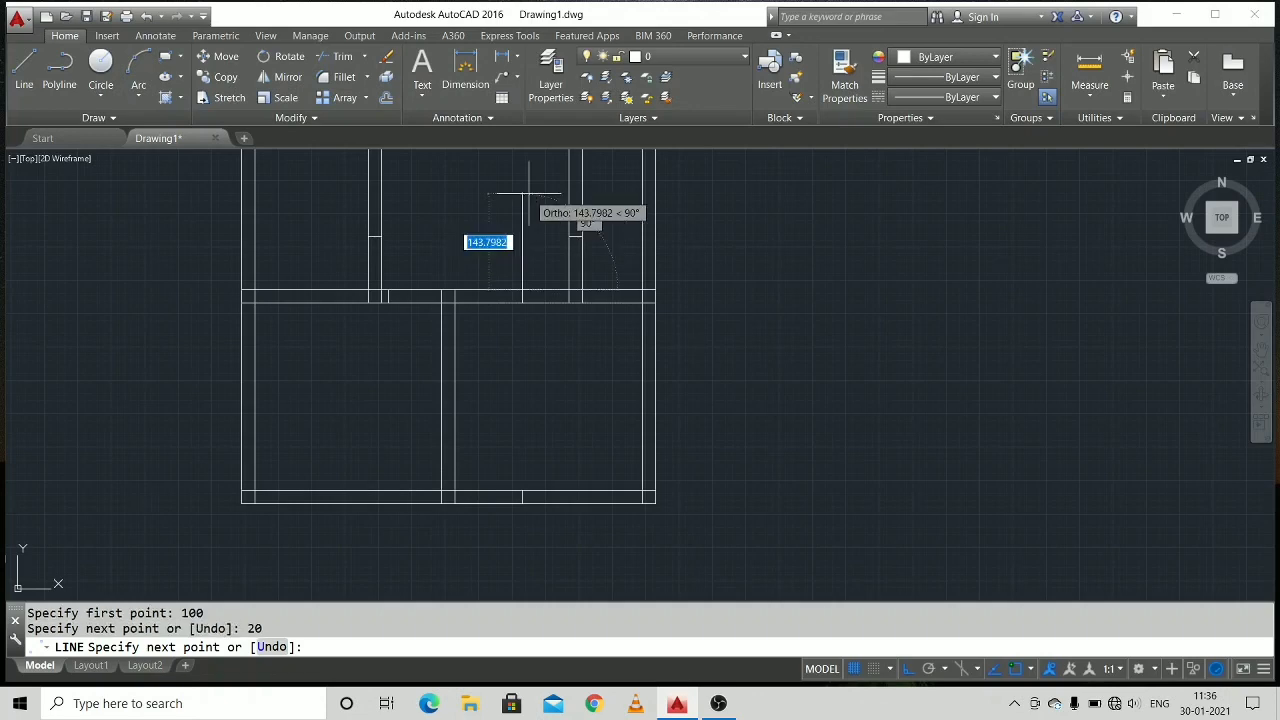
right_click(529, 205)
left_click(560, 226)
Draw a 150 by 20 rectangle from four connected lines in the empty area right of the floor plan.
mouse_move(566, 327)
middle_mouse_down()
mouse_move(540, 391)
mouse_move(529, 400)
mouse_move(527, 388)
middle_mouse_up()
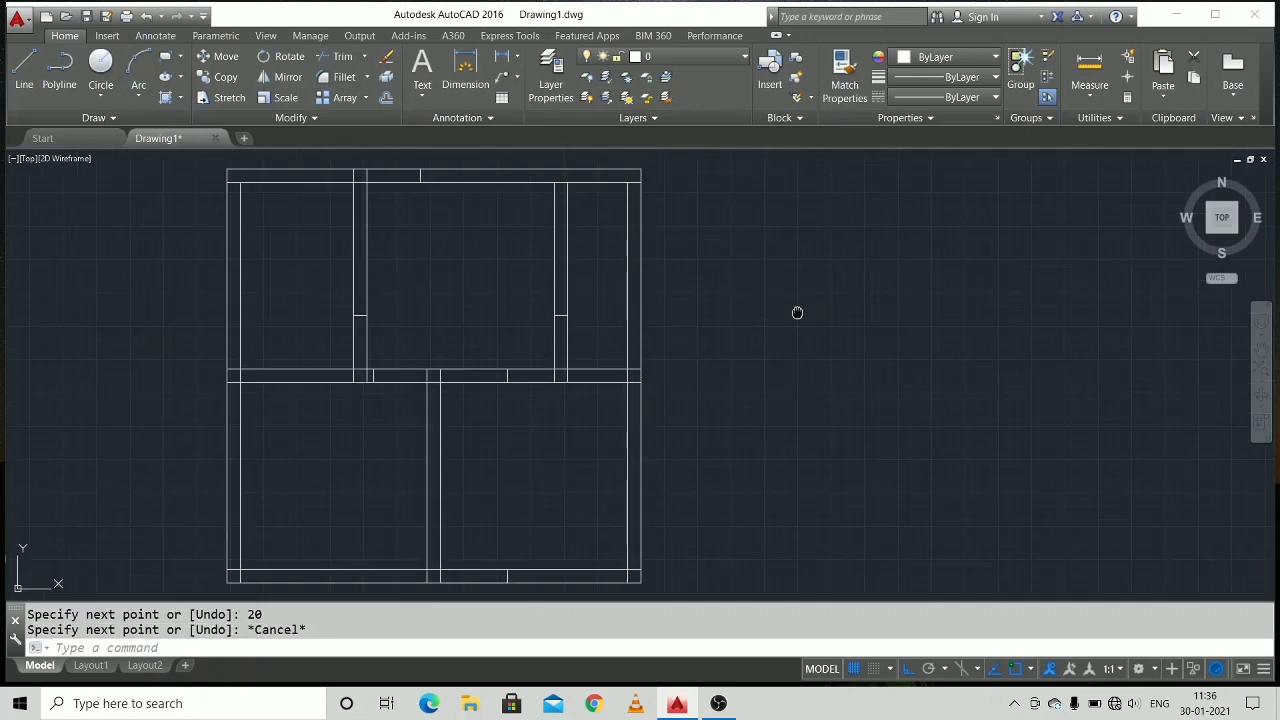
mouse_move(797, 313)
middle_mouse_down()
mouse_move(643, 326)
mouse_move(660, 286)
mouse_move(660, 328)
middle_mouse_up()
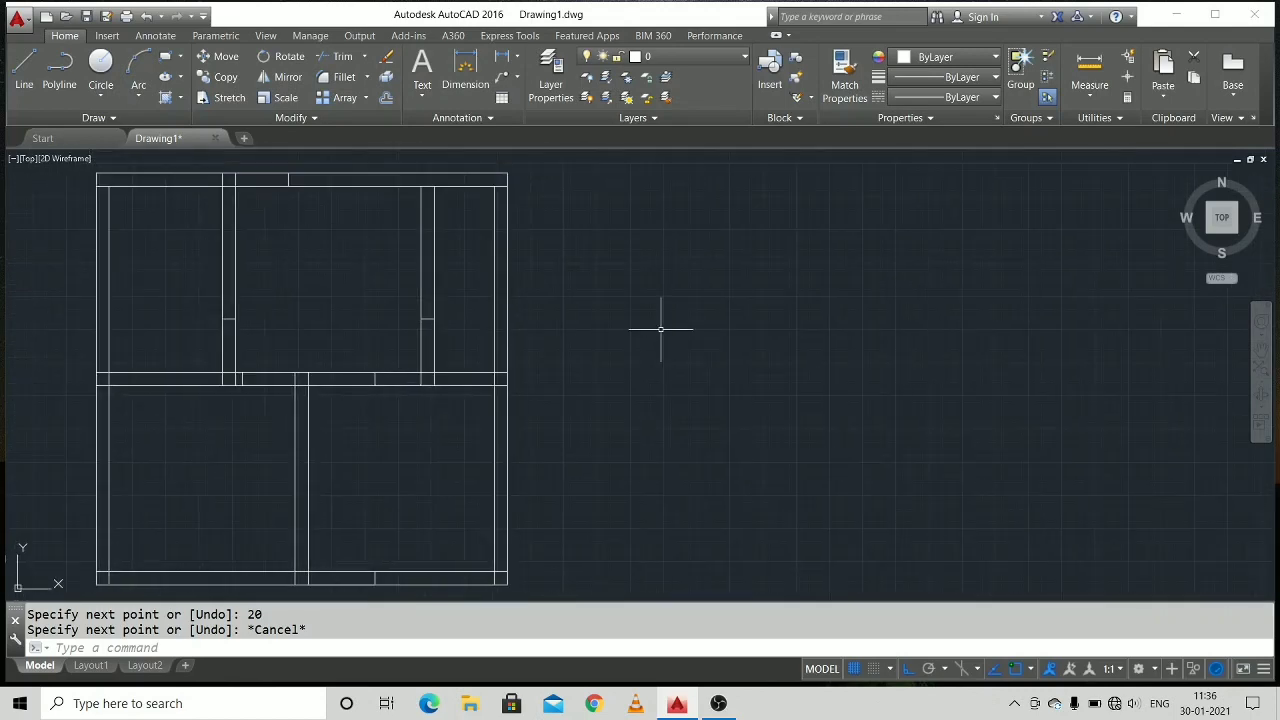
left_click(30, 70)
left_click(666, 290)
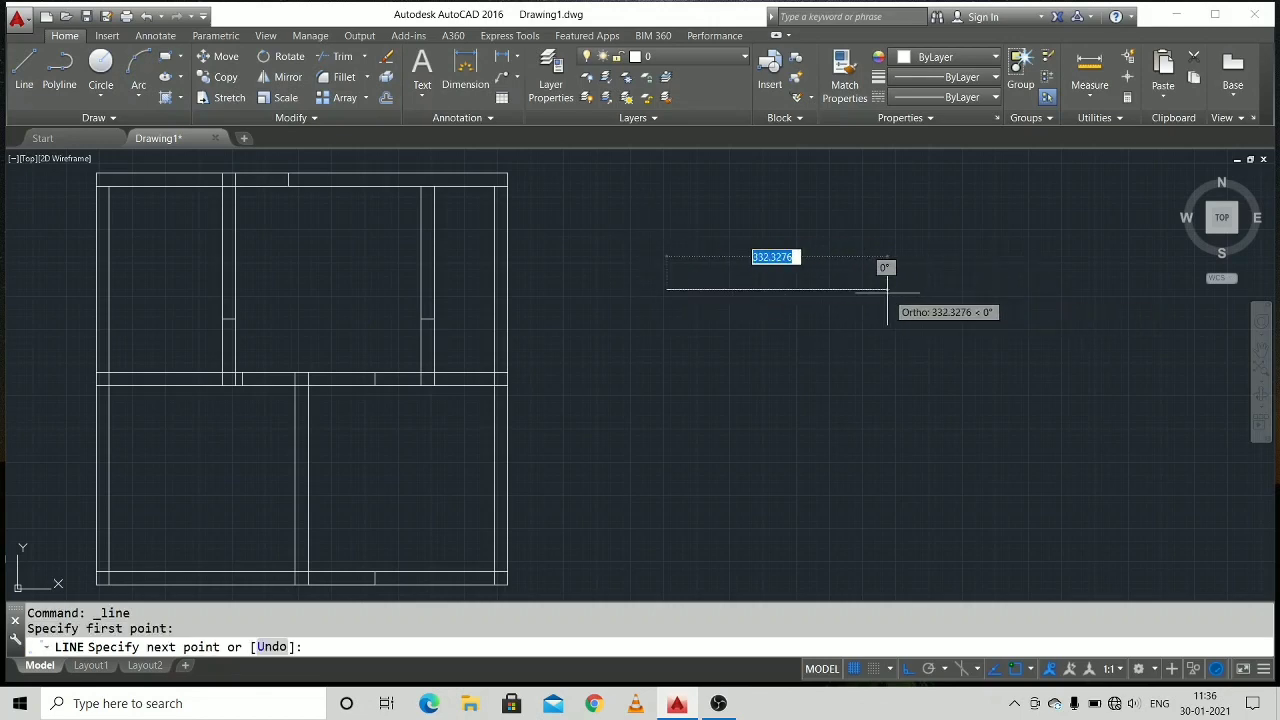
type("150")
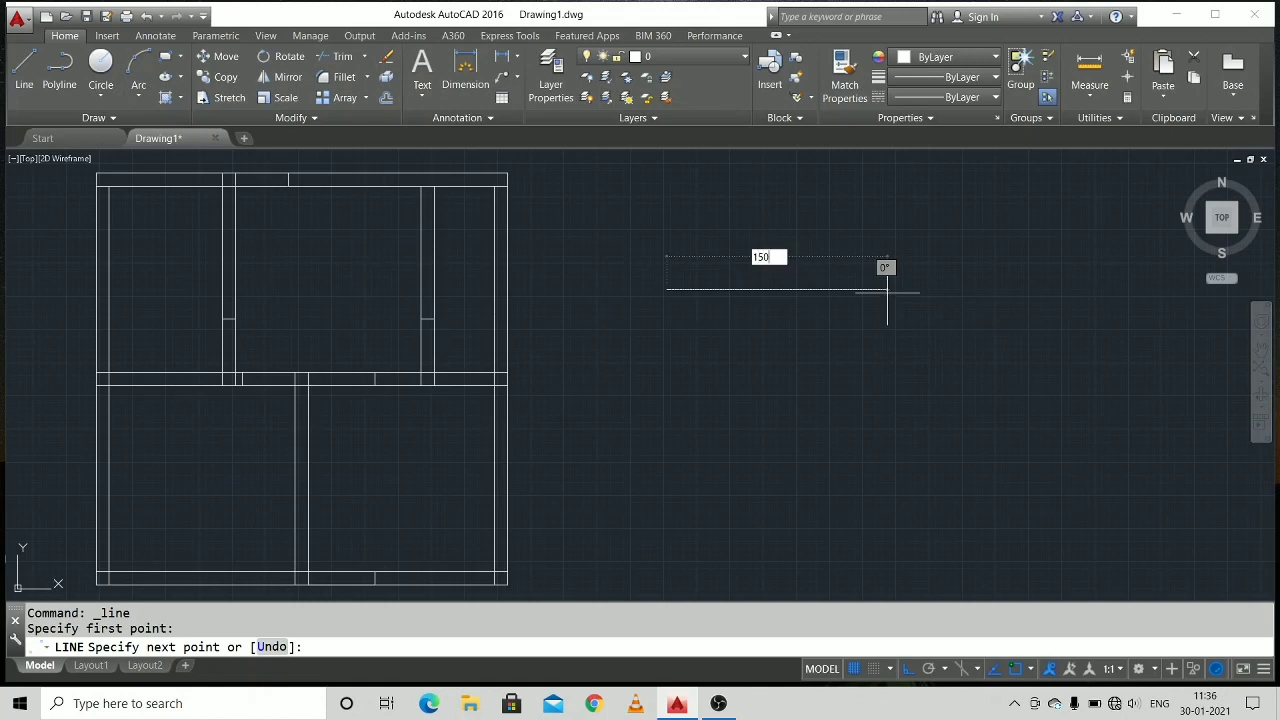
key("Return")
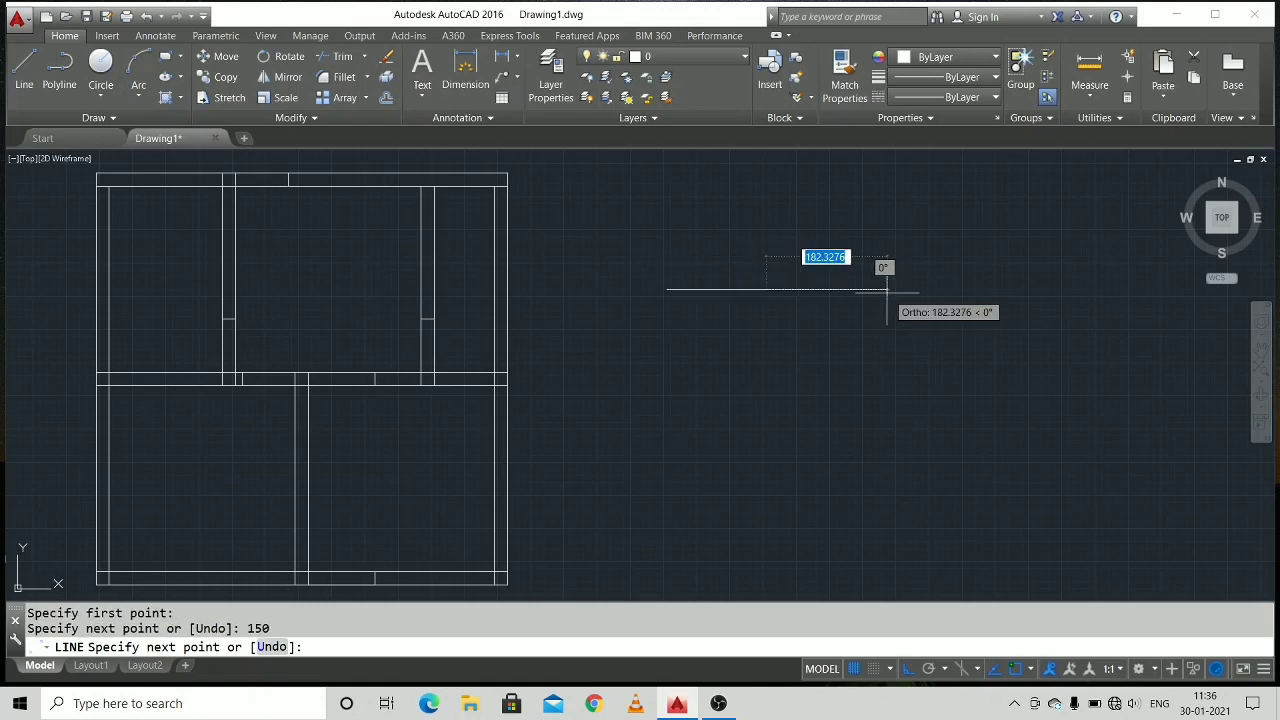
type("20")
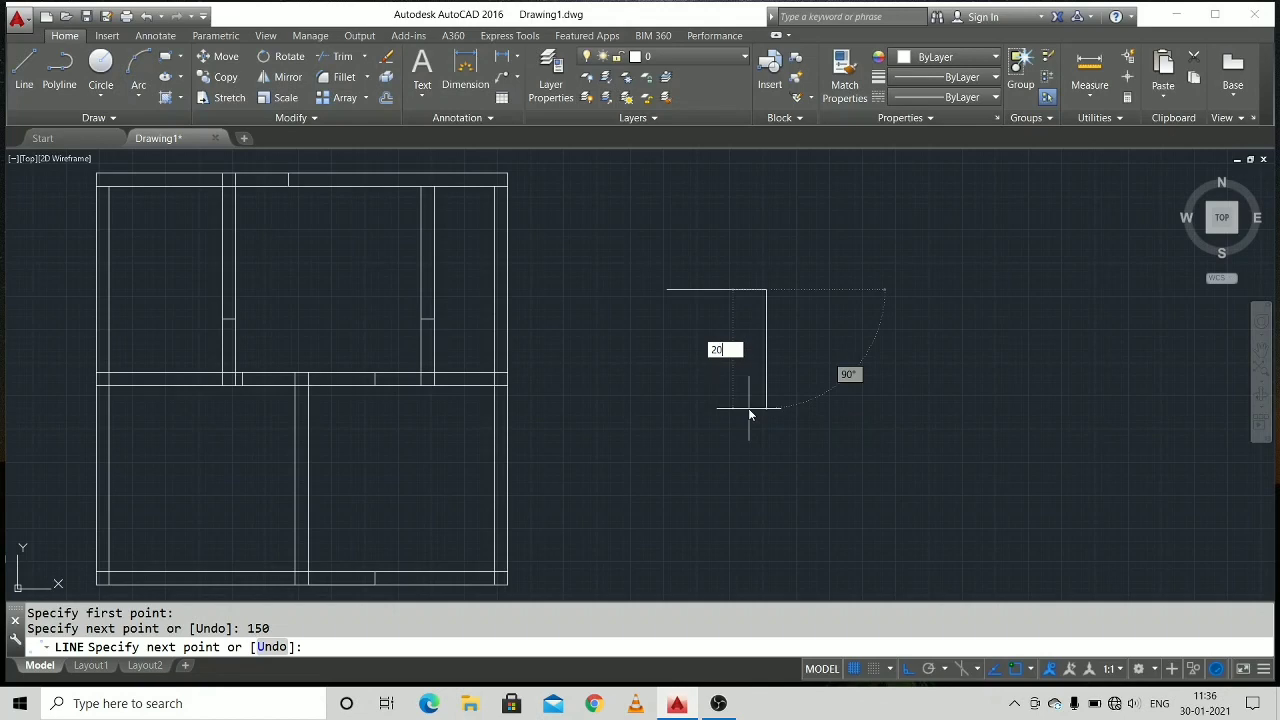
key("Return")
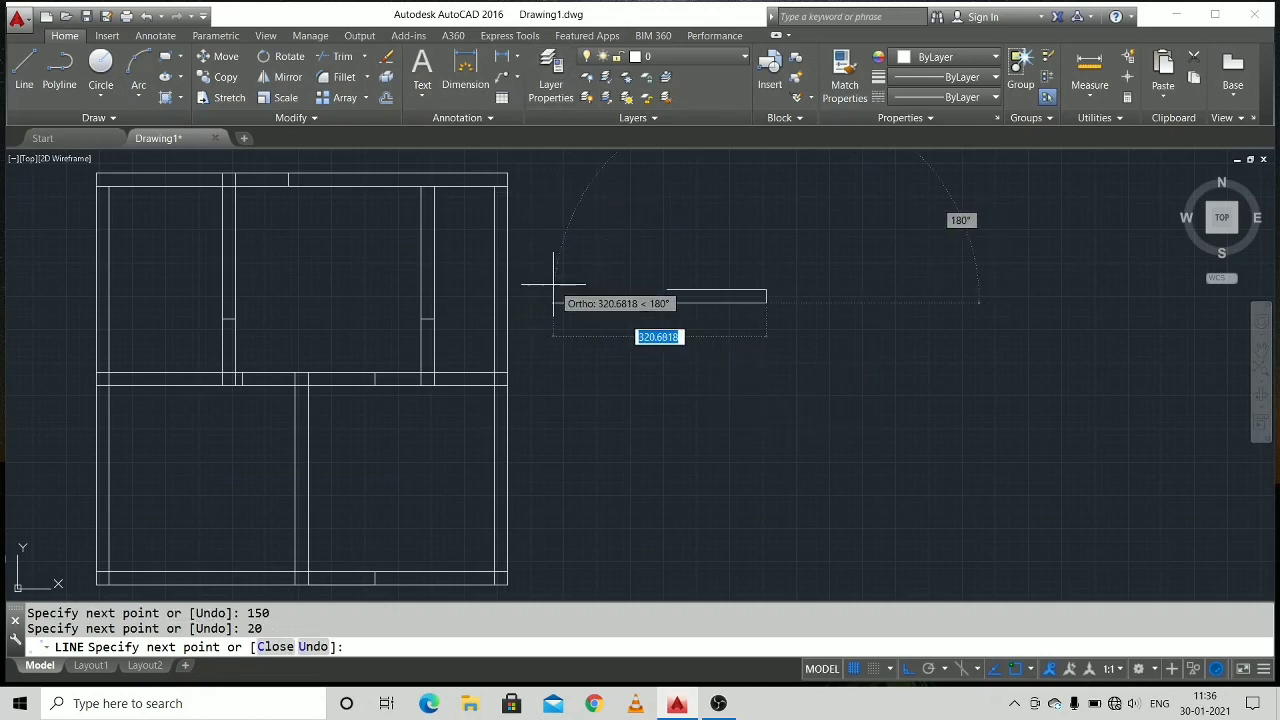
type("150")
key("Return")
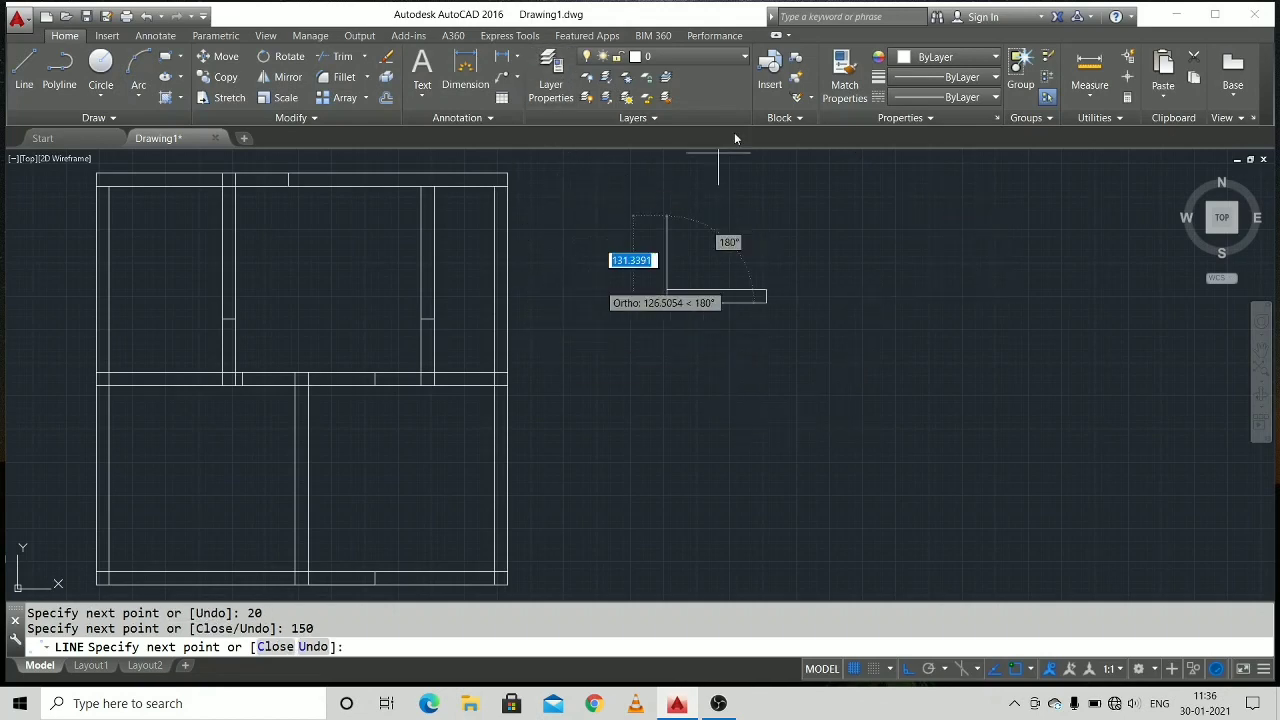
type("2")
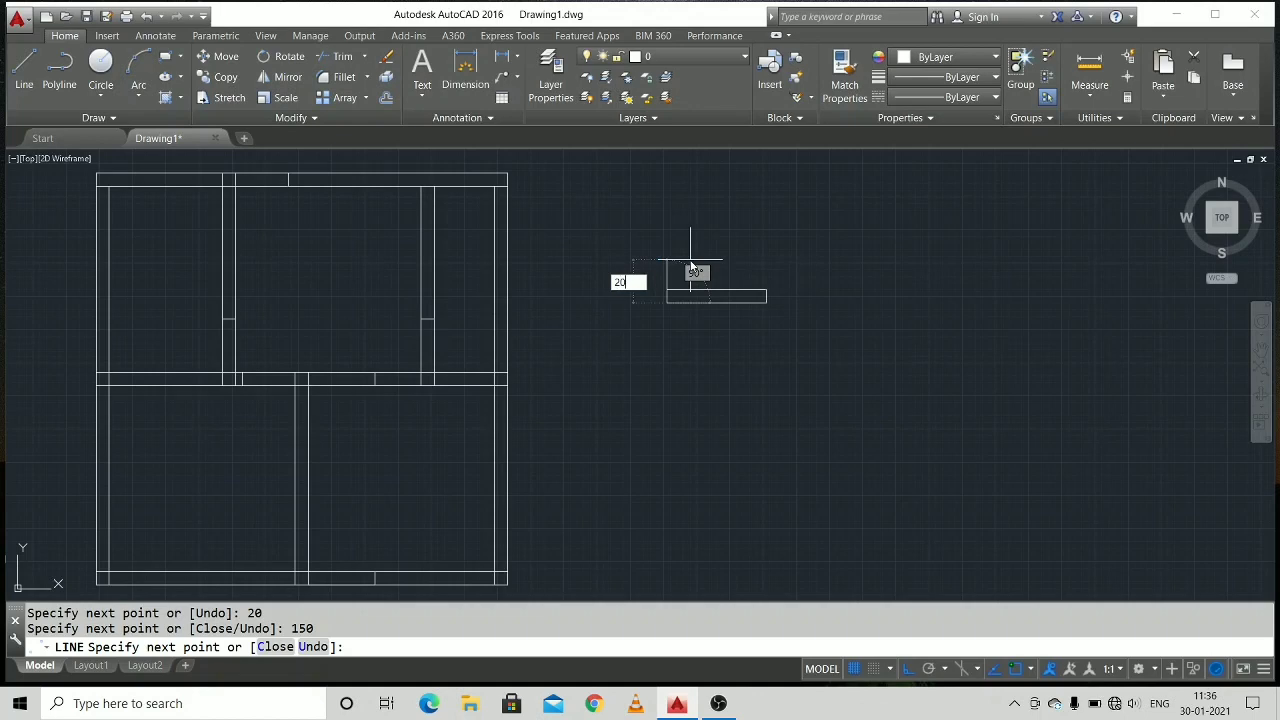
type("0")
key("Return")
right_click(690, 263)
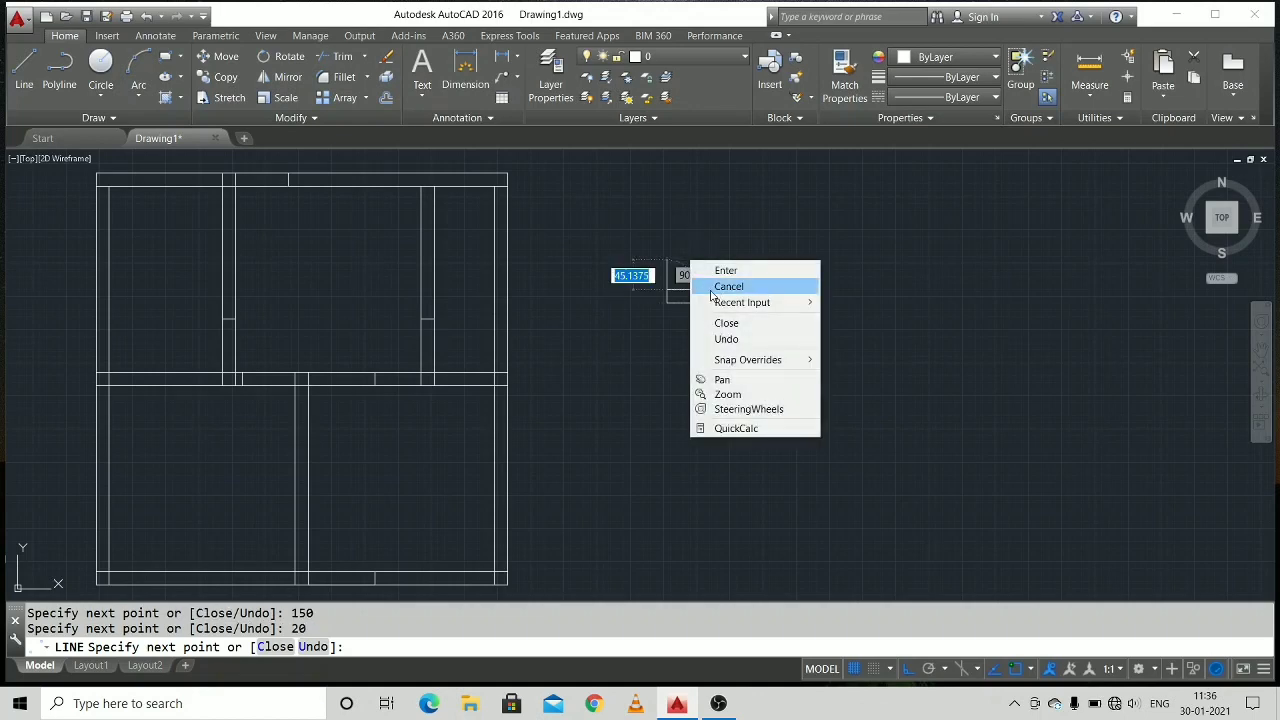
left_click(716, 287)
Draw a horizontal centre line through the 150 by 20 rectangle, joining the midpoints of its short sides.
right_click(694, 294)
left_click(720, 300)
scroll(693, 283, "up", 2)
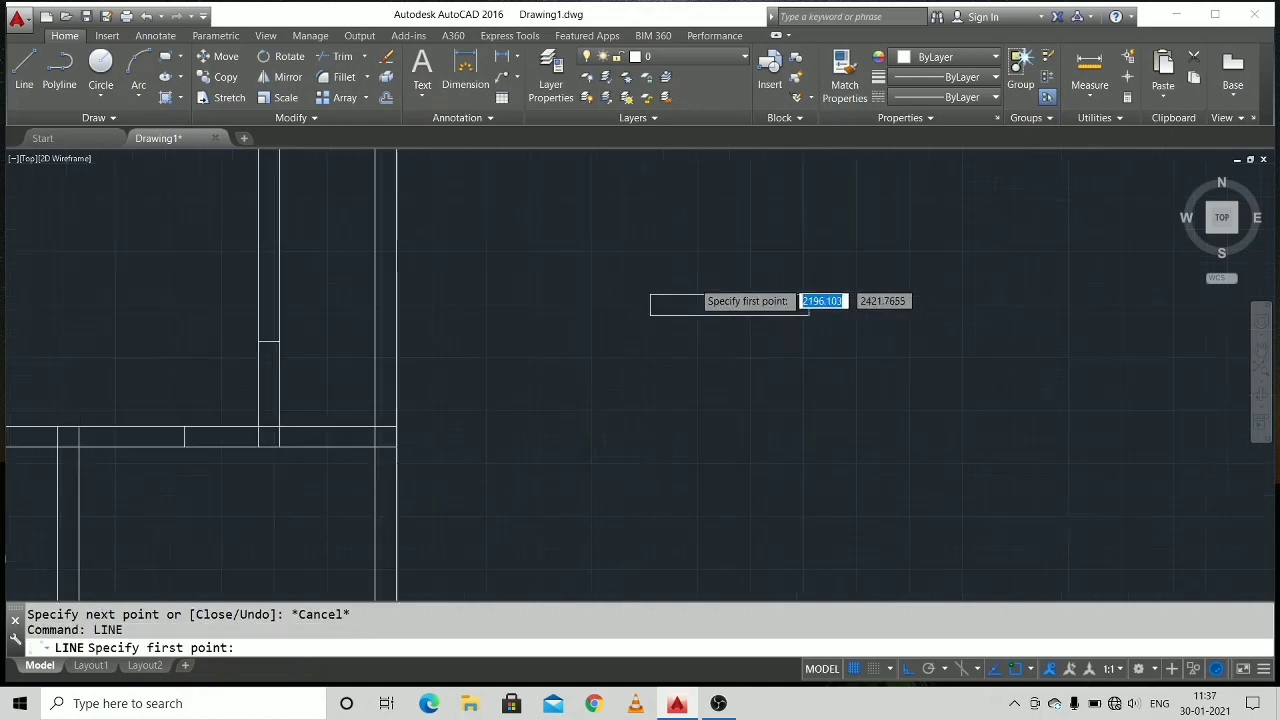
scroll(650, 308, "up", 2)
left_click(624, 319)
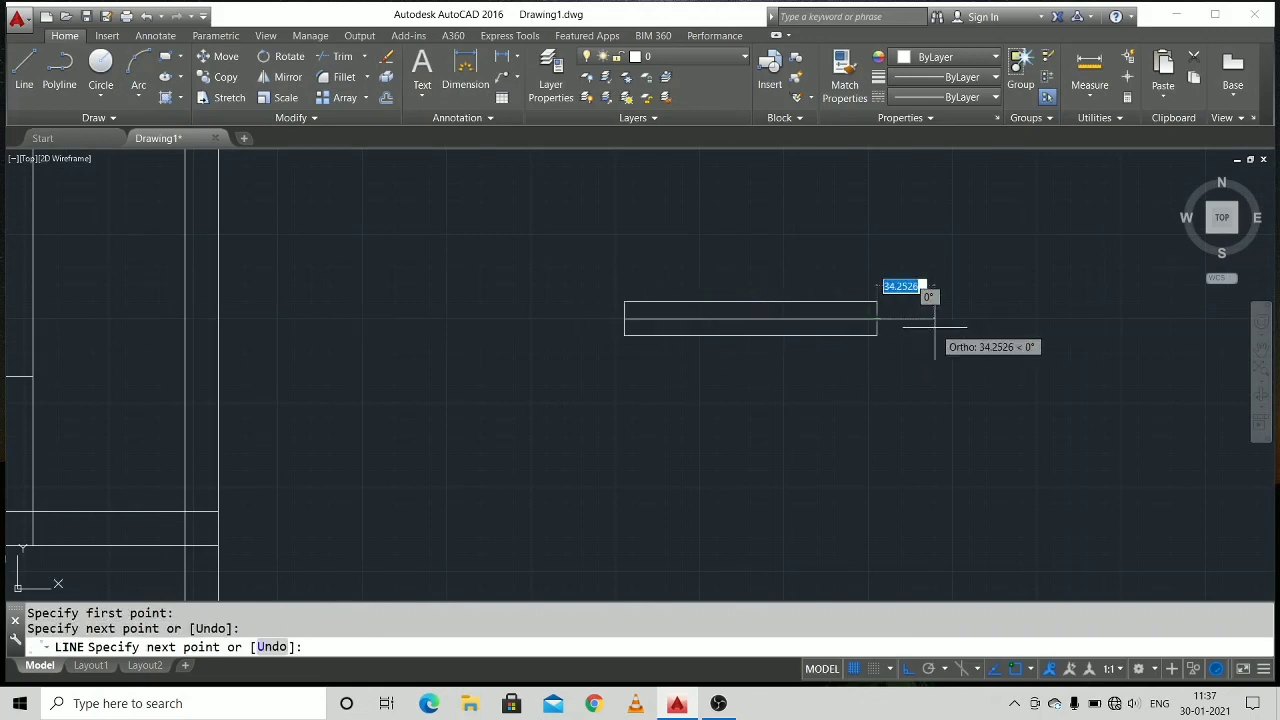
right_click(937, 330)
left_click(950, 353)
scroll(799, 320, "up", 2)
scroll(799, 320, "down", 4)
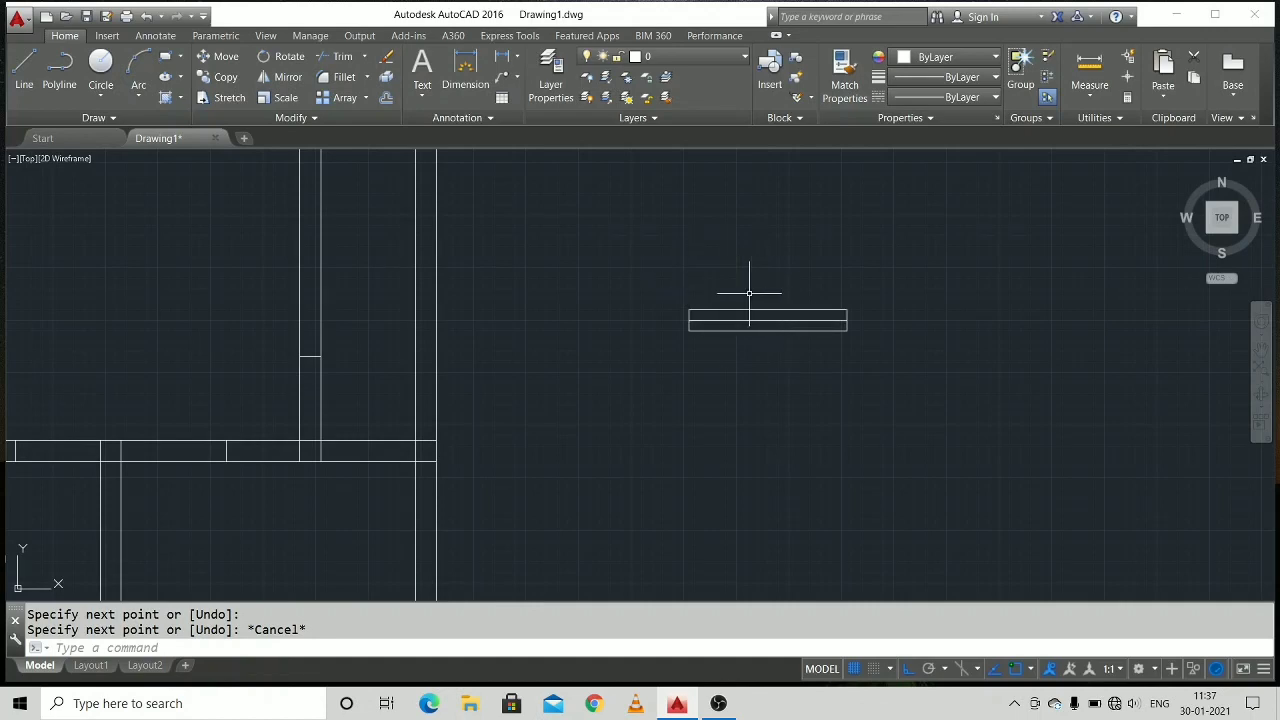
scroll(717, 300, "down", 2)
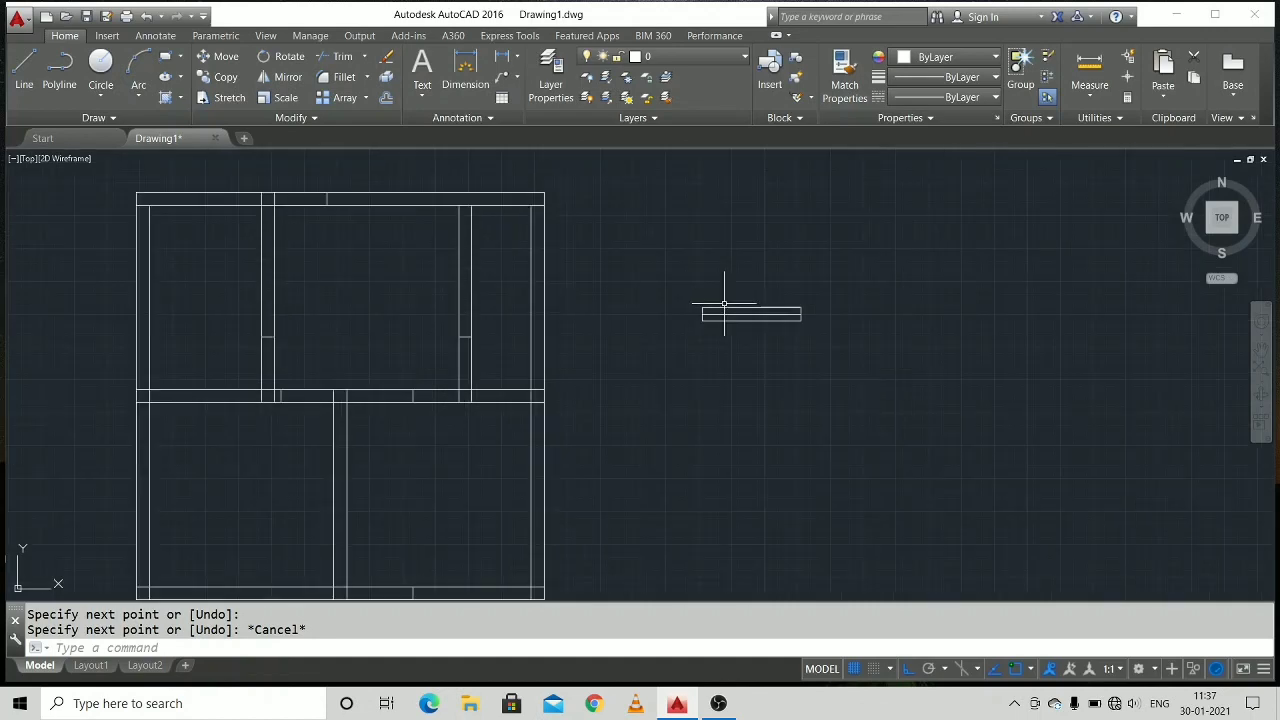
scroll(723, 306, "up", 4)
mouse_move(980, 243)
left_mouse_down()
mouse_move(622, 283)
mouse_move(590, 331)
mouse_move(751, 457)
mouse_move(1003, 420)
mouse_move(998, 400)
left_mouse_up()
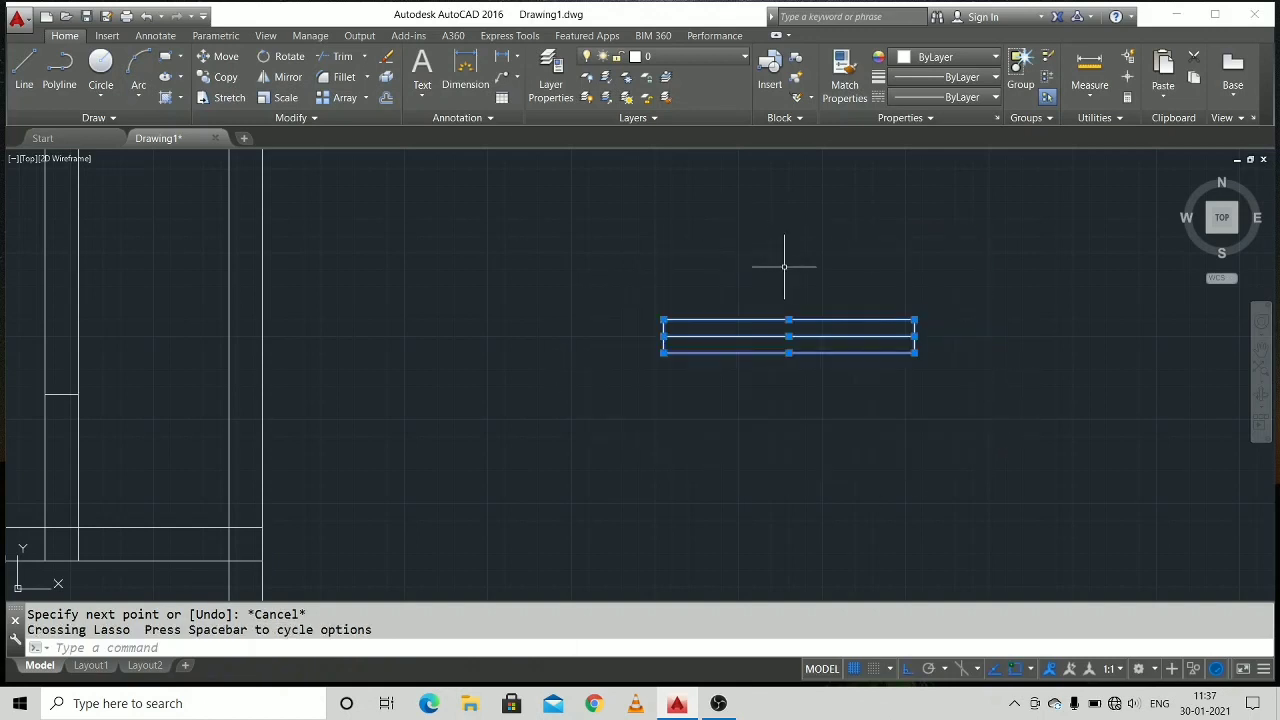
scroll(783, 284, "down", 2)
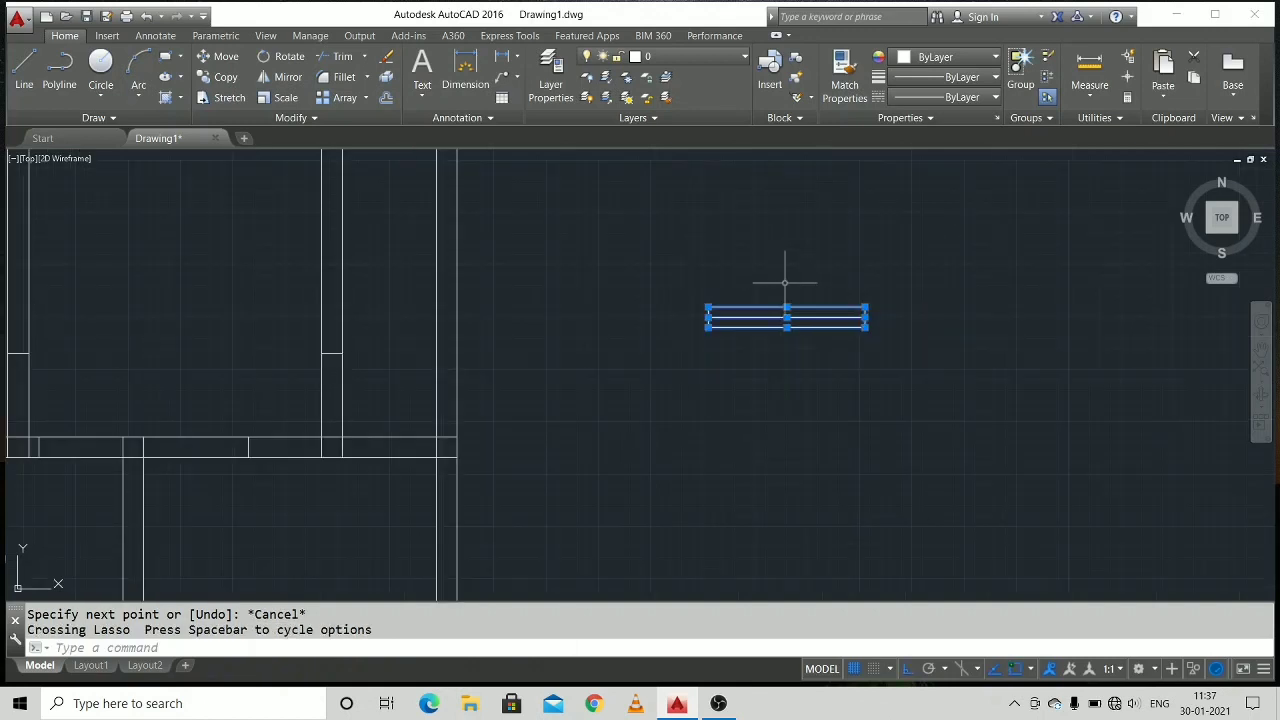
key("Escape")
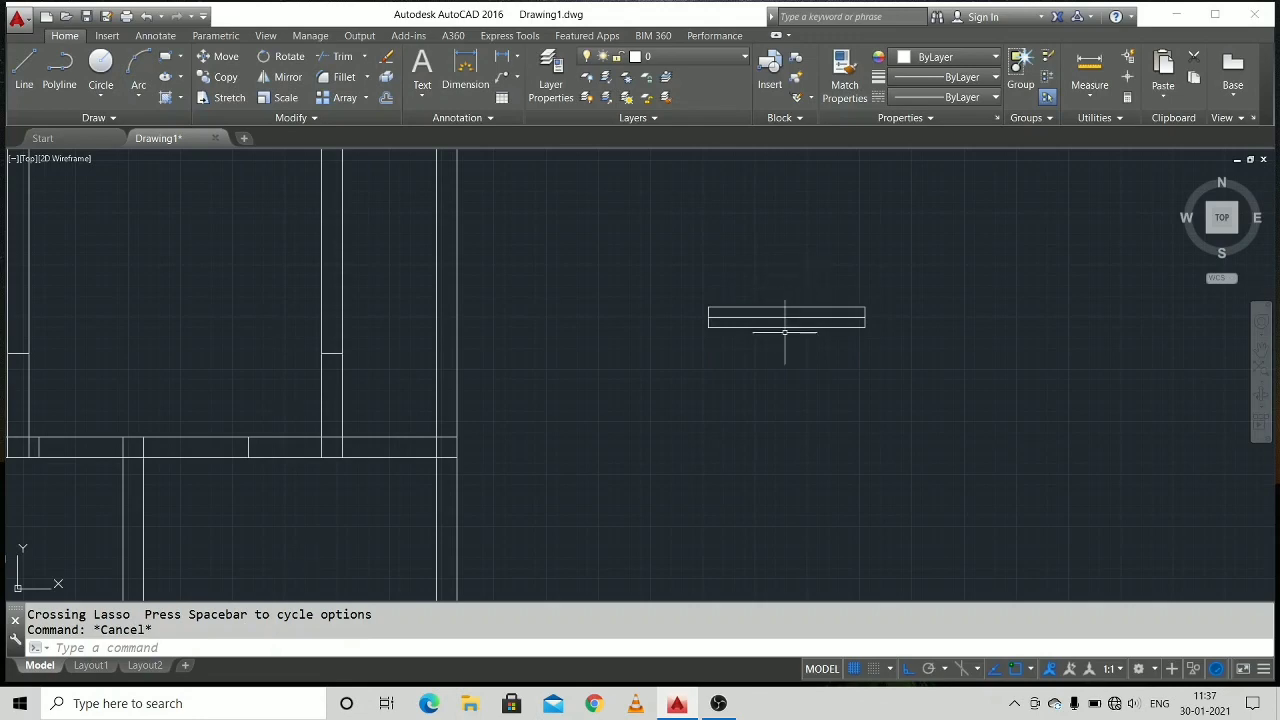
left_click(783, 327)
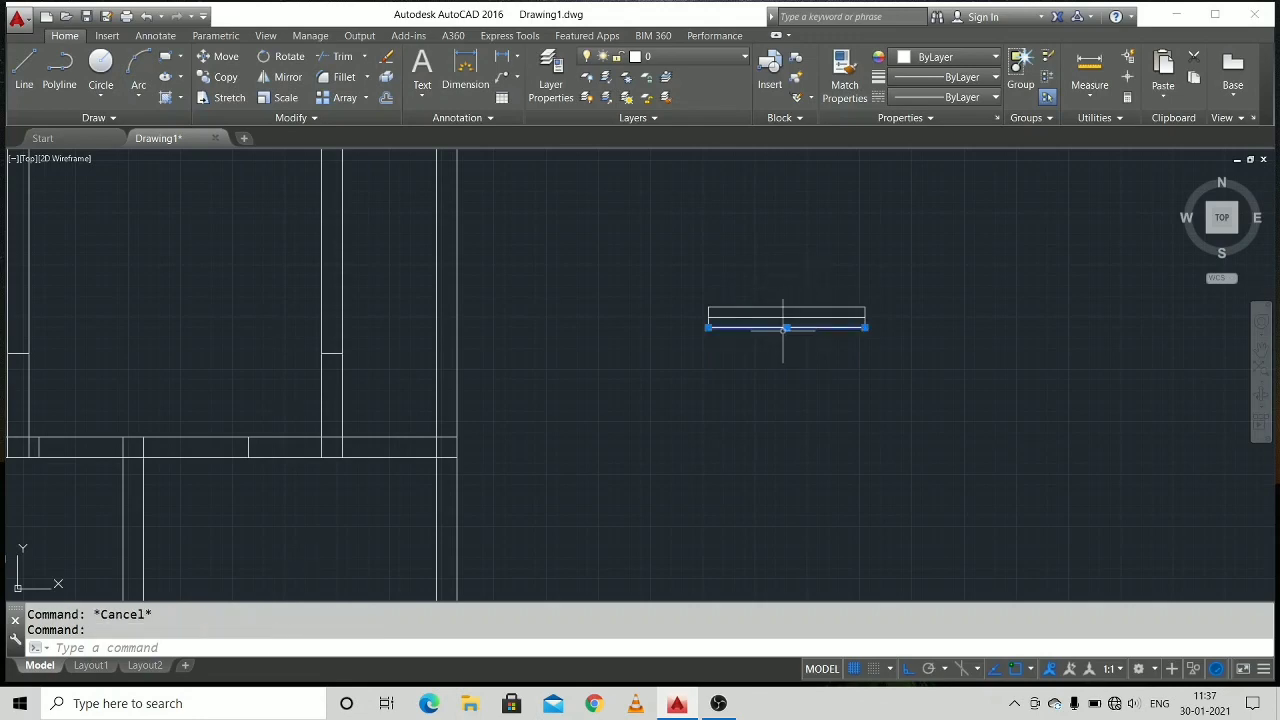
left_click(865, 327)
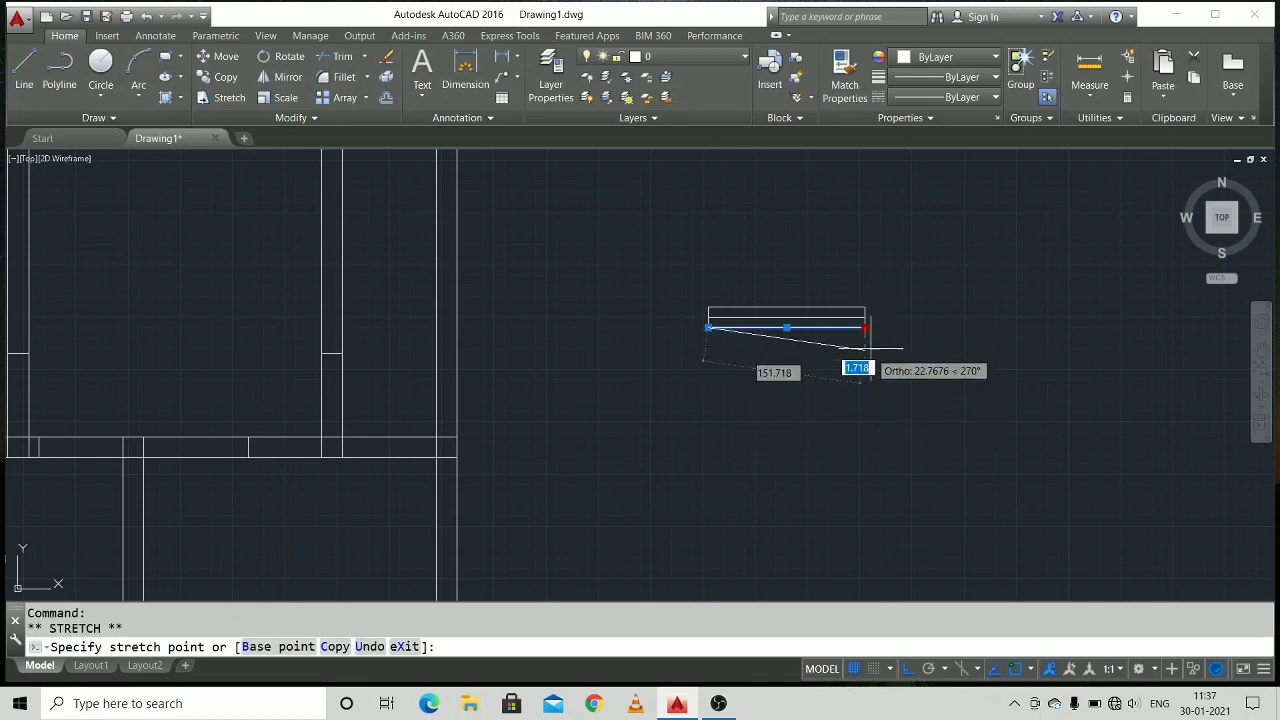
right_click(868, 344)
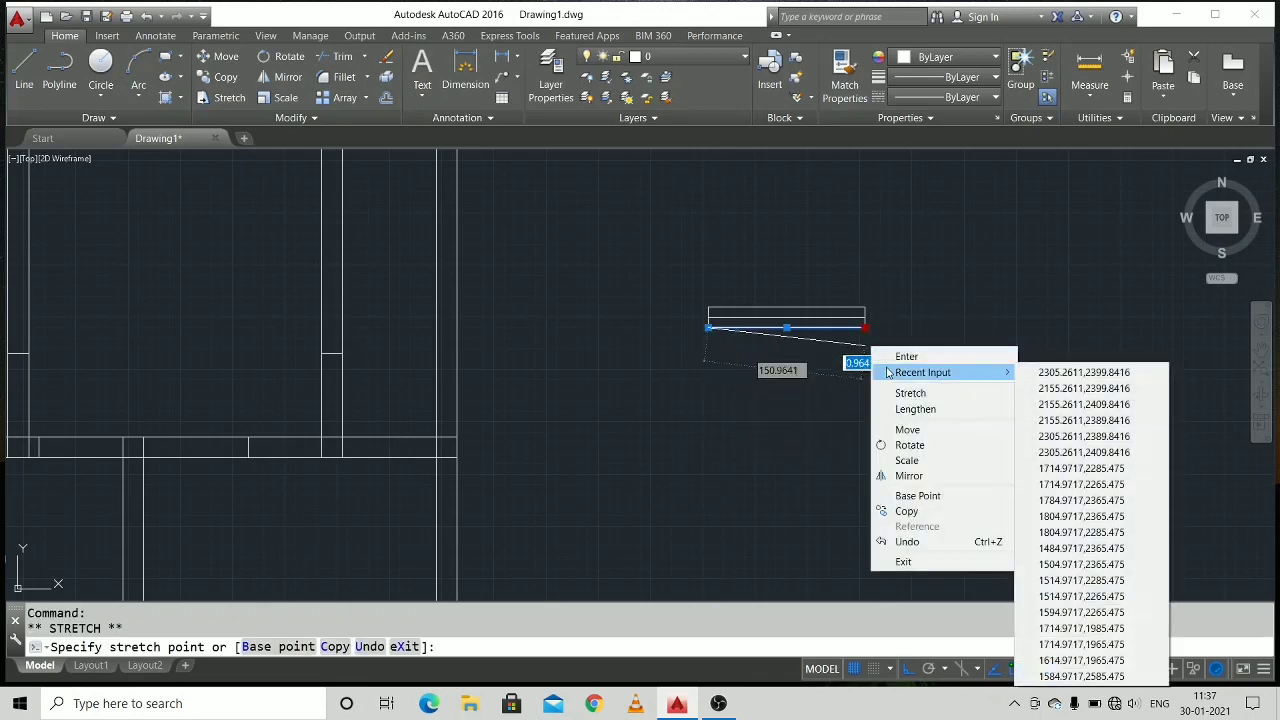
left_click(768, 227)
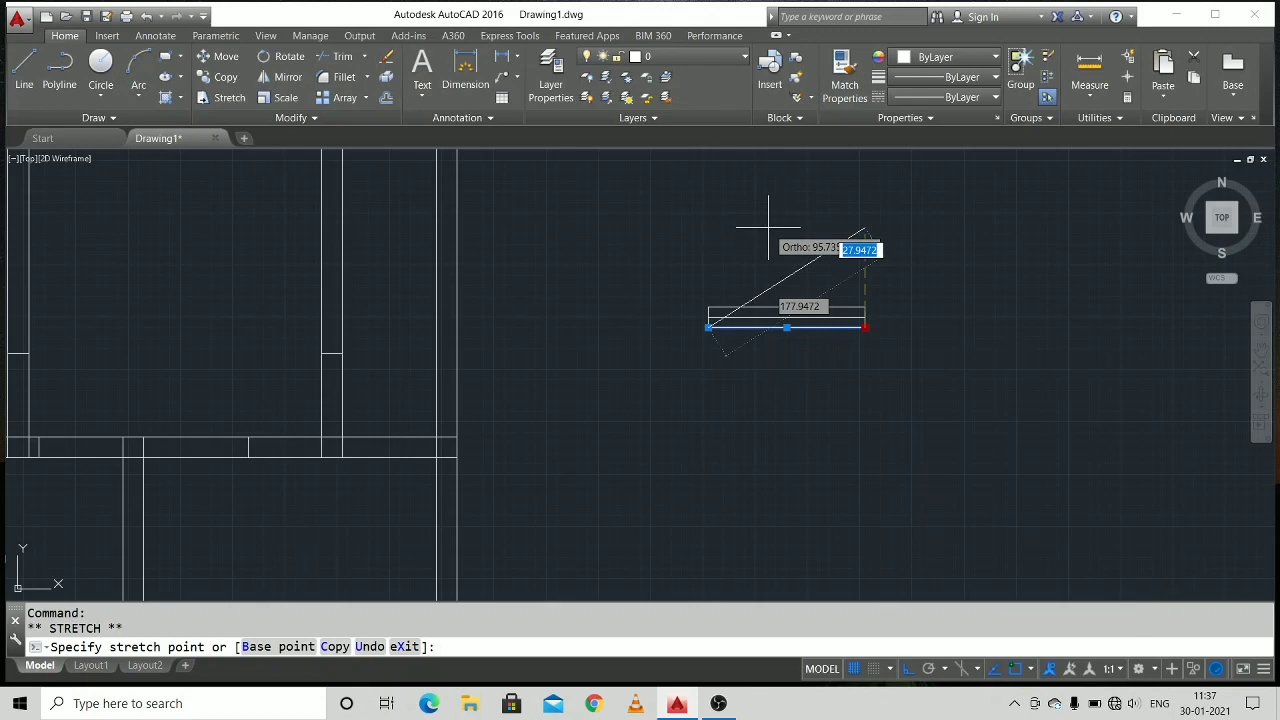
key("Escape")
key("Escape")
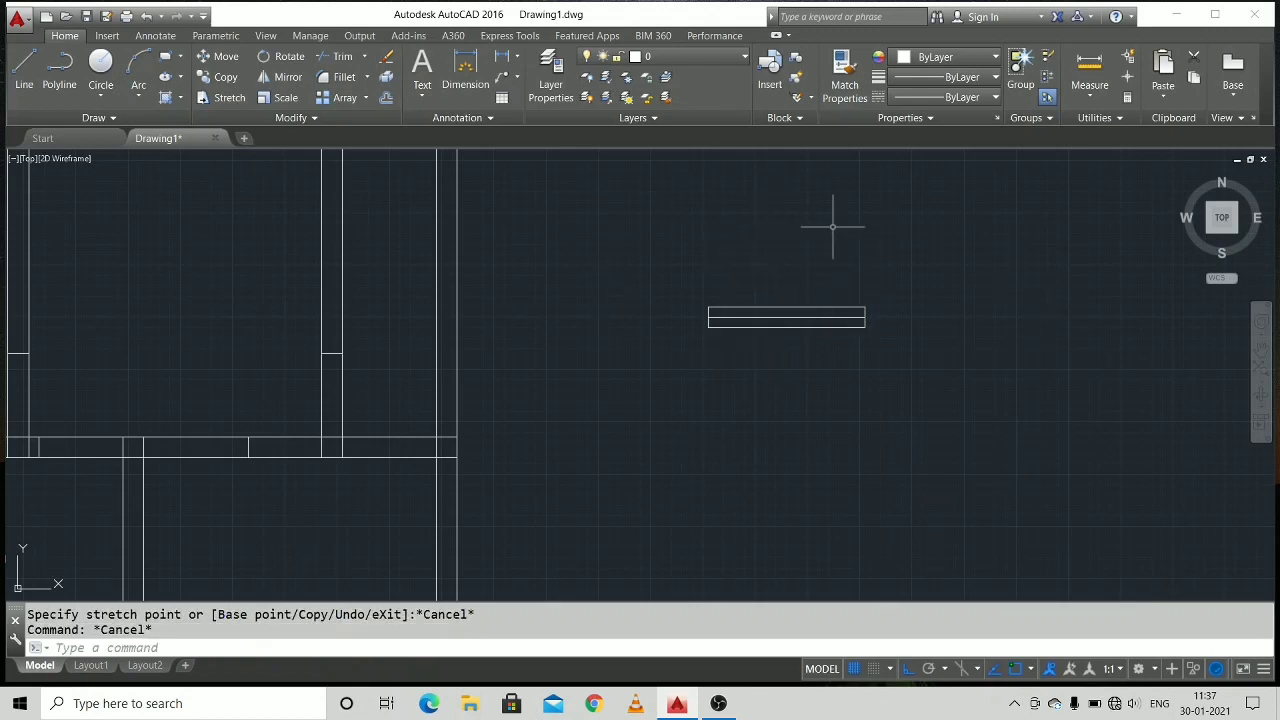
Define the 150 by 20 symbol with its centre line as block W, using its lower-left corner as base point.
mouse_move(832, 227)
left_mouse_down()
mouse_move(694, 482)
mouse_move(989, 257)
mouse_move(826, 265)
left_mouse_up()
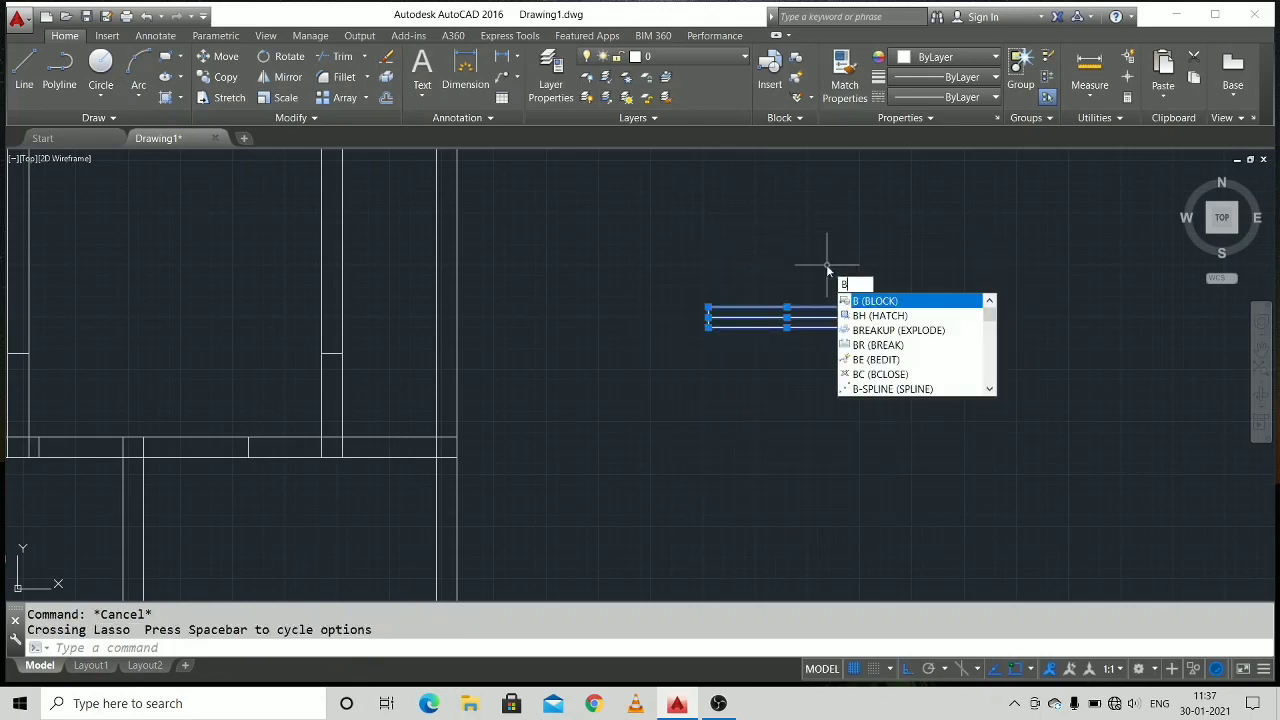
key("Return")
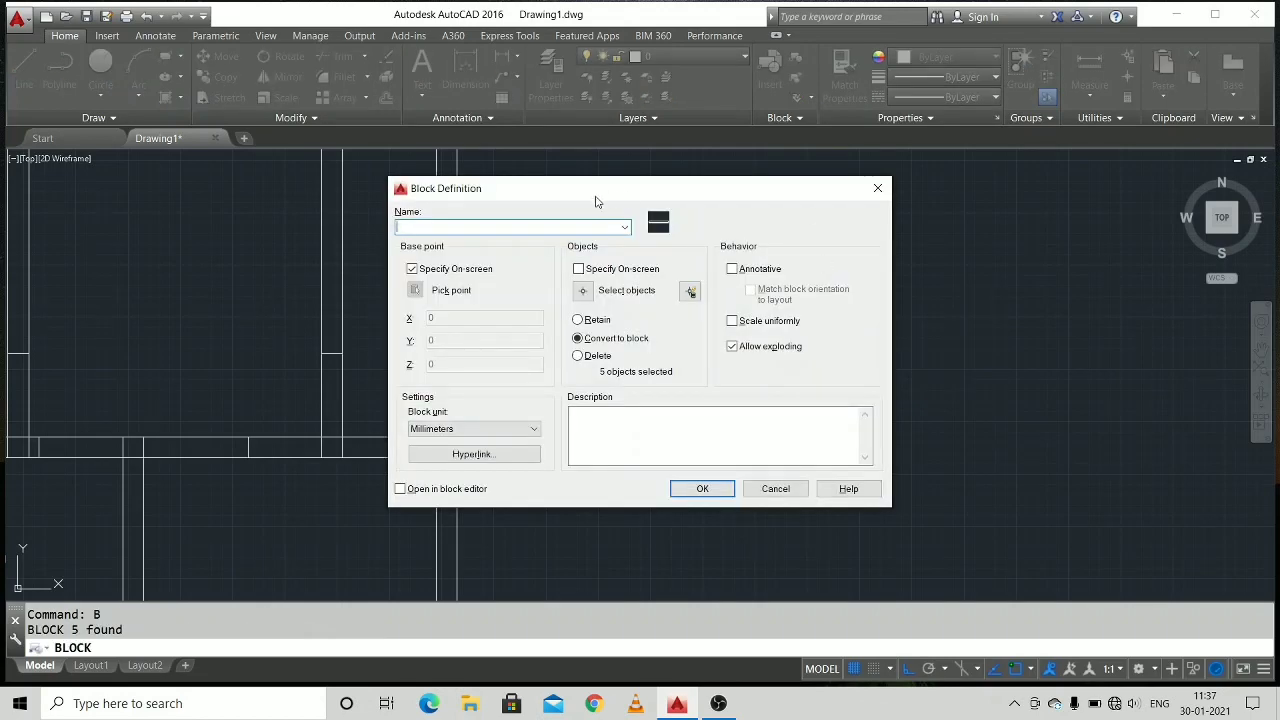
left_click(702, 489)
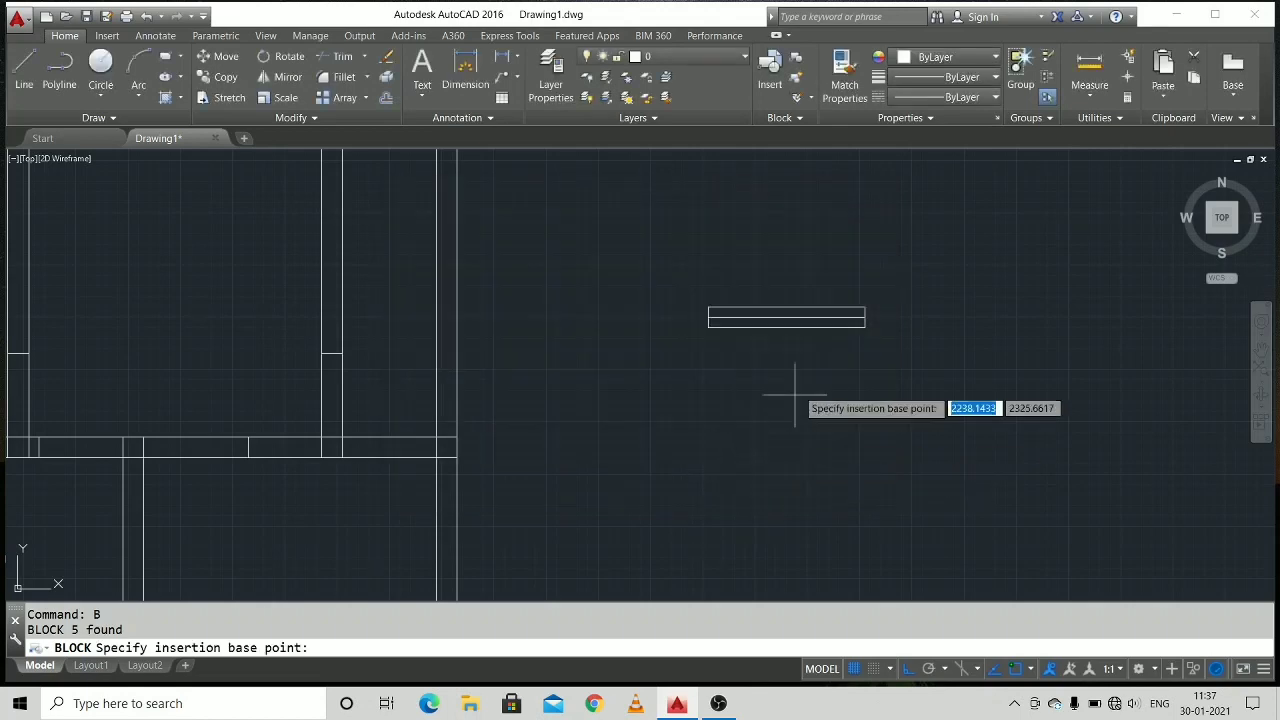
left_click(708, 326)
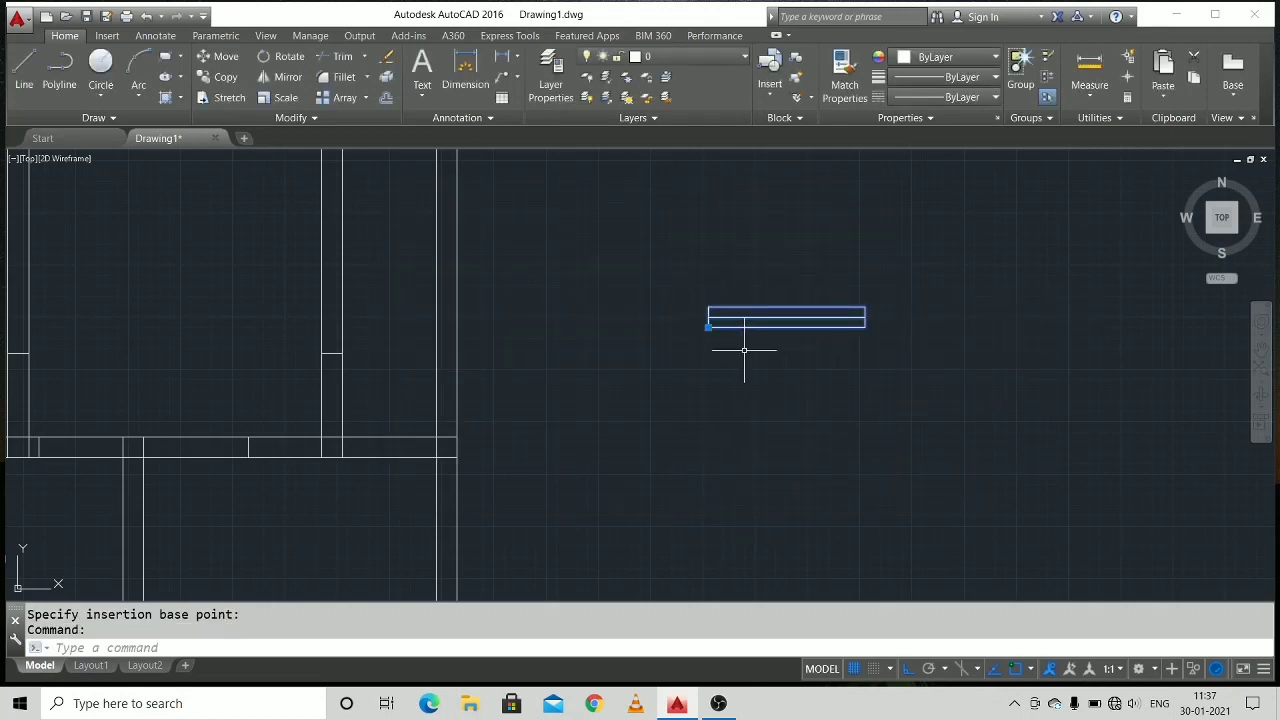
Move the W block a short distance horizontally towards the floor plan.
left_click(708, 324)
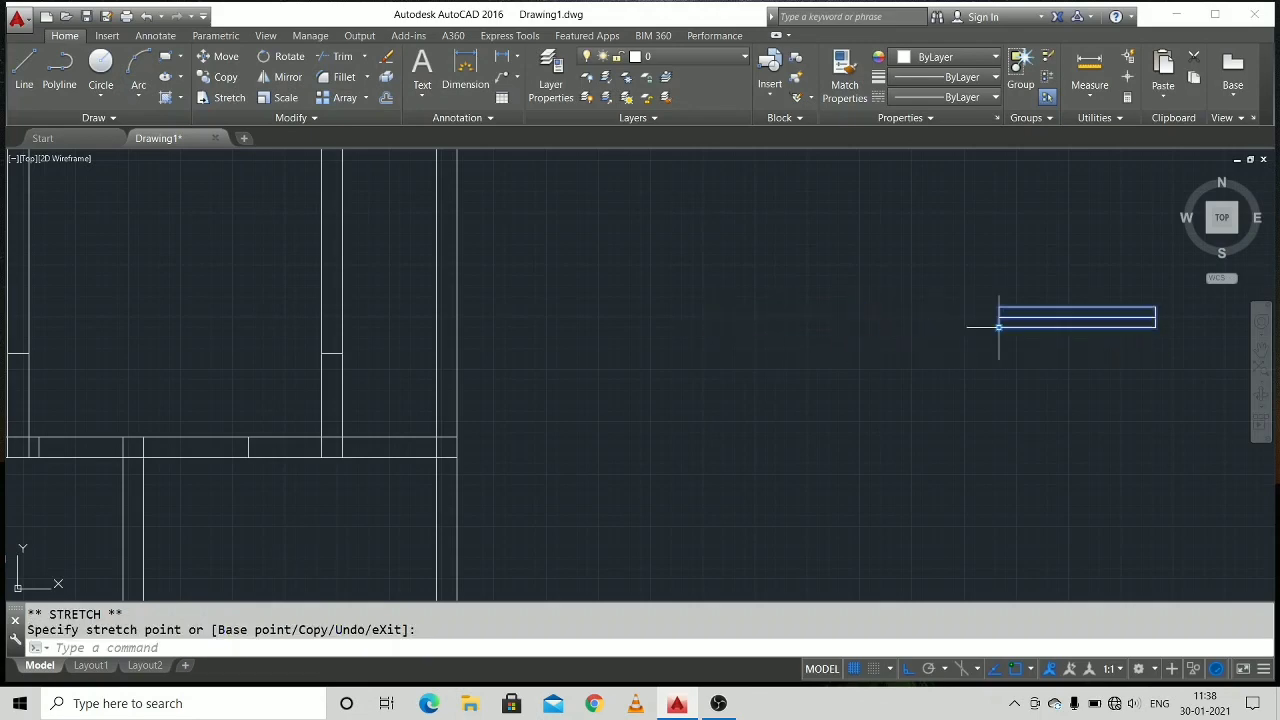
left_click(668, 328)
scroll(631, 346, "down", 4)
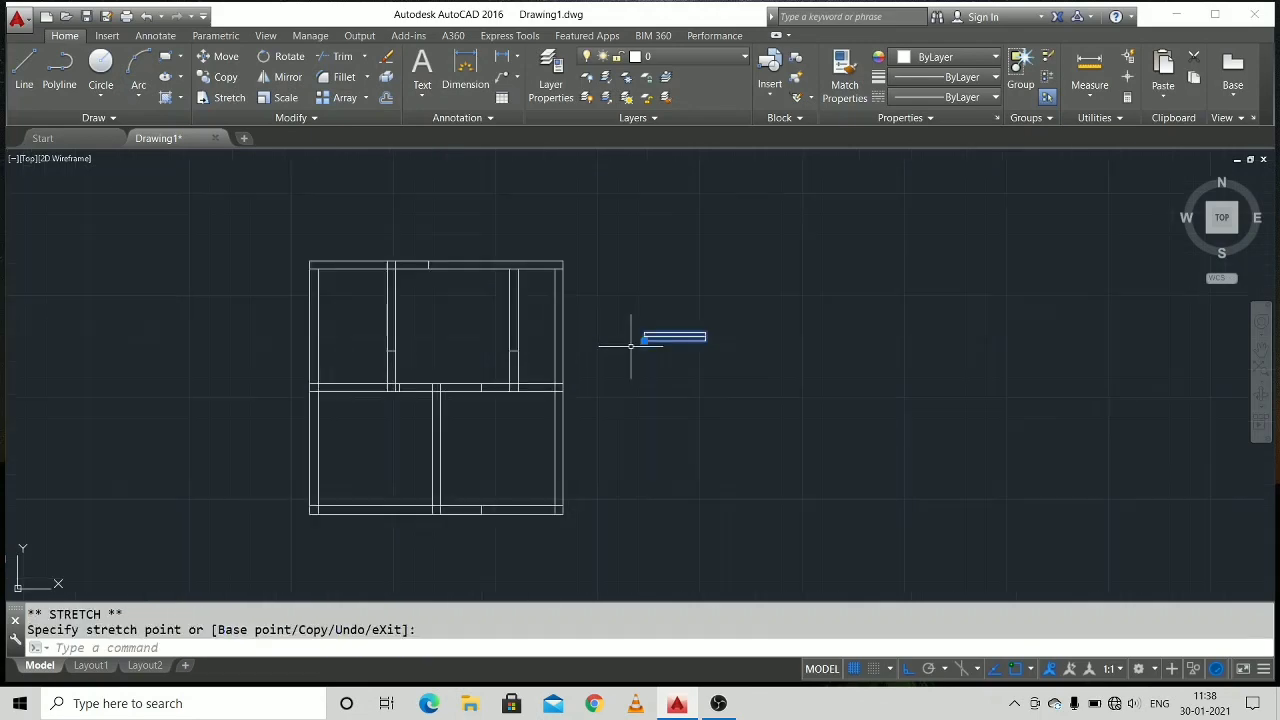
scroll(633, 346, "up", 2)
middle_click_drag(645, 346, 794, 343)
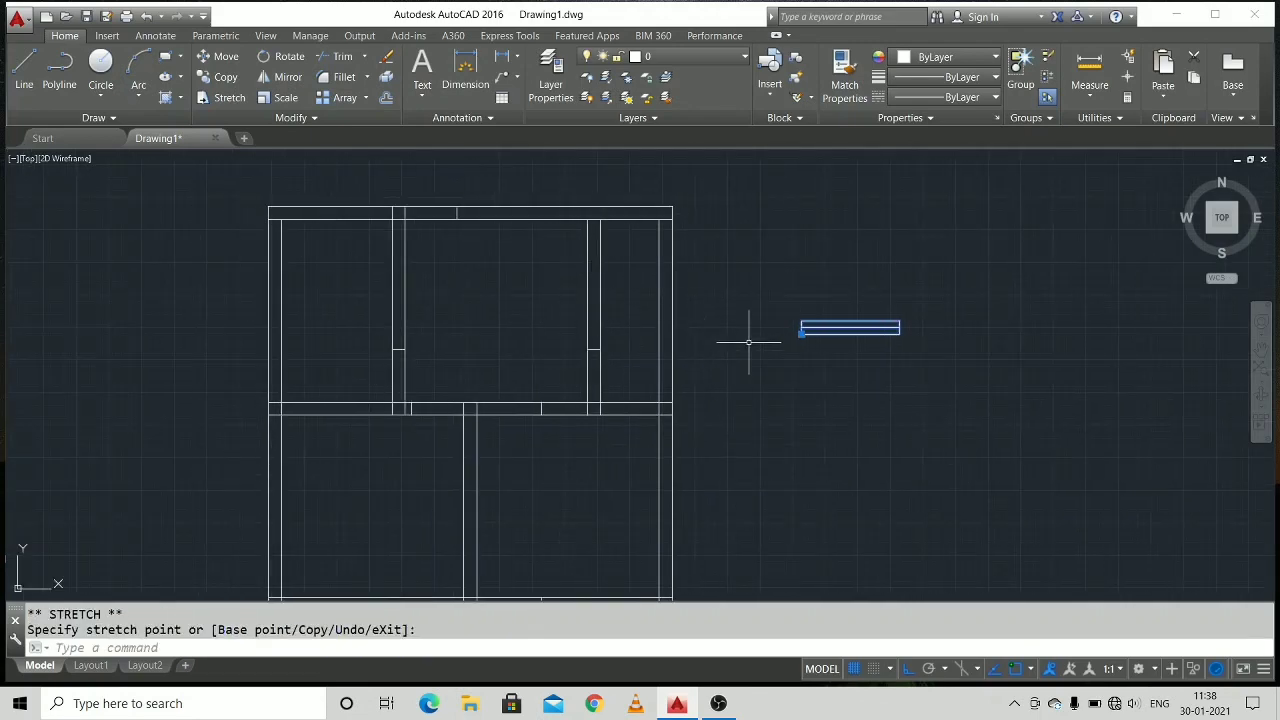
key("Escape")
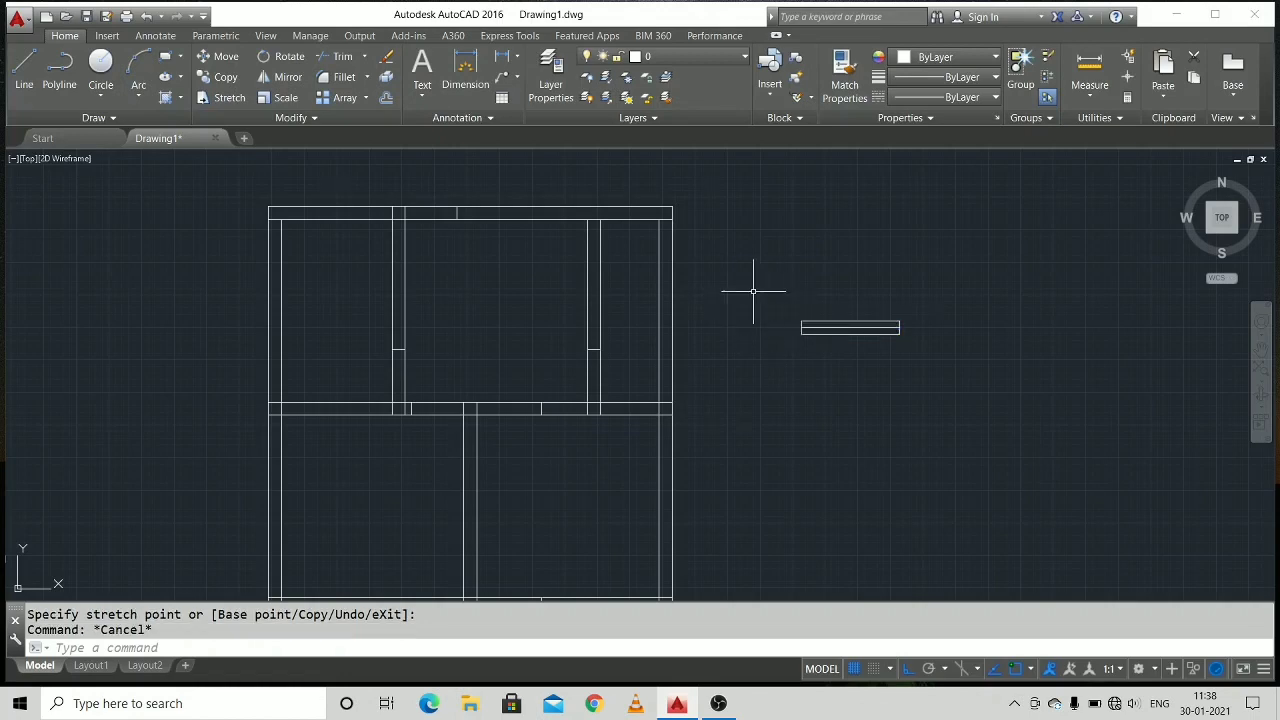
Insert block W unrotated in the upper horizontal wall, with its base point at the midpoint of the wall's lower line.
scroll(620, 200, "up", 2)
scroll(580, 271, "up", 2)
mouse_move(580, 271)
middle_mouse_down()
mouse_move(663, 309)
mouse_move(776, 307)
middle_mouse_up()
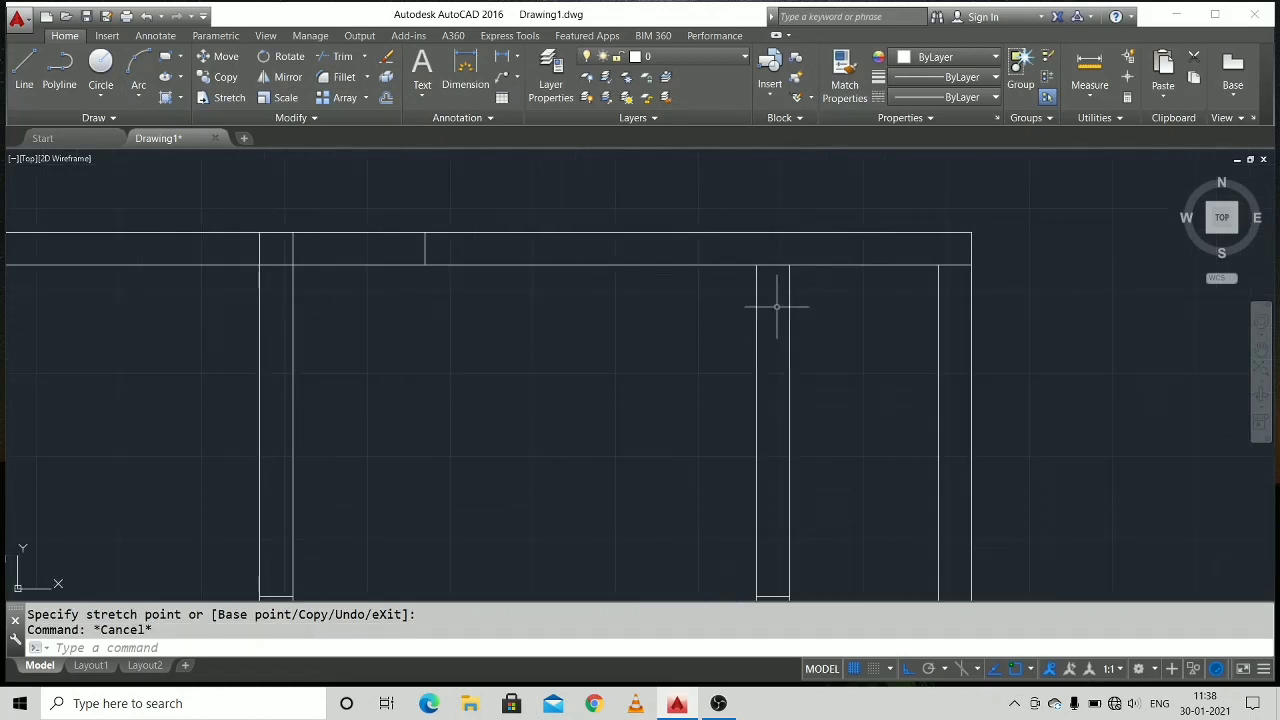
scroll(624, 291, "down", 2)
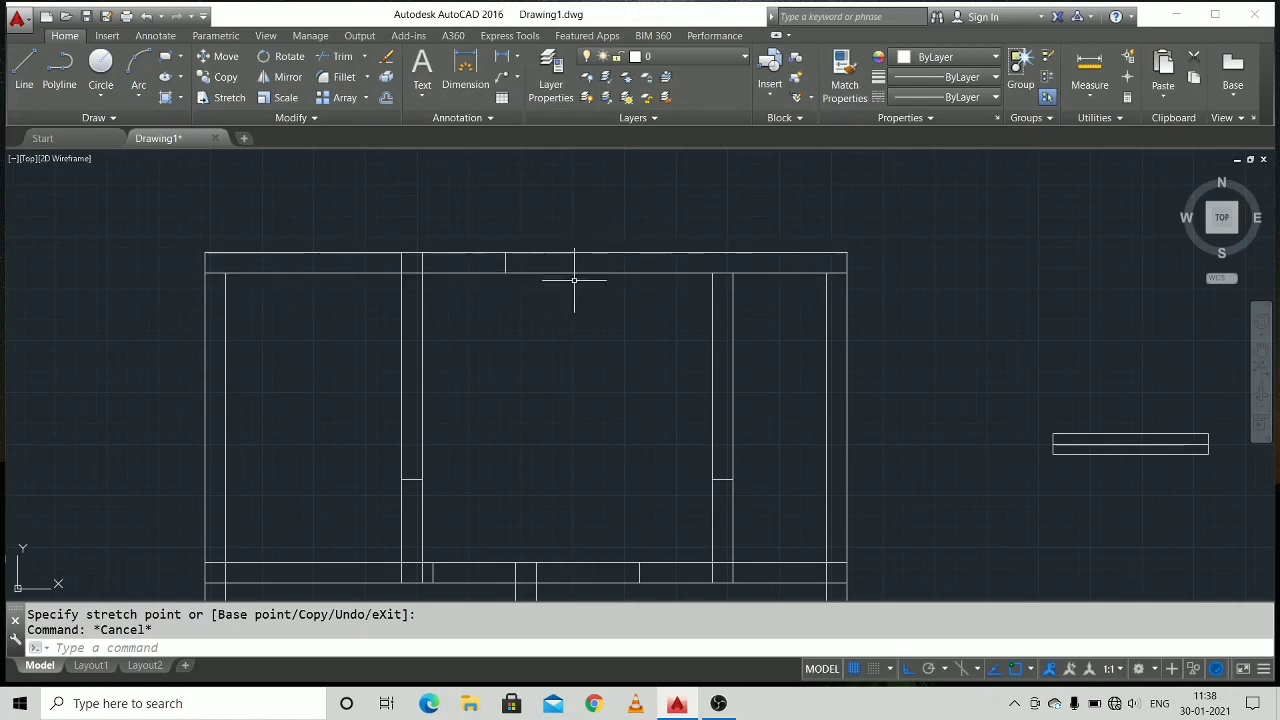
right_click(581, 315)
left_click(576, 305)
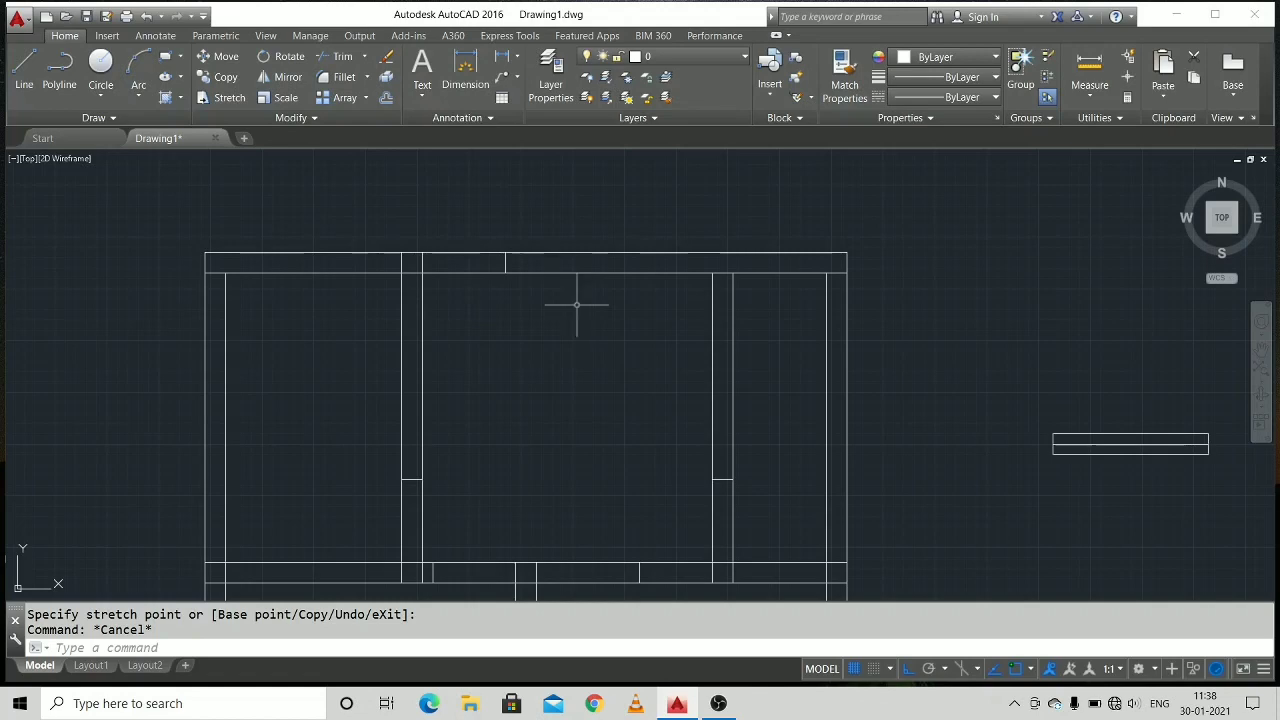
type("IN")
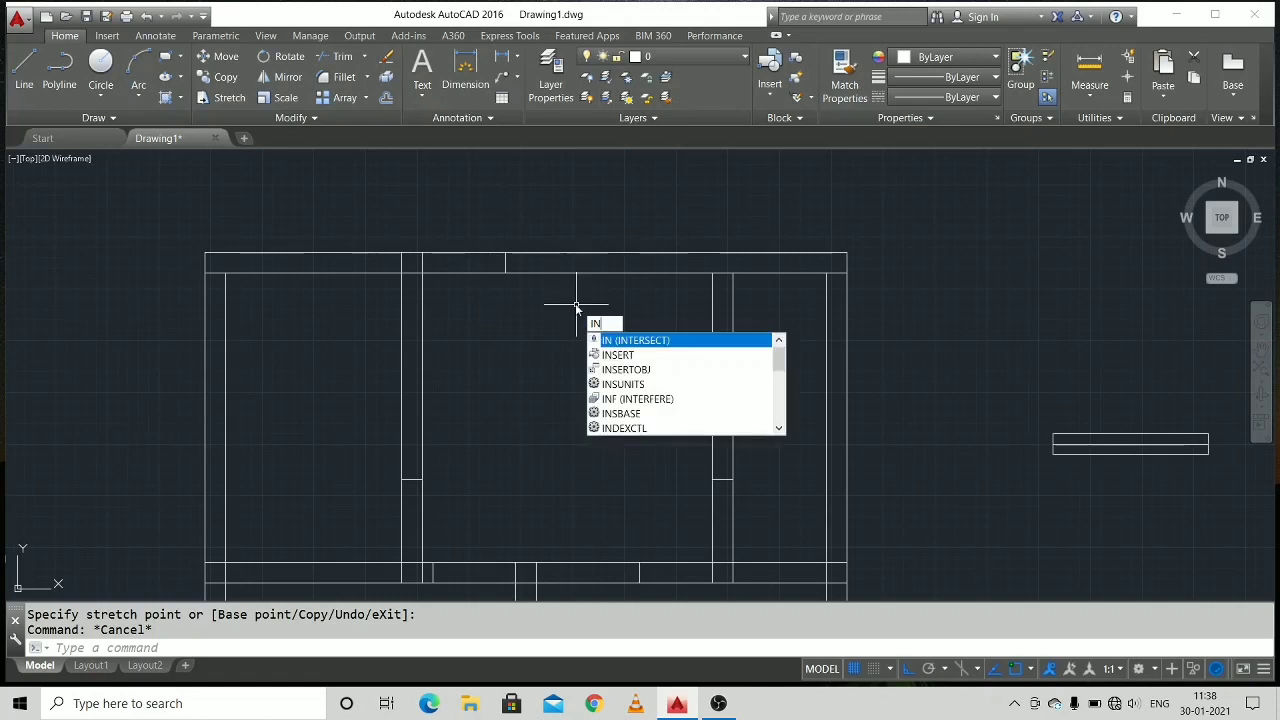
key("Down")
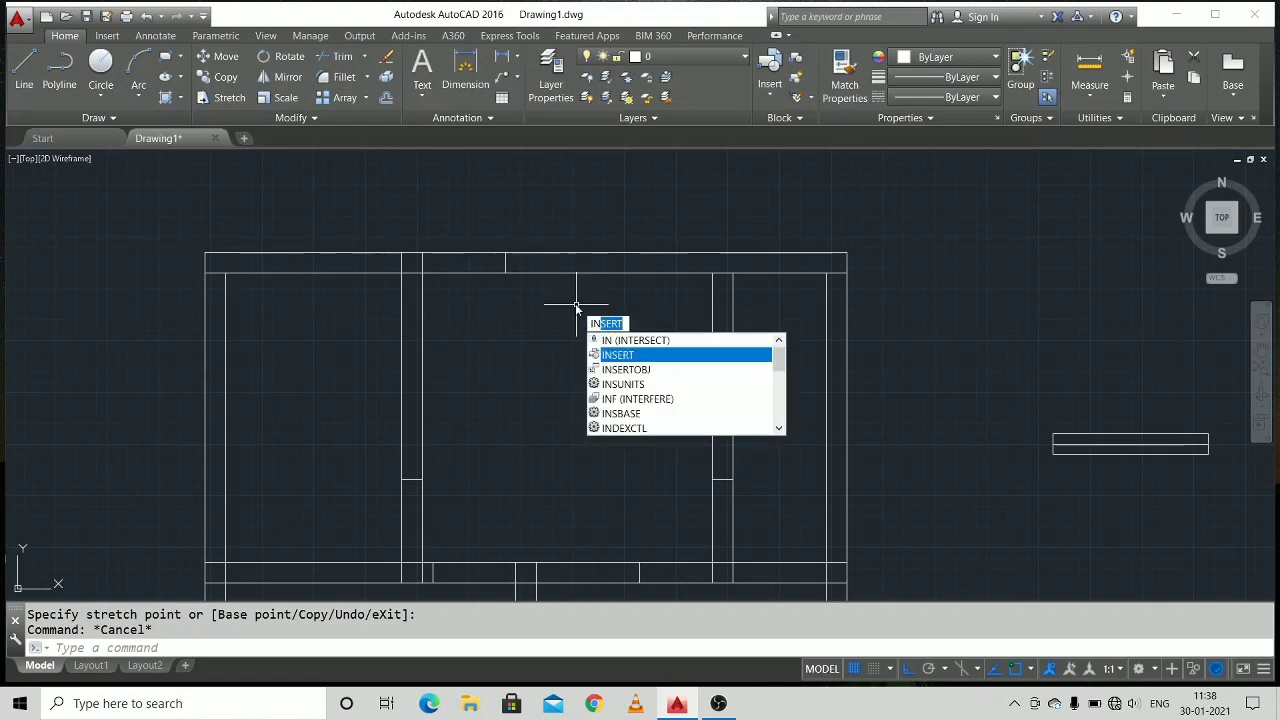
key("Return")
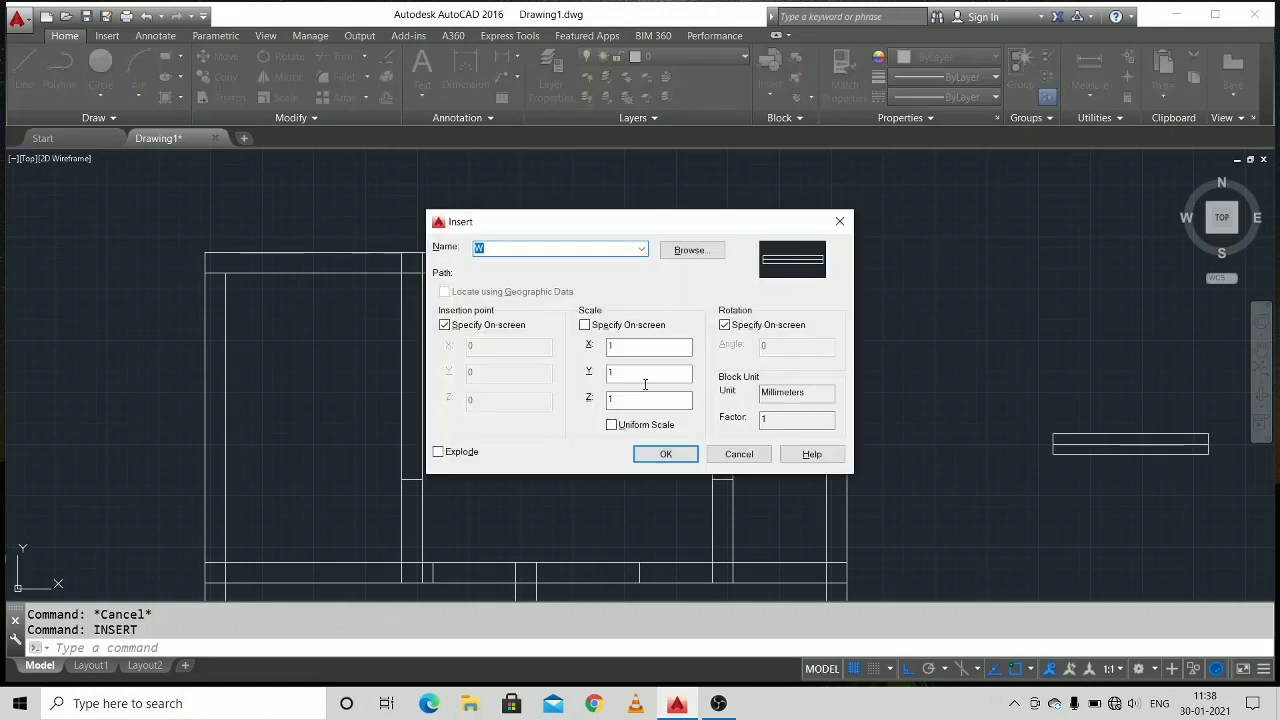
left_click(665, 453)
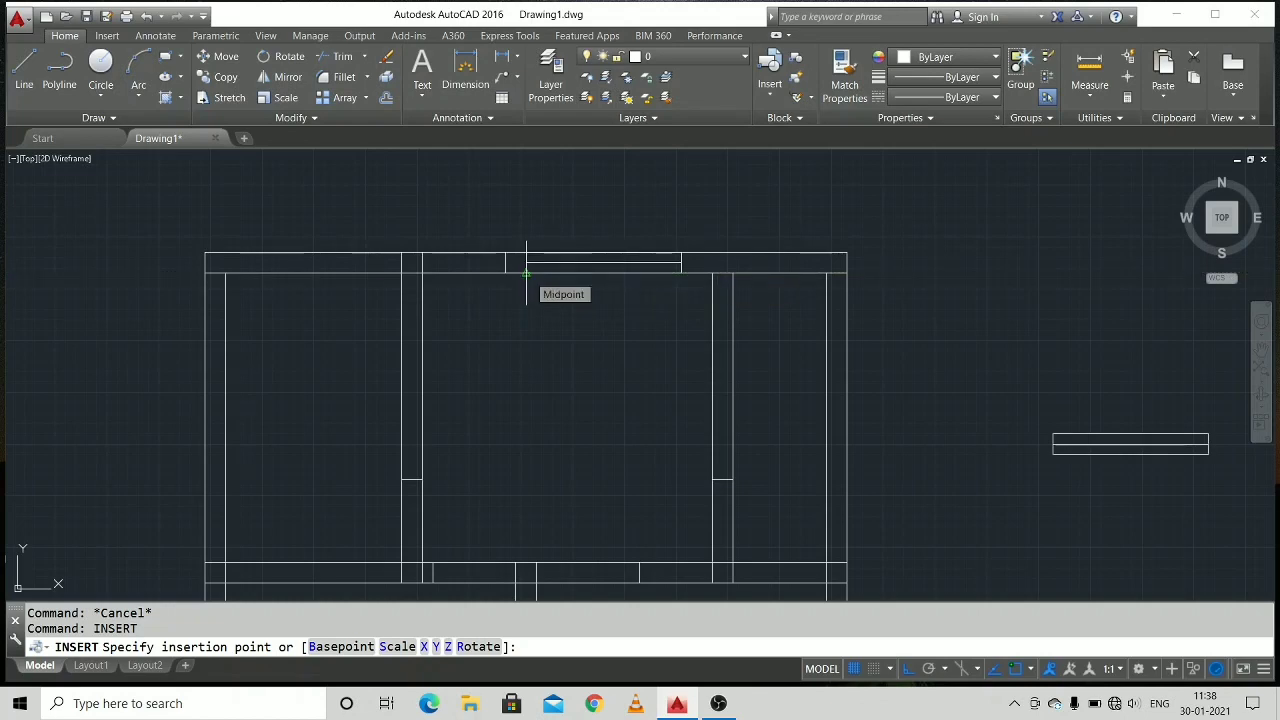
left_click(526, 272)
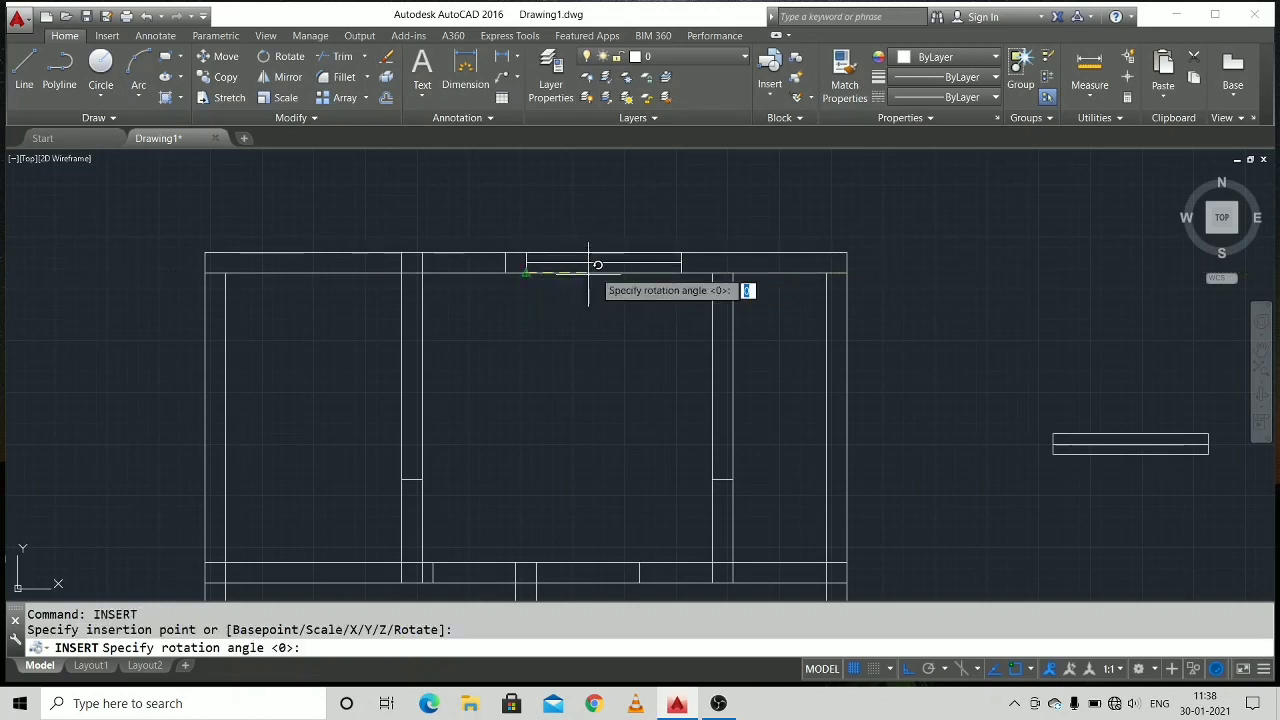
left_click(642, 269)
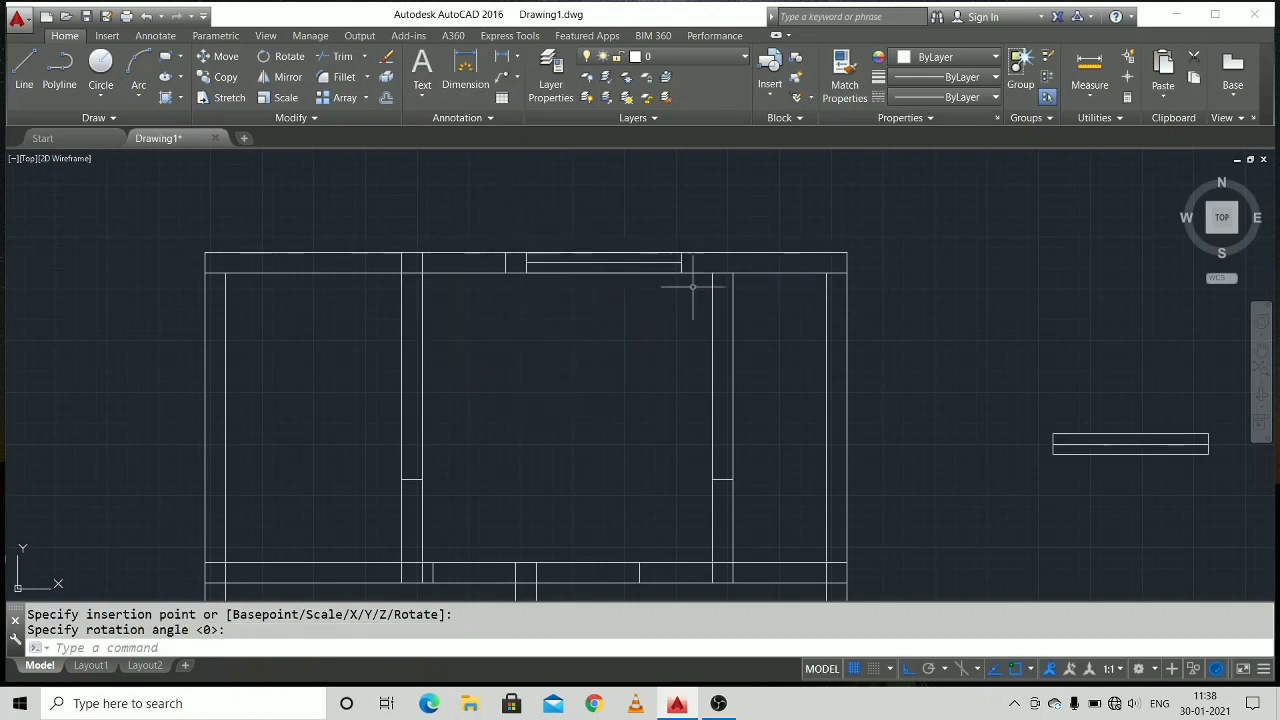
Insert block W rotated 90° in the left outer wall, on its inner line 80 above the middle horizontal wall.
middle_click_drag(609, 361, 597, 342)
scroll(597, 342, "down", 2)
middle_click_drag(594, 420, 586, 389)
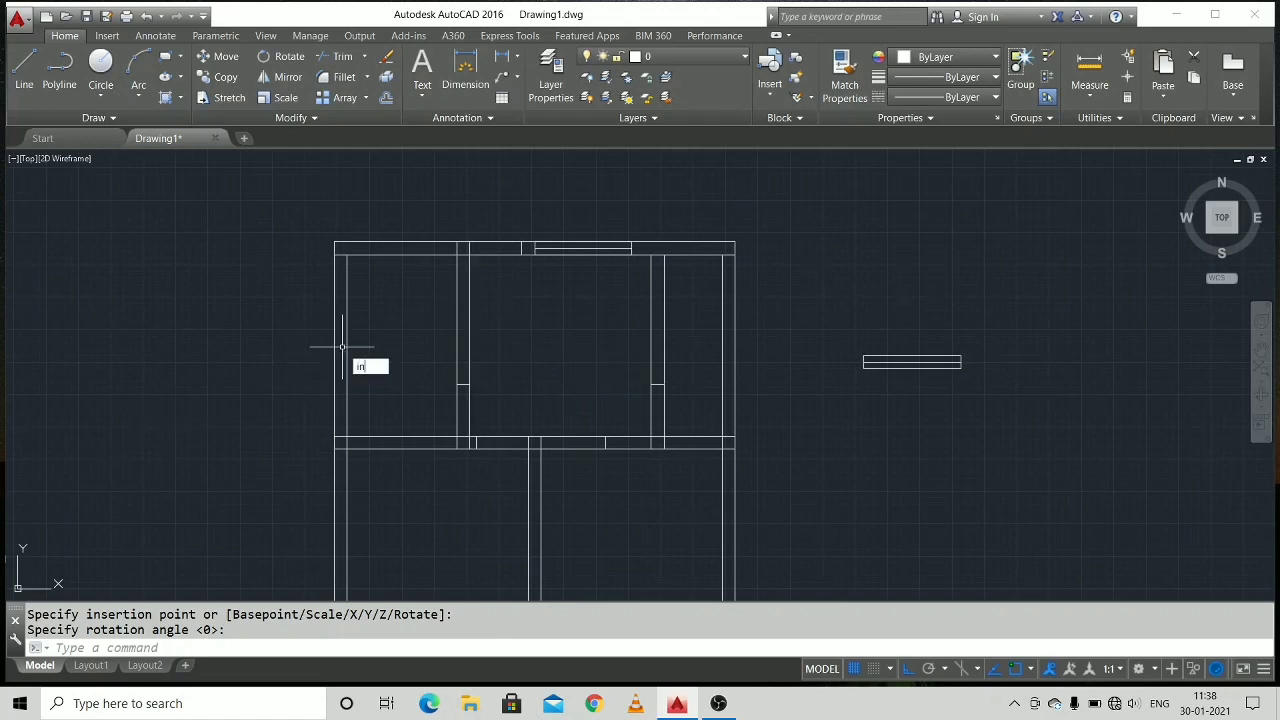
key("Down")
key("Return")
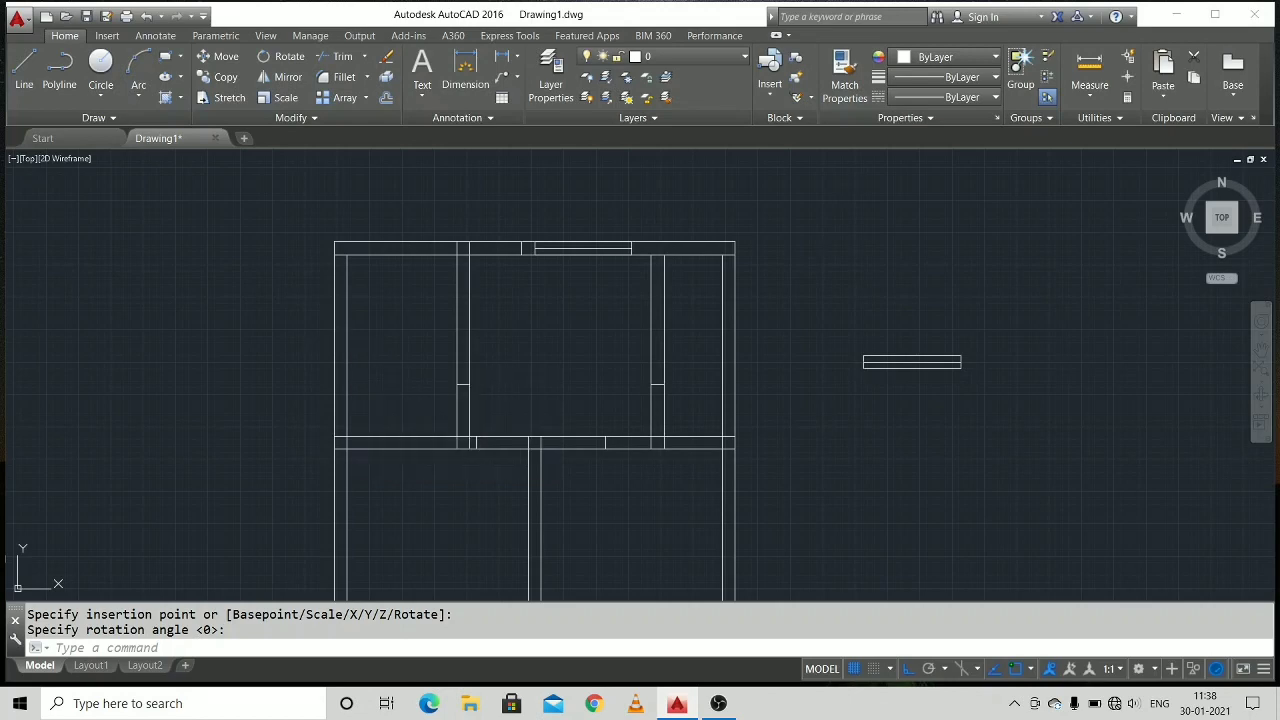
left_click(663, 455)
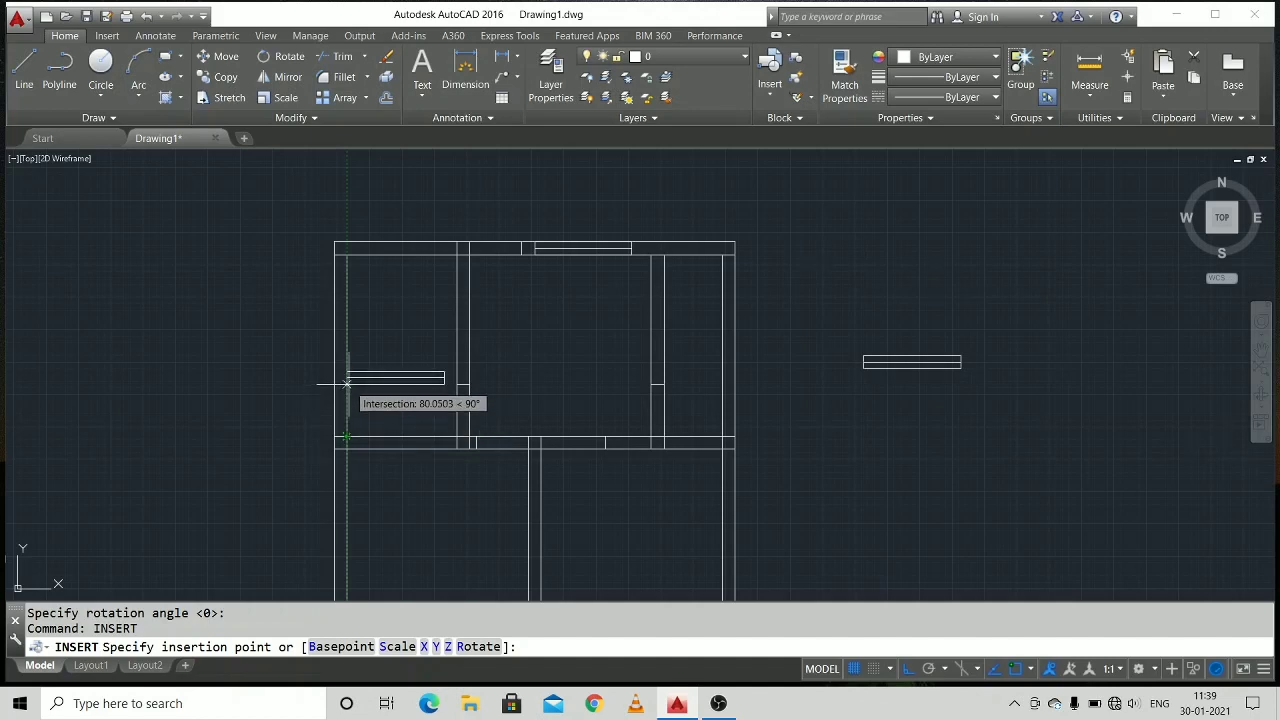
type("80")
key("Return")
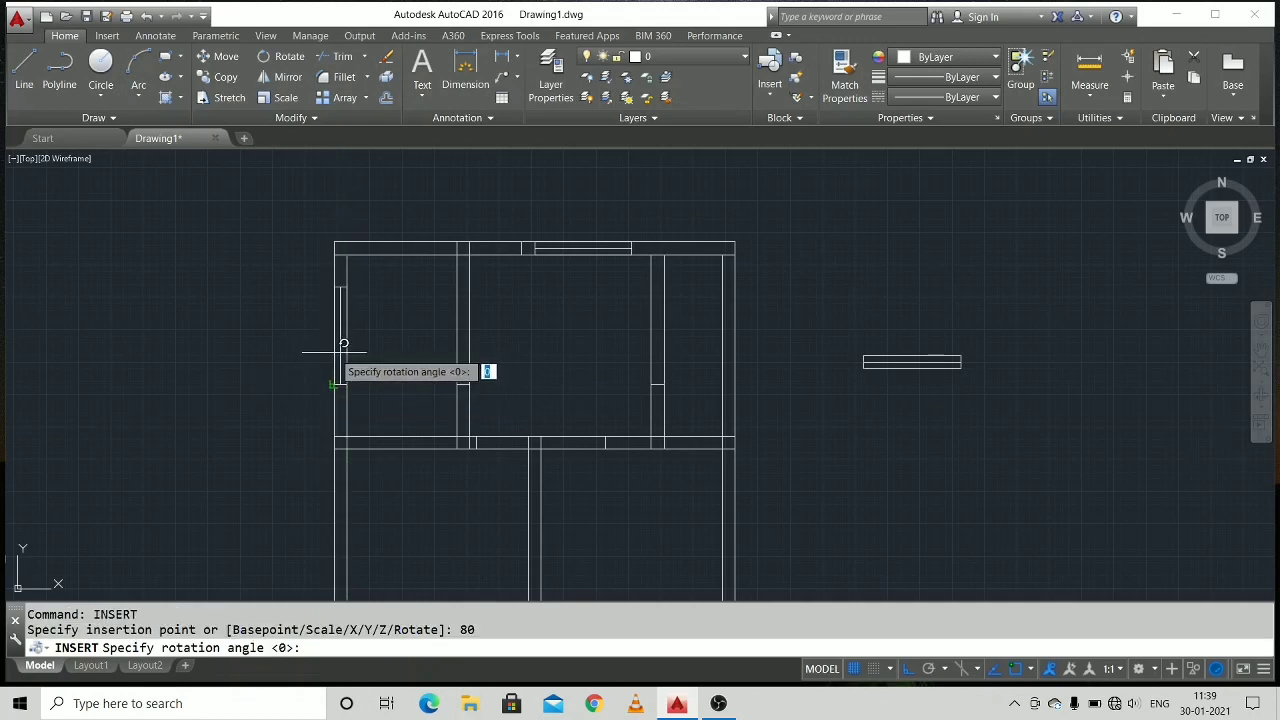
key("Return")
Shift the W block in the left outer wall slightly down towards the middle horizontal wall.
left_click(341, 386)
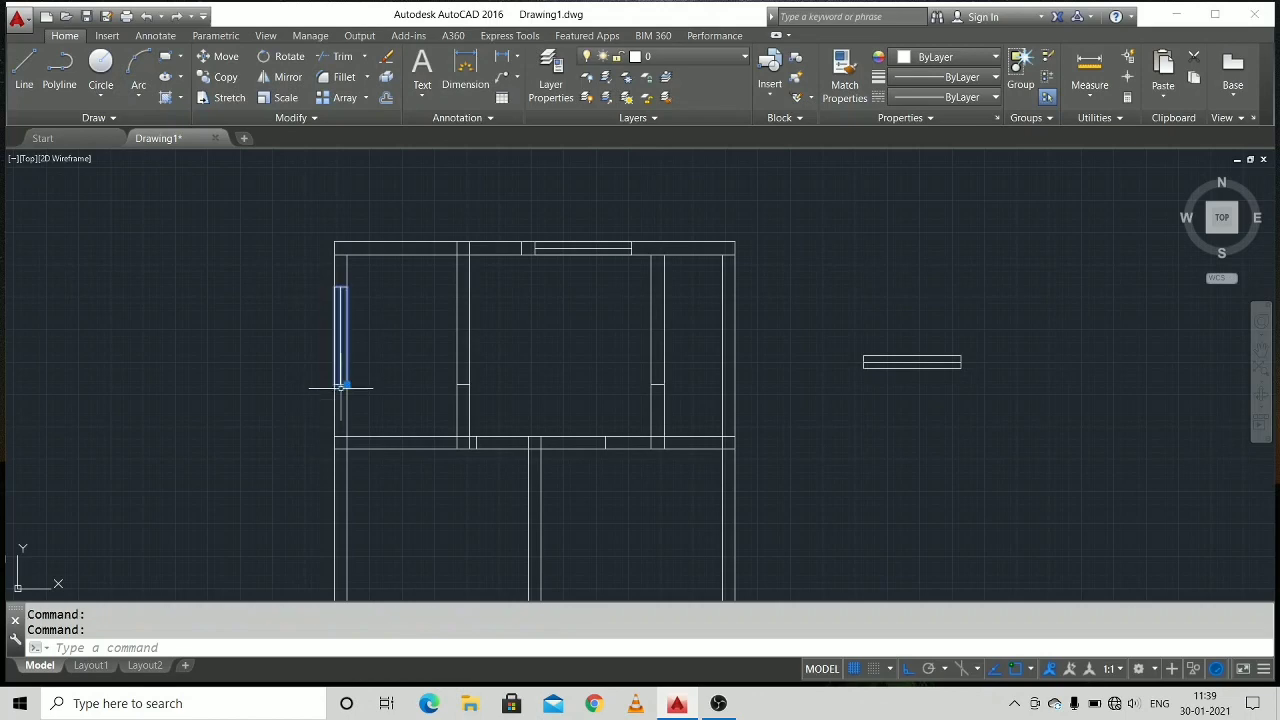
left_click(345, 388)
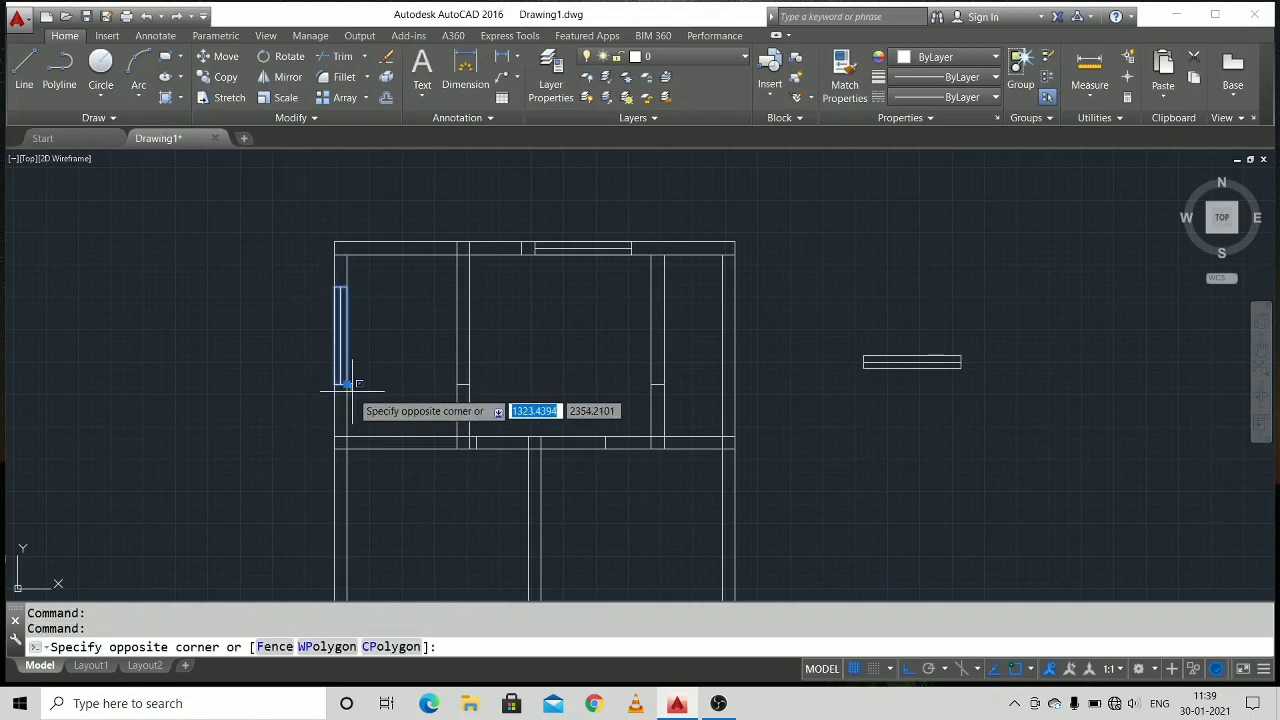
key("Escape")
key("Escape")
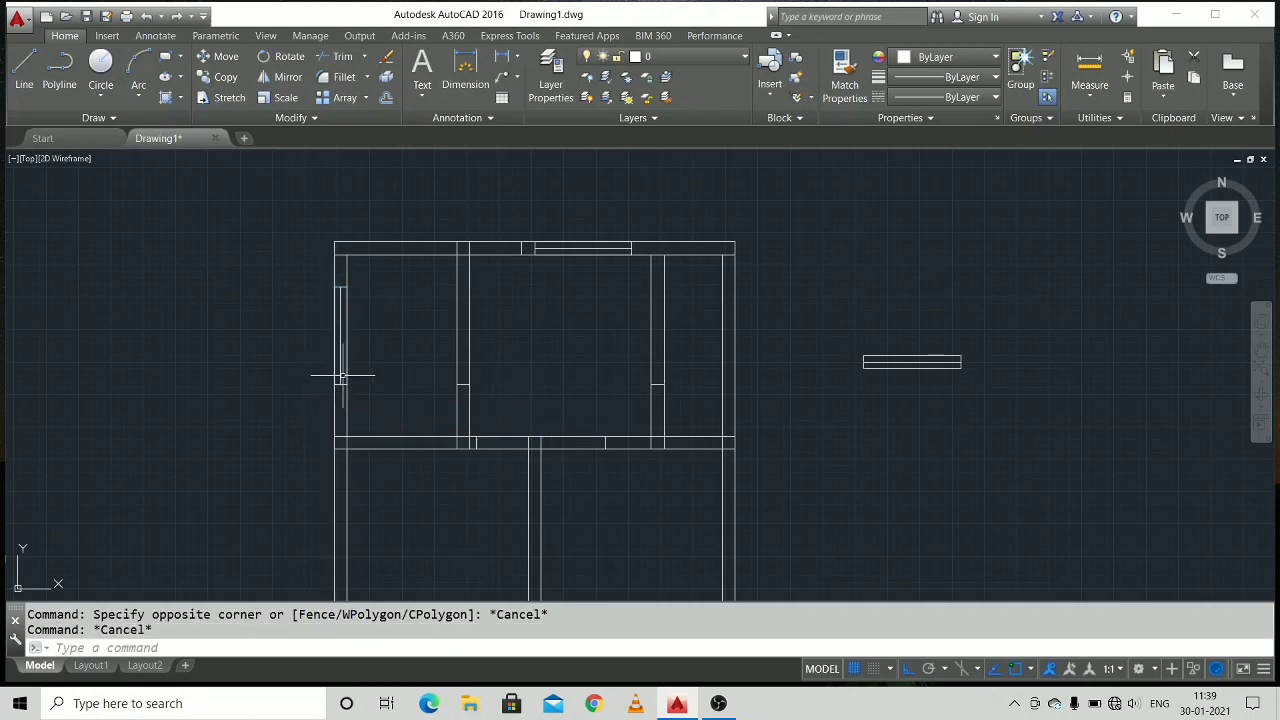
left_click(342, 371)
key("Escape")
mouse_move(394, 386)
middle_mouse_down()
mouse_move(414, 337)
mouse_move(354, 297)
mouse_move(312, 296)
middle_mouse_up()
middle_click_drag(565, 418, 548, 400)
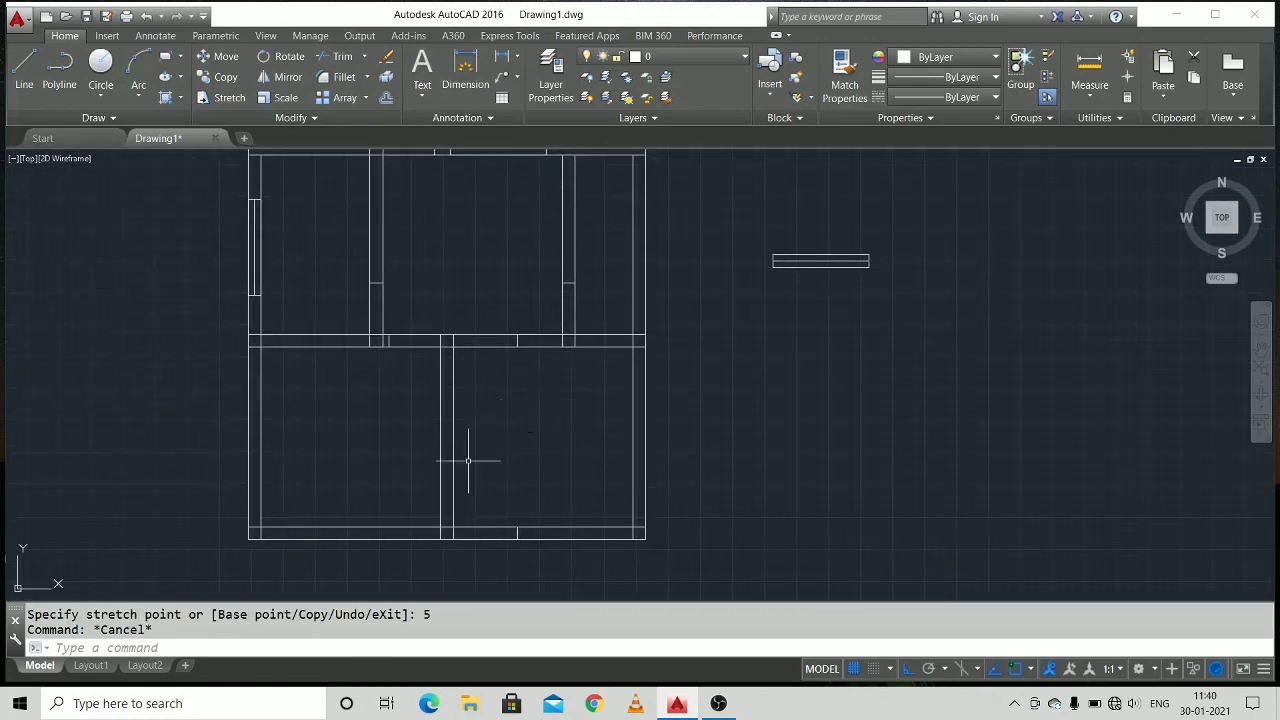
Insert block W unrotated in the bottom wall, 80 right of the plan's lower-left outer corner.
middle_click_drag(354, 511, 361, 449)
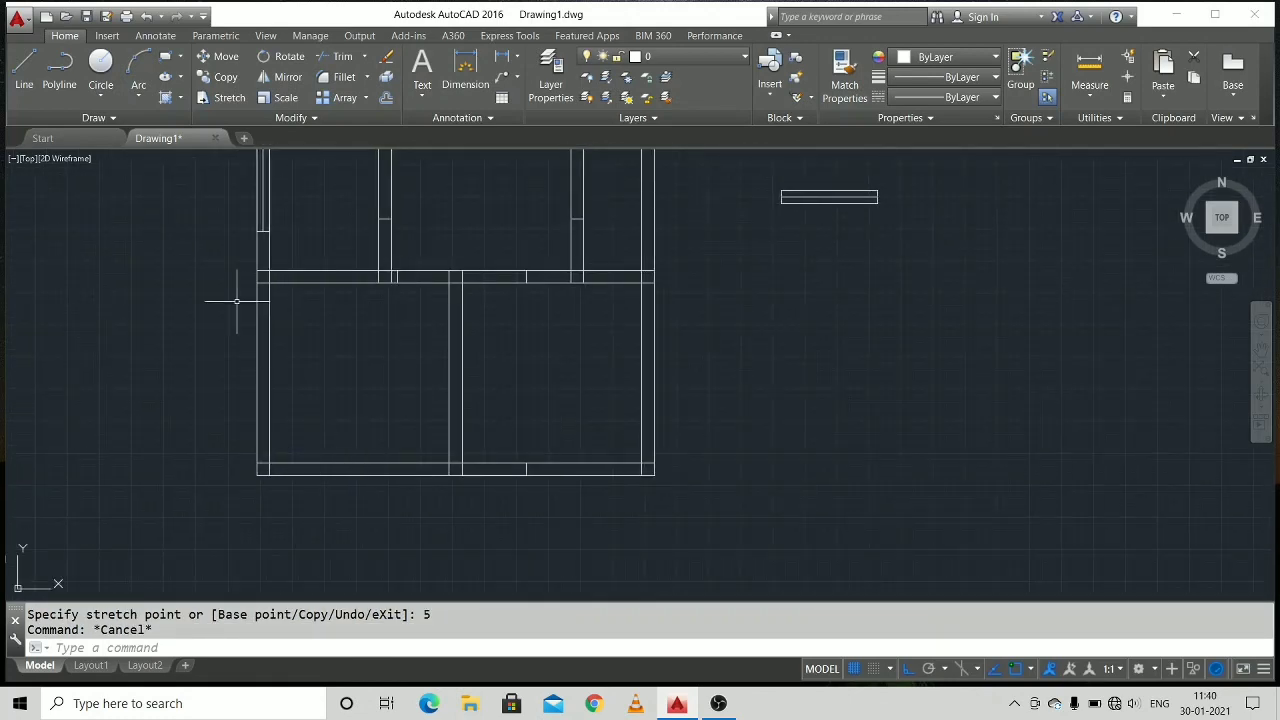
right_click(363, 397)
mouse_move(540, 424)
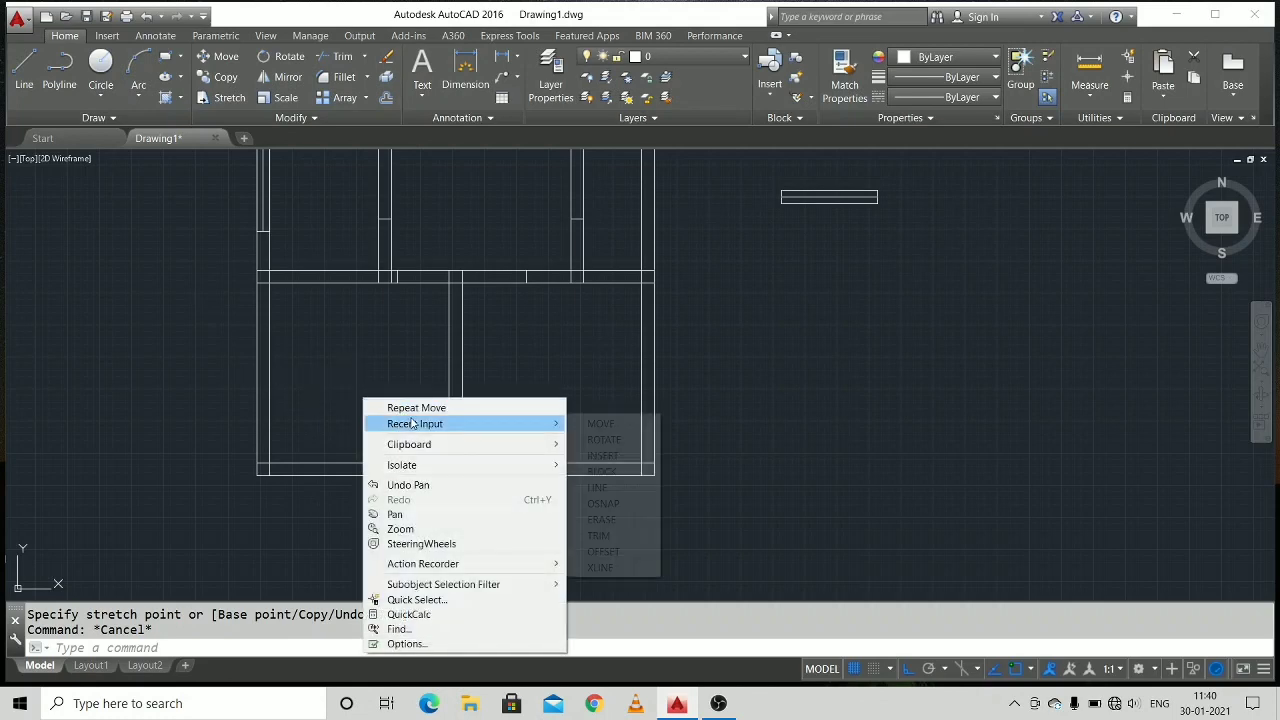
left_click(628, 458)
left_click(641, 453)
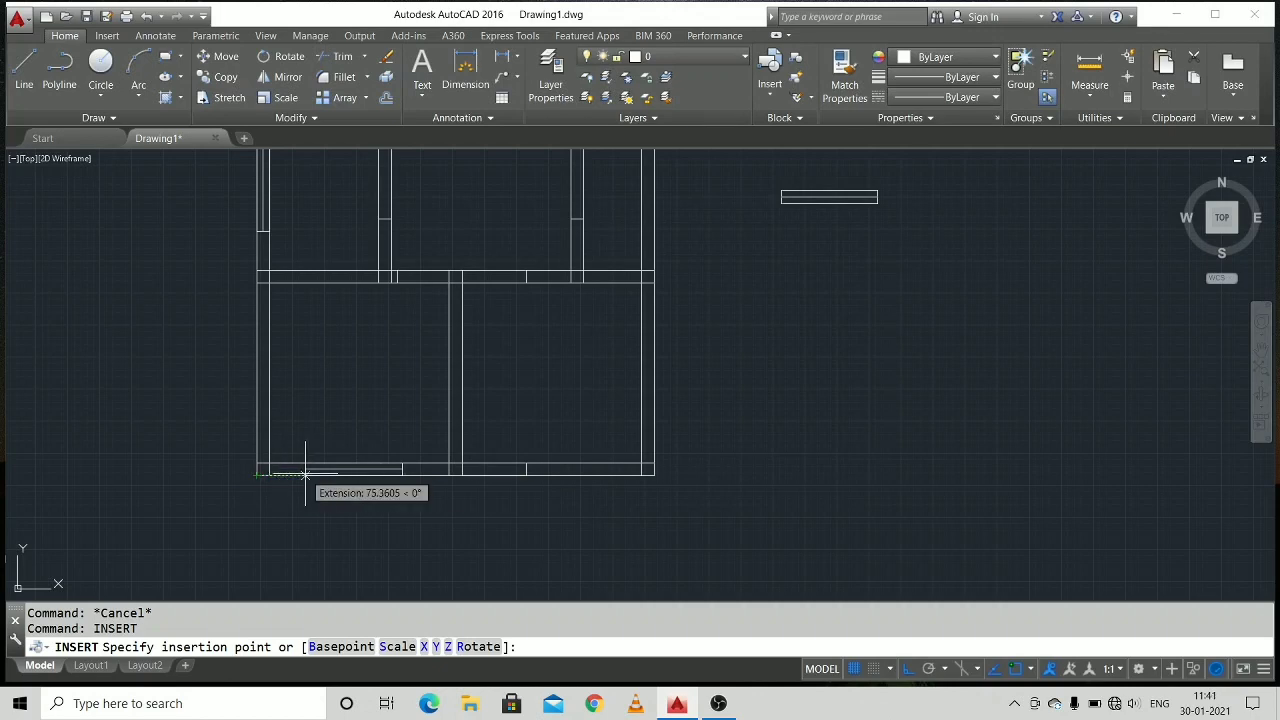
scroll(305, 478, "up", 2)
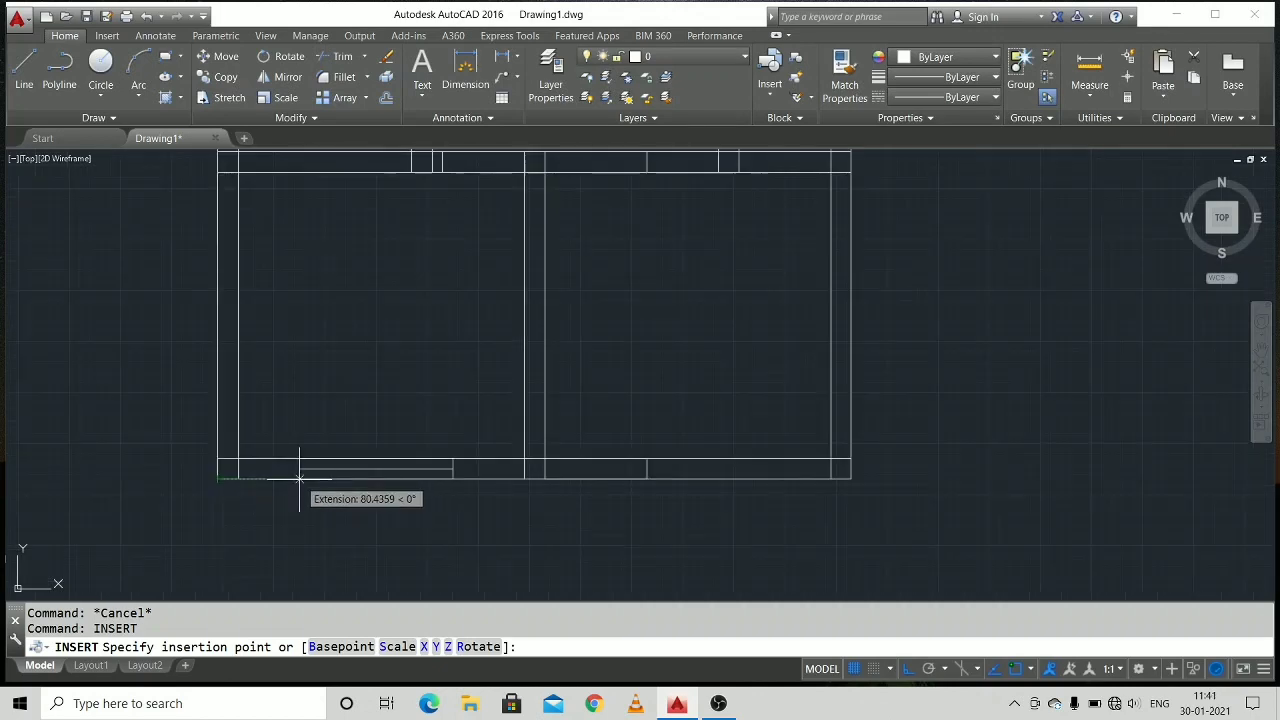
type("80")
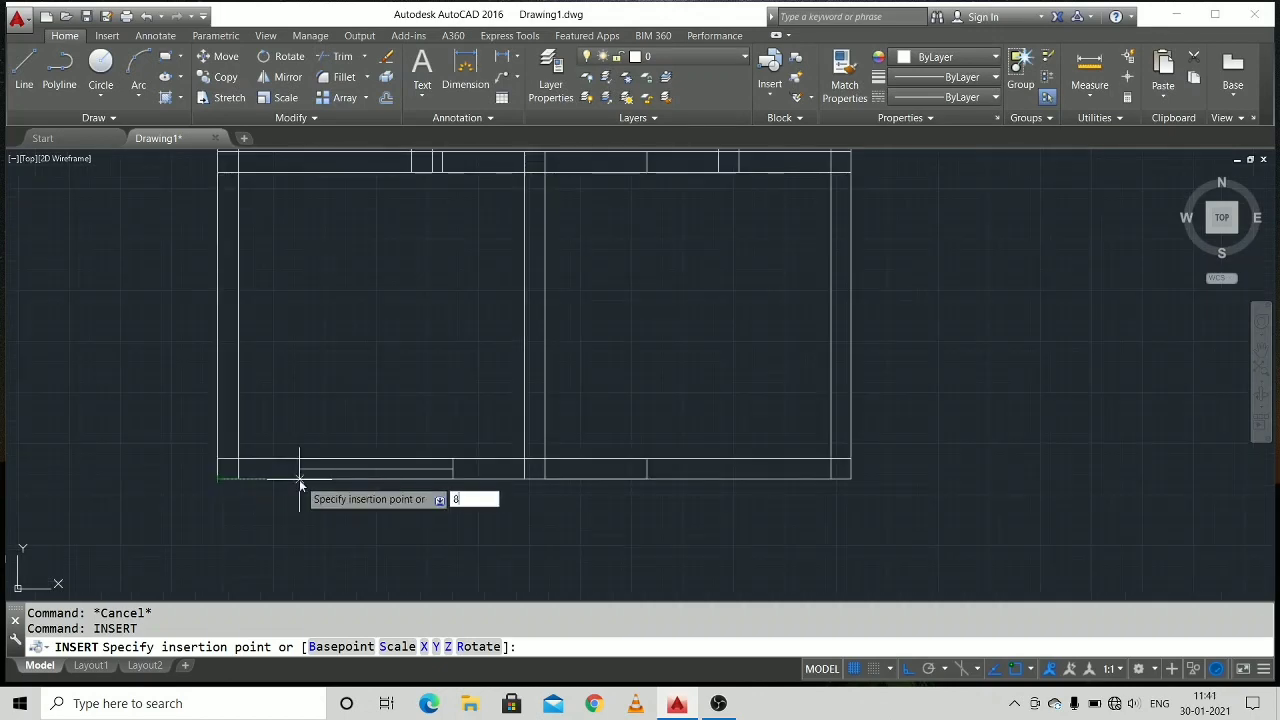
key("Return")
key("Return")
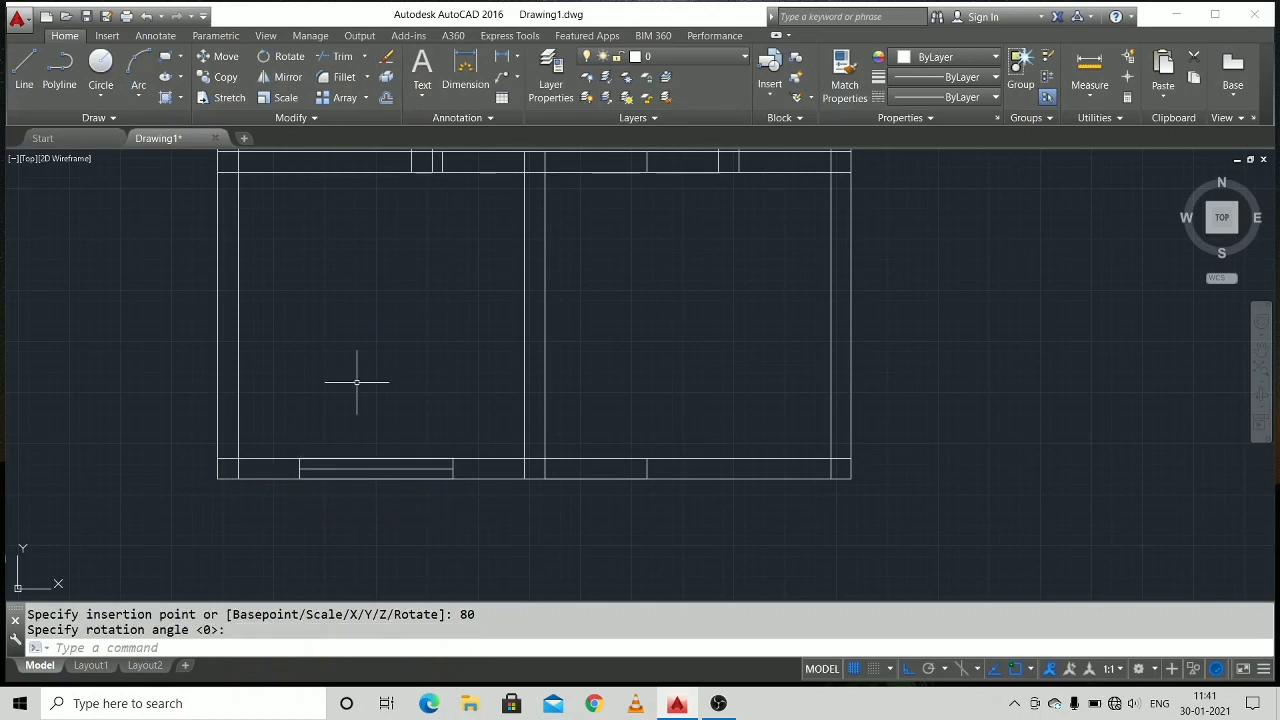
Insert block W rotated 90° in the lower room's left outer wall, on its inner line 80 above the bottom wall.
middle_click_drag(356, 381, 471, 438)
right_click(386, 451)
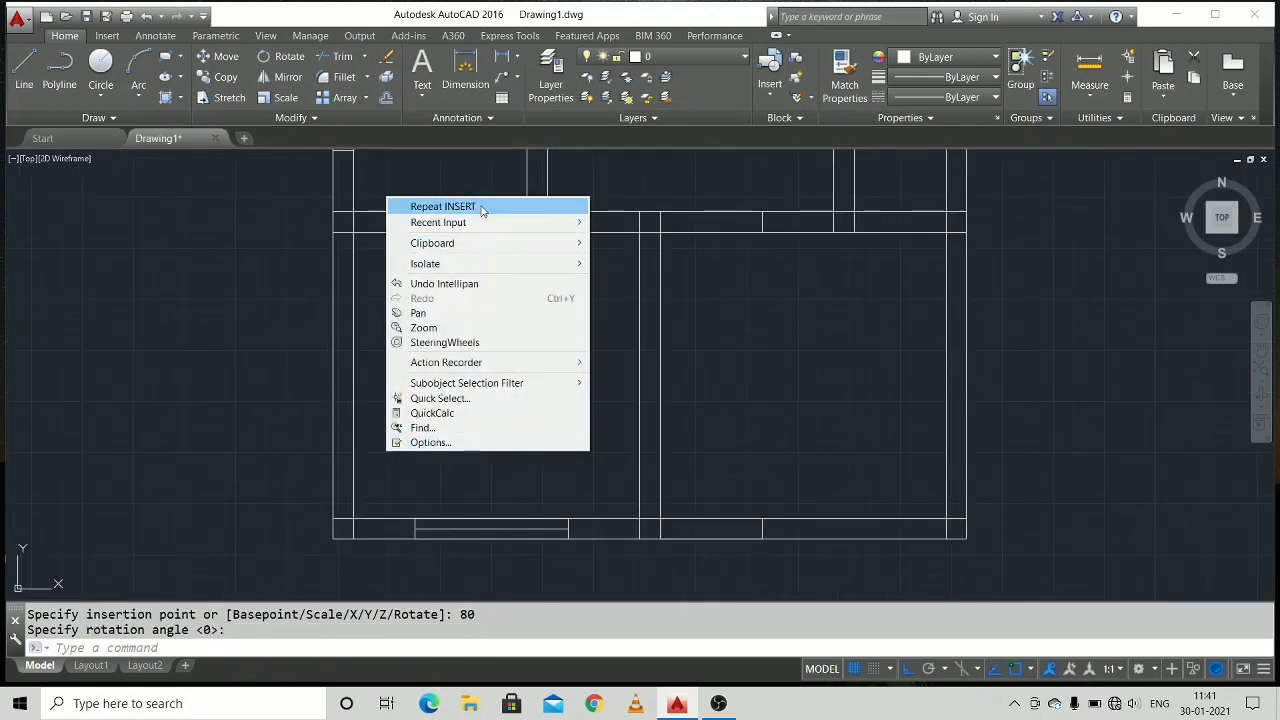
left_click(480, 209)
key("Return")
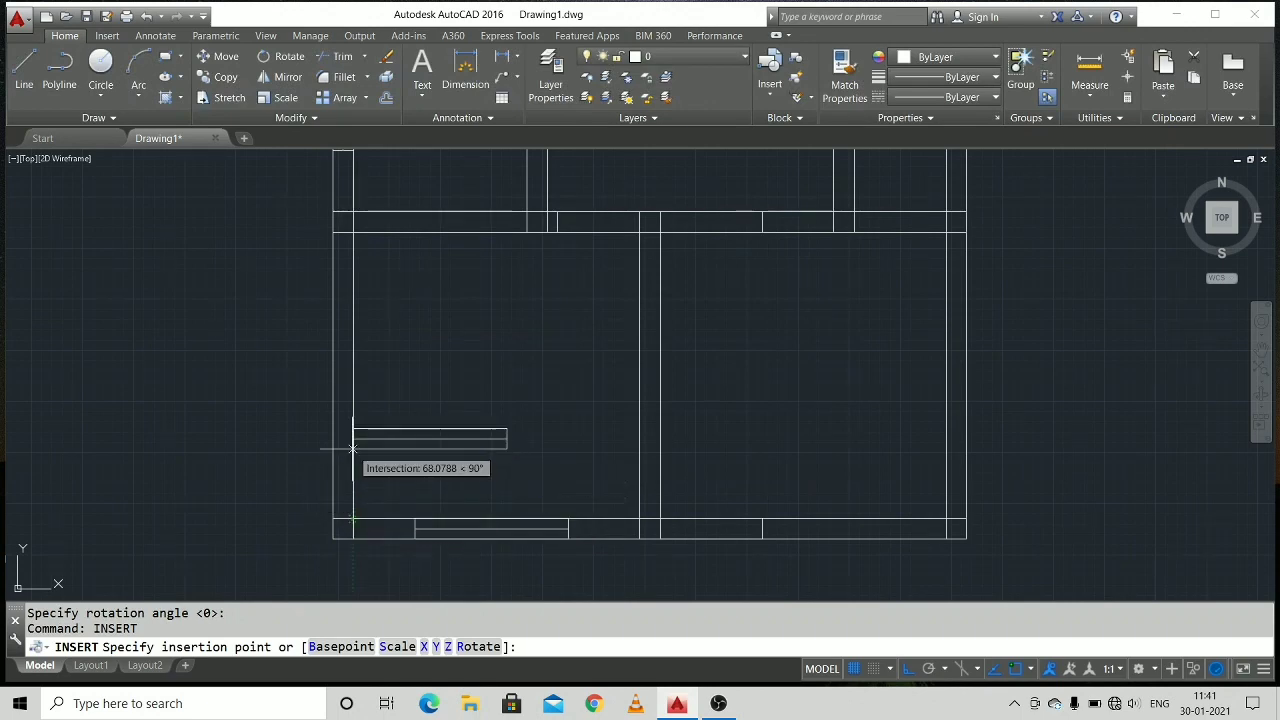
type("80")
key("Return")
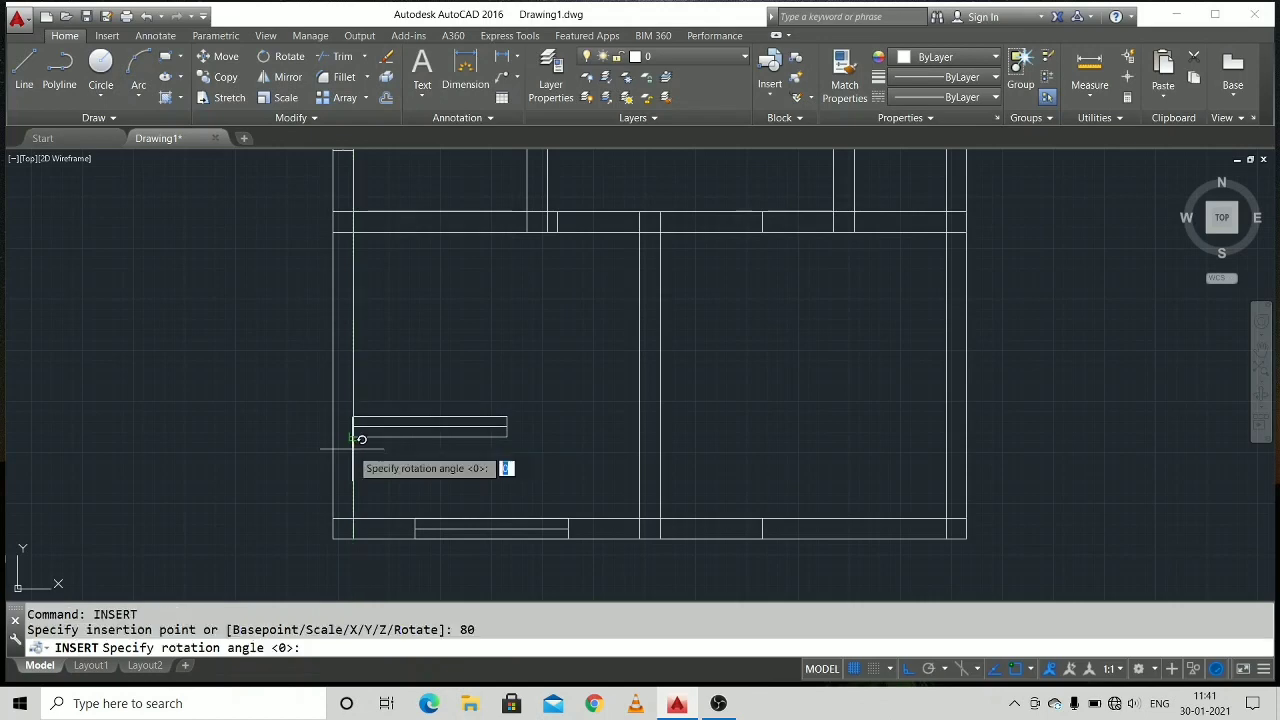
left_click(340, 384)
middle_click_drag(468, 424, 442, 468)
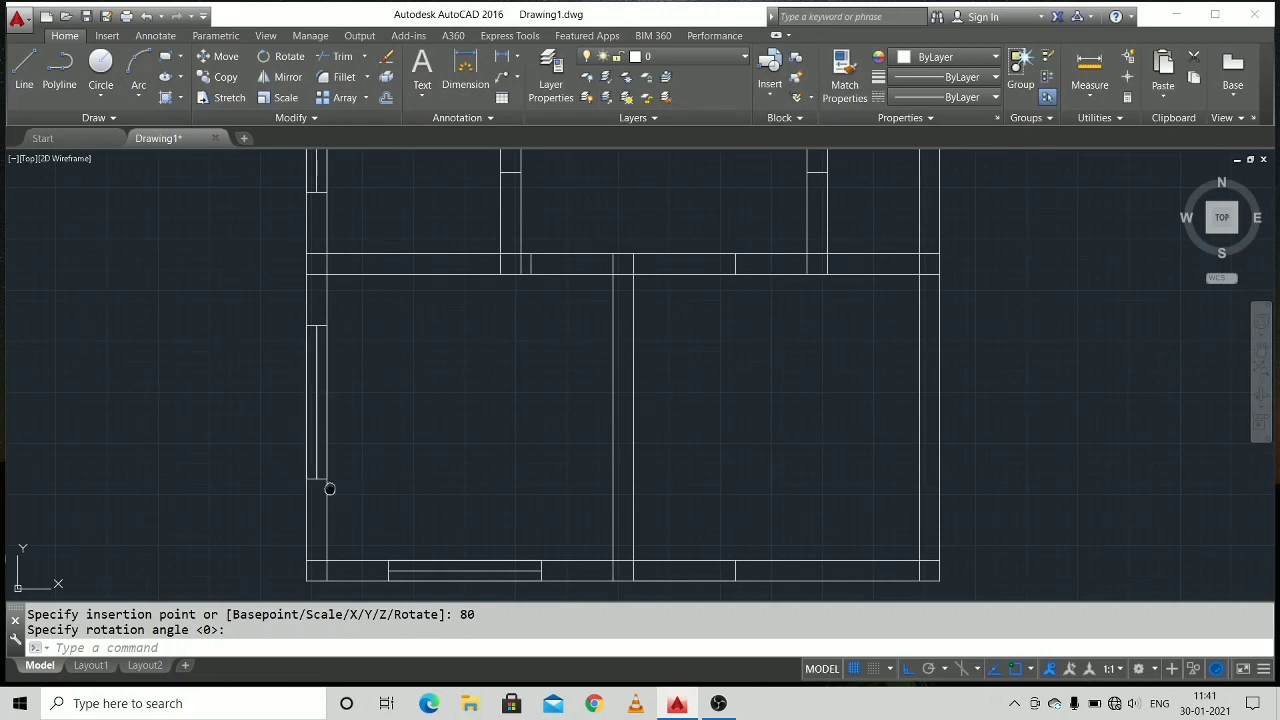
Insert block W unrotated in the bottom wall, 165 left of the right outer wall's inner line.
middle_click_drag(329, 489, 365, 379)
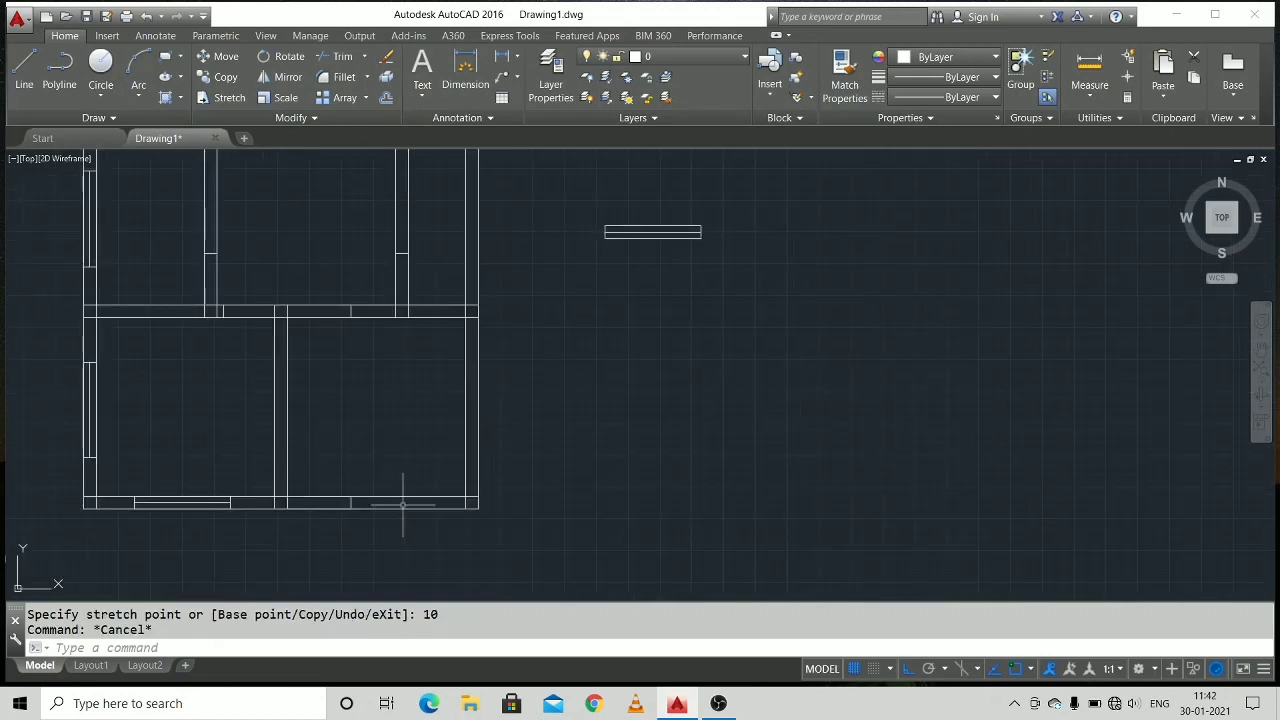
right_click(407, 462)
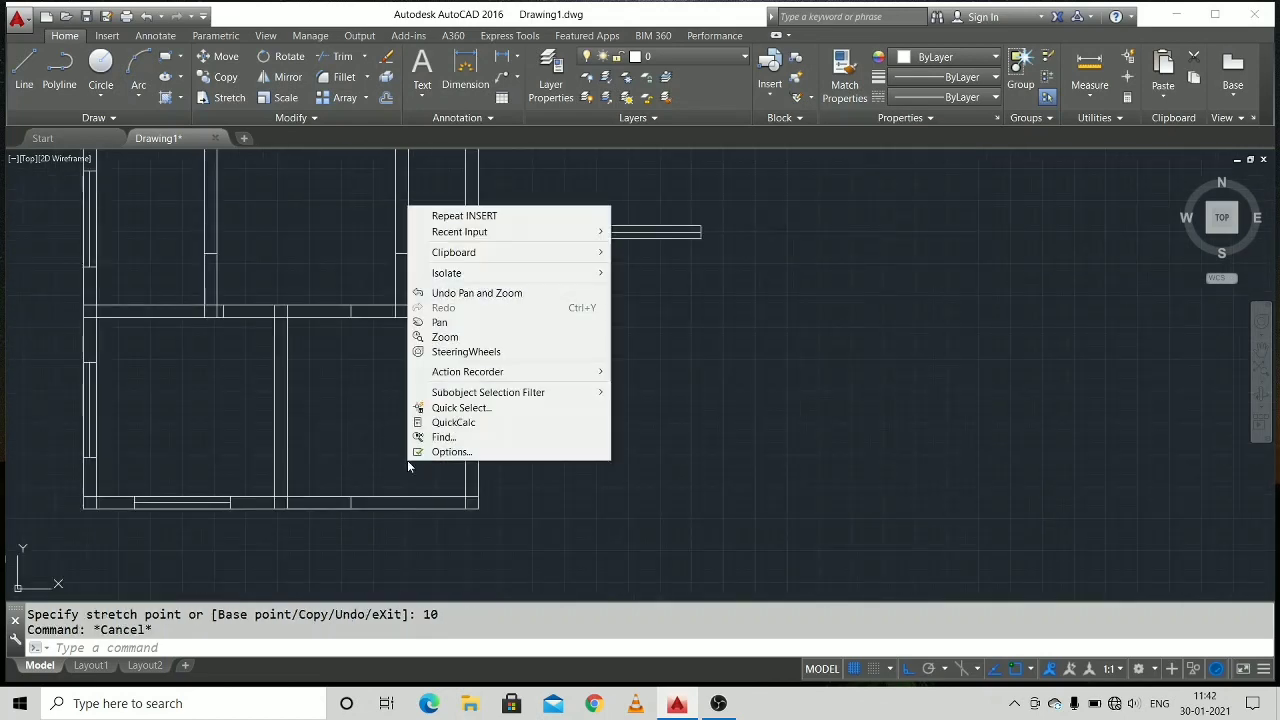
left_click(542, 216)
key("Return")
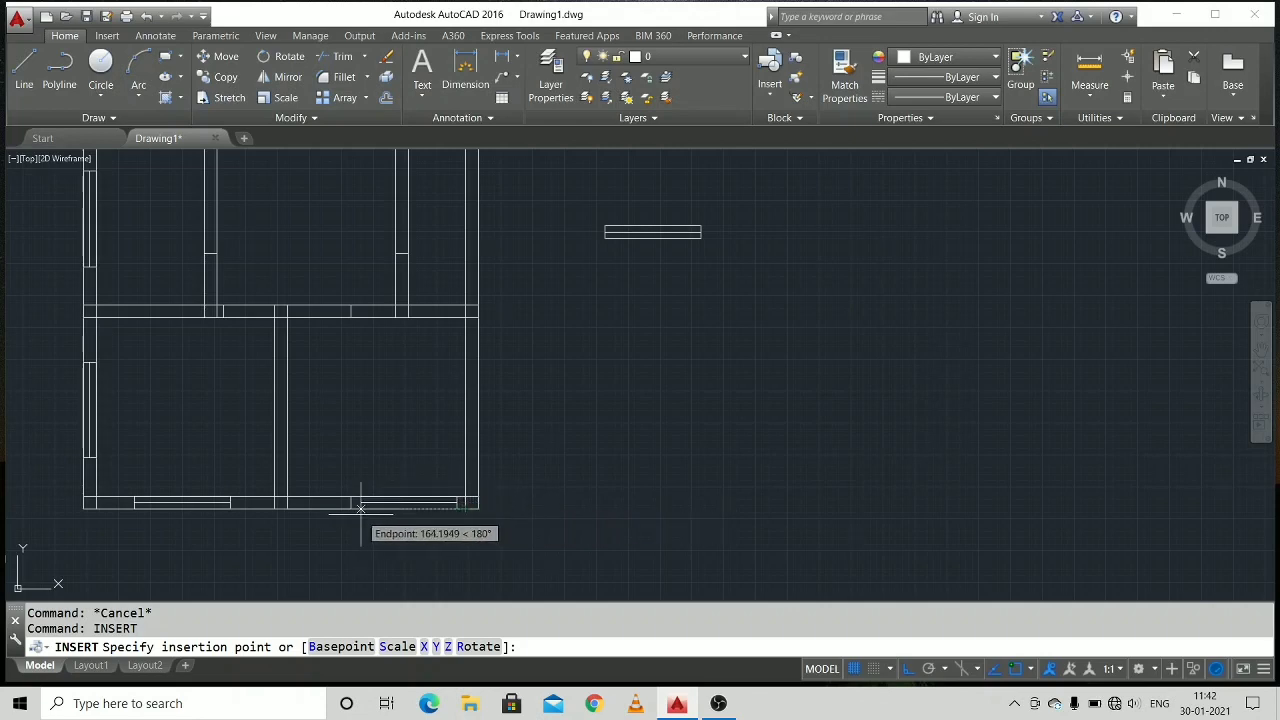
type("165")
key("Return")
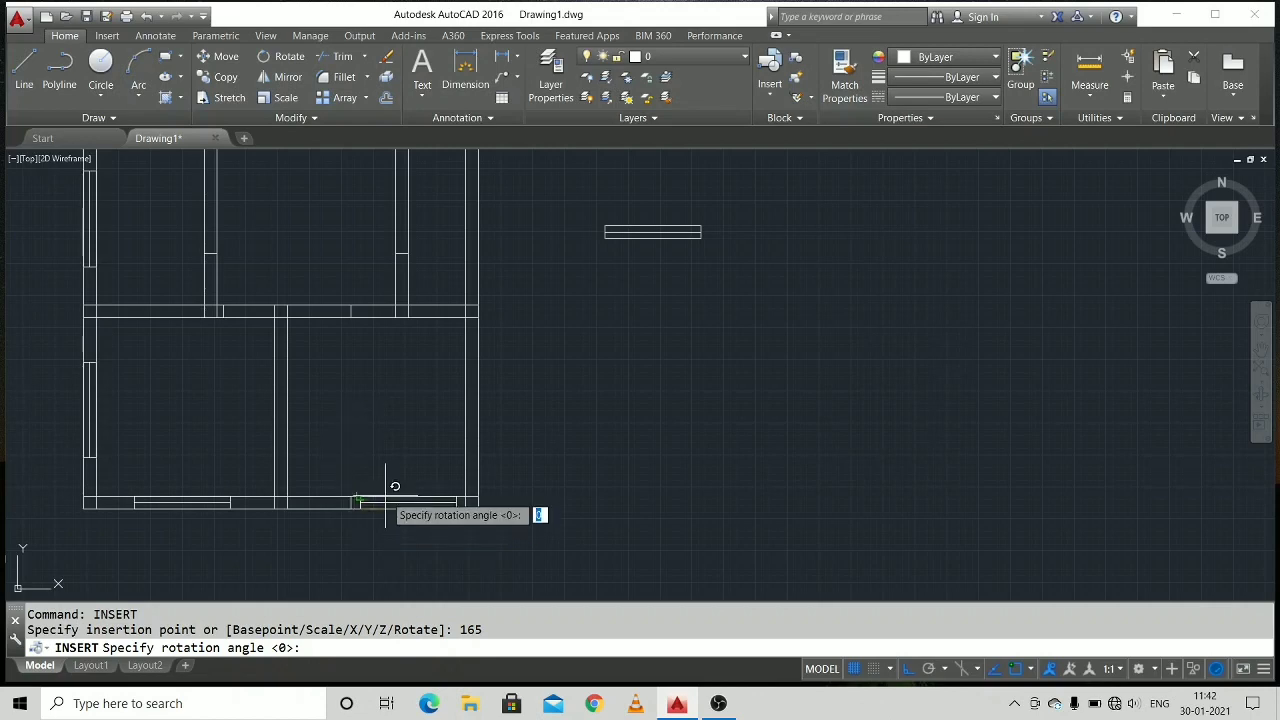
key("Return")
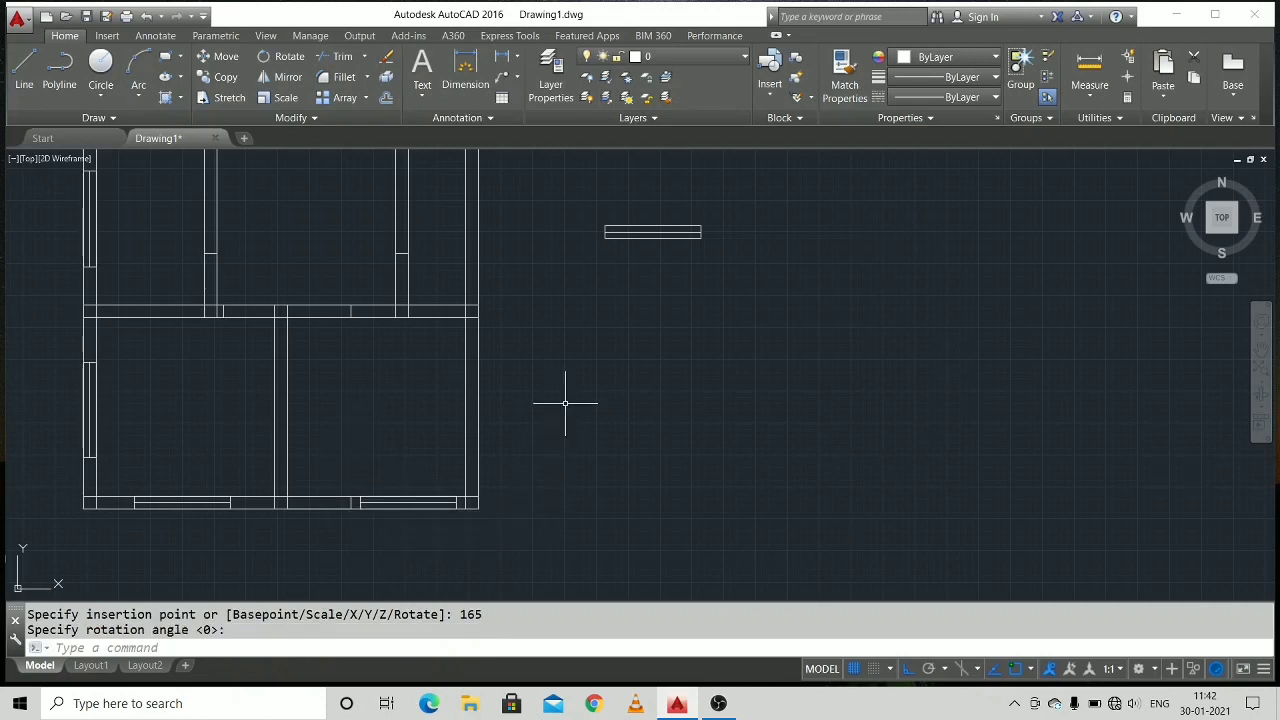
Move the spare W block beside the plan straight up, clear above the level of the top wall.
middle_click_drag(567, 395, 716, 470)
left_click(783, 301)
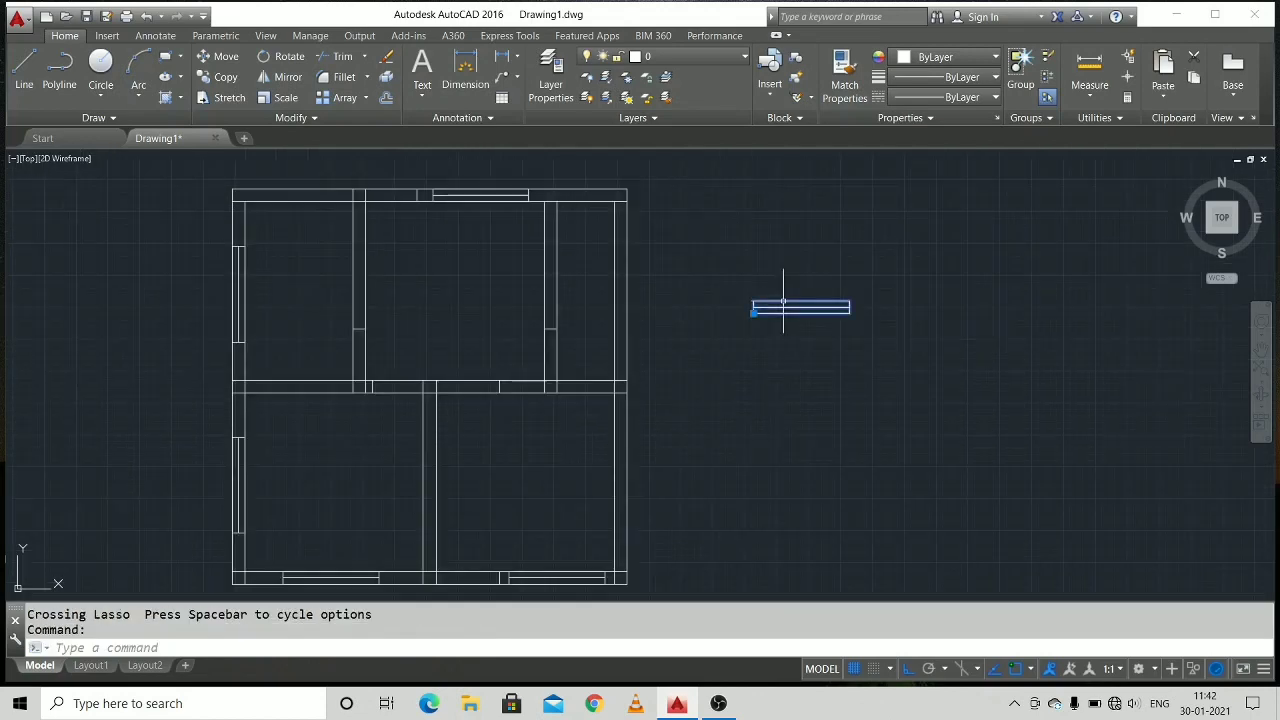
left_click(753, 312)
middle_click_drag(751, 163, 711, 426)
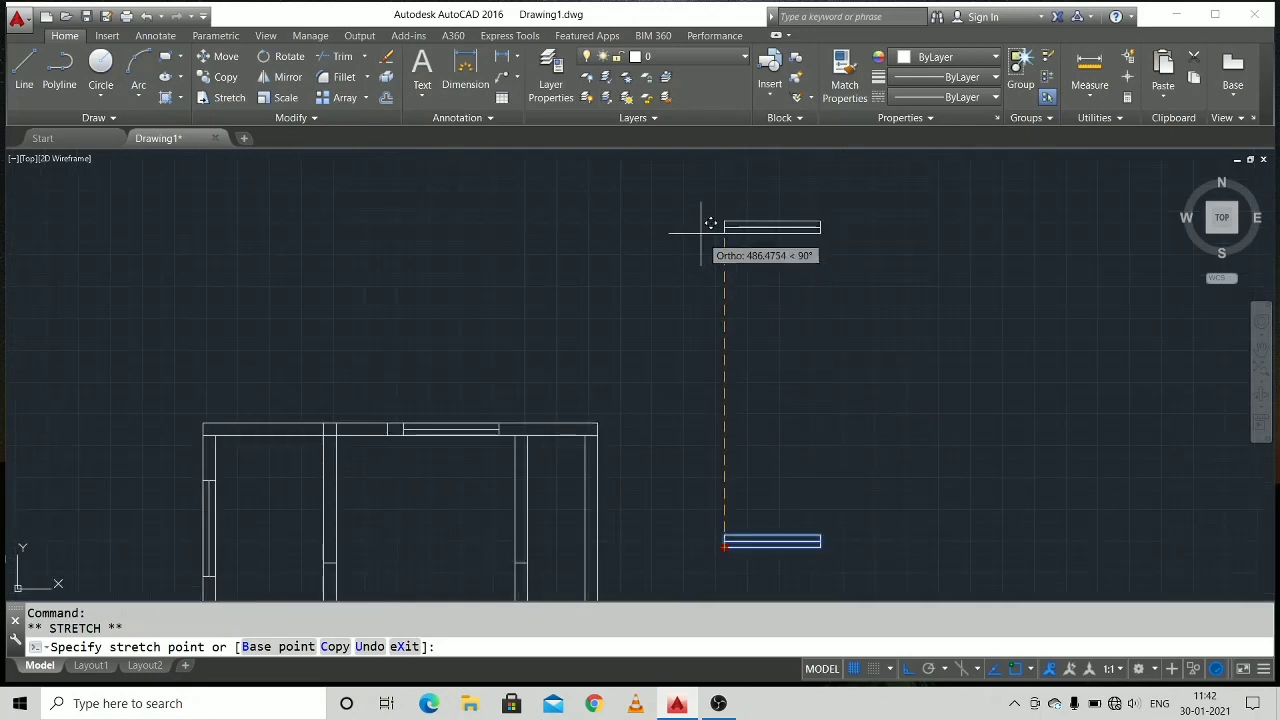
left_click(709, 291)
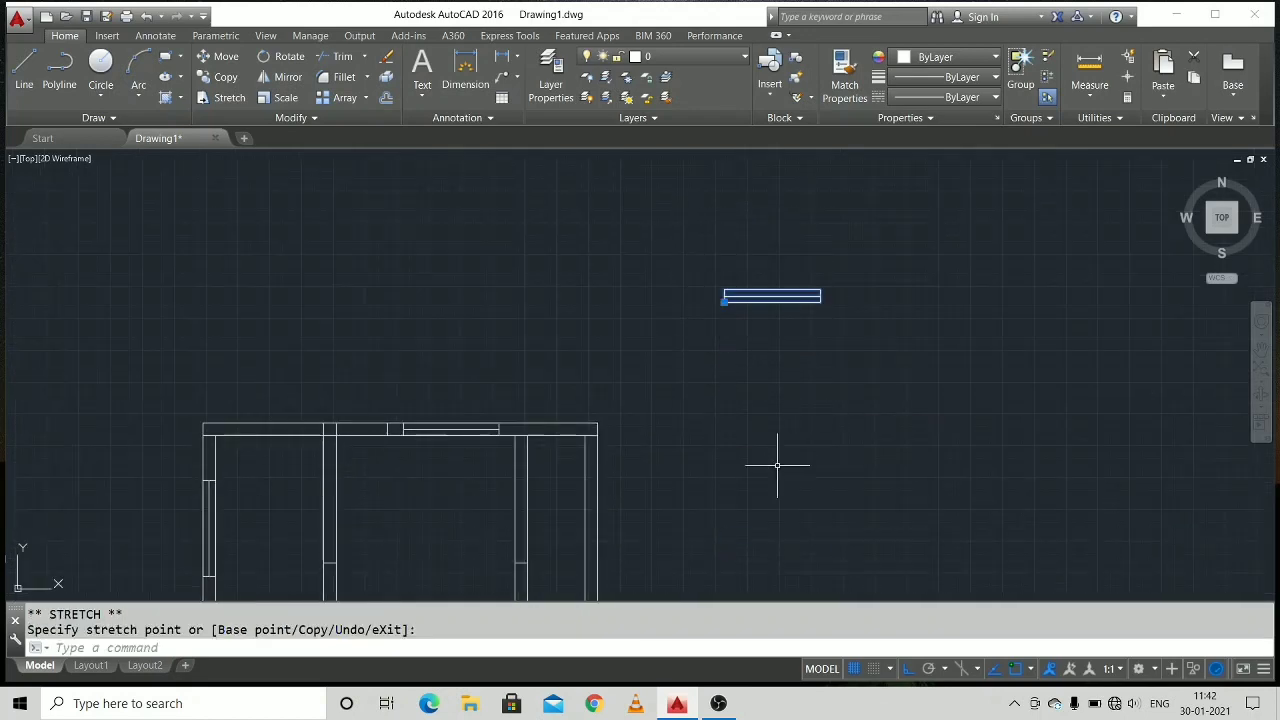
middle_click_drag(777, 469, 786, 274)
scroll(783, 307, "down", 4)
scroll(779, 298, "up", 3)
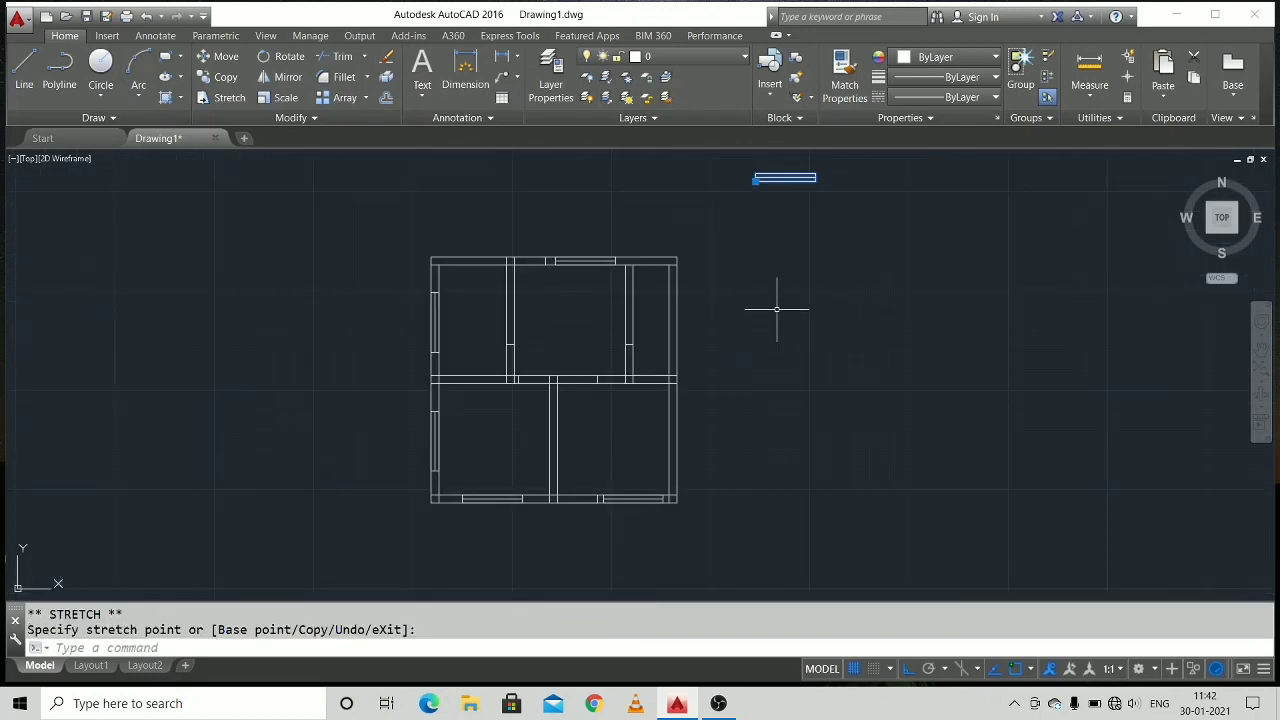
key("Escape")
key("Escape")
Trim the top wall's inner line between the left partition and the opening's jamb, using all objects as cutting edges.
middle_click_drag(706, 323, 674, 343)
scroll(743, 347, "up", 3)
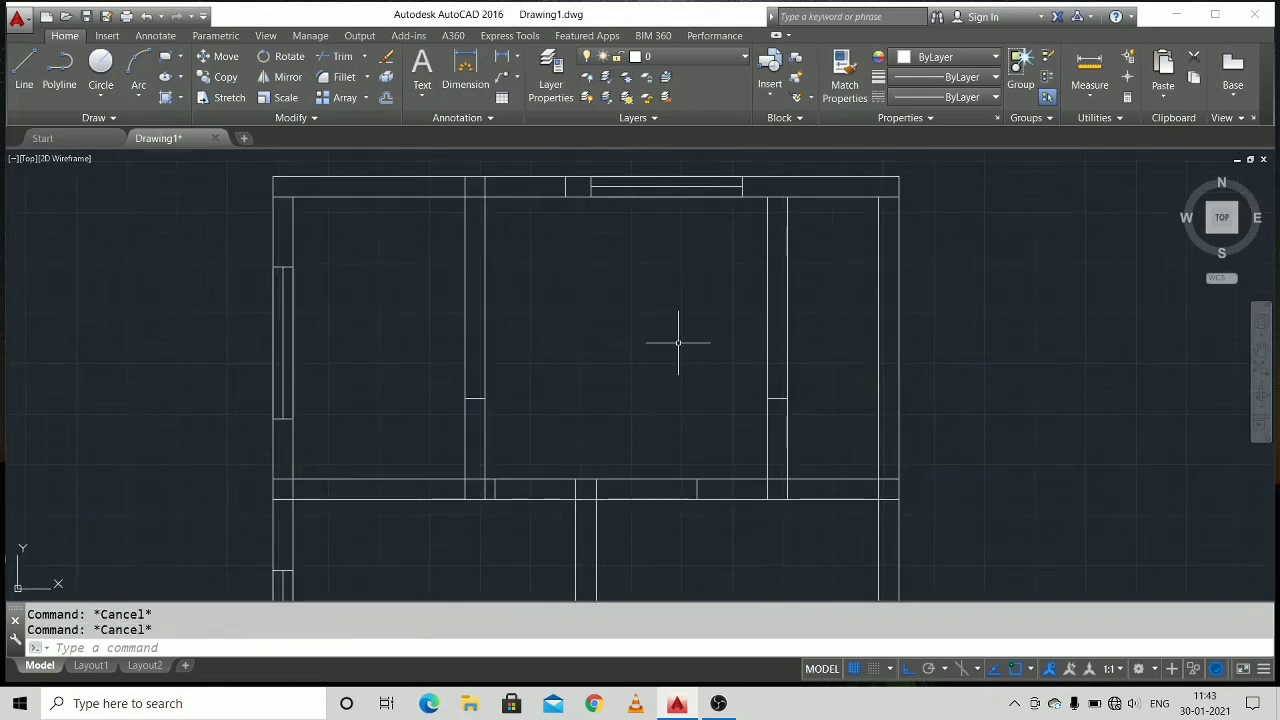
type("r")
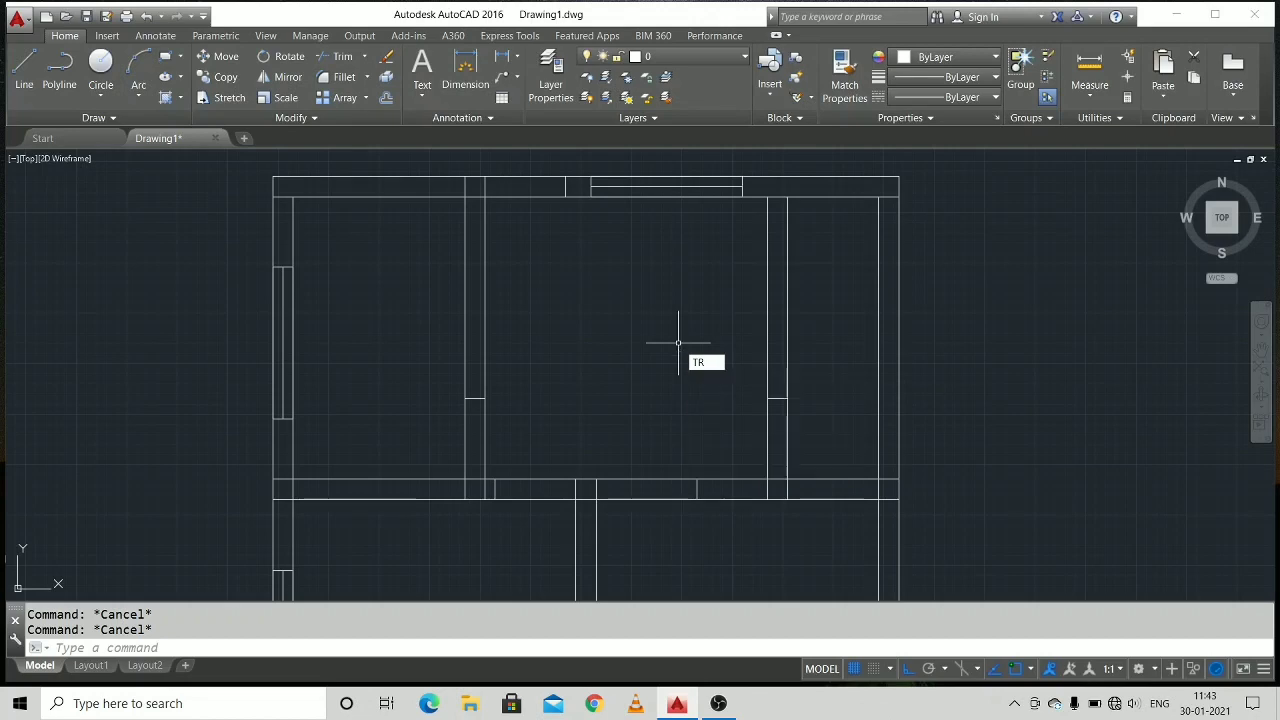
key("Return")
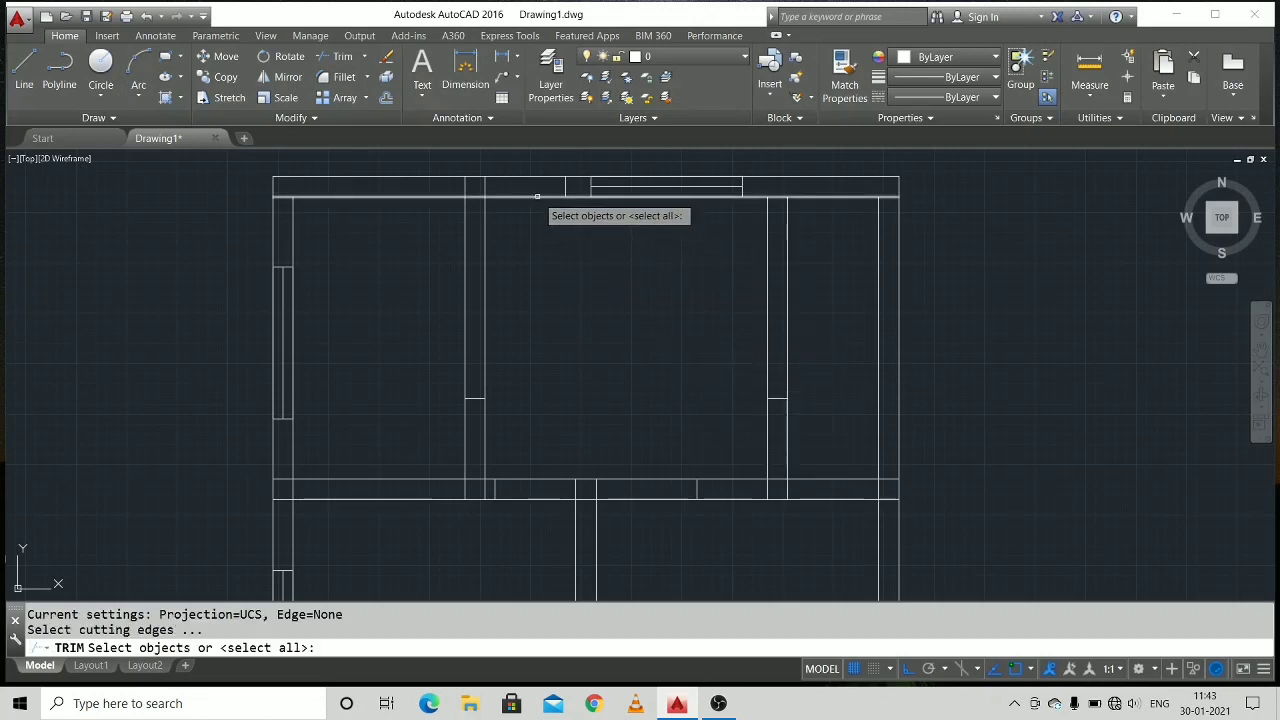
key("Return")
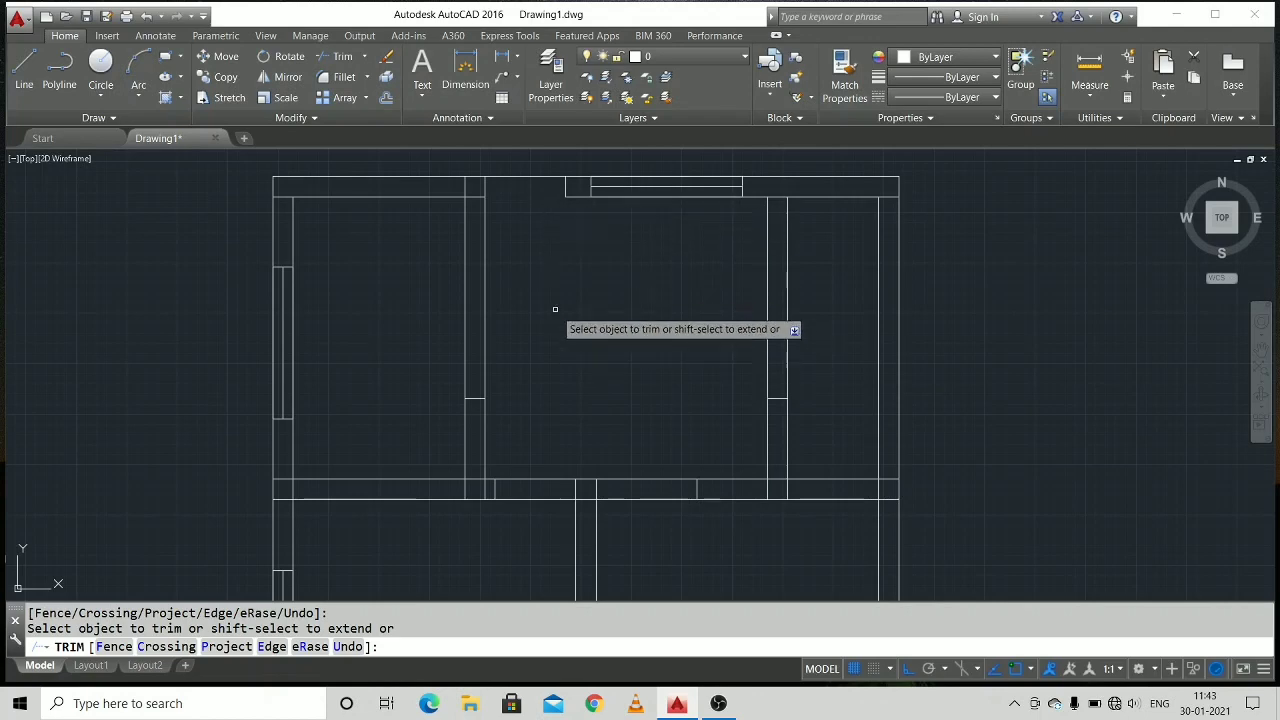
Trim both lines of the middle horizontal wall across the openings on either side of the lower partition.
middle_click_drag(570, 341, 559, 279)
middle_click_drag(581, 375, 561, 329)
left_click(596, 372)
left_click(595, 390)
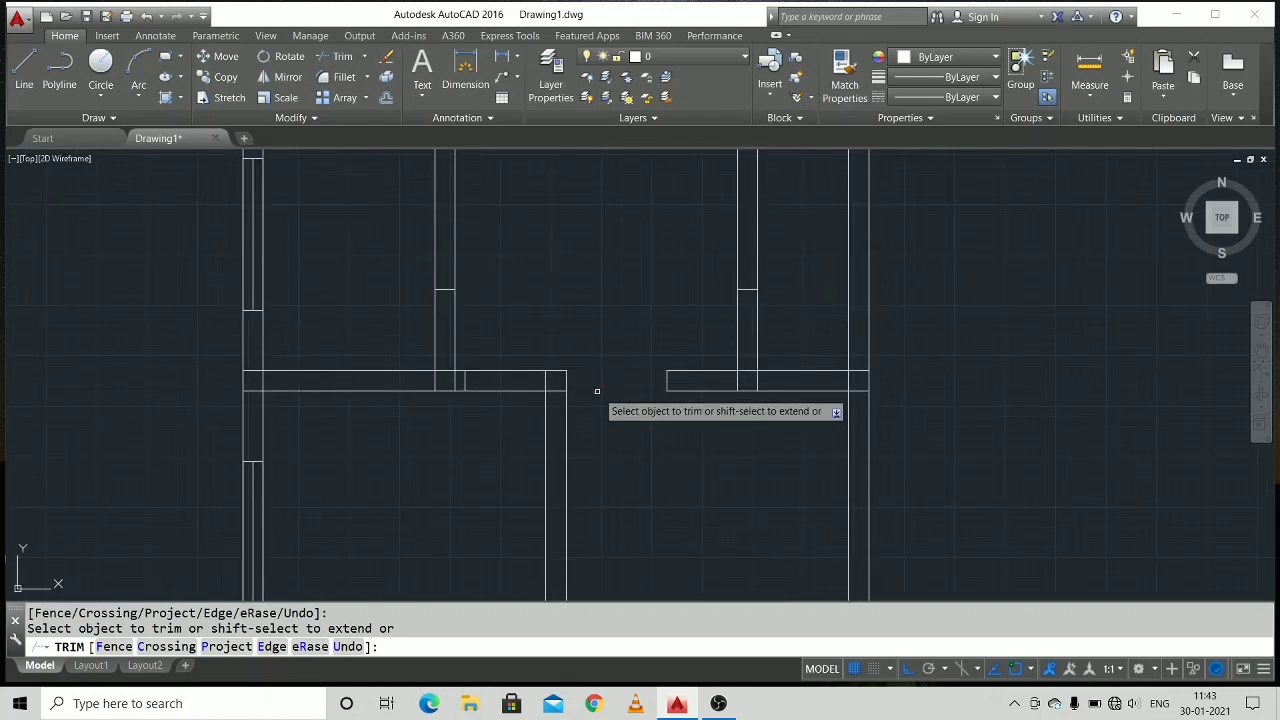
middle_click_drag(616, 460, 566, 360)
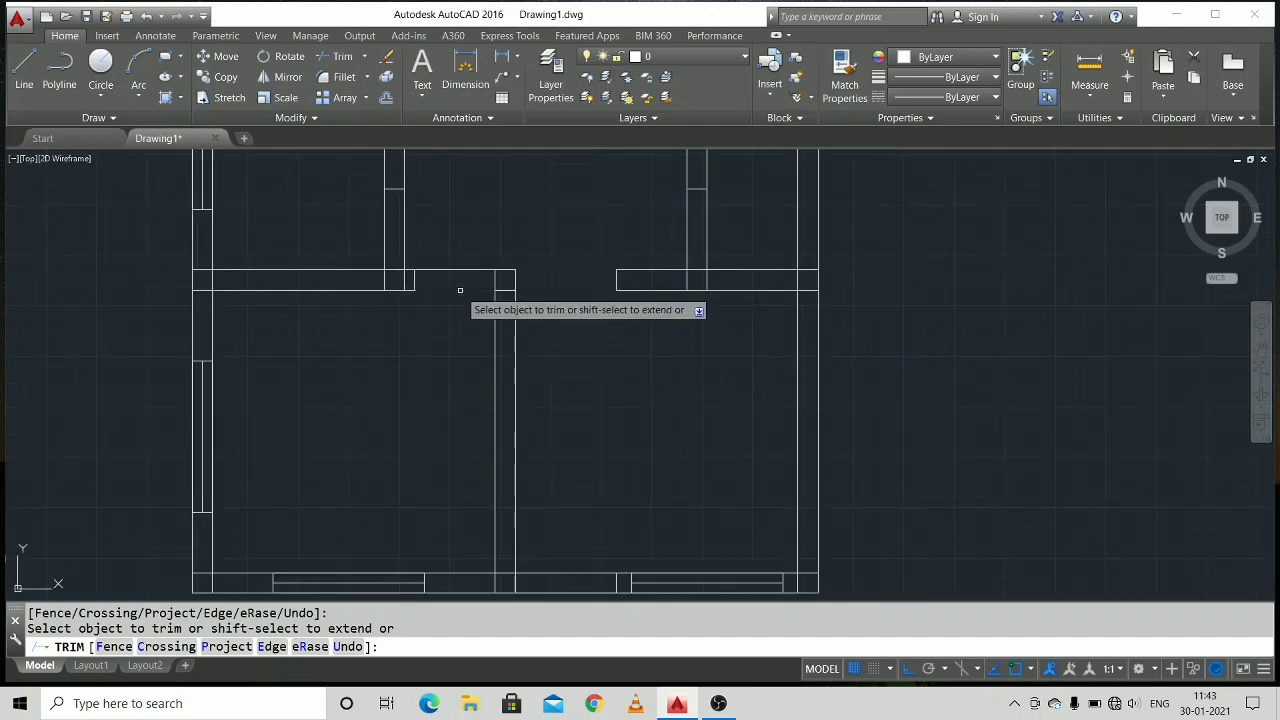
scroll(414, 335, "up", 2)
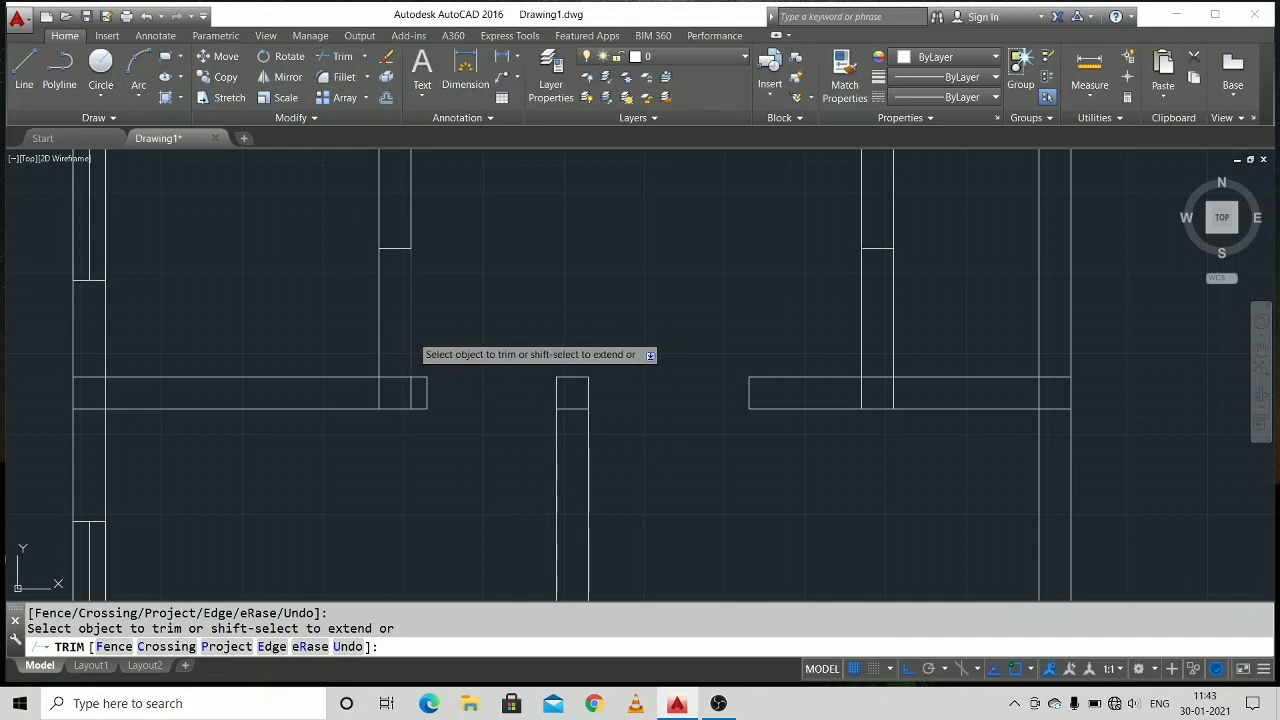
Trim both lines of the two upper partitions across their door openings just above the middle horizontal wall.
middle_click_drag(417, 323, 457, 411)
scroll(457, 411, "down", 2)
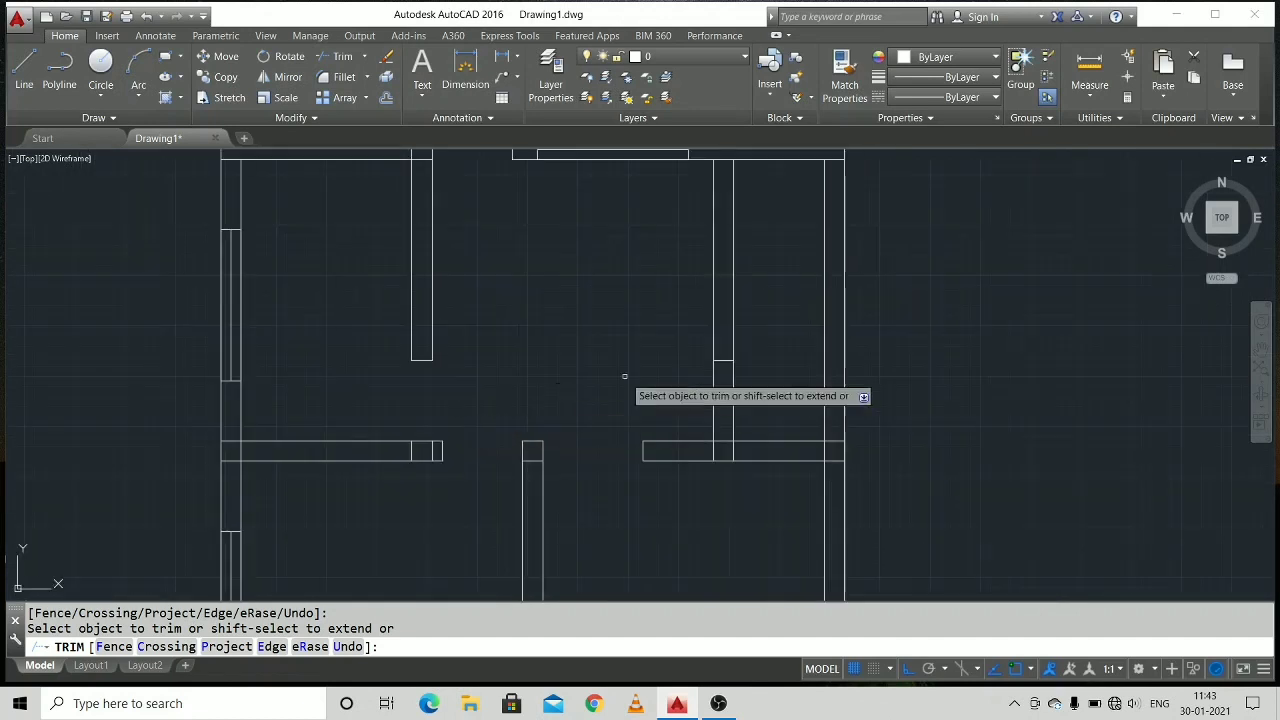
left_click(714, 400)
scroll(690, 430, "down", 2)
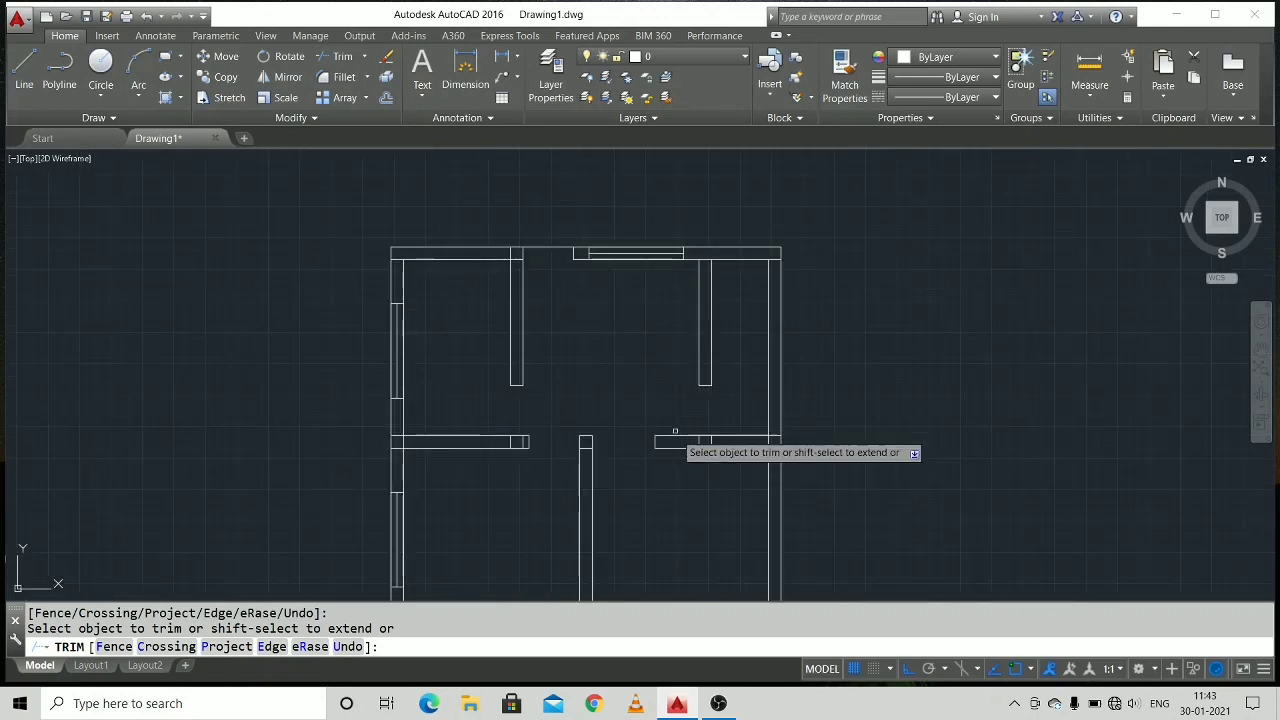
Trim the overlapping line ends at the left outer wall's upper corner and its junction with the middle horizontal wall.
middle_click_drag(680, 440, 665, 360)
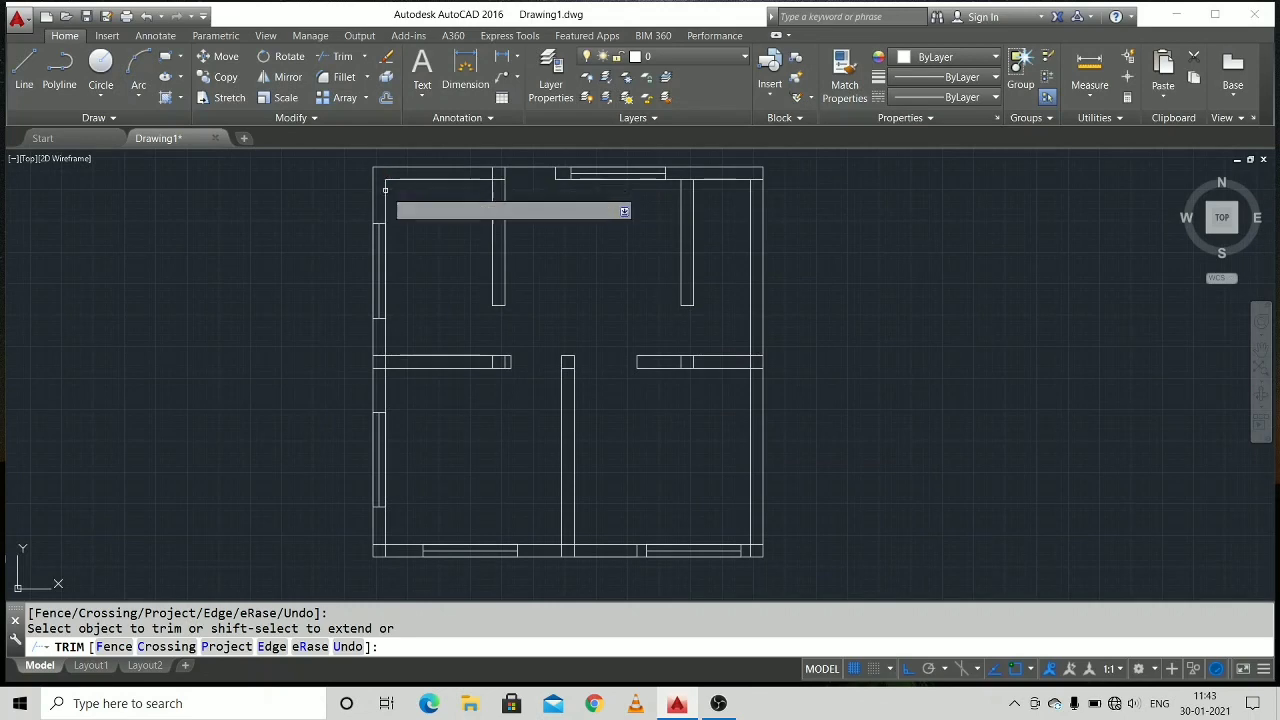
scroll(445, 457, "up", 2)
left_click(341, 296)
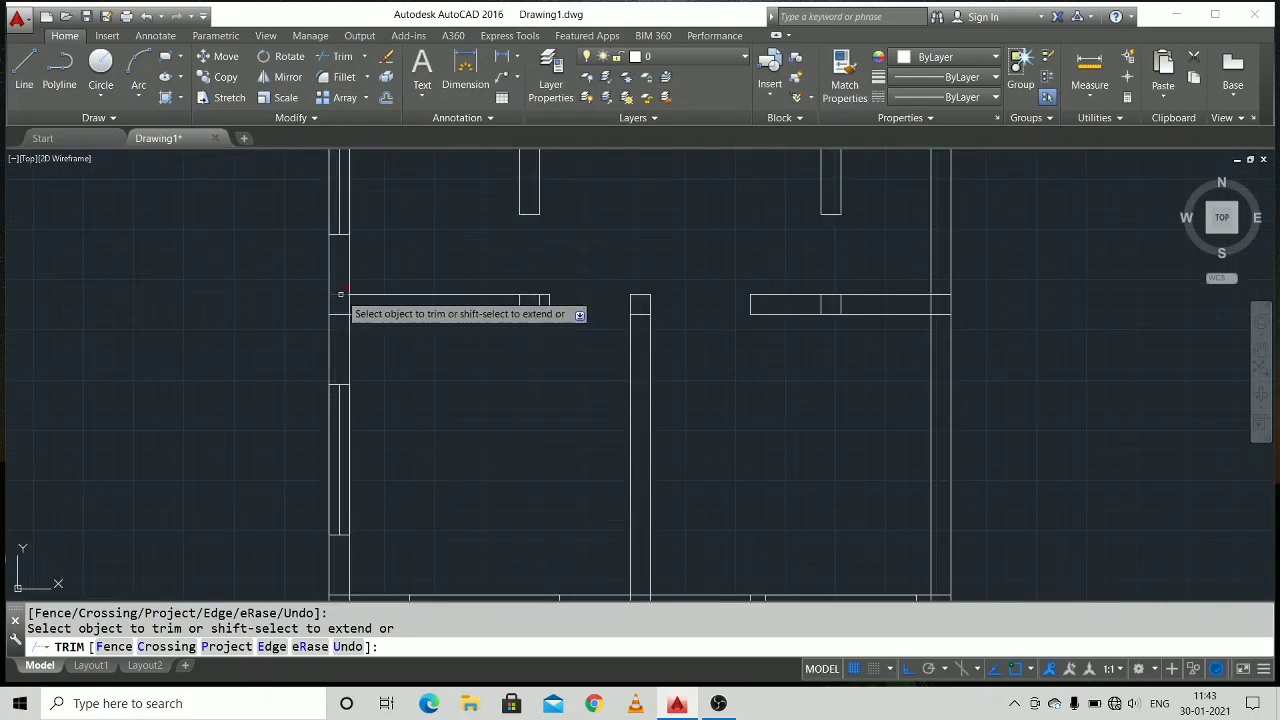
left_click(344, 313)
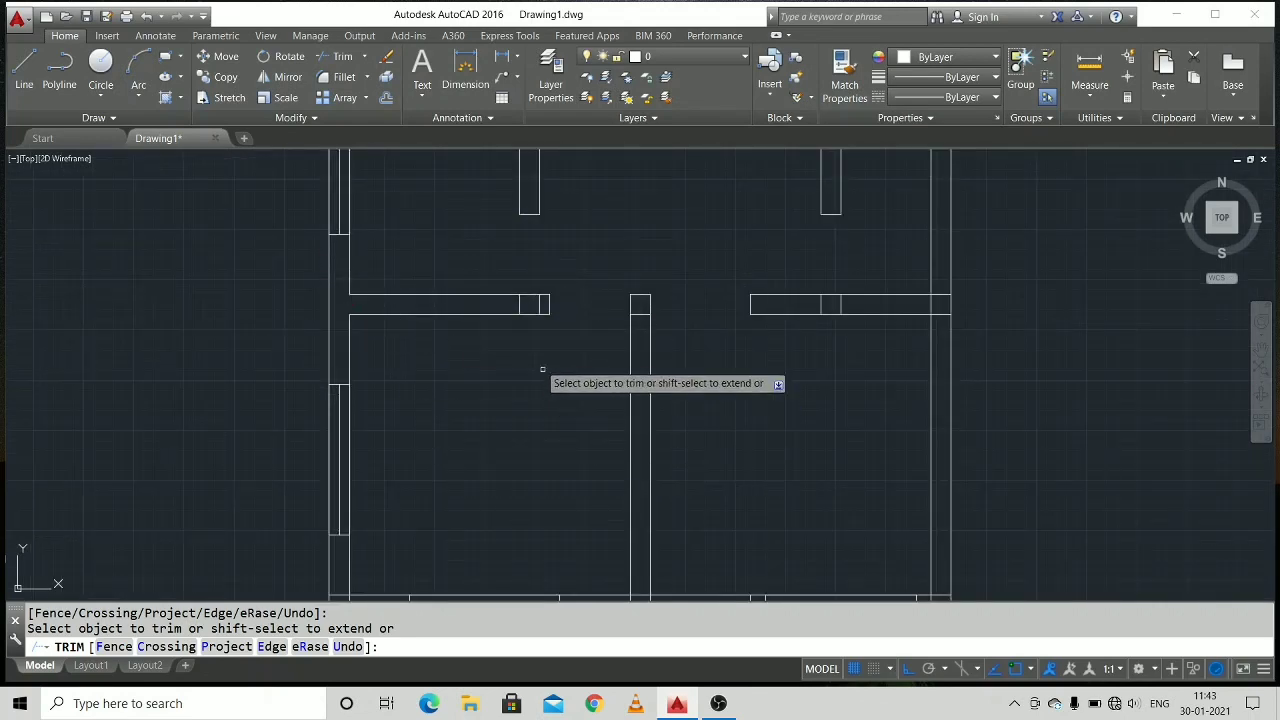
Trim the bottom wall's overlaps at the lower-left corner and the lower partition, and its inner line across the opening beside that partition.
middle_click_drag(525, 450, 524, 268)
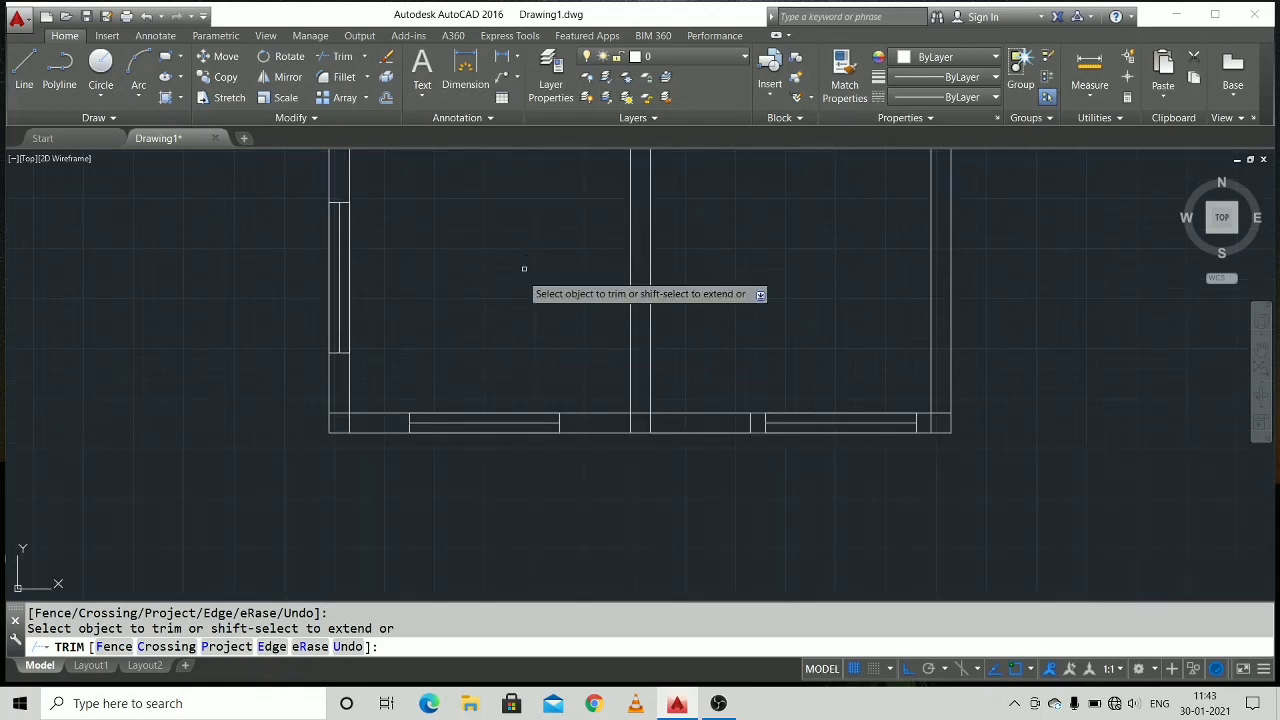
left_click(339, 412)
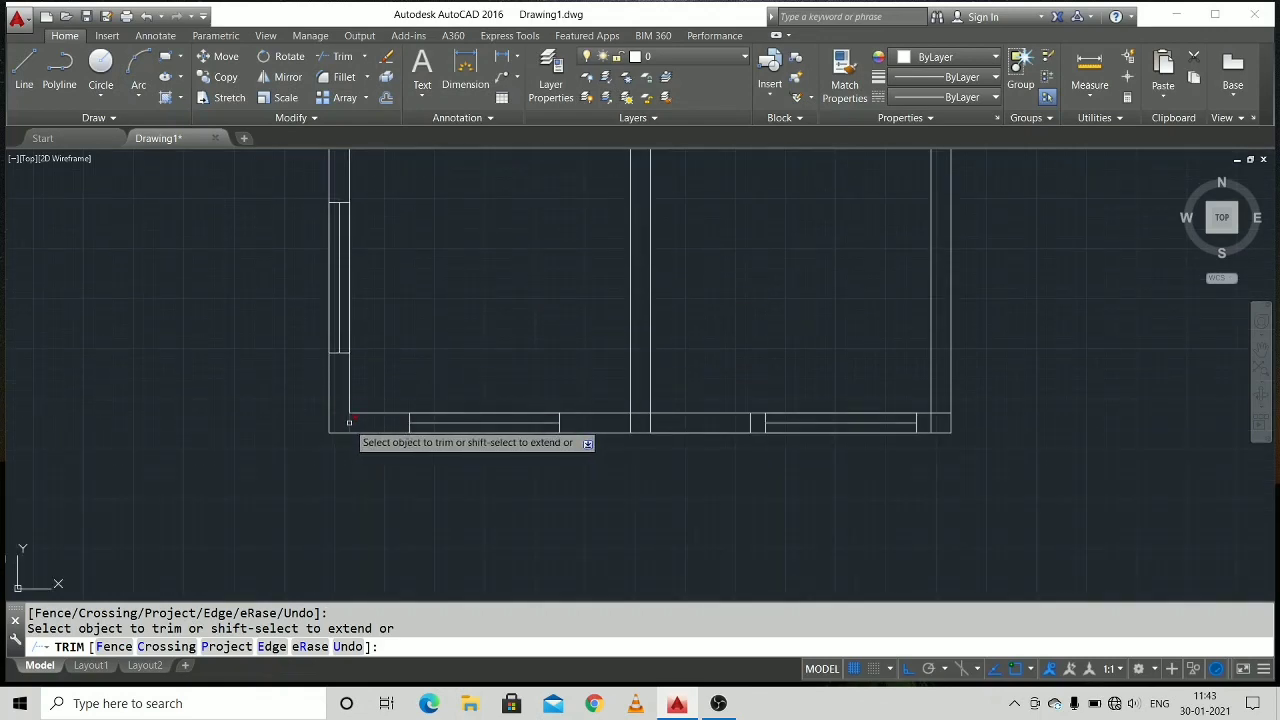
left_click(629, 423)
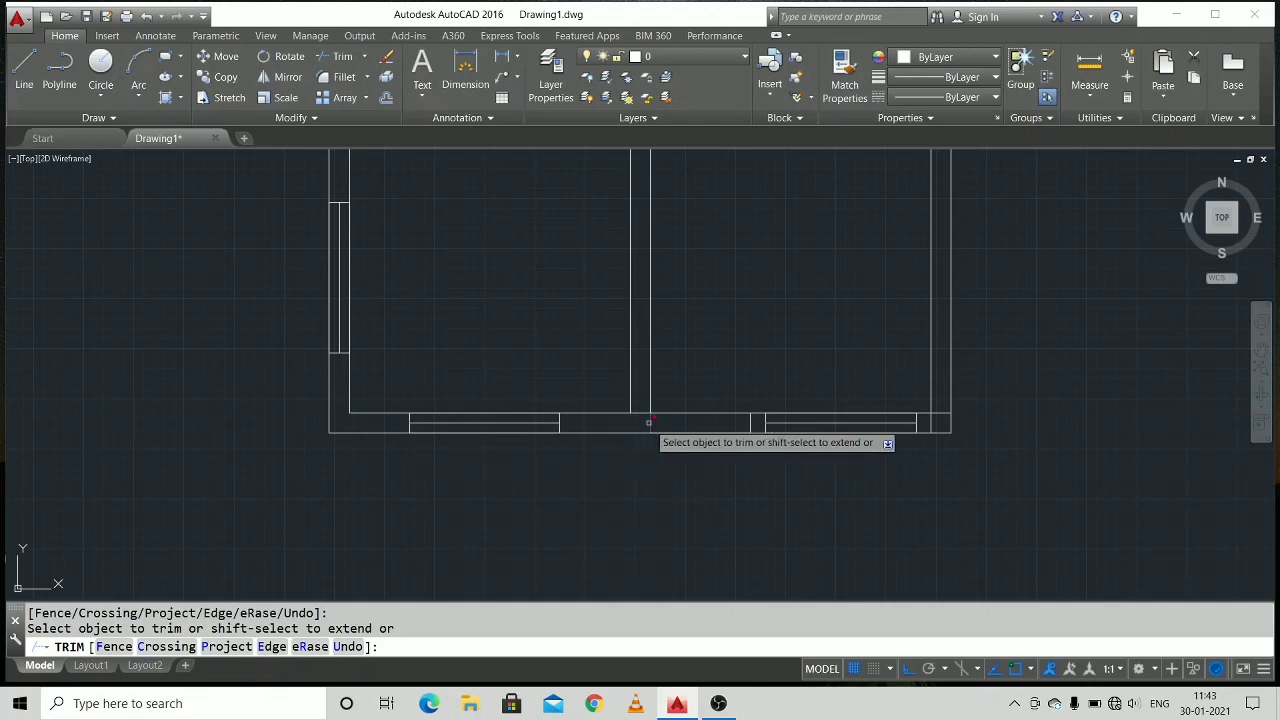
middle_click_drag(737, 417, 537, 459)
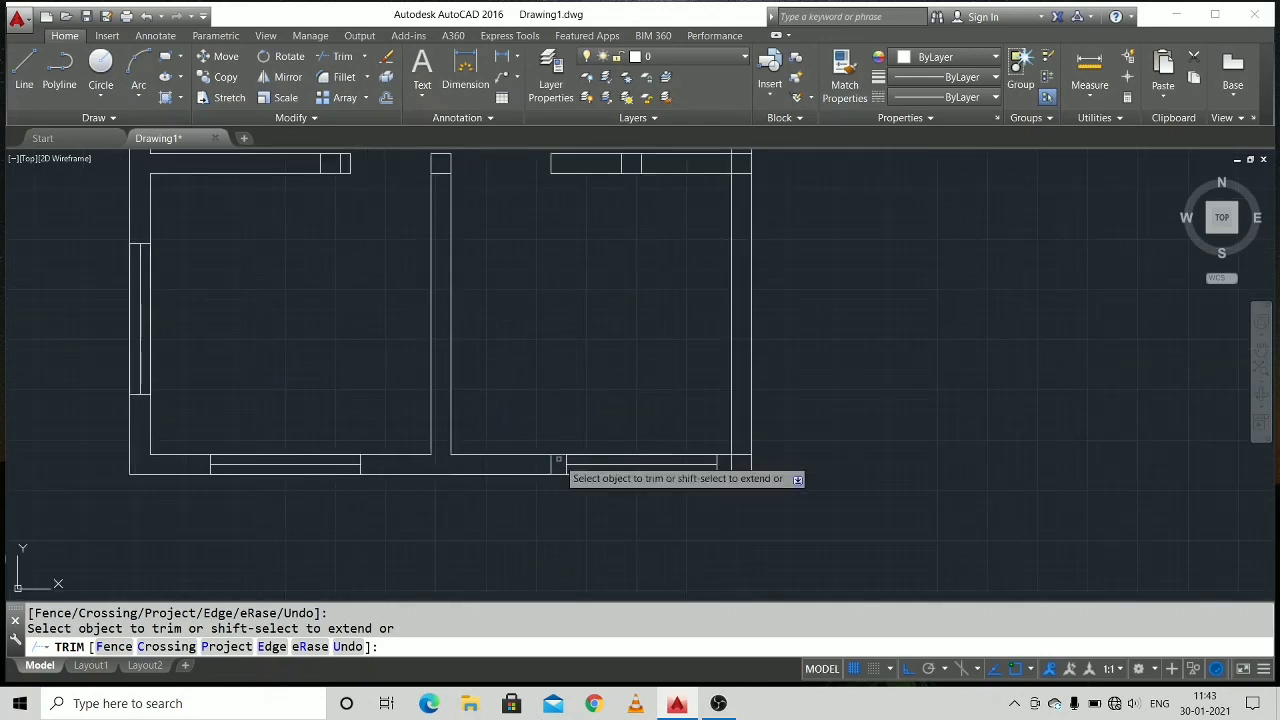
left_click(514, 453)
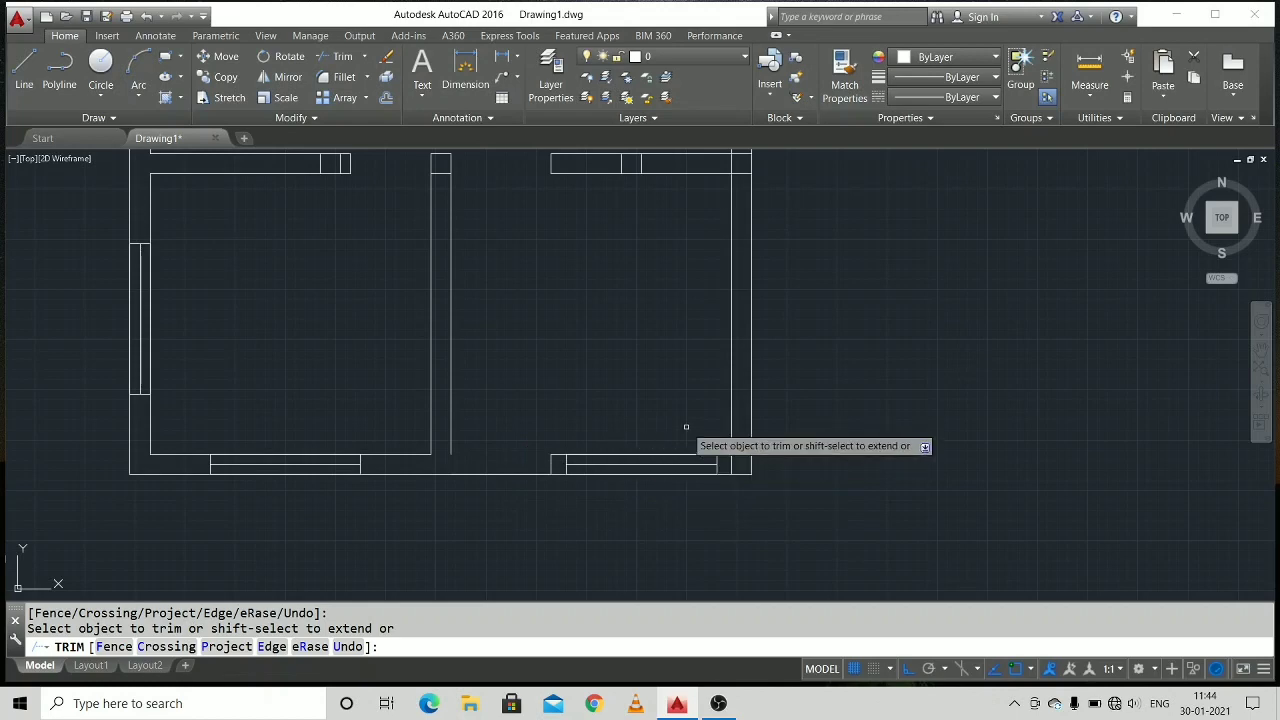
Trim the overlapping lines along the right outer wall at both corners and at its junction with the middle horizontal wall.
middle_click_drag(752, 446, 652, 491)
left_click(640, 498)
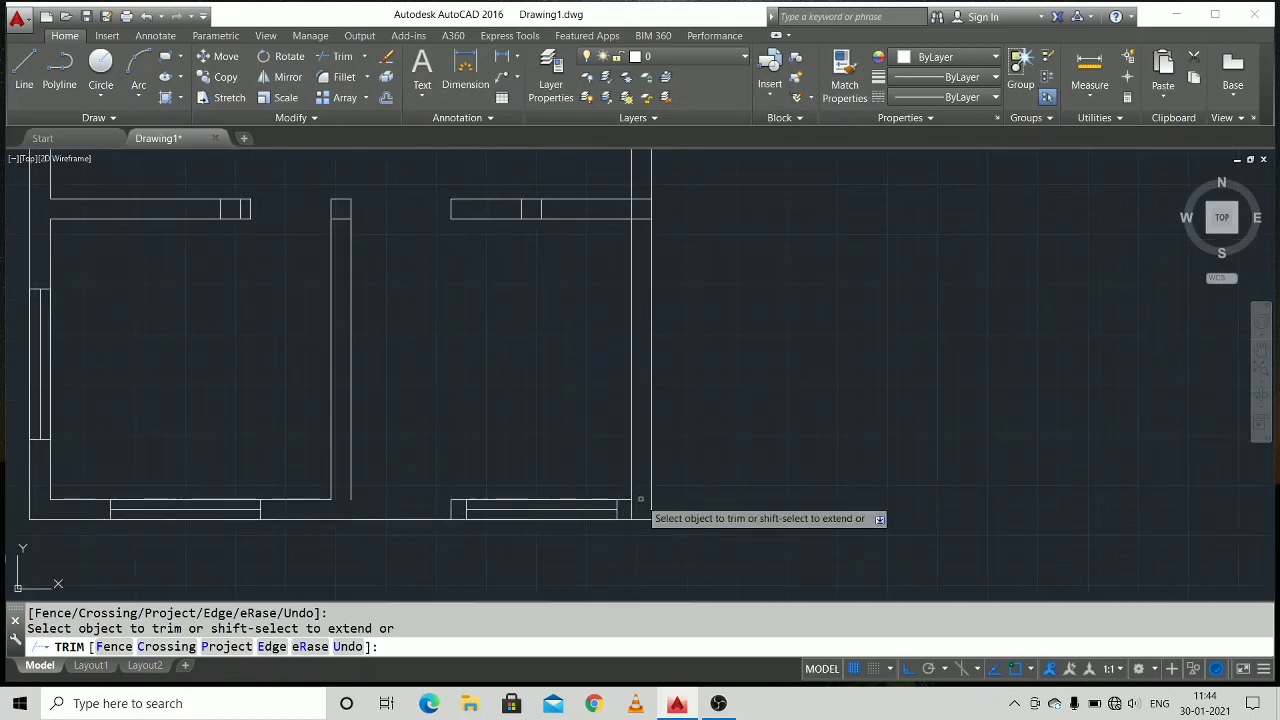
left_click(629, 511)
left_click(636, 217)
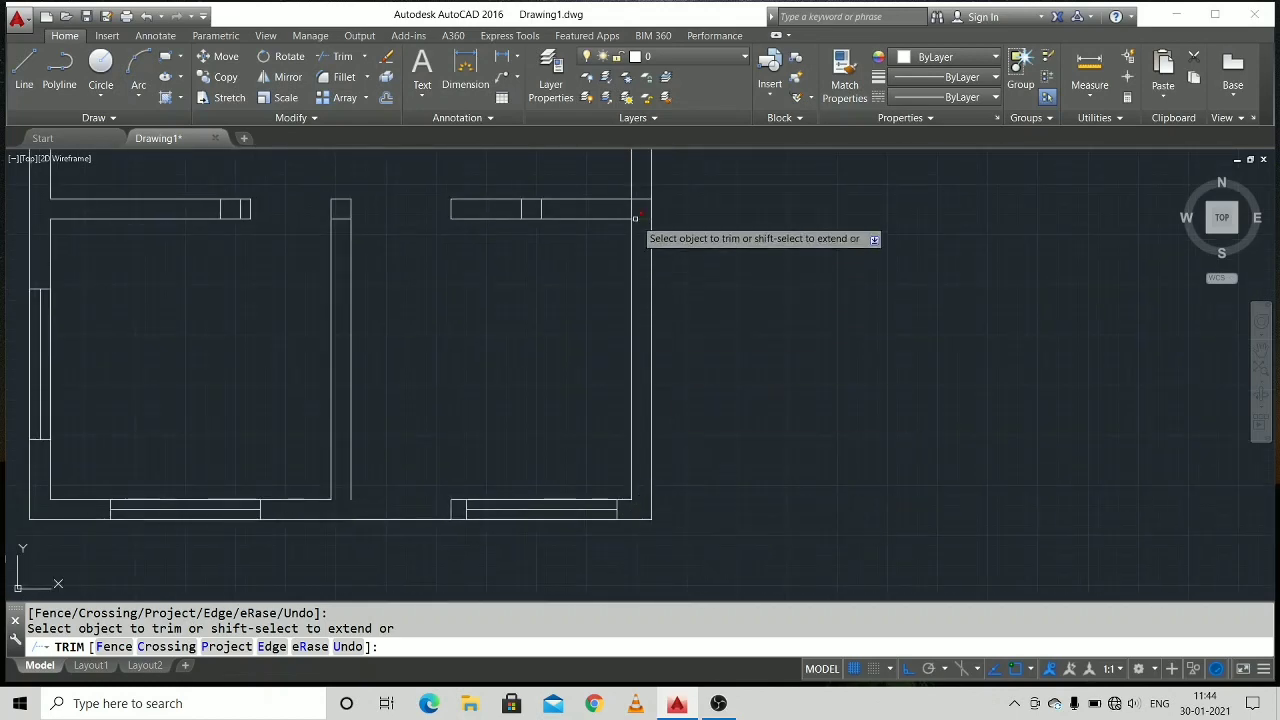
left_click(632, 208)
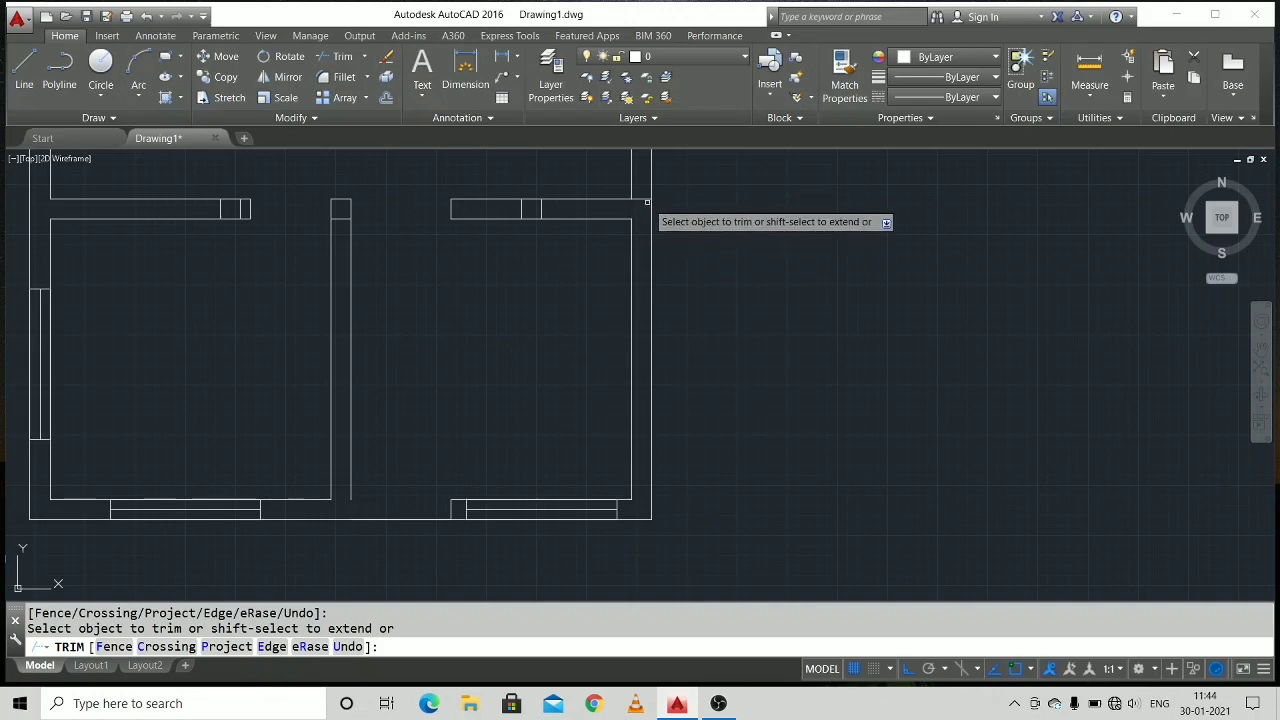
scroll(655, 265, "down", 3)
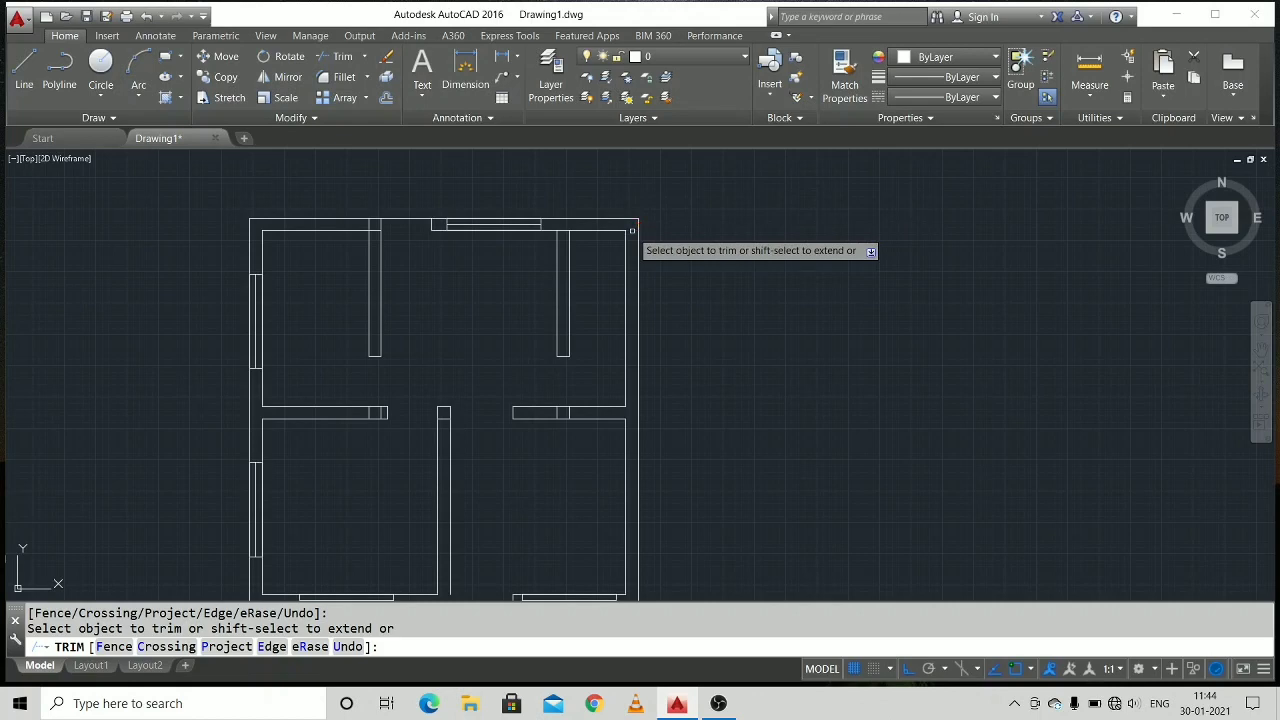
key("Escape")
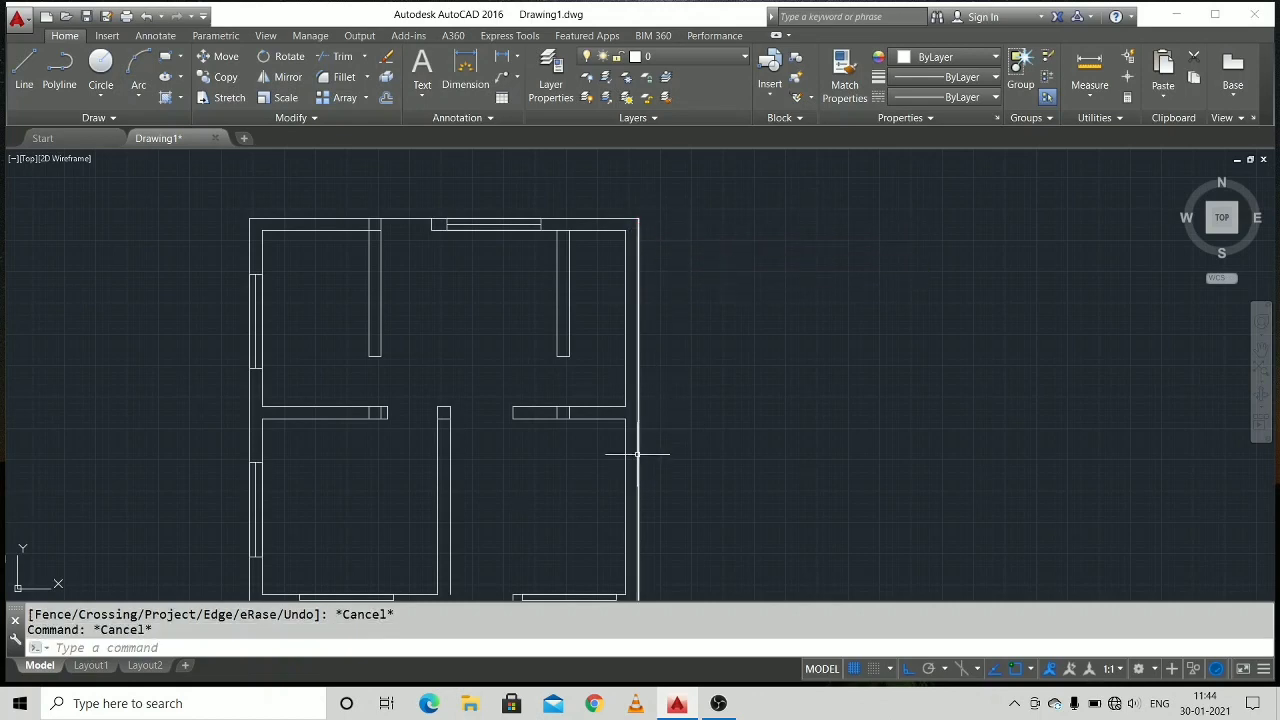
Draw a 20-long vertical line from the lower end of the lower partition's right-hand line down to the outer bottom line.
middle_click_drag(637, 454, 681, 274)
left_click(24, 70)
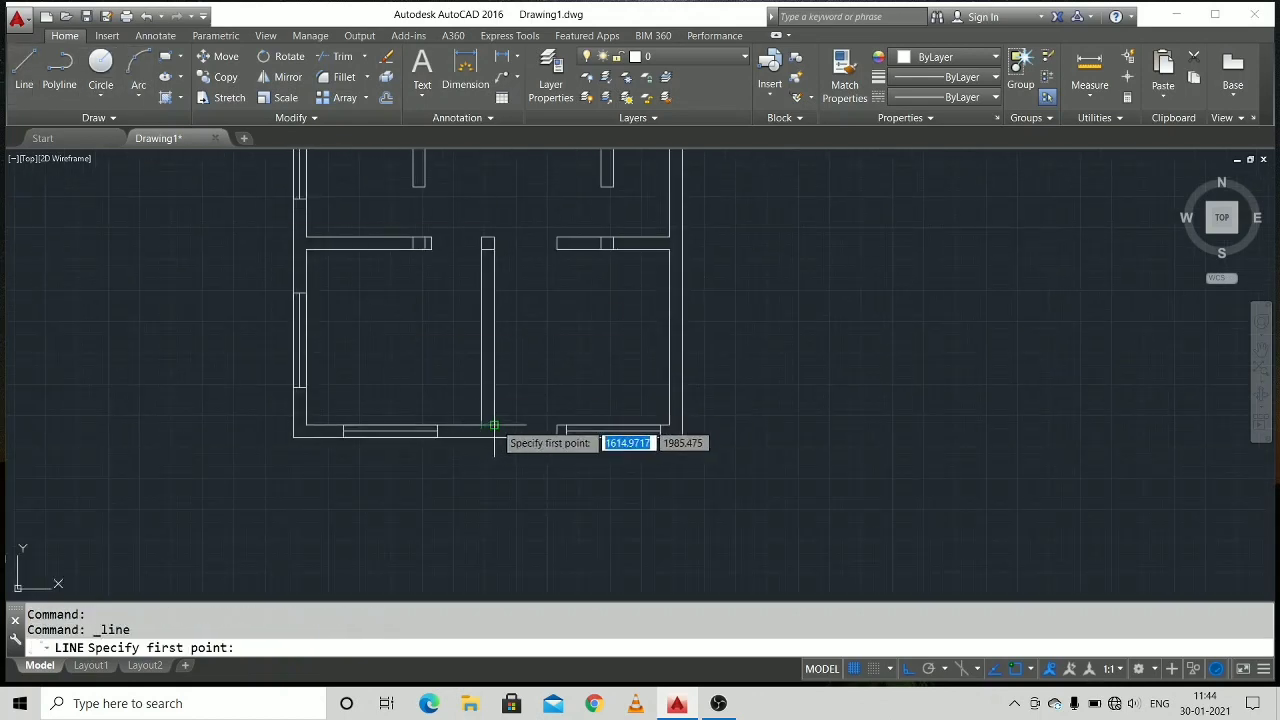
left_click(494, 426)
type("0")
key("Return")
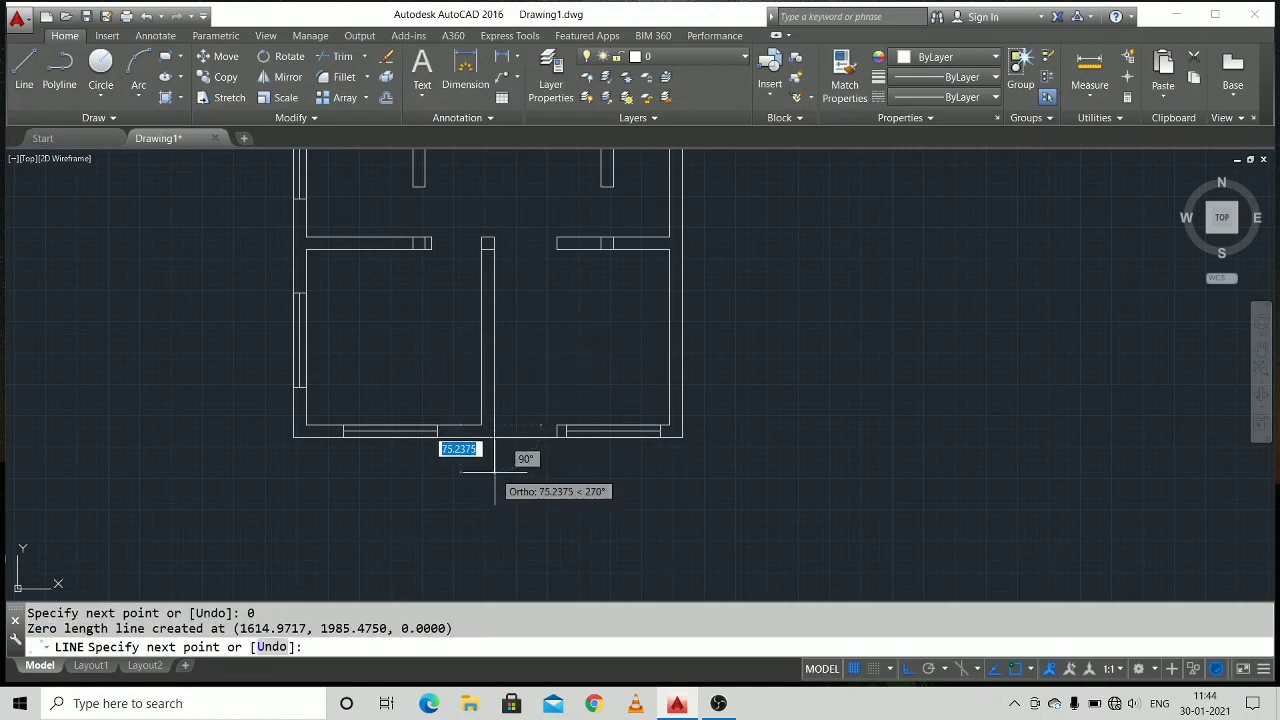
type("20")
key("Return")
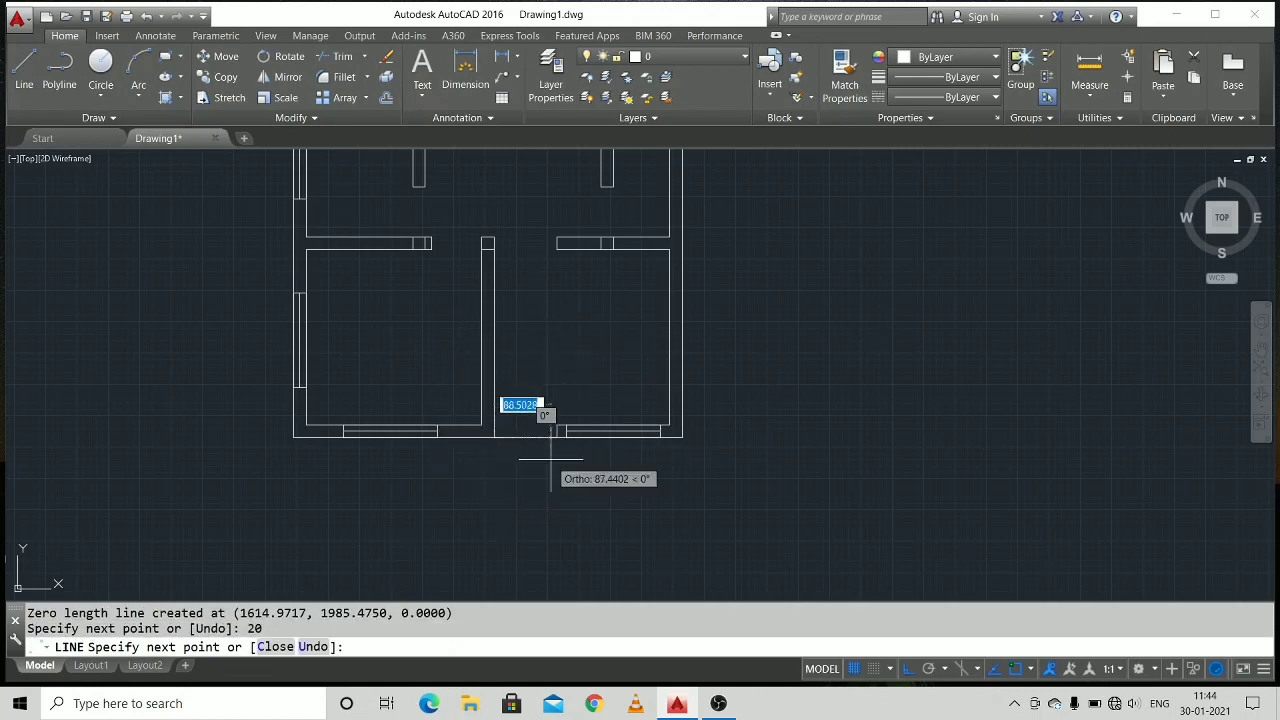
right_click(552, 463)
left_click(590, 489)
middle_click_drag(543, 334, 500, 318)
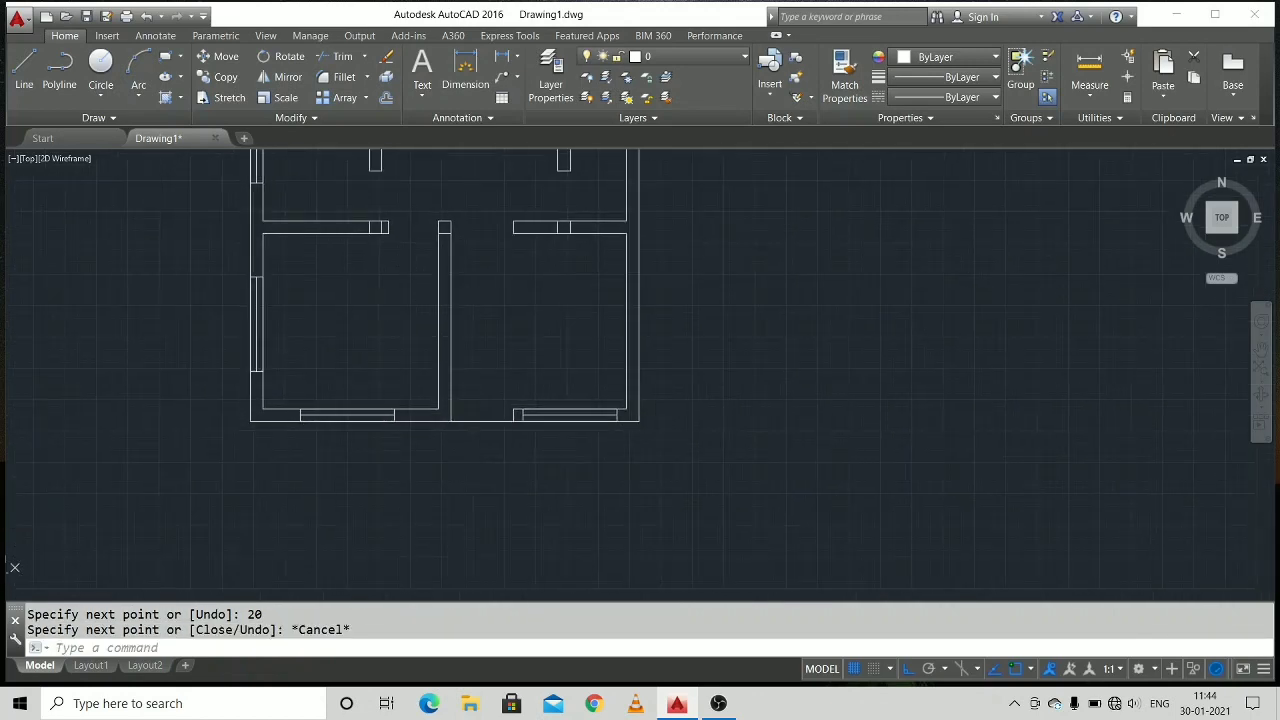
middle_click_drag(607, 295, 503, 455)
middle_click_drag(365, 279, 384, 315)
scroll(411, 300, "up", 4)
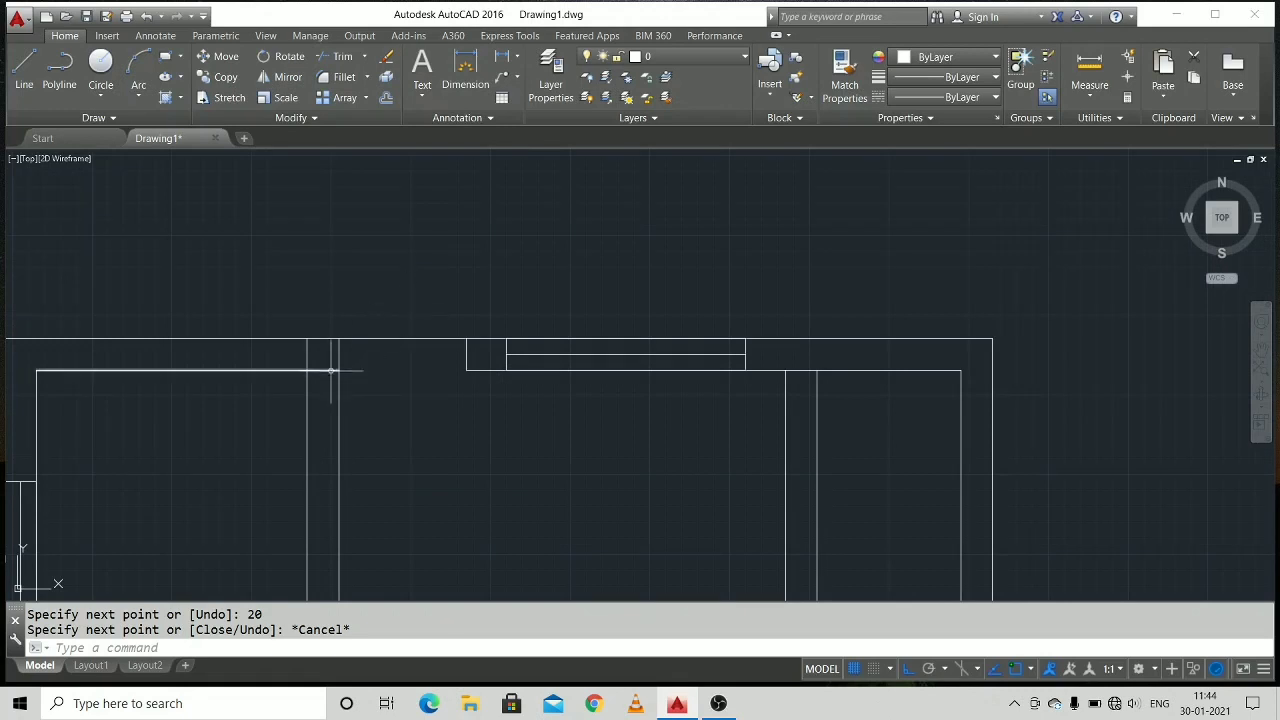
Trim the top wall's inner line where it crosses the upper-left partition.
mouse_move(427, 373)
middle_mouse_down()
mouse_move(469, 397)
mouse_move(477, 363)
middle_mouse_up()
right_click(480, 366)
mouse_move(600, 391)
left_click(728, 407)
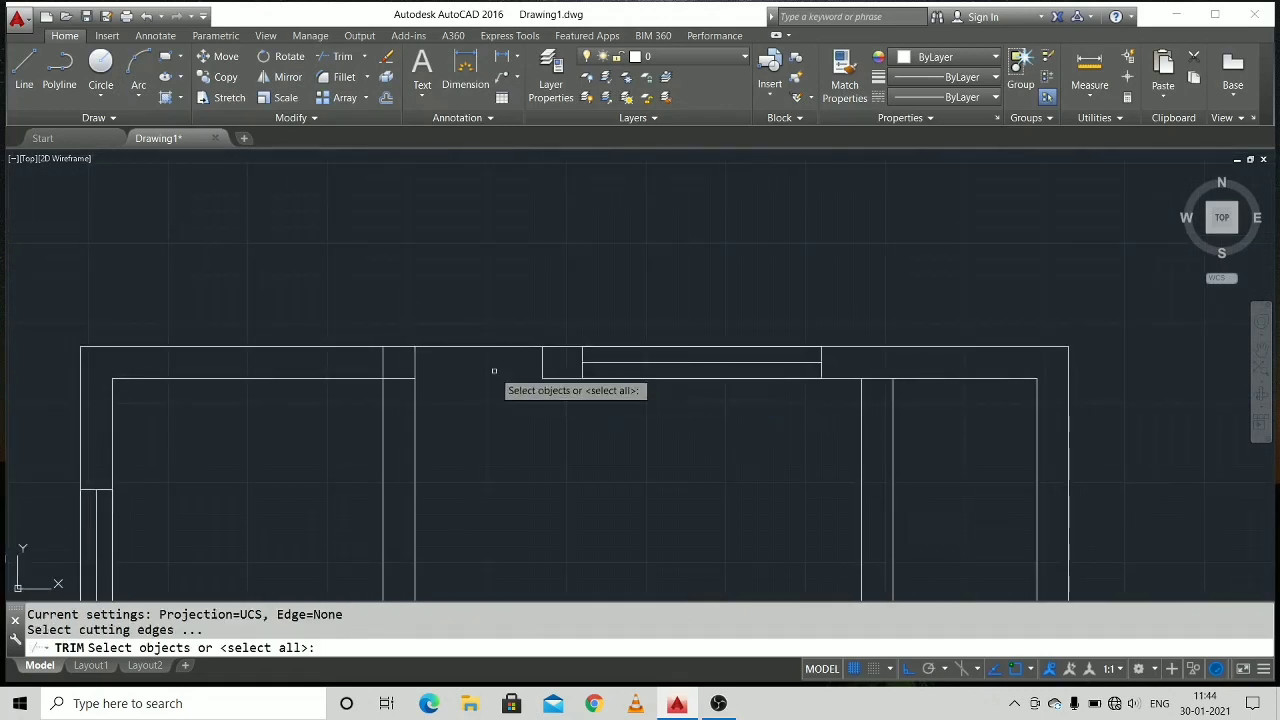
key("Return")
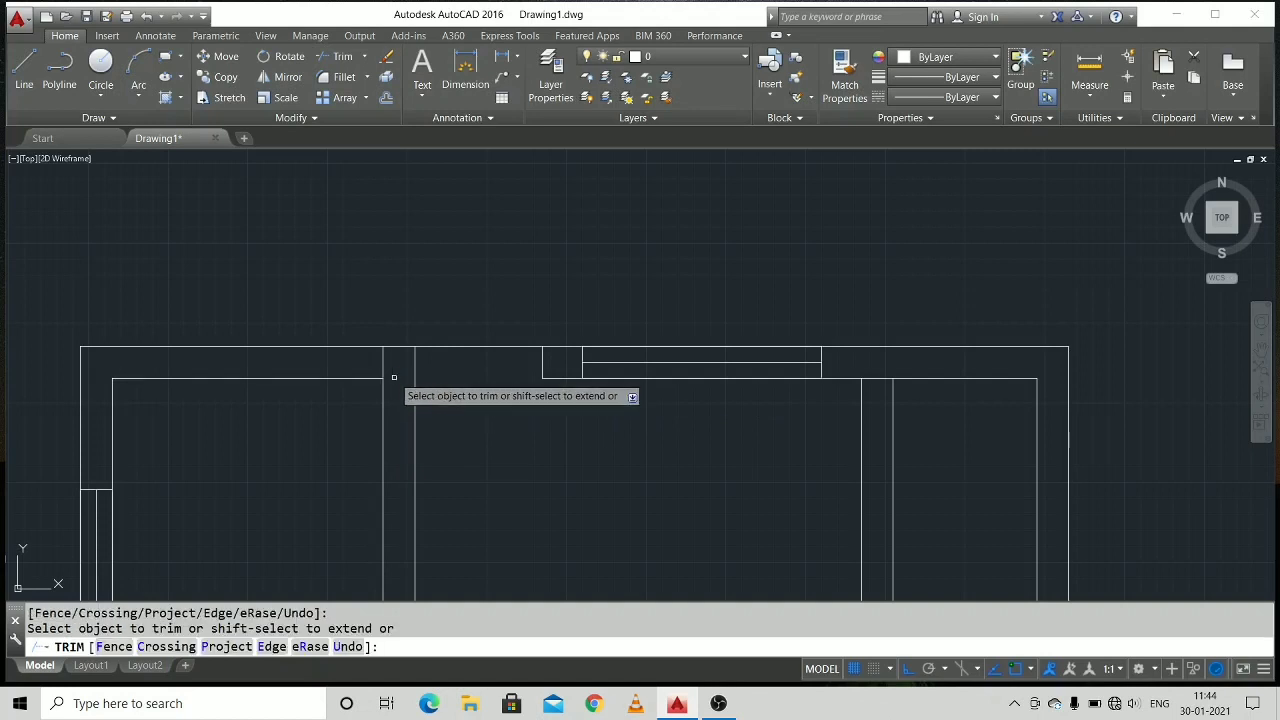
scroll(447, 431, "down", 4)
scroll(456, 432, "up", 5)
key("Escape")
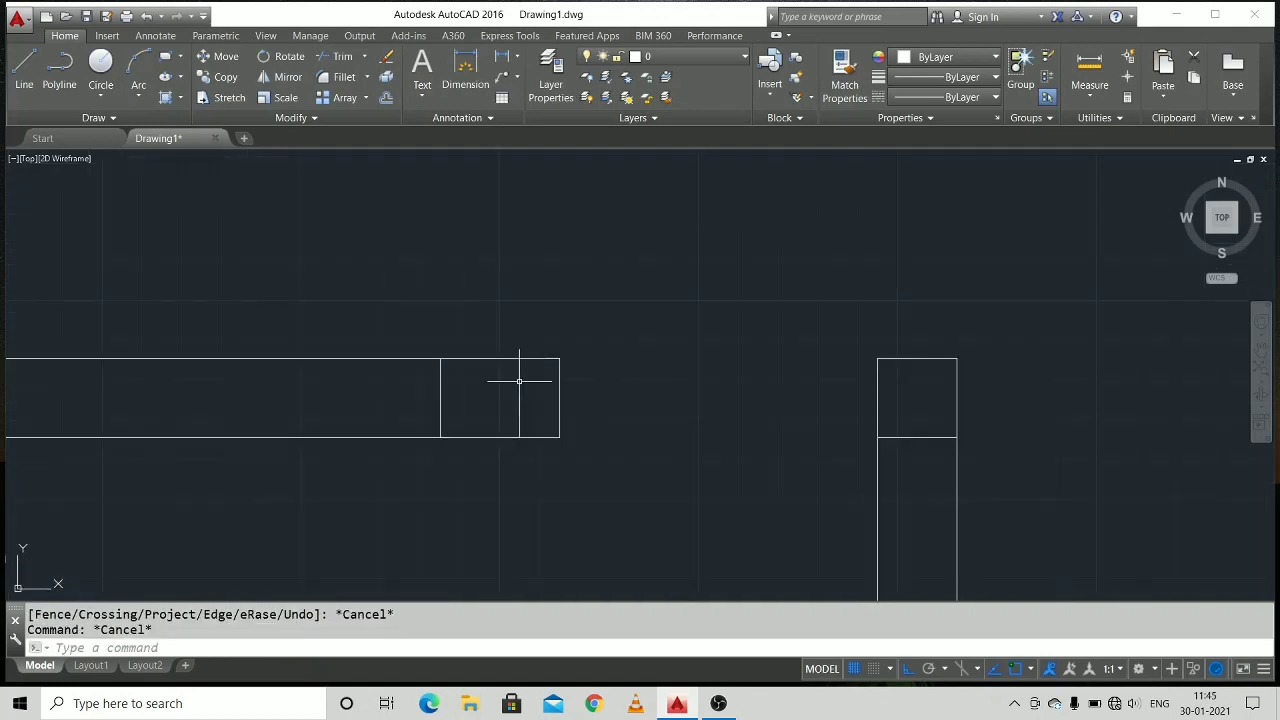
Erase the leftover cross lines inside both middle horizontal wall stubs and the one near the upper end of the lower partition.
left_click(519, 370)
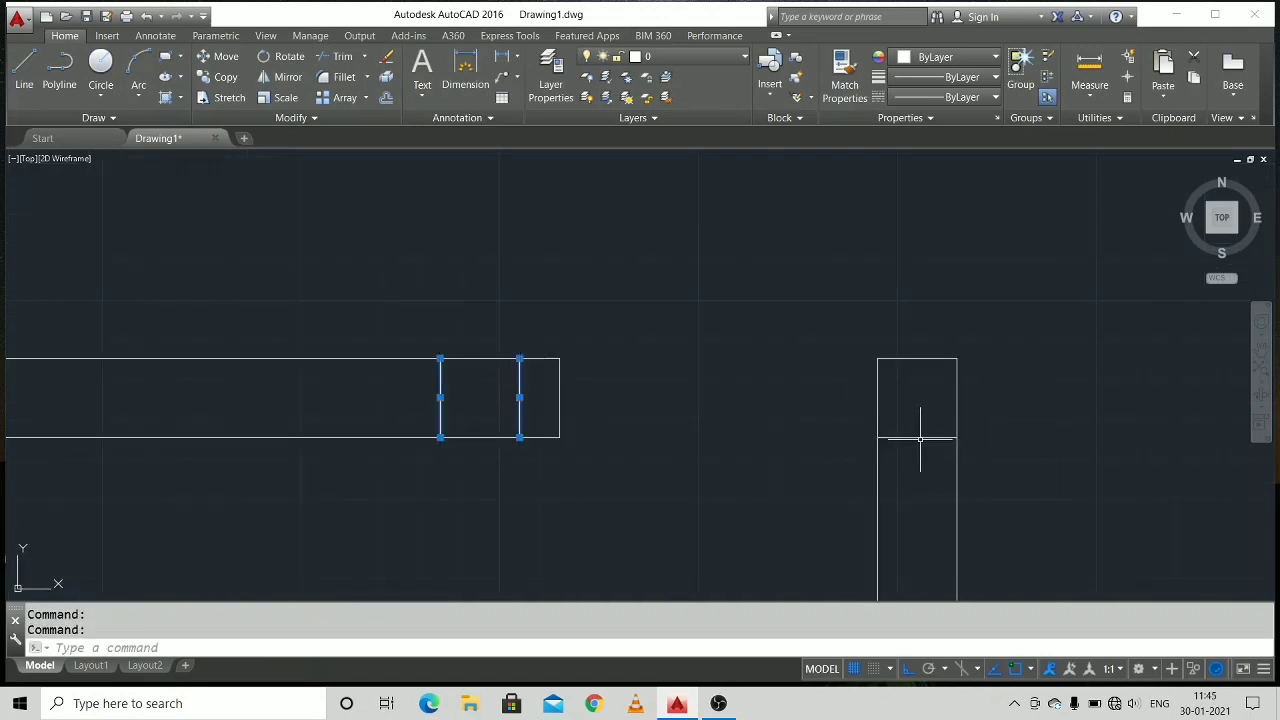
scroll(919, 464, "down", 5)
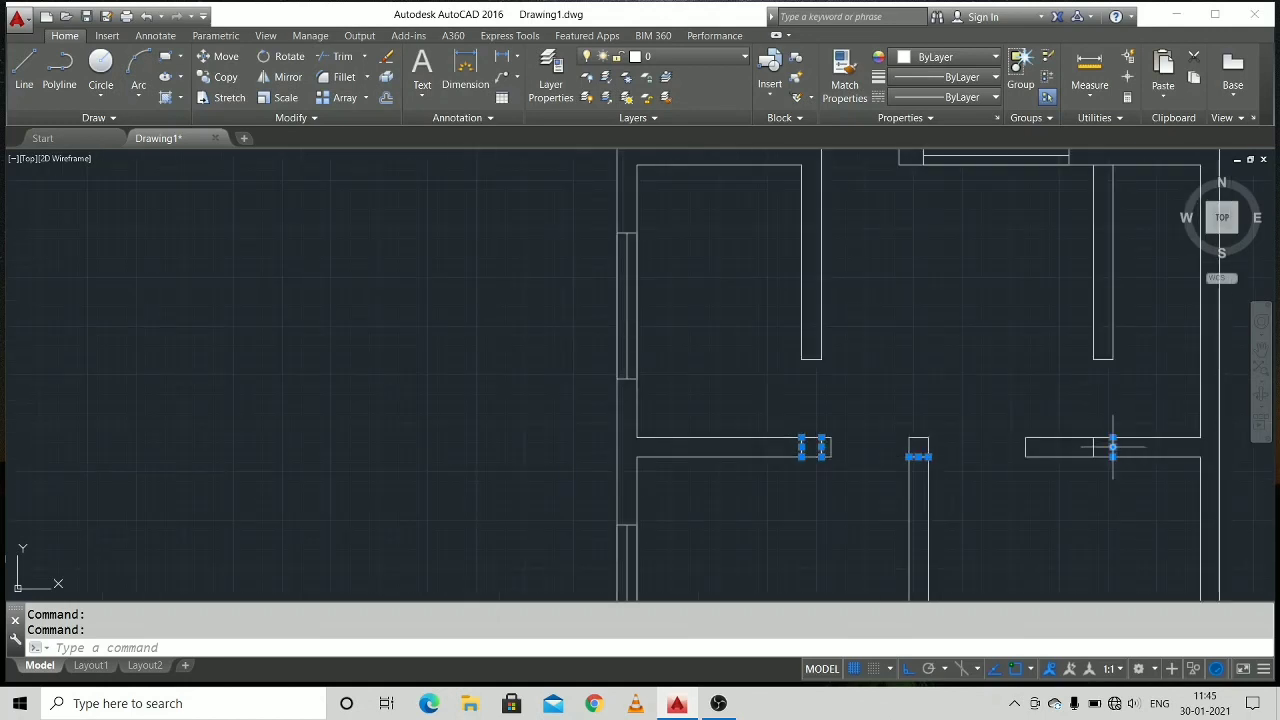
middle_click_drag(1088, 437, 922, 437)
scroll(951, 517, "down", 3)
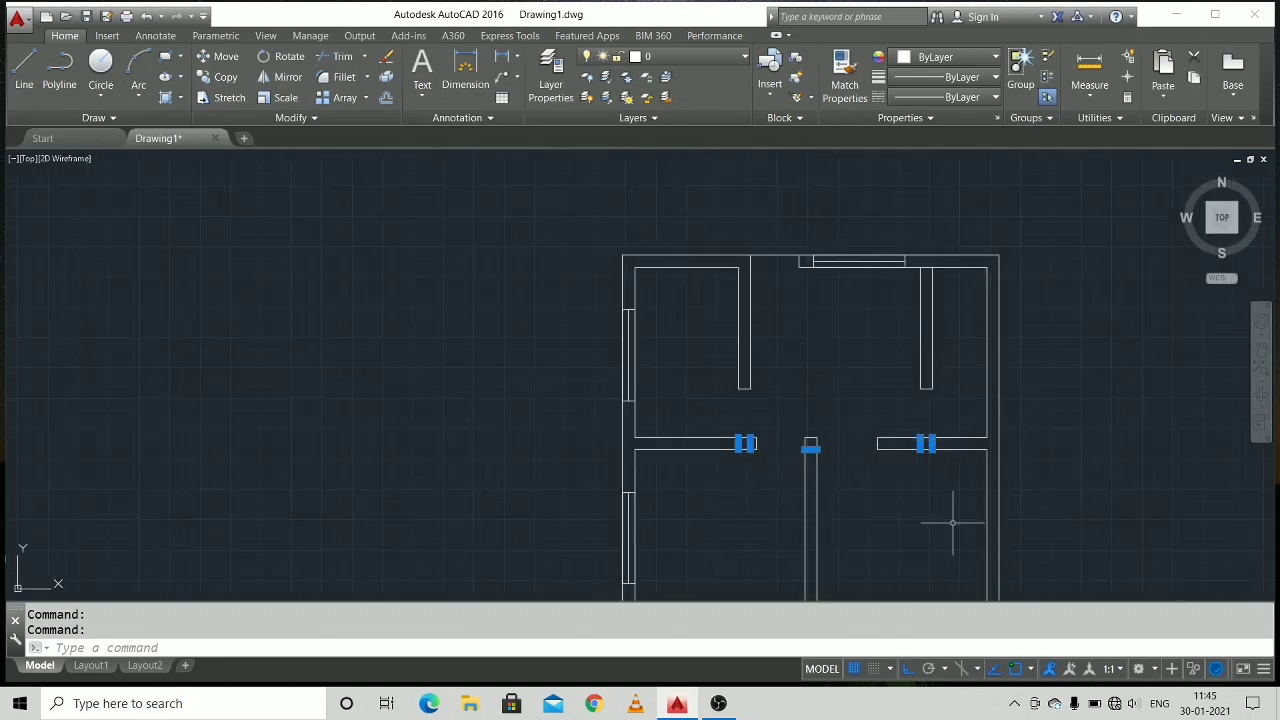
middle_click_drag(951, 517, 833, 298)
key("Delete")
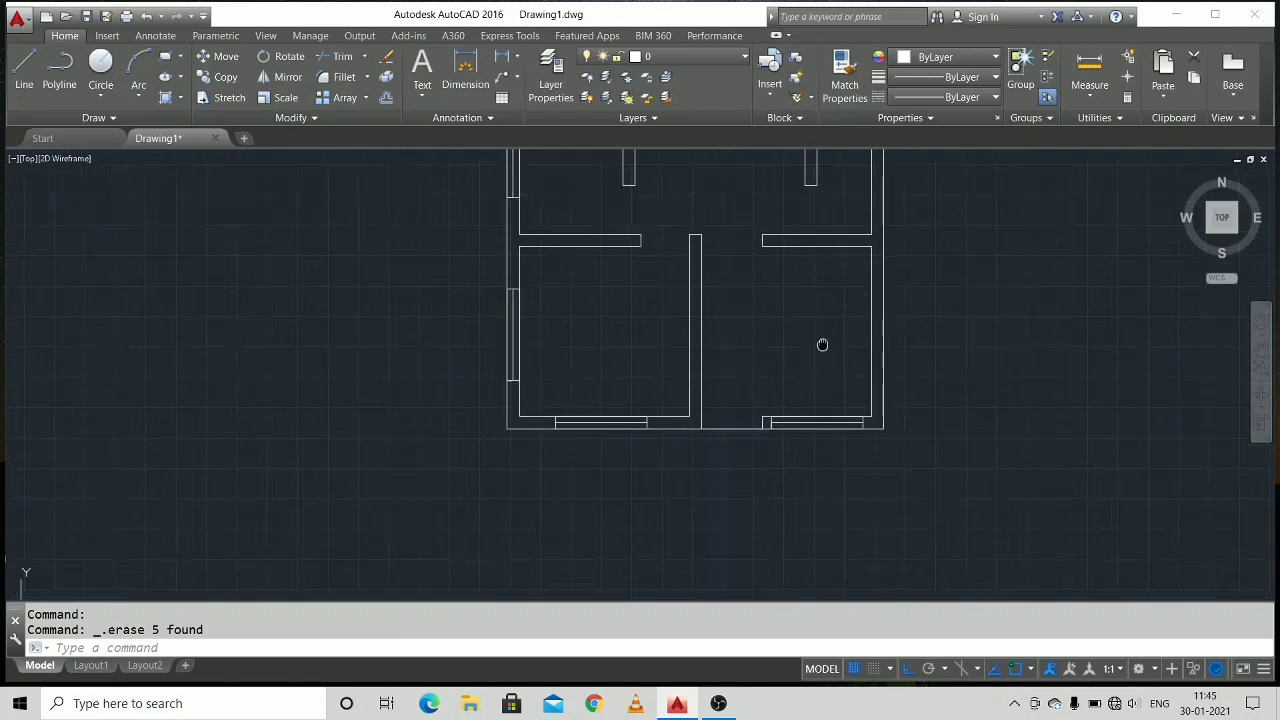
Move the right outer wall's outer line inward by 10.
middle_click_drag(823, 343, 837, 469)
scroll(755, 257, "up", 5)
scroll(755, 257, "down", 3)
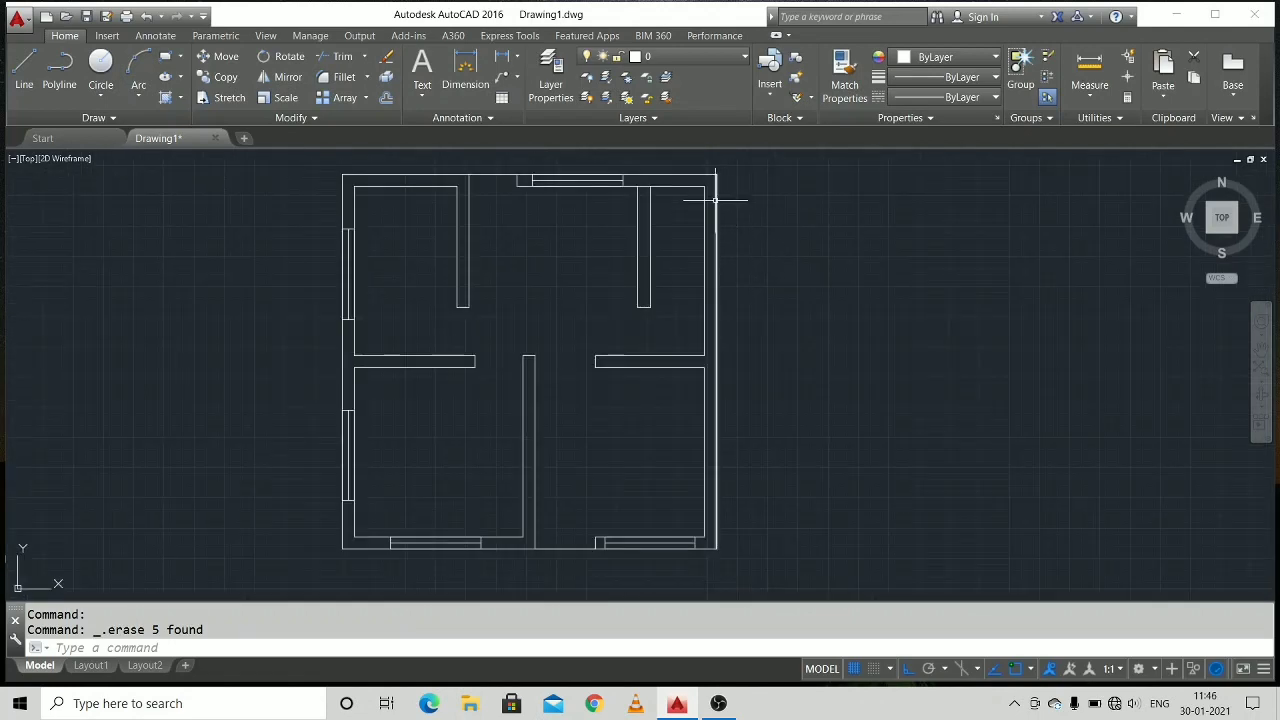
left_click(716, 200)
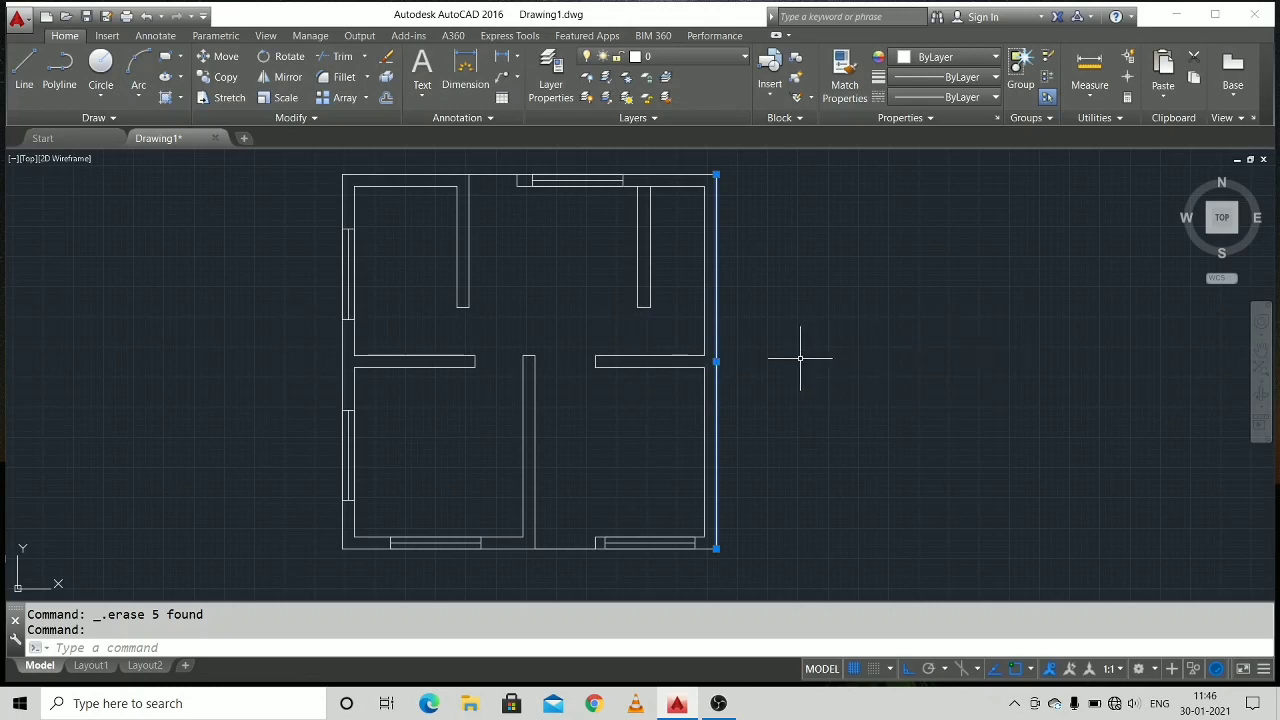
right_click(716, 361)
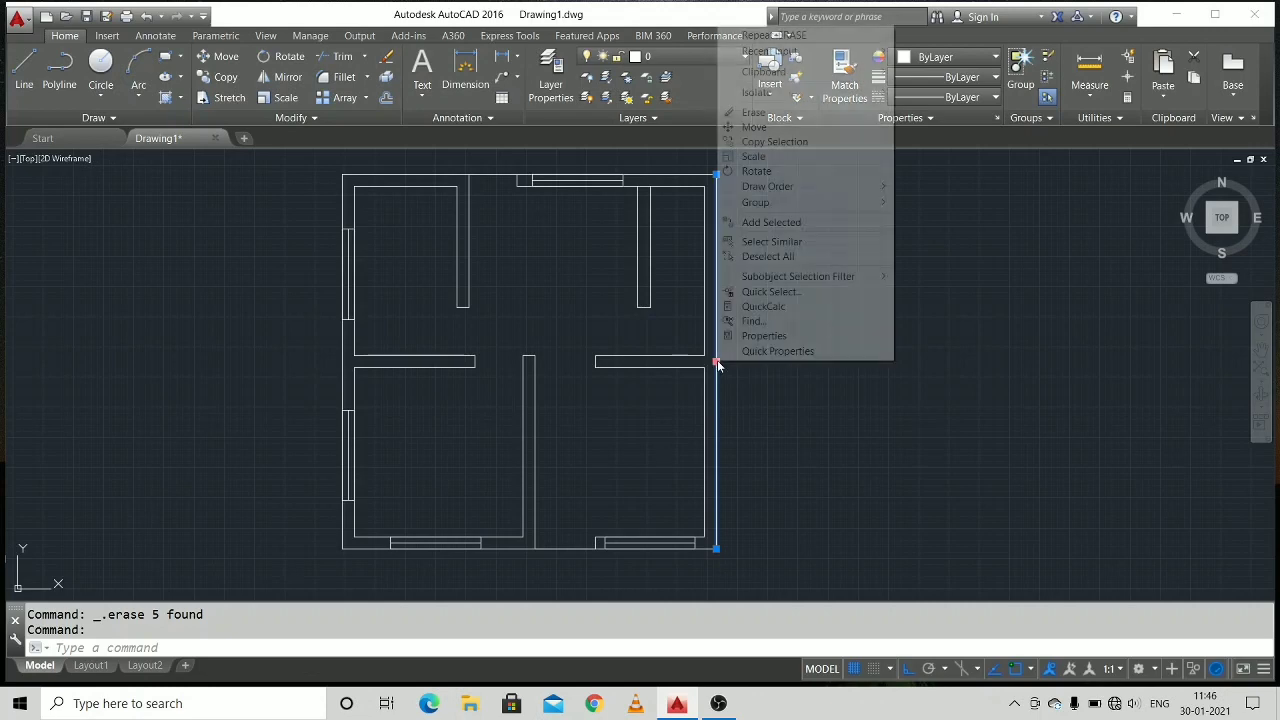
left_click(781, 127)
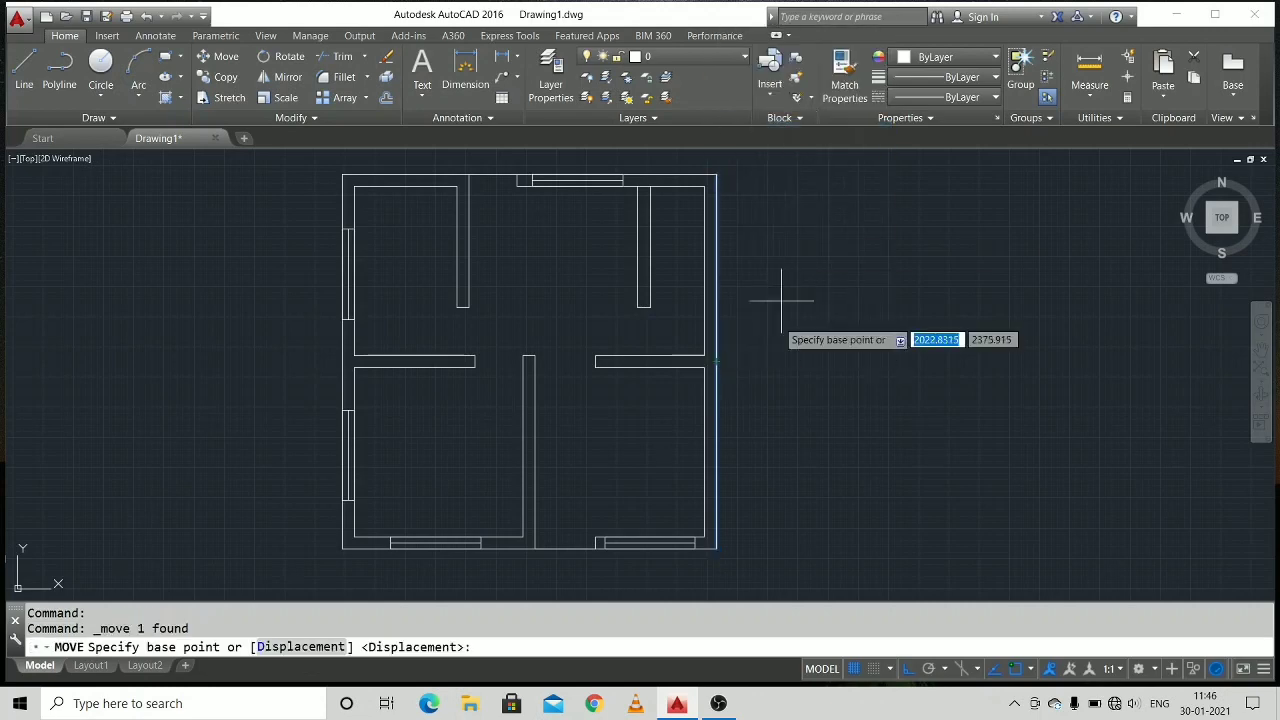
left_click(716, 362)
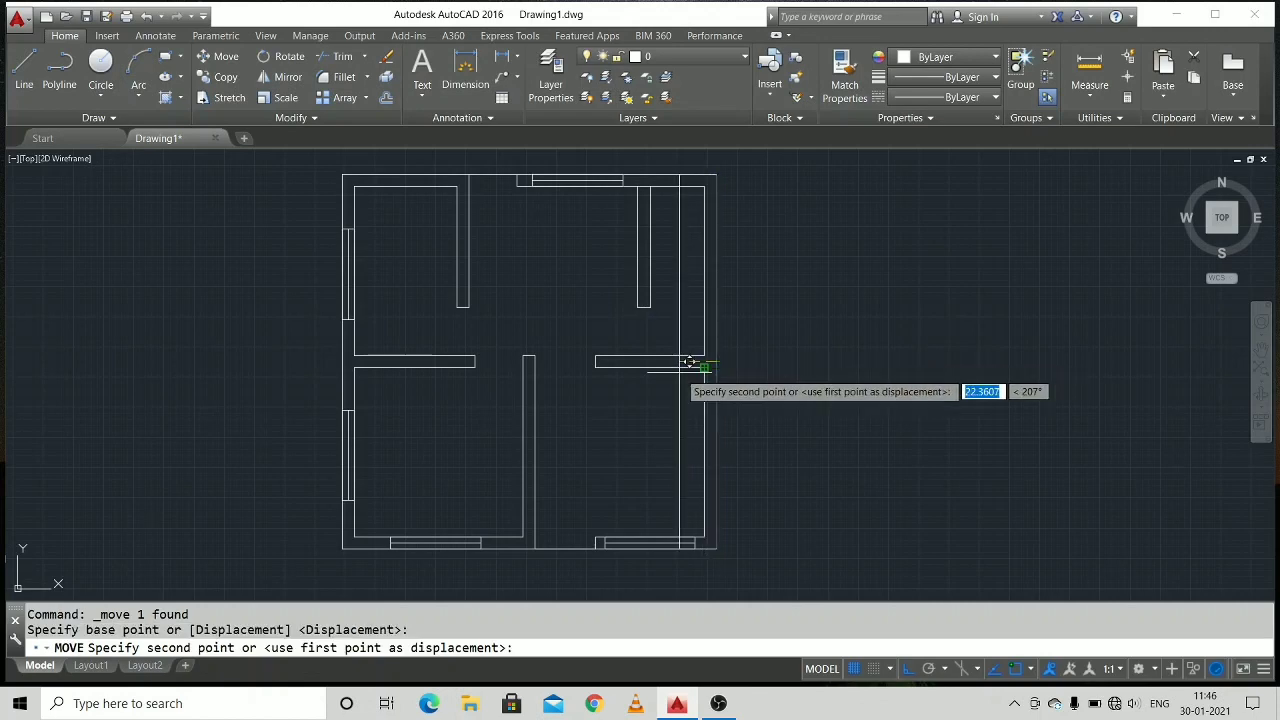
type("10")
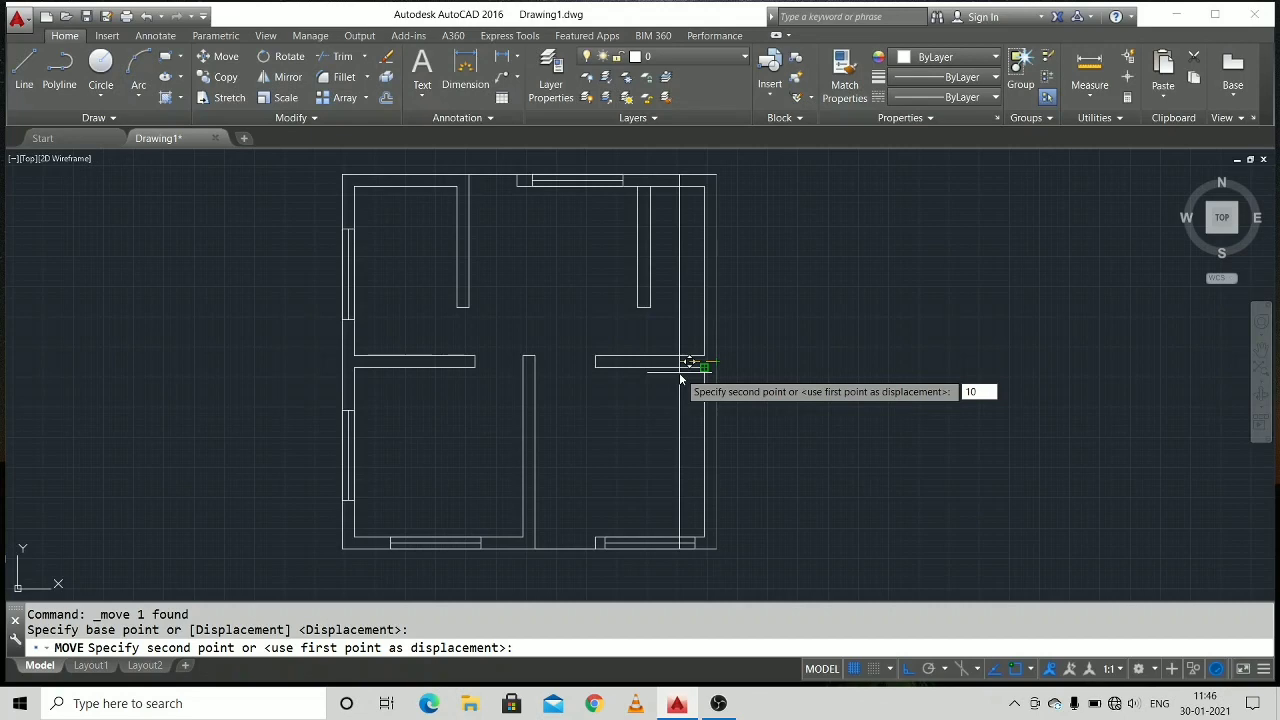
key("Return")
scroll(789, 339, "up", 2)
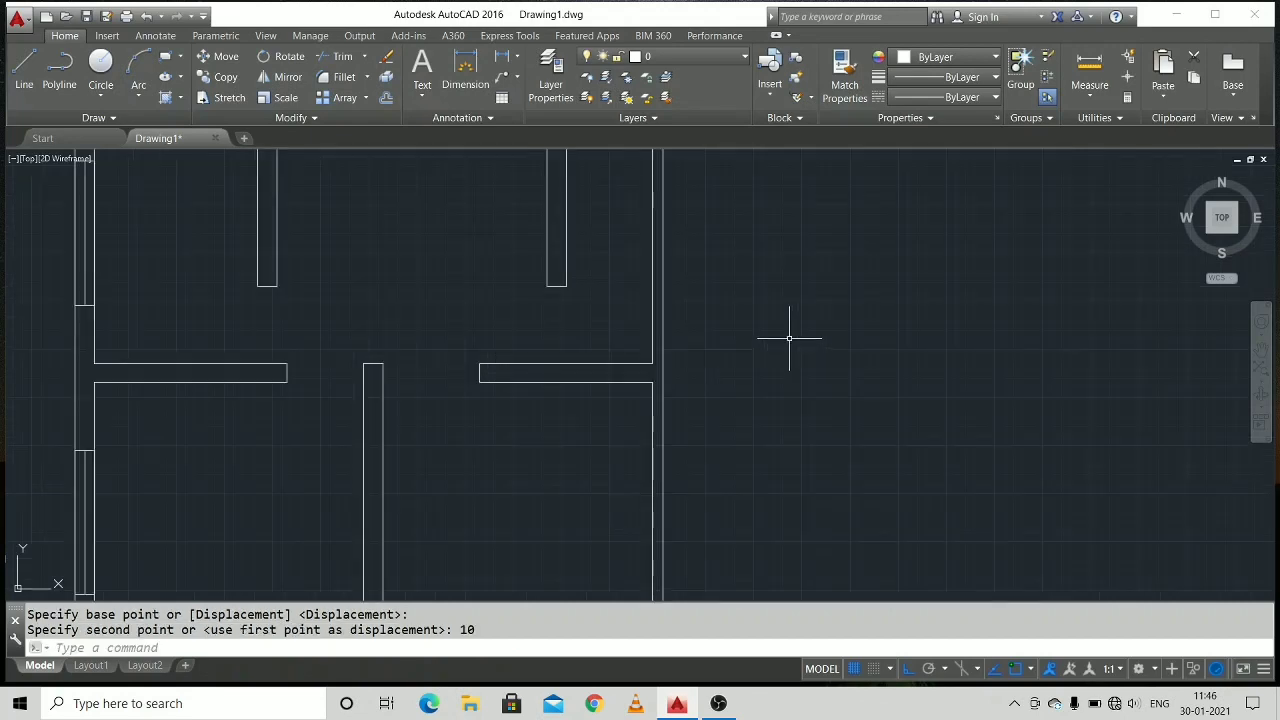
Trim the outer top and bottom lines' overhangs past the right outer wall, and the top wall's inner line across the upper-right partition.
scroll(604, 424, "down", 4)
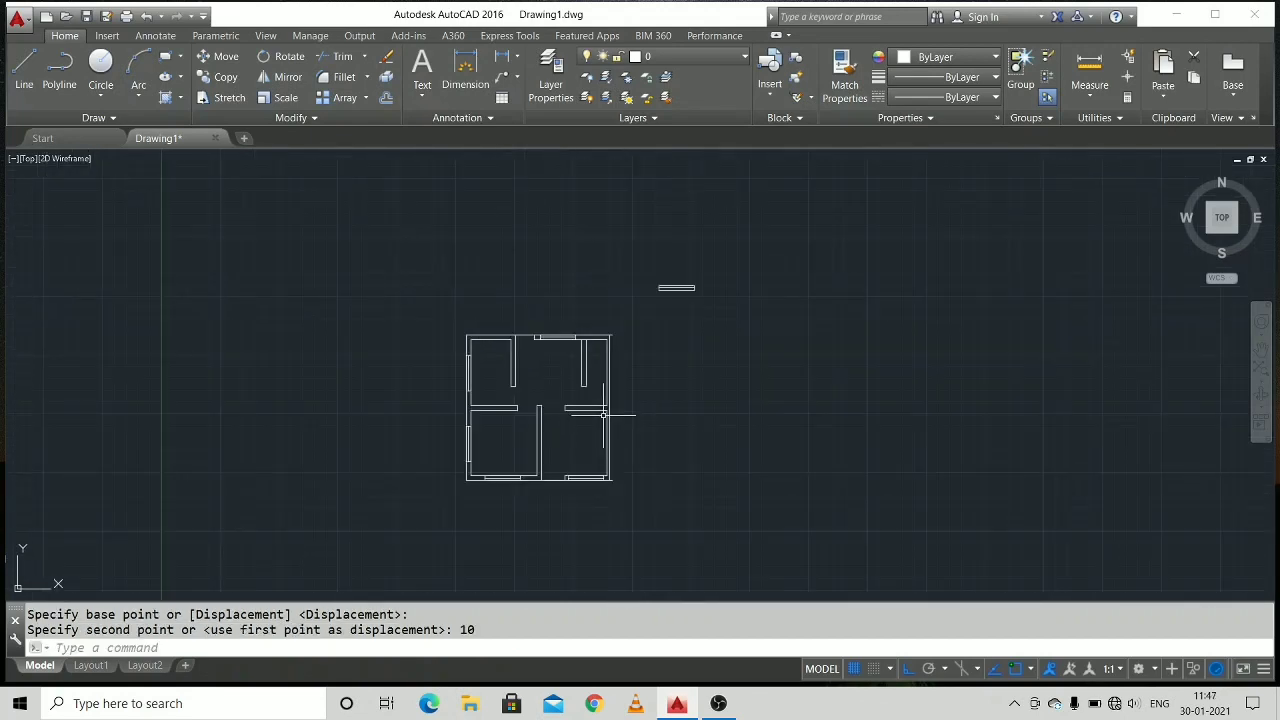
scroll(603, 414, "up", 4)
middle_click_drag(617, 449, 620, 422)
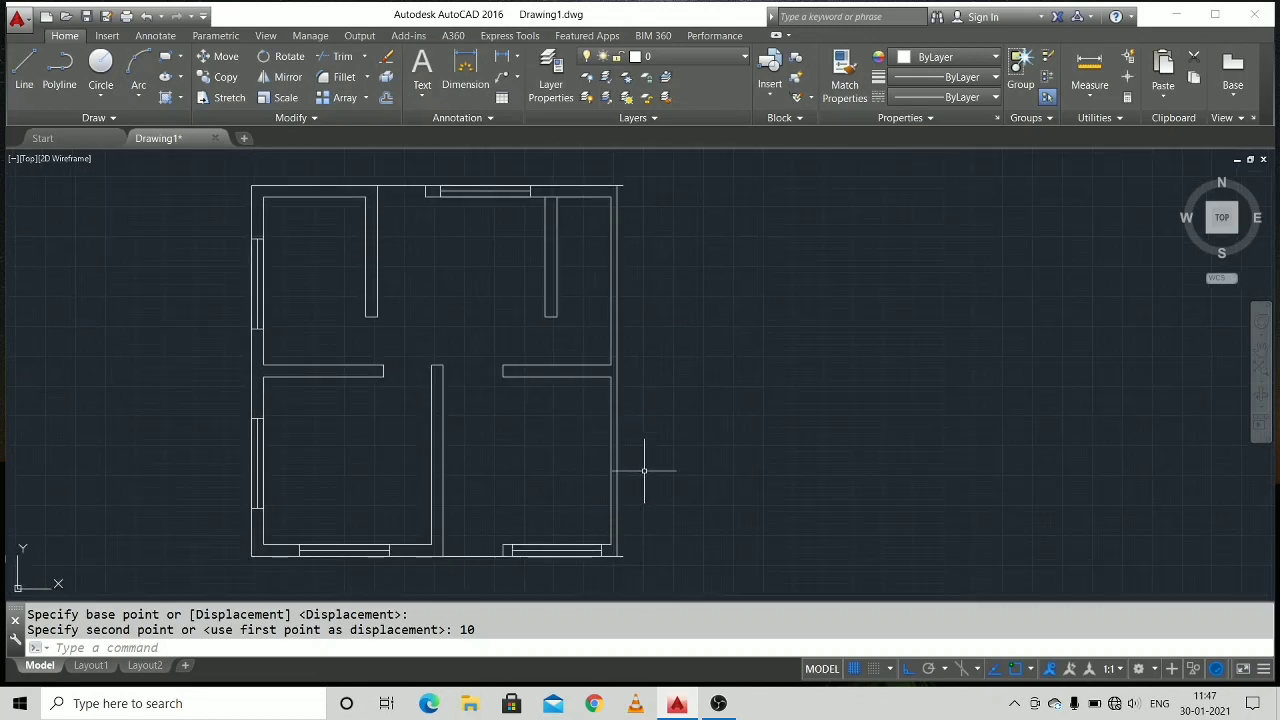
scroll(634, 366, "up", 4)
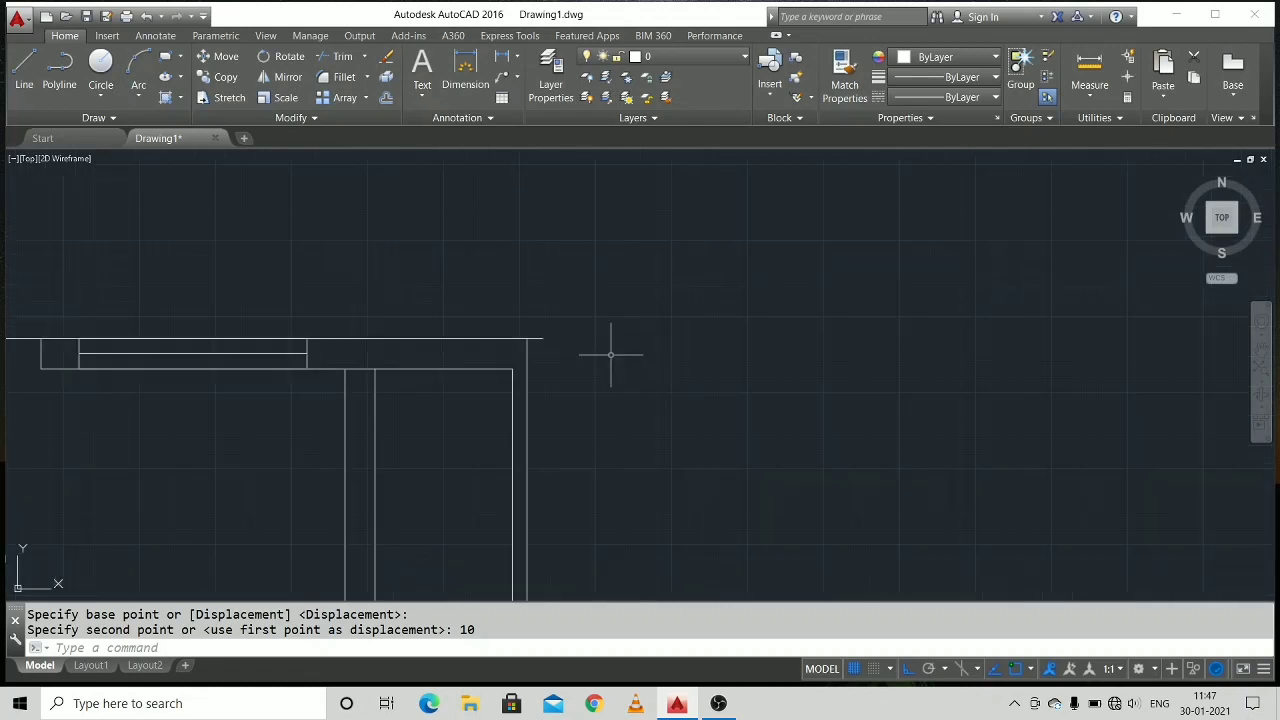
type("r")
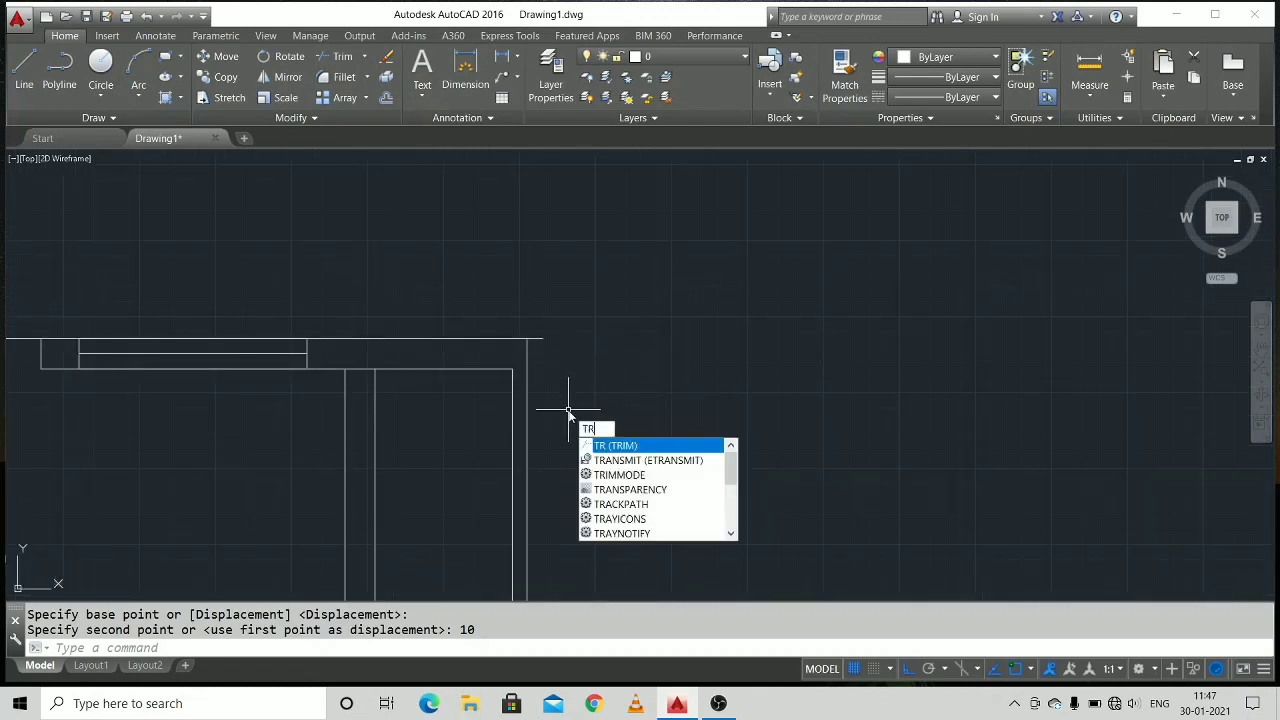
key("Return")
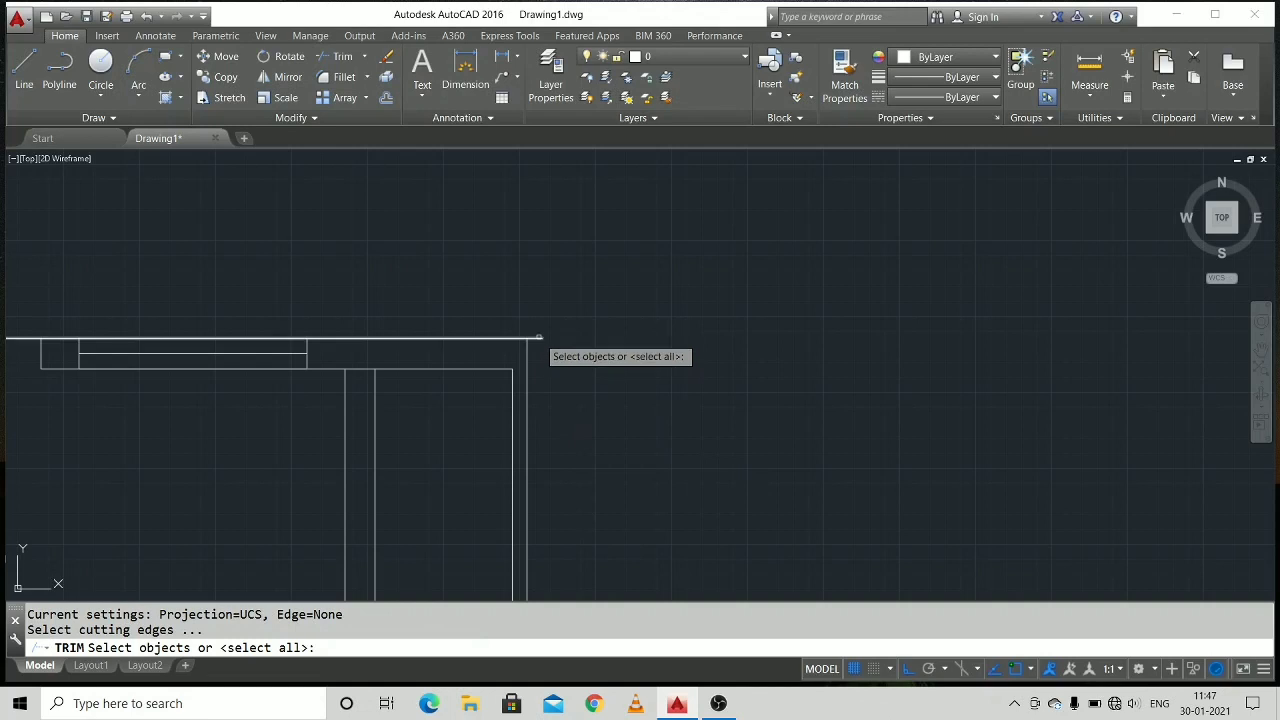
key("Return")
mouse_move(634, 330)
middle_mouse_down()
mouse_move(715, 420)
mouse_move(706, 392)
mouse_move(614, 529)
mouse_move(629, 343)
mouse_move(597, 377)
middle_mouse_up()
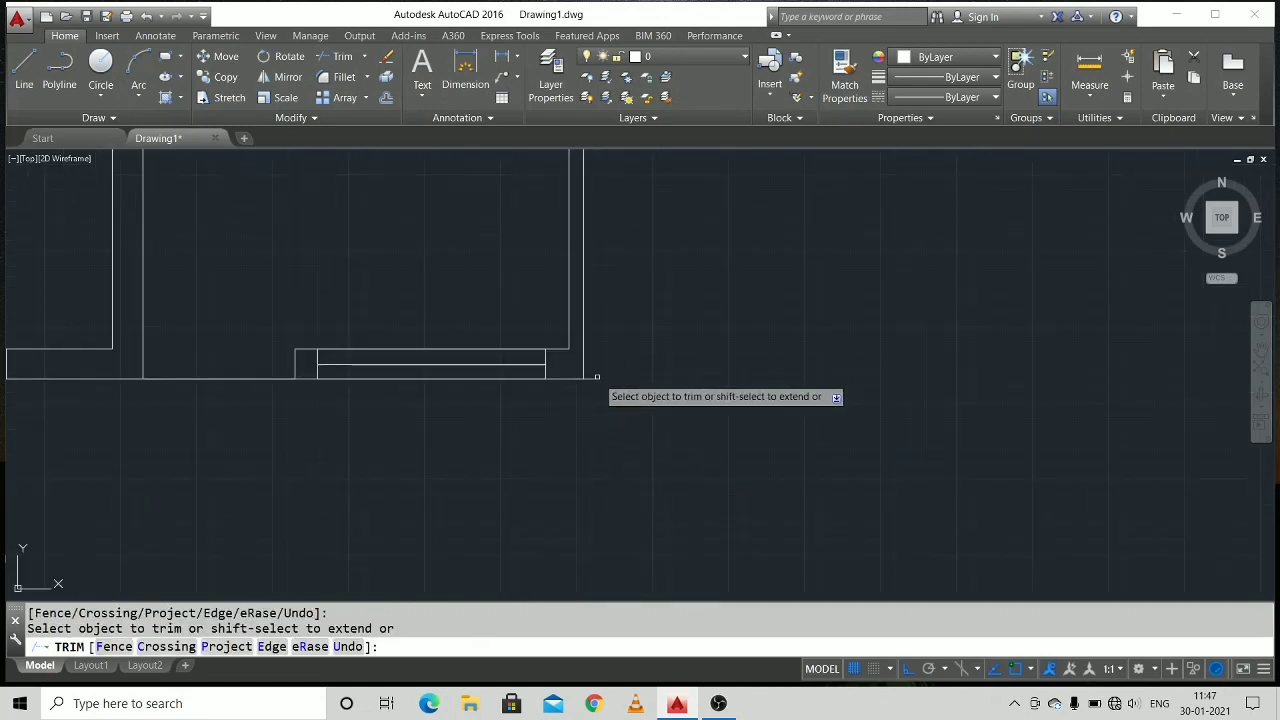
scroll(595, 377, "down", 4)
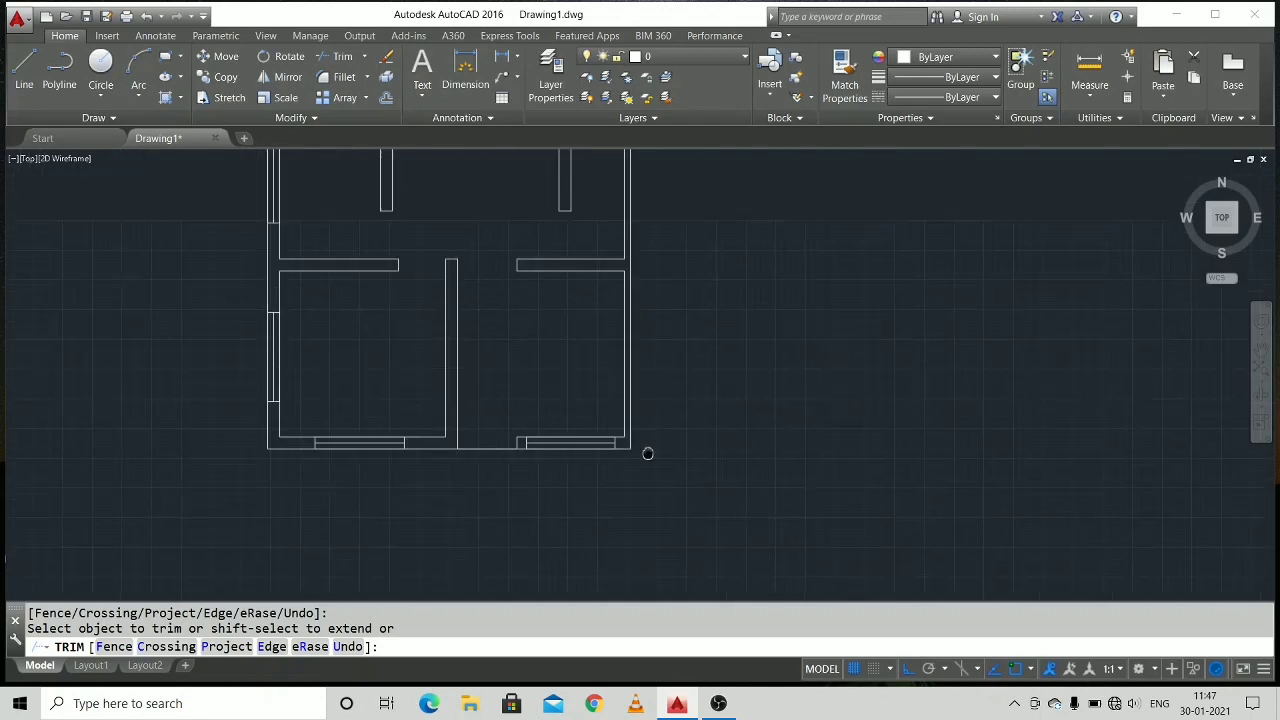
middle_click_drag(649, 449, 677, 526)
scroll(646, 447, "down", 2)
scroll(631, 421, "up", 2)
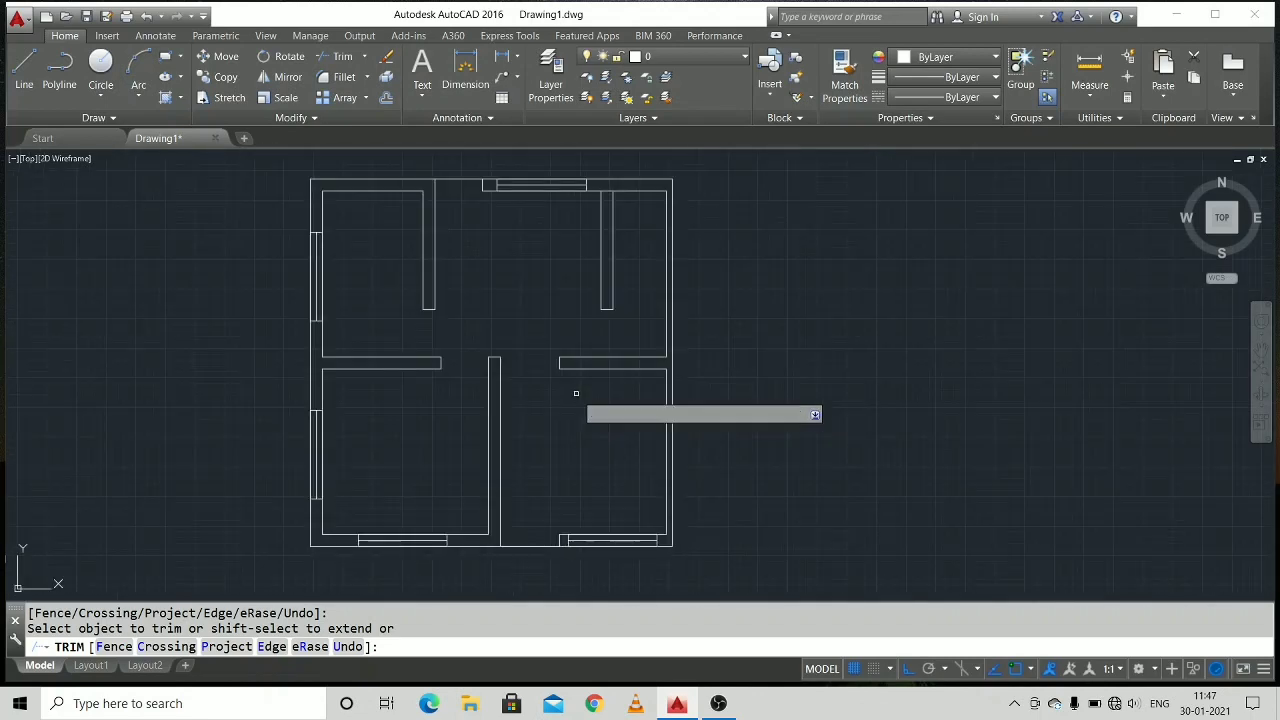
left_click(606, 190)
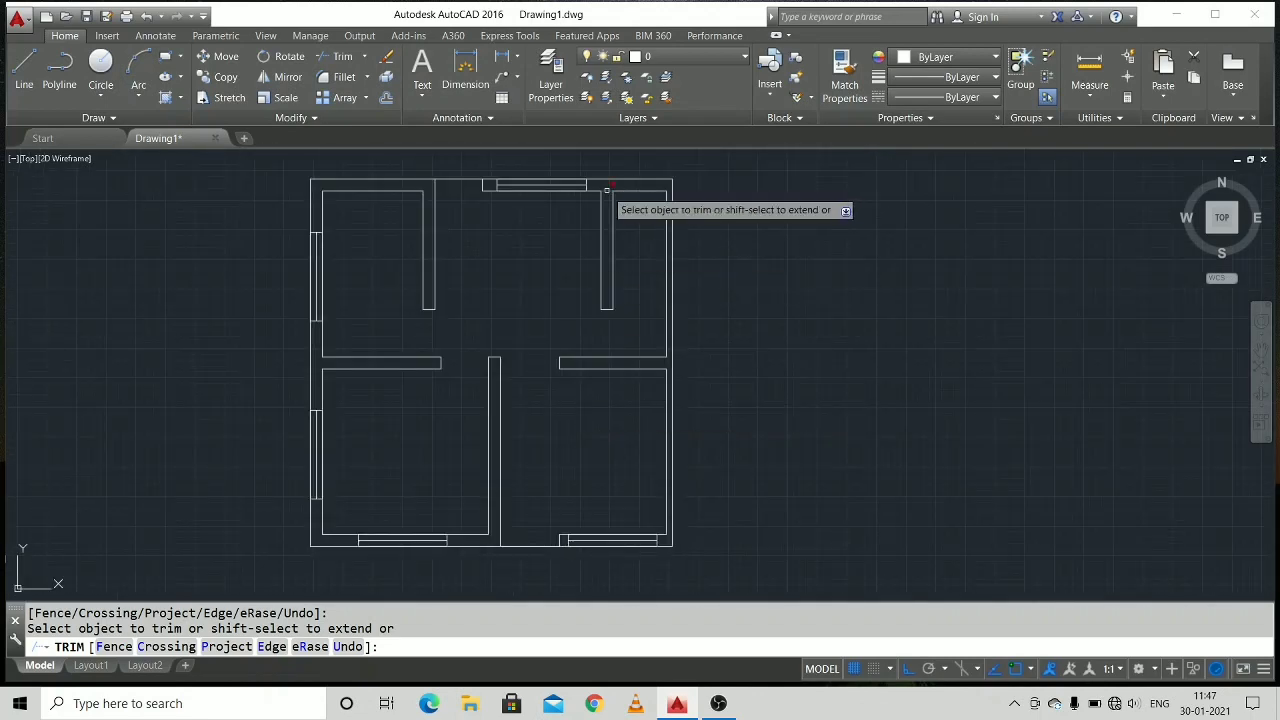
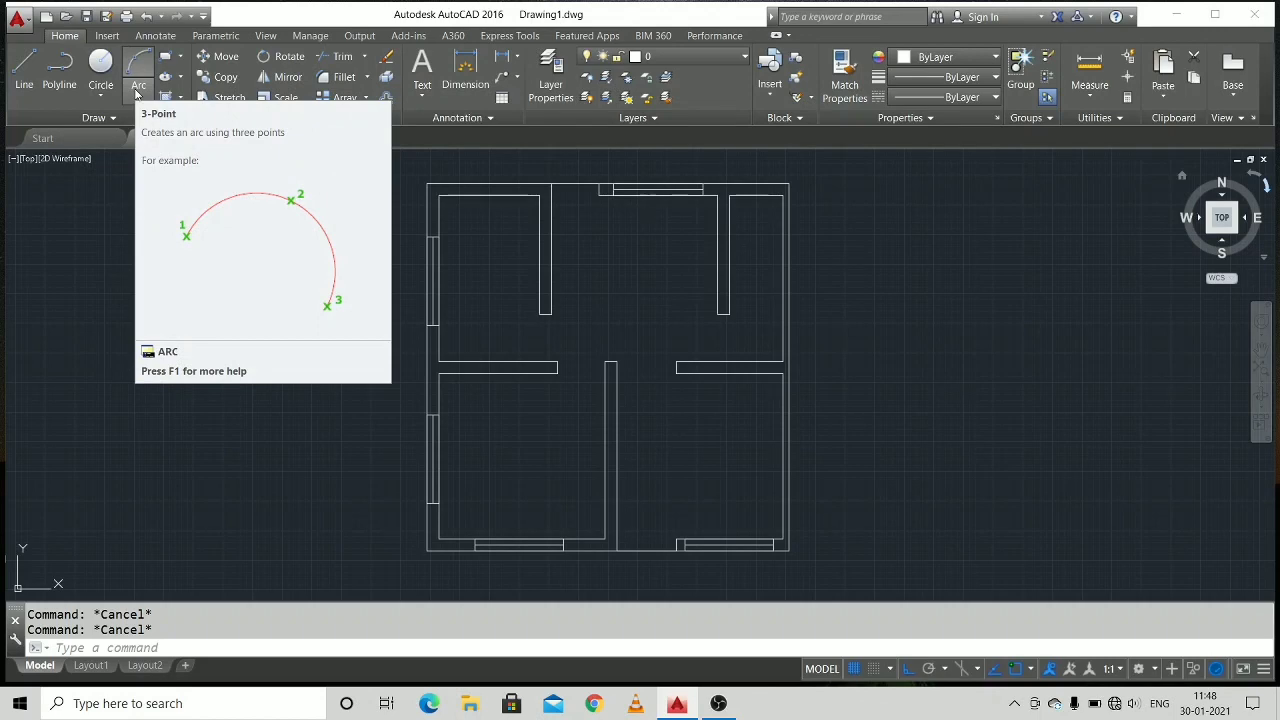
Draw a 90° door-swing arc of radius 80 from the upper-left partition's lower right corner, centred directly below on the middle left wall's upper line.
left_click(139, 100)
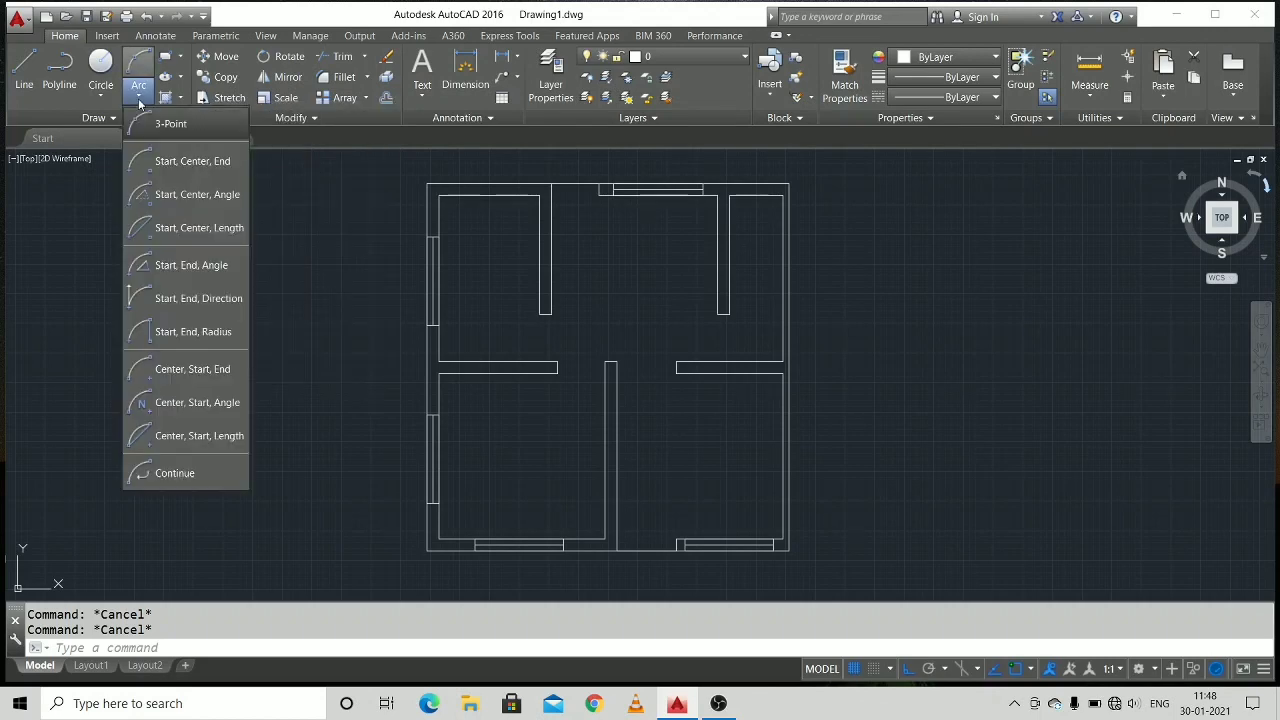
left_click(175, 197)
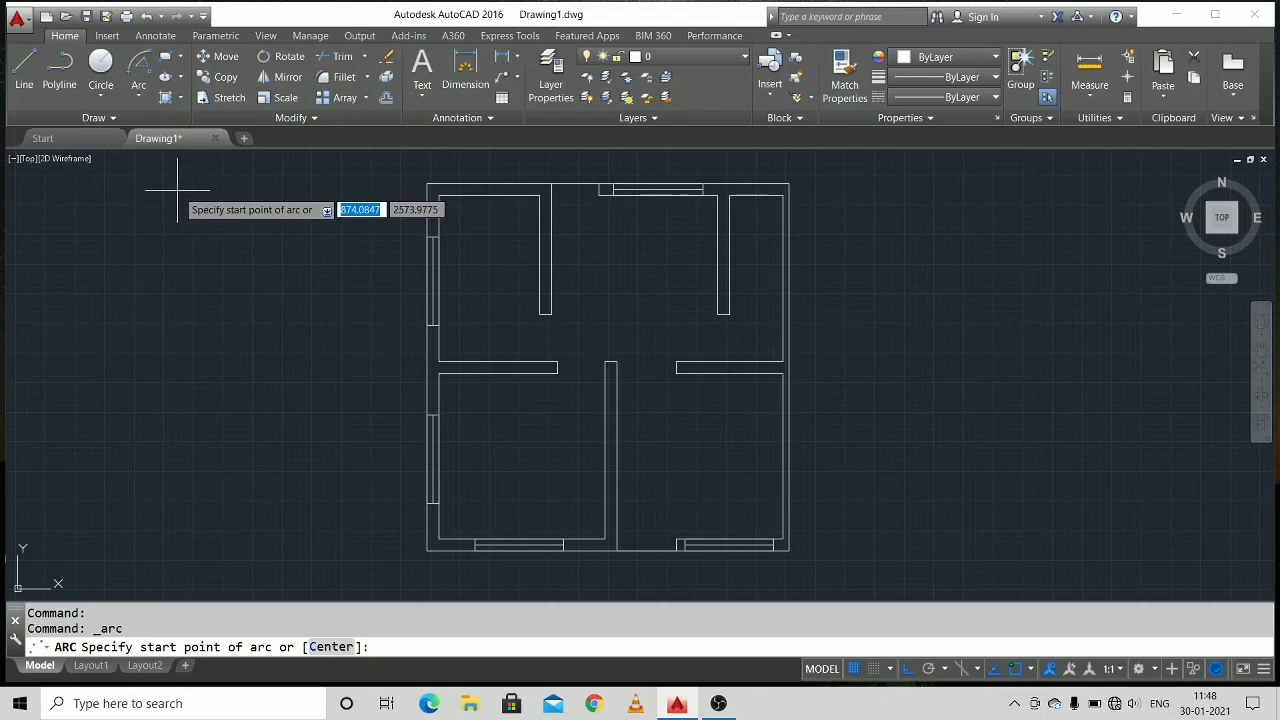
scroll(420, 345, "up", 4)
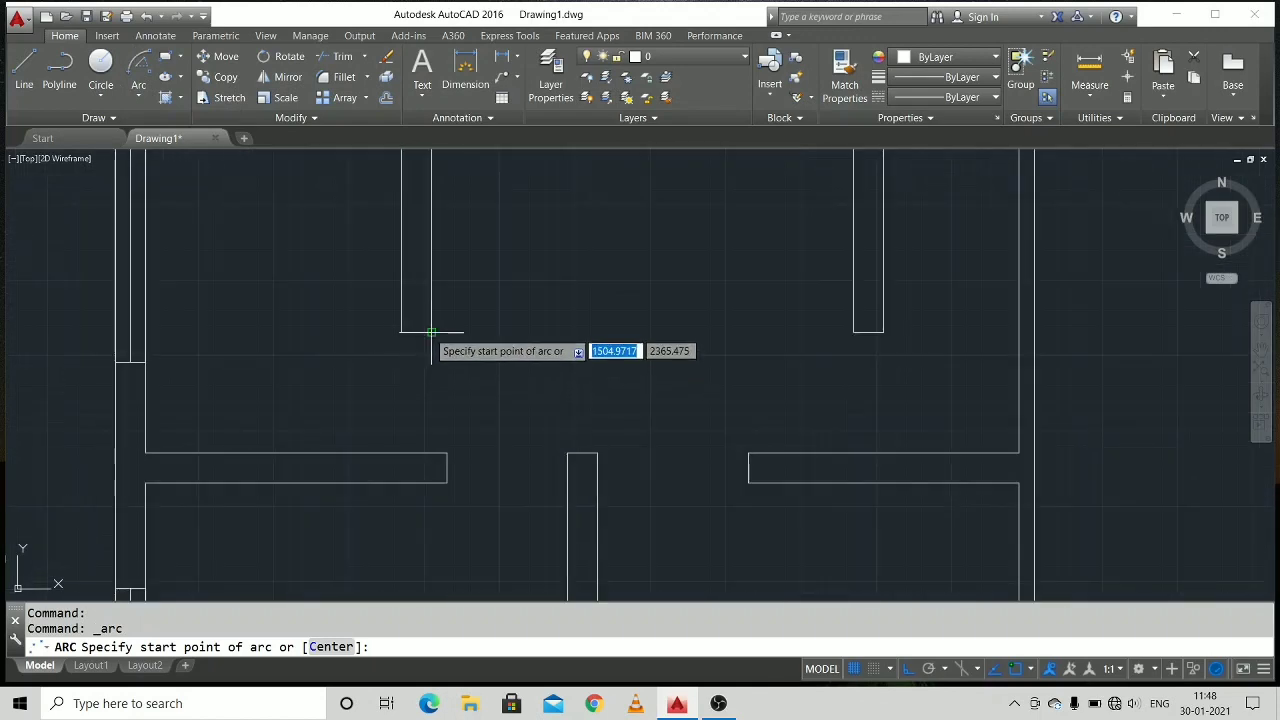
left_click(431, 332)
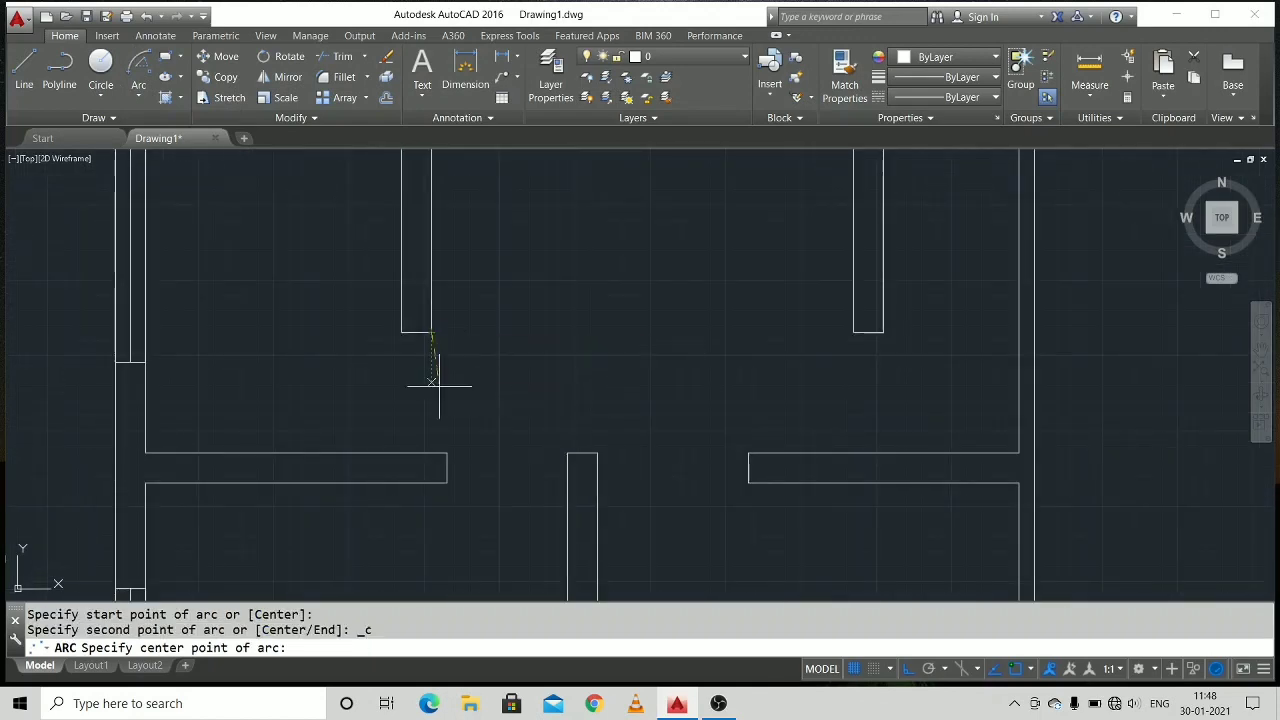
left_click(431, 453)
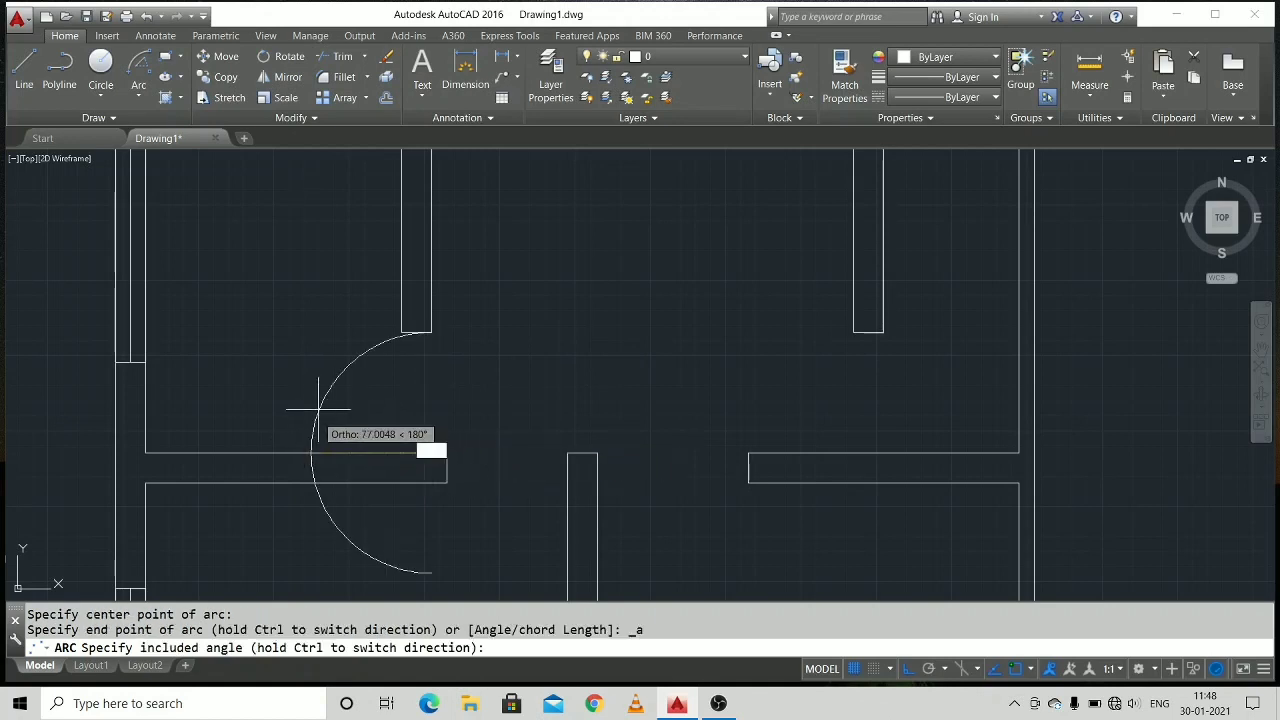
left_click(403, 372)
middle_click_drag(513, 396, 400, 391)
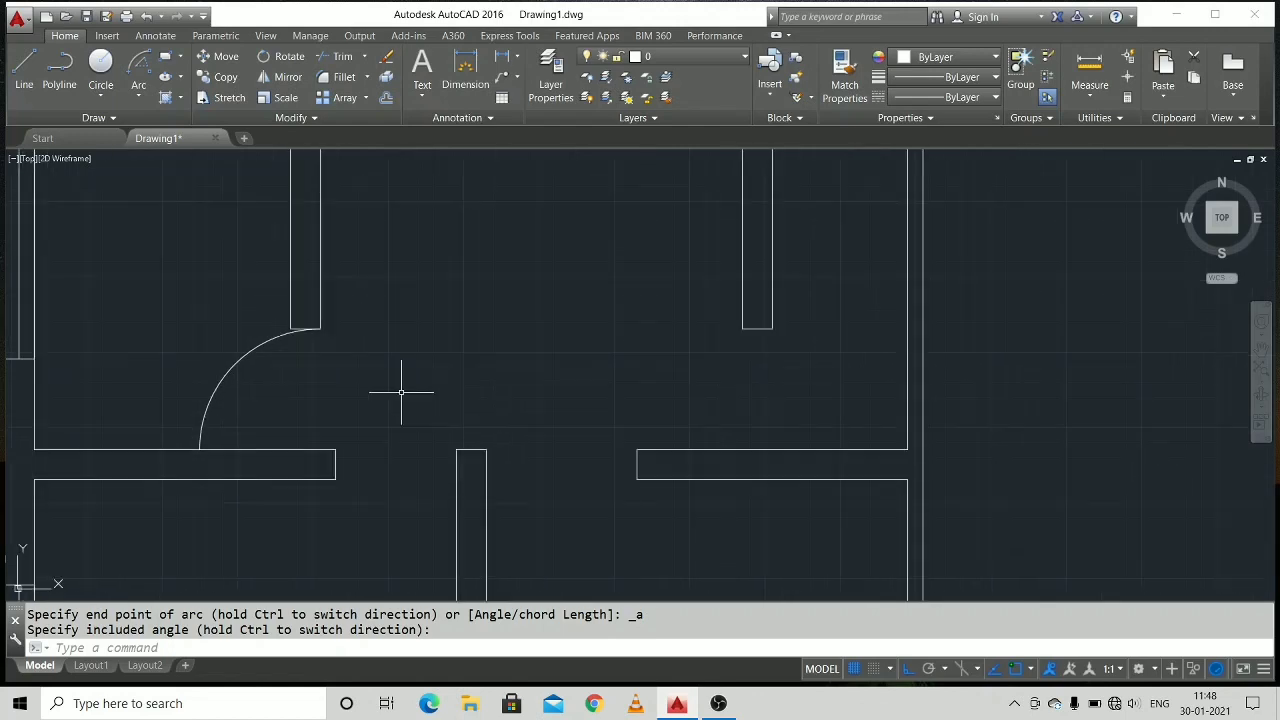
scroll(471, 380, "down", 5)
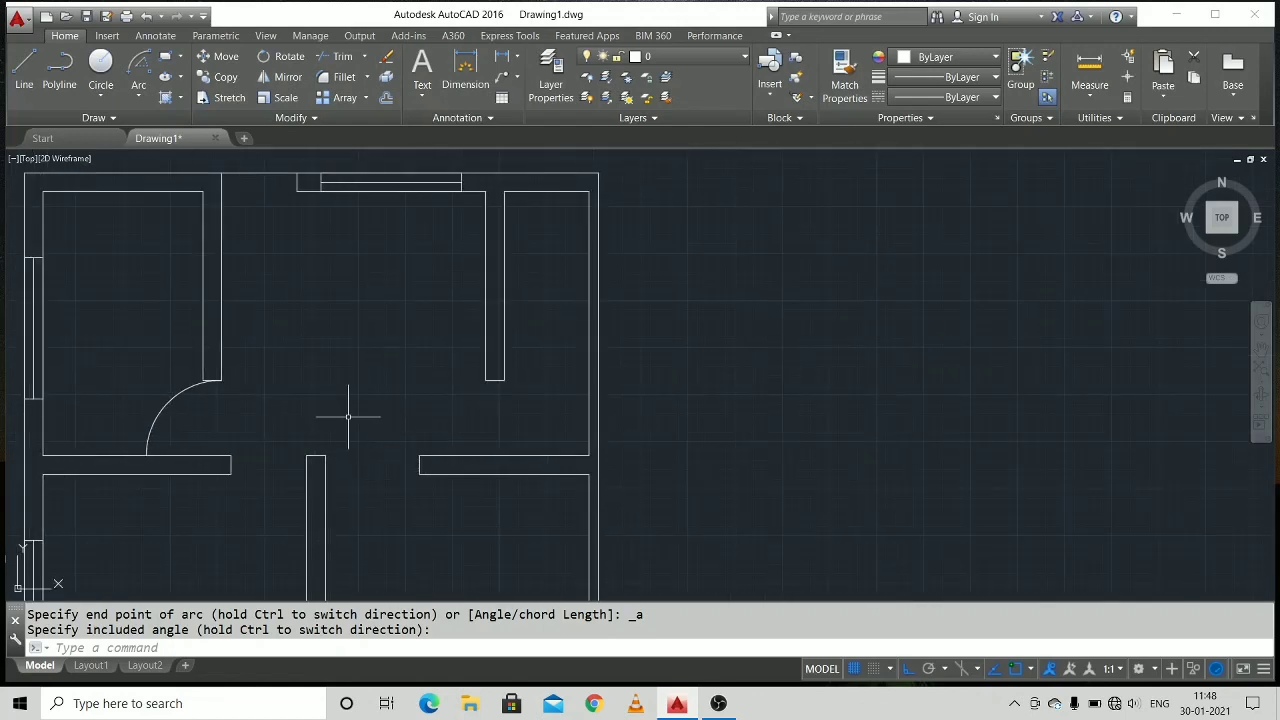
Draw a start-center-end door arc from the middle left wall's upper end corner, centred on the lower partition's upper left corner, swinging downward.
scroll(351, 415, "up", 2)
key("Escape")
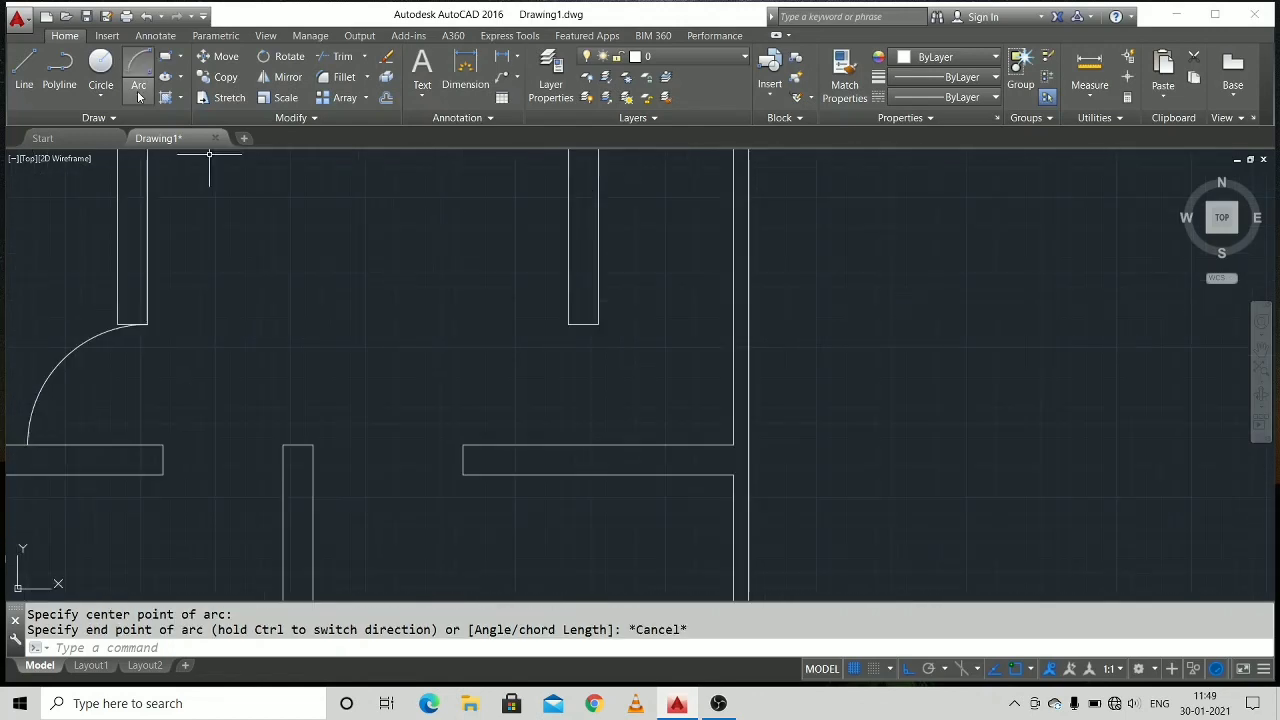
left_click(139, 96)
left_click(160, 160)
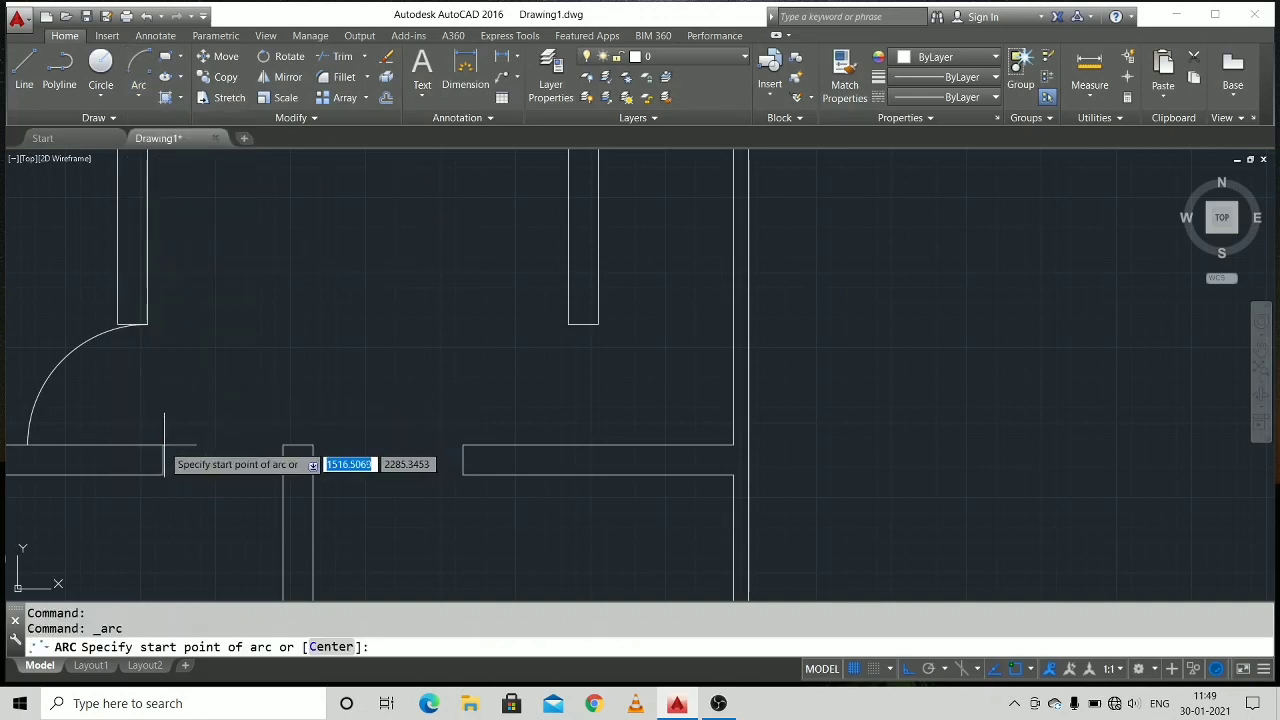
left_click(163, 445)
left_click(283, 445)
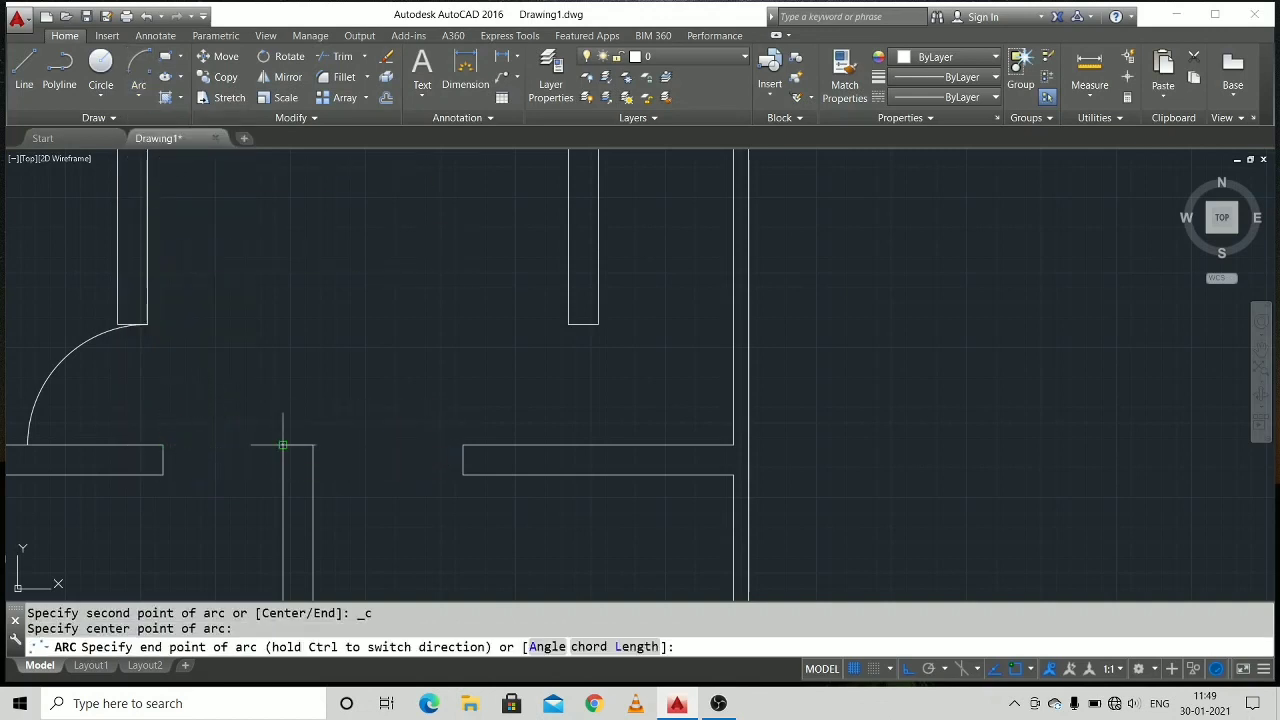
left_click(265, 475)
Draw the bottom entrance's door-swing arc from the opening's outer right corner, centred on the lower partition's outer corner, swinging up into the room.
mouse_move(423, 457)
middle_mouse_down()
mouse_move(354, 374)
mouse_move(423, 563)
mouse_move(419, 393)
middle_mouse_up()
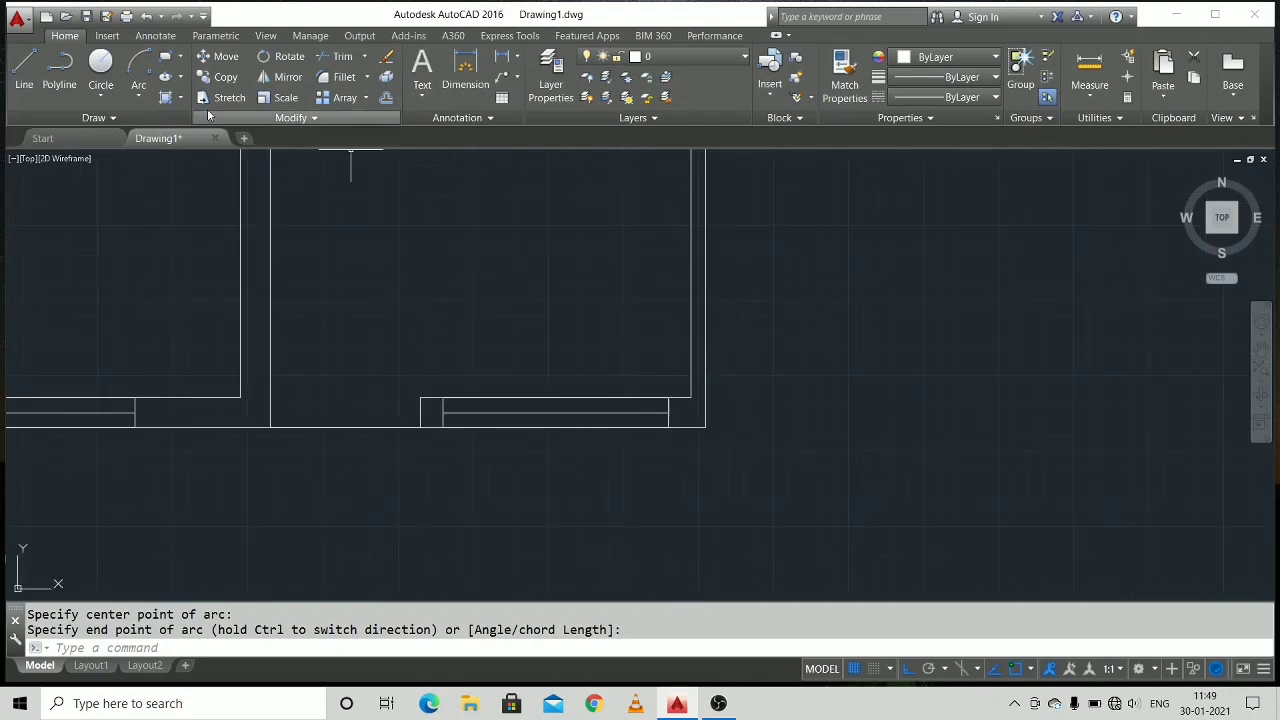
left_click(149, 97)
left_click(175, 160)
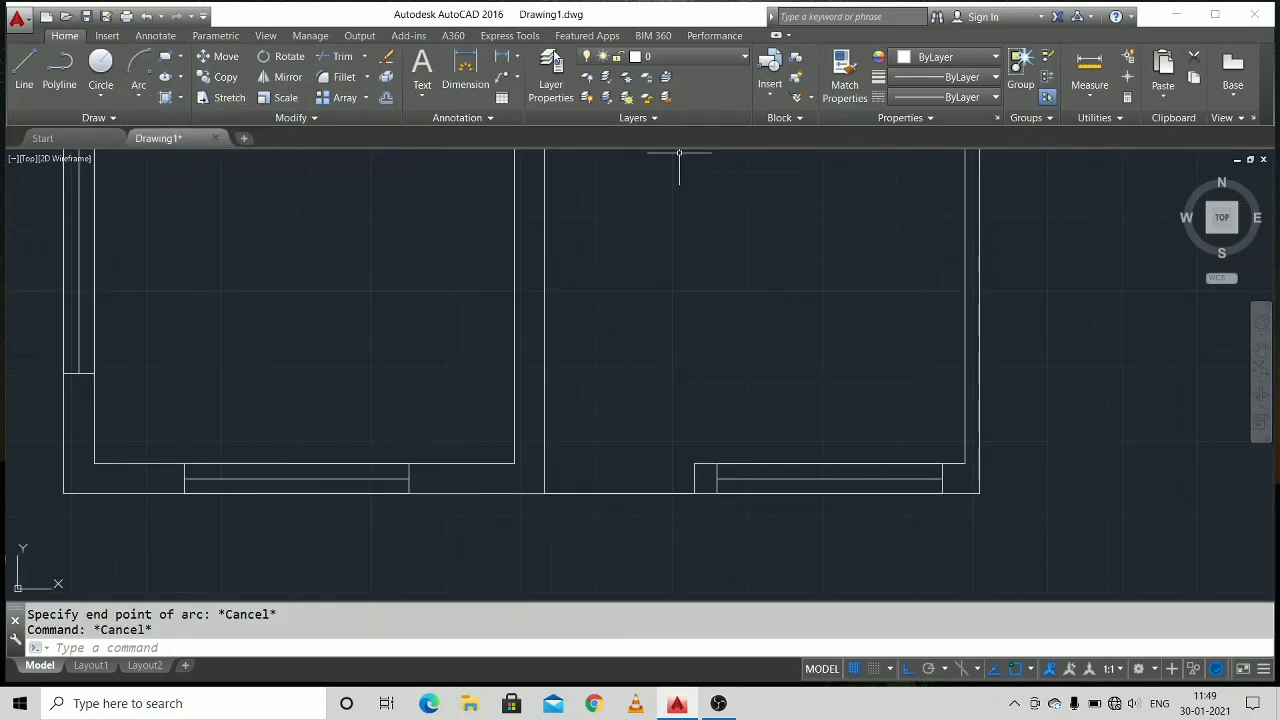
left_click(139, 97)
left_click(175, 163)
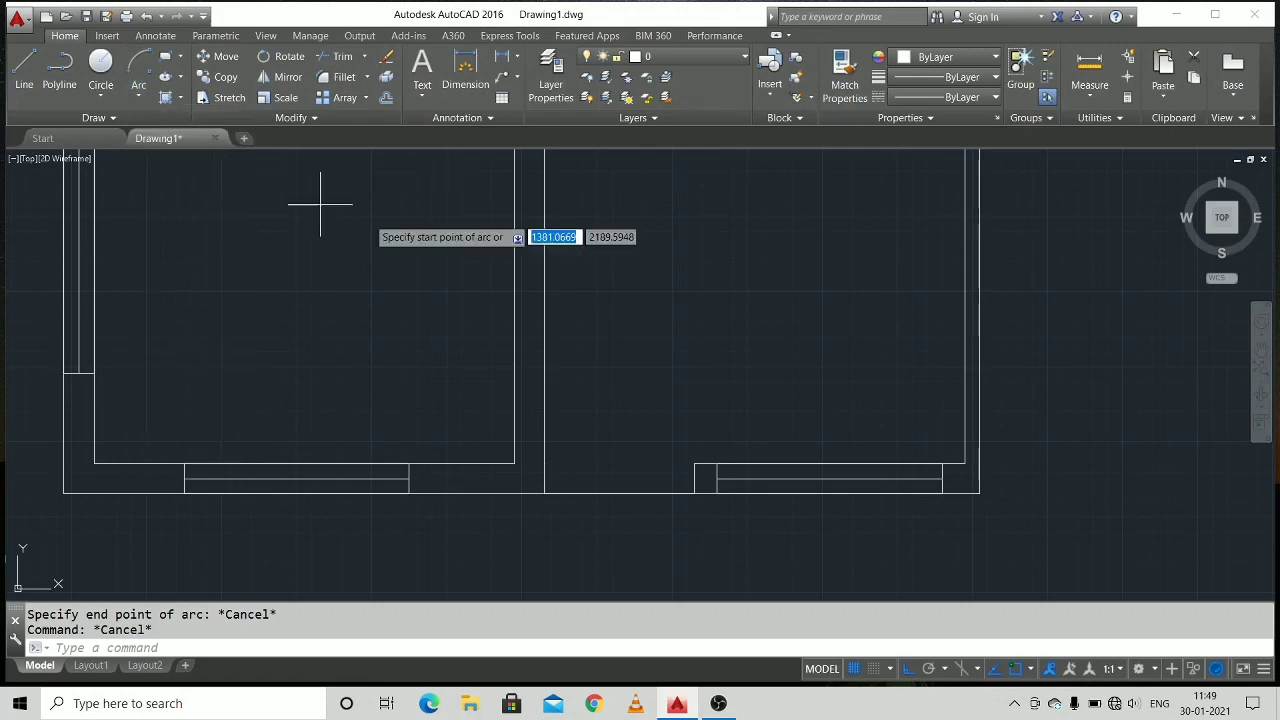
left_click(695, 493)
left_click(544, 493)
left_click(610, 390)
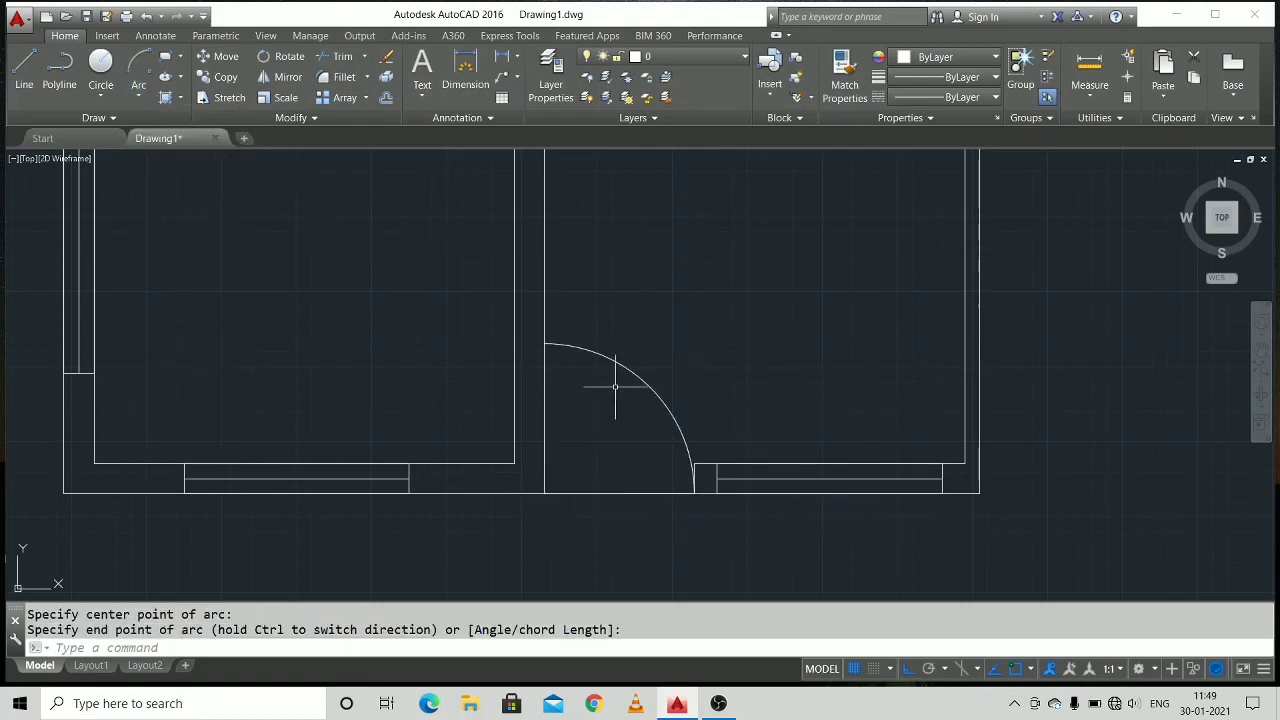
Draw a door-swing arc between the upper-right partition and the middle right wall, mirroring it into the right-hand room and erasing the source.
scroll(498, 372, "down", 3)
scroll(498, 372, "up", 8)
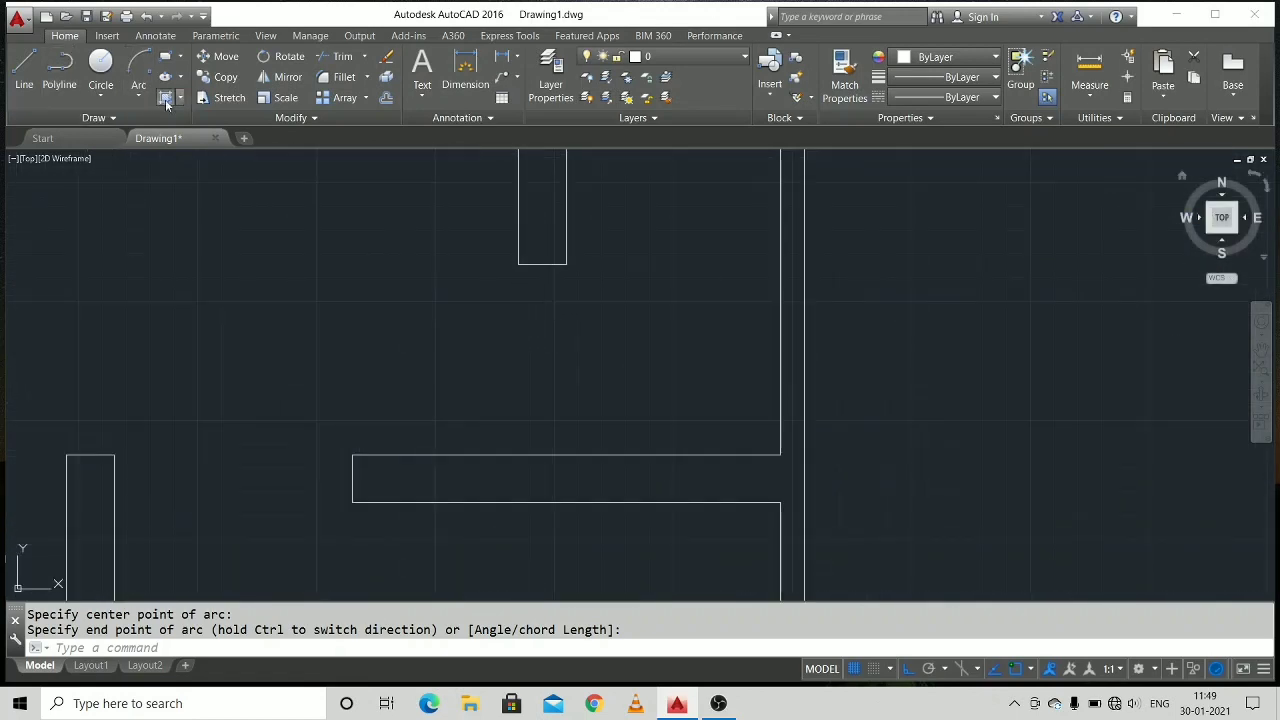
left_click(150, 90)
left_click(194, 160)
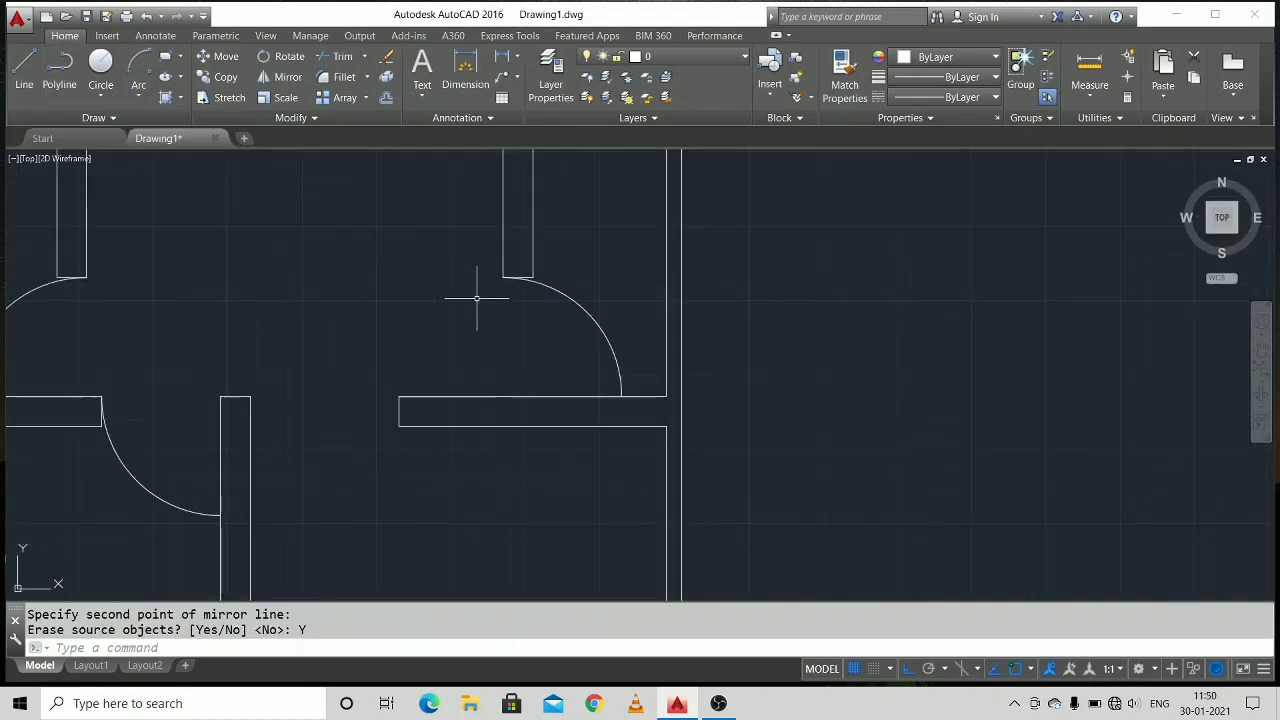
scroll(503, 270, "down", 2)
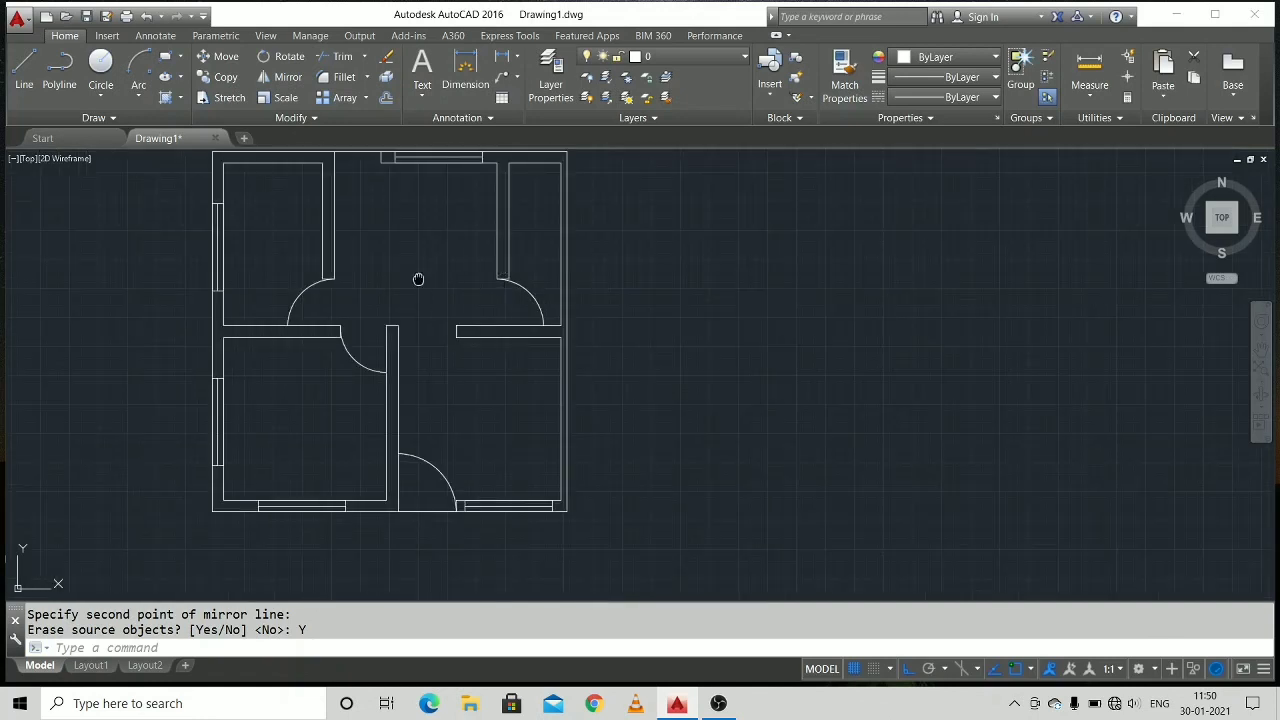
Draw a quarter-circle door arc at the top wall opening, from the window-side outer corner and centred on the upper-left partition's outer corner.
middle_click_drag(418, 279, 465, 306)
scroll(393, 221, "up", 4)
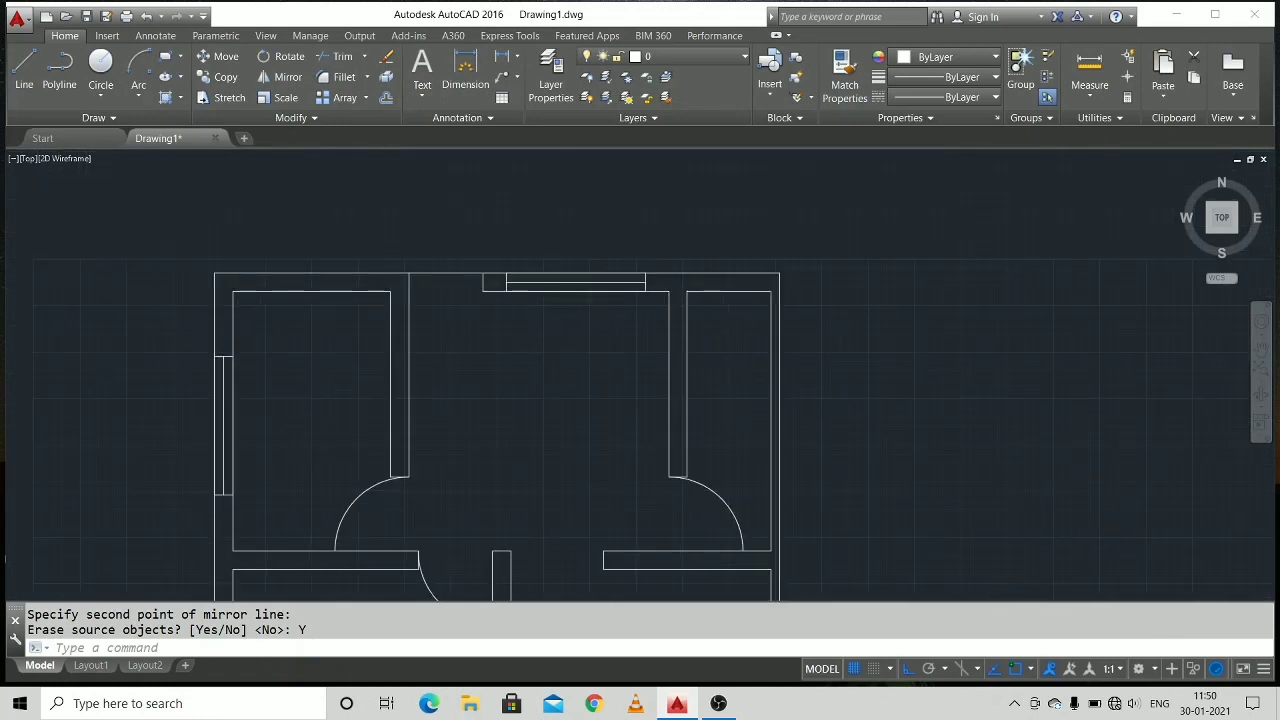
left_click(128, 93)
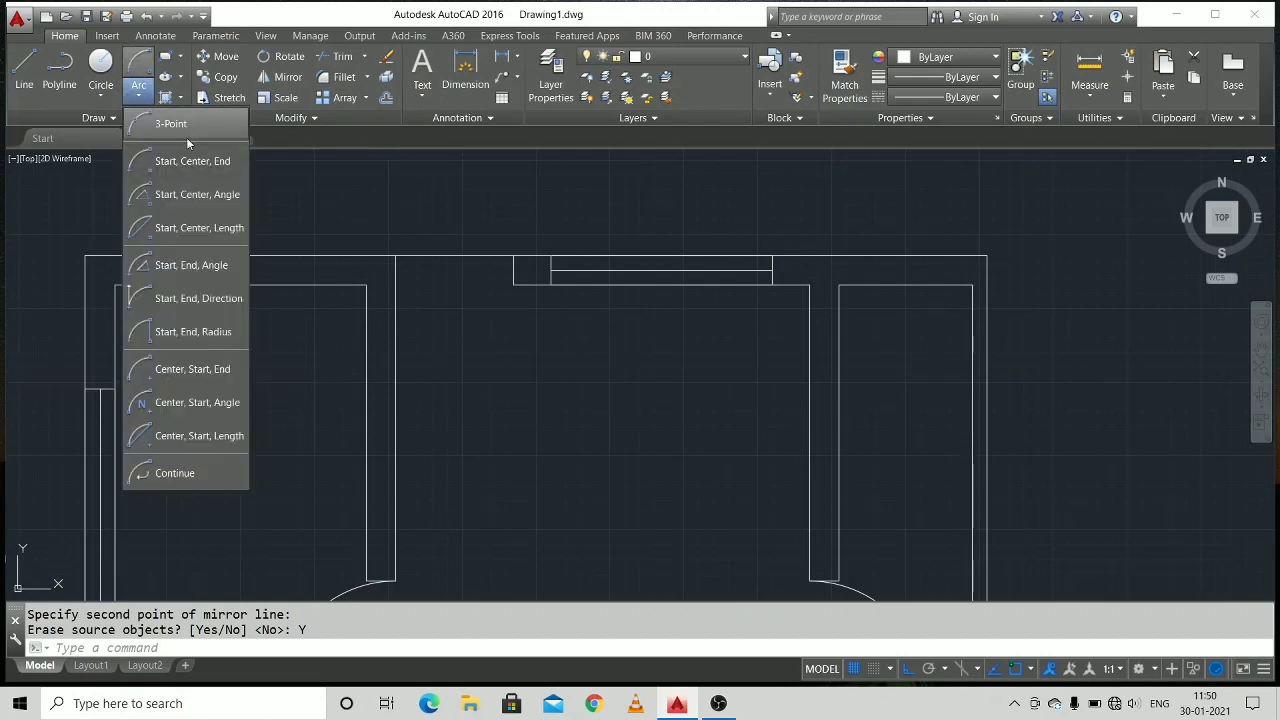
left_click(180, 160)
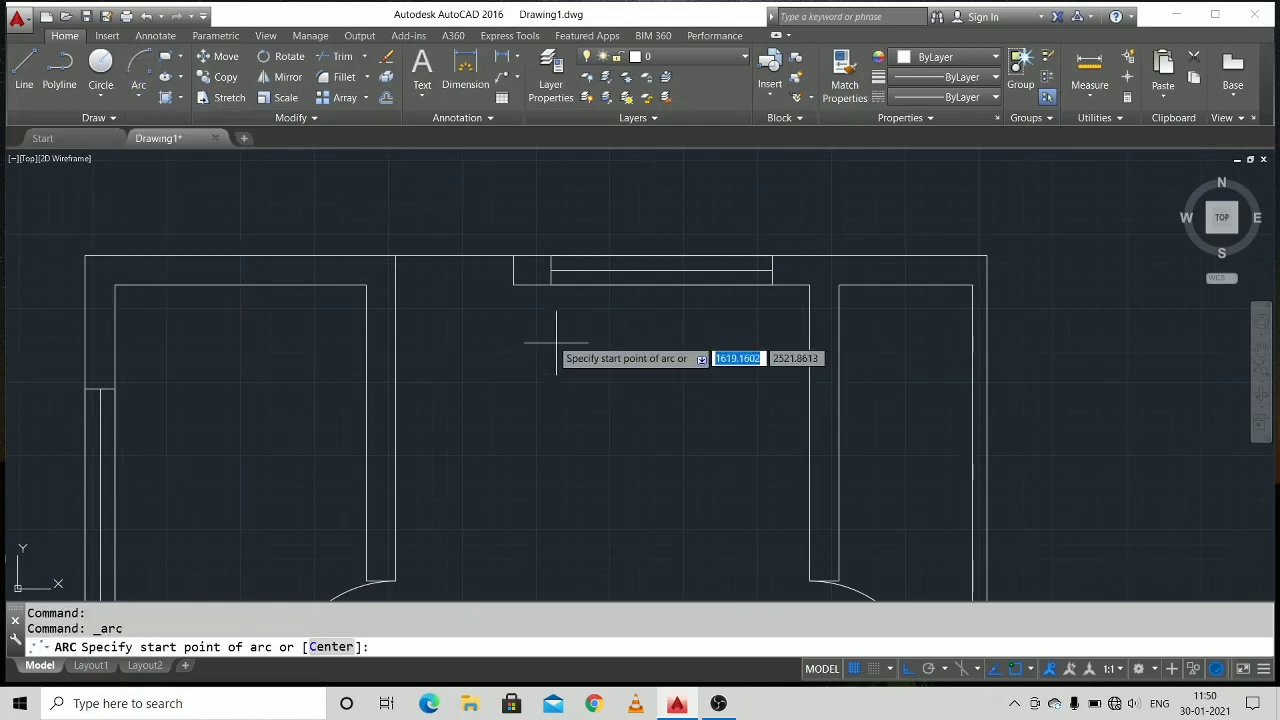
left_click(513, 258)
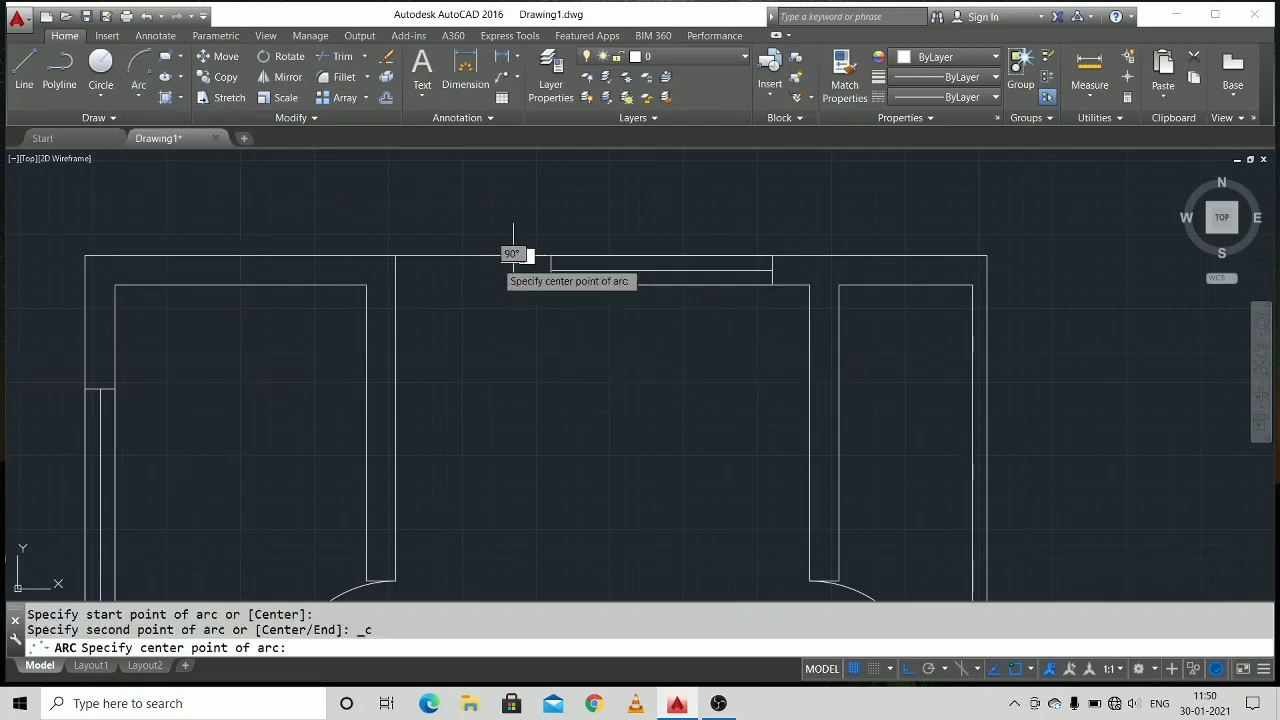
left_click(396, 258)
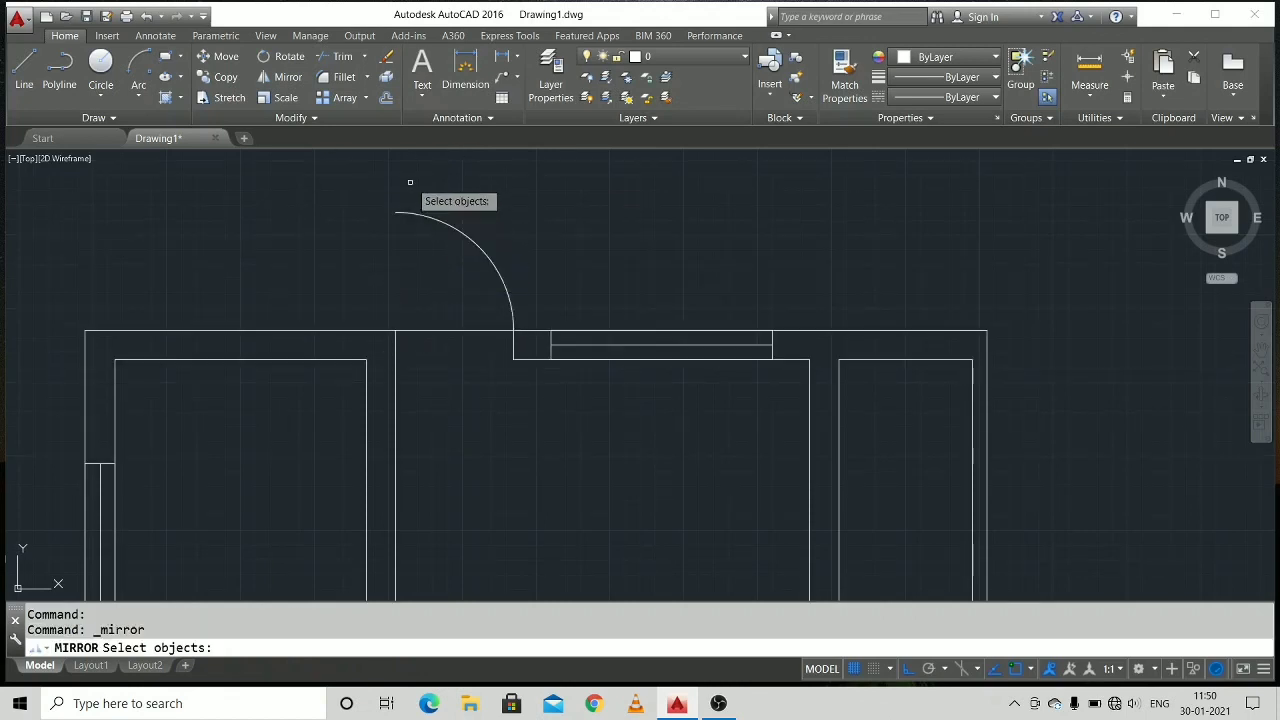
Mirror the top door's arc across the top wall's outer line so it swings inside, erasing the source arc.
key("Escape")
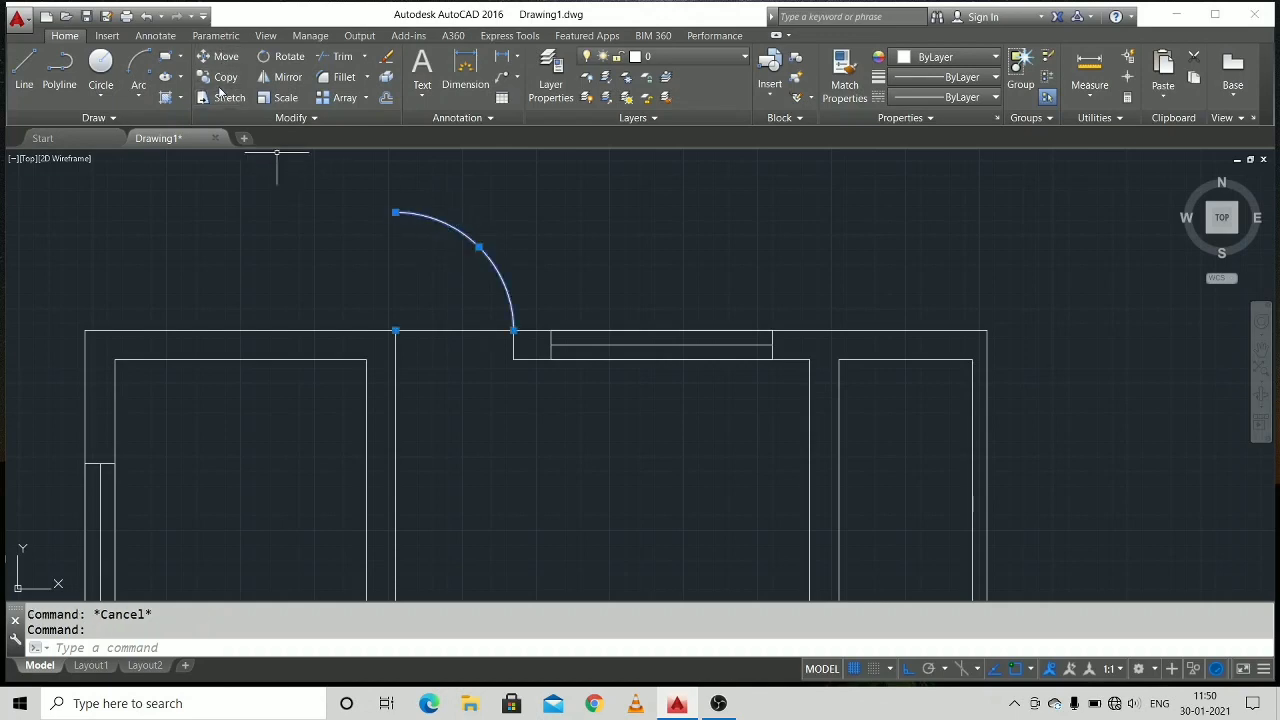
left_click(280, 80)
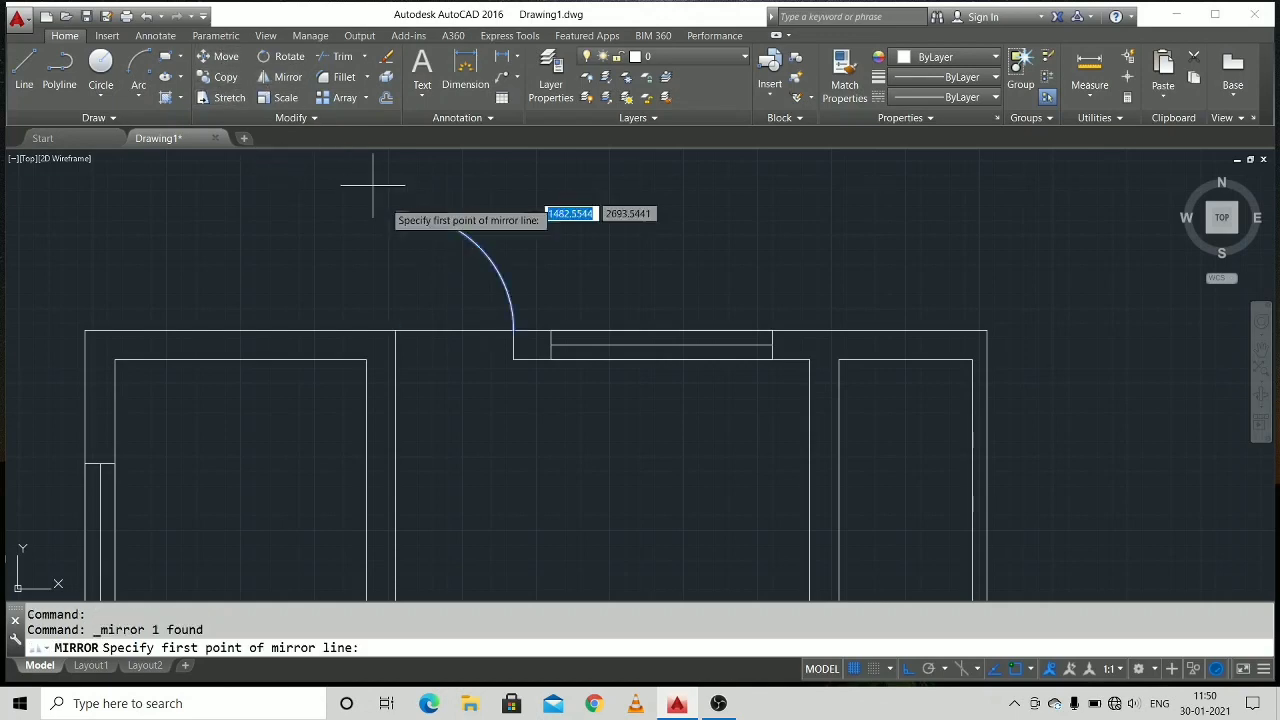
left_click(512, 330)
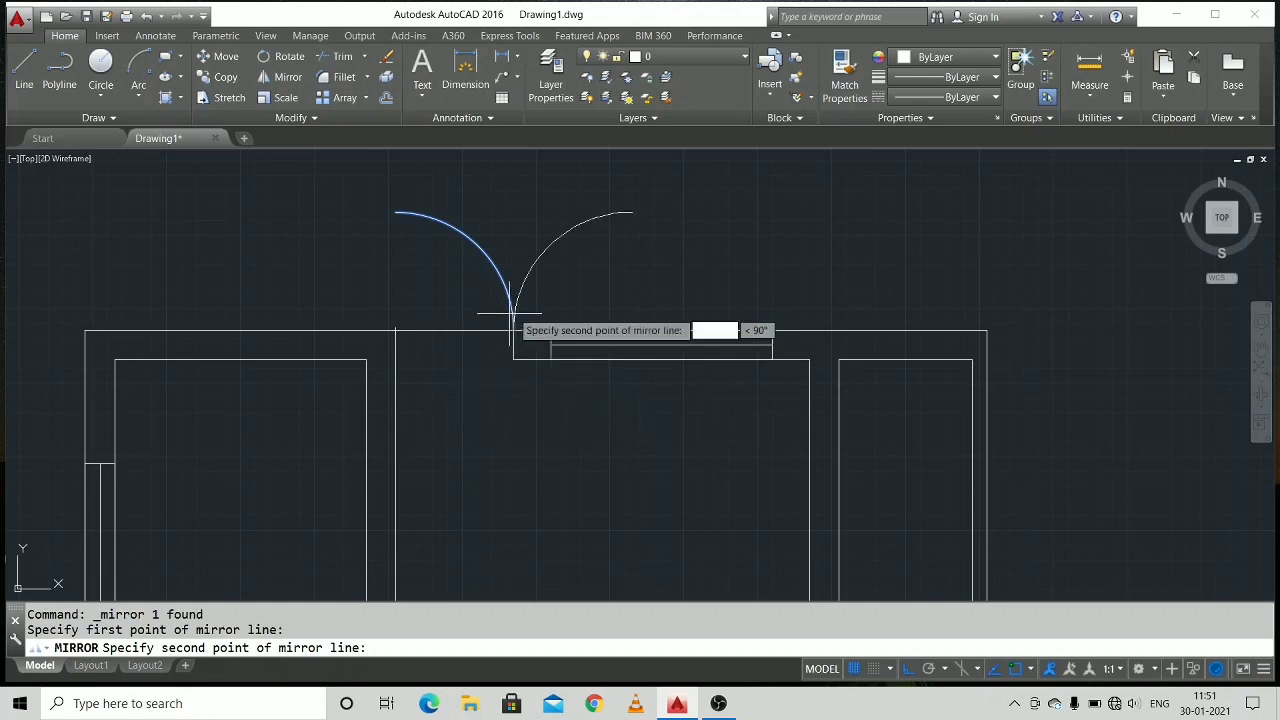
left_click(453, 343)
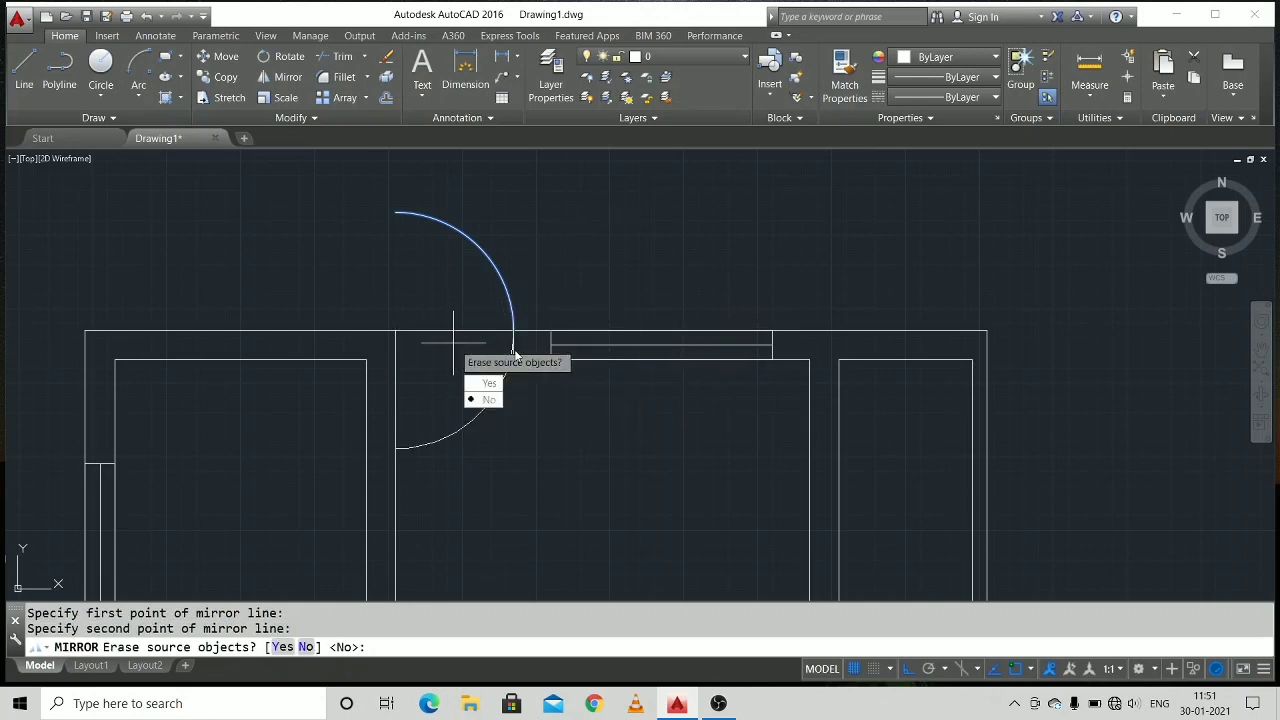
key("Return")
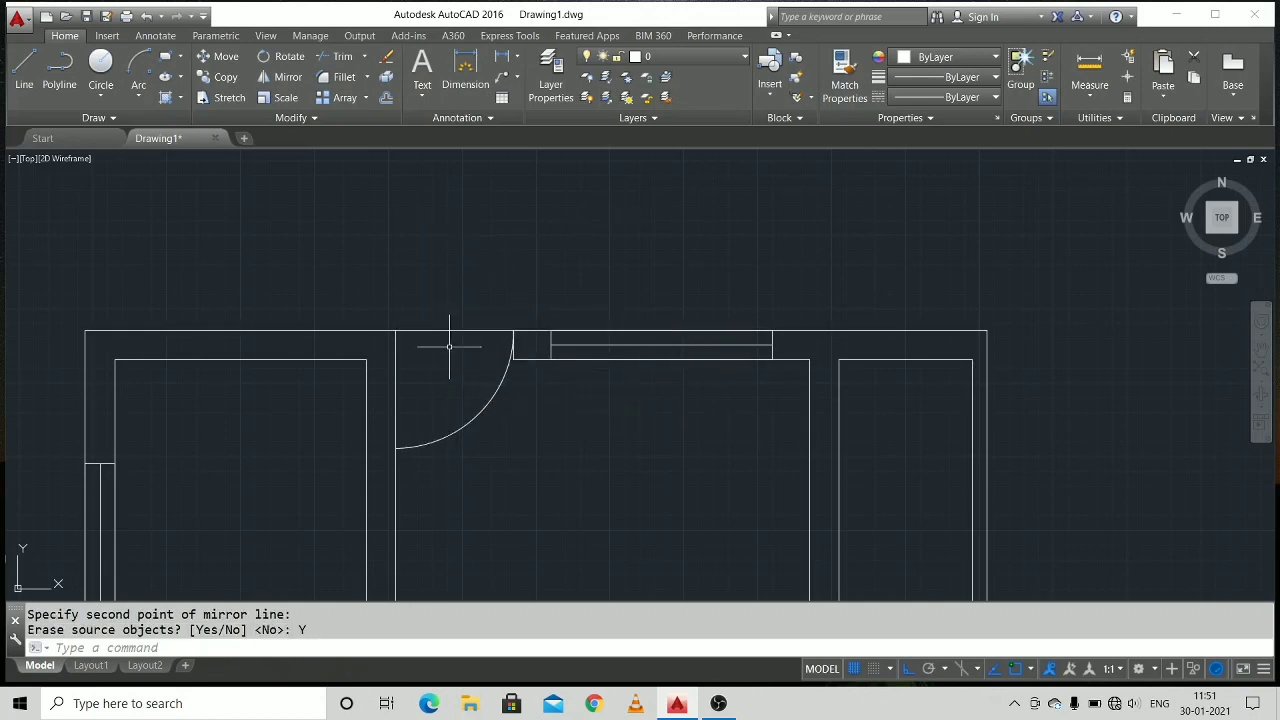
Draw the top door's leaf line from the hinge point on the outer wall line down to the arc's end on the upper-left partition.
middle_click_drag(439, 380, 447, 257)
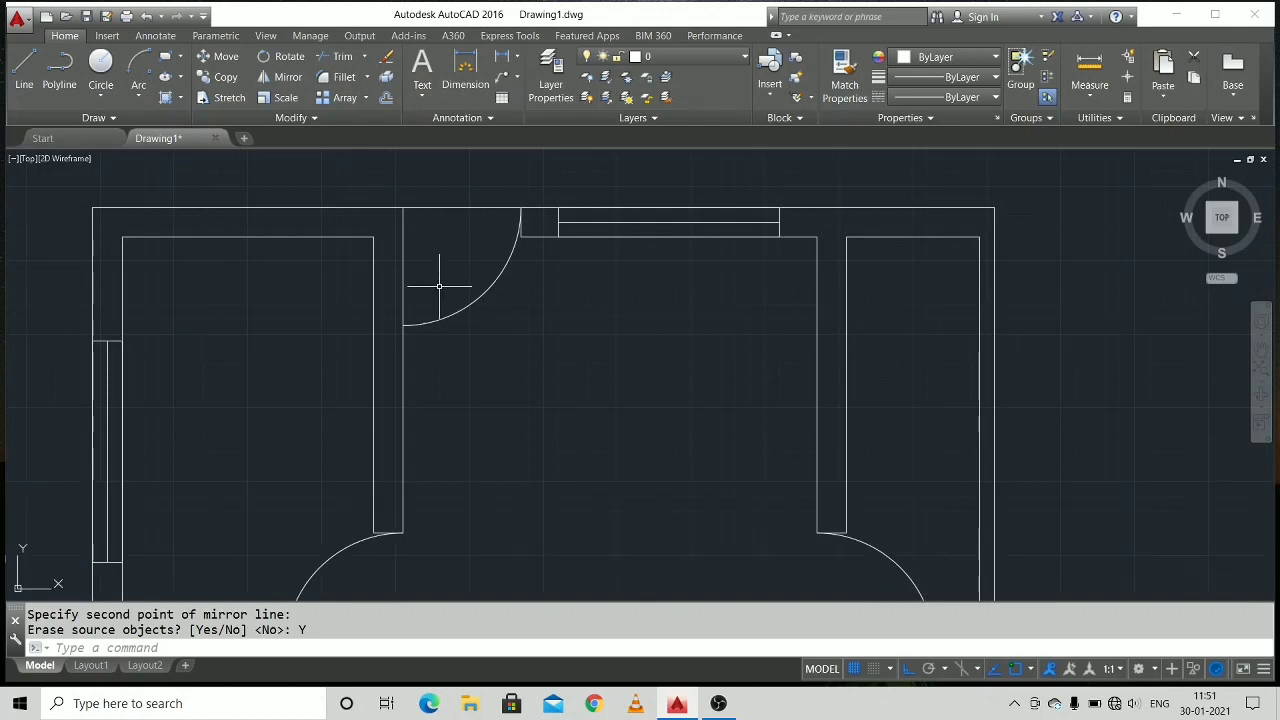
key("Escape")
key("Escape")
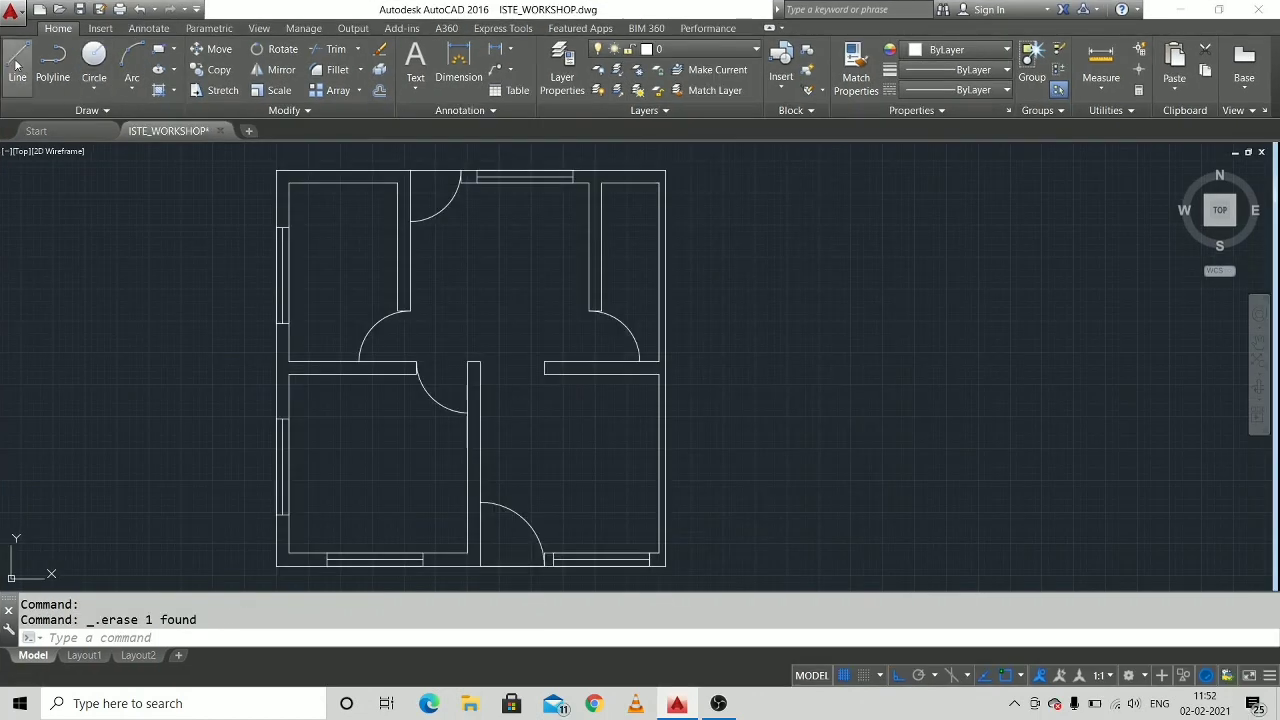
left_click(17, 62)
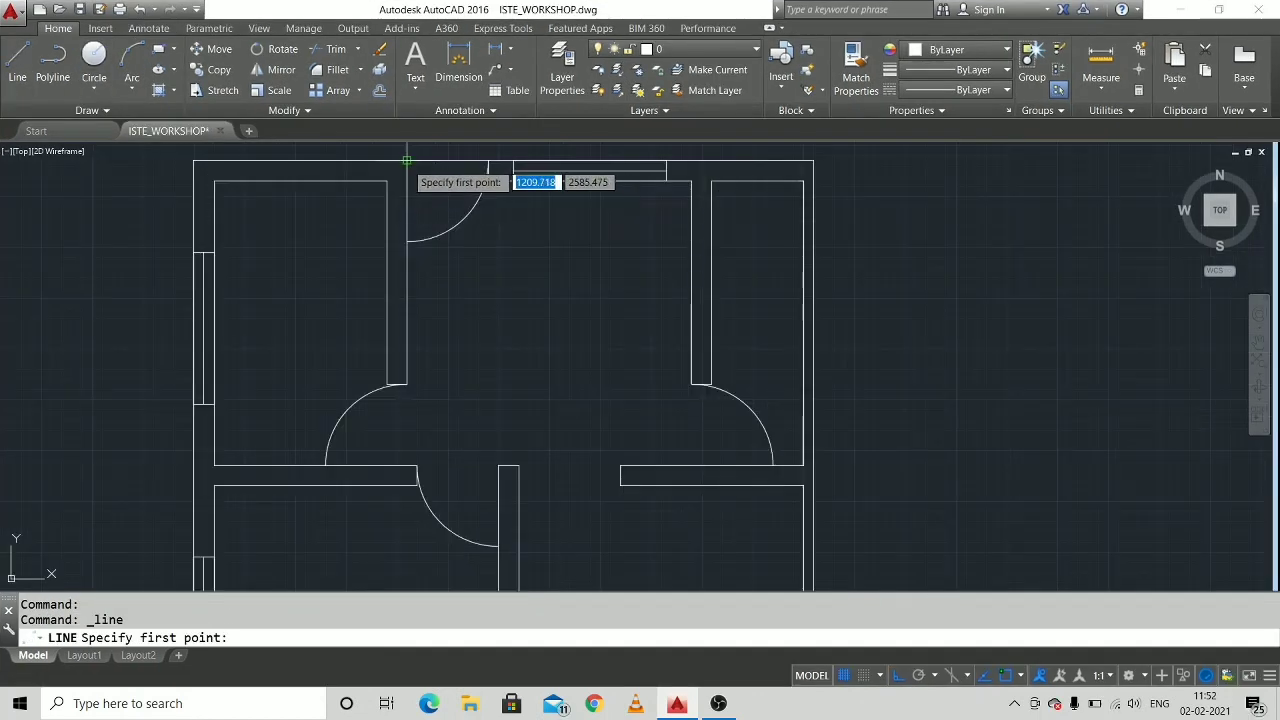
scroll(407, 160, "up", 2)
left_click(406, 160)
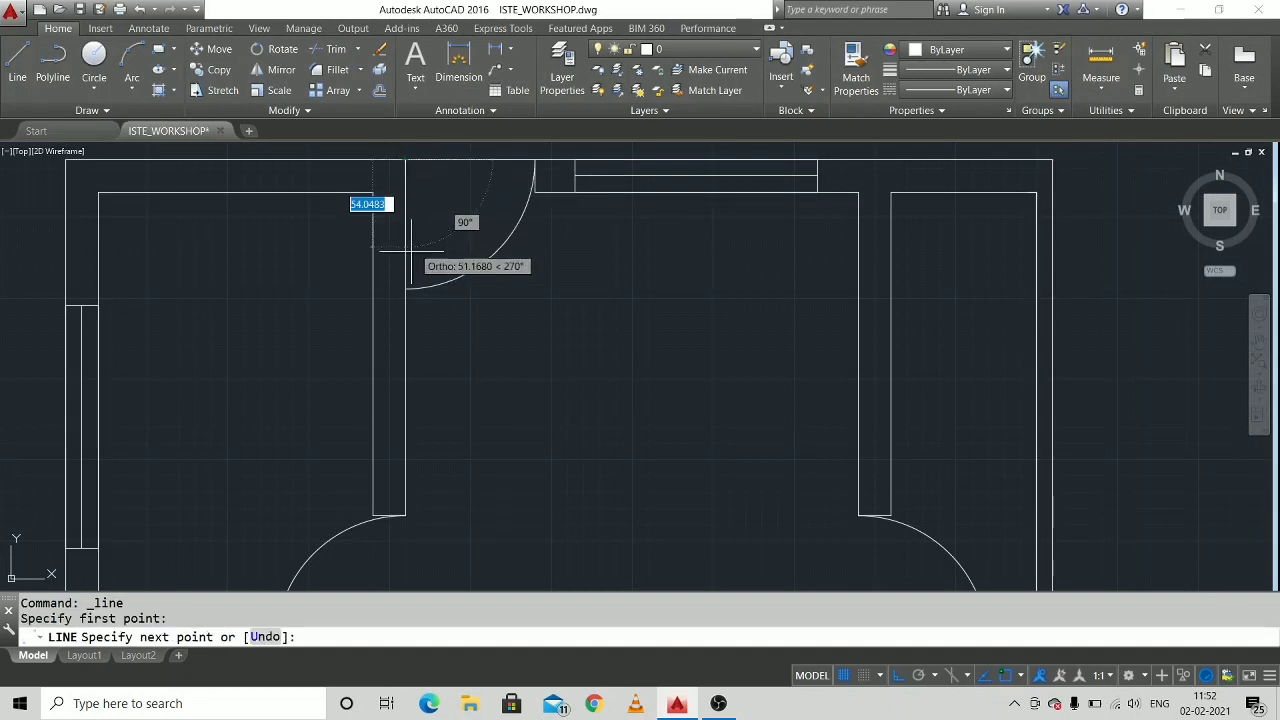
left_click(407, 289)
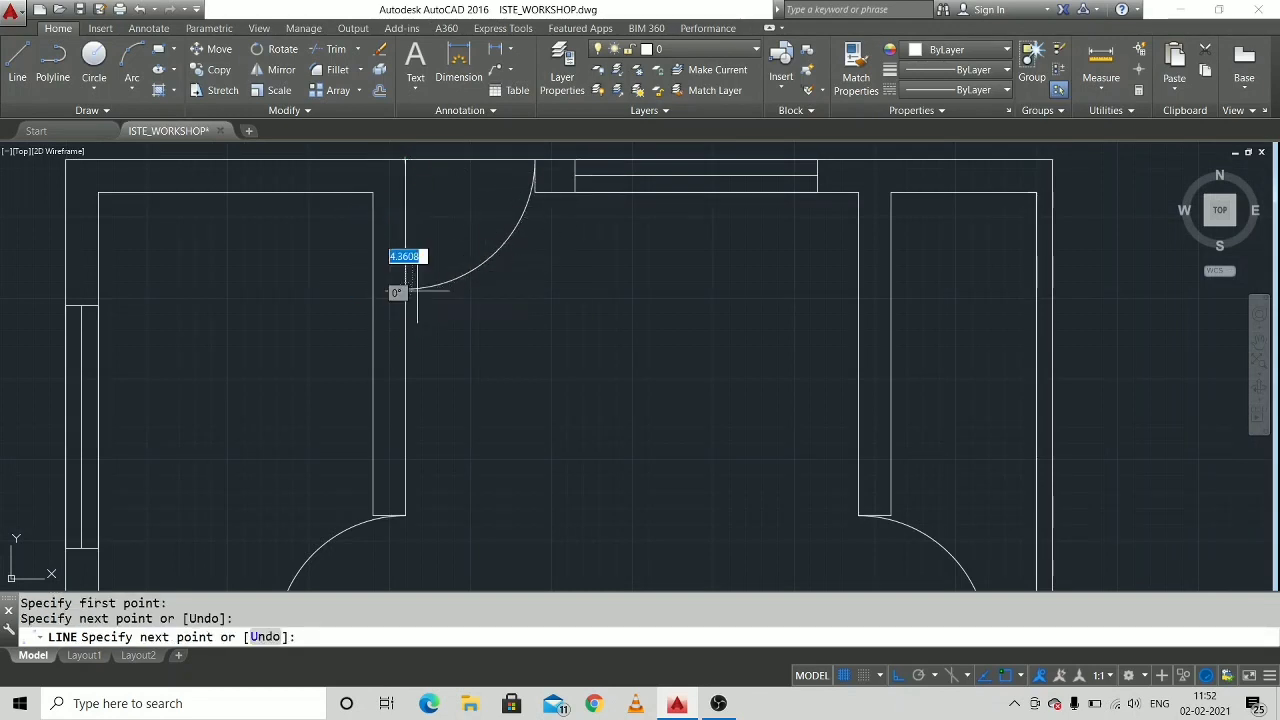
right_click(466, 316)
left_click(505, 343)
Draw the upper-left room's door leaf line along the middle left wall's upper line, between the arc's centre and its end.
middle_click_drag(487, 390, 571, 178)
middle_click_drag(509, 337, 520, 281)
right_click(435, 325)
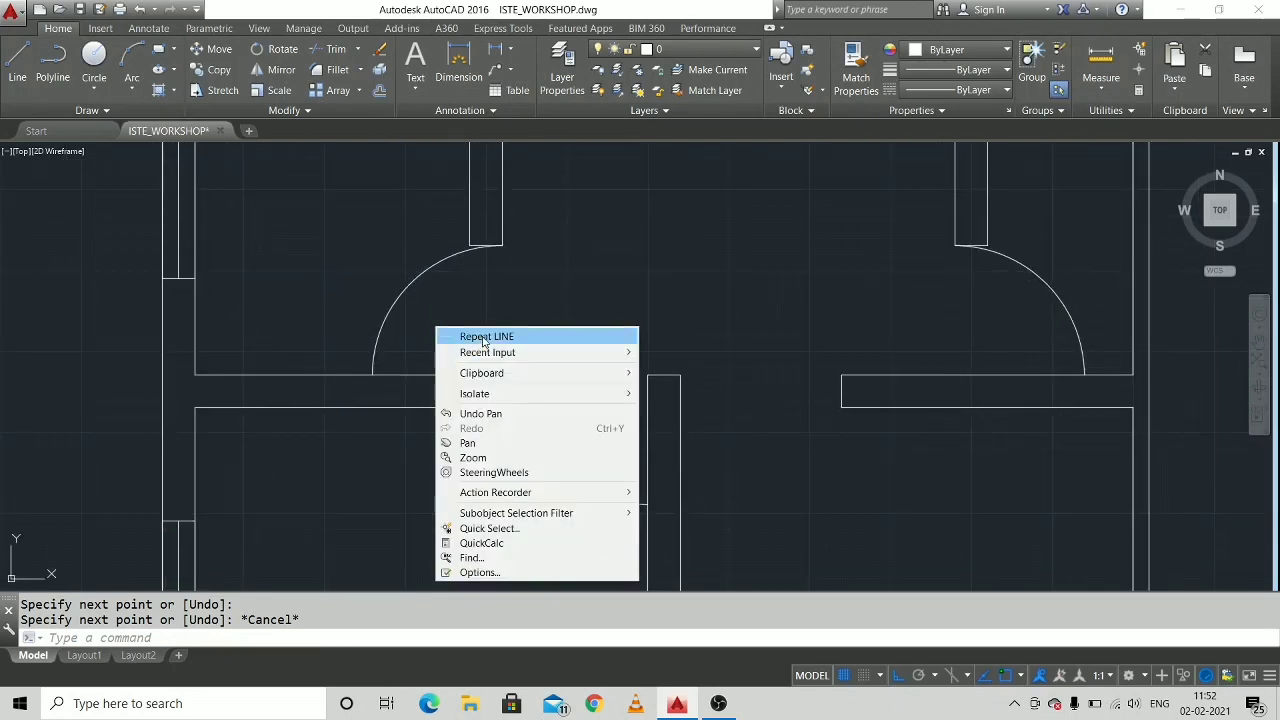
left_click(478, 336)
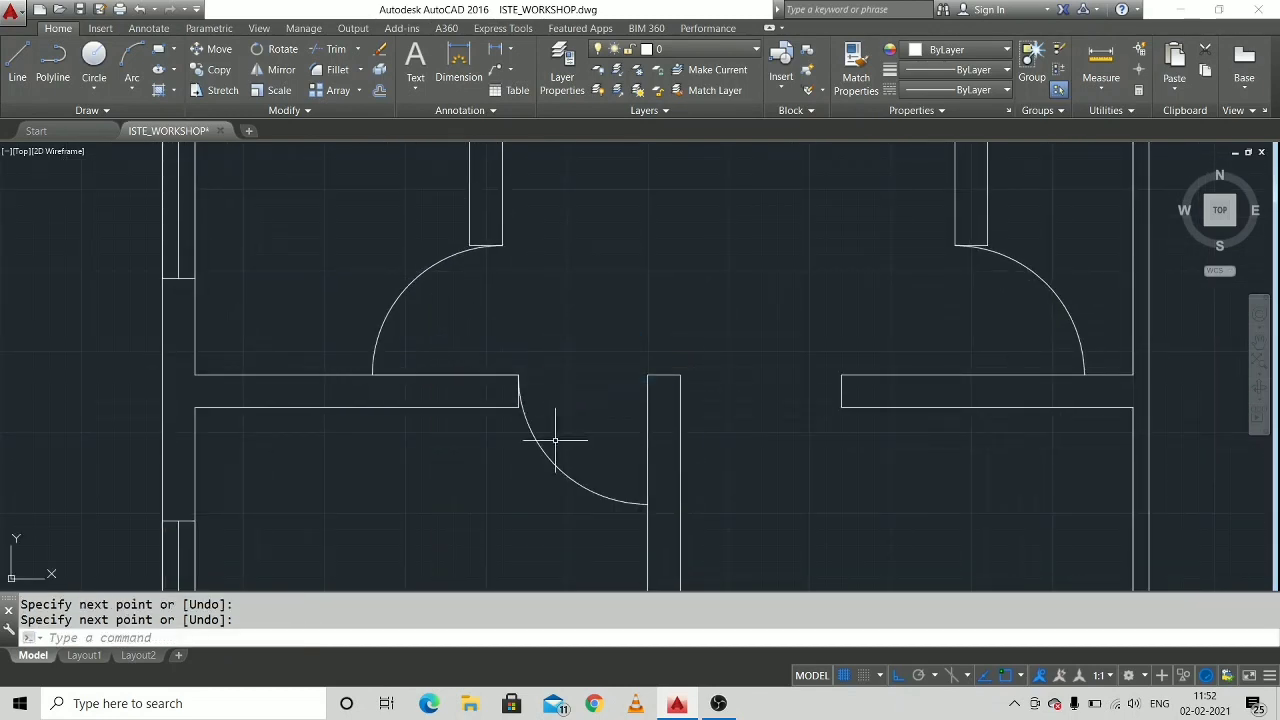
Draw the lower-left room's door leaf line along the lower central partition, from the arc's end up to the partition's top corner.
mouse_move(555, 440)
middle_mouse_down()
mouse_move(547, 260)
mouse_move(572, 301)
middle_mouse_up()
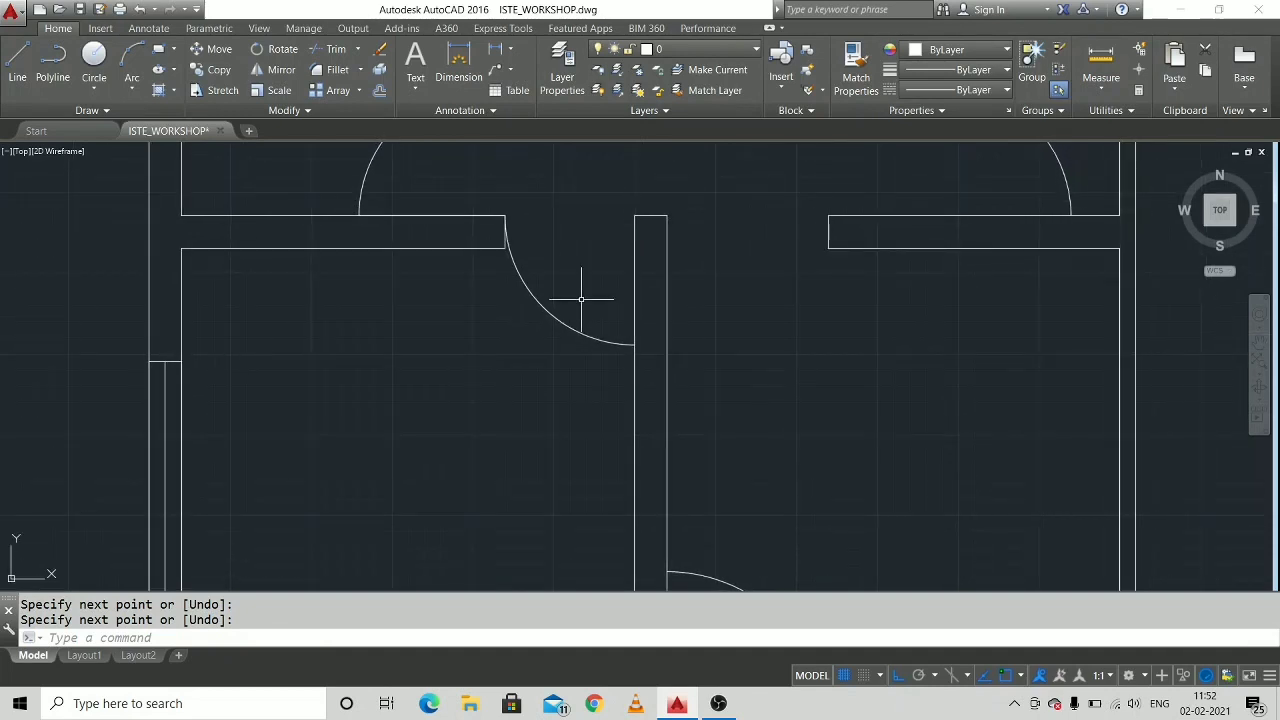
right_click(581, 298)
left_click(600, 302)
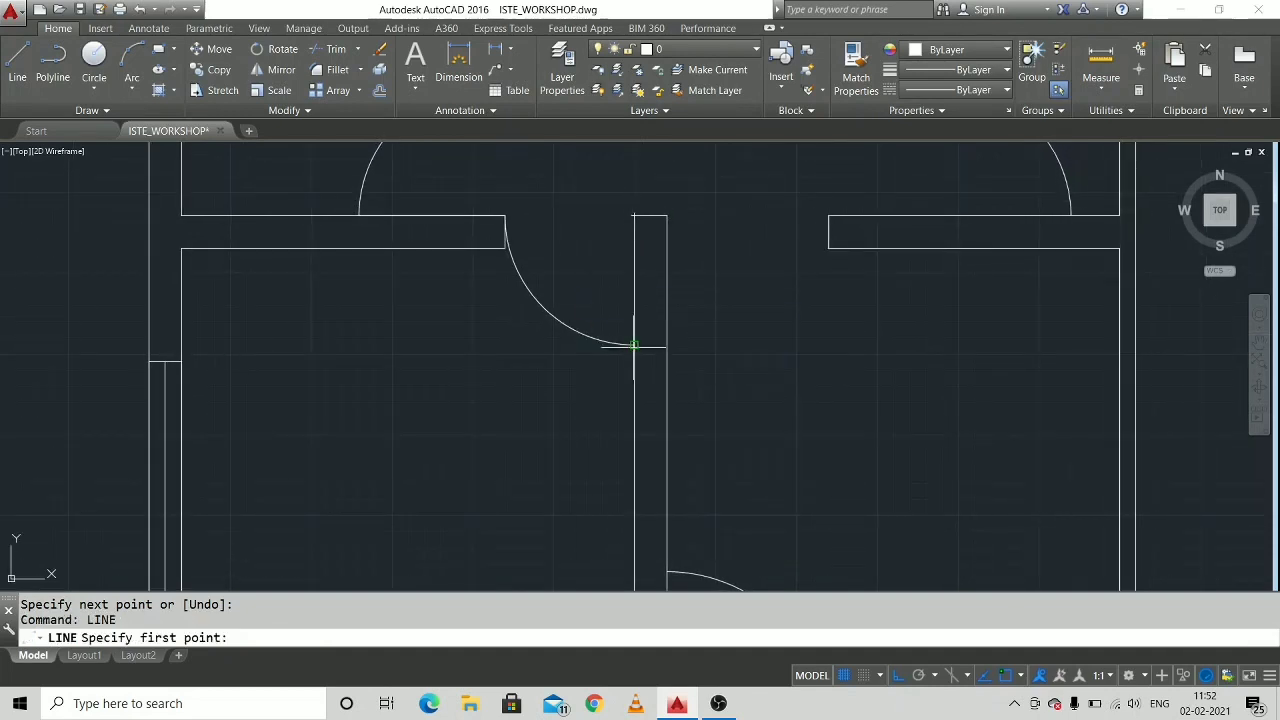
left_click(633, 345)
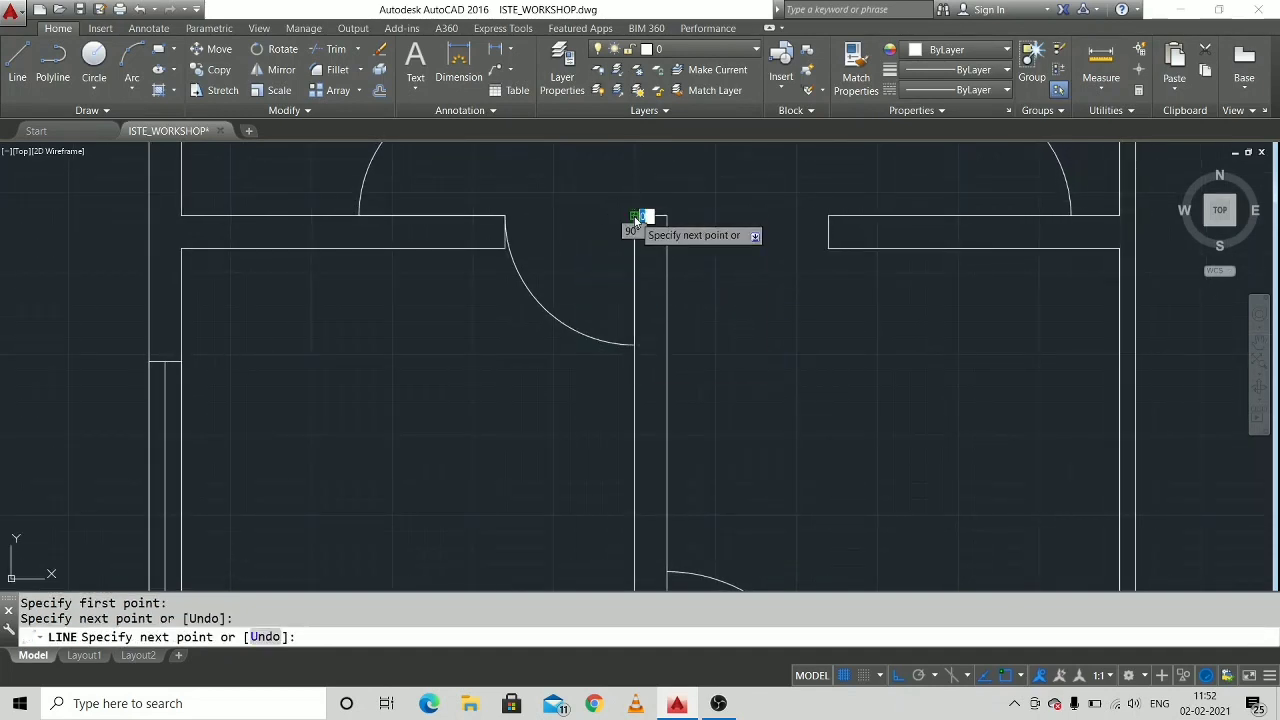
right_click(636, 216)
left_click(660, 222)
Draw the upper-right room's door leaf line along the middle right wall's upper line, from the arc's end to its centre.
mouse_move(749, 246)
middle_mouse_down()
mouse_move(665, 261)
mouse_move(491, 366)
mouse_move(395, 404)
middle_mouse_up()
right_click(621, 306)
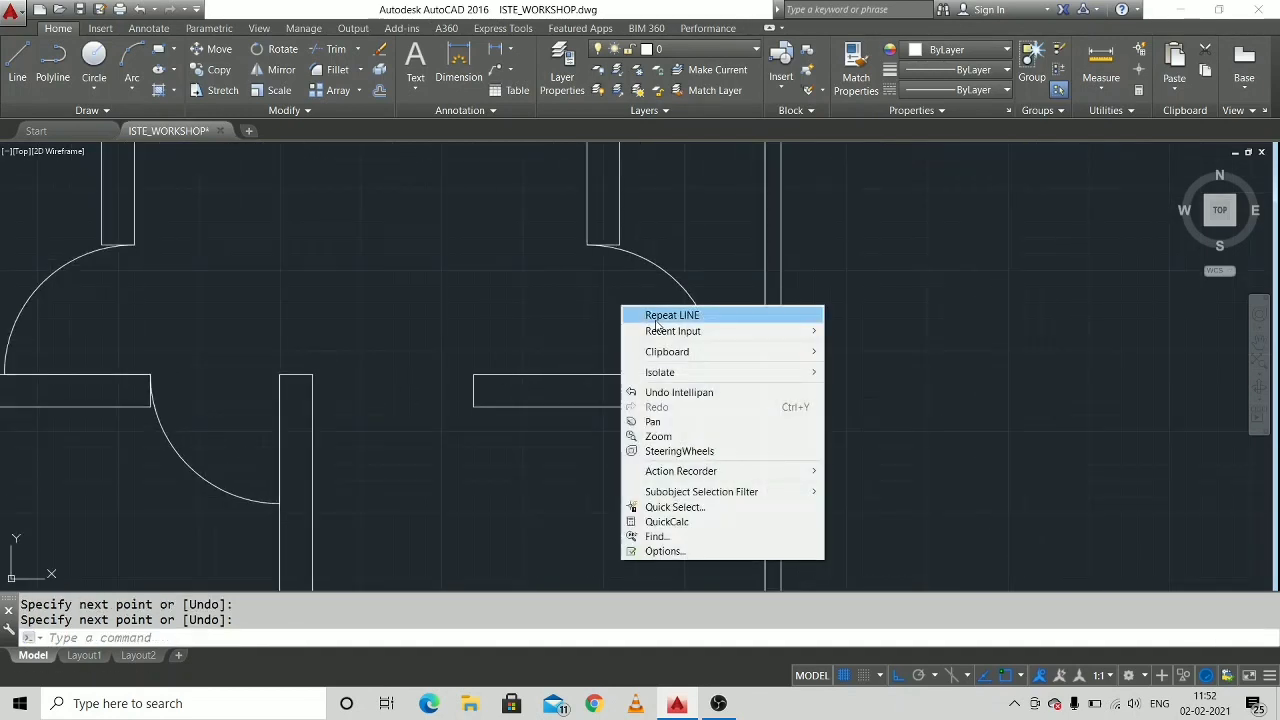
left_click(665, 315)
left_click(716, 374)
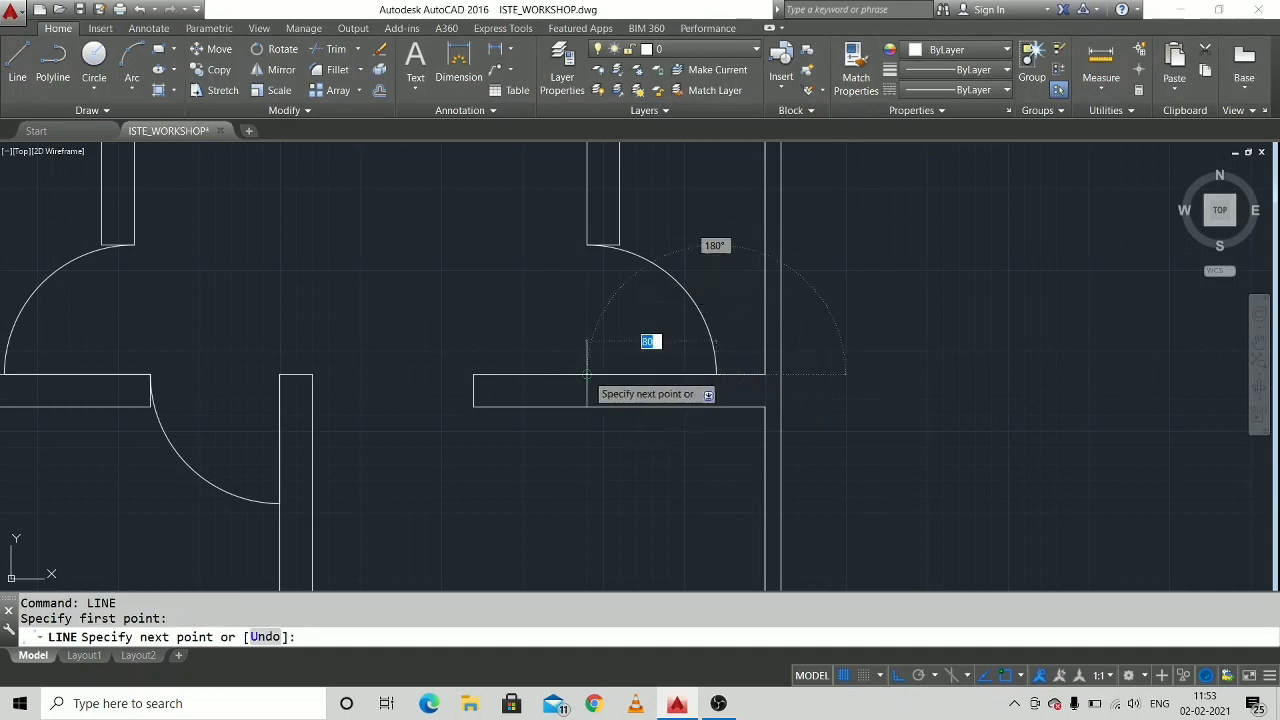
left_click(587, 374)
right_click(594, 376)
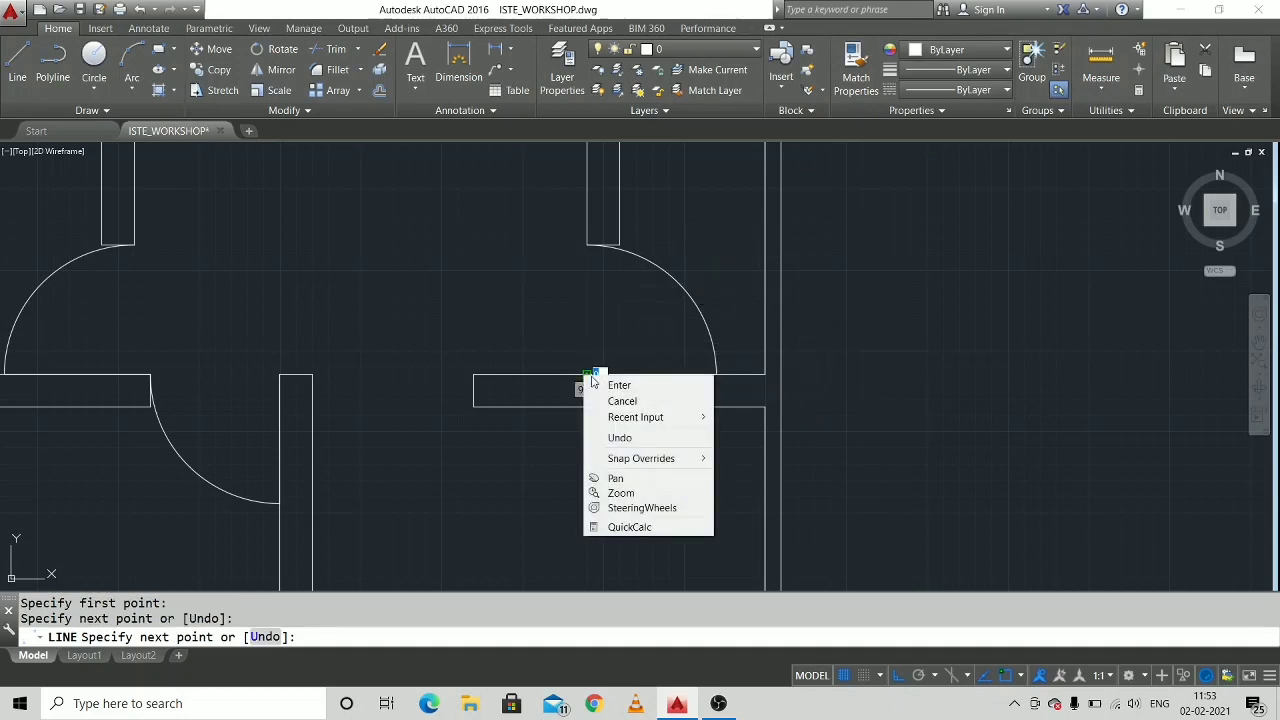
left_click(616, 385)
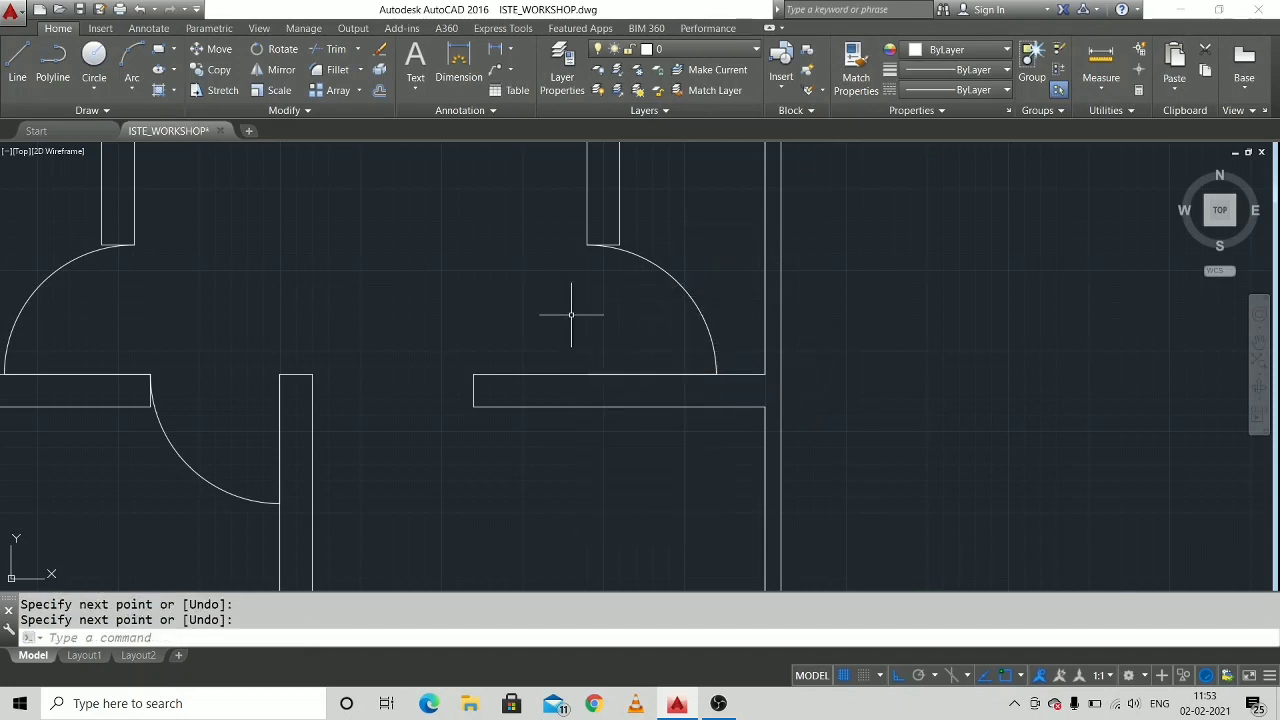
Draw the bottom door's leaf line along the central partition, from the arc's end down to the outer wall line.
scroll(571, 315, "down", 2)
middle_click_drag(570, 452, 543, 208)
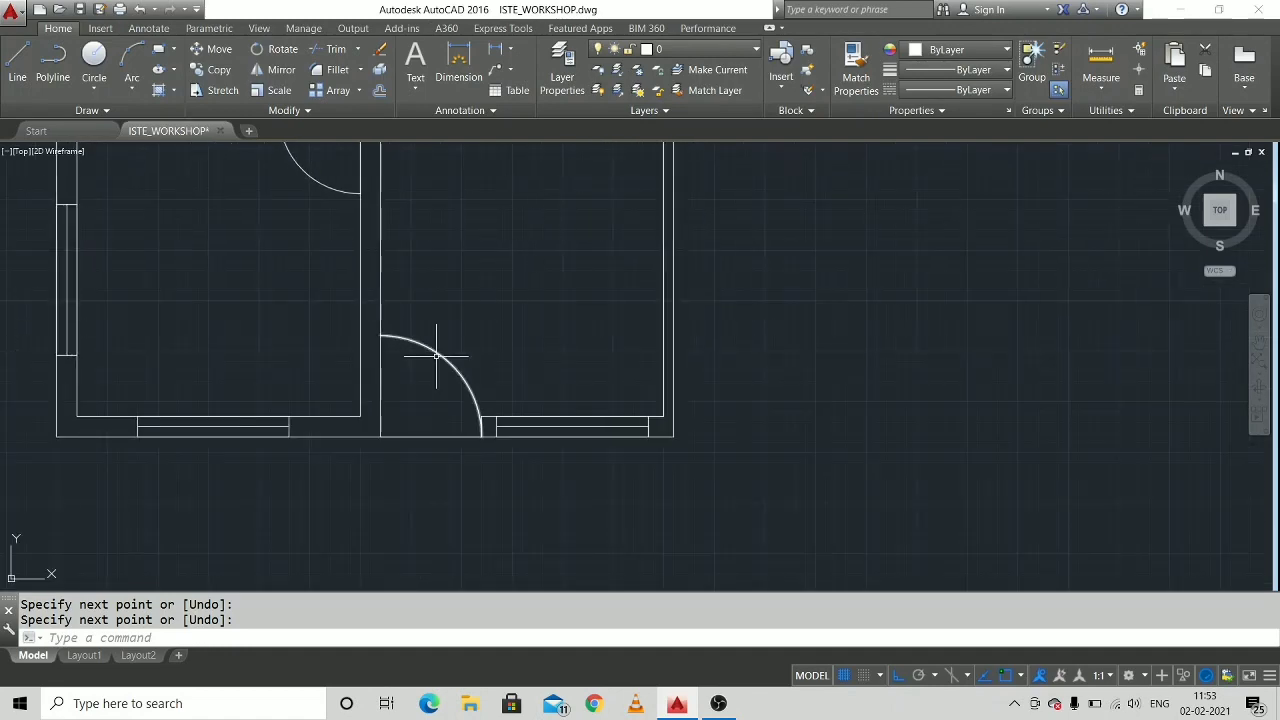
middle_click_drag(436, 355, 479, 291)
scroll(451, 329, "up", 2)
right_click(452, 333)
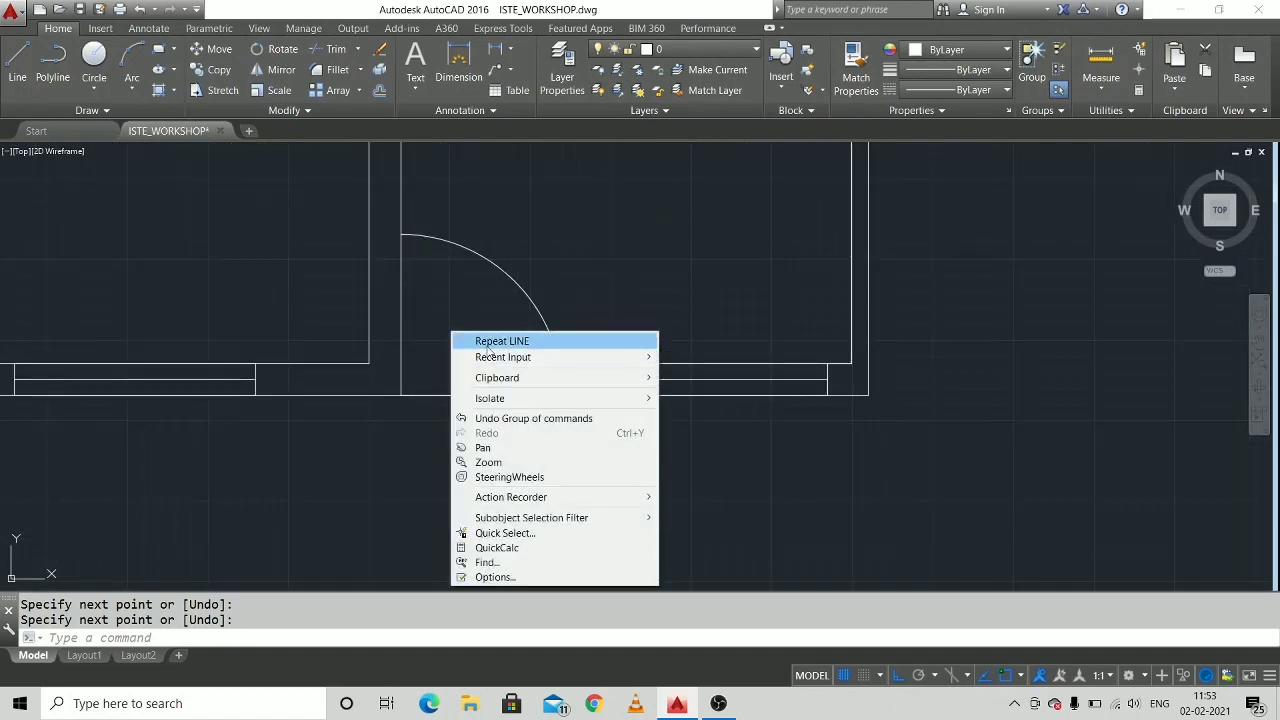
left_click(492, 343)
left_click(401, 235)
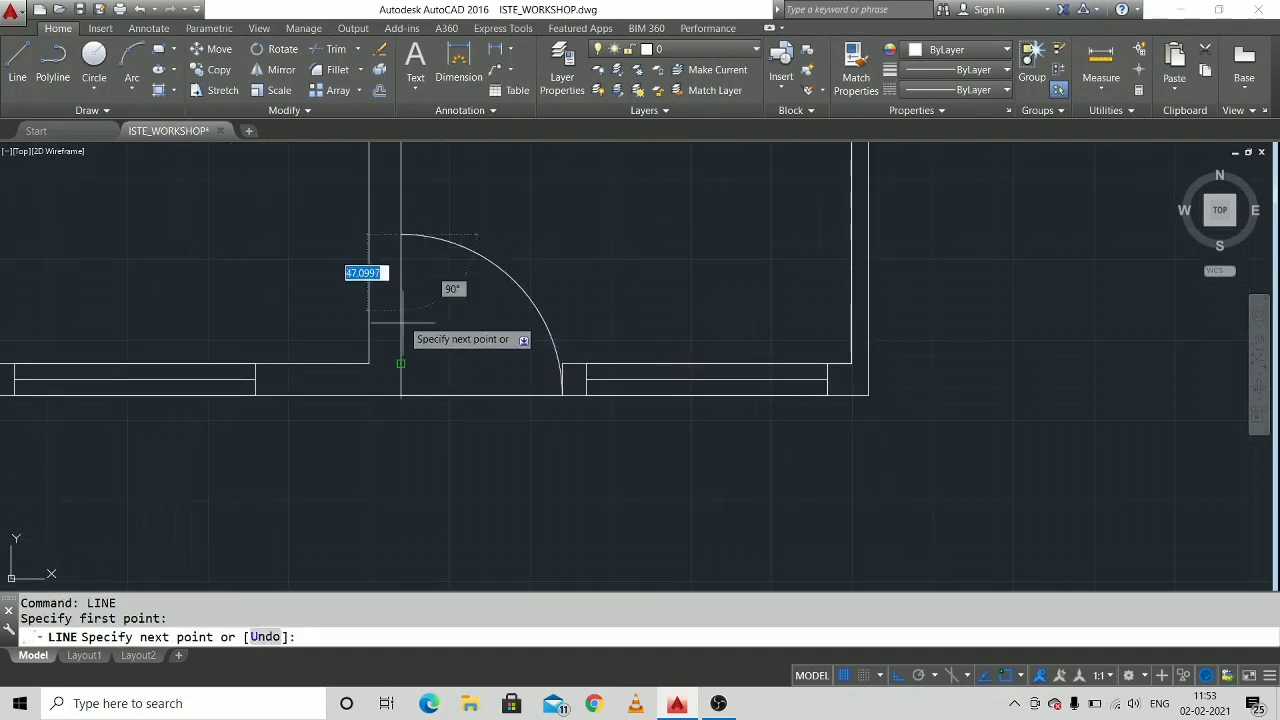
left_click(401, 395)
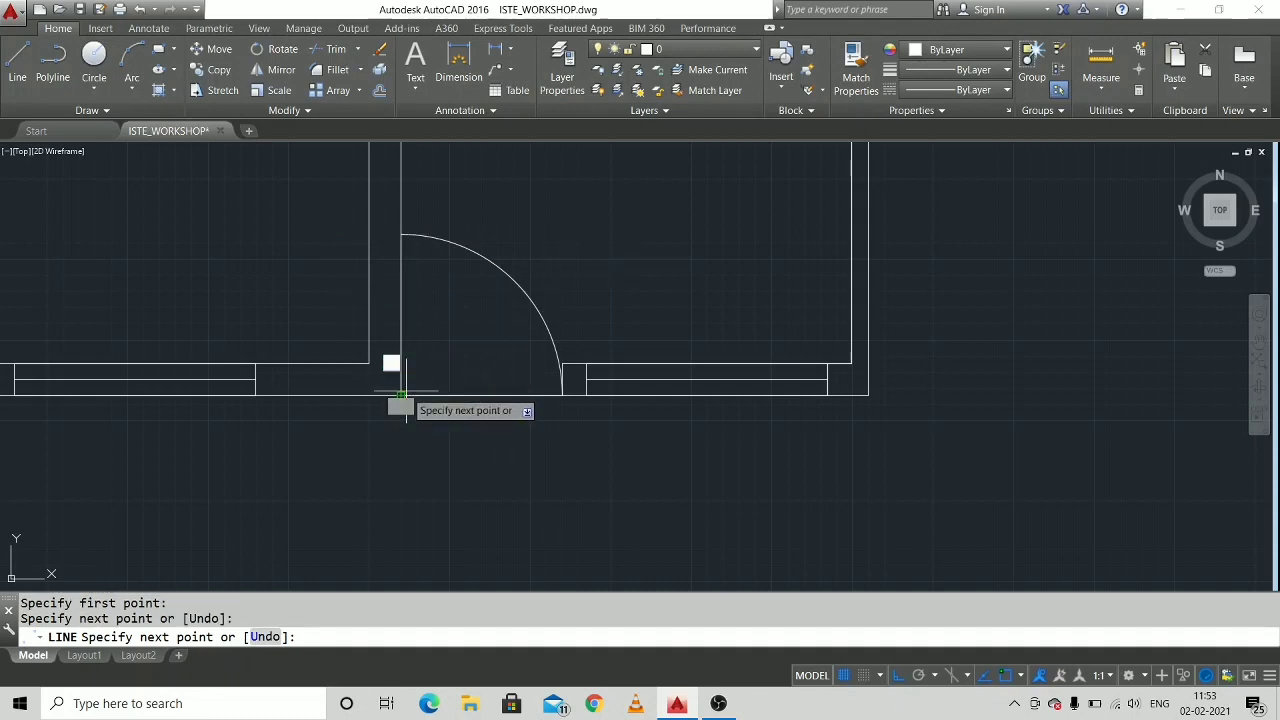
right_click(401, 395)
left_click(430, 398)
scroll(531, 305, "down", 2)
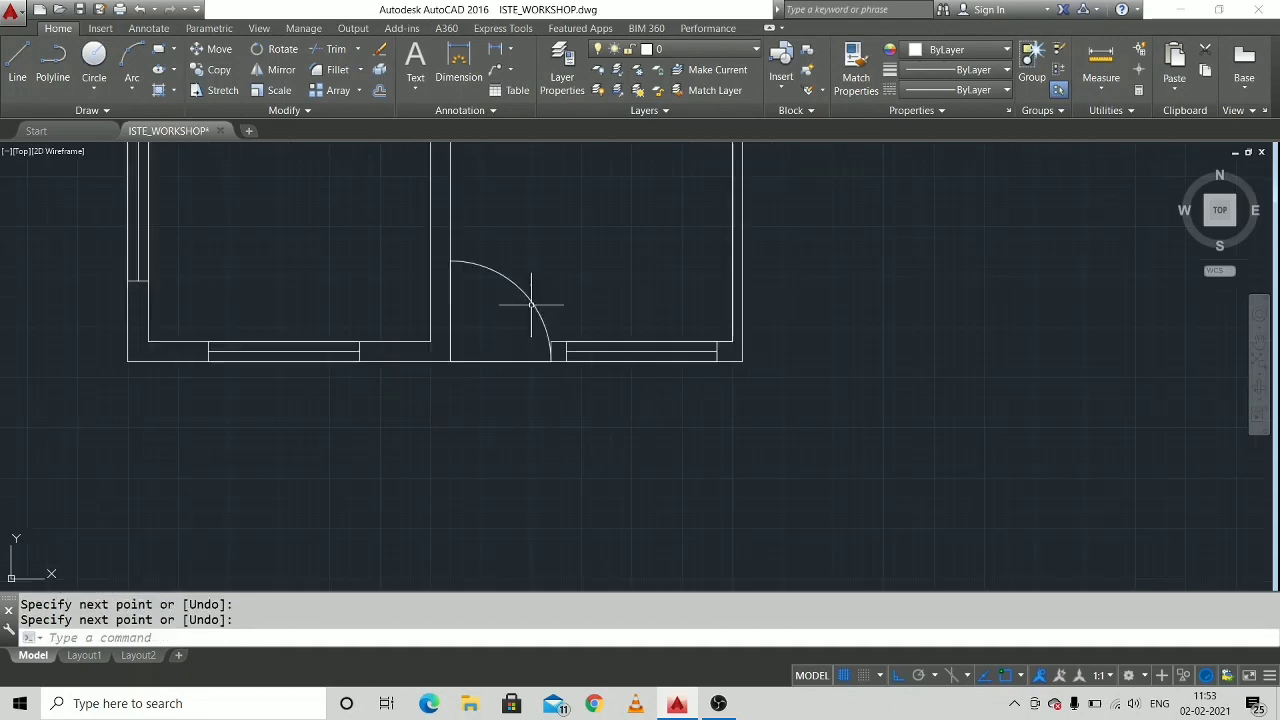
Hatch the upper-left room's top and partition walls and the short wall piece beside the top door with the ANSI32 pattern.
middle_click_drag(531, 305, 471, 438)
mouse_move(561, 339)
middle_mouse_down()
mouse_move(569, 414)
mouse_move(589, 443)
middle_mouse_up()
scroll(569, 409, "down", 2)
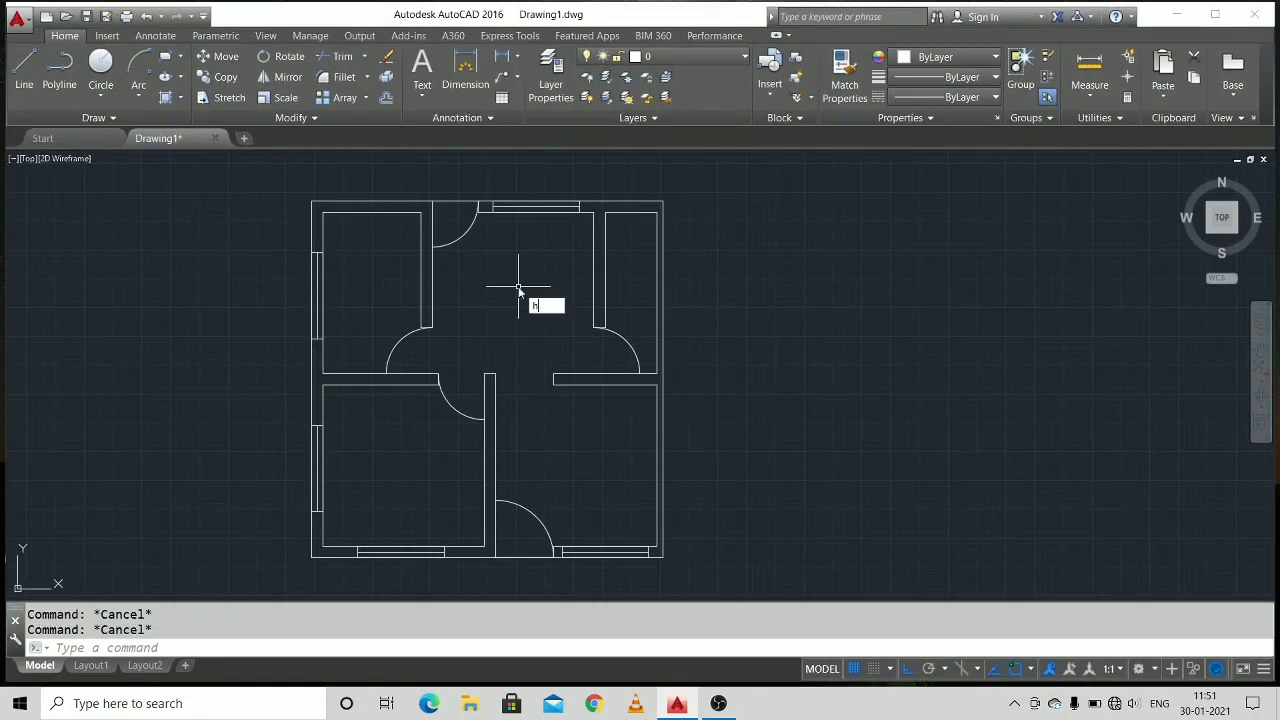
type("t")
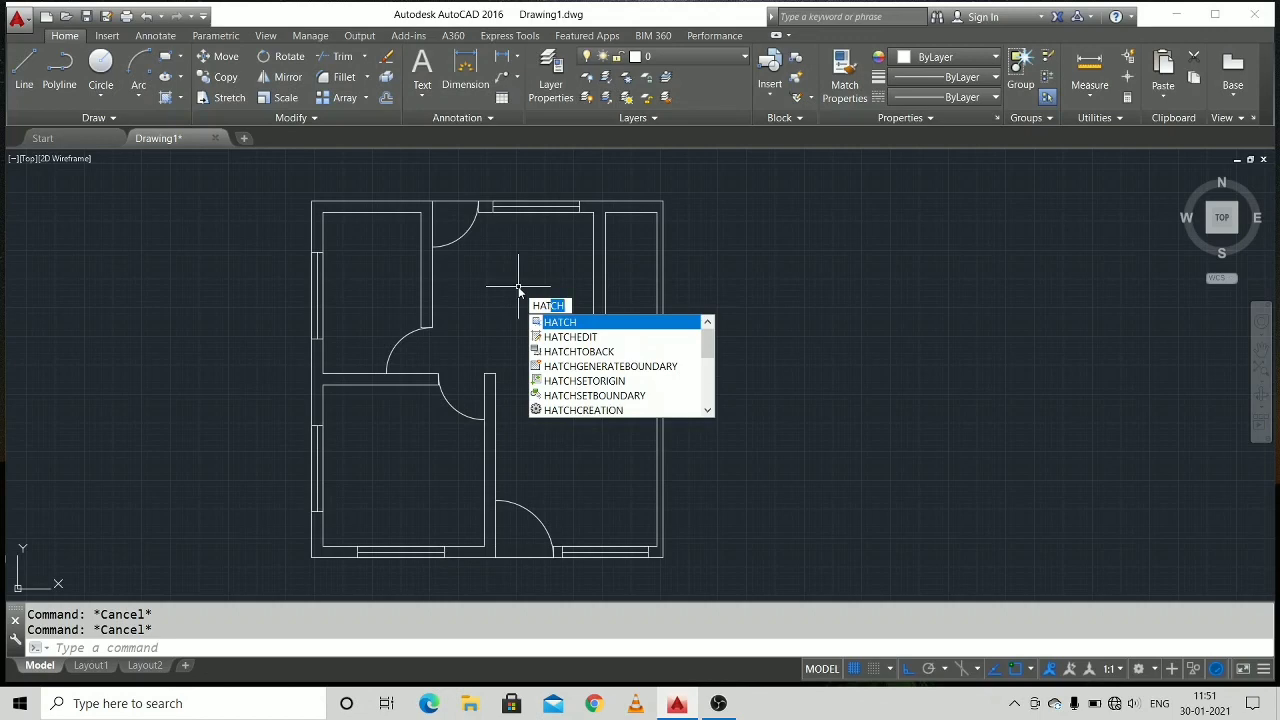
key("Return")
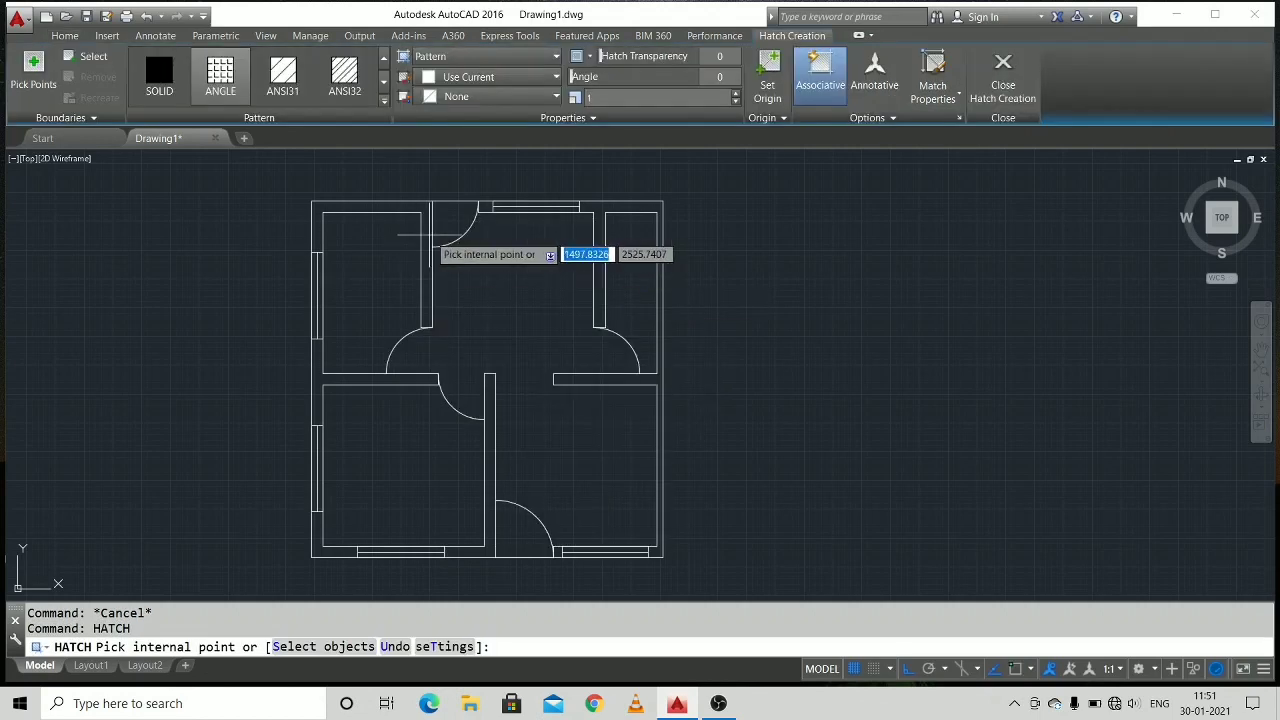
left_click(348, 82)
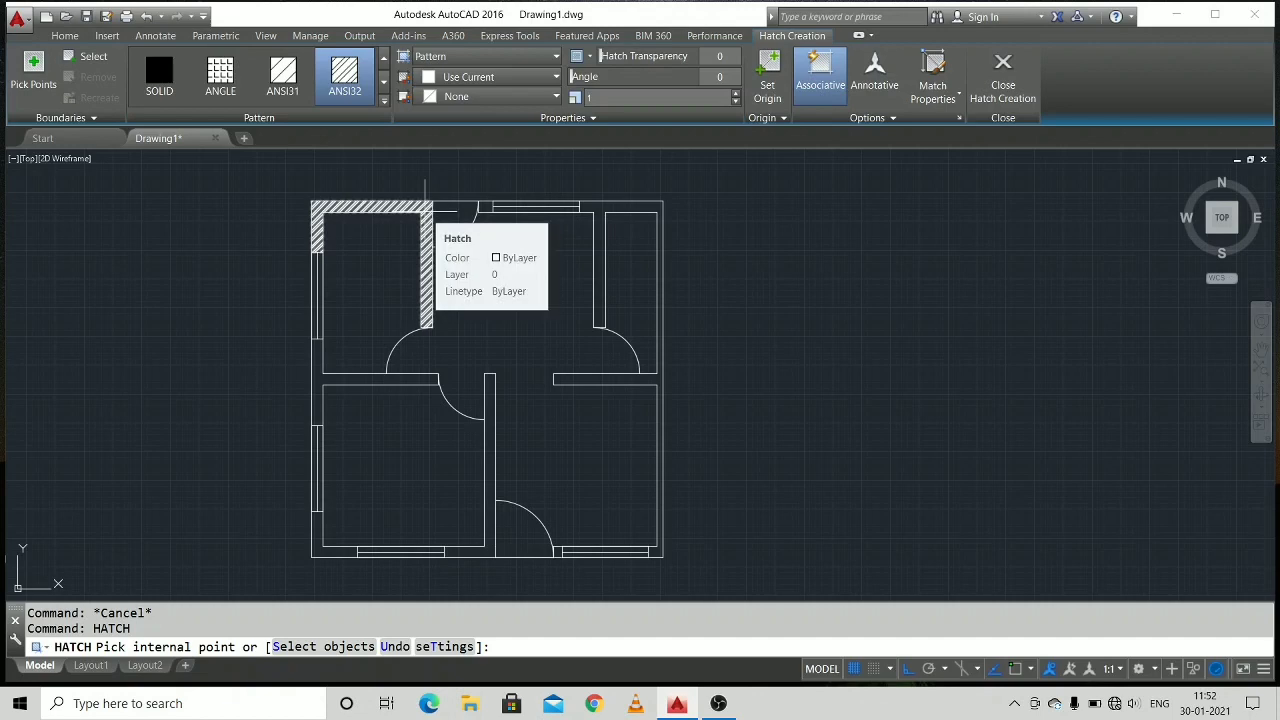
left_click(428, 212)
scroll(478, 204, "up", 2)
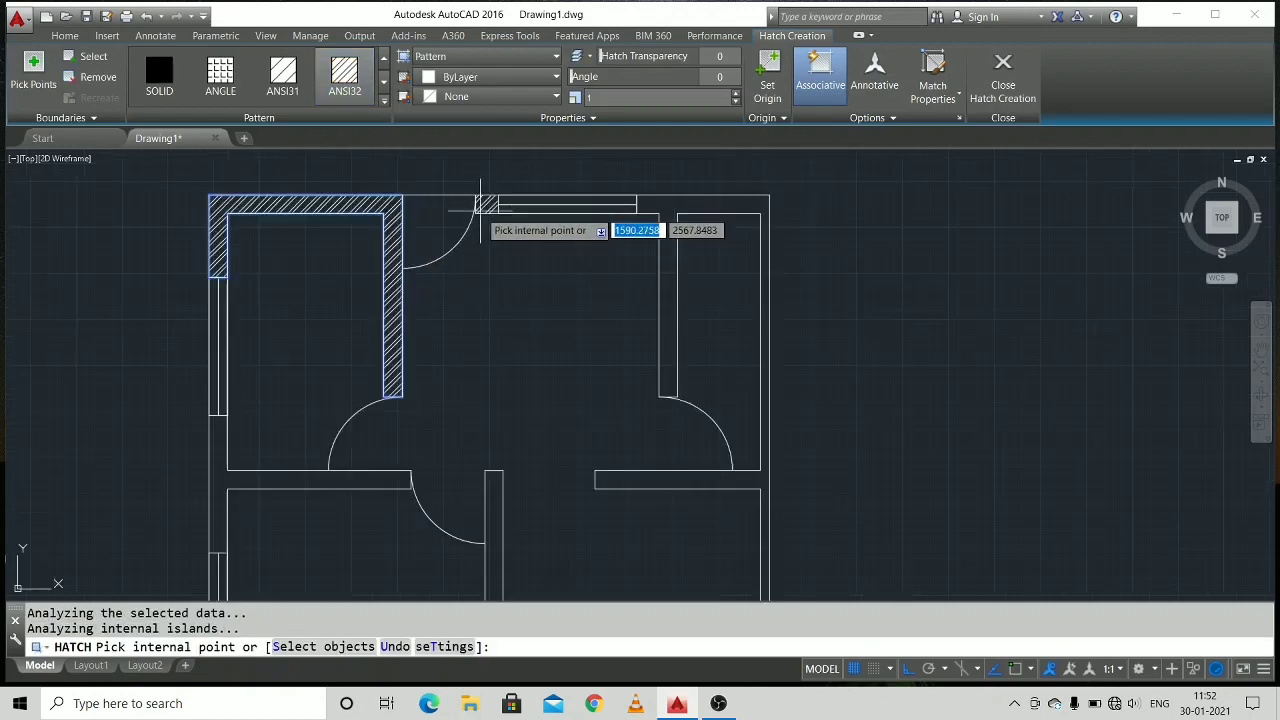
left_click(480, 205)
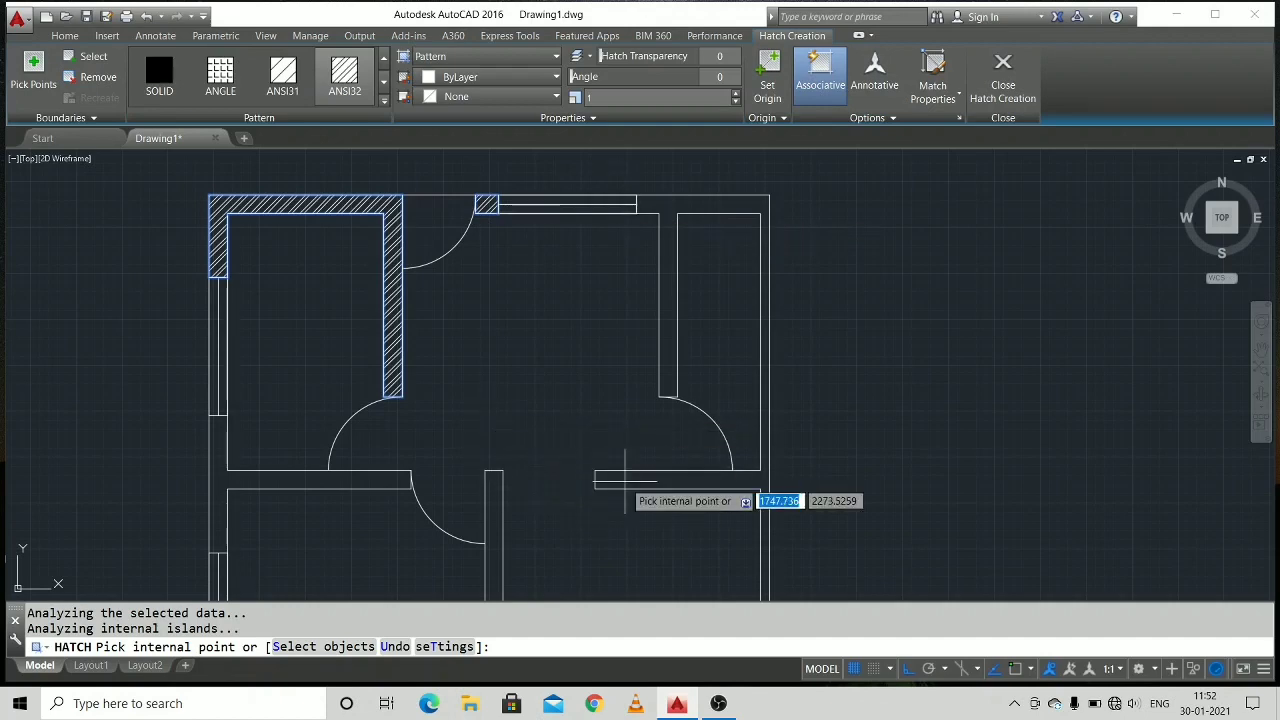
Extend the ANSI32 hatch to the middle left wall, lower-left corner, bottom-door pier, and the bottom wall with the central partition.
left_click(337, 482)
middle_click_drag(457, 537, 415, 285)
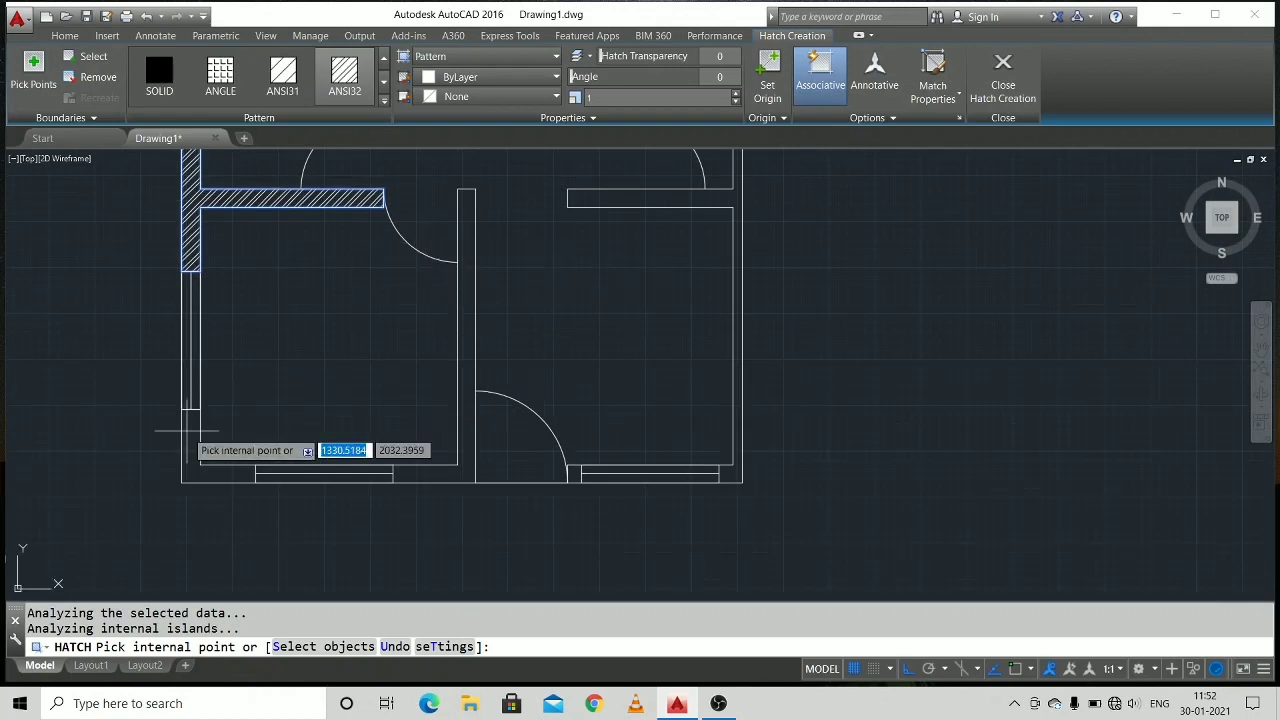
left_click(222, 474)
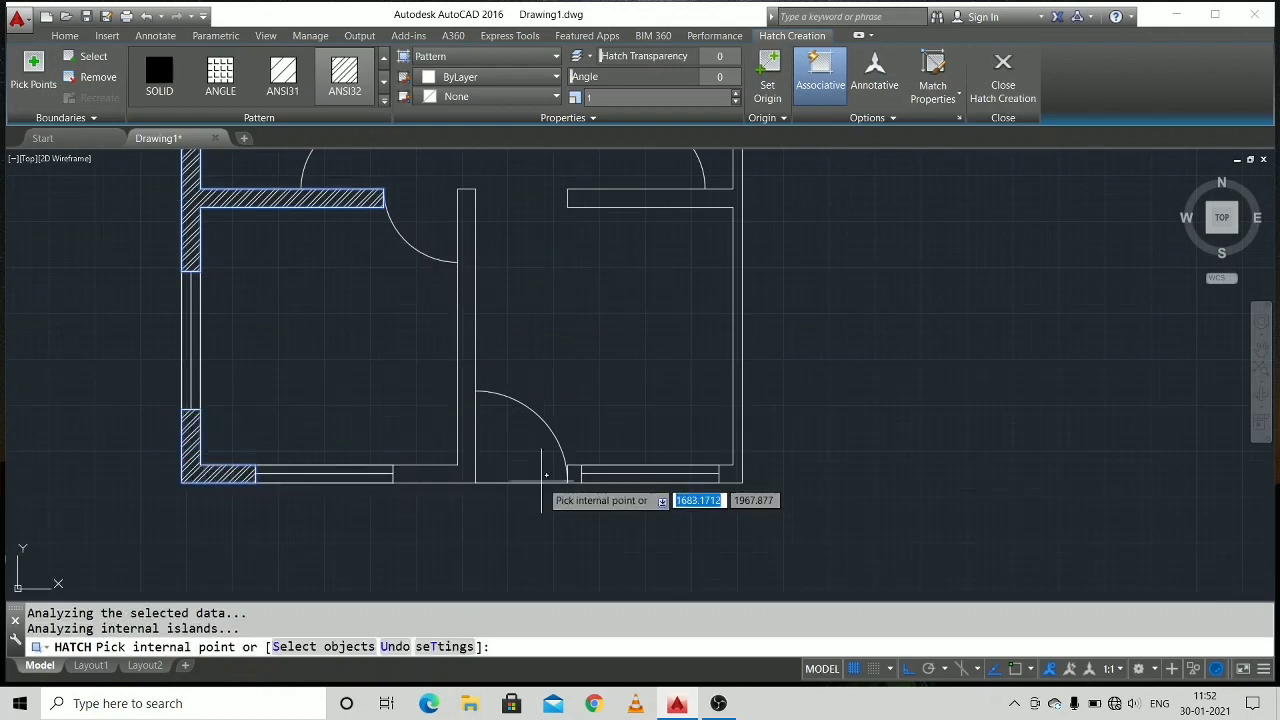
left_click(645, 476)
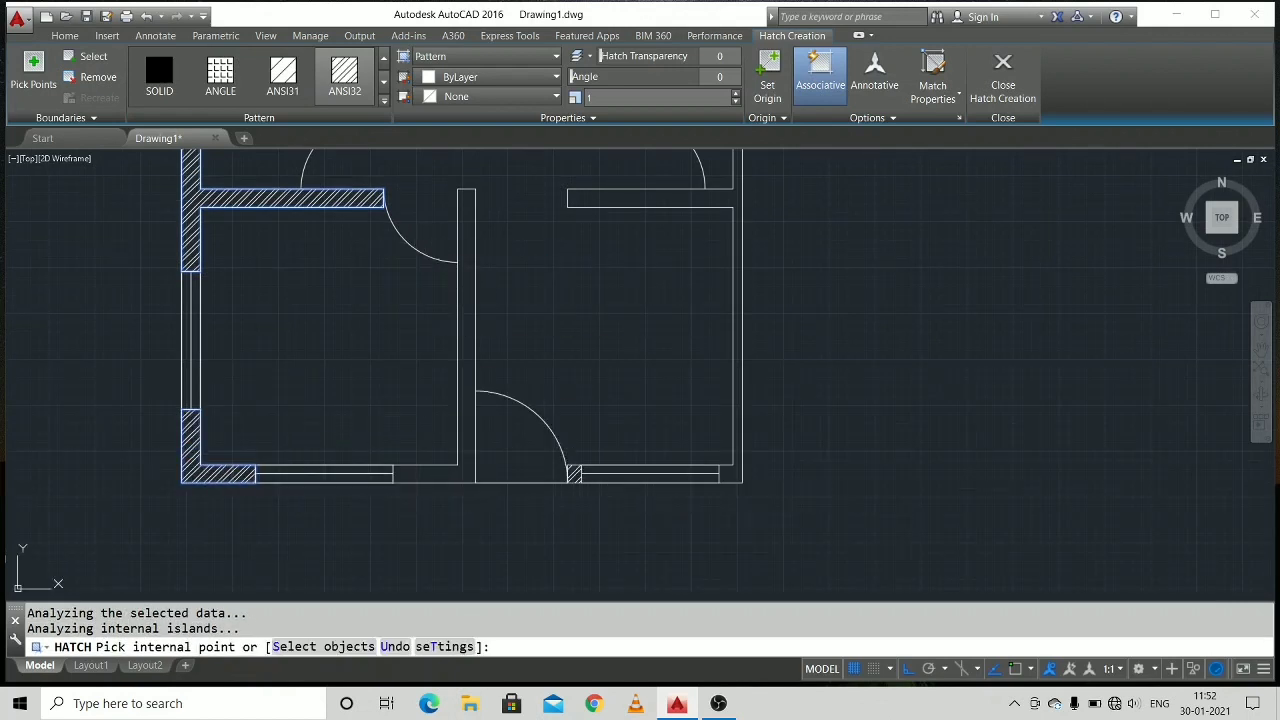
left_click(440, 474)
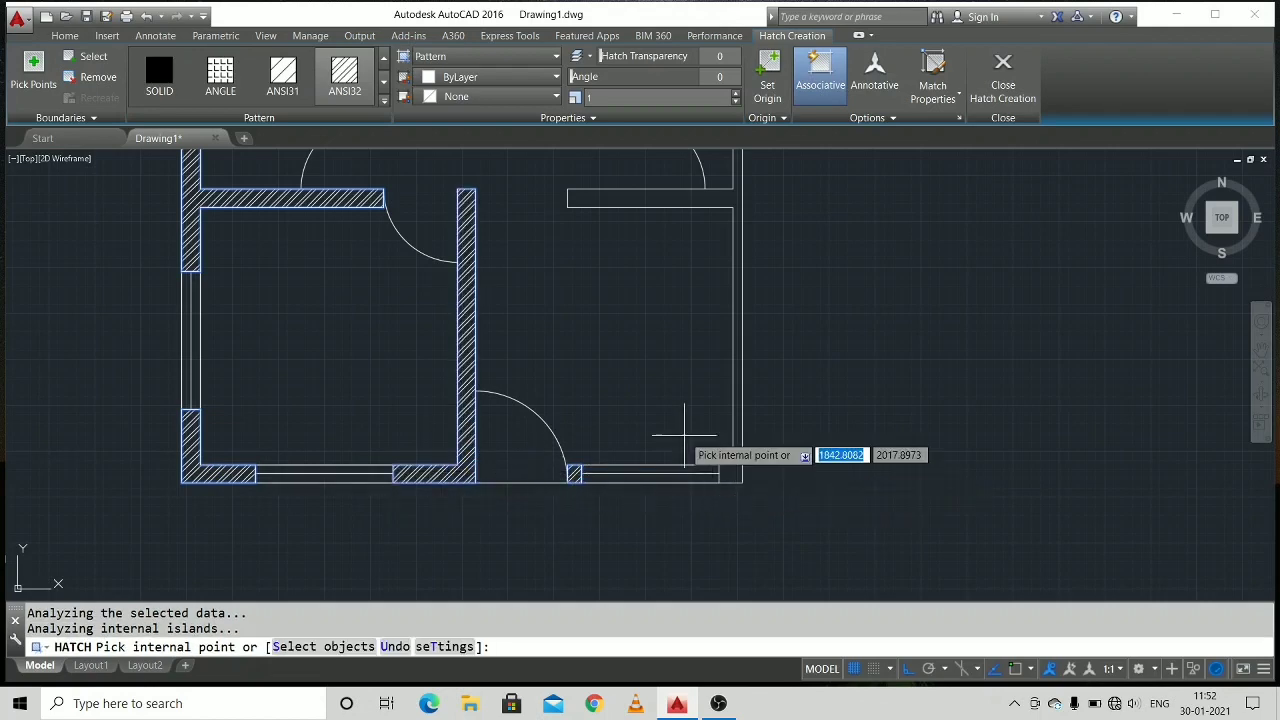
scroll(686, 414, "down", 2)
middle_click_drag(694, 403, 624, 498)
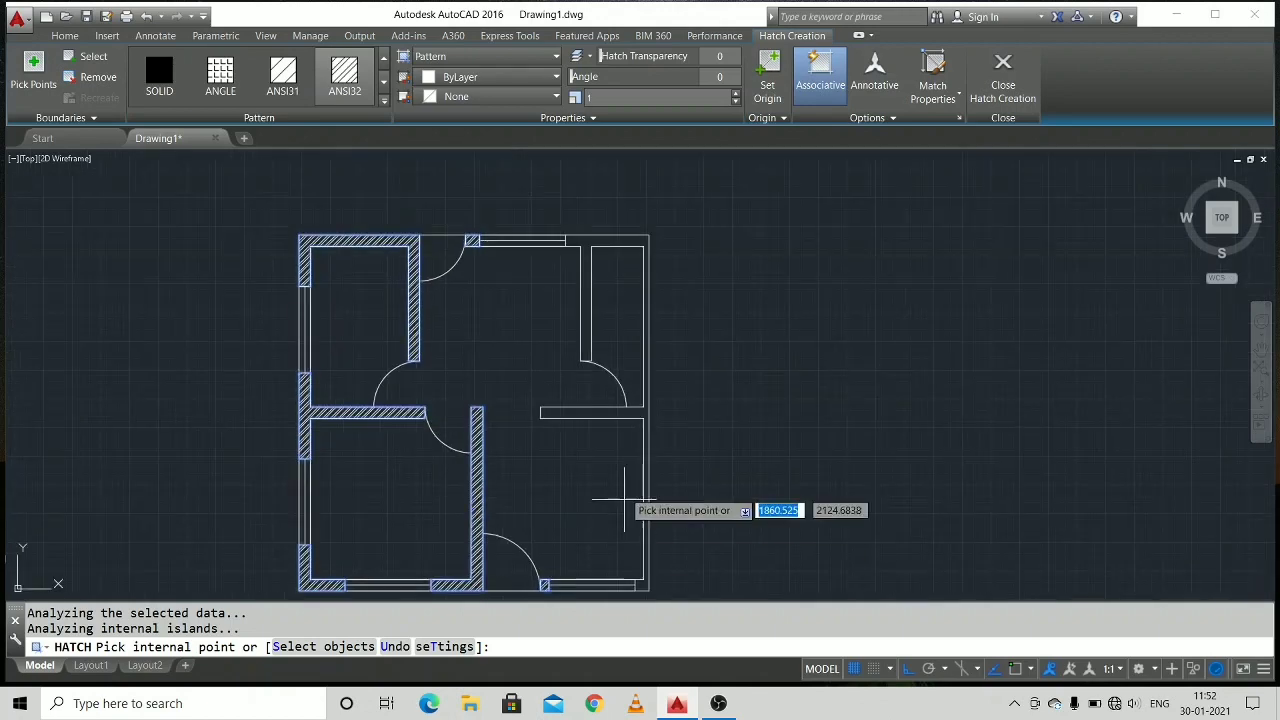
left_click(634, 413)
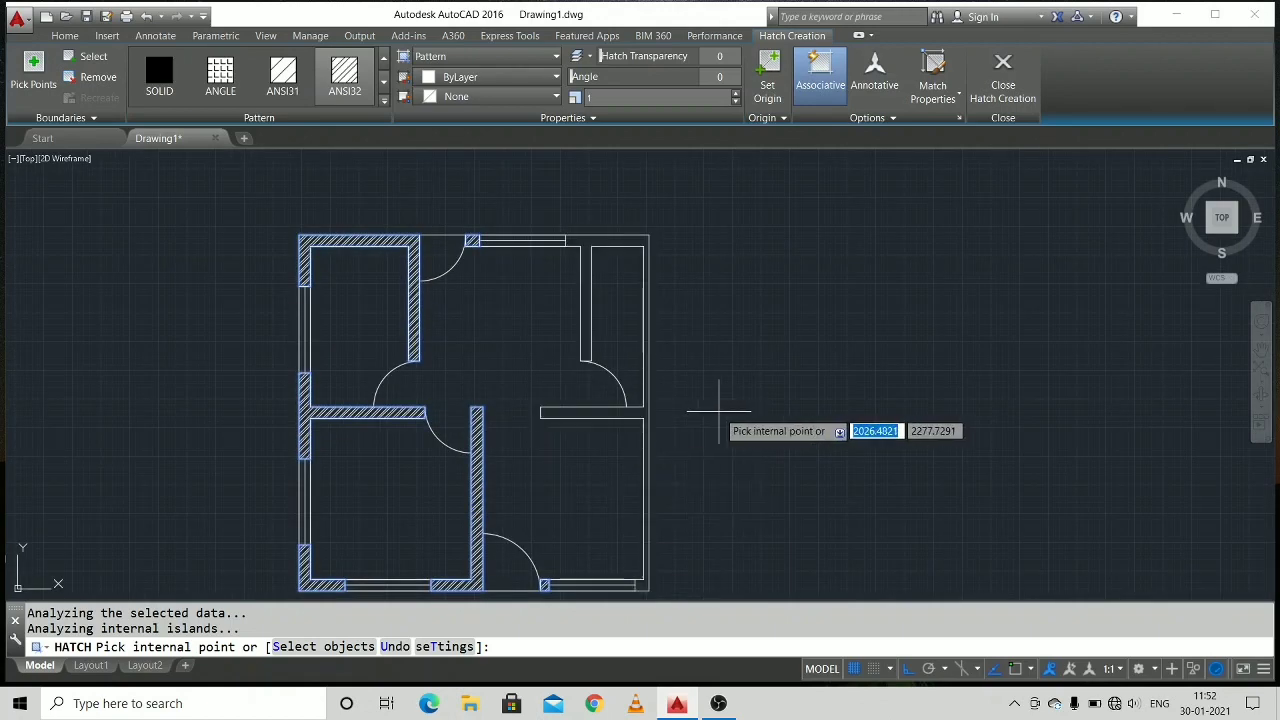
key("Escape")
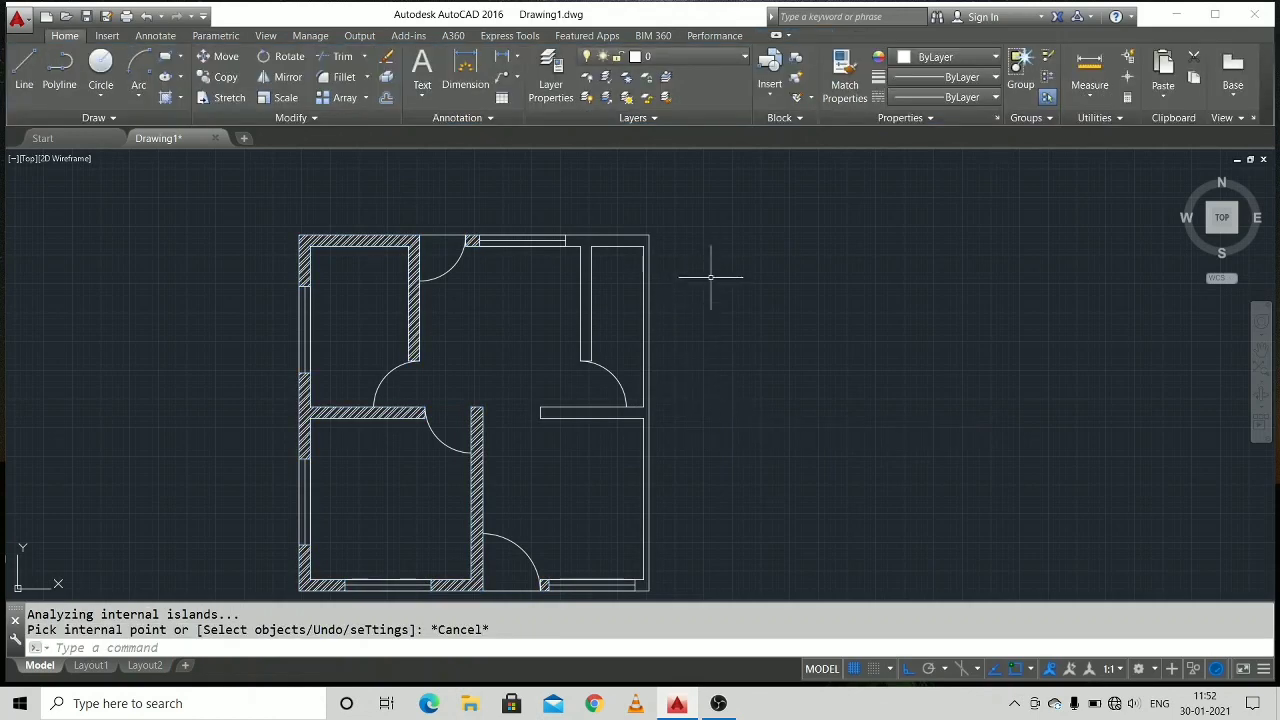
Draw a 25-unit-deep entrance step outside the top door, extending 25 units past each side of the opening and closing on the outer wall line.
middle_click_drag(726, 467, 685, 410)
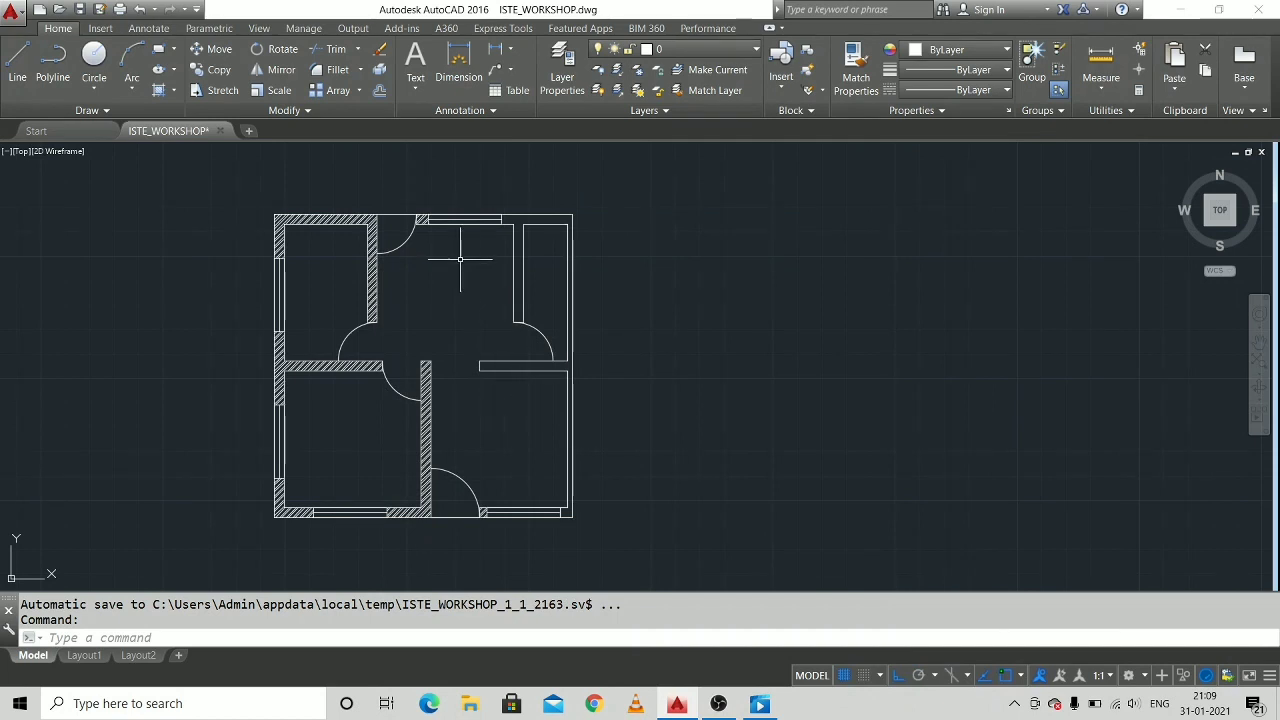
middle_click_drag(460, 259, 423, 289)
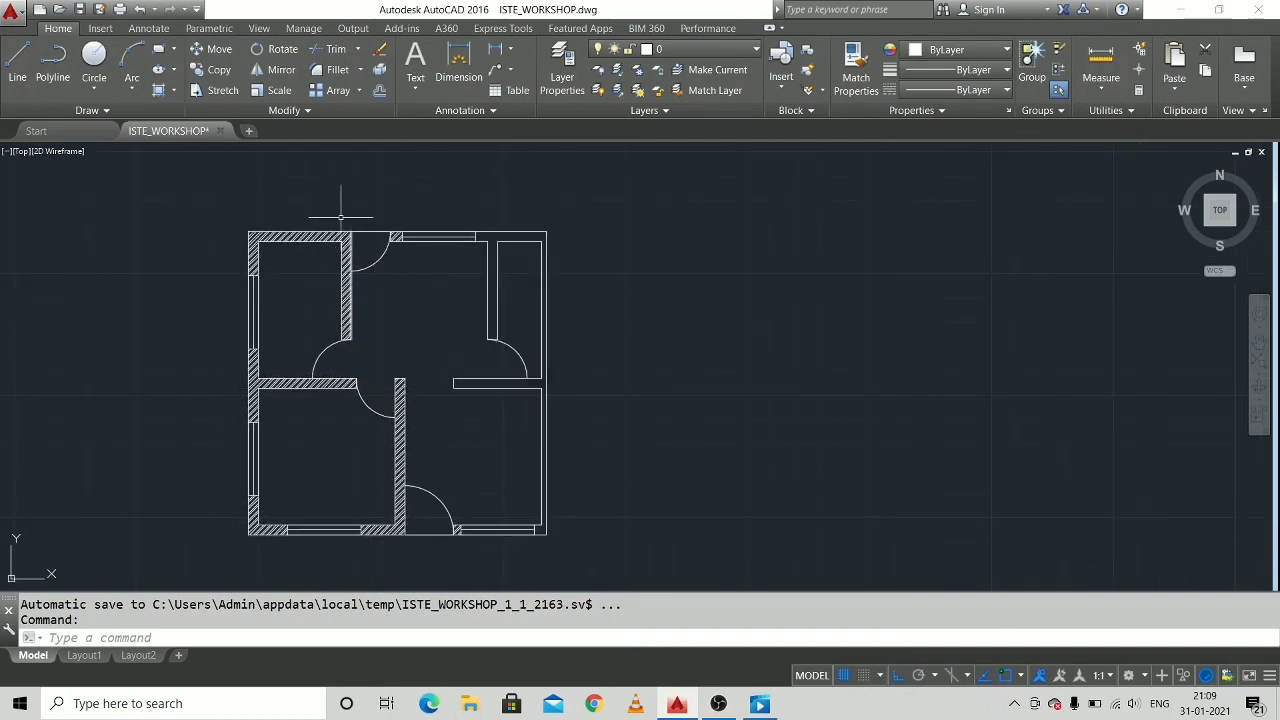
left_click(17, 65)
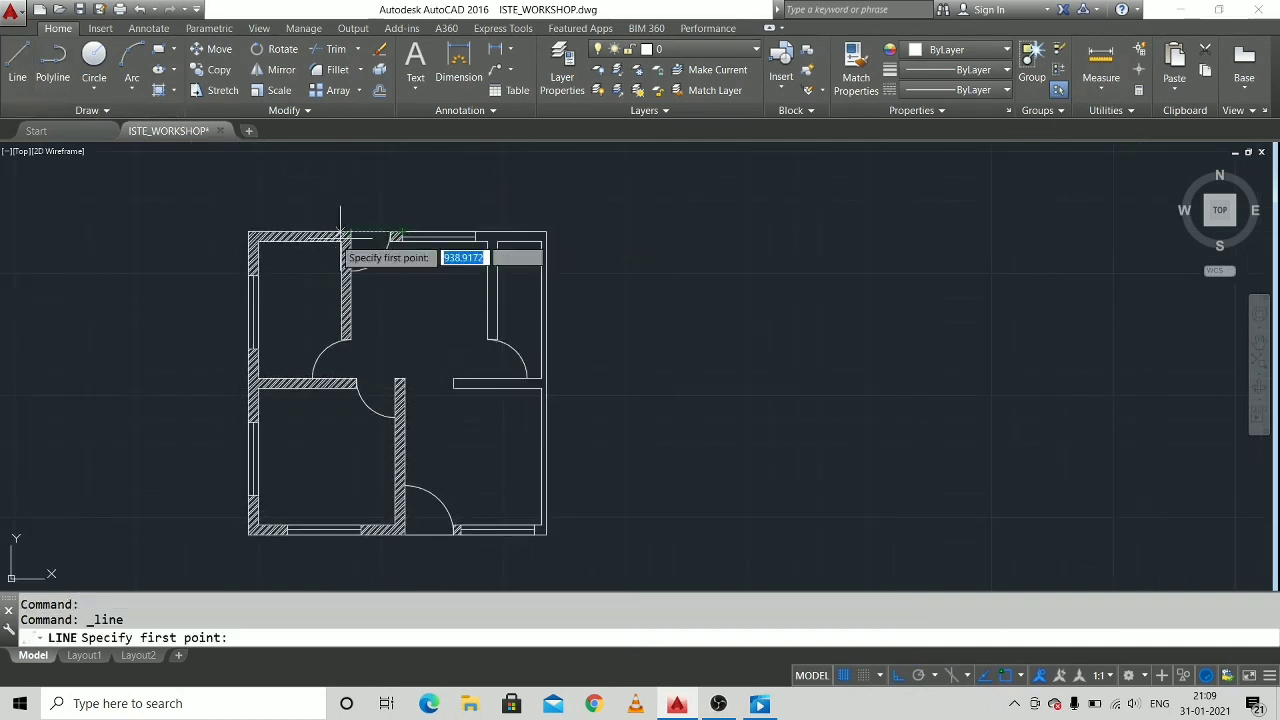
scroll(340, 235, "up", 2)
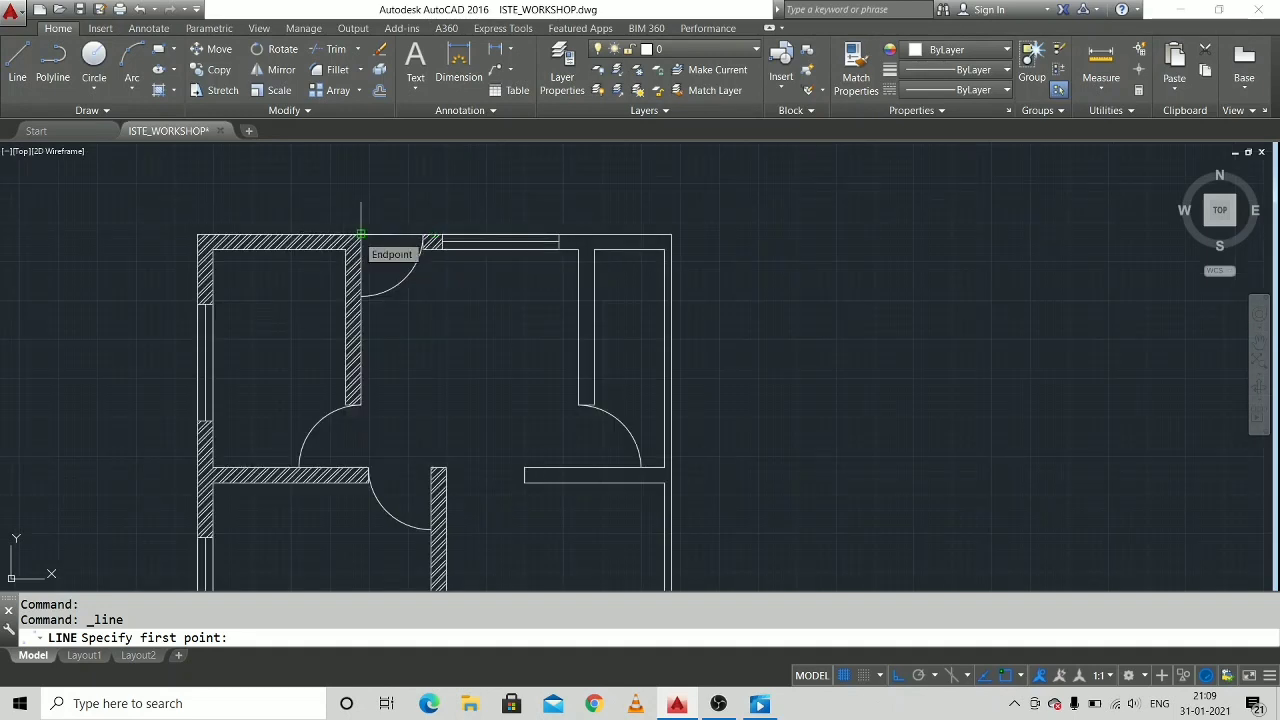
left_click(360, 235)
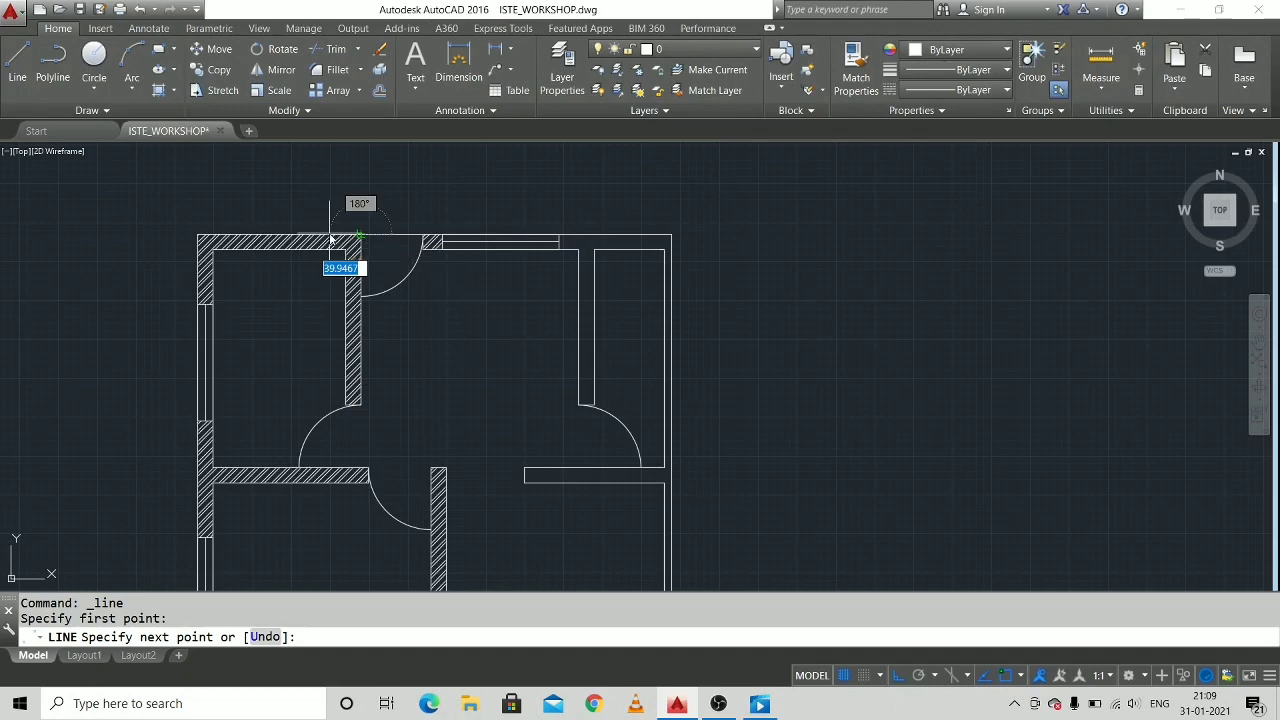
key("Return")
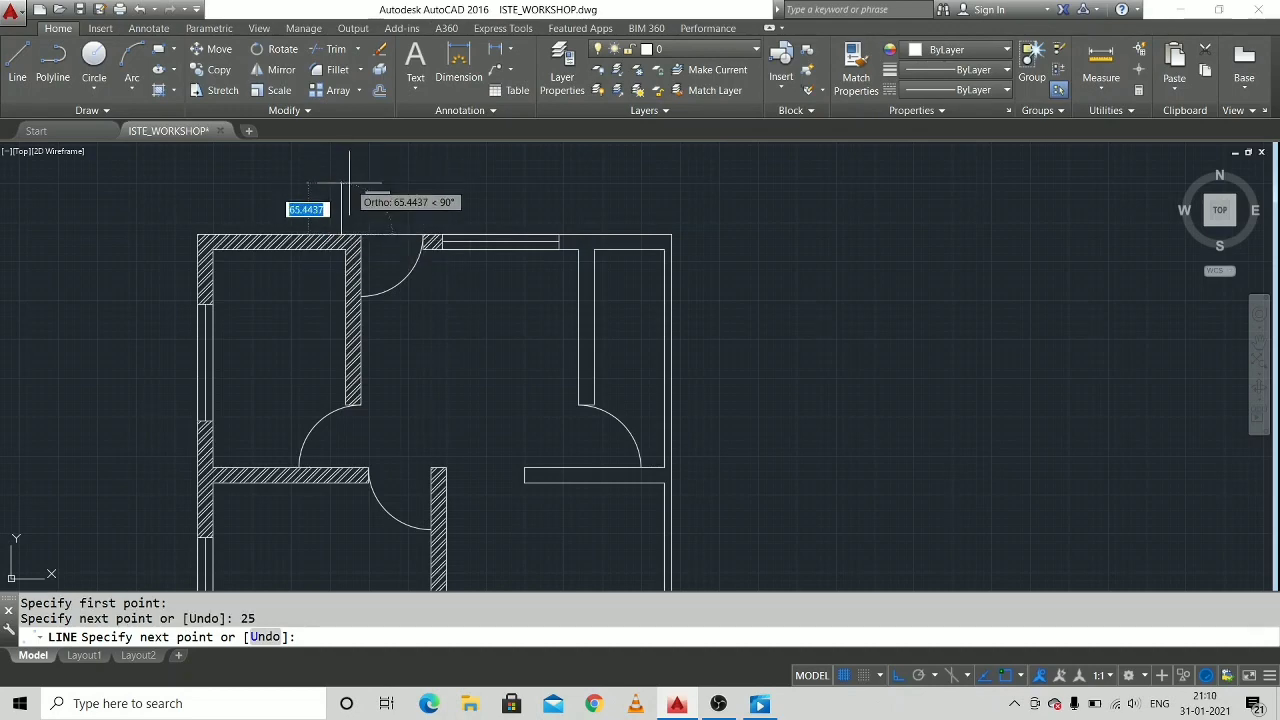
type("25")
key("Return")
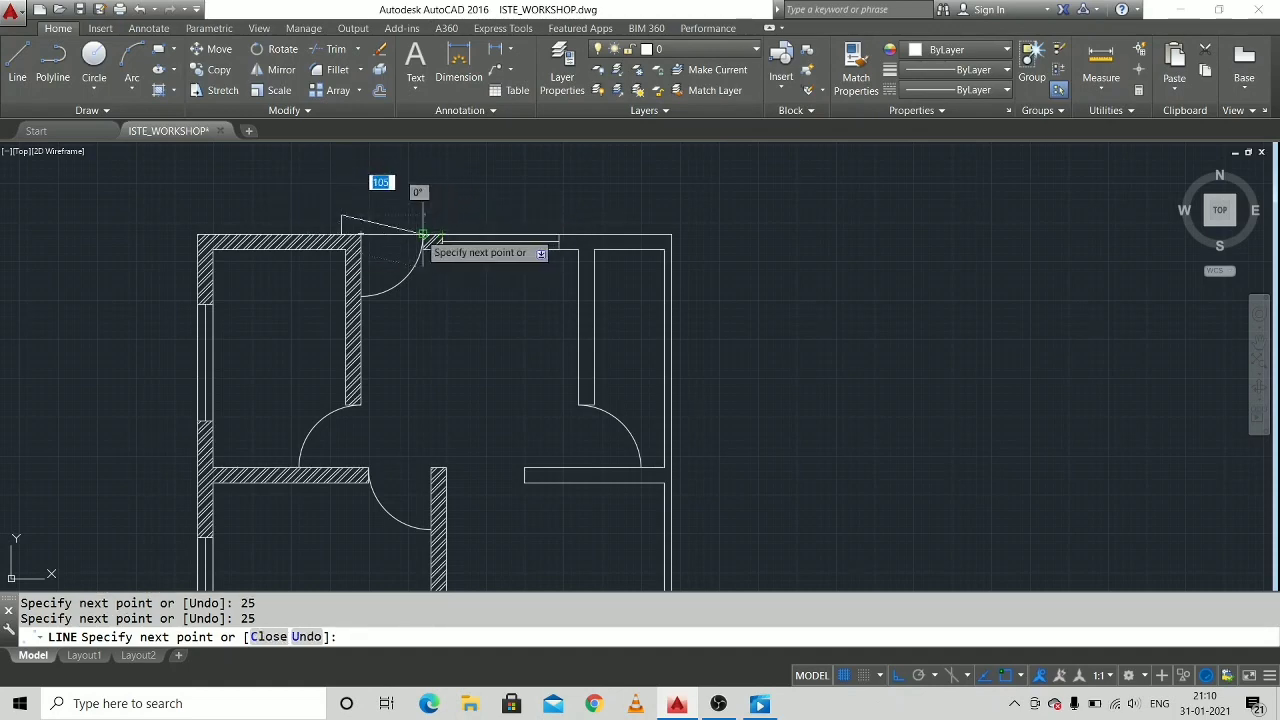
left_click(422, 214)
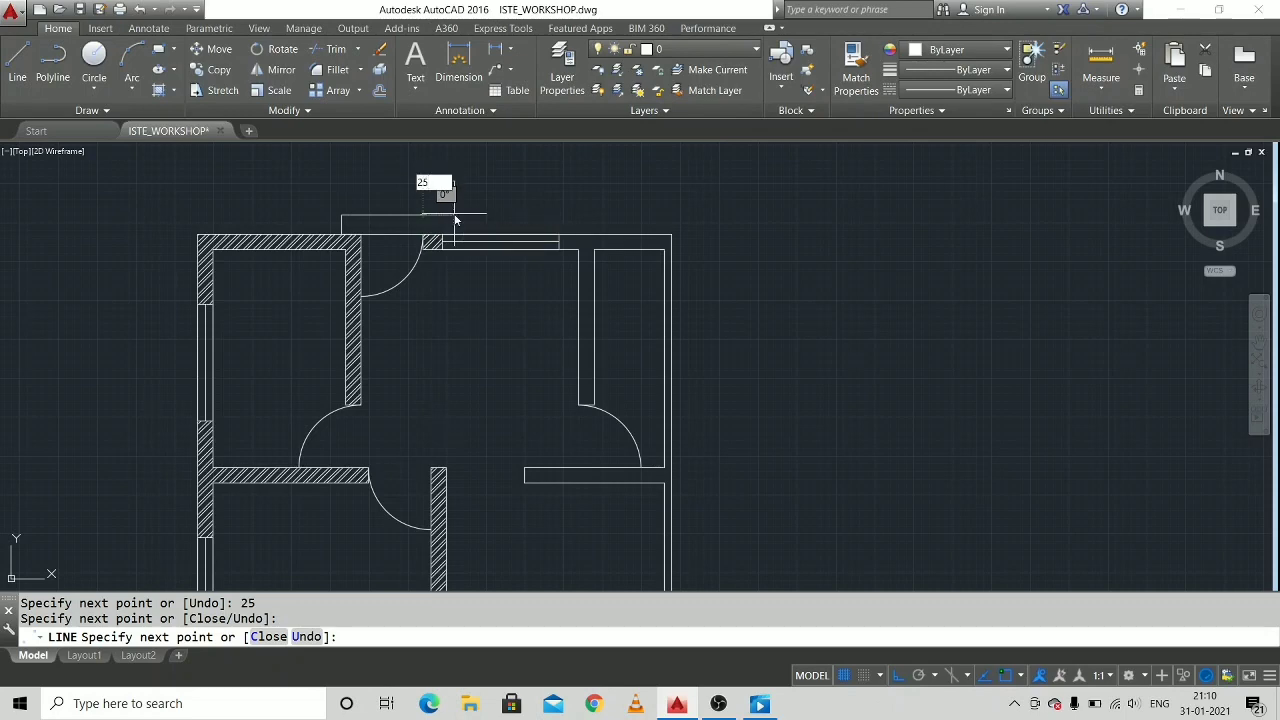
key("Return")
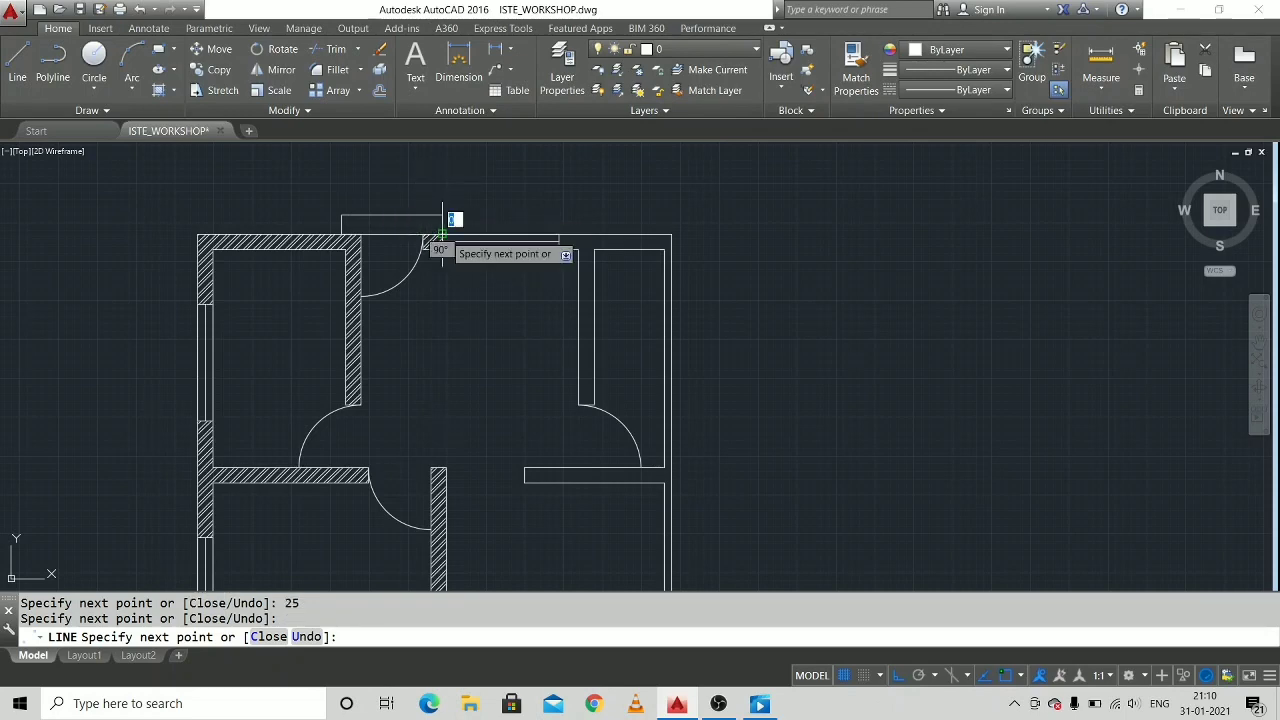
key("Escape")
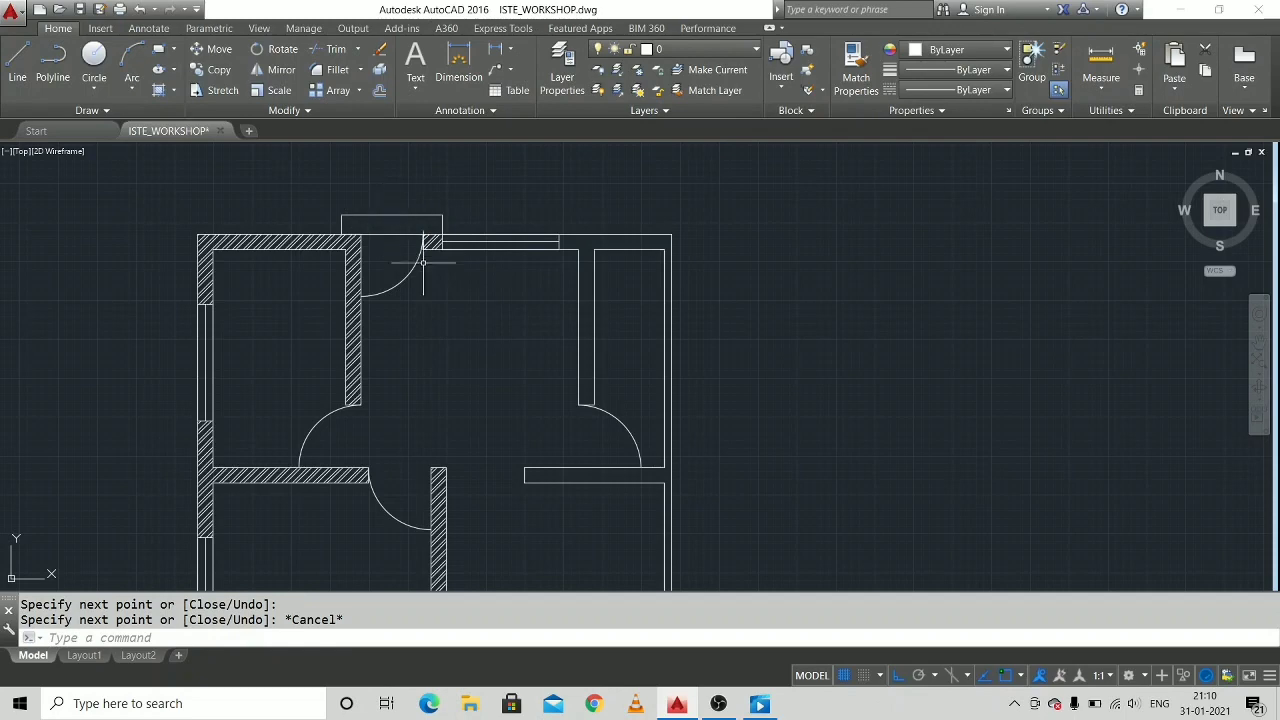
Draw a 25-unit-deep entrance step outside the bottom door, extending 25 units past each side of the opening and closing on the outer wall line.
middle_click_drag(496, 438, 502, 273)
middle_click_drag(561, 504, 559, 420)
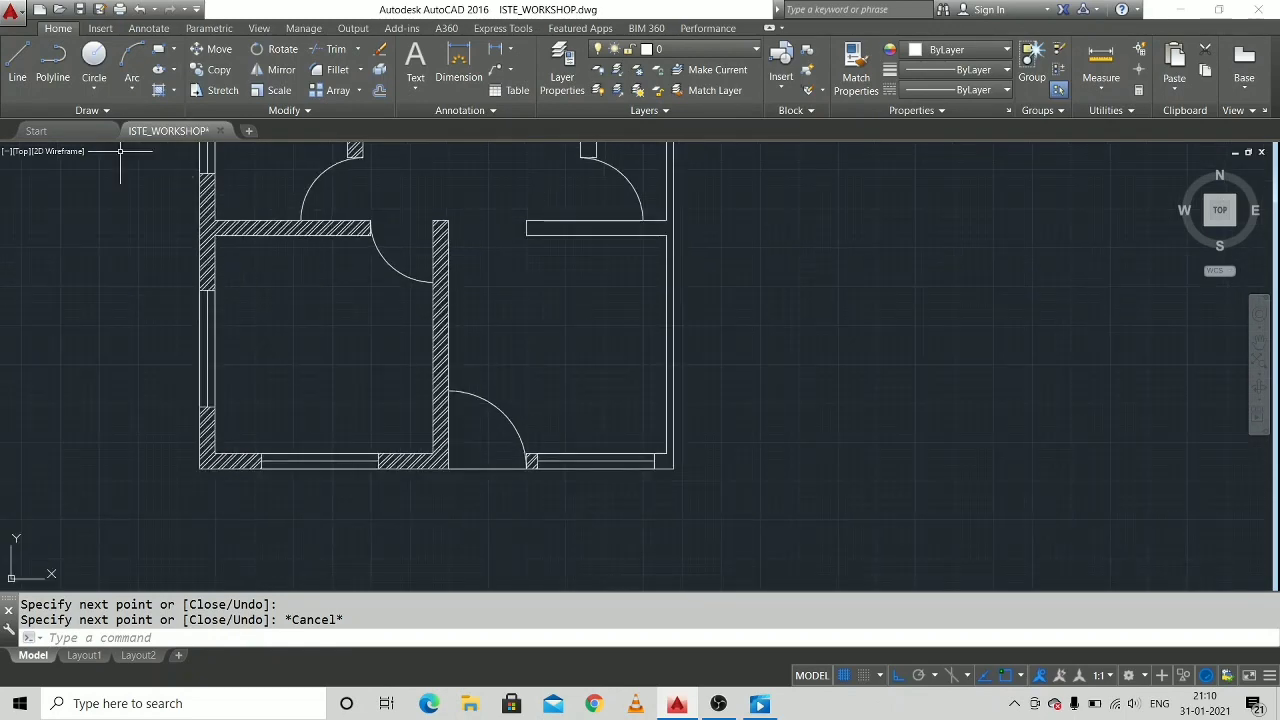
left_click(17, 62)
scroll(440, 471, "up", 4)
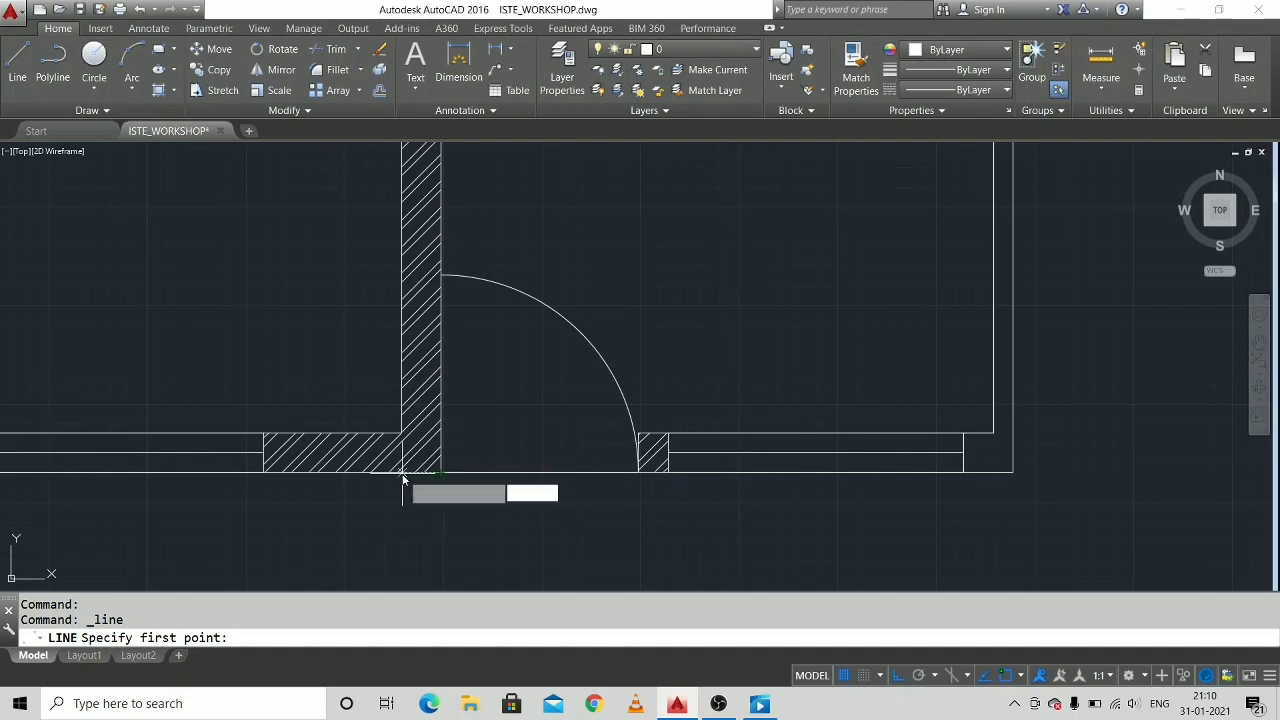
type("25")
key("Return")
type("2")
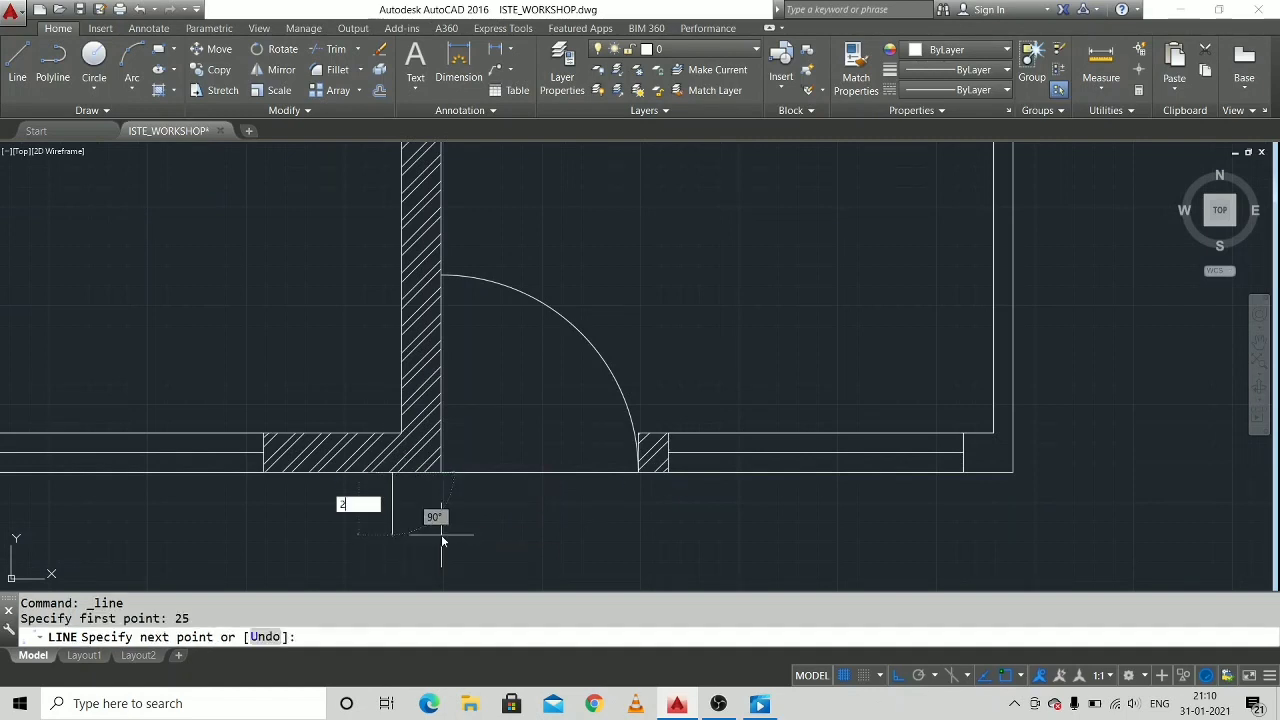
key("Return")
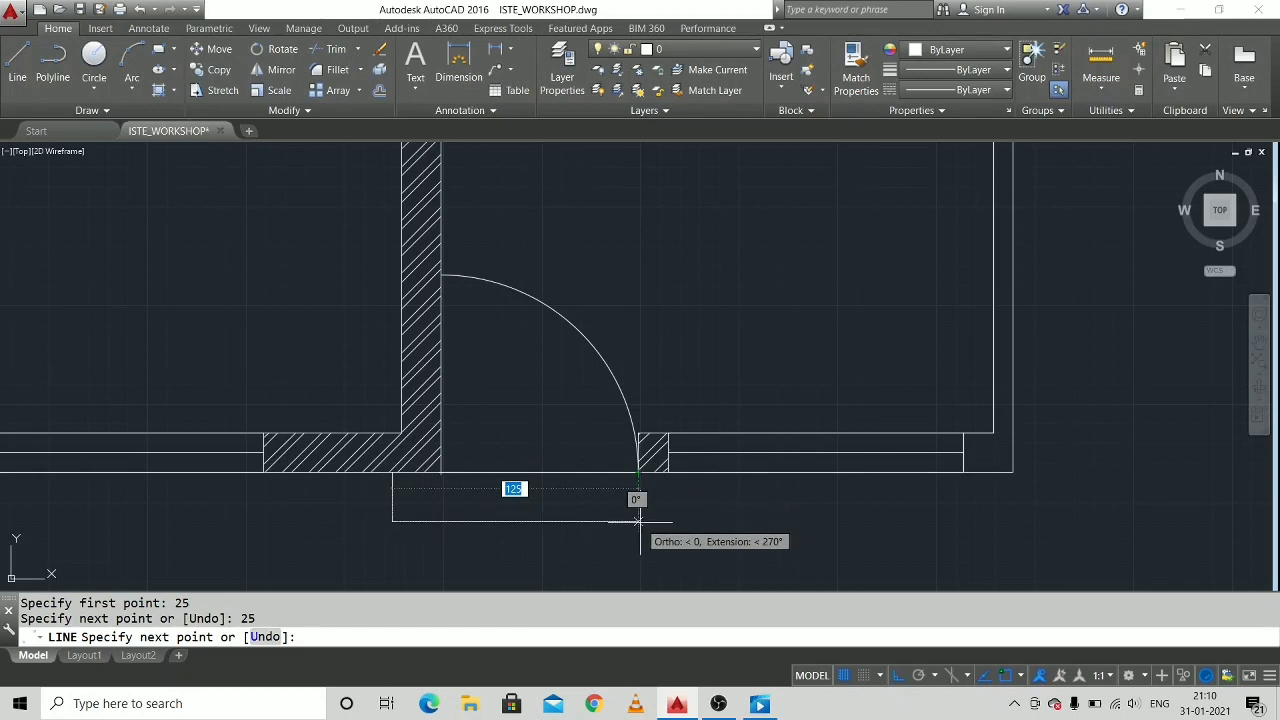
left_click(639, 521)
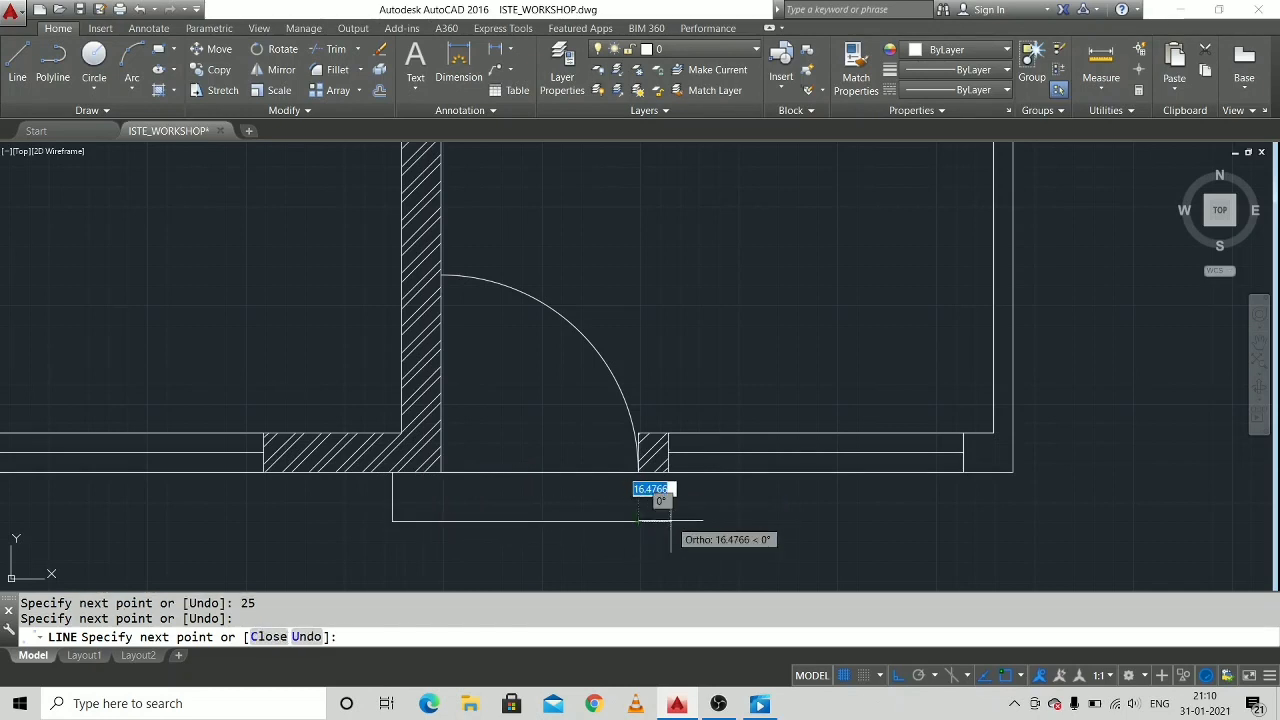
type("25")
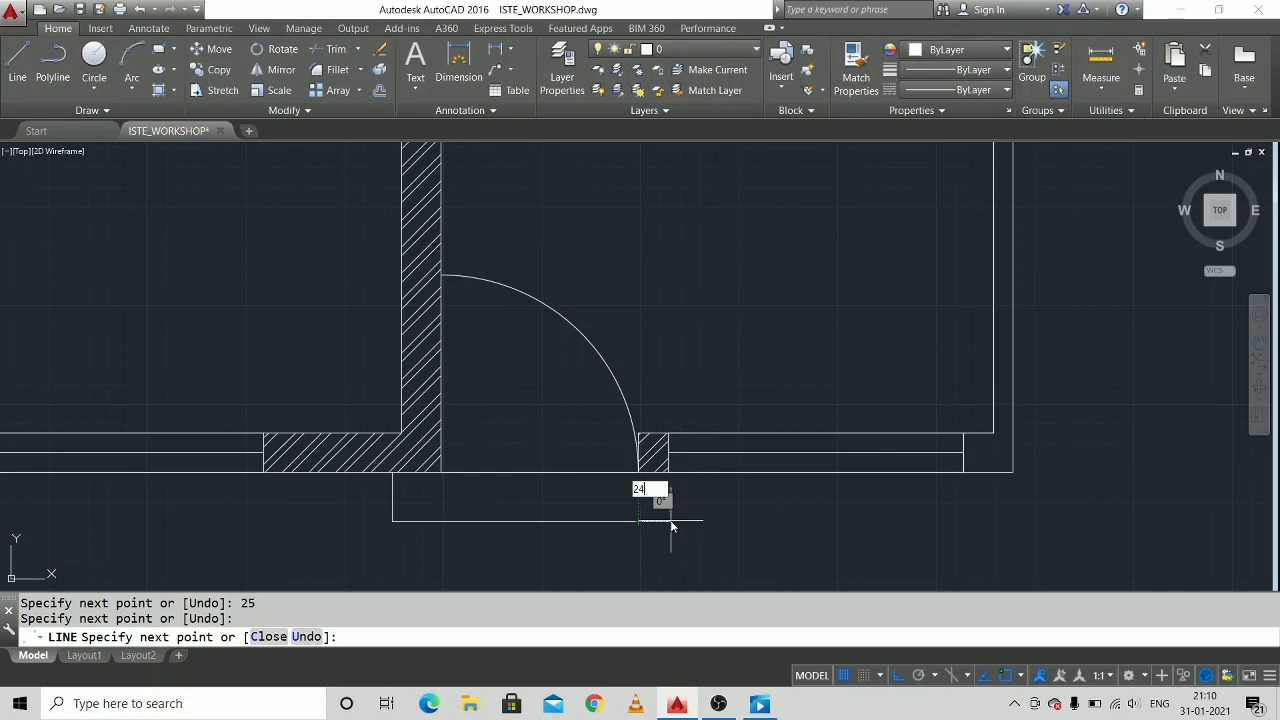
key("Return")
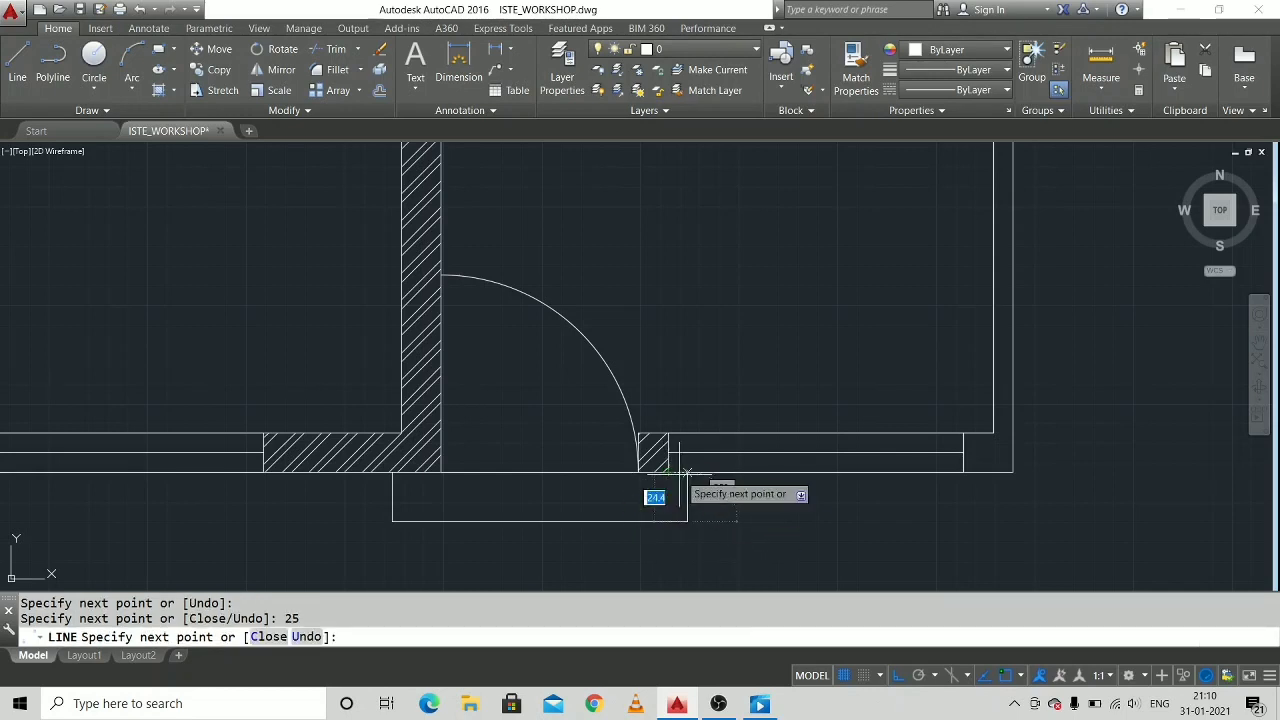
key("Escape")
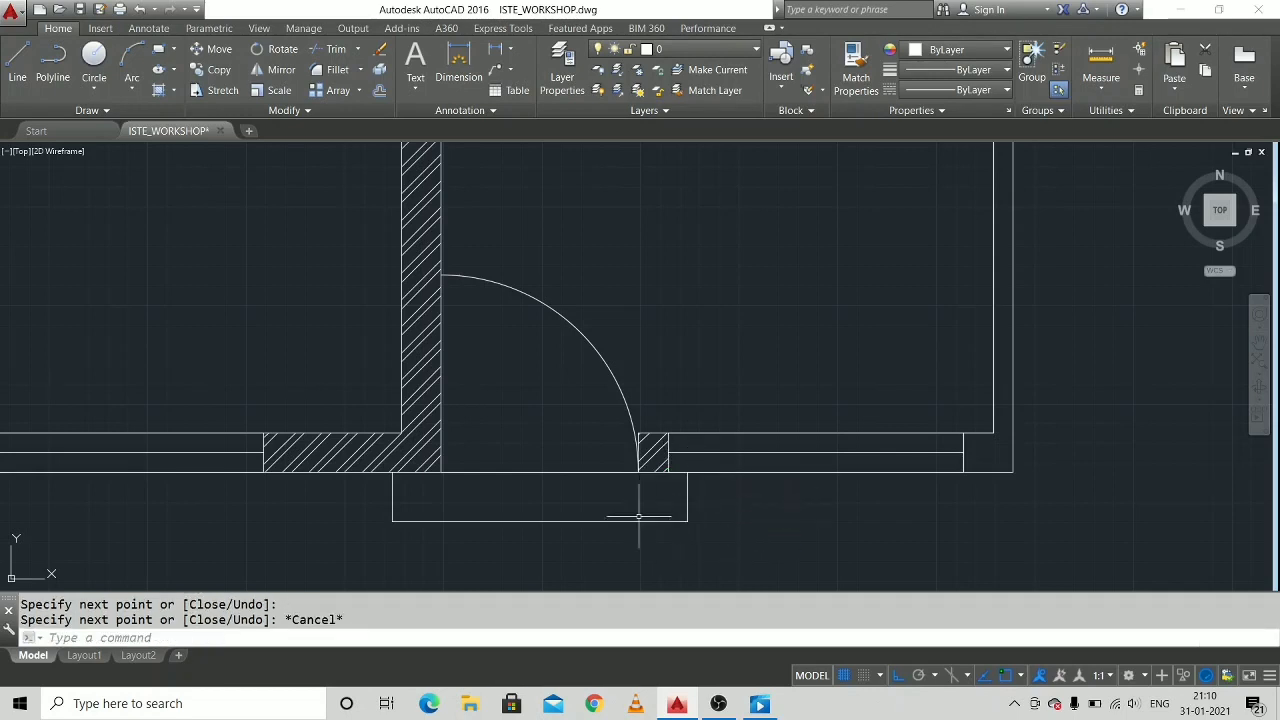
Offset the bottom entrance step's front segments and both side edges outward by 25 units.
scroll(519, 490, "down", 3)
scroll(558, 465, "up", 2)
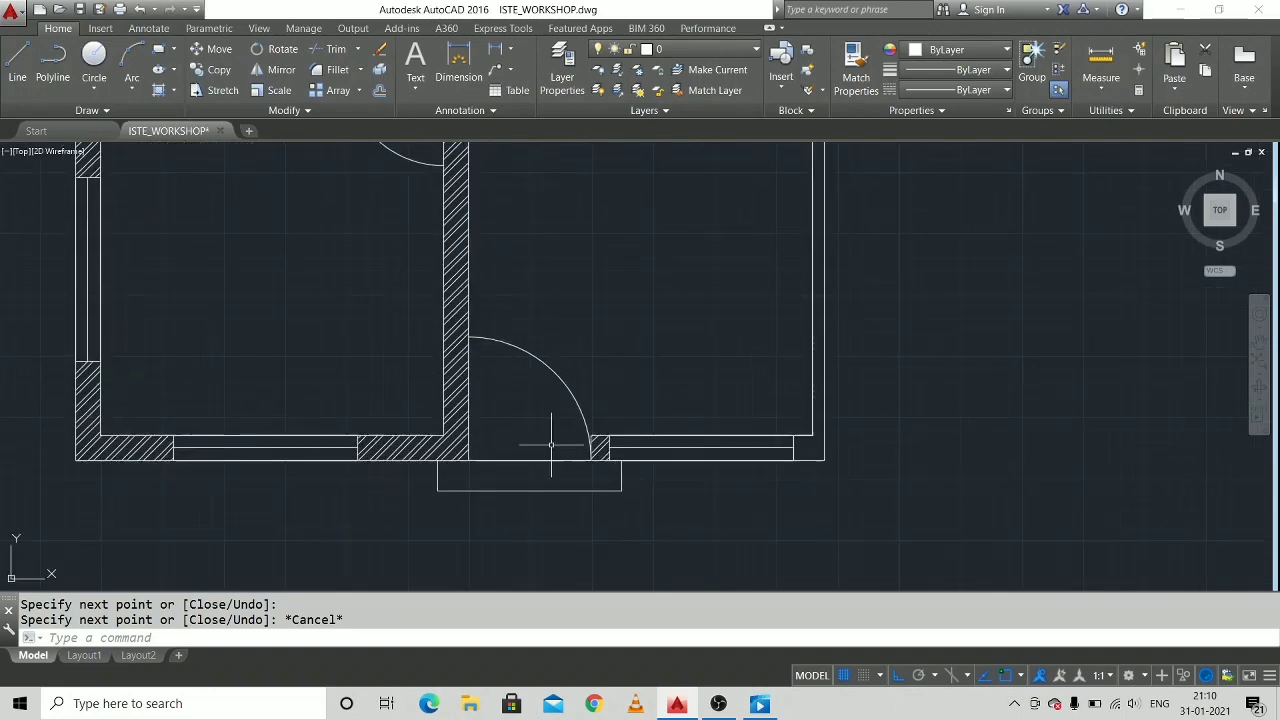
type("off")
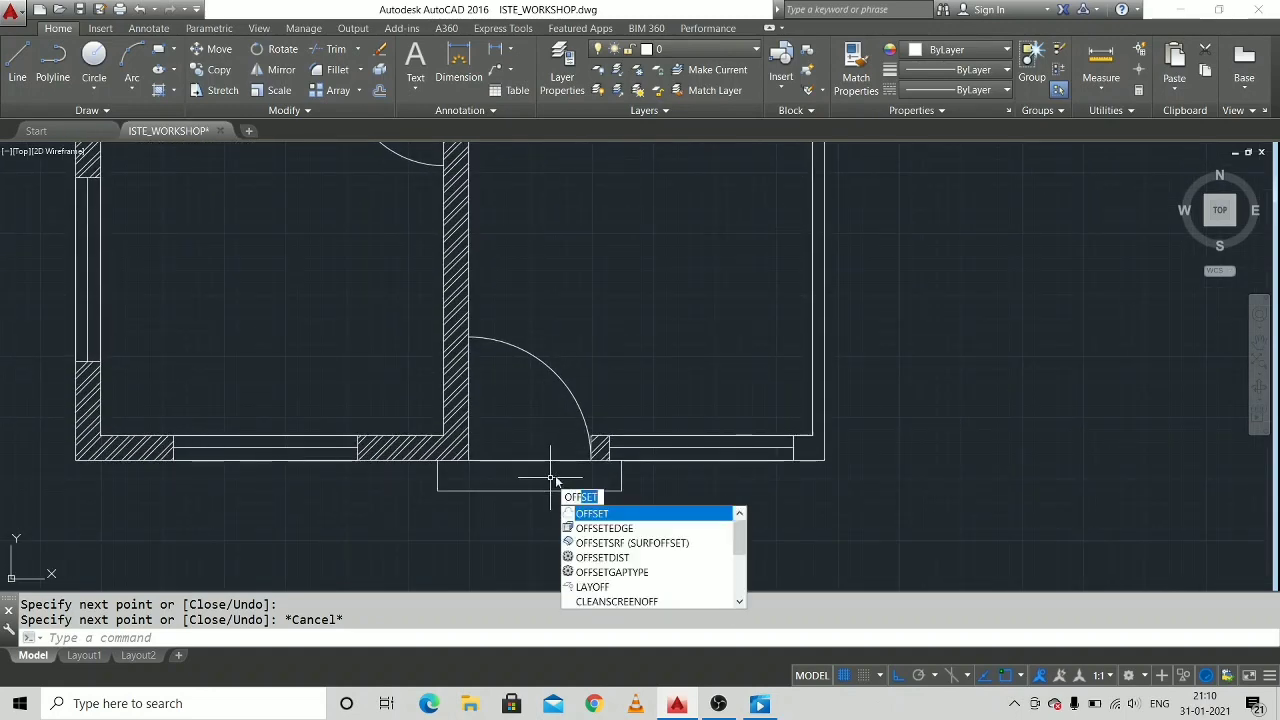
key("Return")
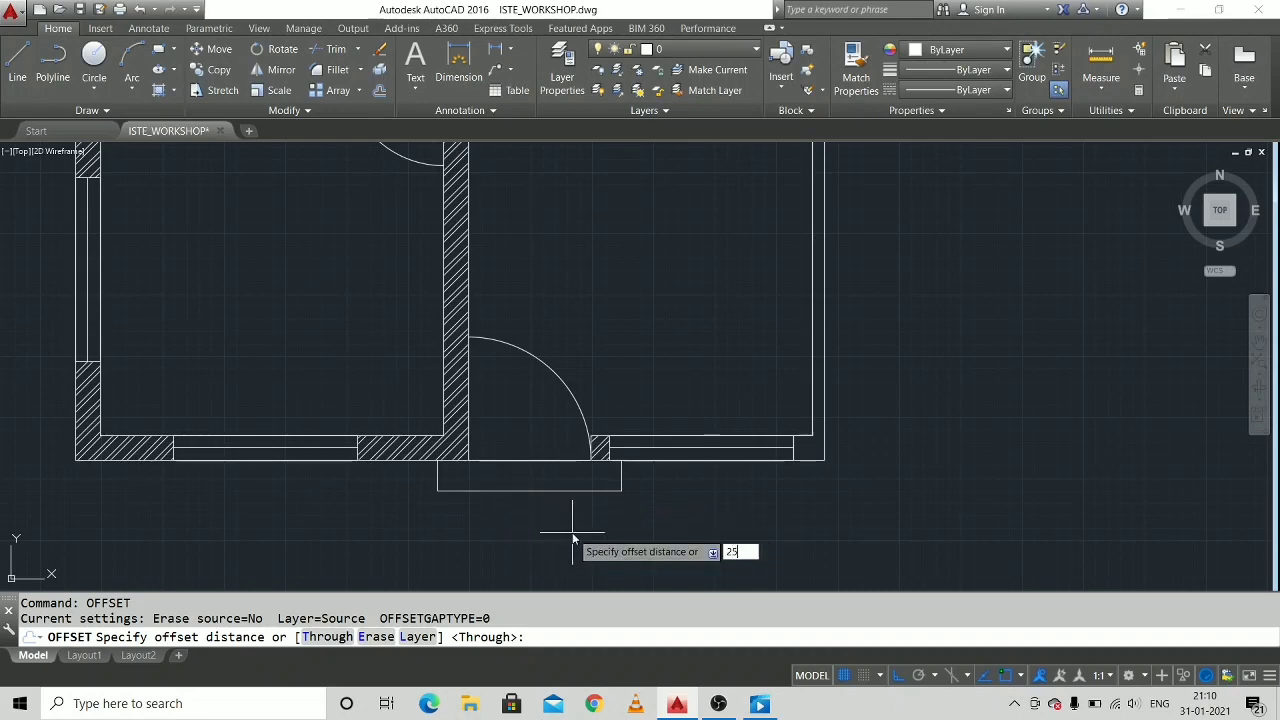
key("Return")
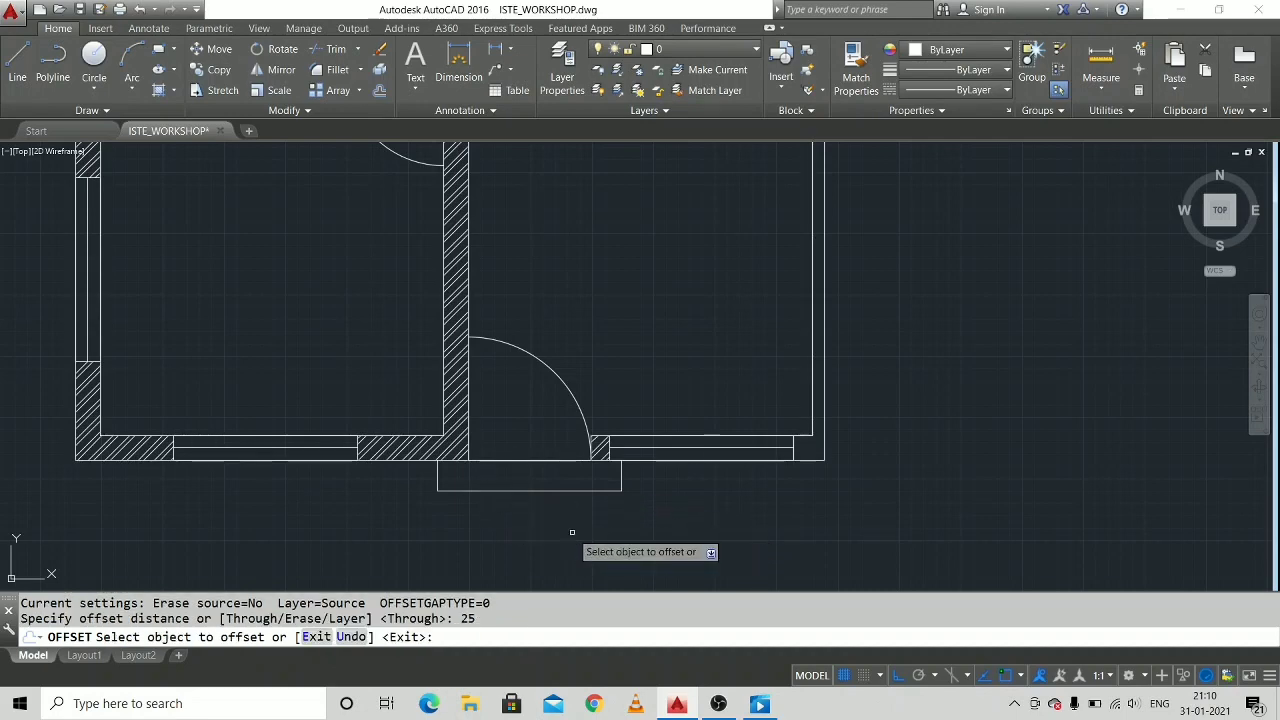
left_click(528, 490)
left_click(554, 525)
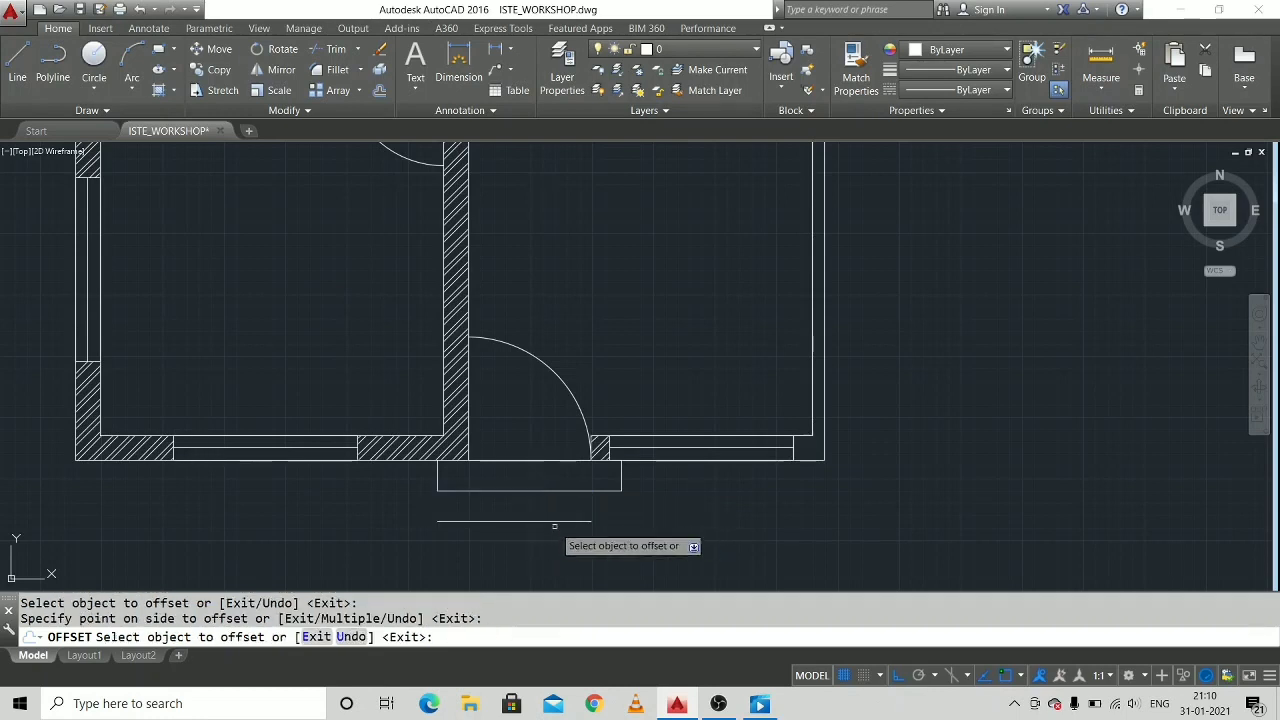
left_click(613, 521)
left_click(619, 494)
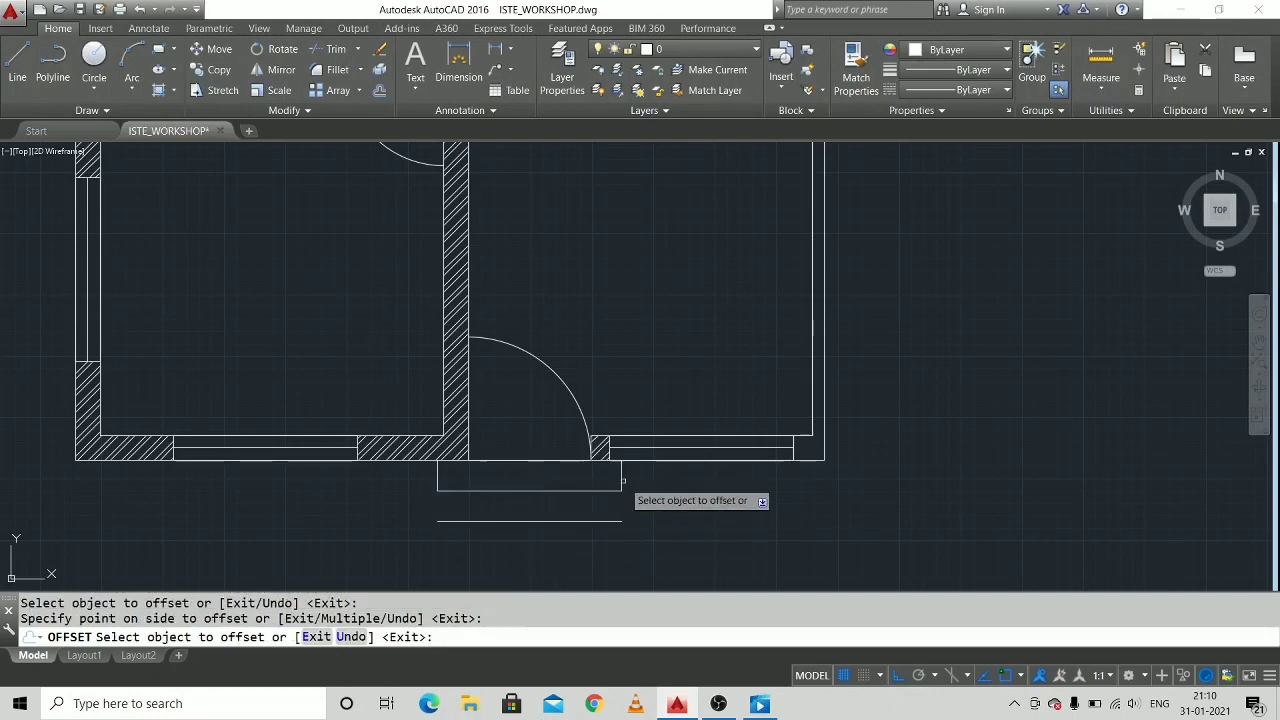
left_click(621, 480)
left_click(632, 483)
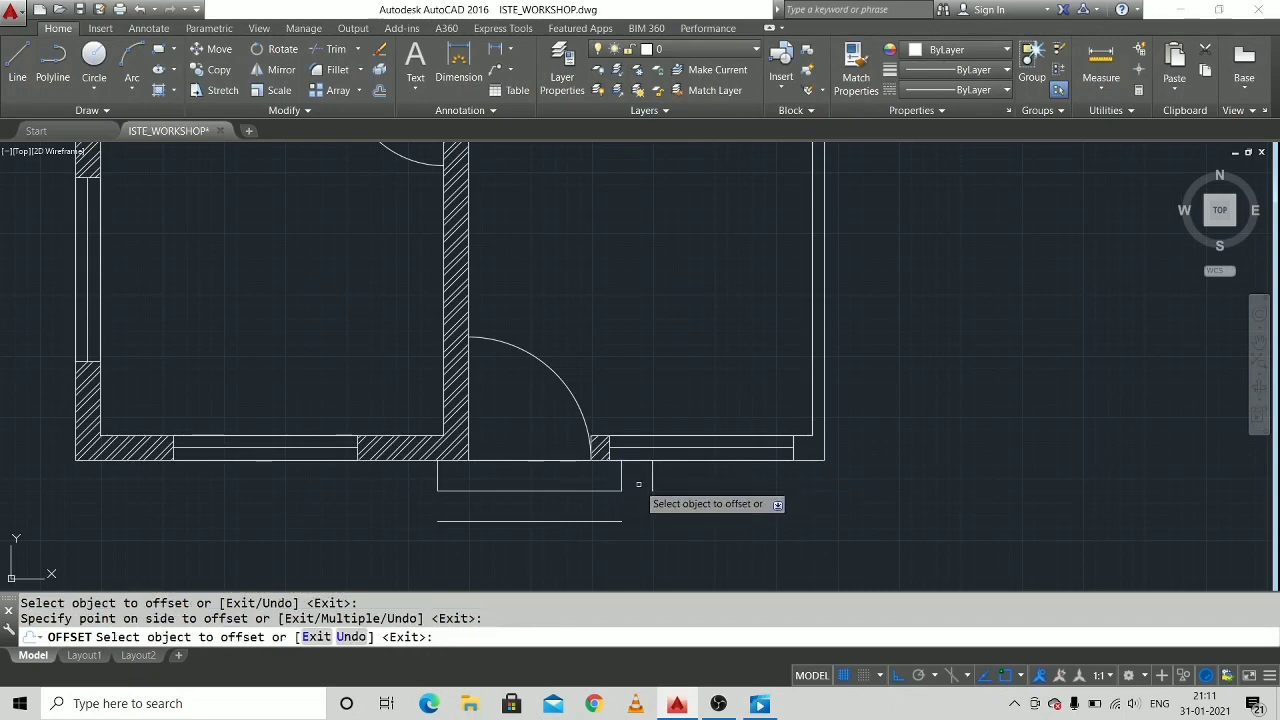
left_click(438, 480)
left_click(408, 488)
Offset the top entrance step's front segments and both side edges outward by the same 25 units.
middle_click_drag(505, 372, 640, 531)
middle_click_drag(608, 228, 777, 523)
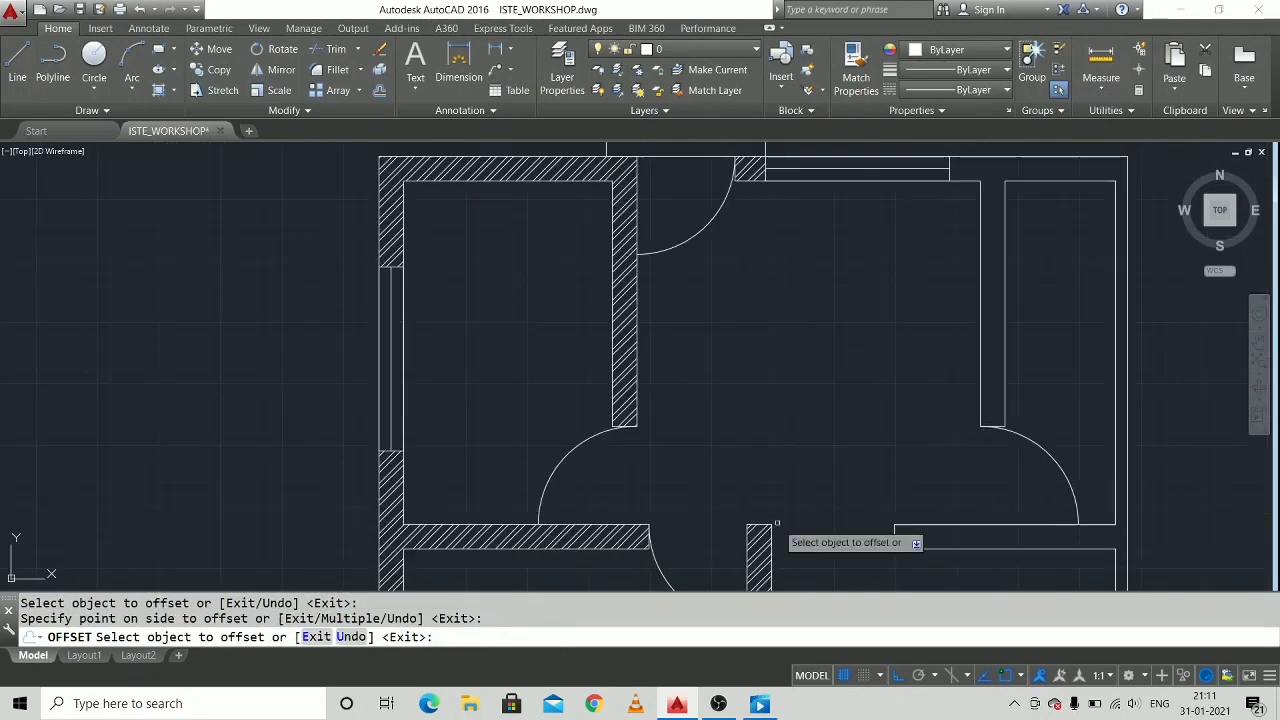
middle_click_drag(792, 282, 751, 477)
left_click(690, 322)
left_click(690, 285)
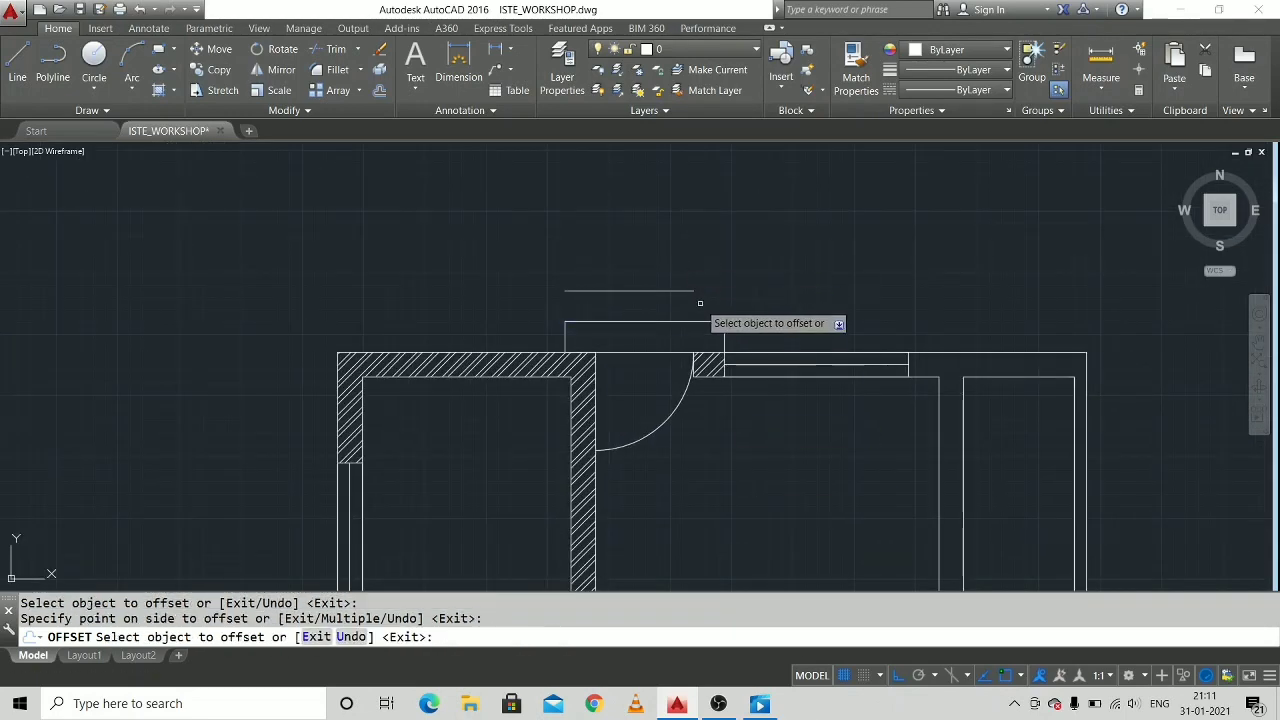
left_click(712, 272)
left_click(714, 322)
left_click(714, 295)
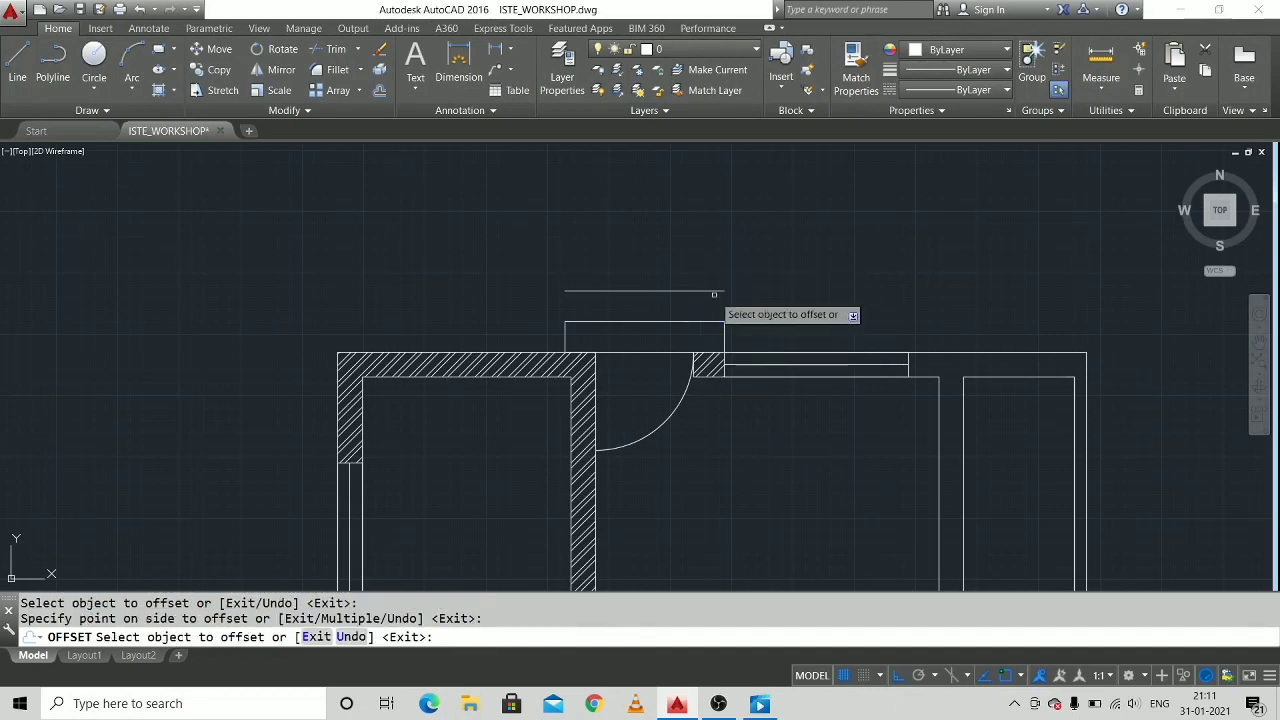
left_click(724, 340)
left_click(732, 337)
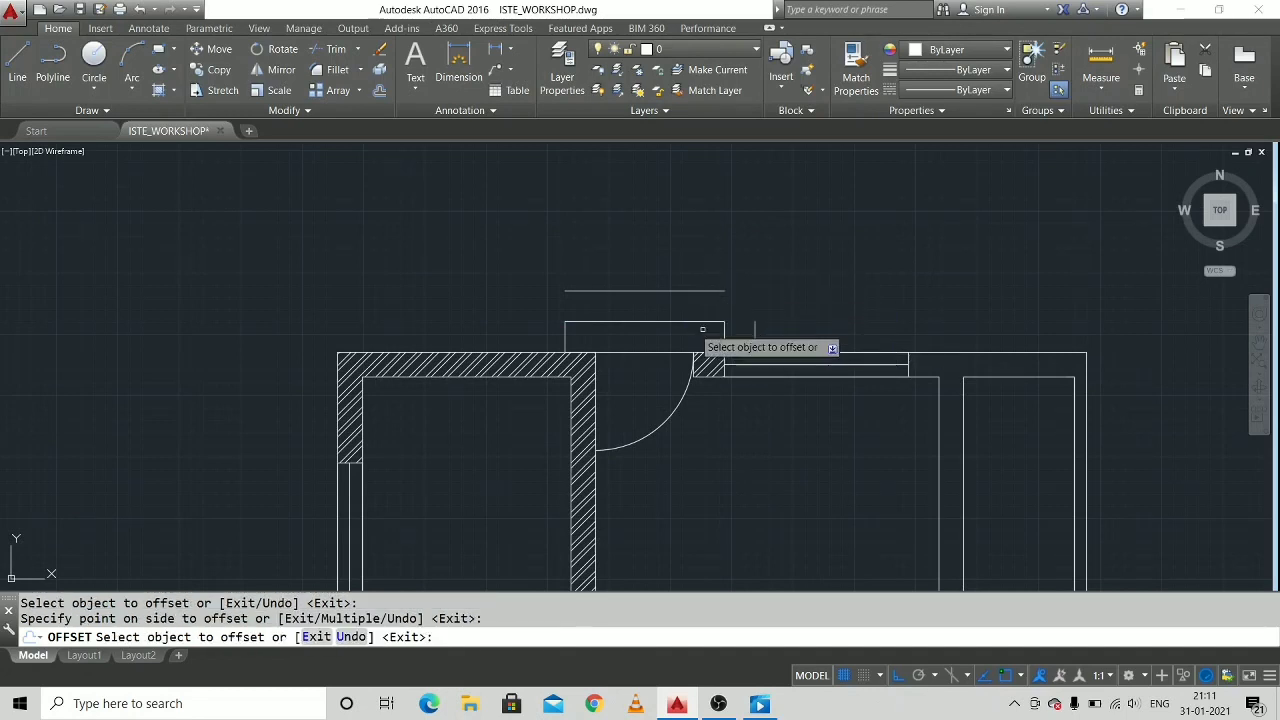
left_click(566, 340)
left_click(543, 337)
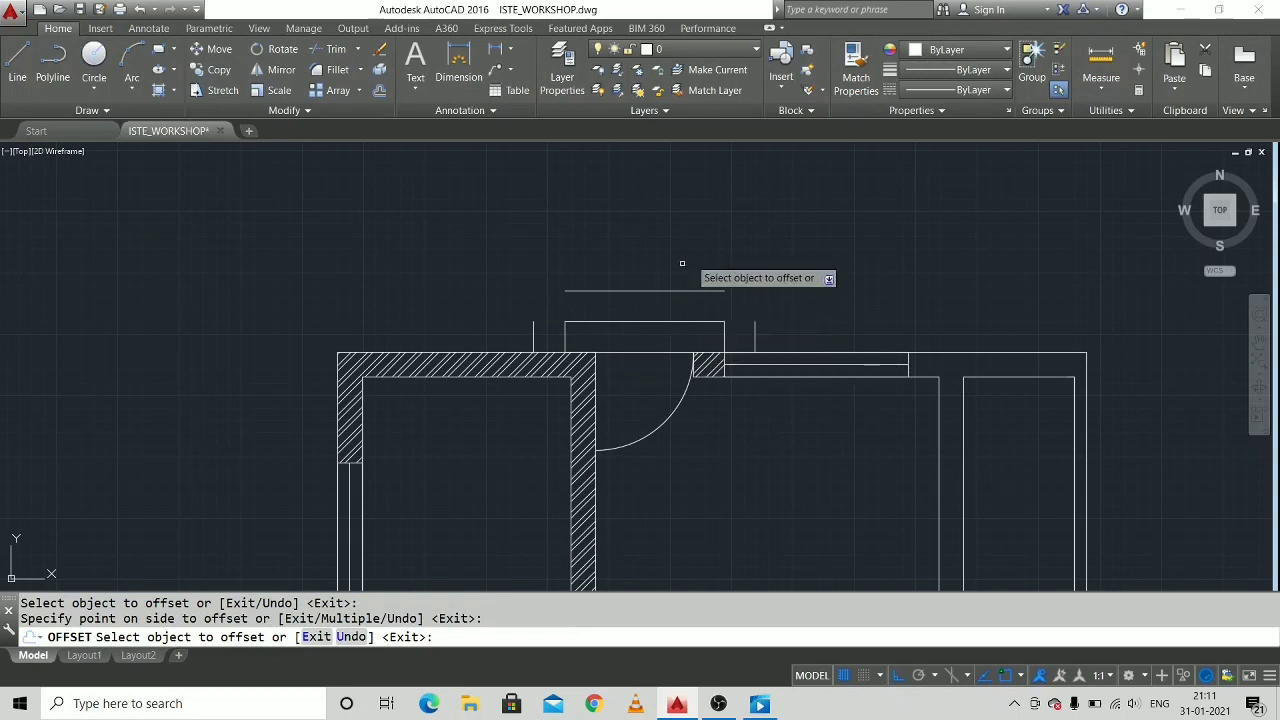
mouse_move(756, 277)
middle_mouse_down()
mouse_move(696, 235)
mouse_move(643, 239)
middle_mouse_up()
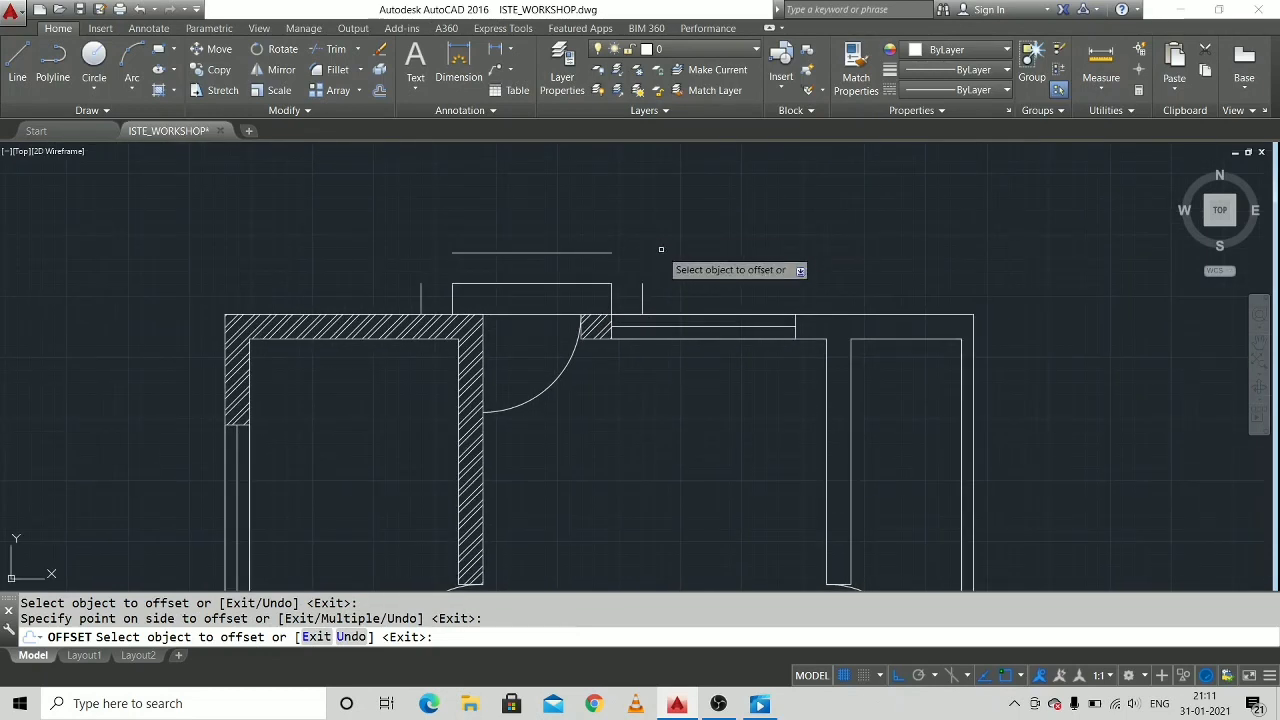
key("Escape")
key("Escape")
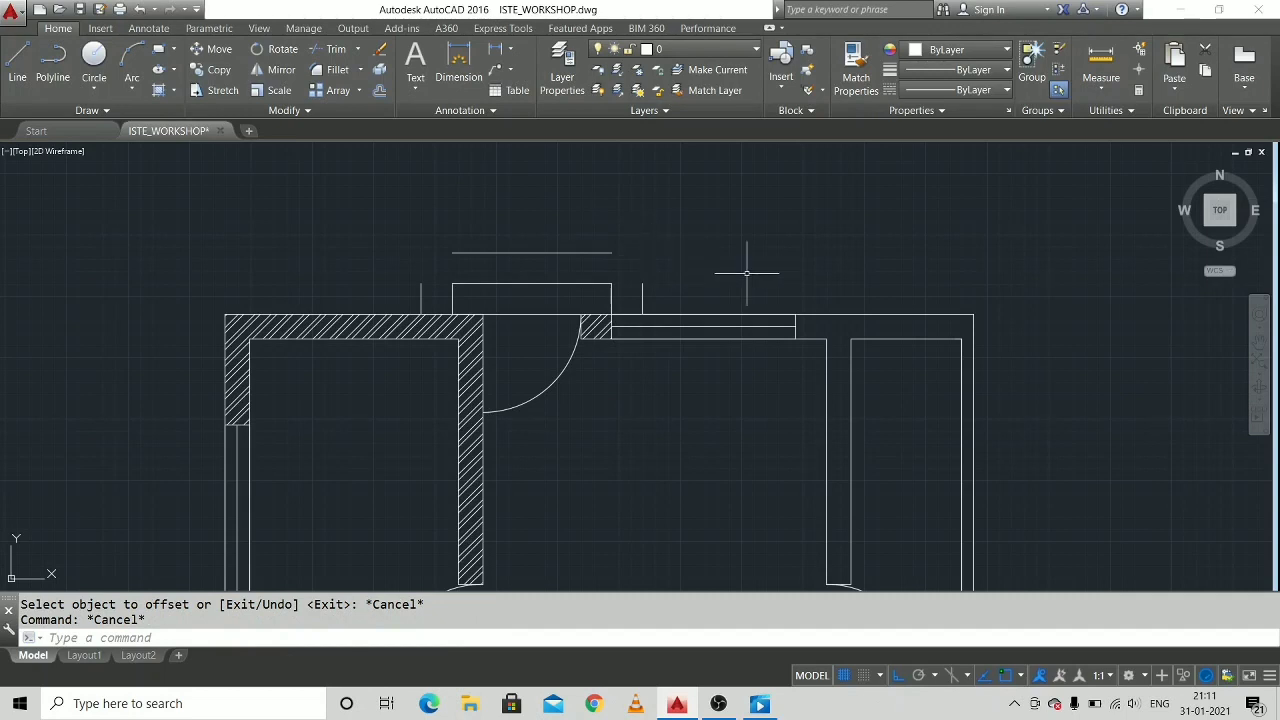
Fillet both outer corners of the top entrance's second step, joining the offset front line to its side lines with sharp corners.
type("fi")
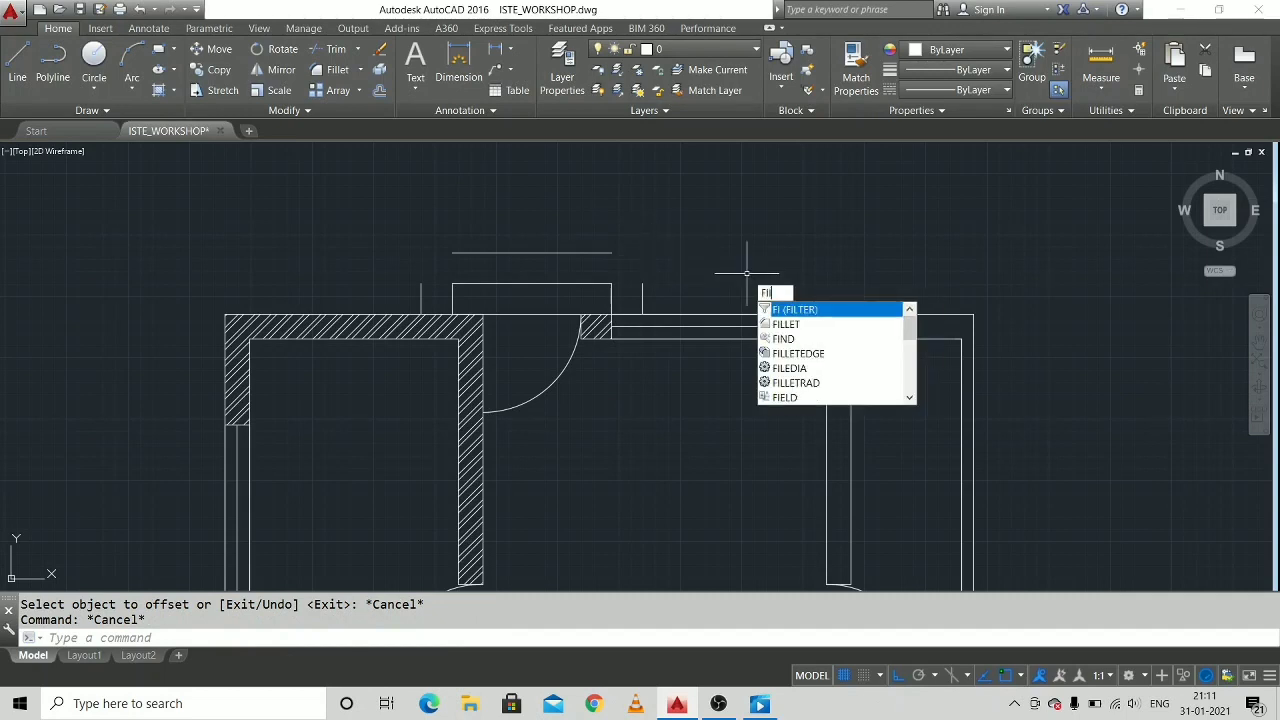
type("llet")
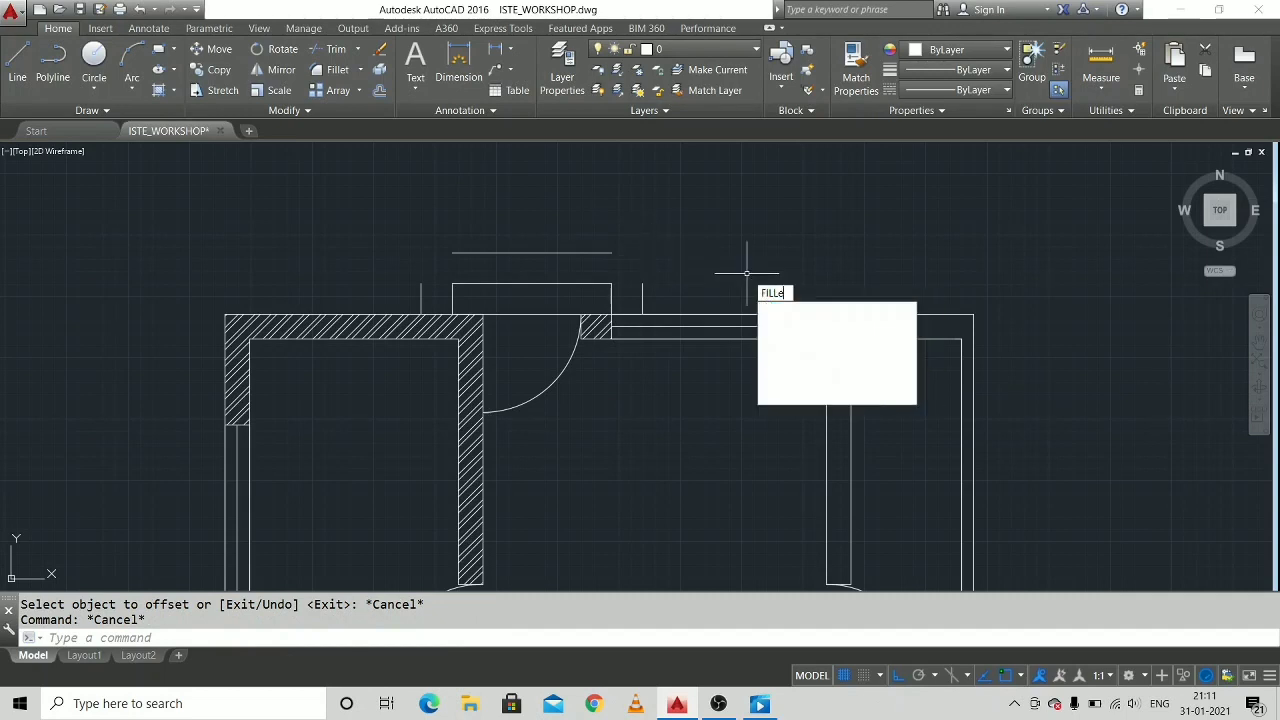
key("Return")
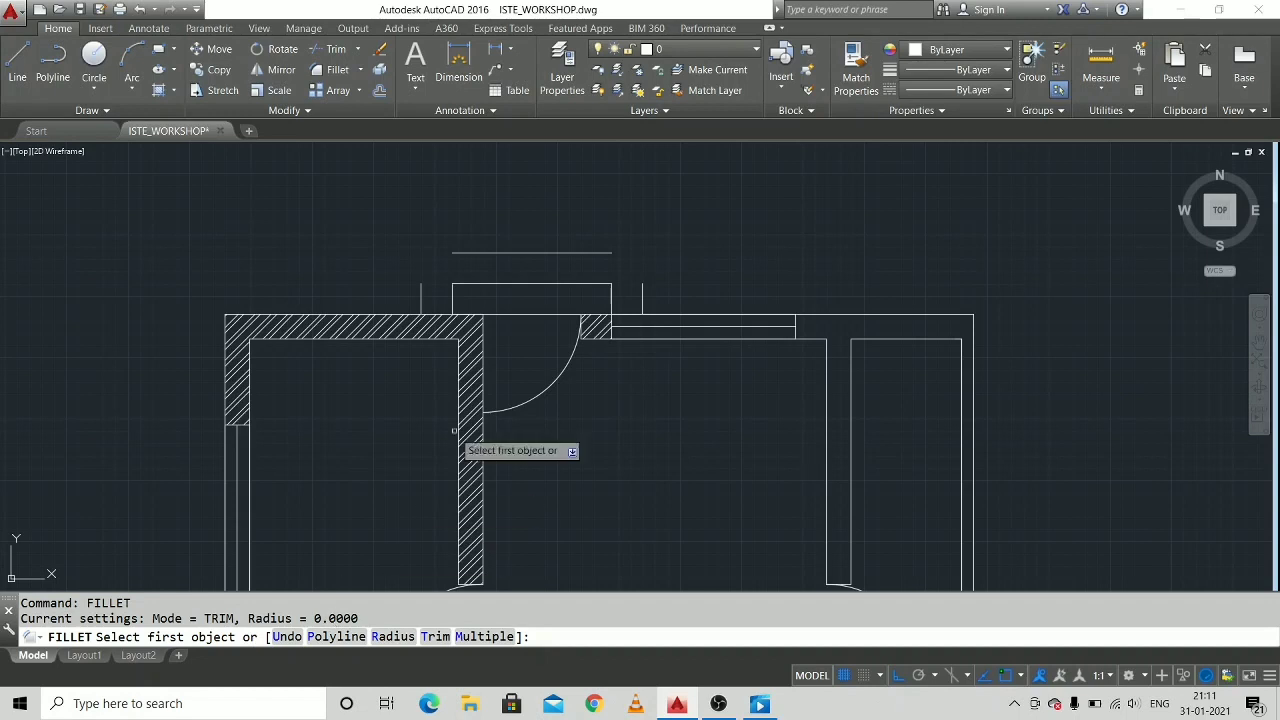
left_click(463, 255)
left_click(420, 292)
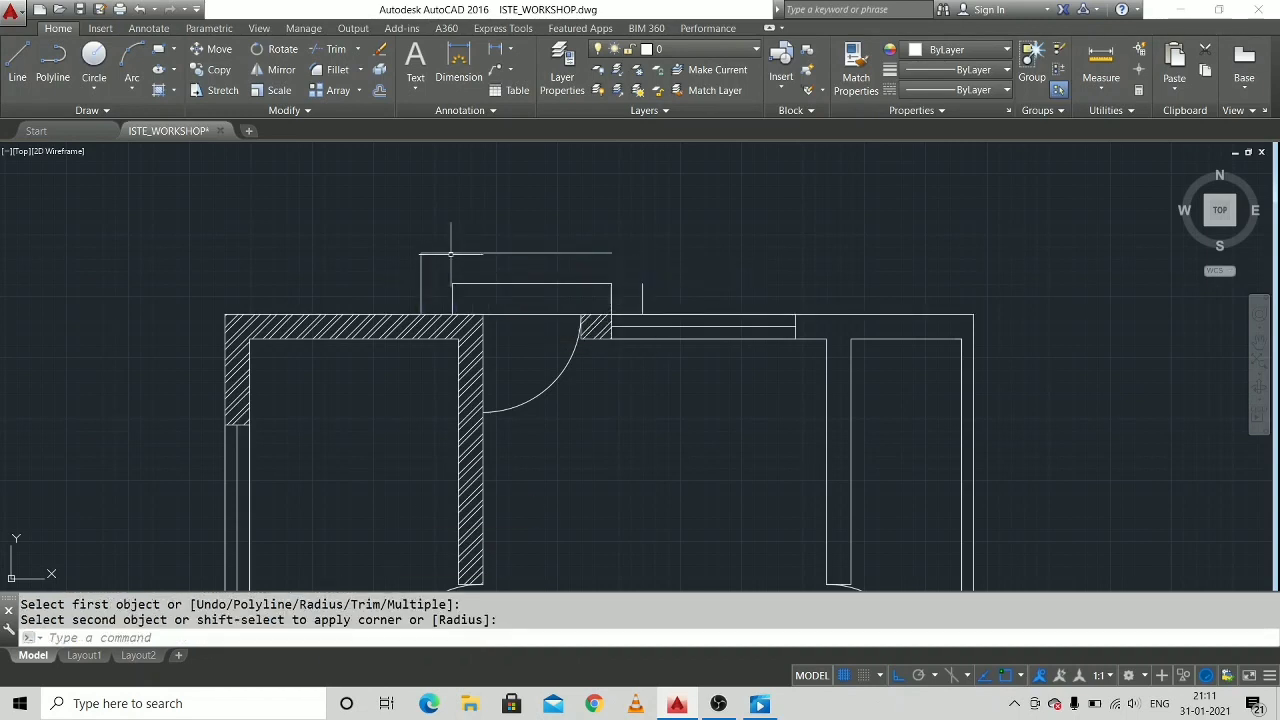
right_click(612, 253)
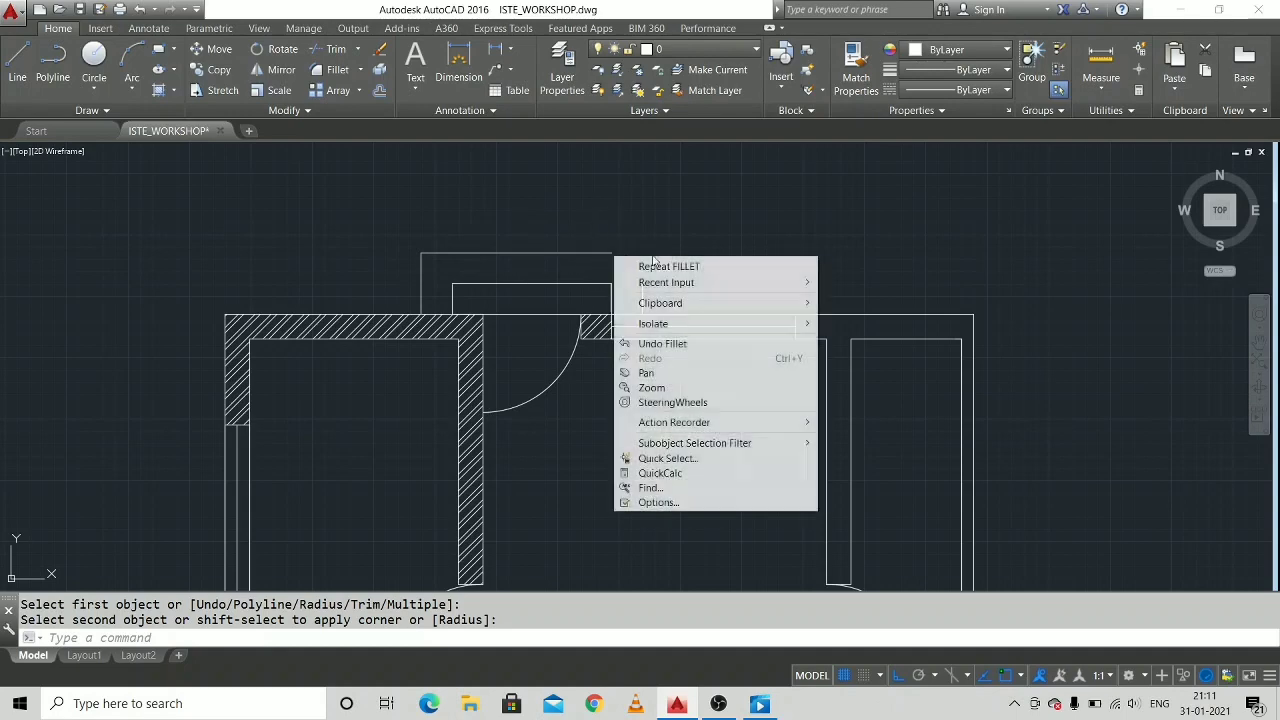
left_click(640, 265)
left_click(598, 253)
left_click(643, 289)
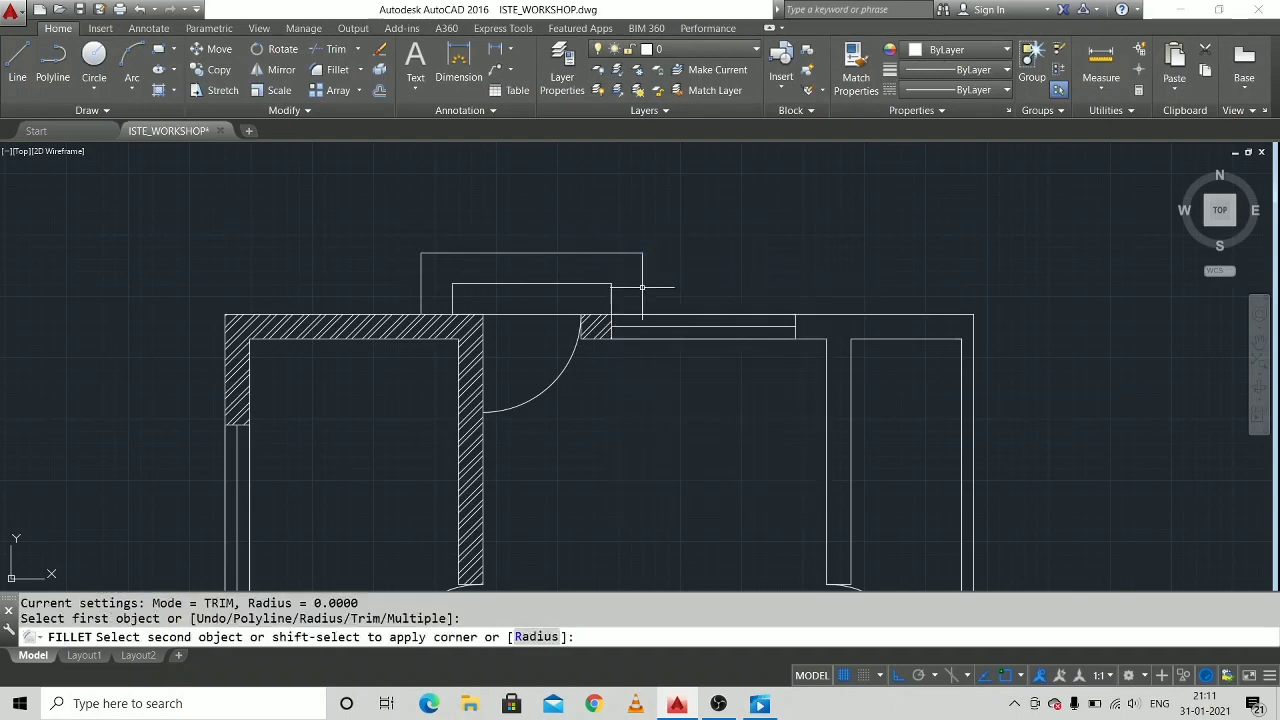
Close the two outer corners of the bottom entrance's second step with Fillet, joining the offset side lines to the front line.
middle_click_drag(637, 489, 683, 207)
scroll(704, 459, "down", 3)
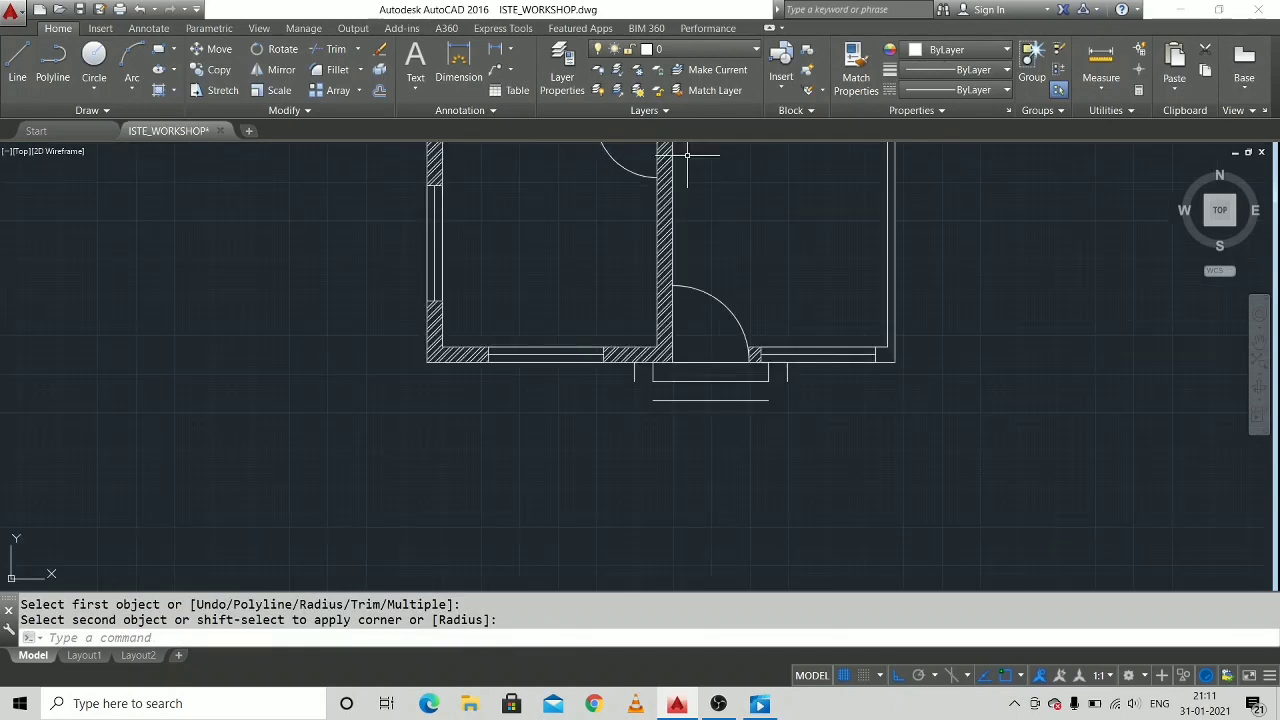
scroll(683, 363, "up", 3)
right_click(604, 377)
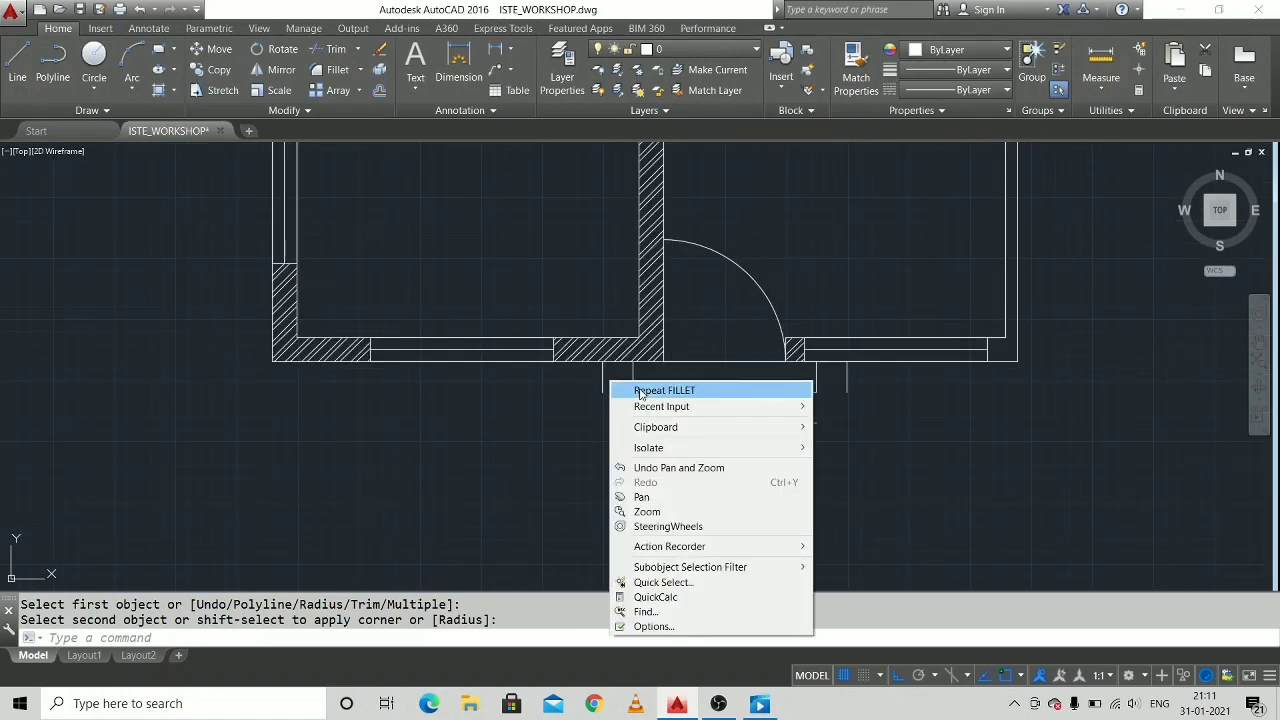
left_click(657, 386)
left_click(602, 377)
left_click(660, 422)
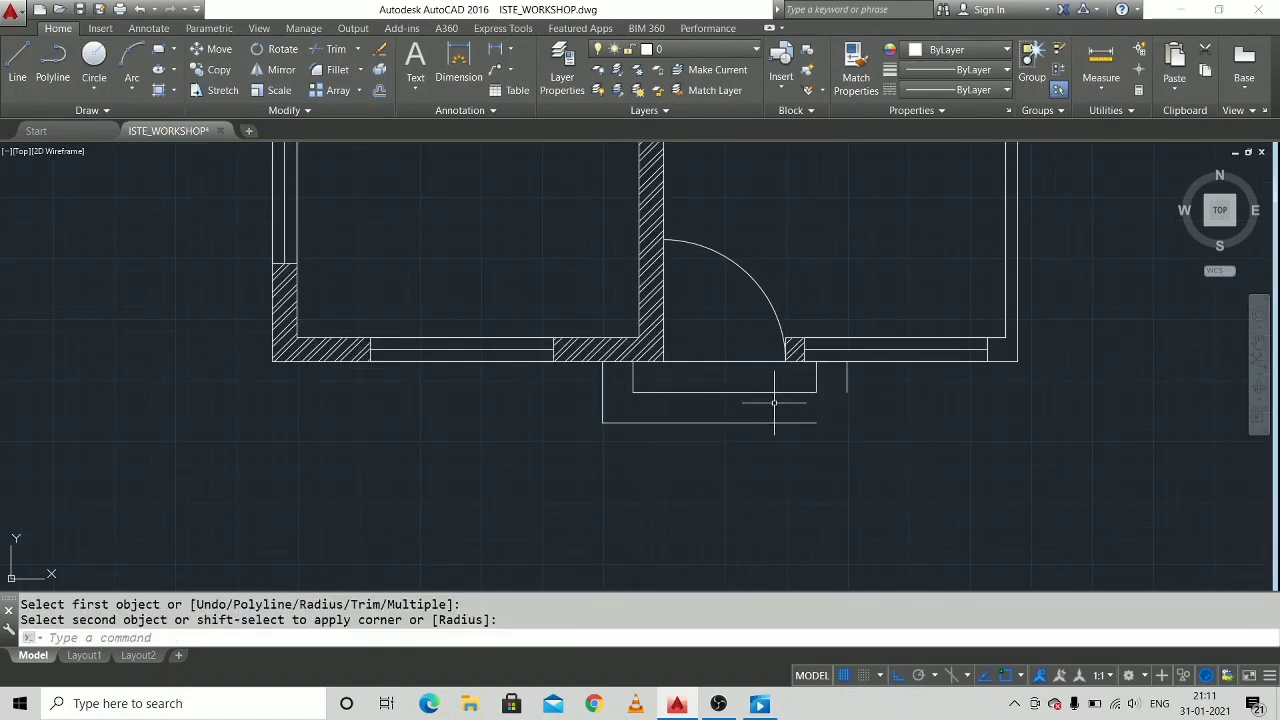
right_click(817, 394)
left_click(843, 406)
left_click(845, 382)
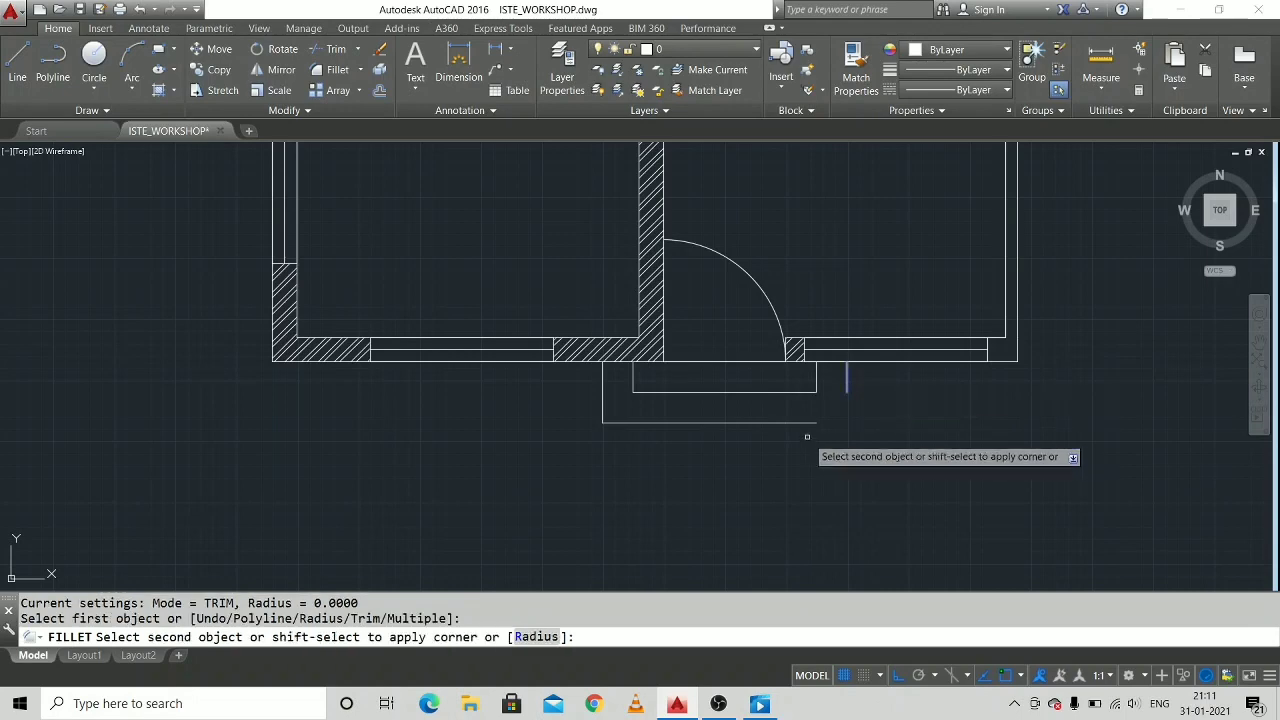
left_click(807, 422)
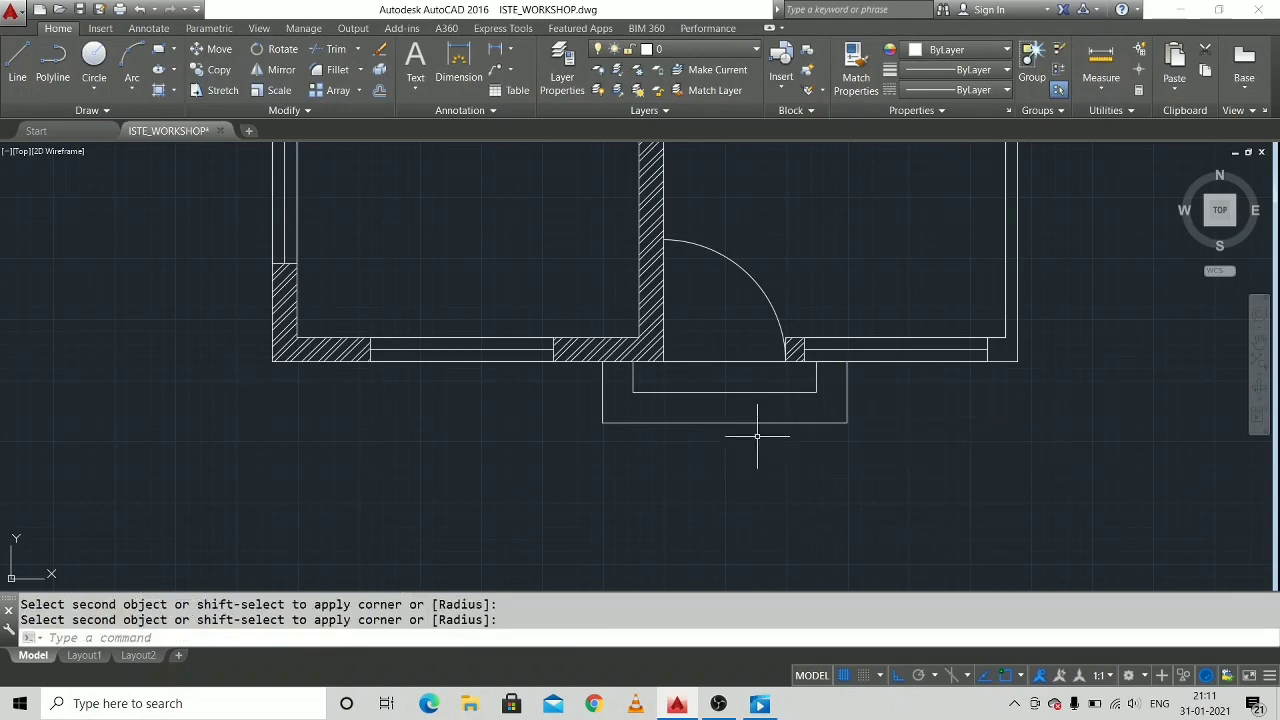
key("Escape")
middle_click_drag(698, 262, 650, 354)
scroll(653, 347, "down", 2)
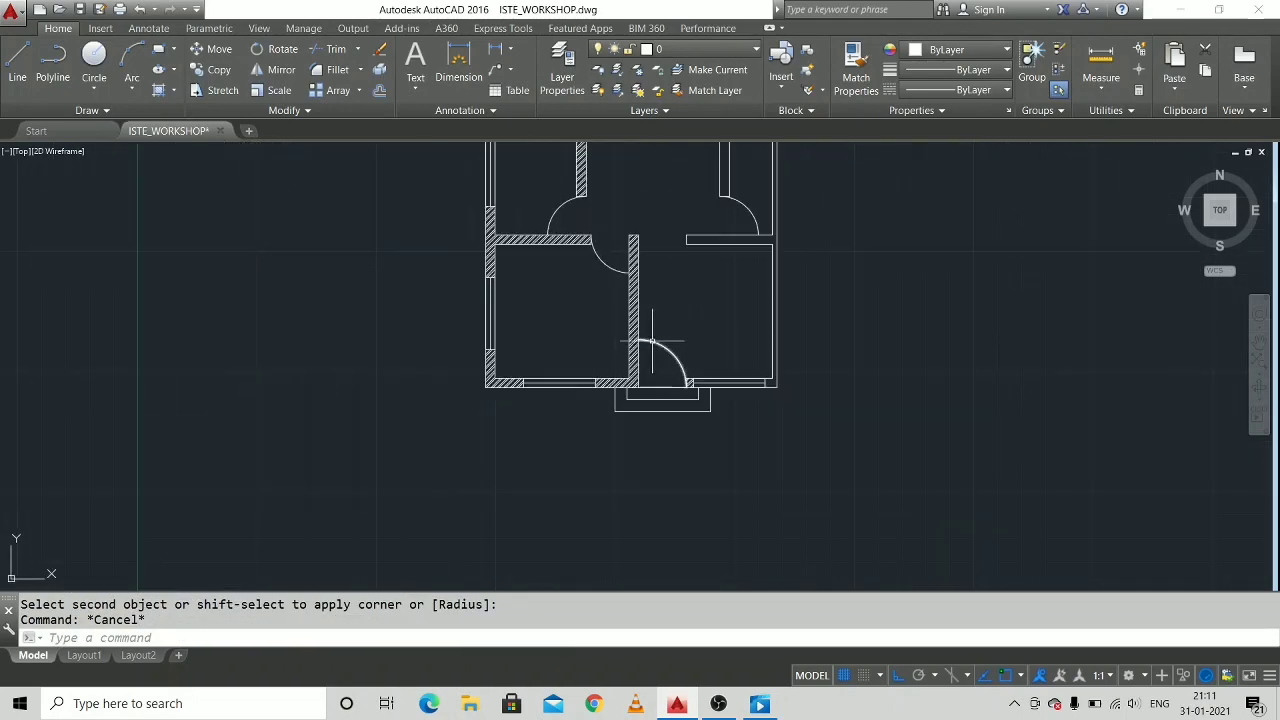
scroll(671, 281, "up", 1)
middle_click_drag(672, 282, 642, 354)
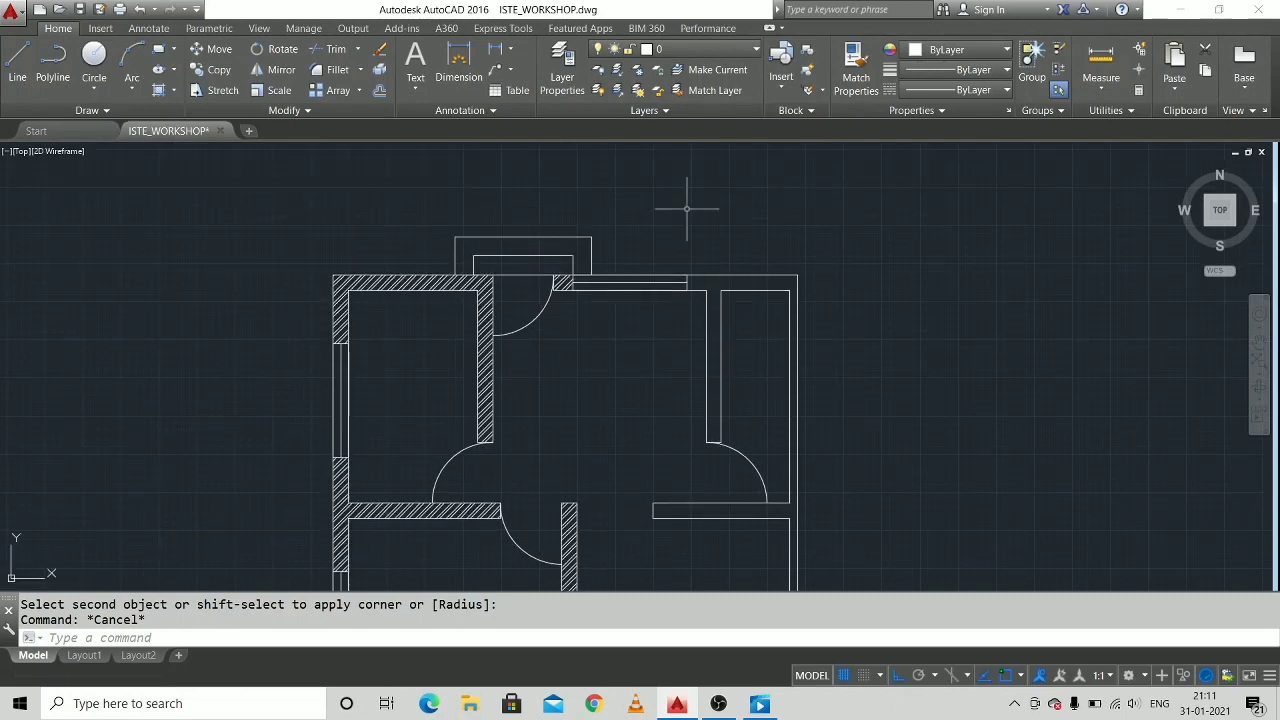
Offset the house's top outer wall line outward by 5 units.
key("Escape")
type("o")
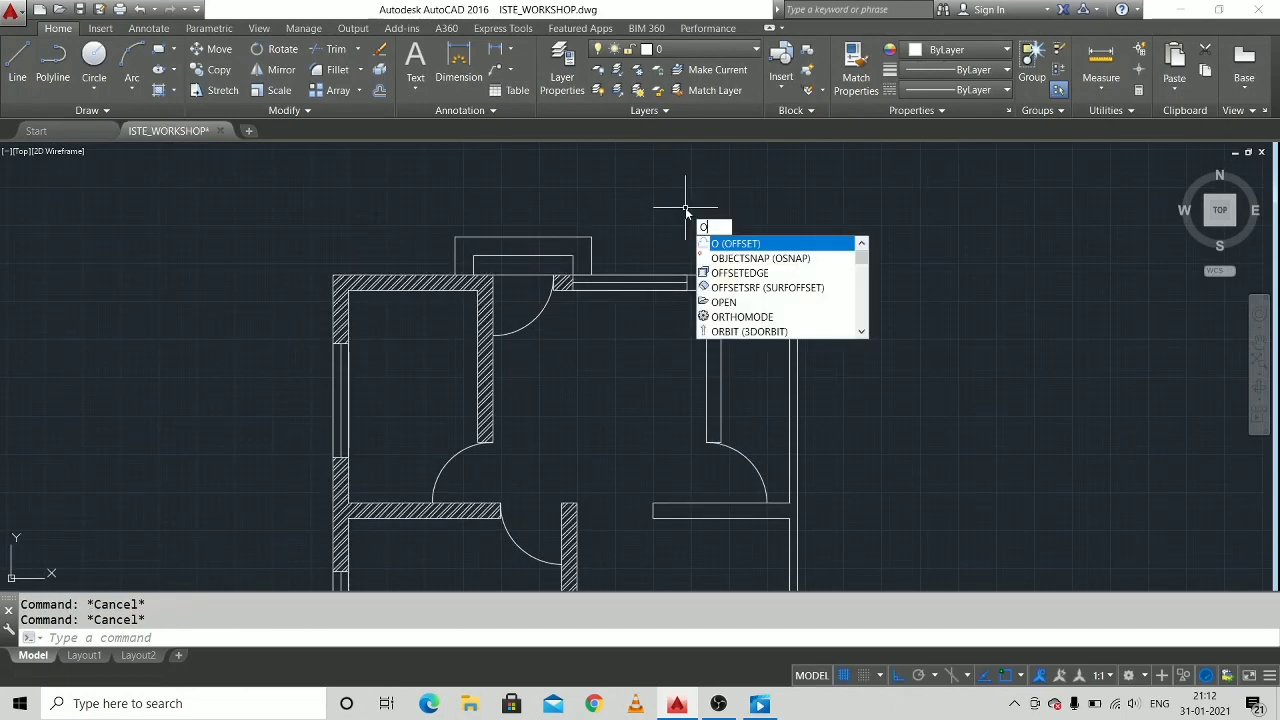
type("f")
key("Return")
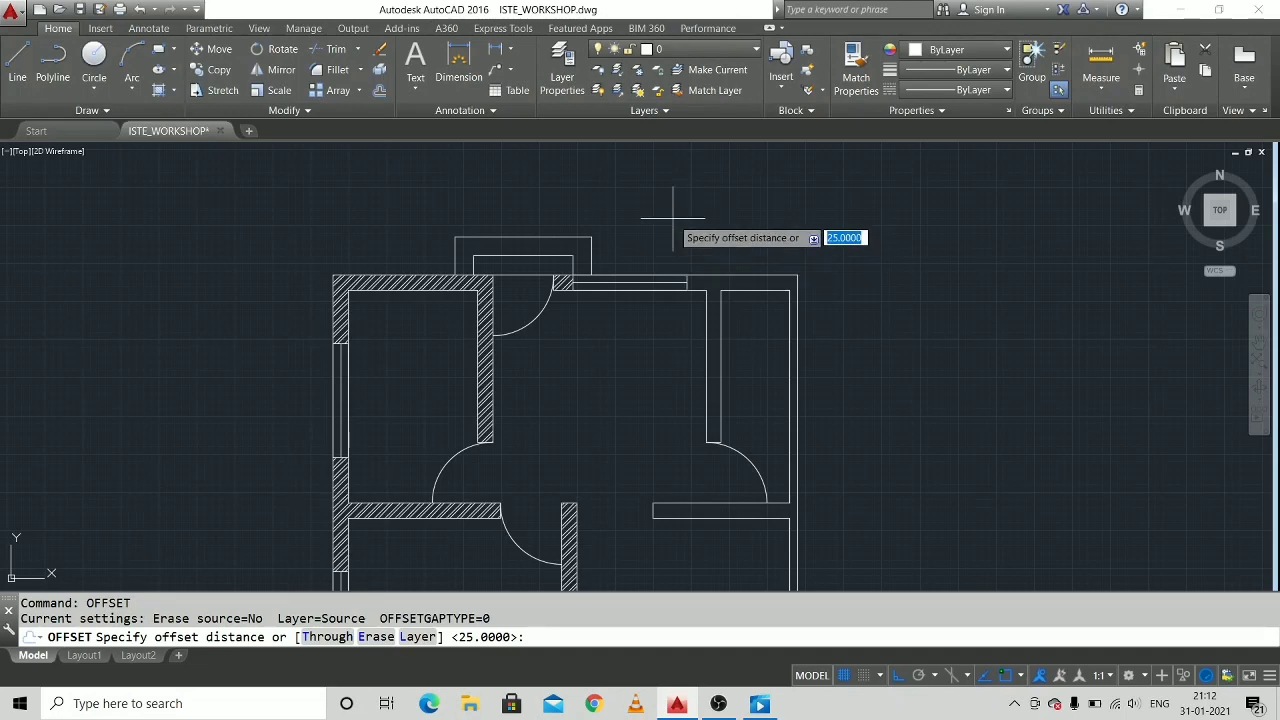
key("Return")
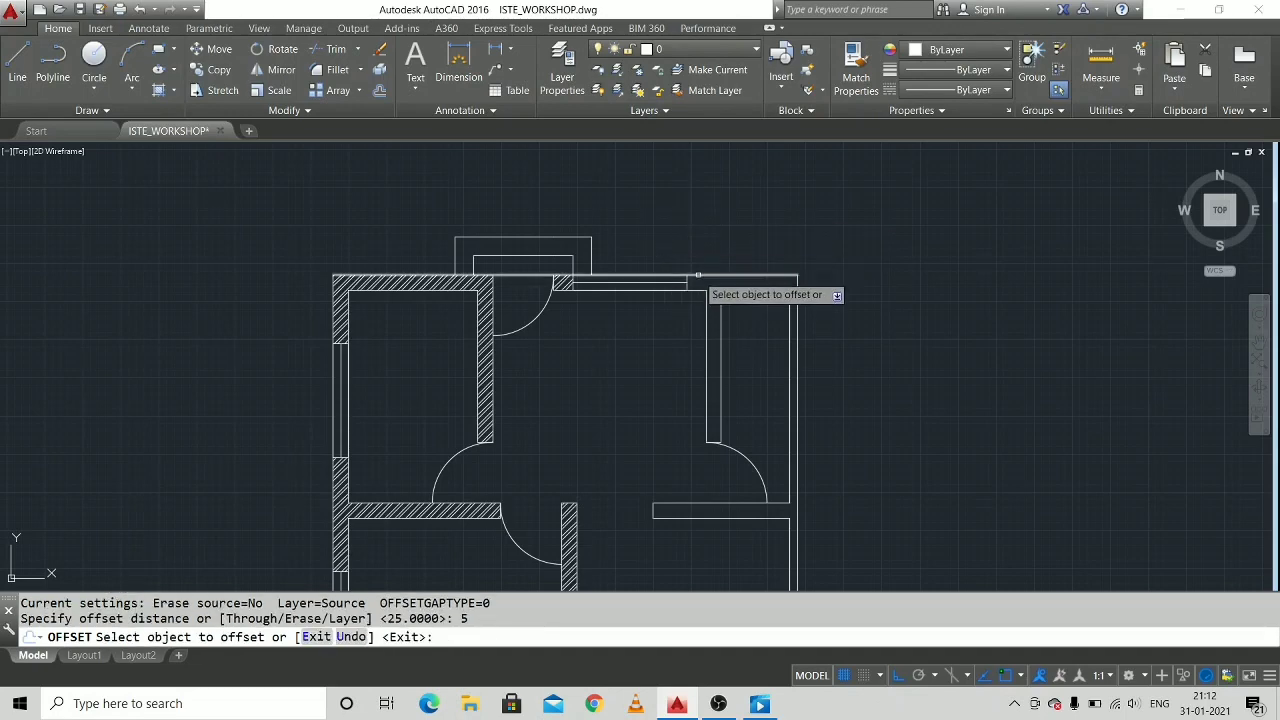
left_click(698, 275)
left_click(698, 262)
Offset the left and bottom outer wall lines outward by the same 5 units.
middle_click_drag(627, 361, 847, 208)
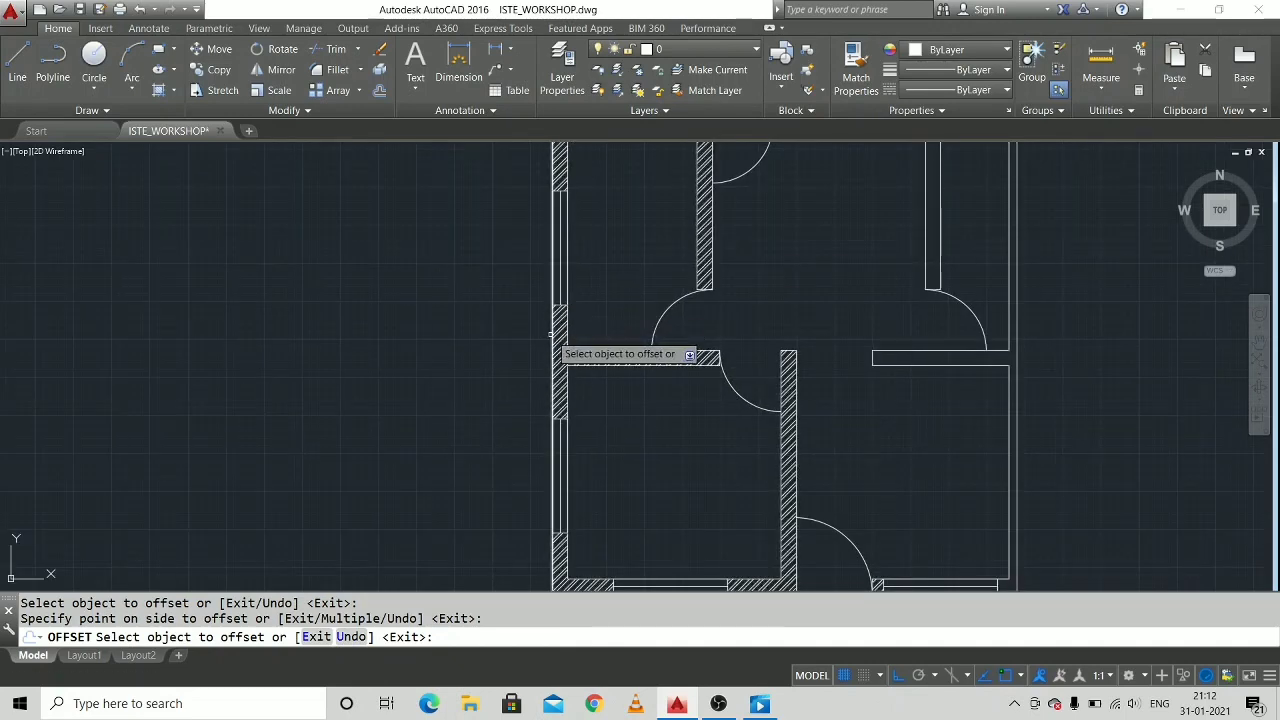
left_click(553, 340)
left_click(530, 335)
middle_click_drag(671, 451, 629, 229)
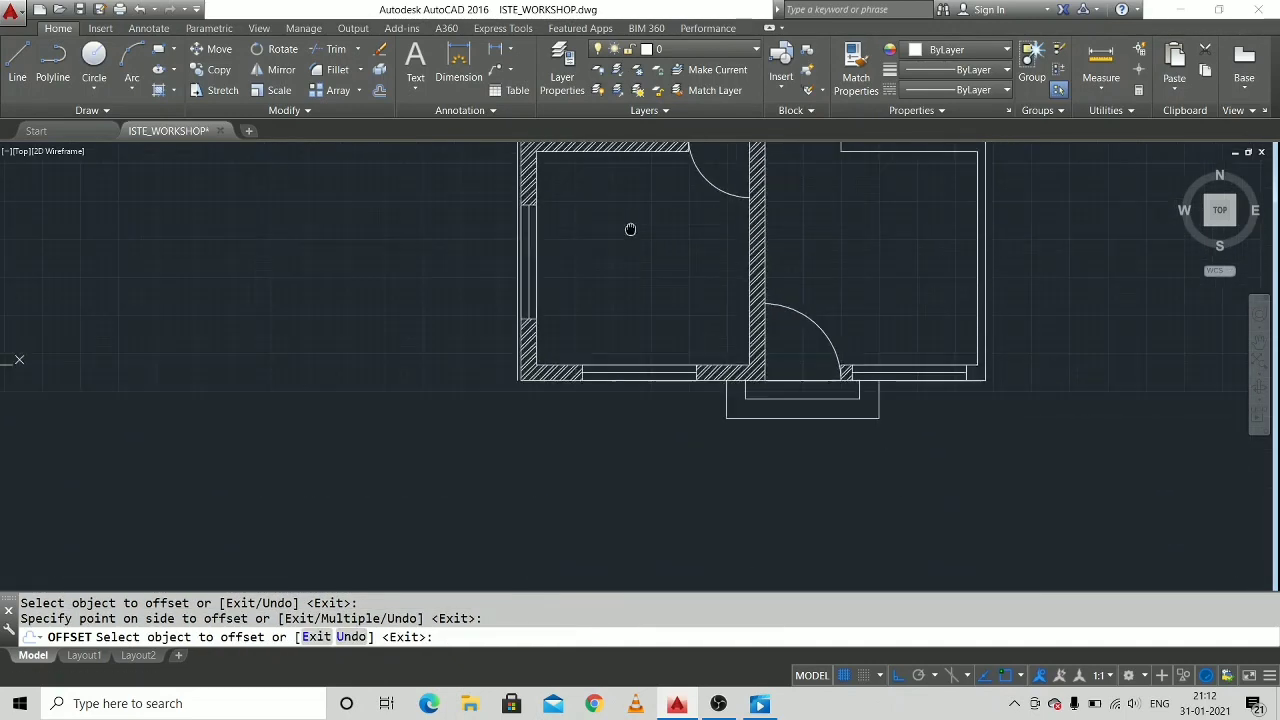
left_click(566, 380)
left_click(633, 427)
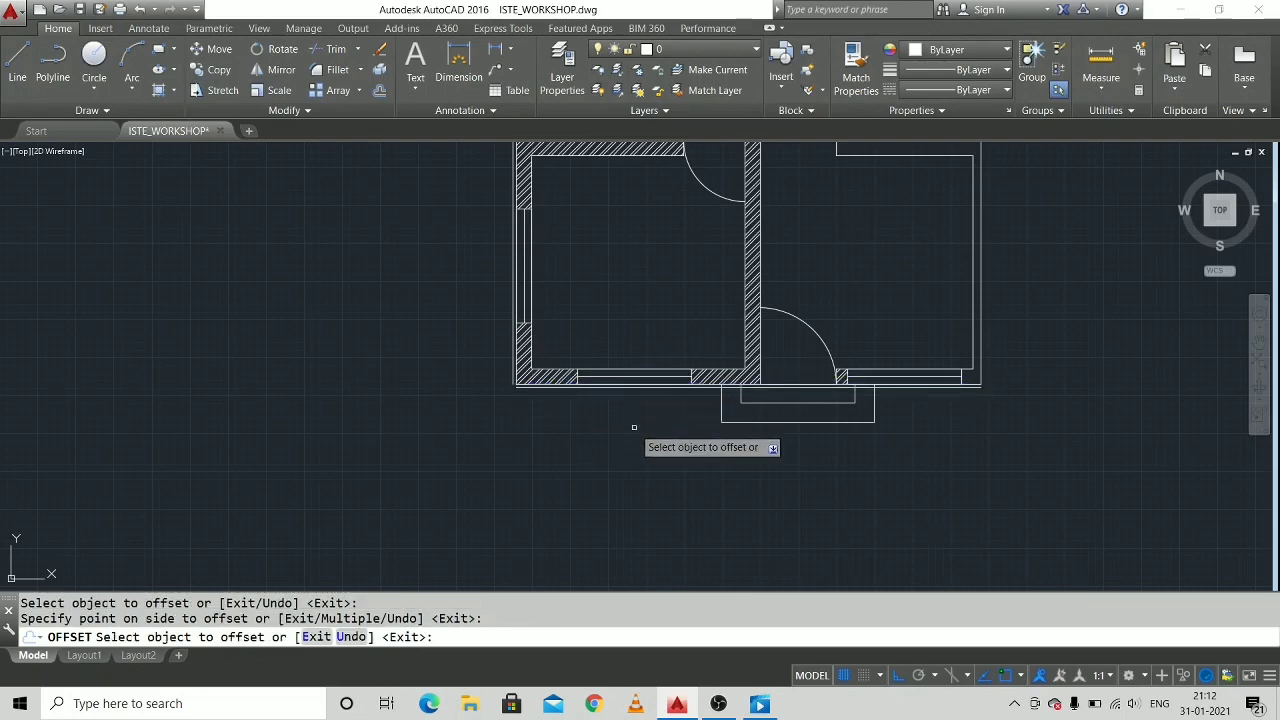
Offset the top and left outer wall lines outward by 60 units to start the larger surrounding outline.
middle_click_drag(1006, 354, 891, 497)
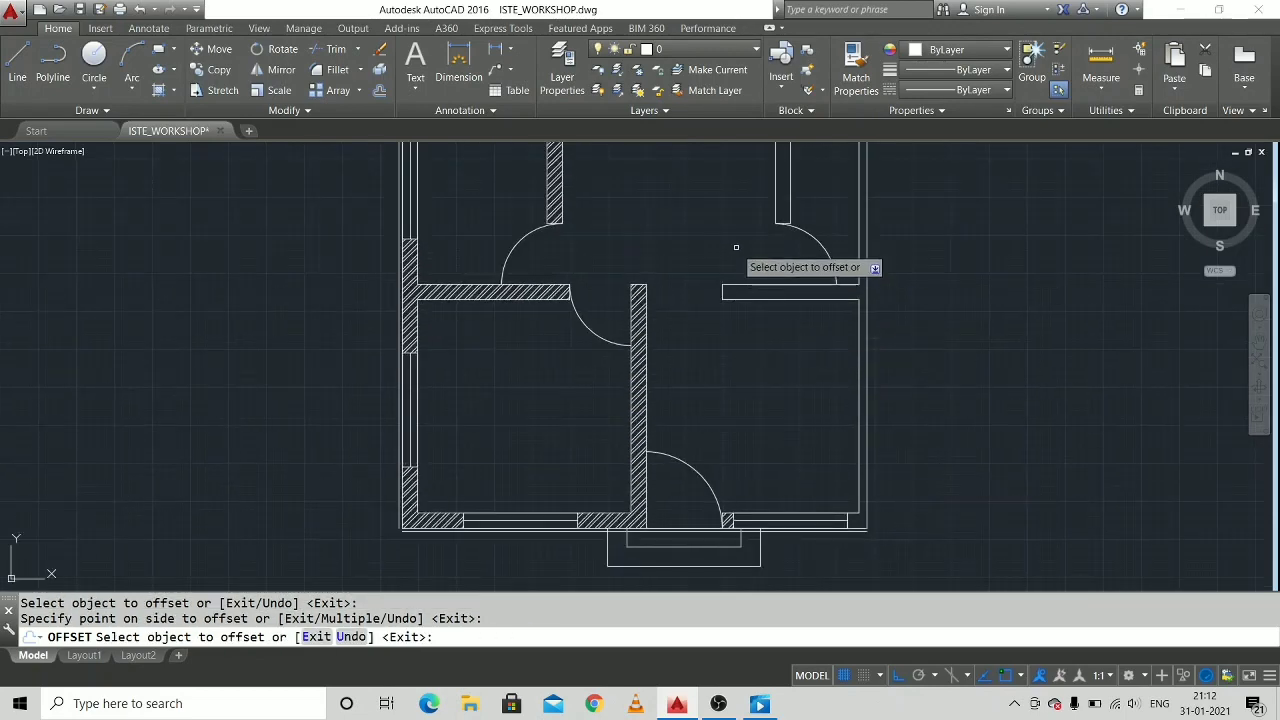
middle_click_drag(736, 247, 734, 436)
scroll(723, 243, "up", 2)
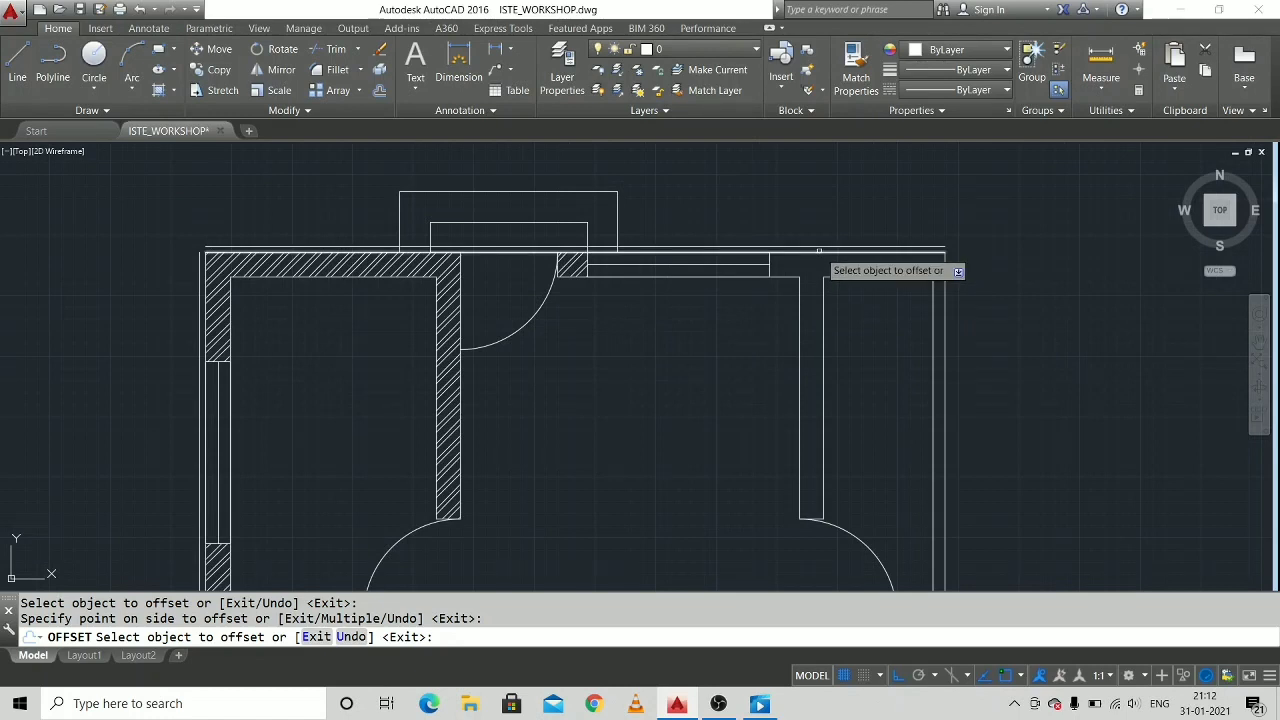
left_click(818, 250)
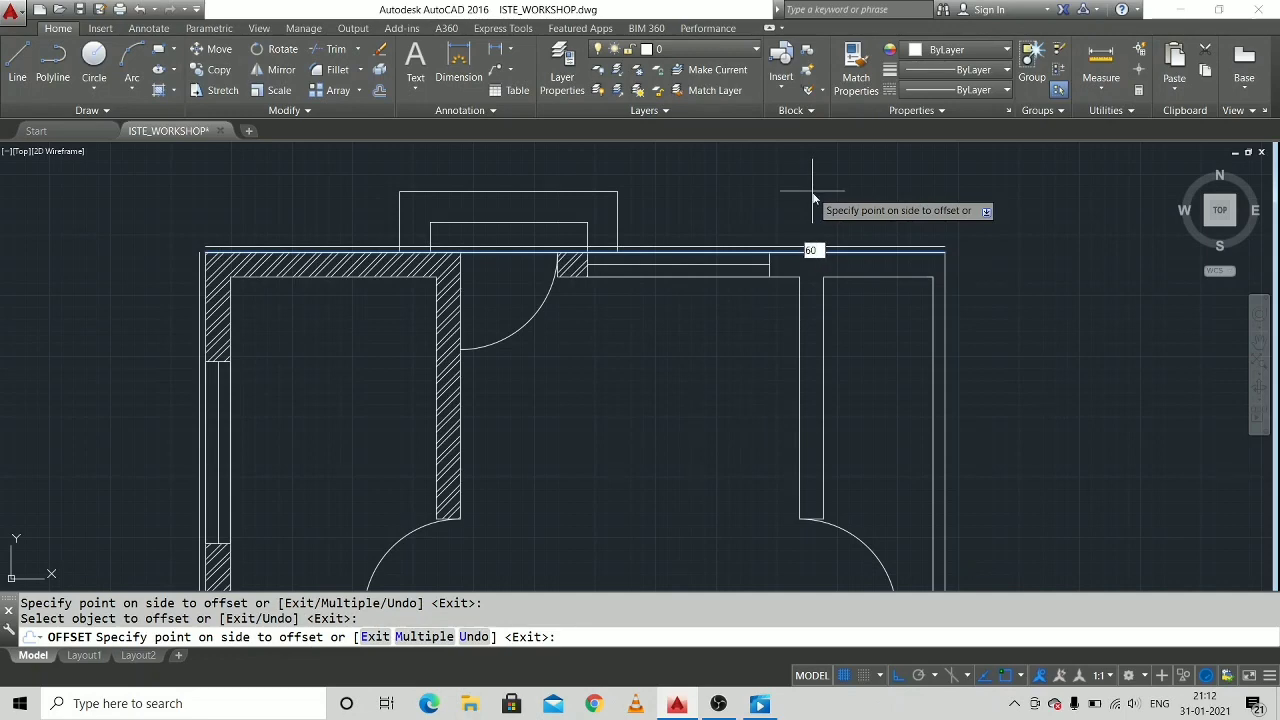
key("Return")
middle_click_drag(314, 401, 720, 91)
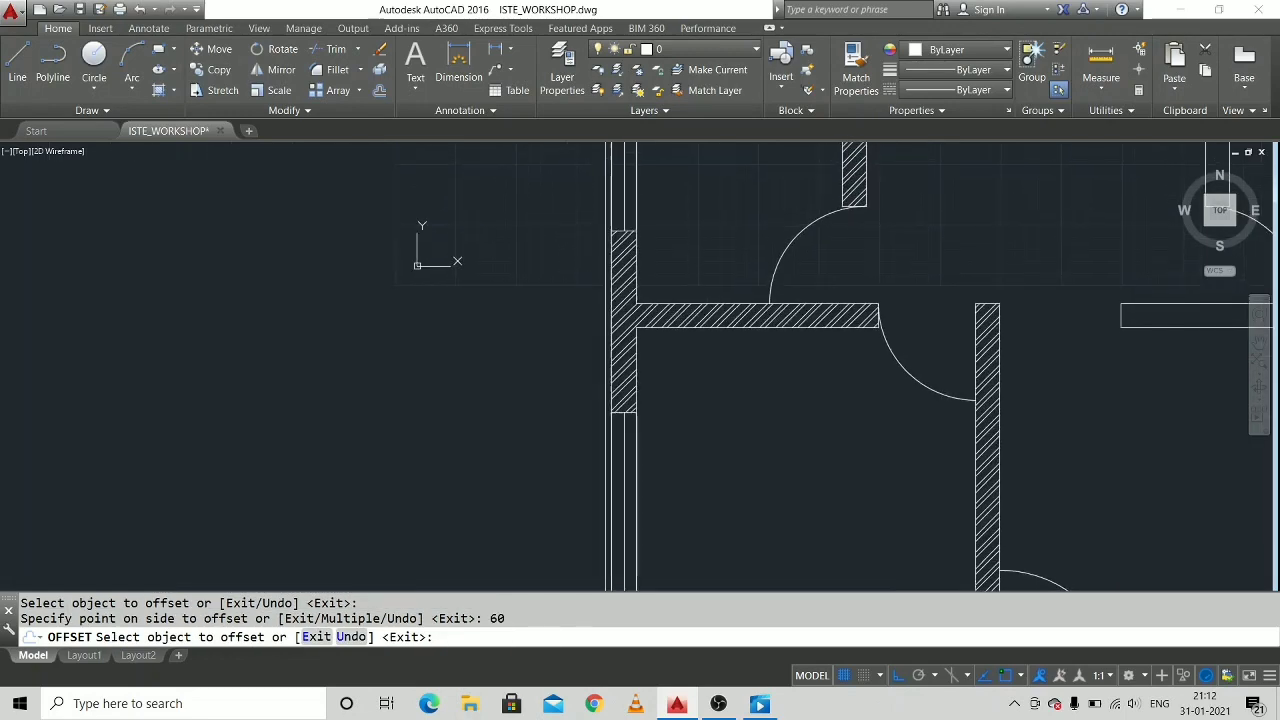
left_click(607, 242)
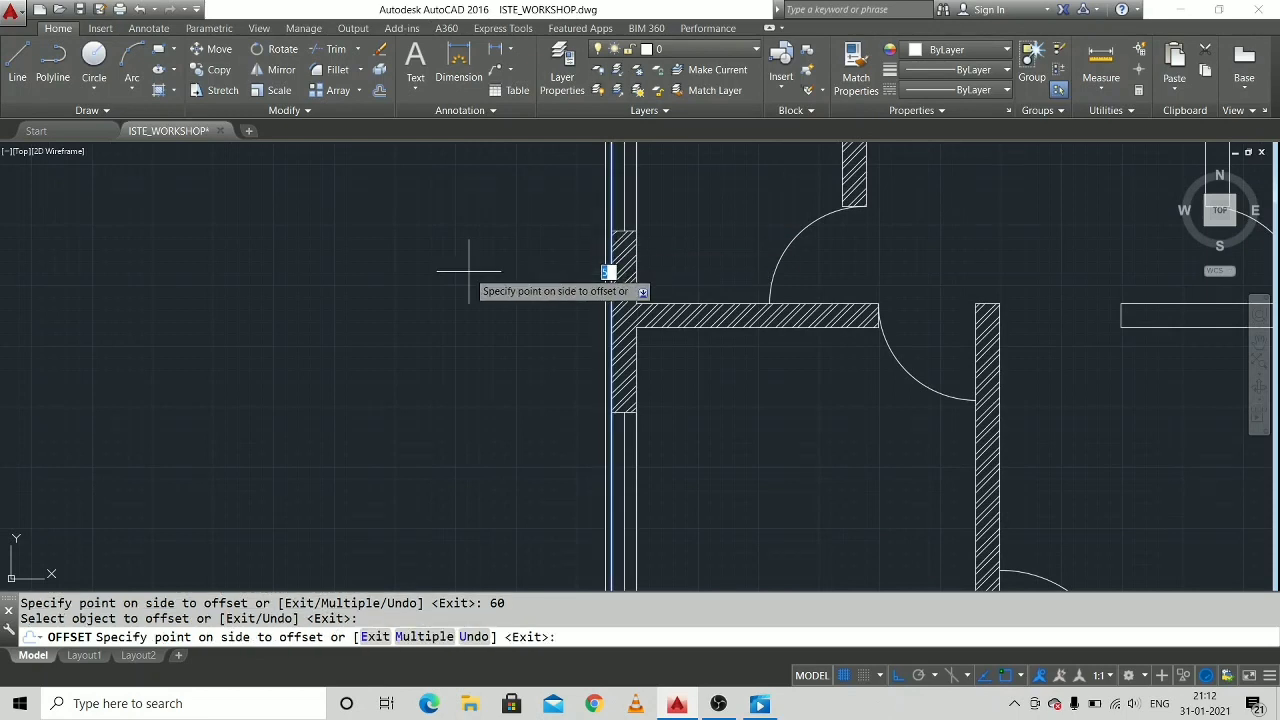
key("Return")
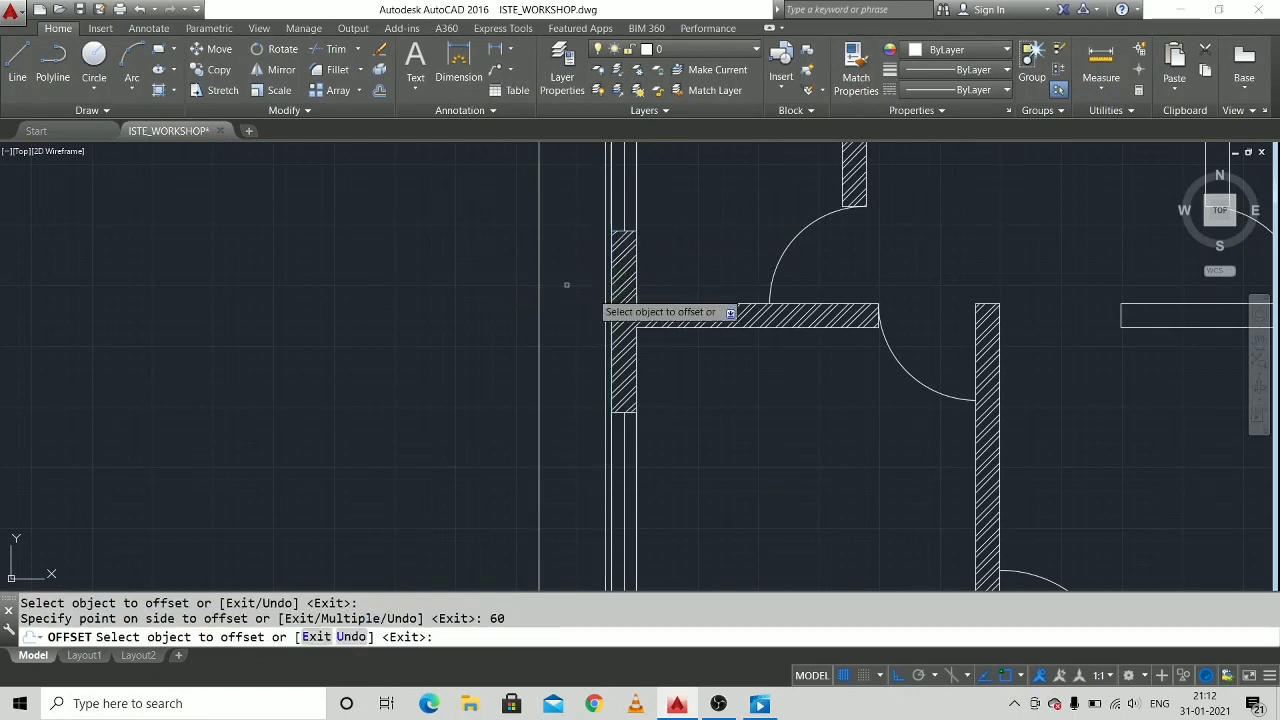
Offset the bottom outer wall line outward by 60 units and finish offsetting.
middle_click_drag(908, 497, 668, 123)
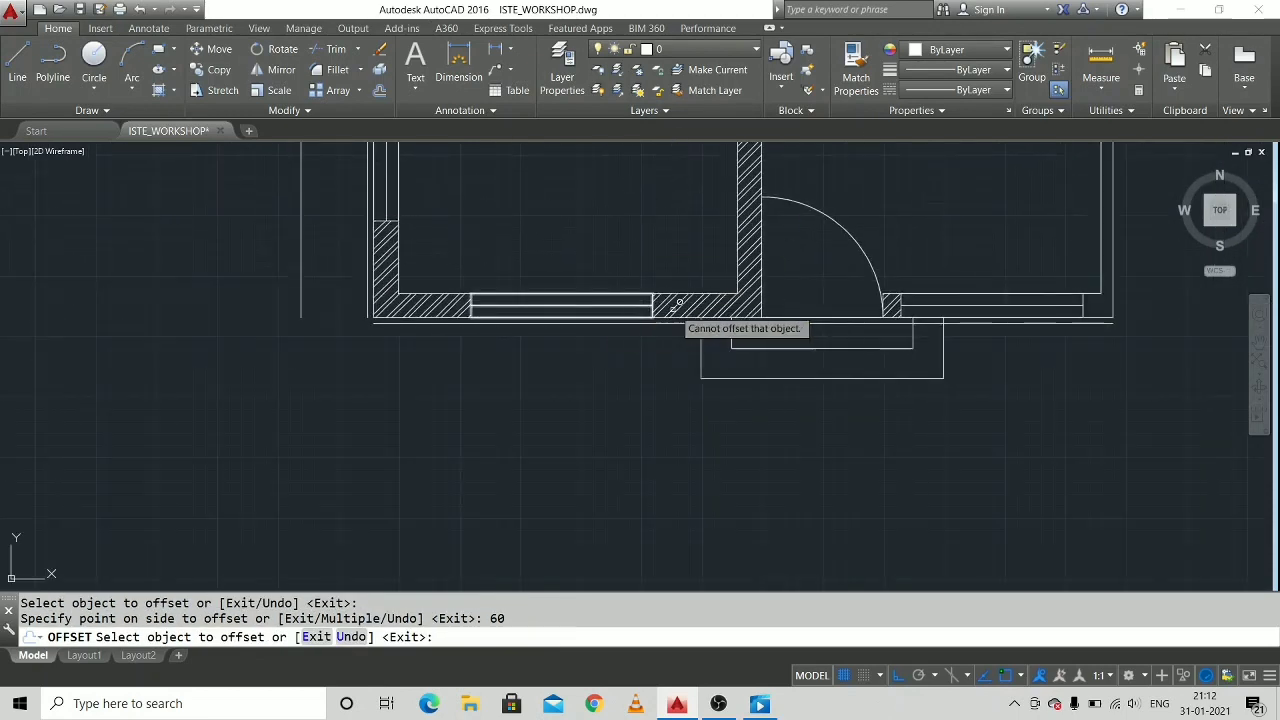
left_click(672, 320)
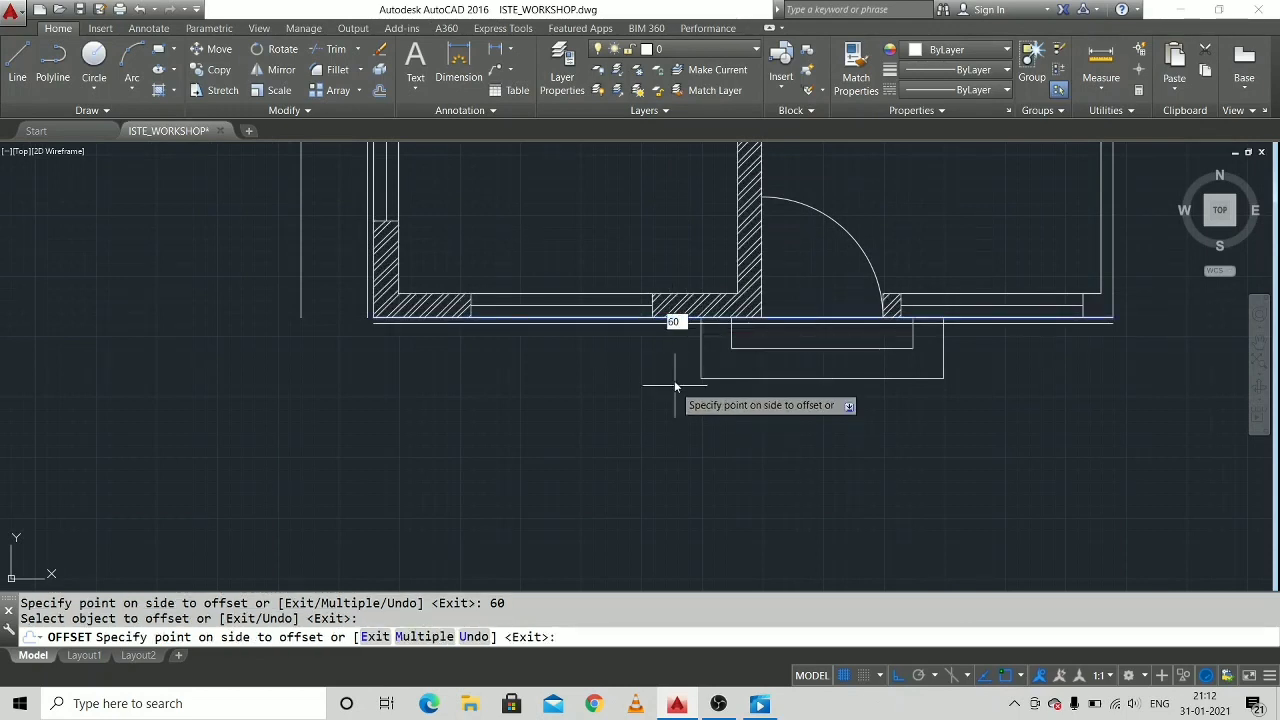
left_click(675, 386)
middle_click_drag(594, 251, 513, 352)
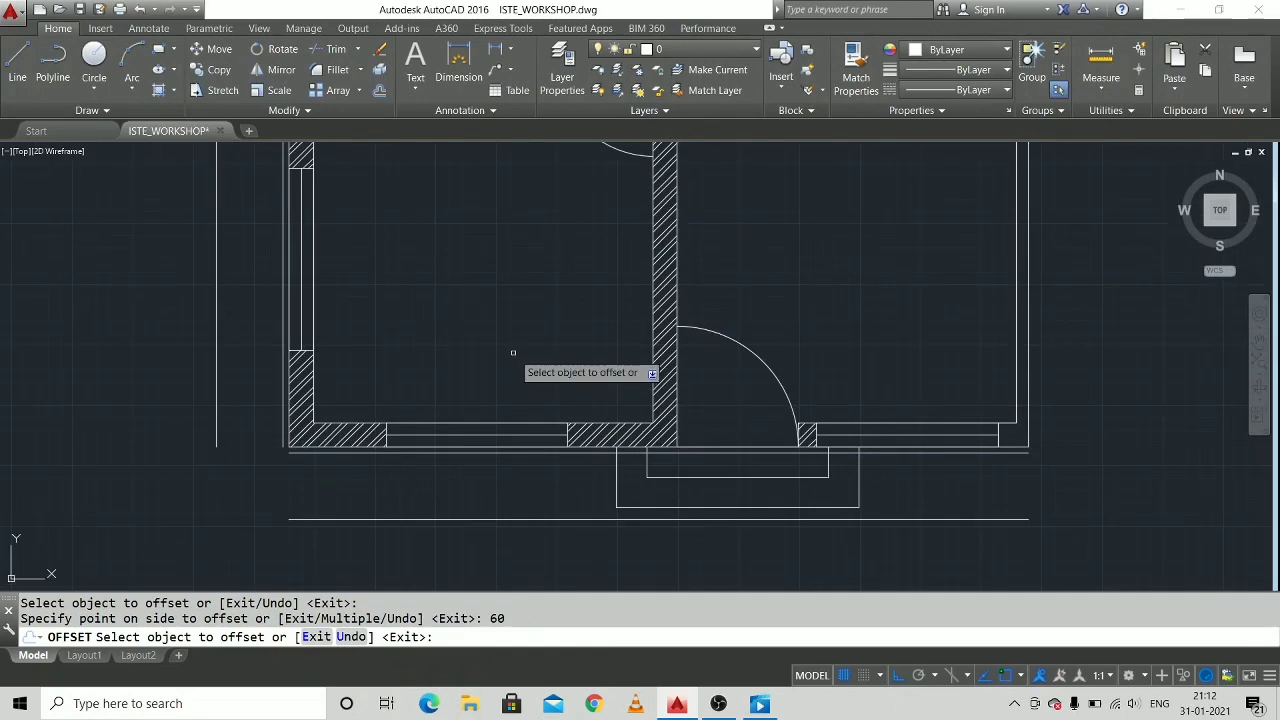
scroll(526, 320, "down", 2)
middle_click_drag(526, 306, 507, 479)
middle_click_drag(583, 274, 571, 431)
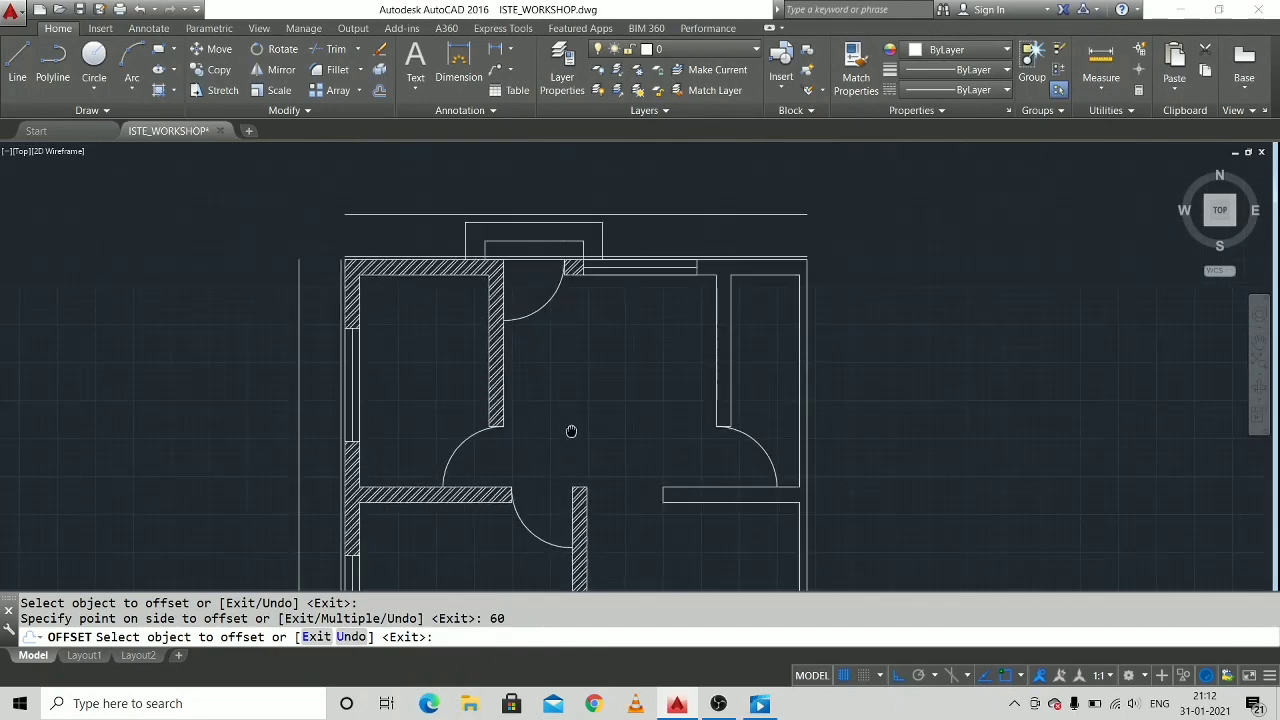
key("Escape")
key("Escape")
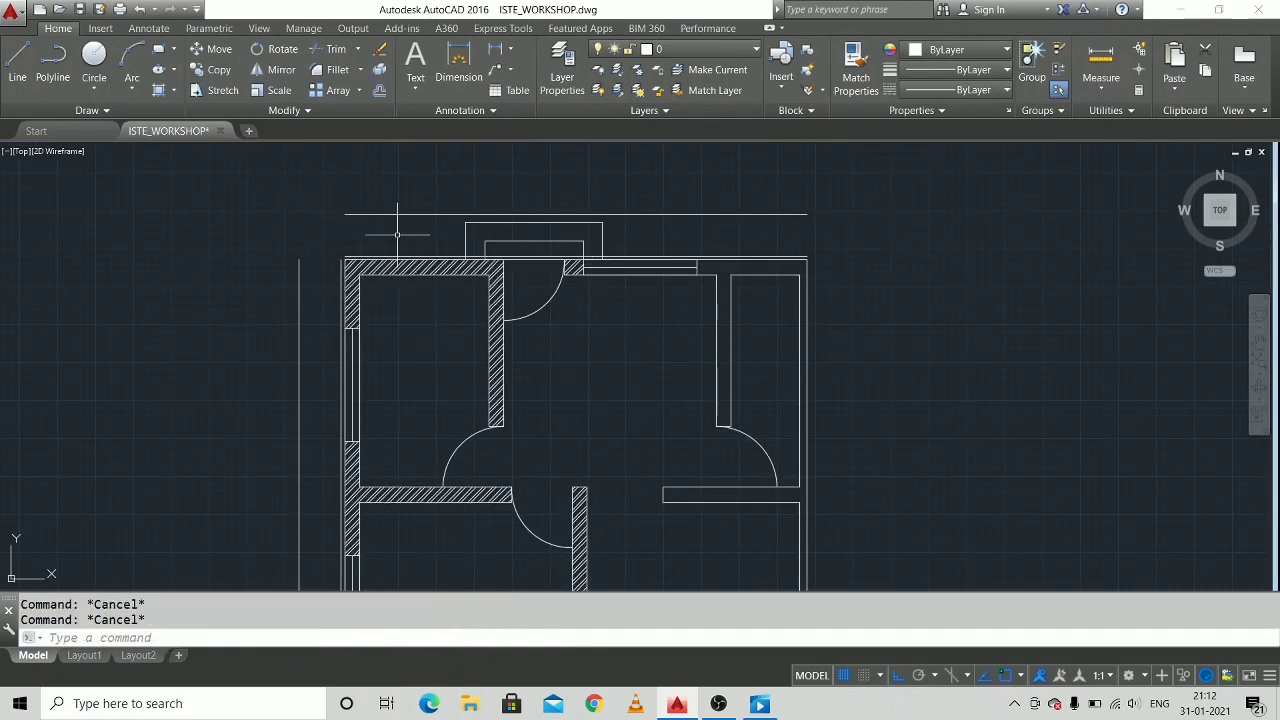
Join the 60-unit offset lines at the top-left corner of the house with a zero-radius Fillet.
type("FI")
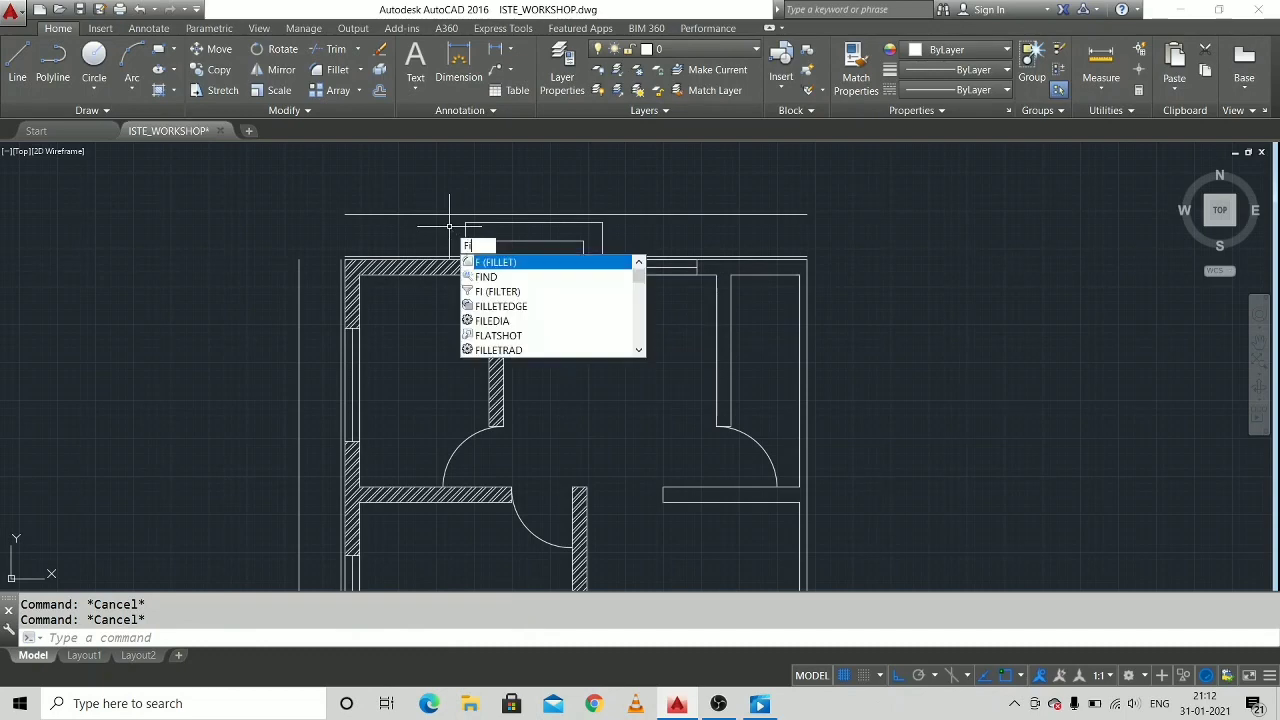
type("LL")
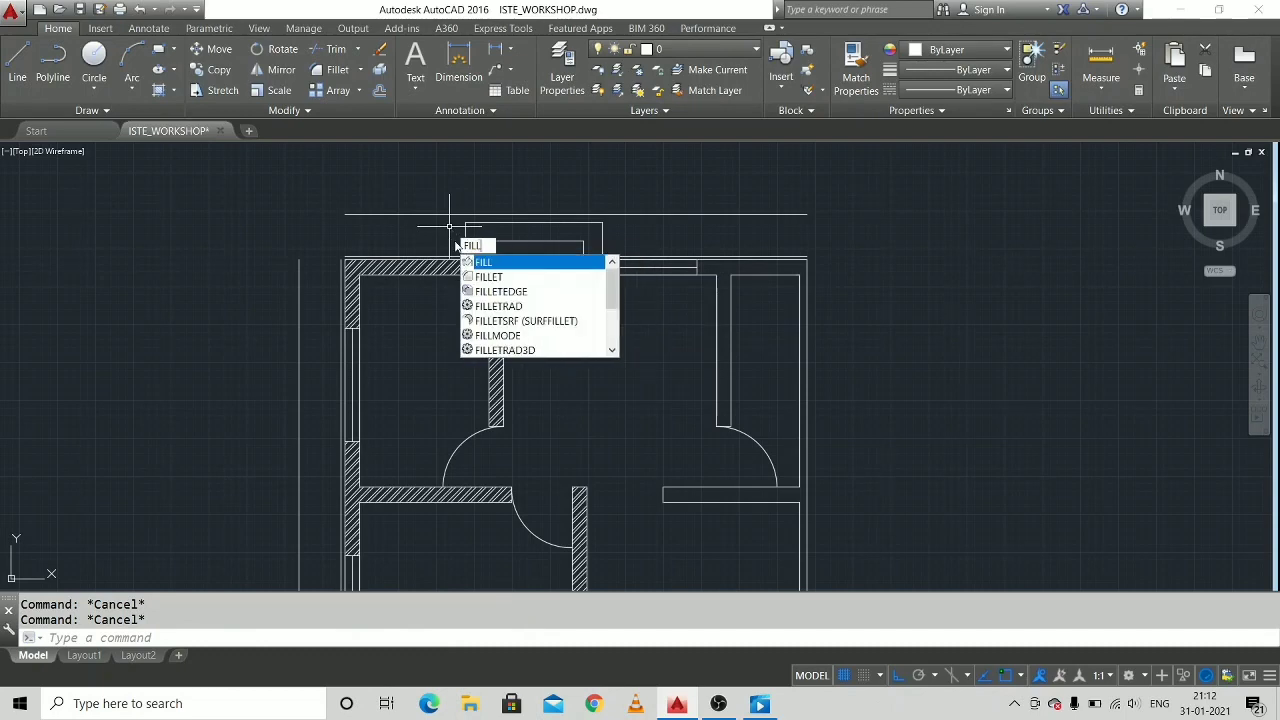
key("Down")
key("Return")
left_click(299, 266)
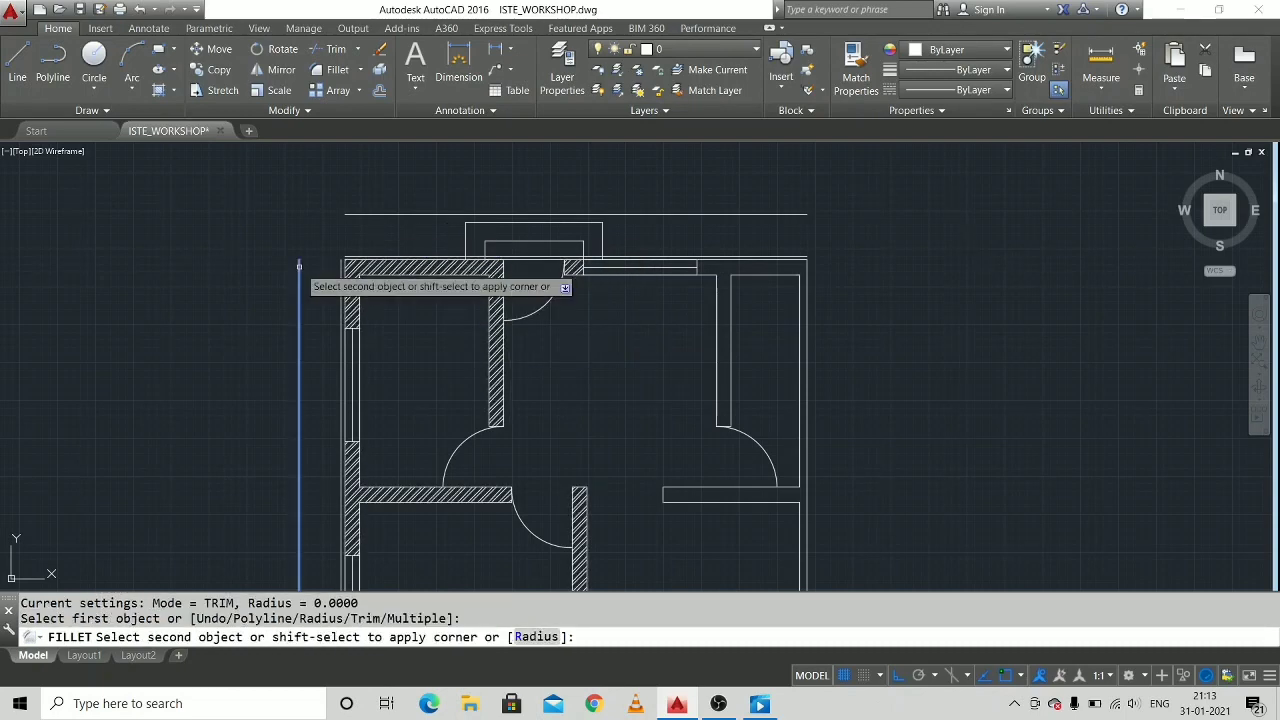
left_click(373, 213)
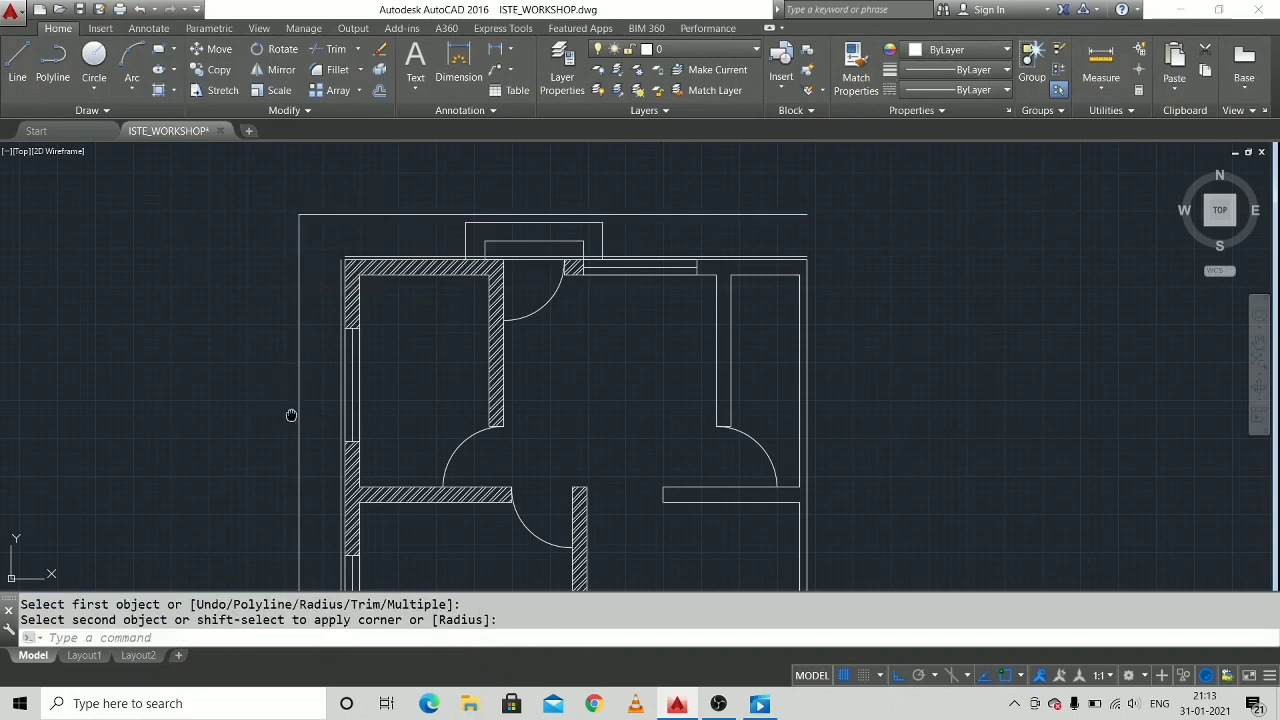
Fillet the bottom-left corner of the outermost outline, joining its left and bottom lines sharply.
middle_click_drag(291, 415, 360, 220)
middle_click_drag(429, 494, 467, 311)
right_click(437, 357)
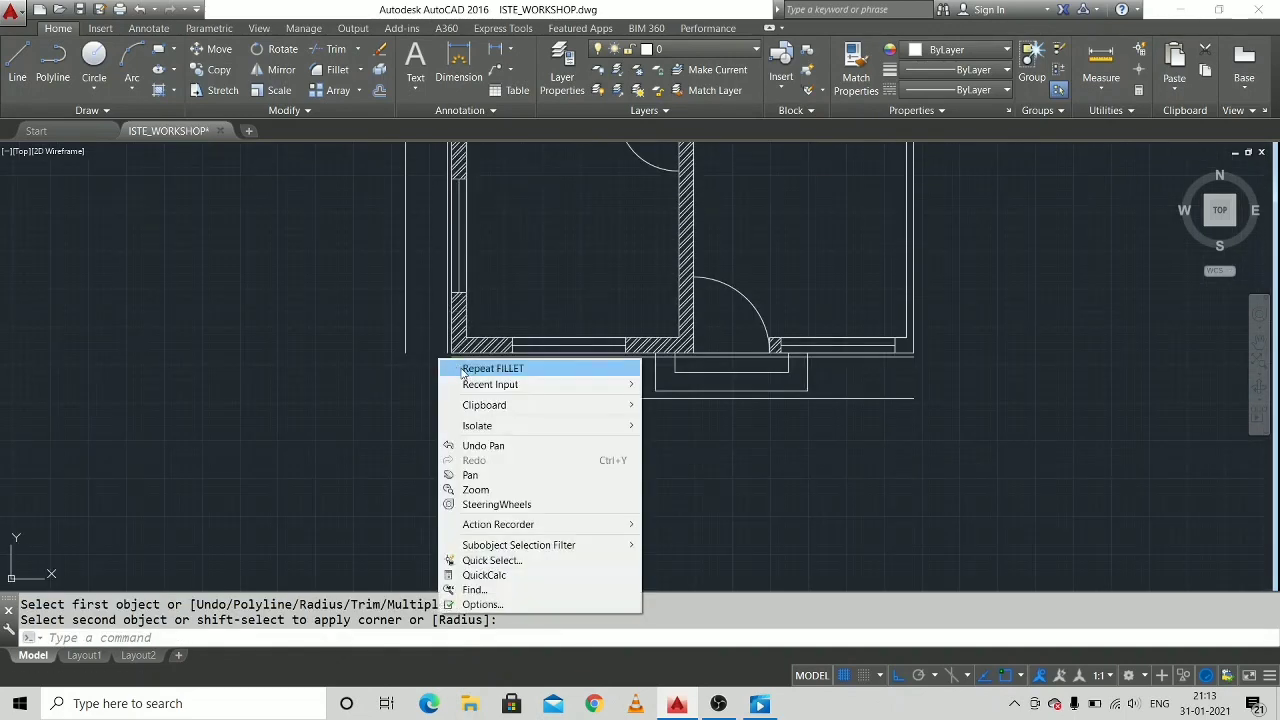
left_click(470, 366)
left_click(406, 350)
left_click(470, 398)
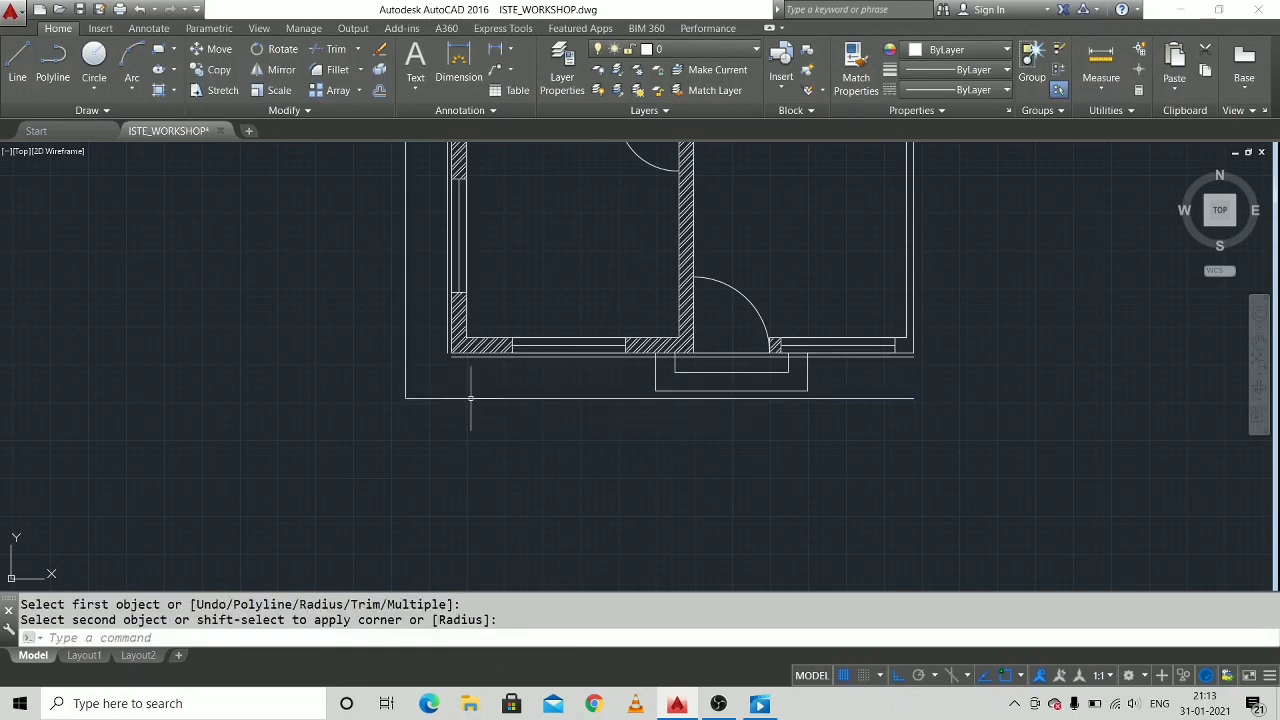
Fillet the bottom-left corner of the 5-unit offset lines just outside the hatched wall.
middle_click_drag(795, 345, 632, 383)
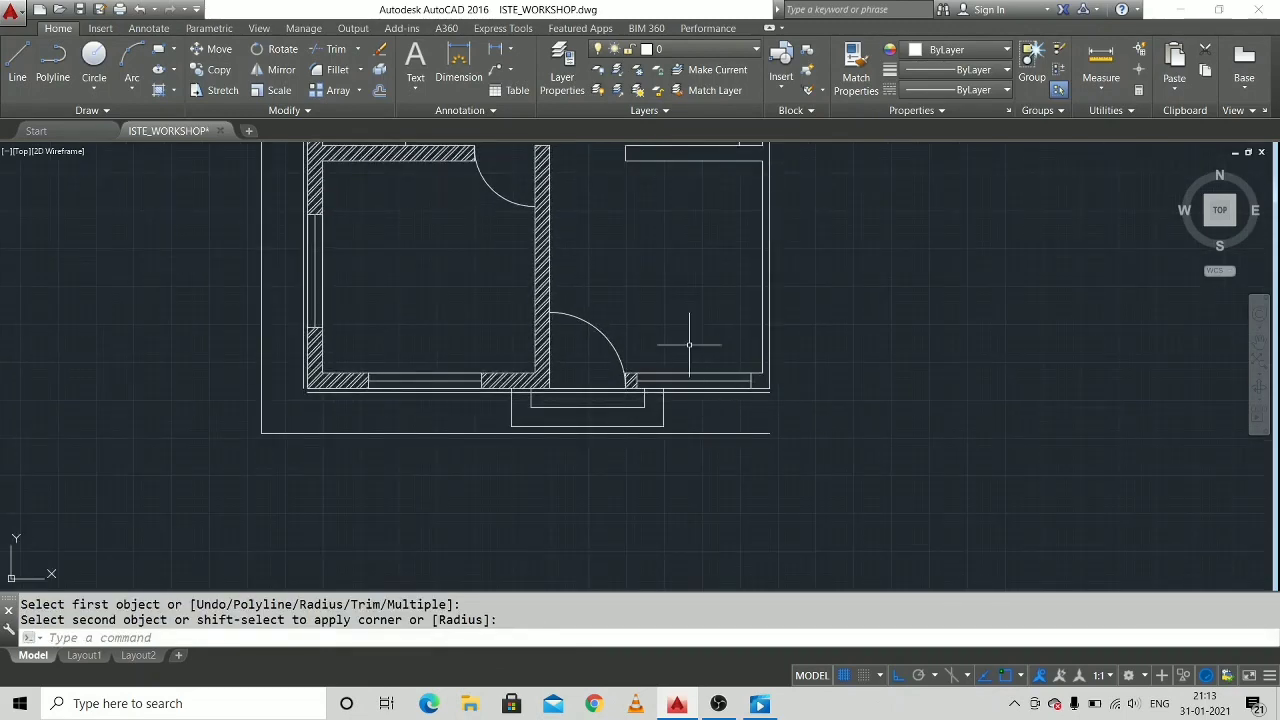
scroll(416, 385, "up", 8)
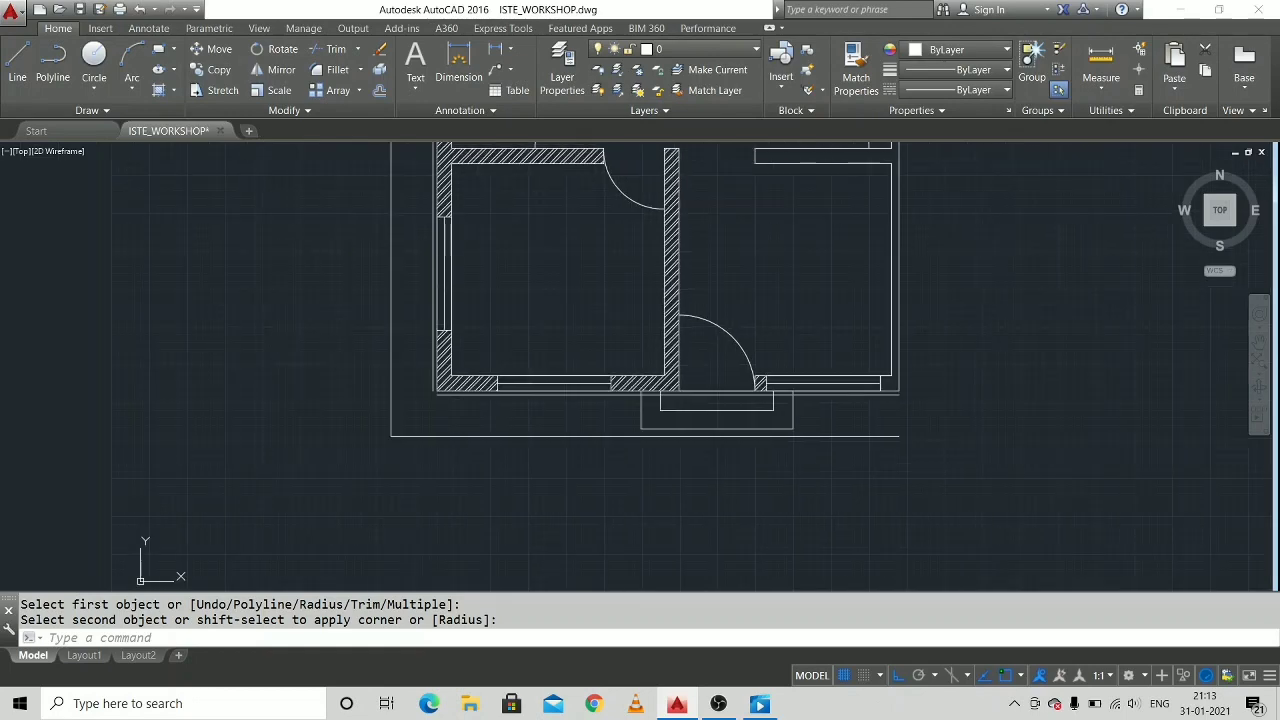
right_click(416, 385)
left_click(430, 389)
left_click(394, 362)
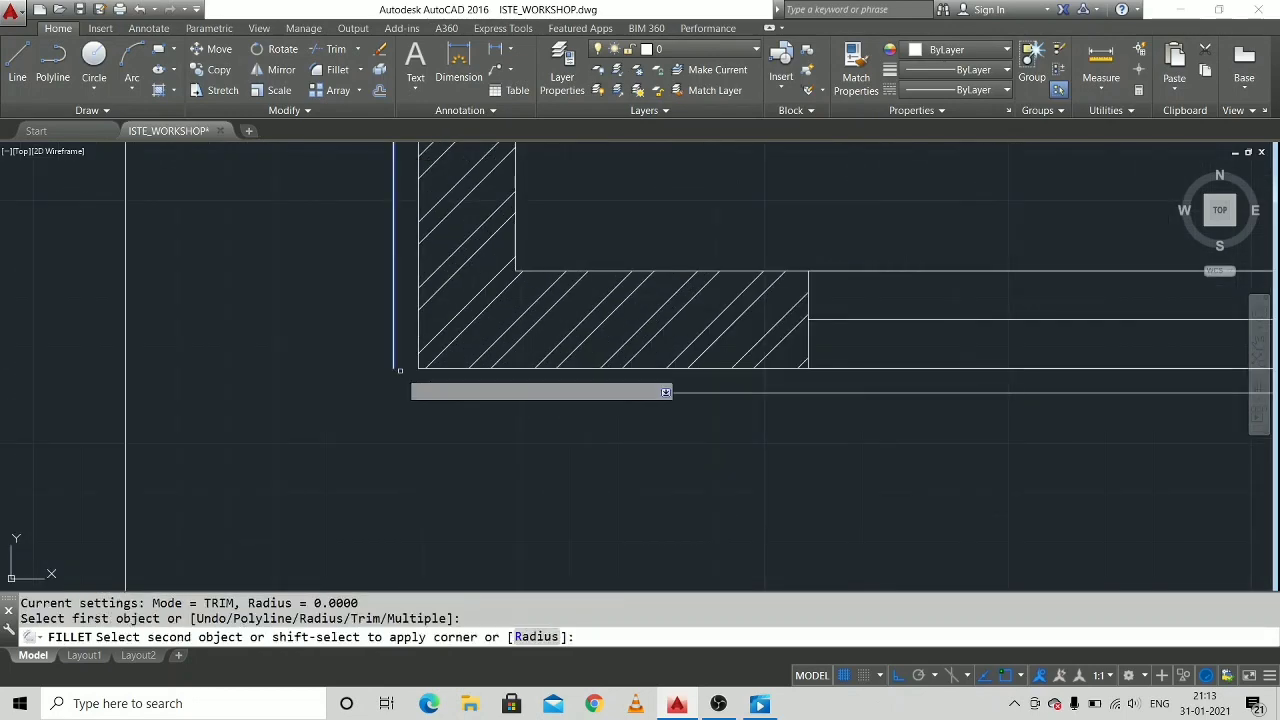
left_click(428, 394)
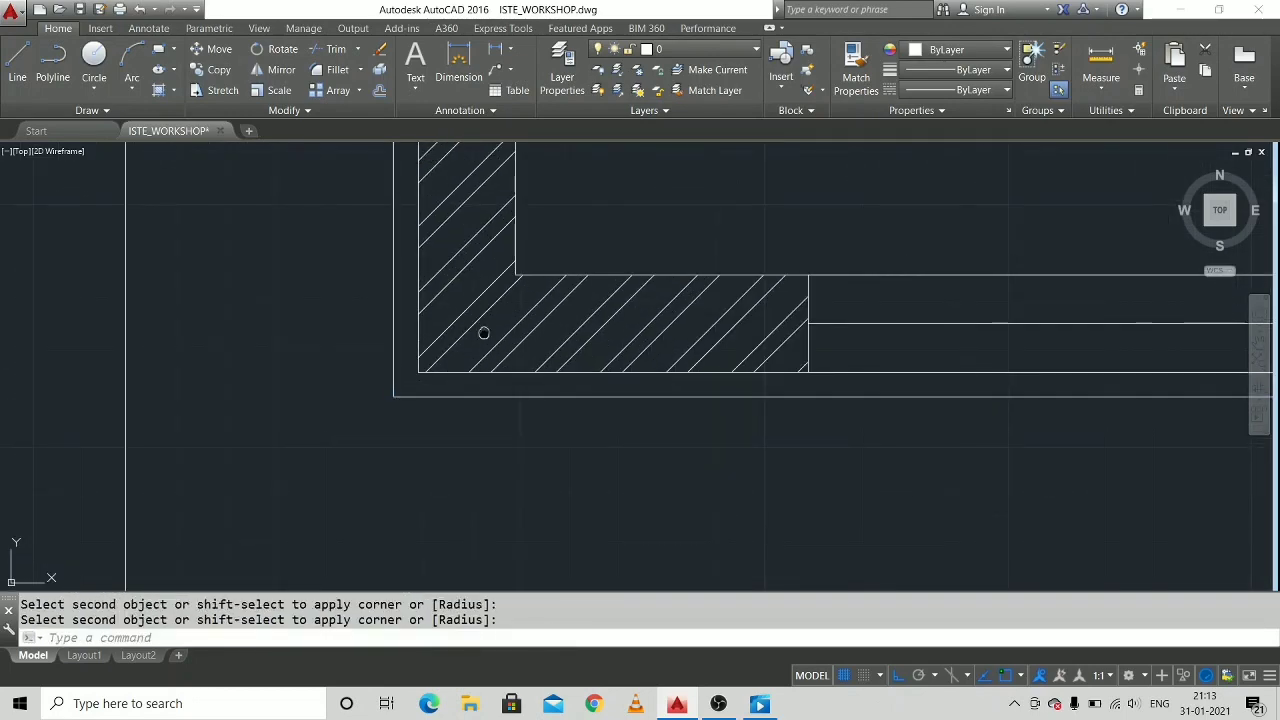
Close the top-left corner of the 5-unit offset outline with Fillet and end the command.
scroll(452, 473, "down", 6)
scroll(452, 473, "down", 5)
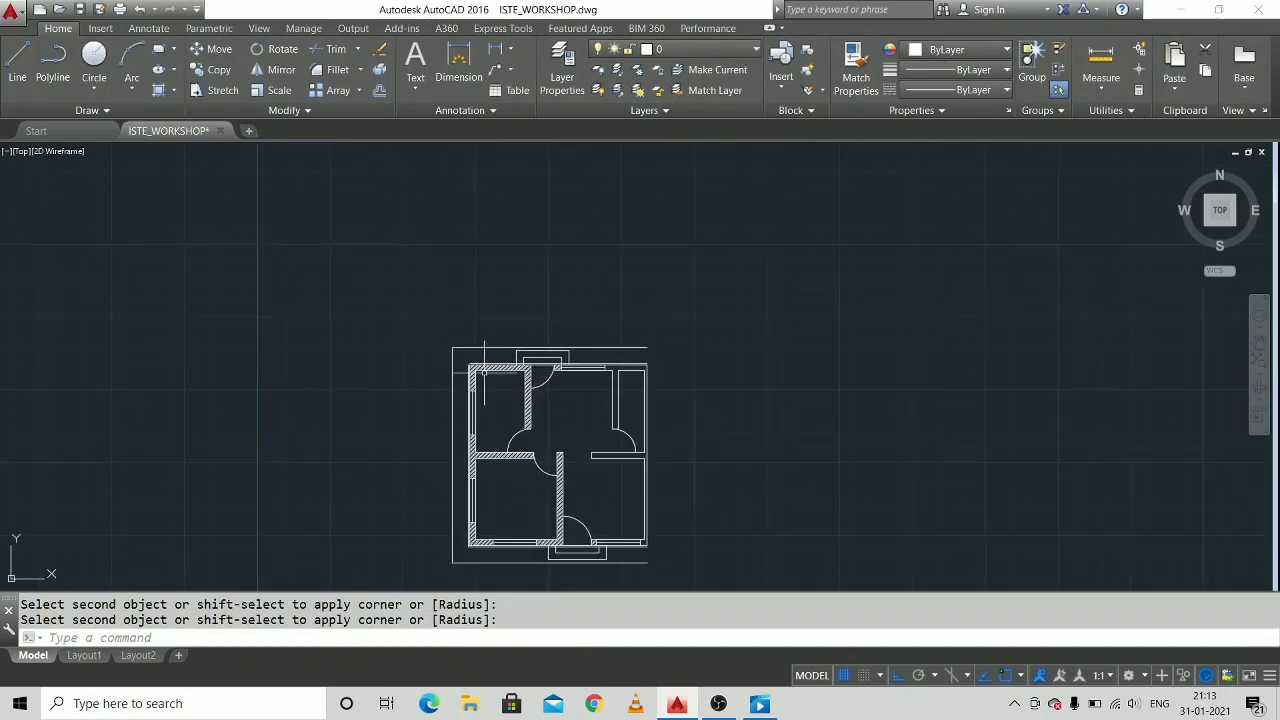
scroll(464, 338, "up", 8)
scroll(464, 338, "up", 5)
right_click(460, 337)
left_click(490, 346)
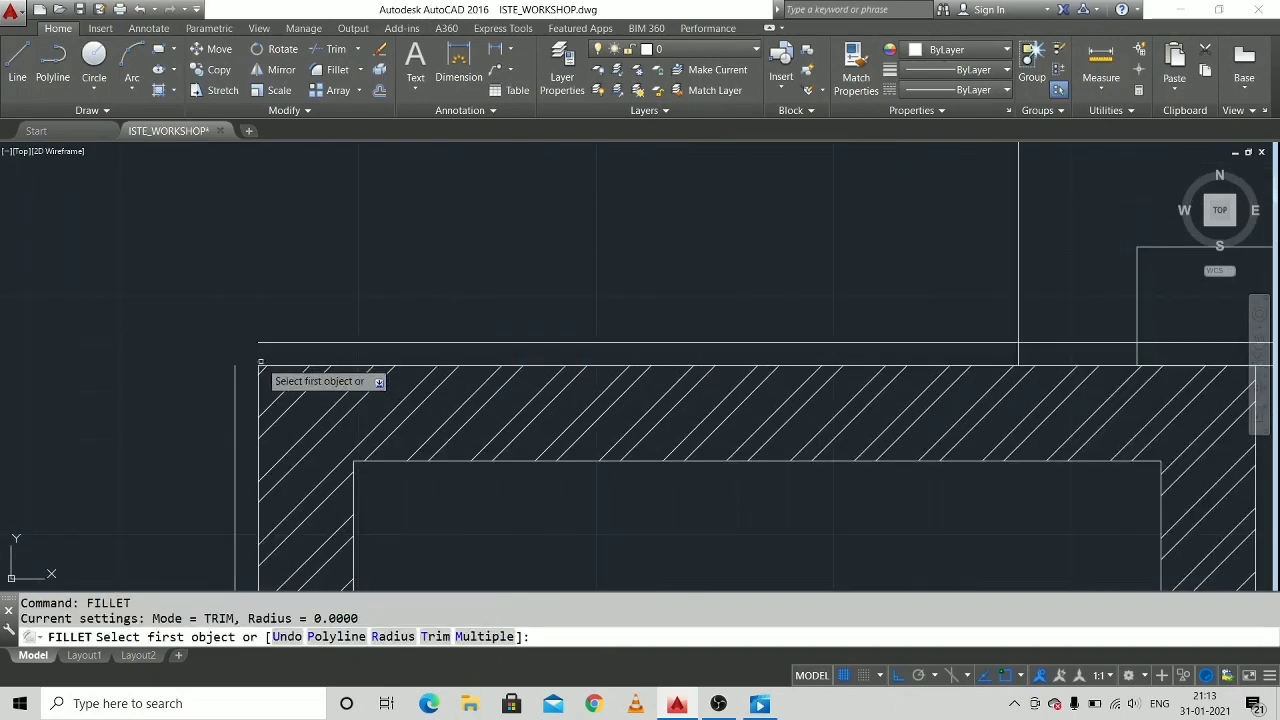
left_click(235, 382)
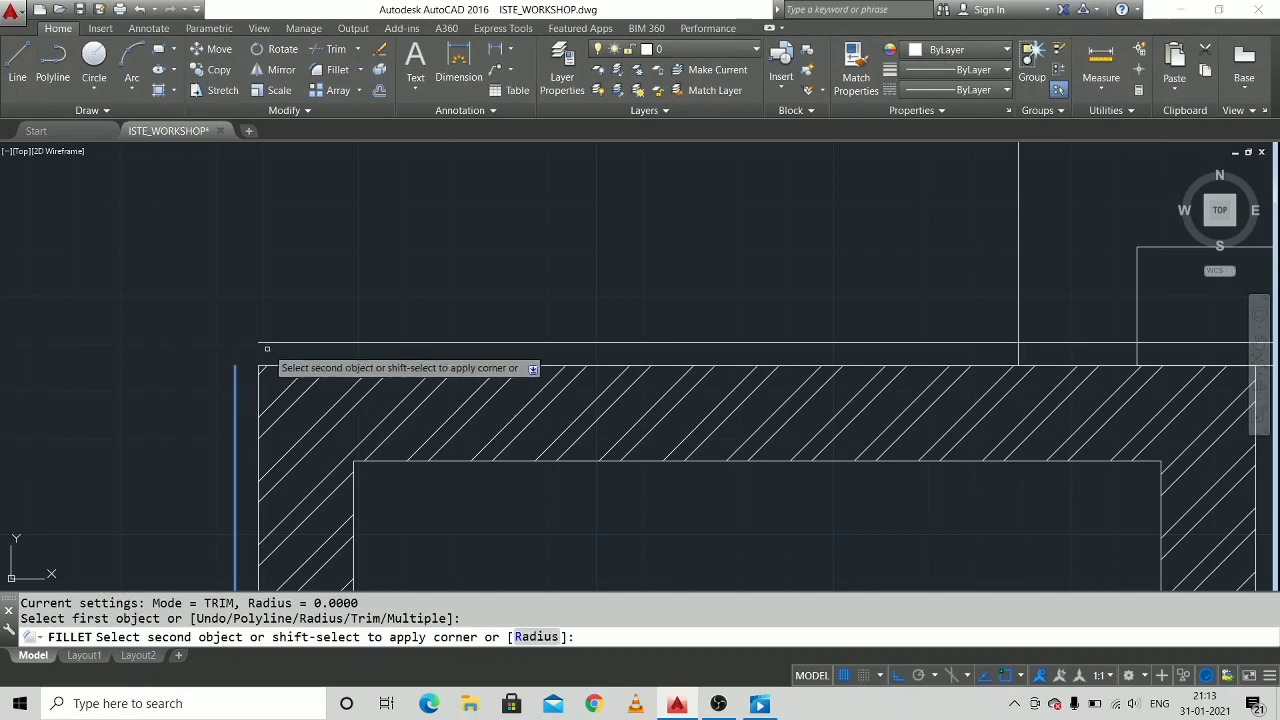
left_click(267, 343)
key("Escape")
key("Escape")
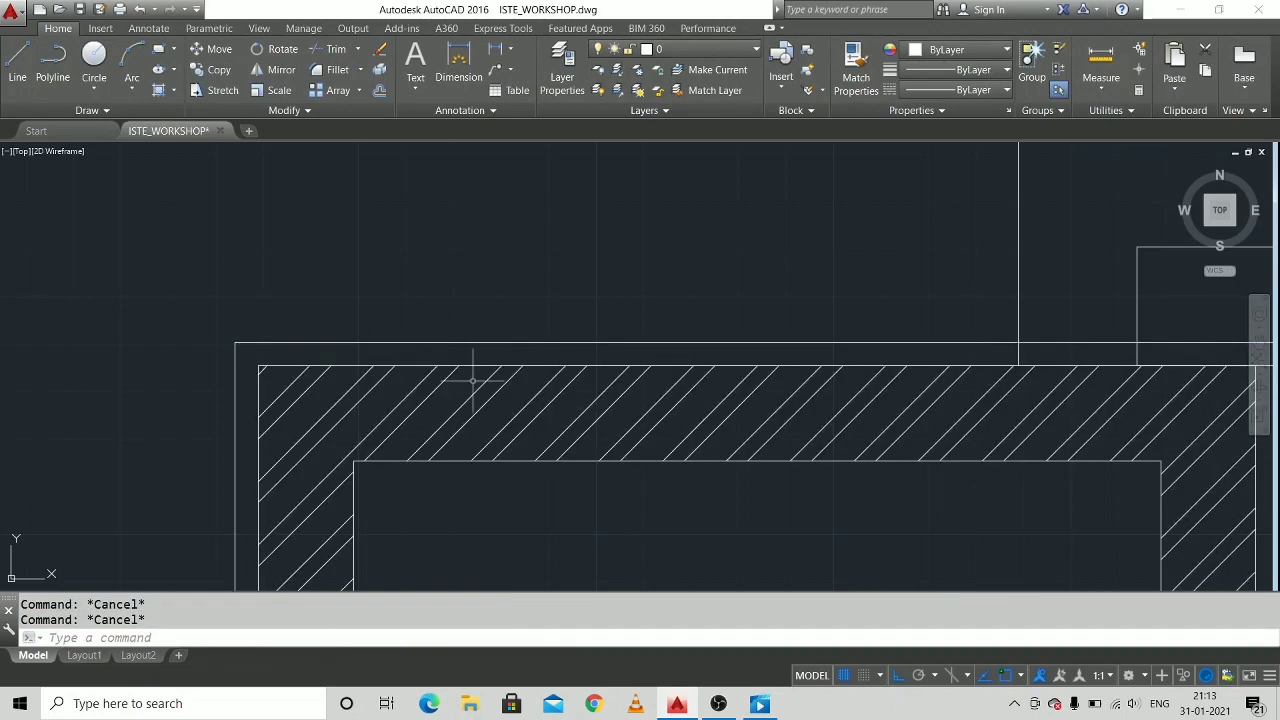
Check the loaded linetypes and the loadable ISO dash linetype ACAD_ISO02W100 in the Linetype Manager without loading anything new.
scroll(440, 370, "down", 6)
middle_click_drag(813, 212, 746, 235)
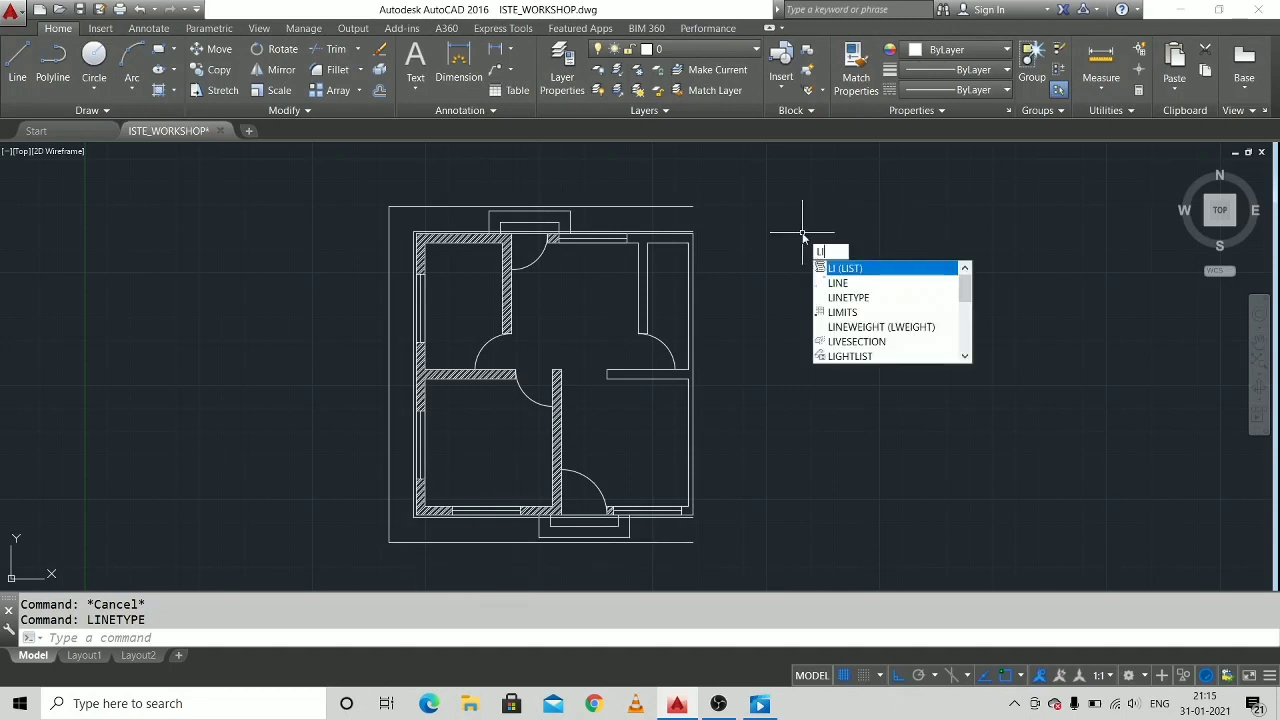
type("n")
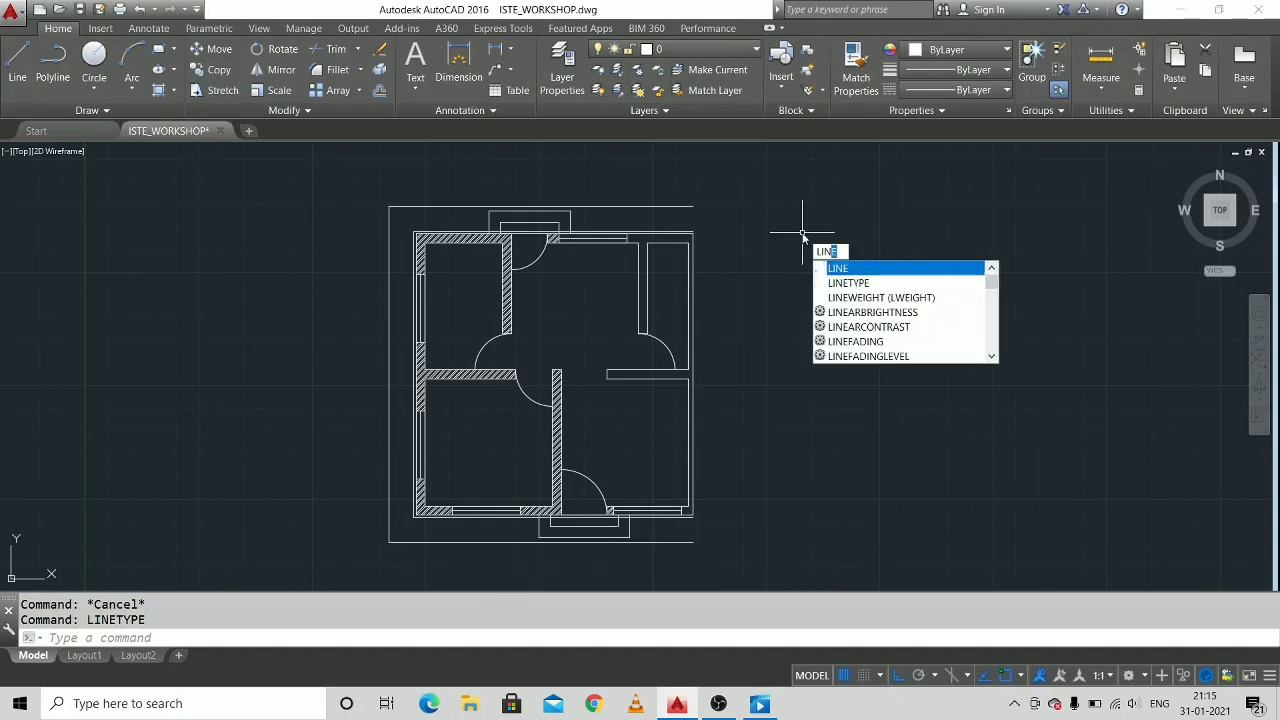
left_click(872, 284)
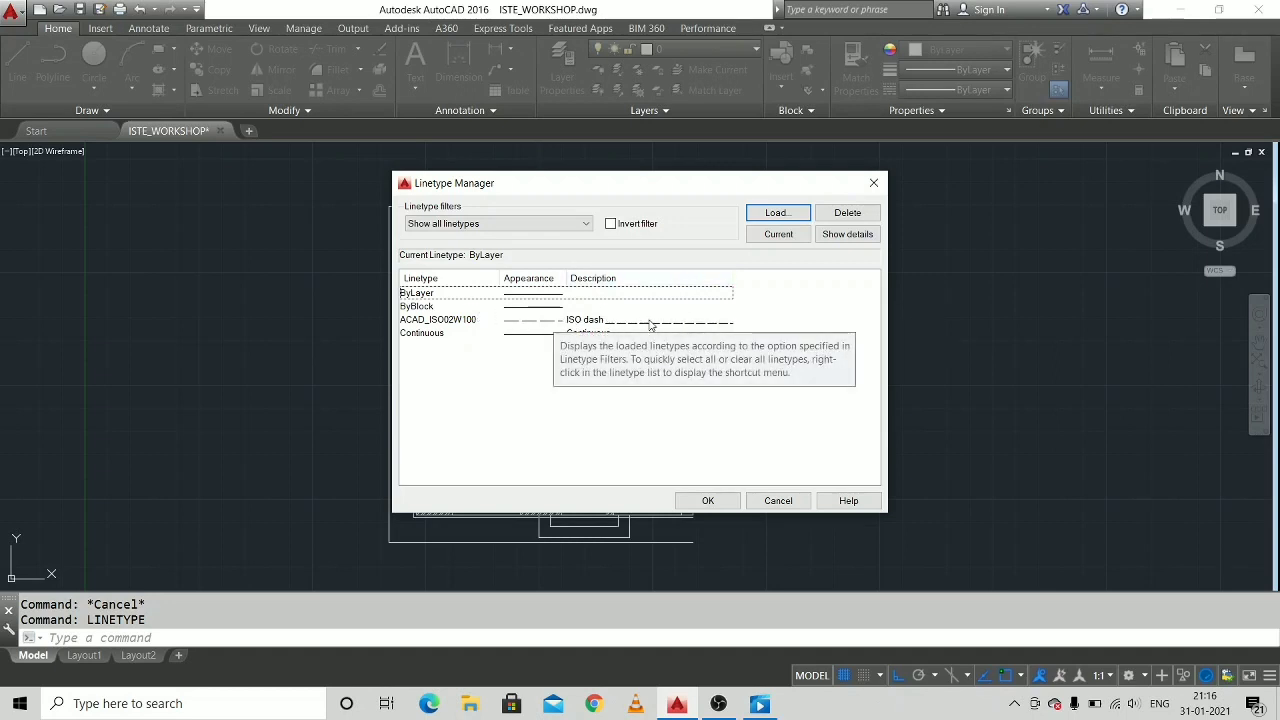
left_click(779, 212)
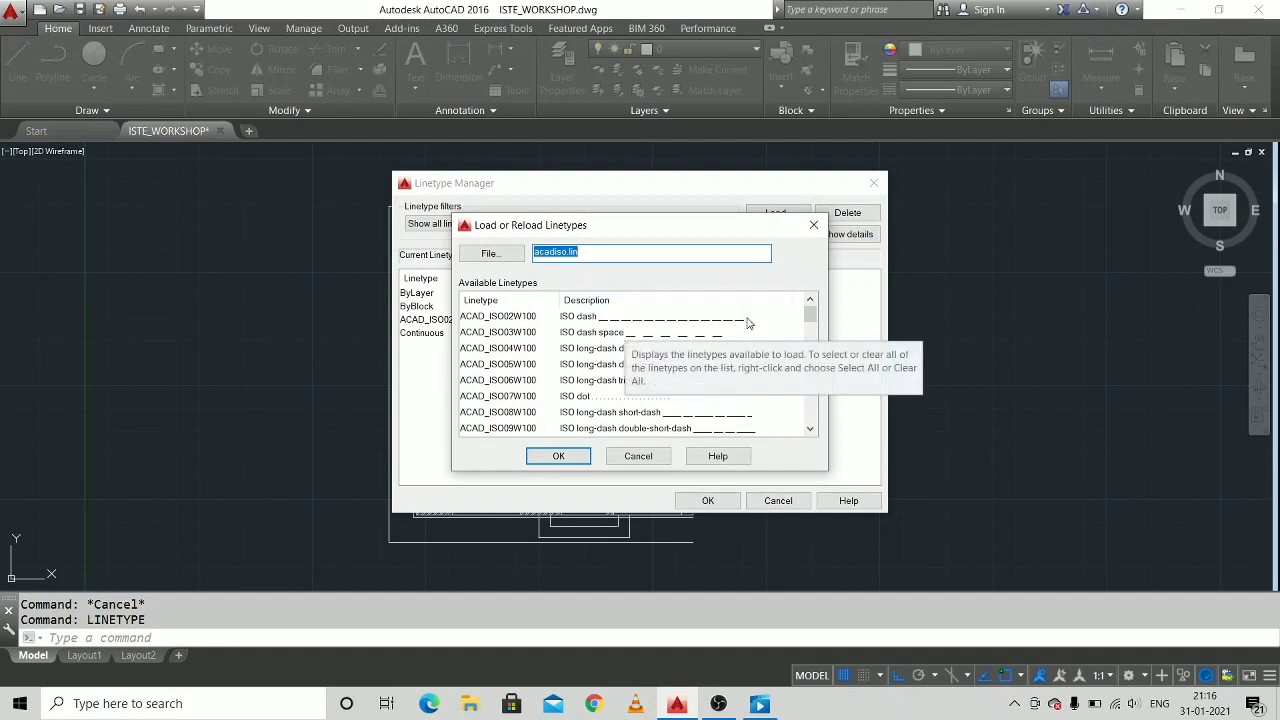
left_click(523, 318)
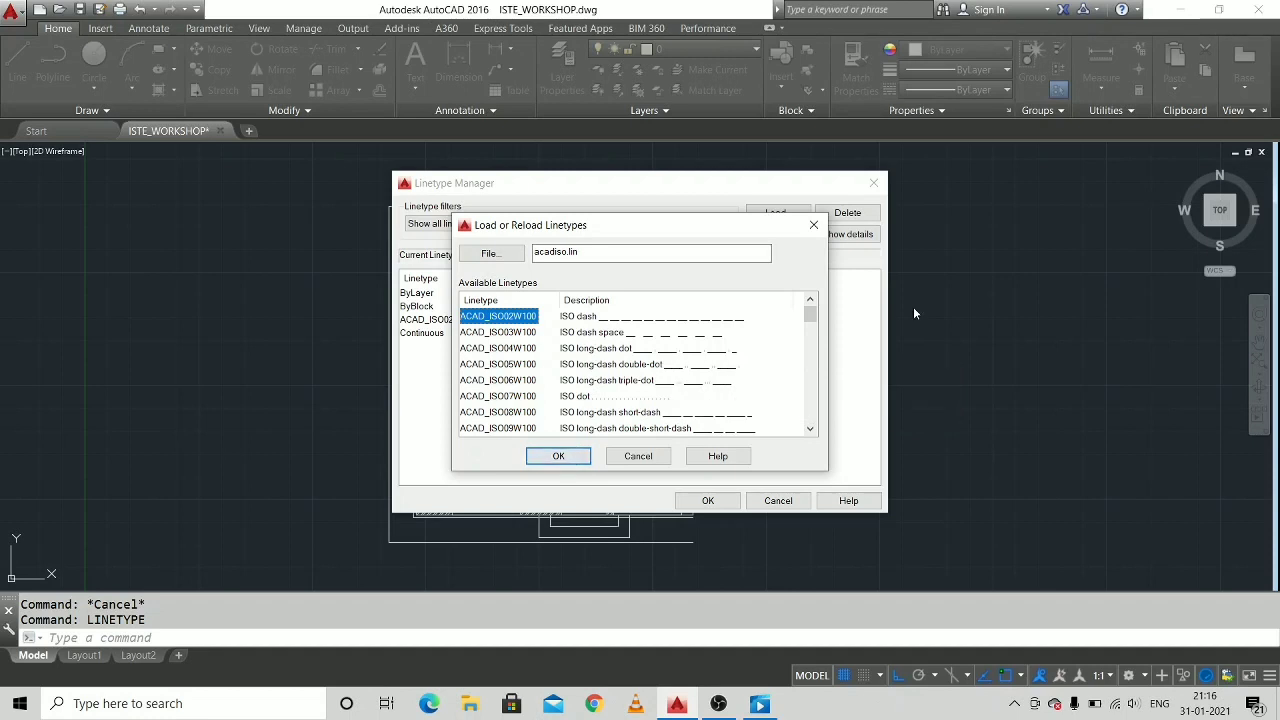
left_click(810, 225)
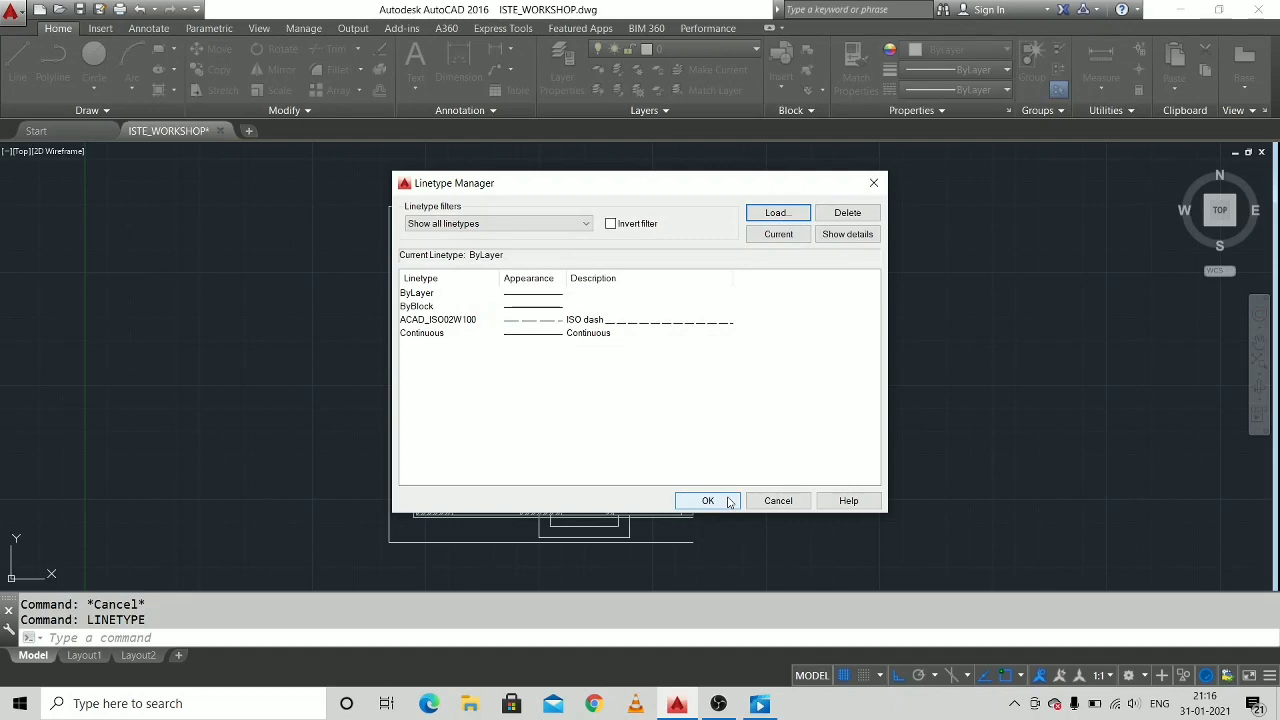
left_click(728, 501)
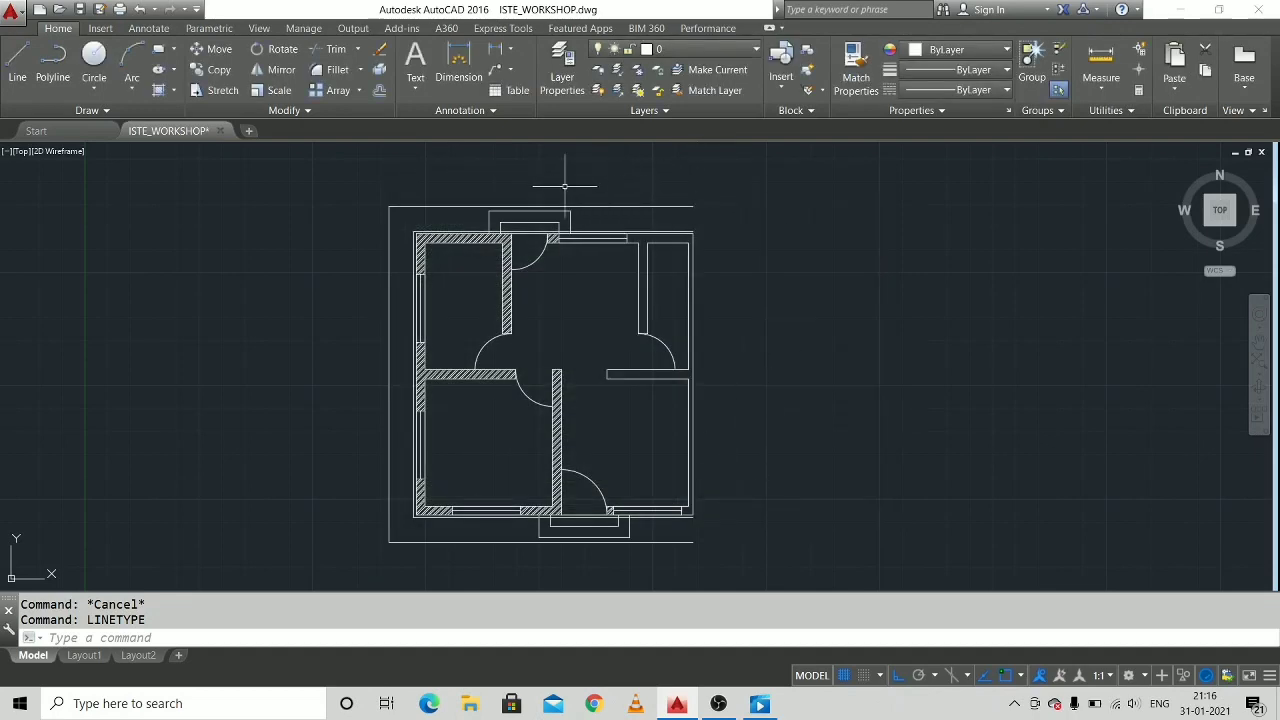
Set the linetype of the three outermost outline lines around the house to ACAD_ISO02W100 and clear the selection.
scroll(557, 200, "up", 2)
middle_click_drag(613, 225, 697, 204)
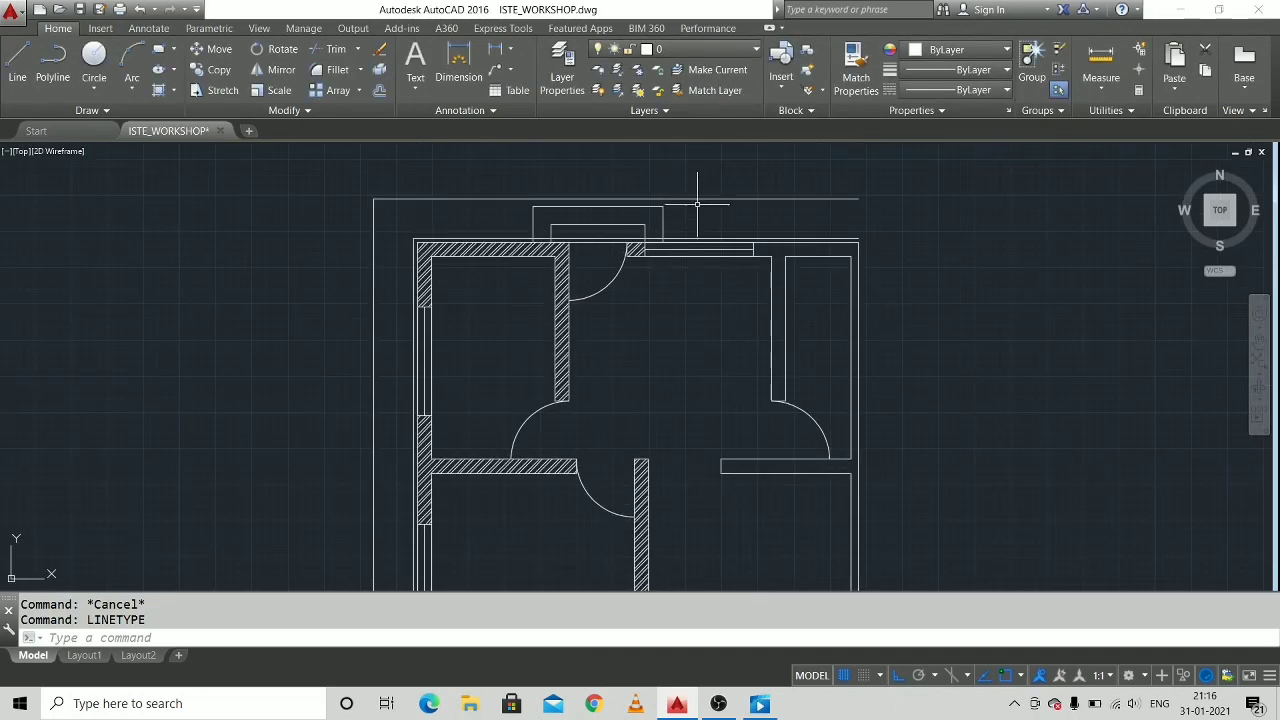
left_click(705, 199)
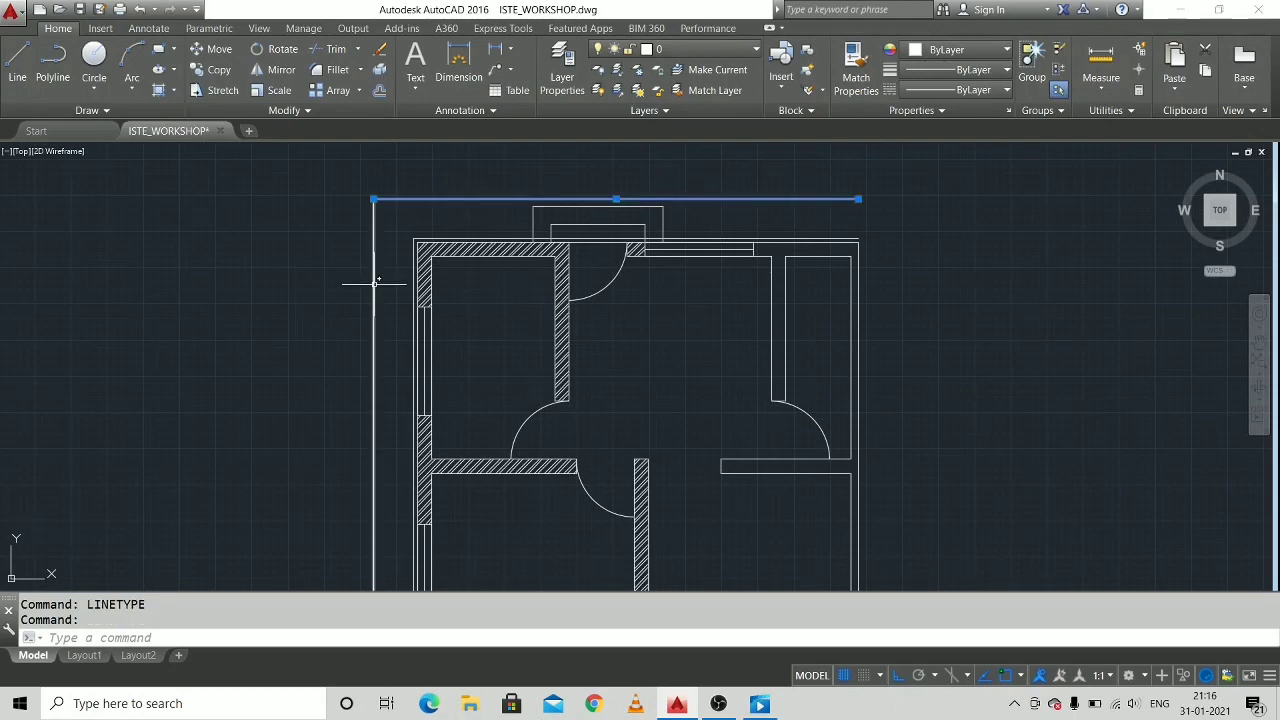
mouse_move(490, 341)
middle_mouse_down()
mouse_move(509, 249)
mouse_move(500, 58)
middle_mouse_up()
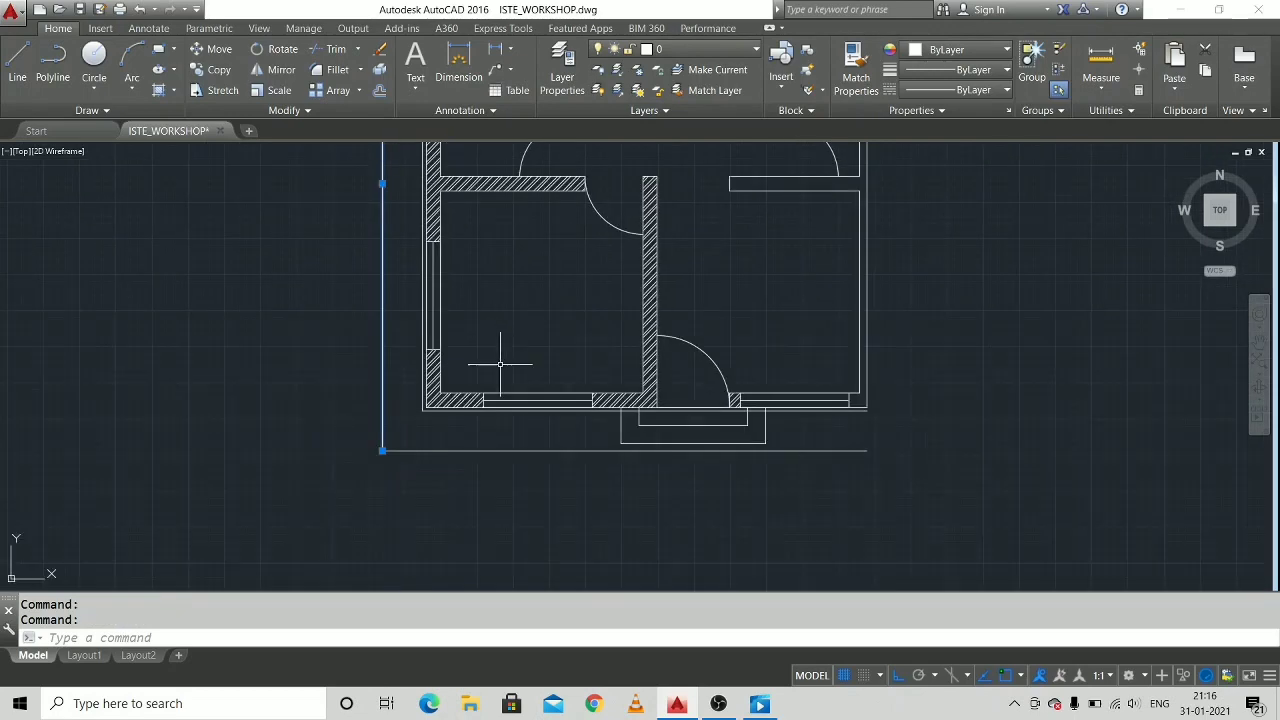
left_click(484, 449)
scroll(564, 334, "up", 2)
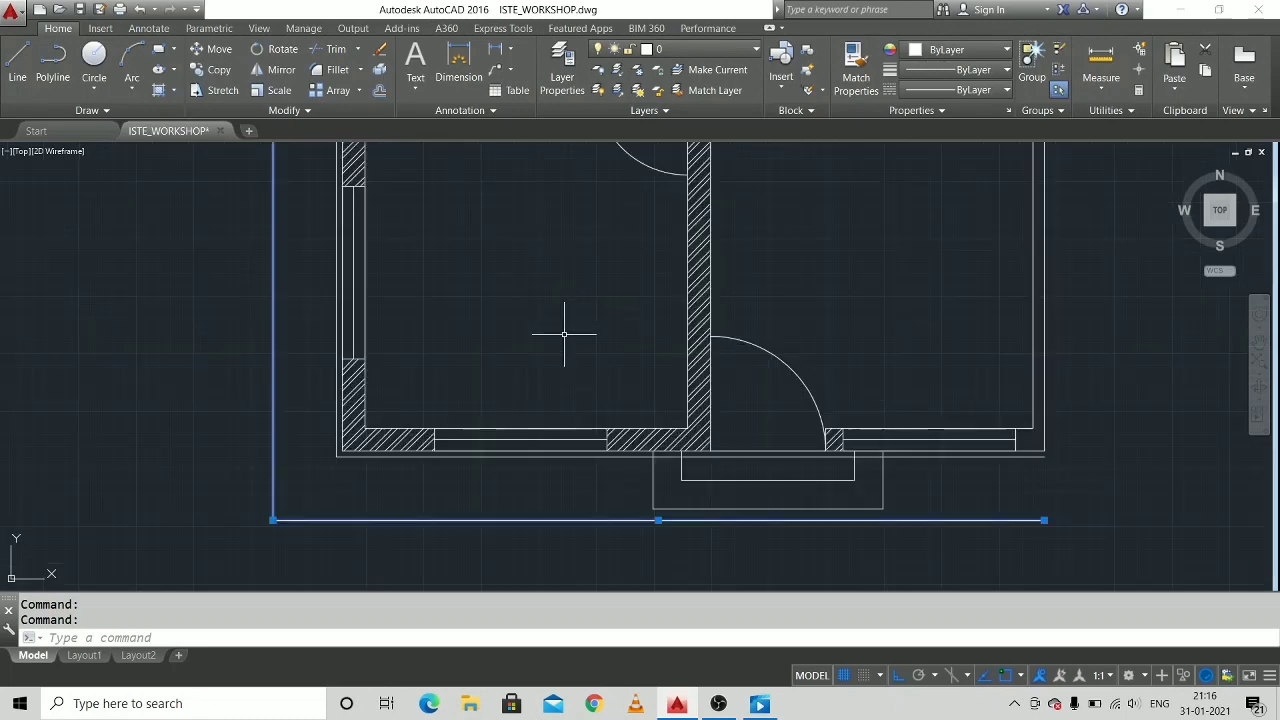
scroll(538, 481, "down", 4)
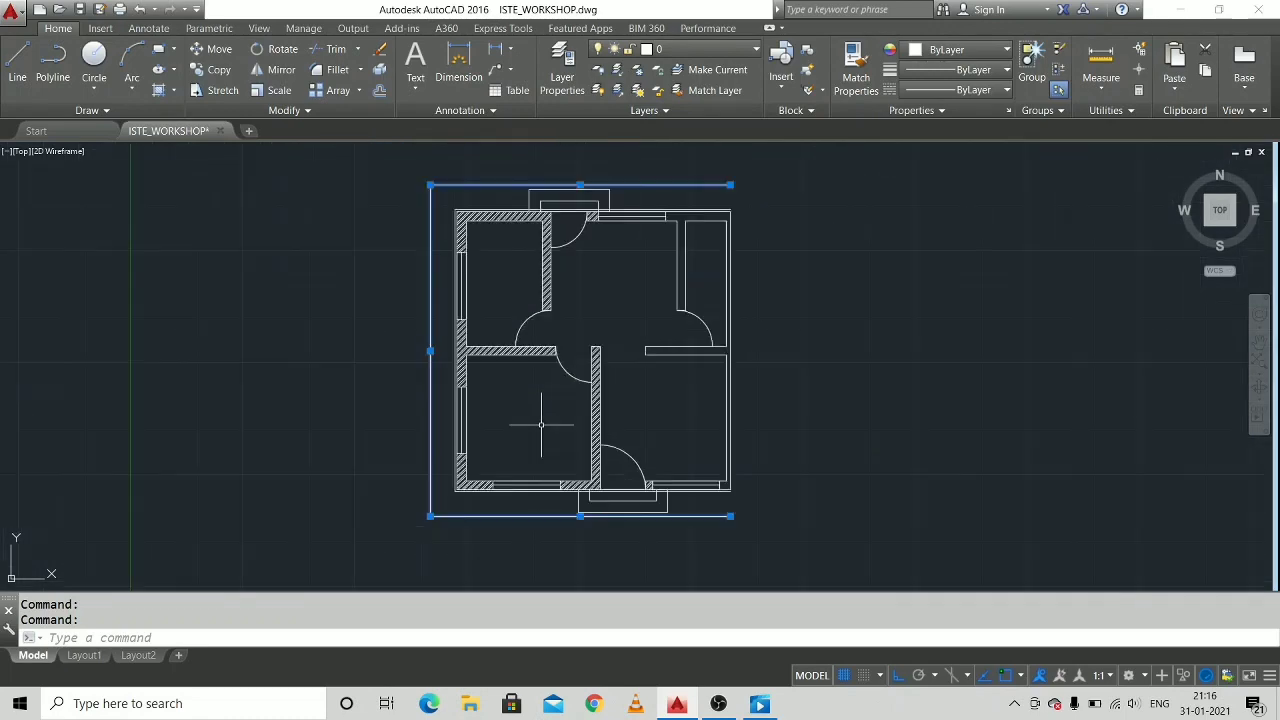
right_click(377, 342)
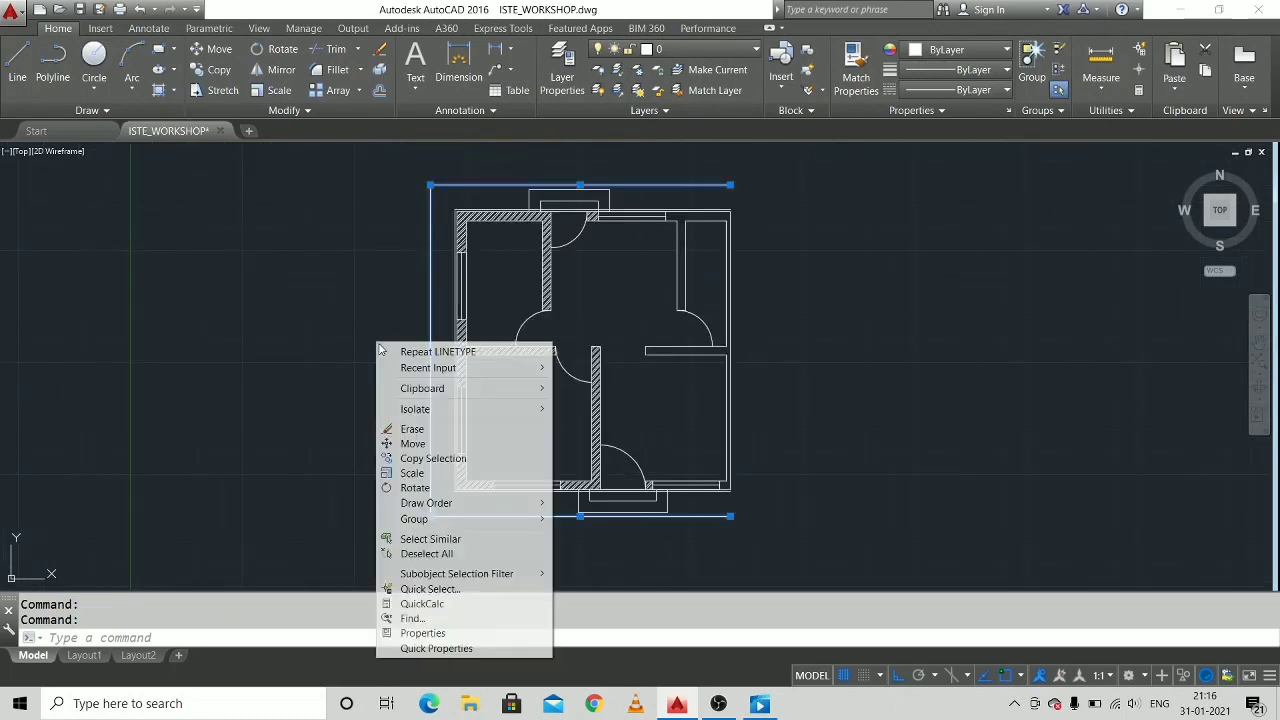
left_click(465, 635)
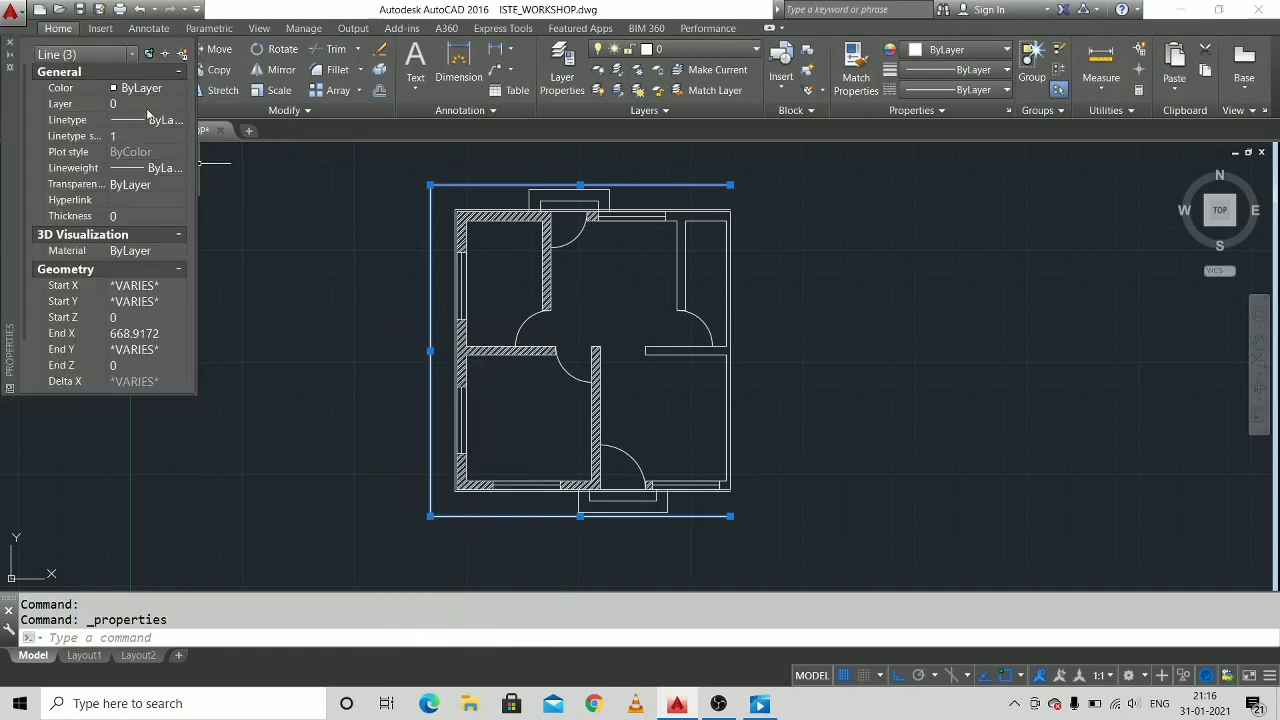
left_click(68, 121)
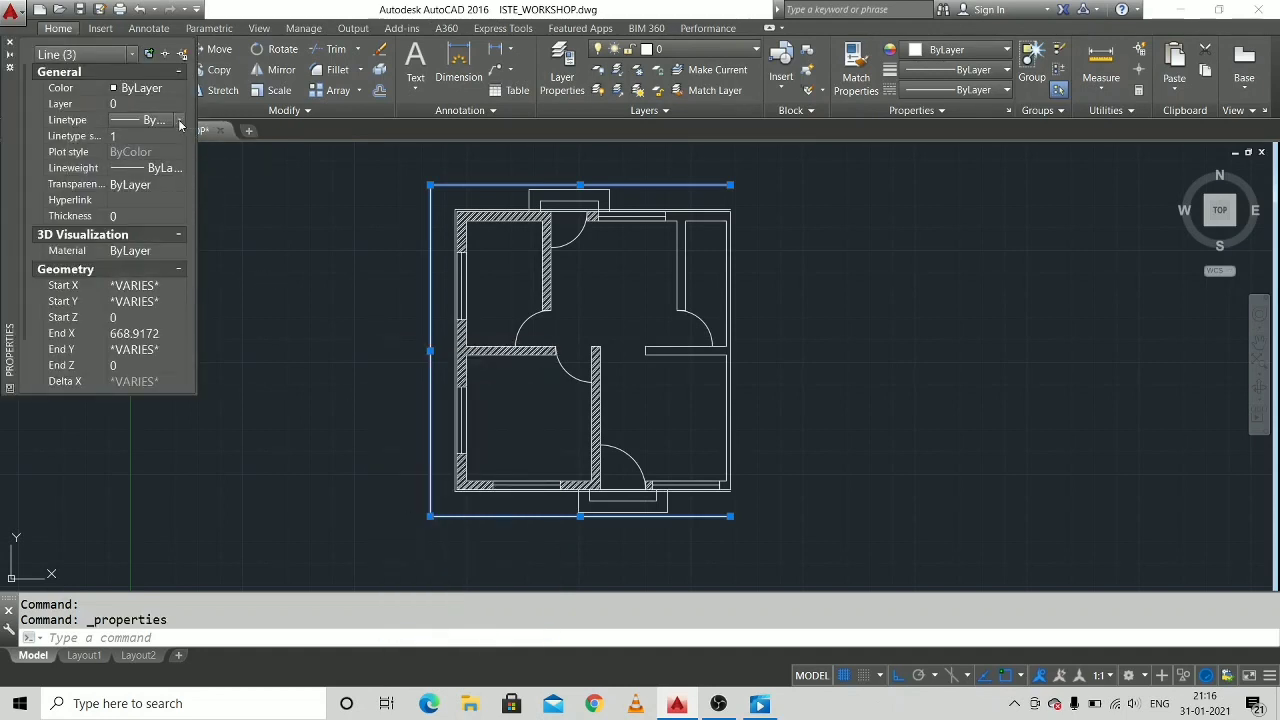
left_click(180, 123)
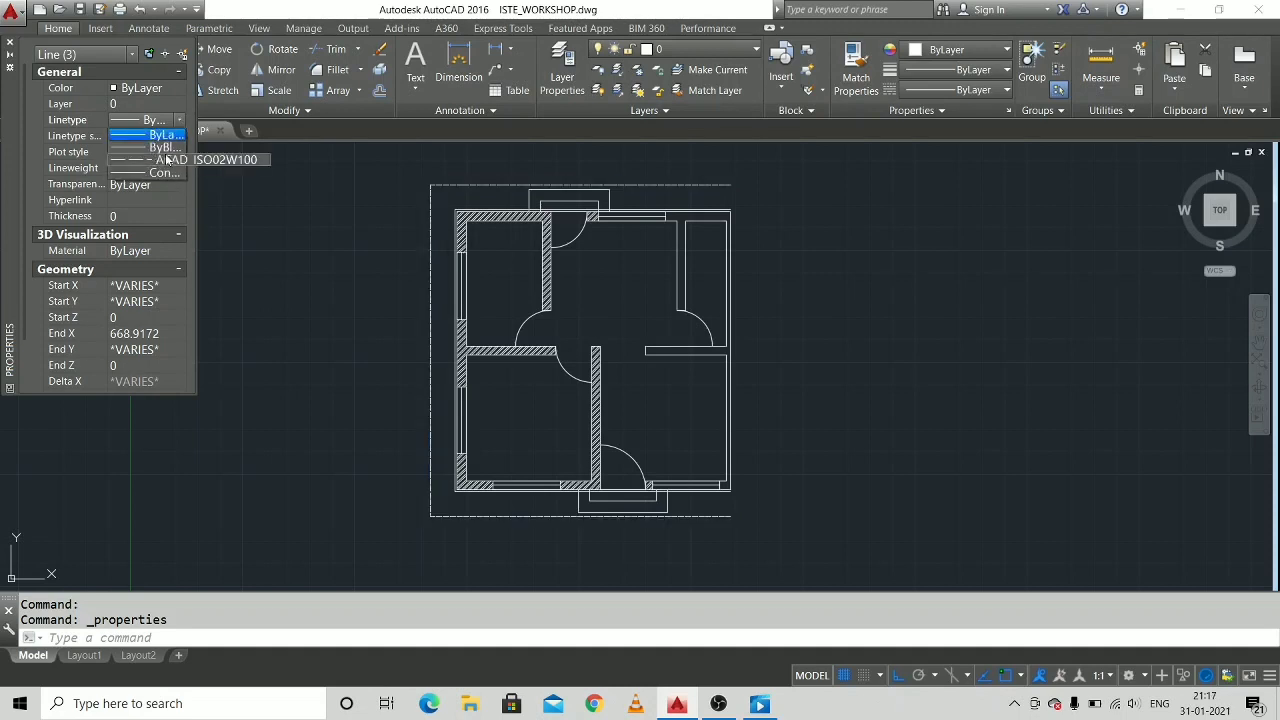
left_click(168, 159)
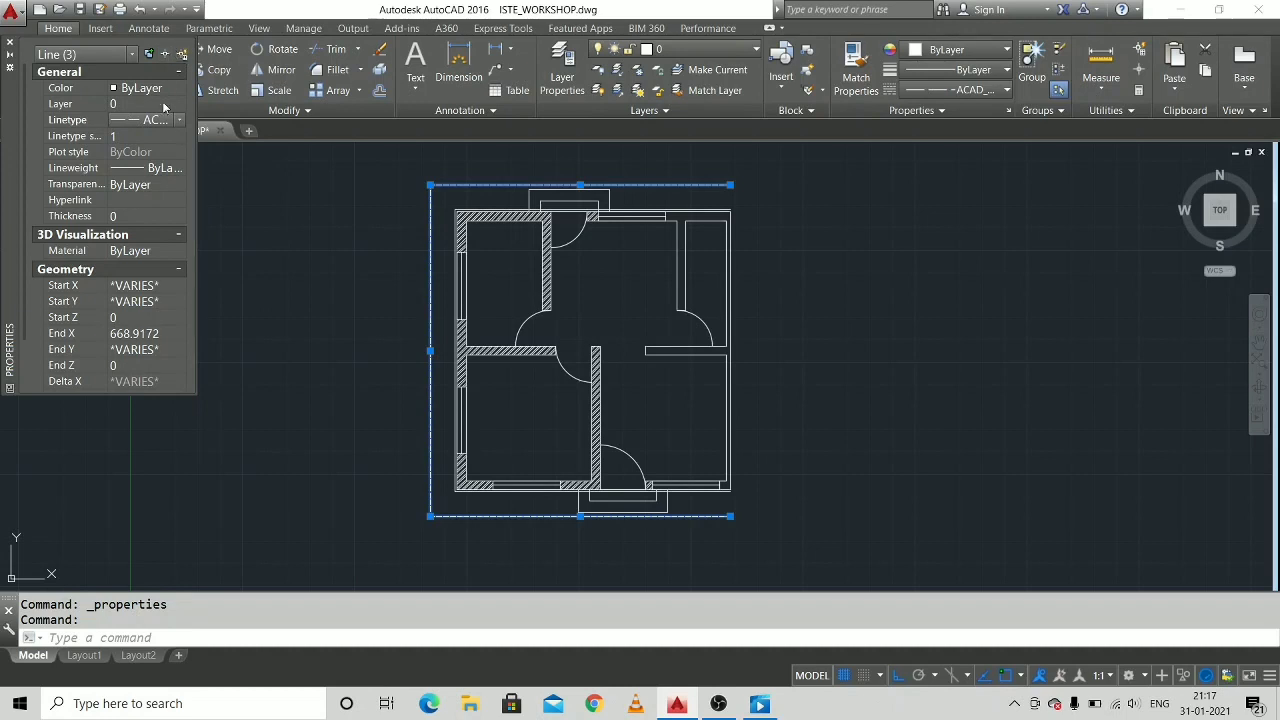
left_click(9, 45)
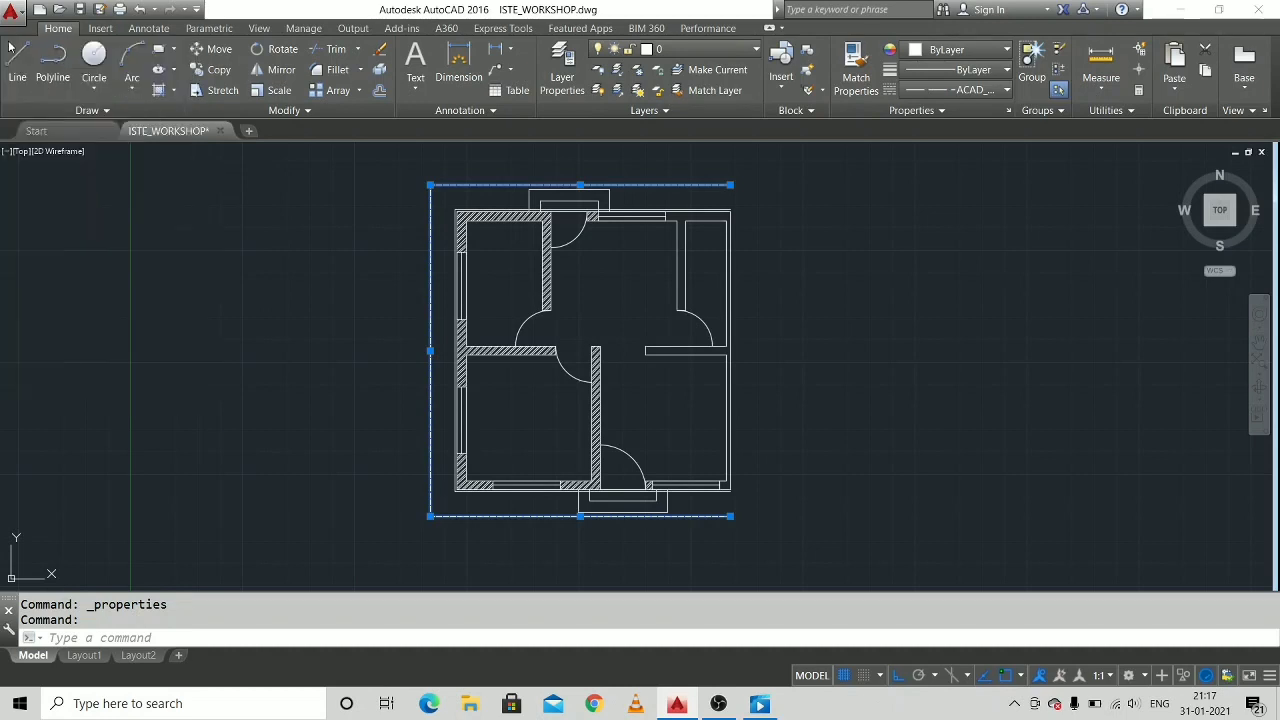
key("Escape")
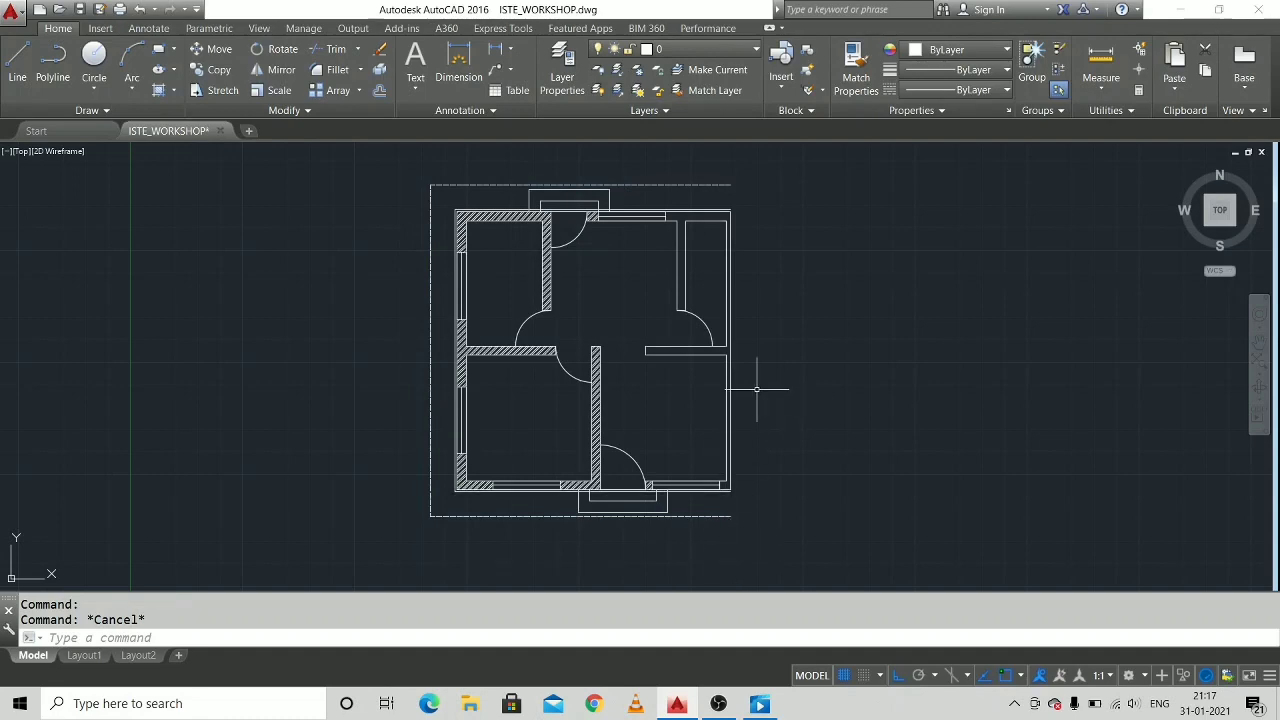
Trim the 5-unit offset line where it crosses the entrance steps on the upper side of the house.
scroll(757, 330, "up", 1)
scroll(670, 261, "down", 1)
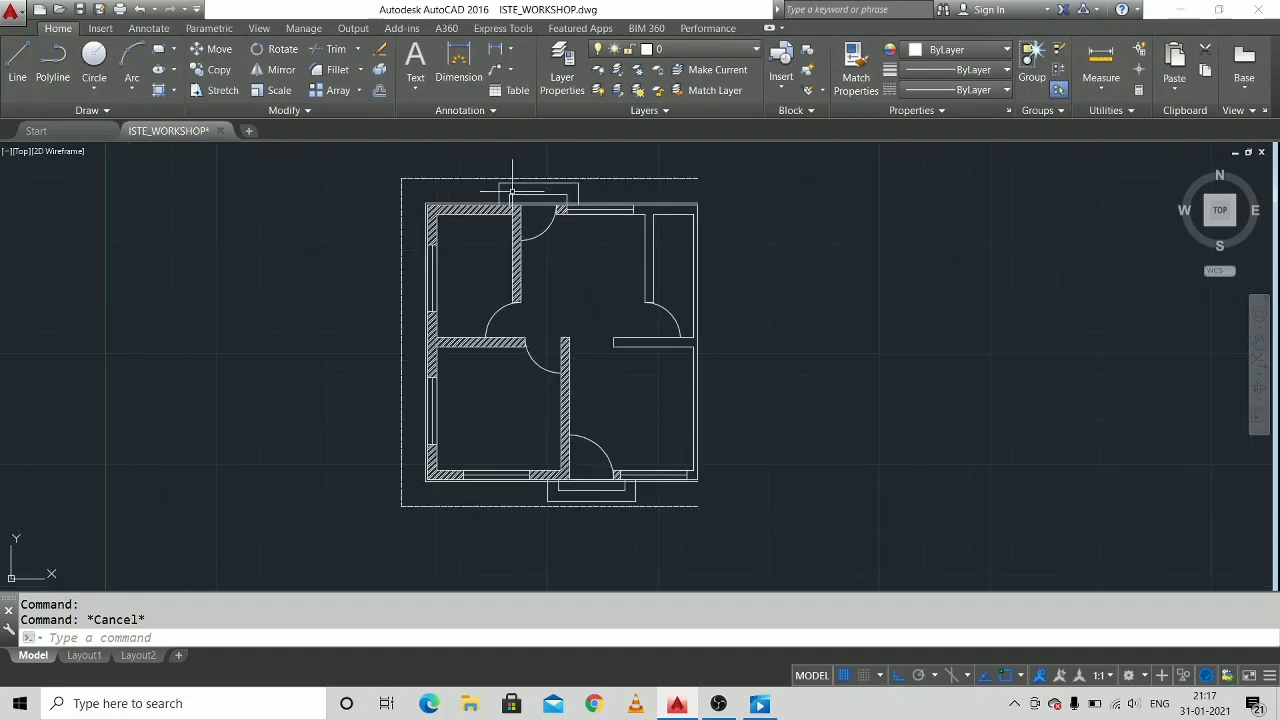
scroll(512, 190, "up", 7)
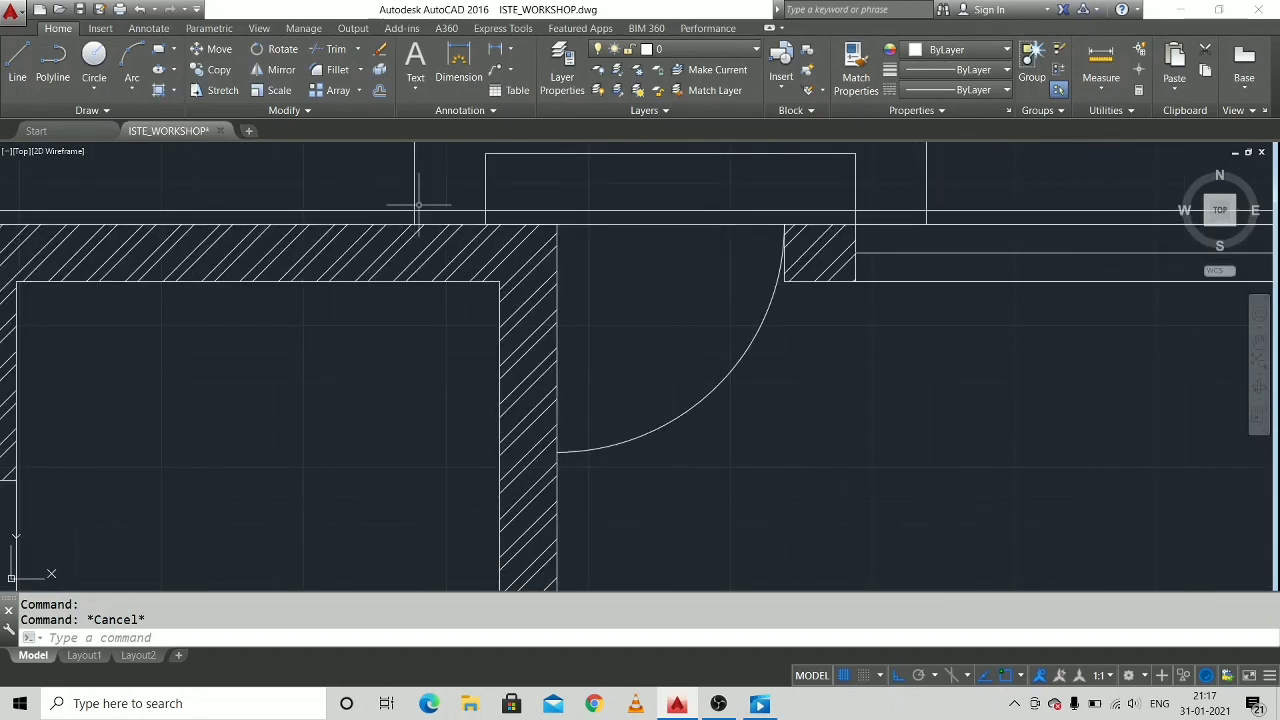
type("t")
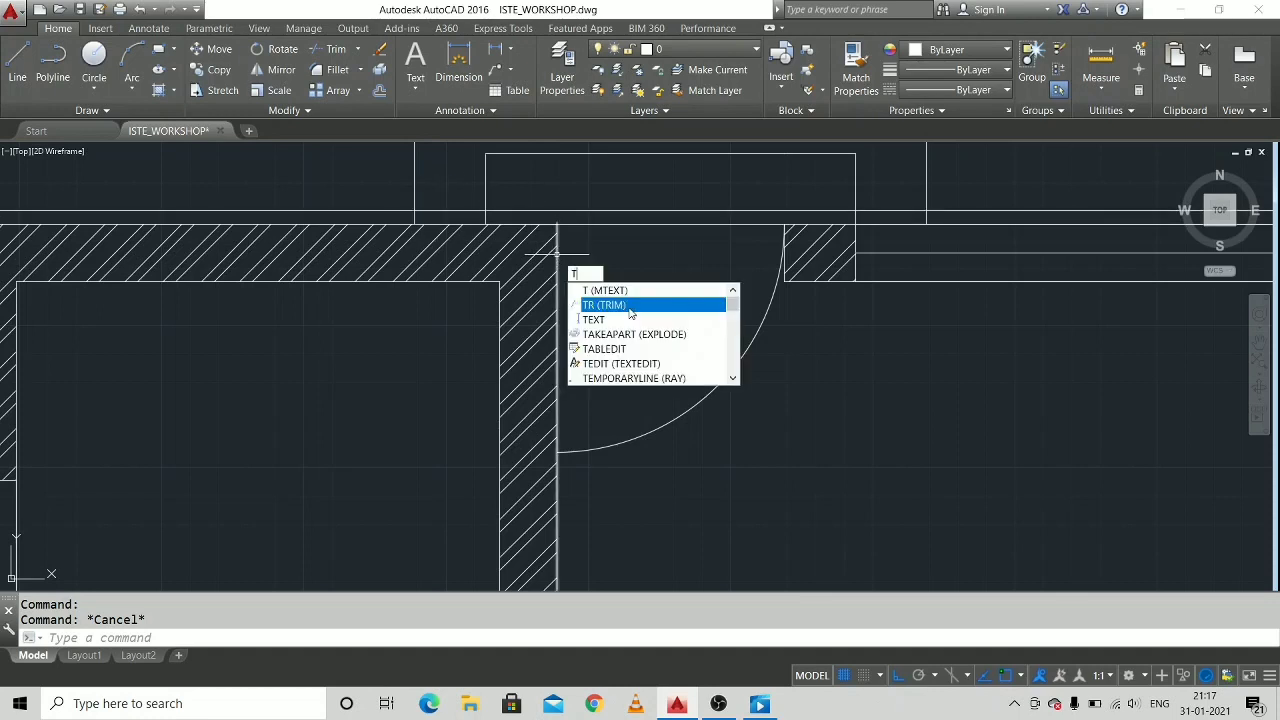
left_click(628, 305)
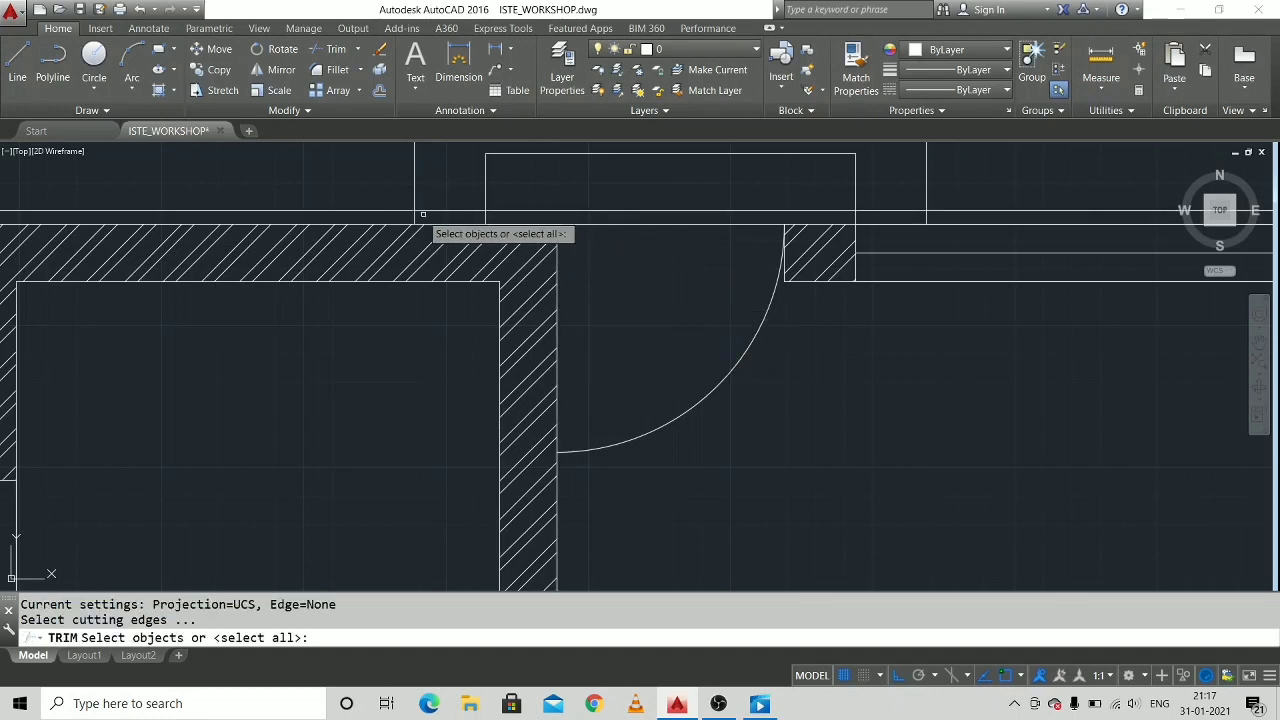
key("Return")
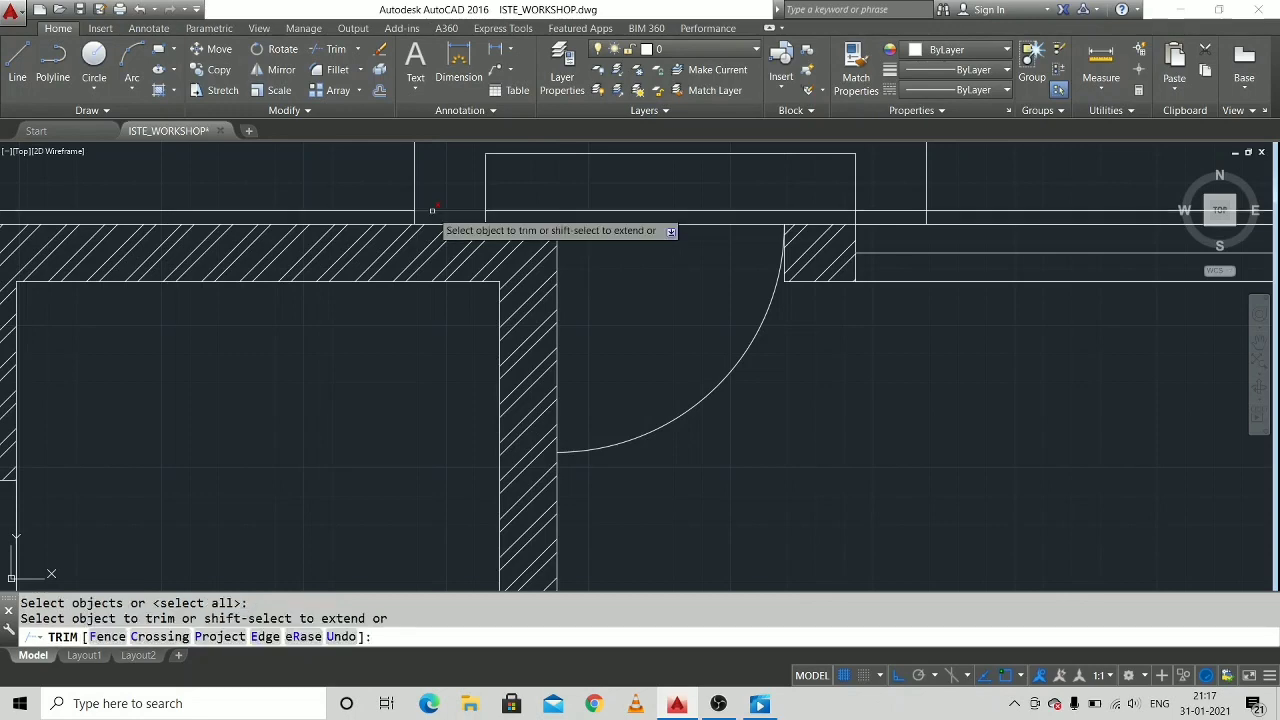
left_click(548, 211)
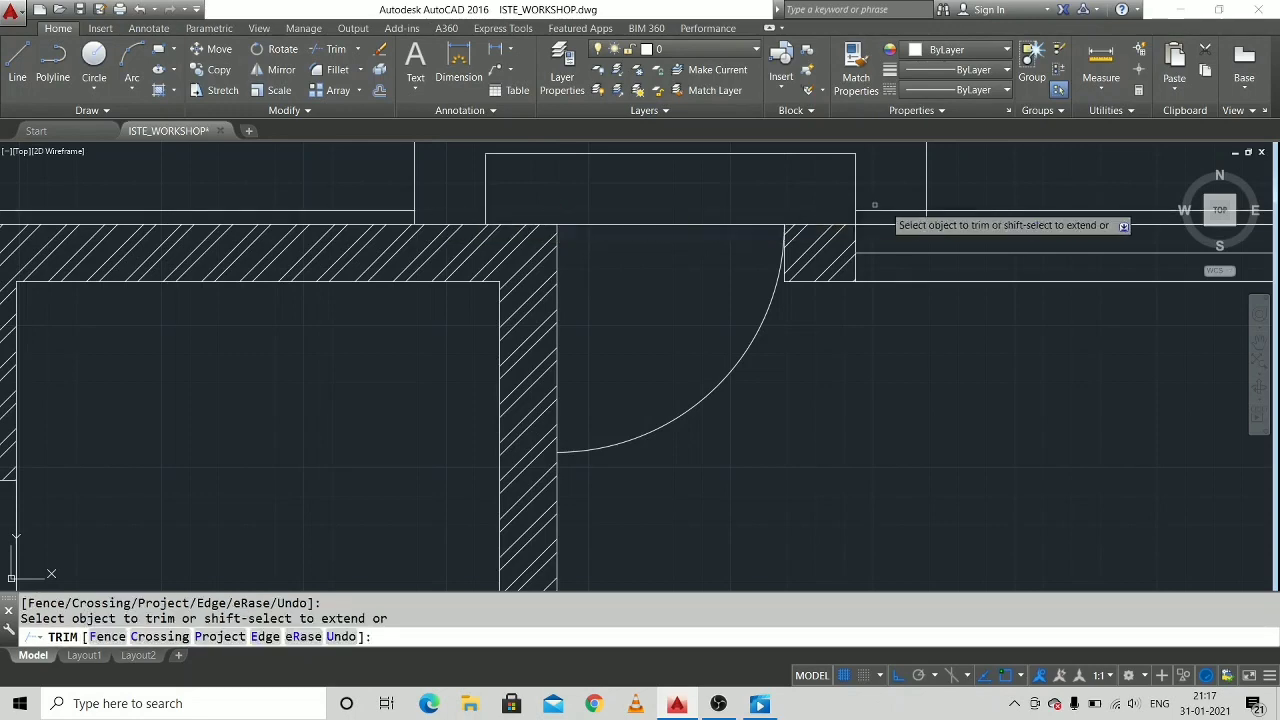
Trim the 5-unit offset line inside the entrance steps on the lower side of the house and end the command.
scroll(893, 209, "down", 5)
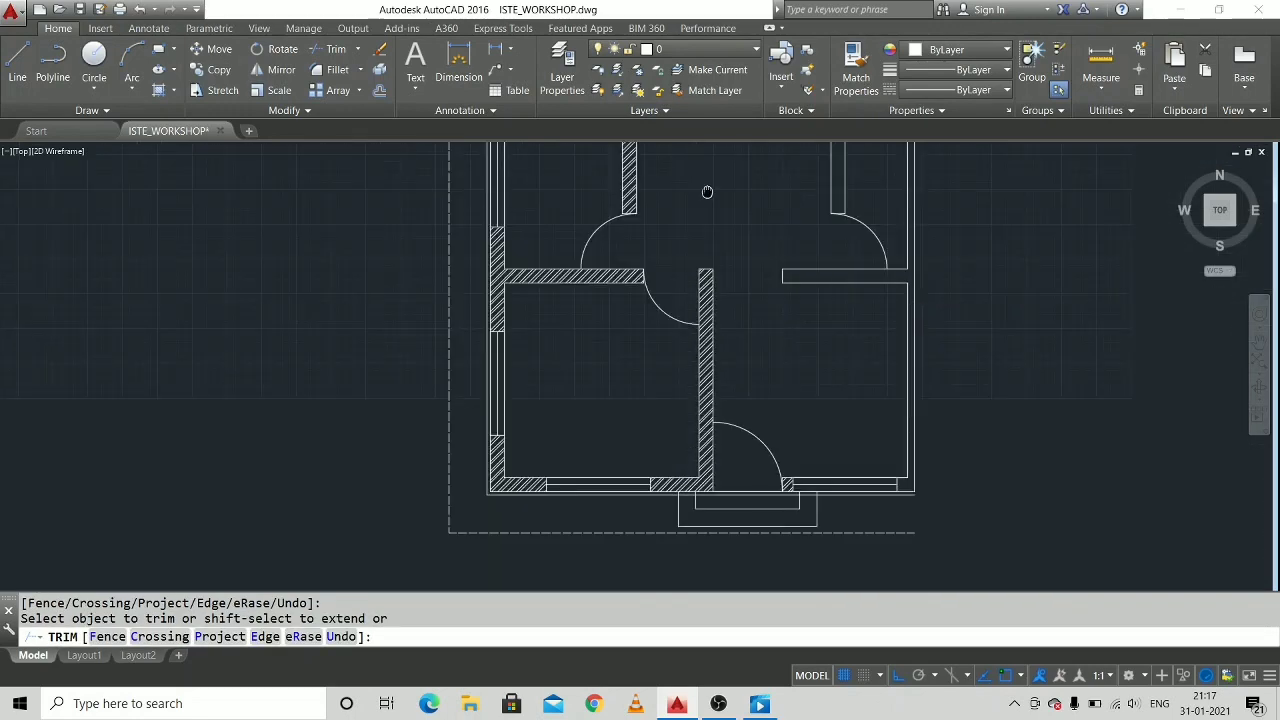
scroll(608, 457, "up", 6)
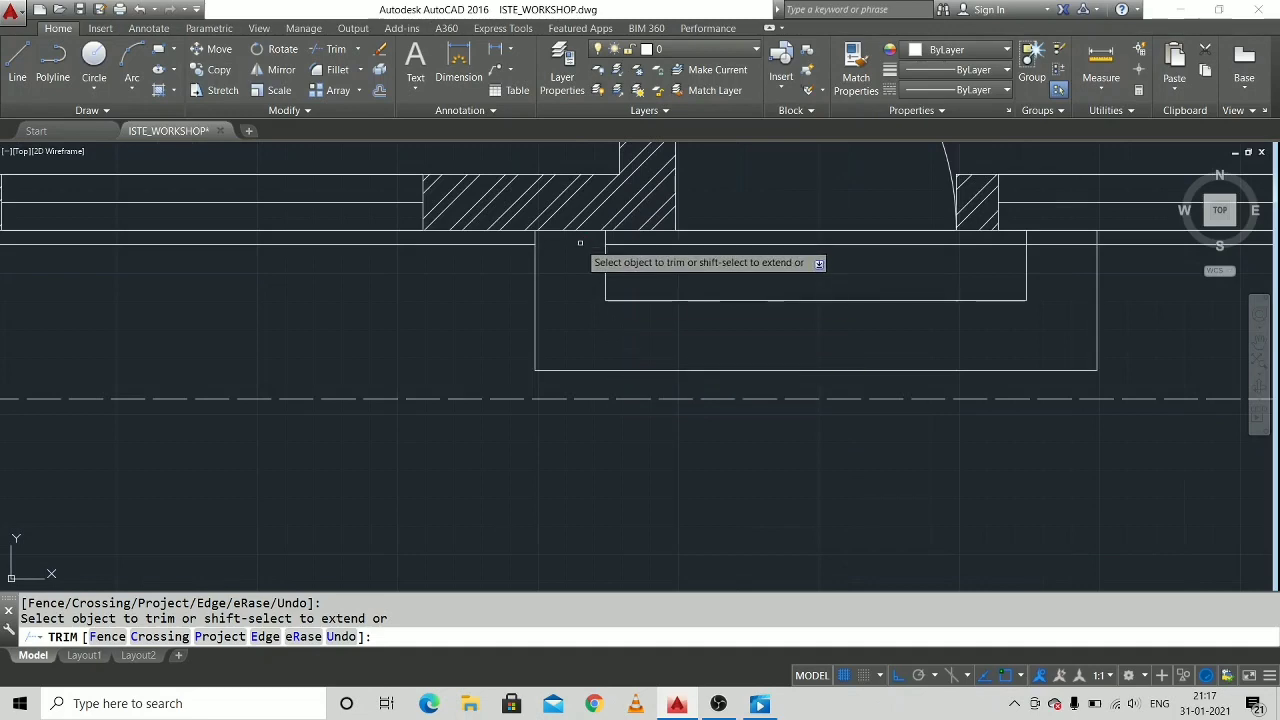
scroll(908, 250, "down", 4)
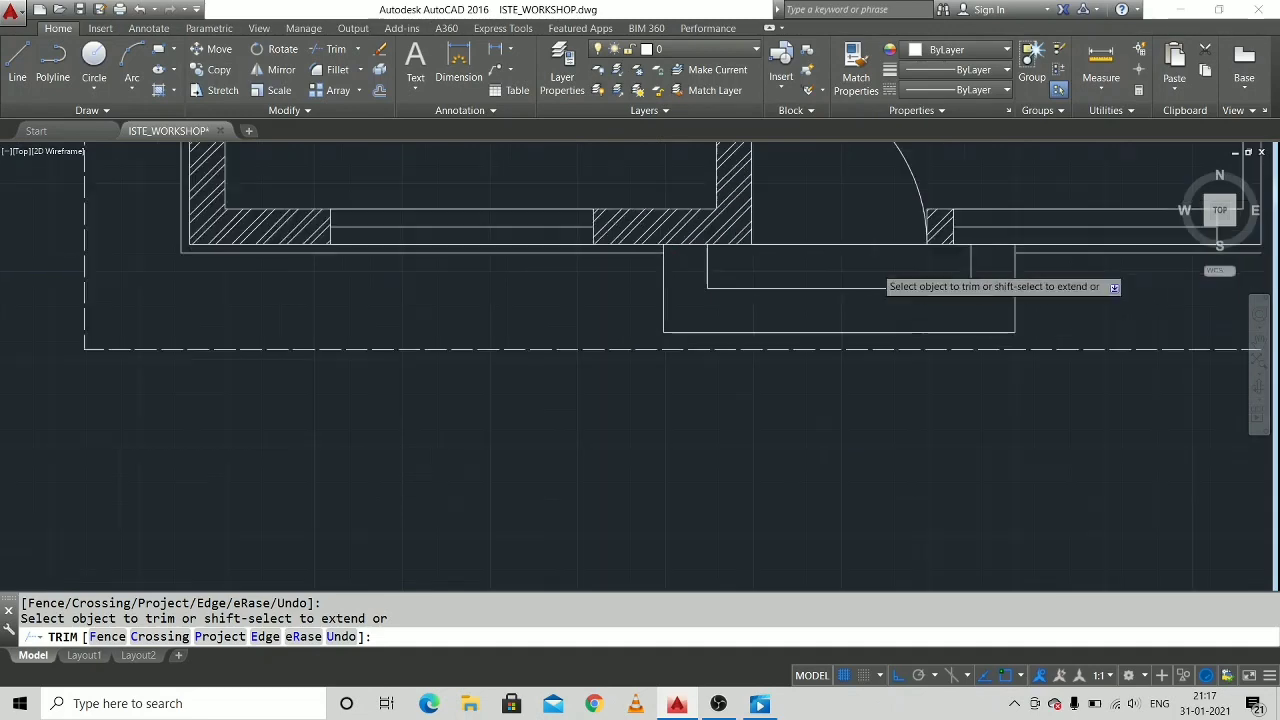
scroll(902, 212, "down", 4)
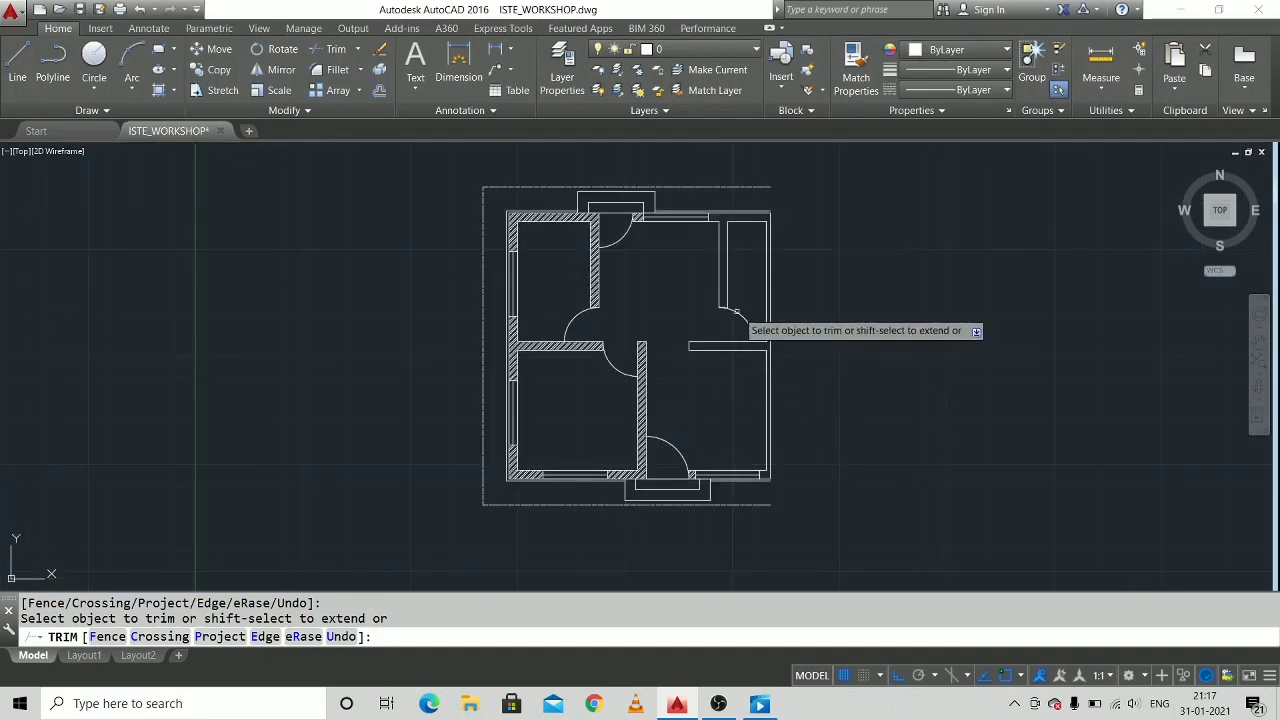
key("Escape")
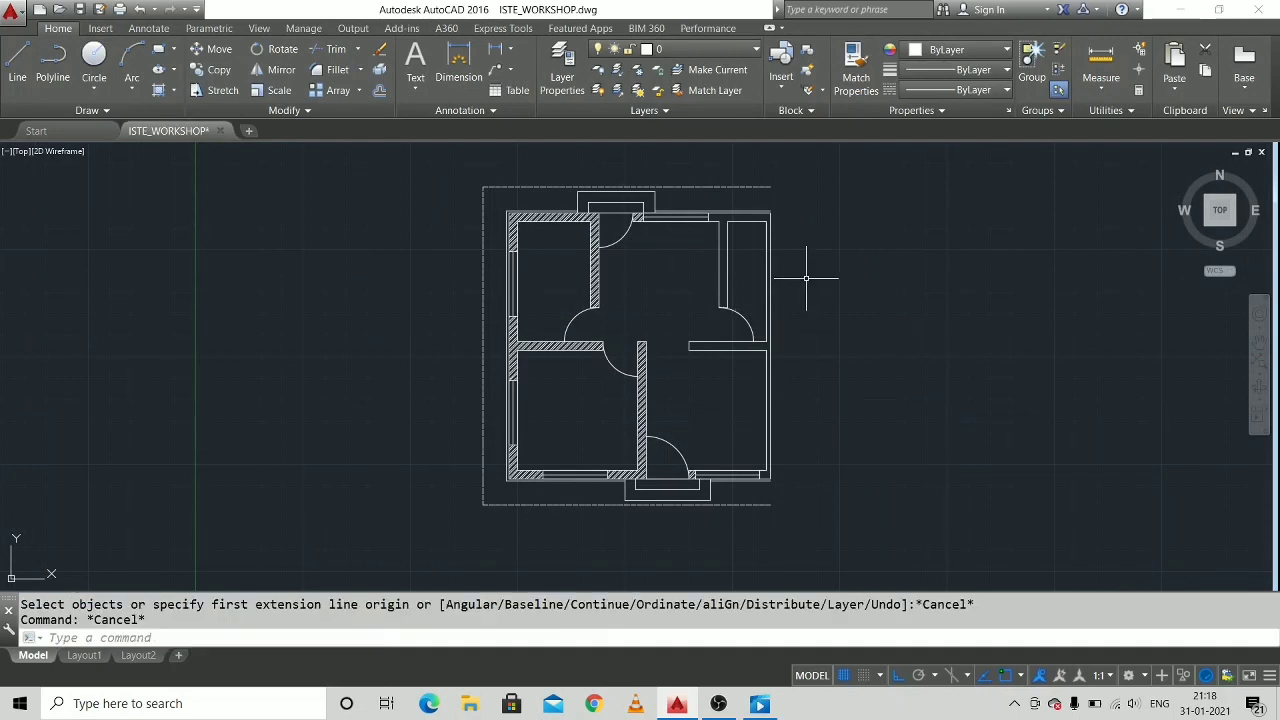
Open the ISO-25 dimension style for modification and review its arrow, line, text and primary unit settings.
type("DIM")
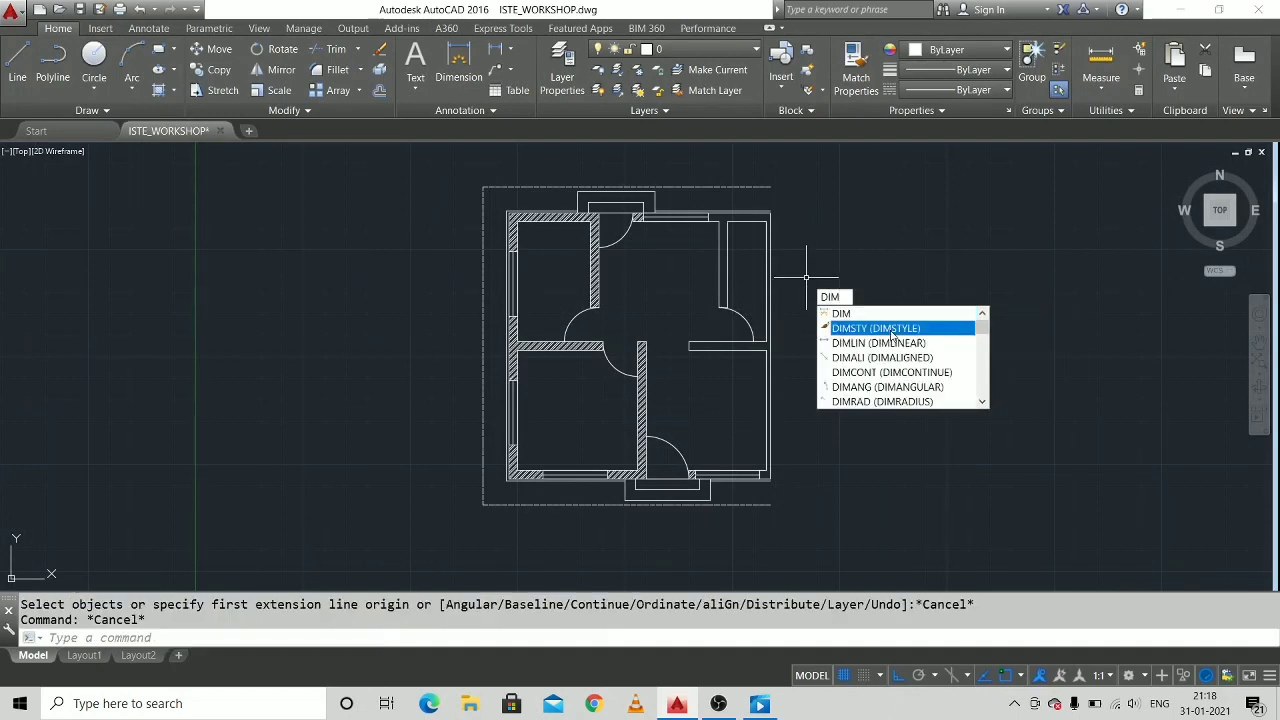
left_click(893, 333)
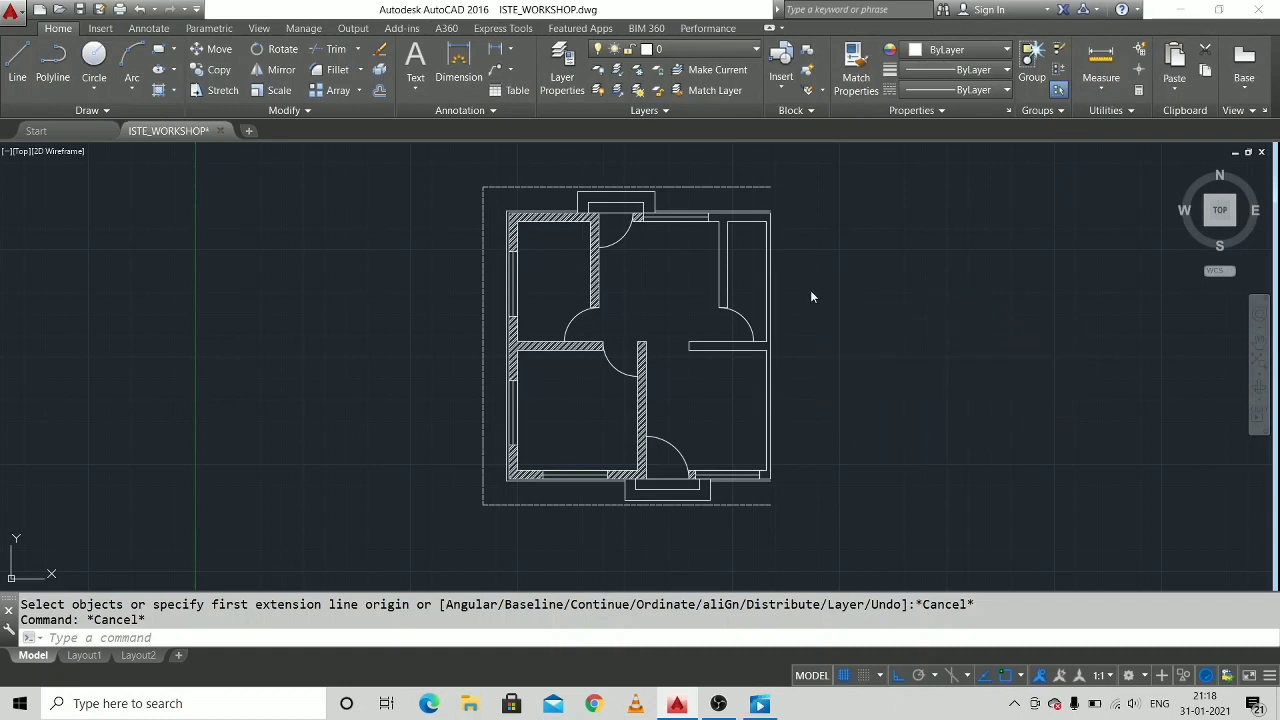
left_click(840, 264)
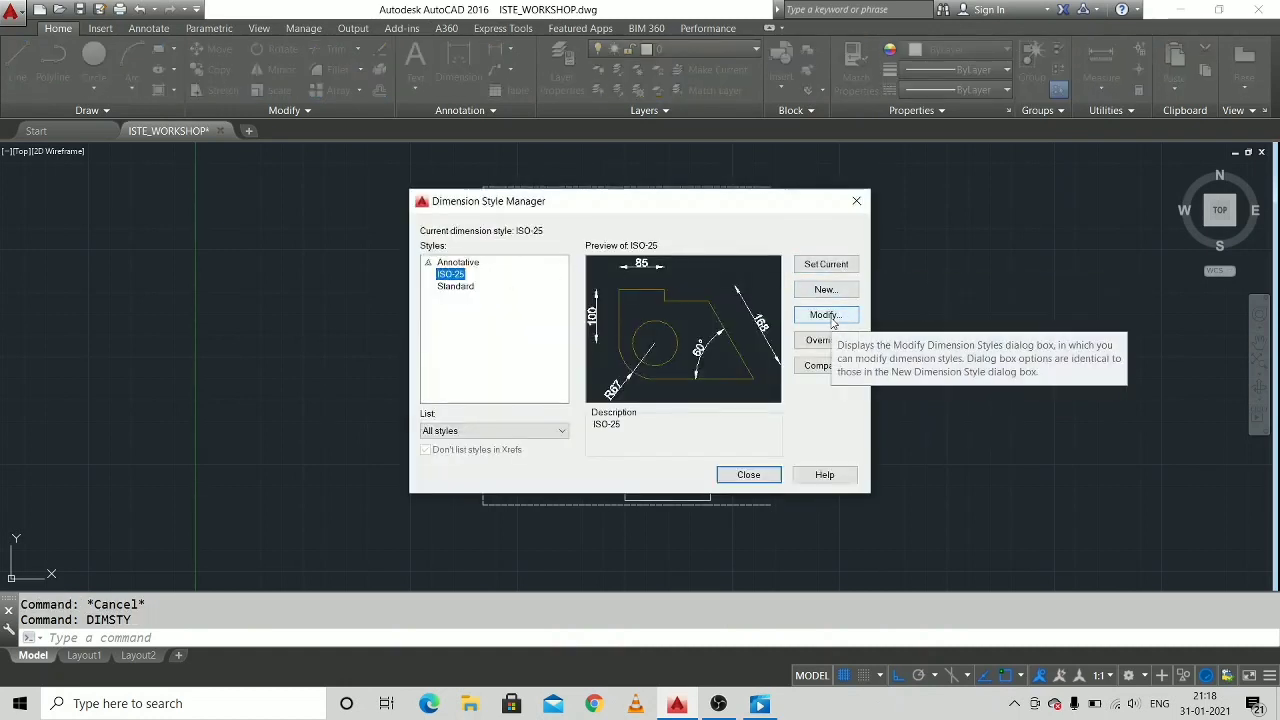
left_click(831, 318)
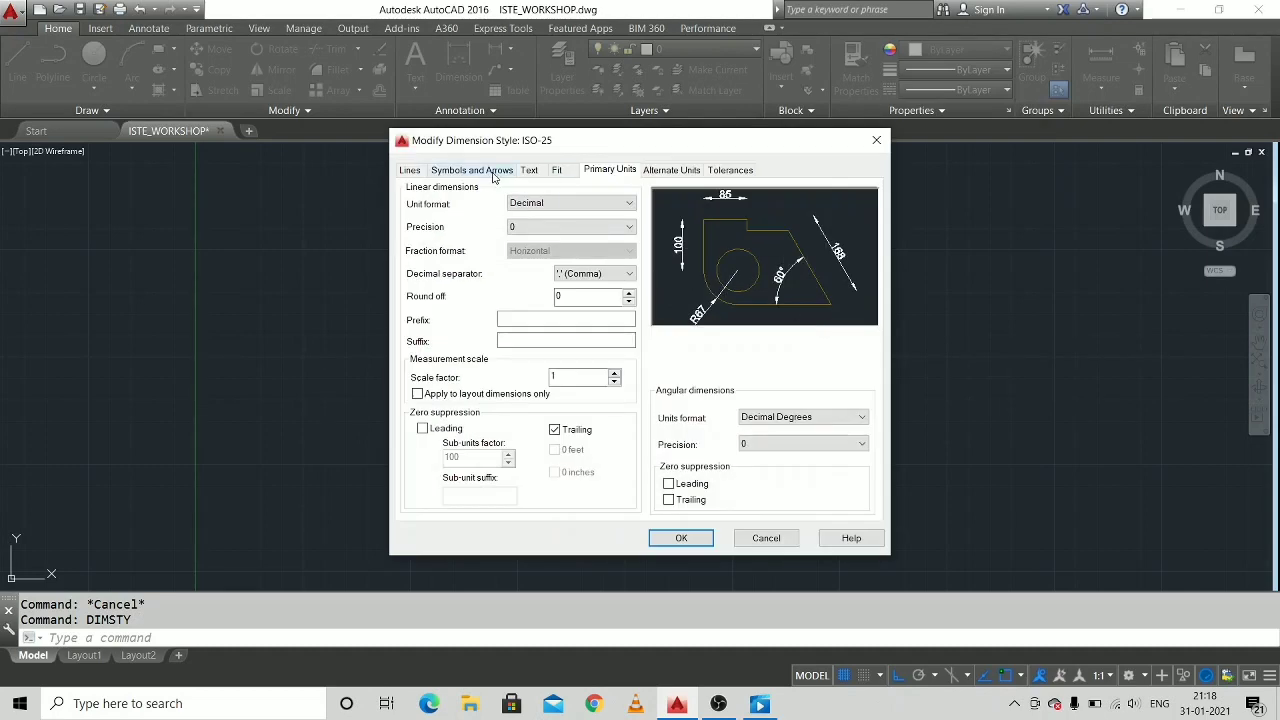
left_click(451, 170)
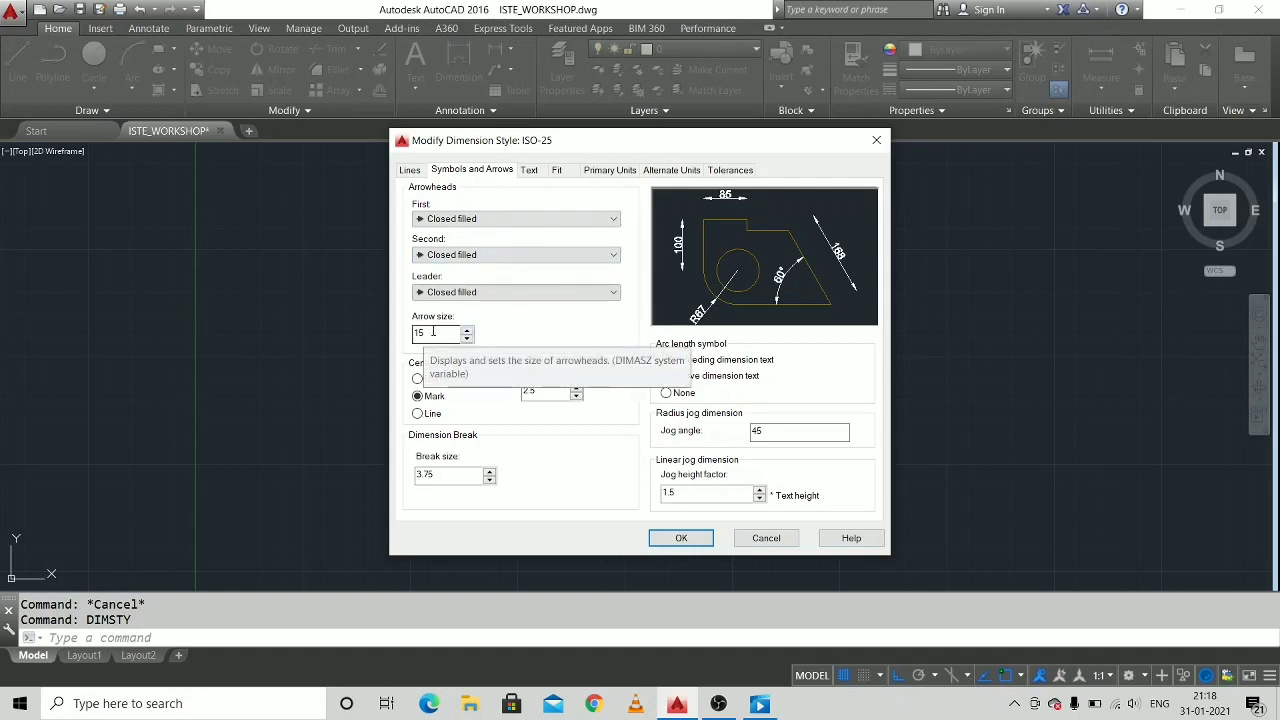
left_click(411, 172)
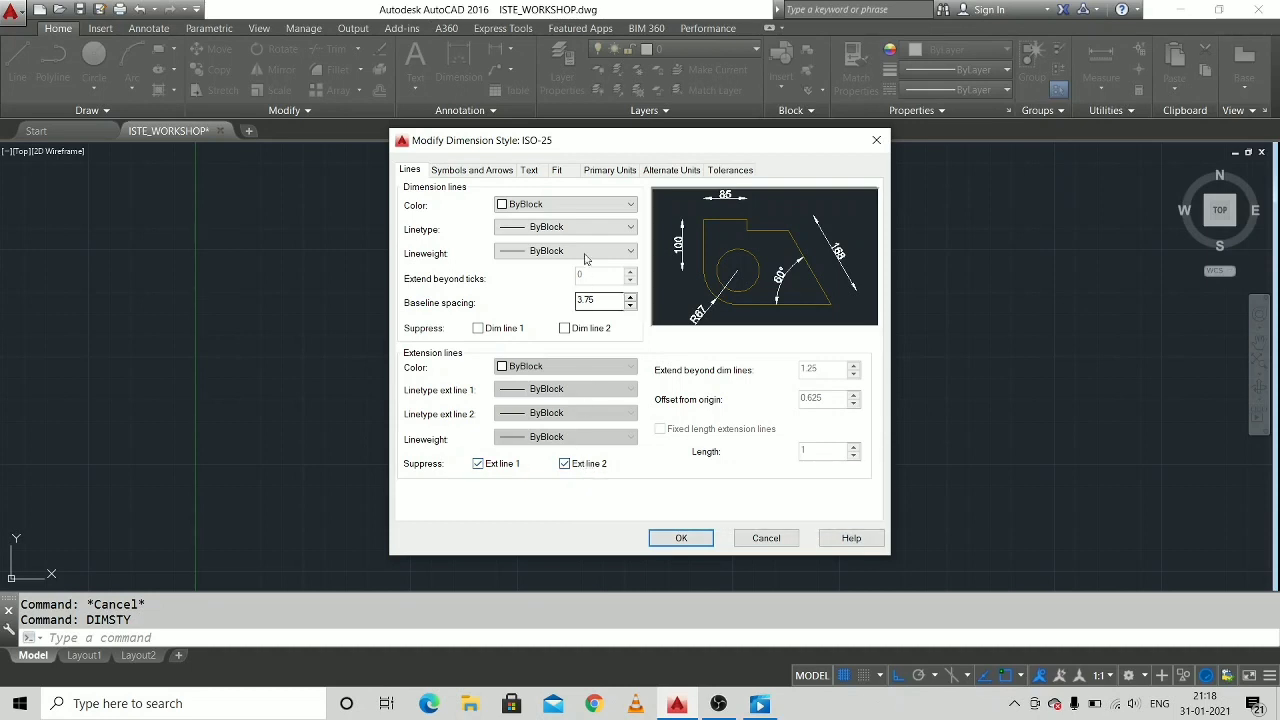
left_click(529, 171)
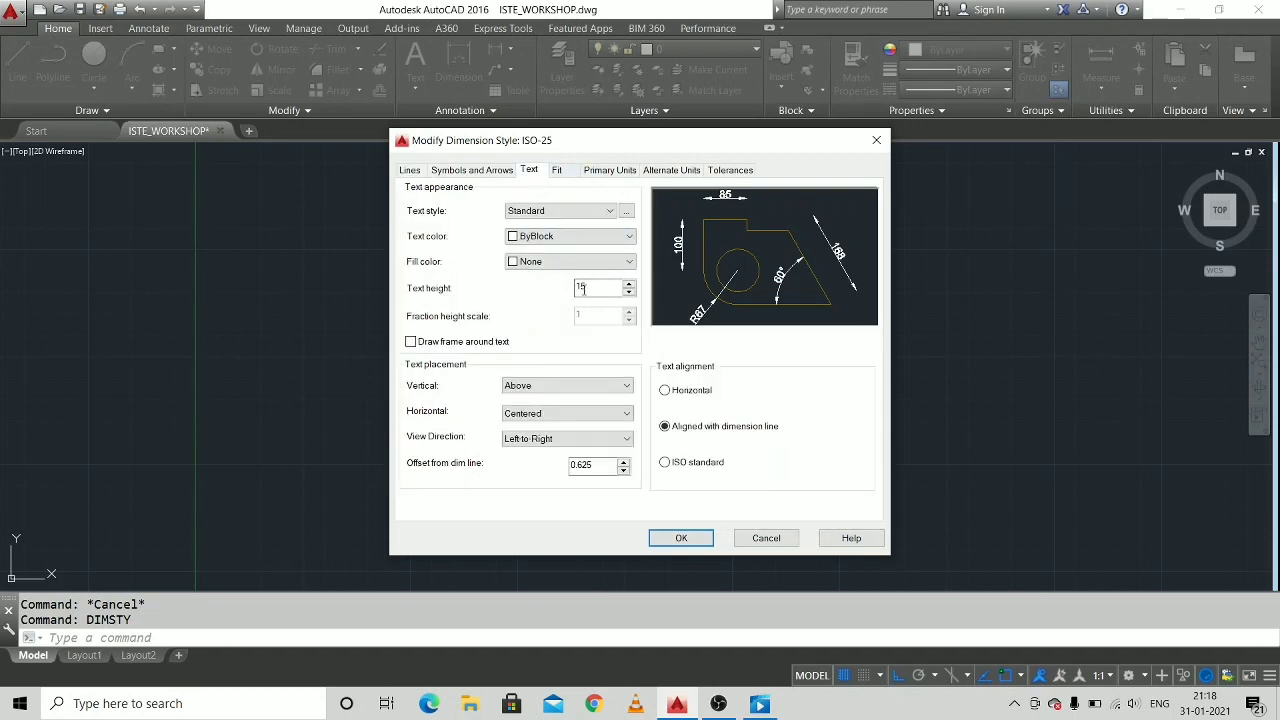
left_click(611, 171)
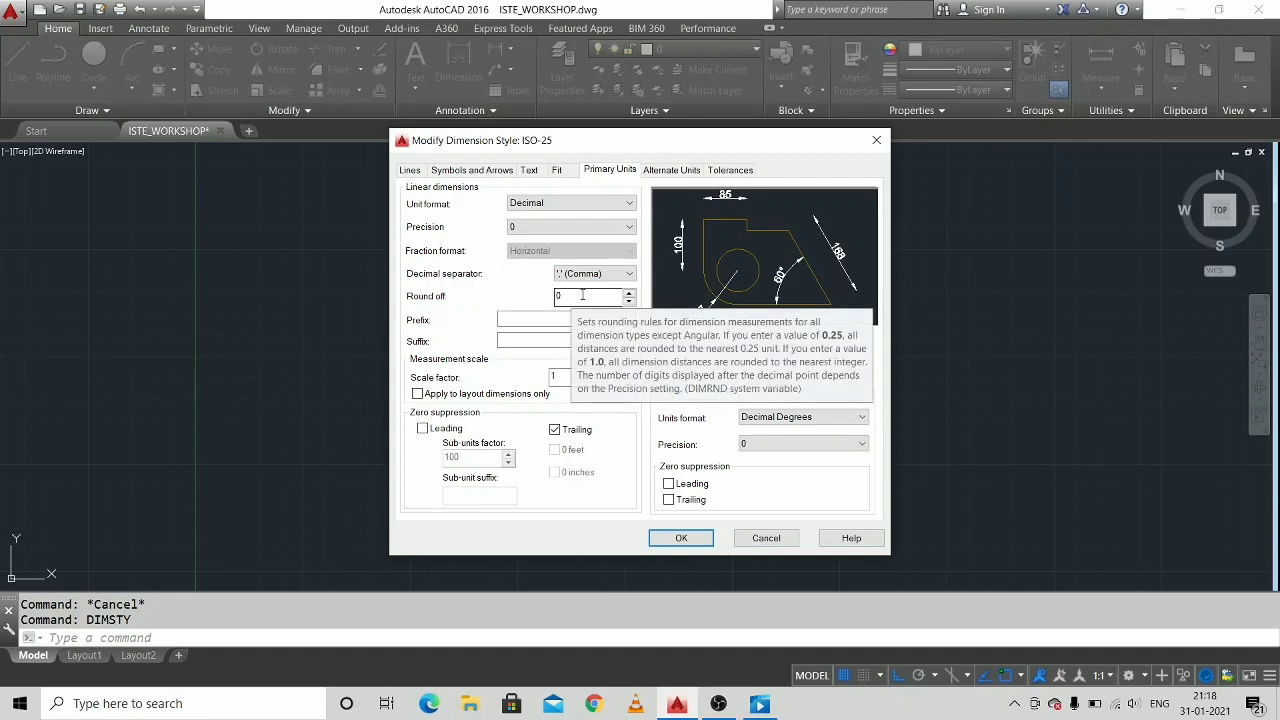
Try a precision of 0.00 for the linear dimensions, and set it back to 0.
left_click(578, 228)
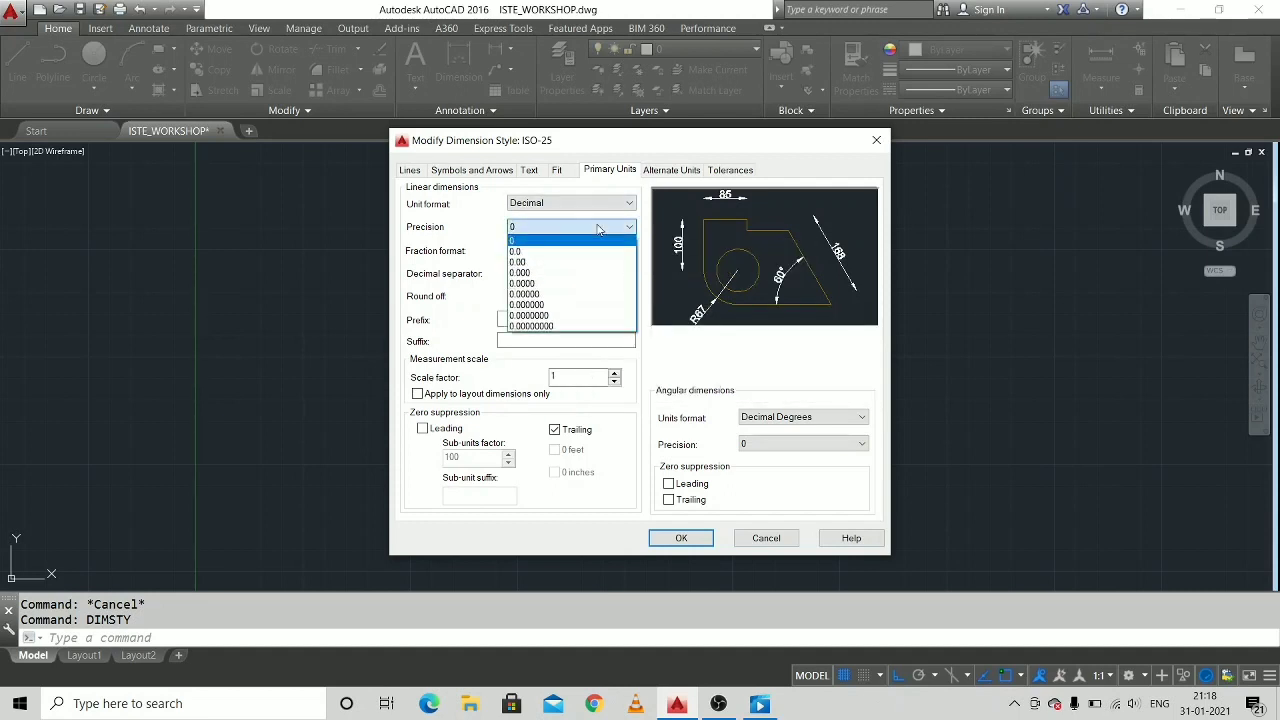
left_click(570, 263)
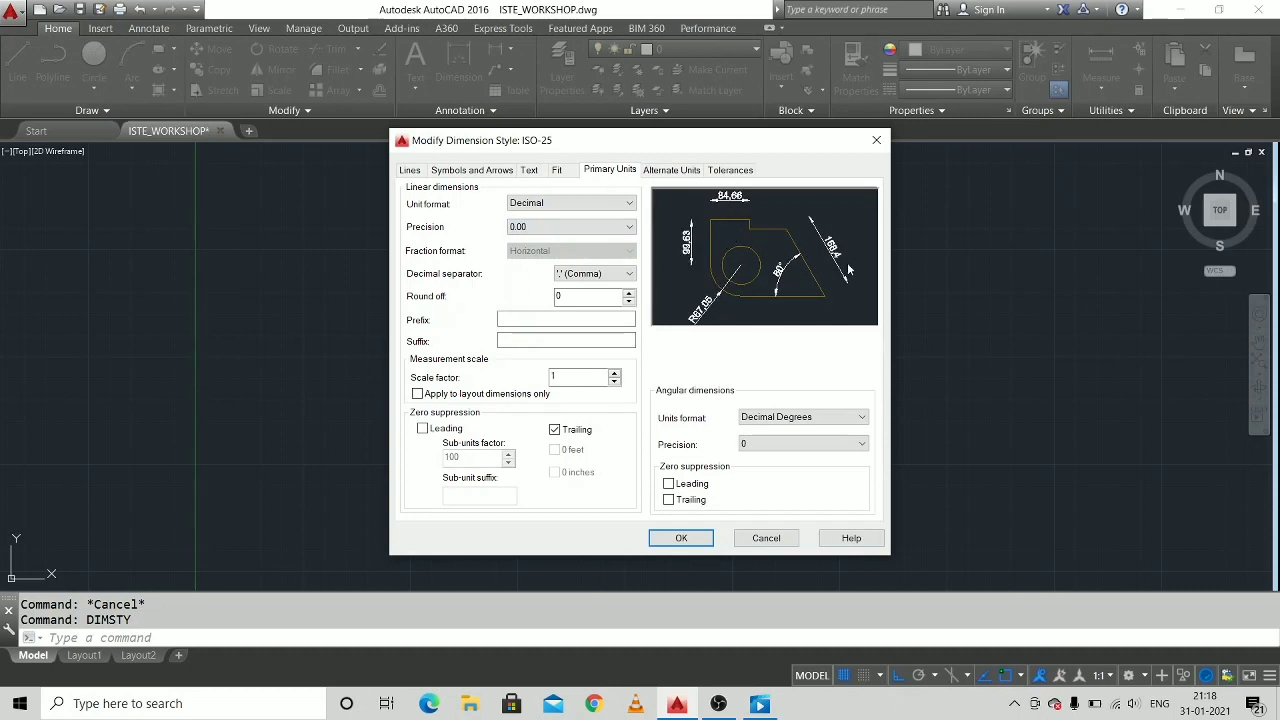
left_click(628, 227)
left_click(560, 238)
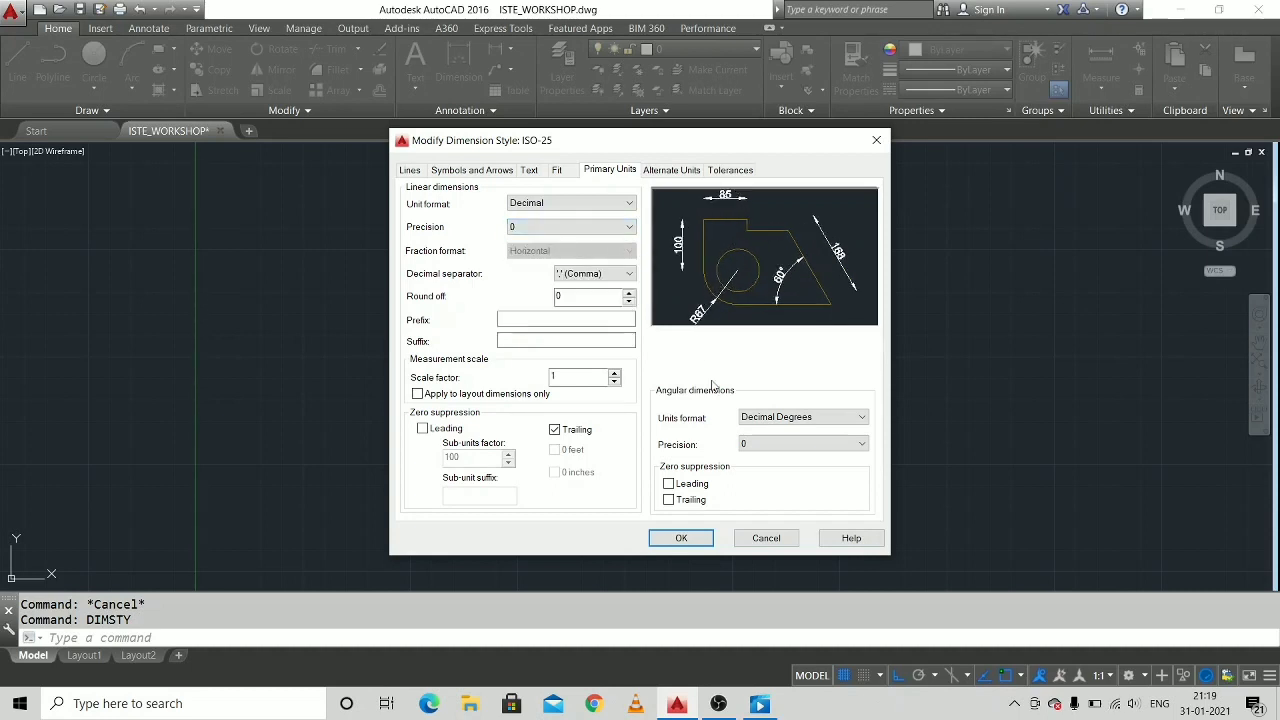
Accept the ISO-25 style settings, make ISO-25 the current dimension style and close the Dimension Style Manager.
left_click(690, 540)
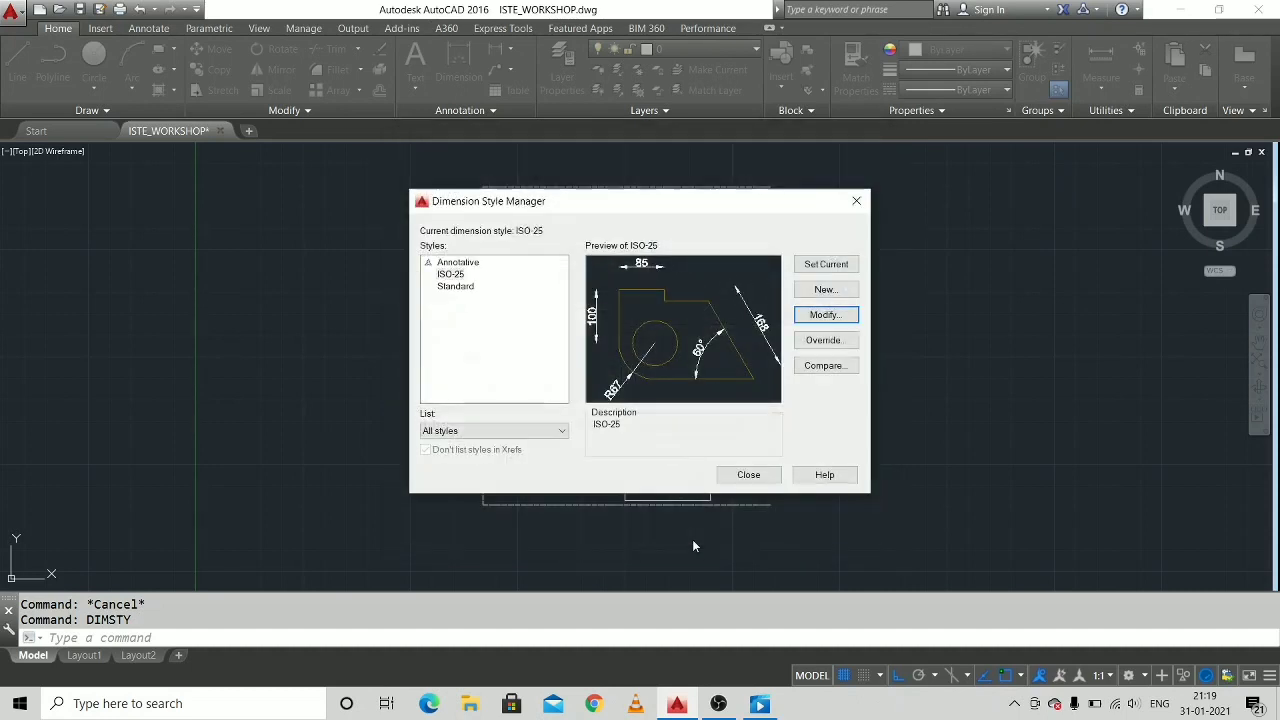
left_click(840, 264)
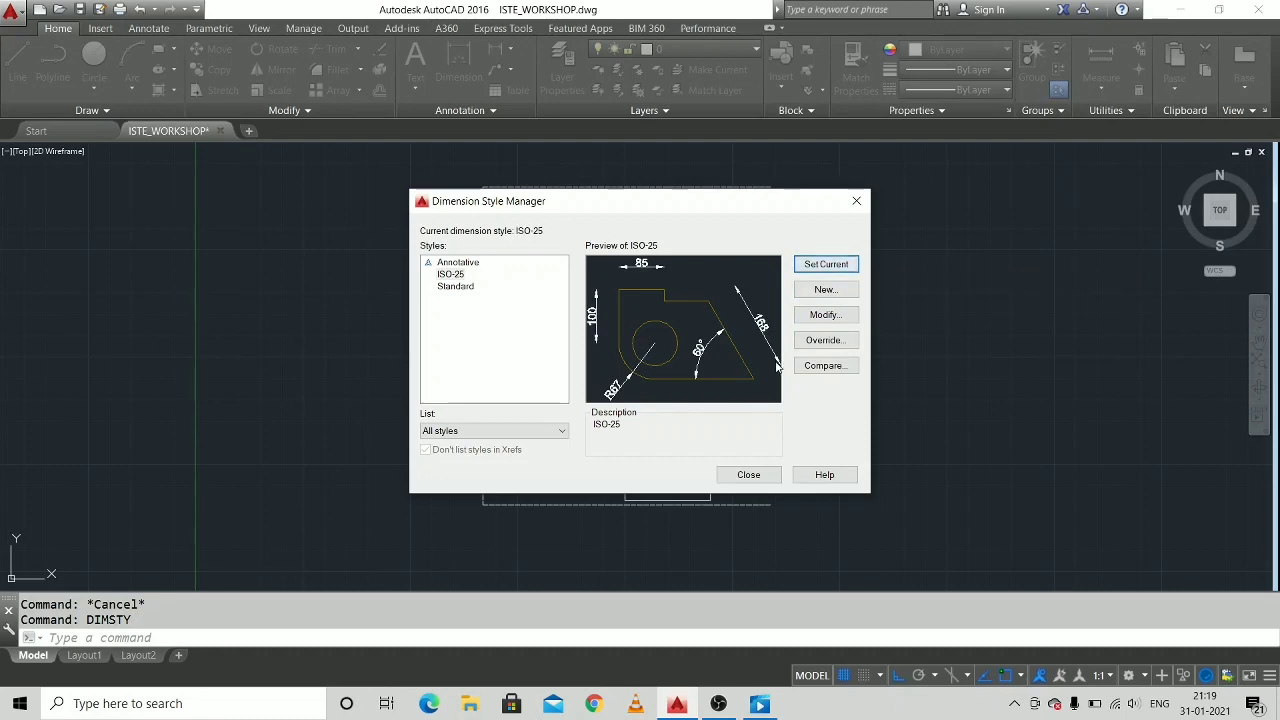
left_click(749, 475)
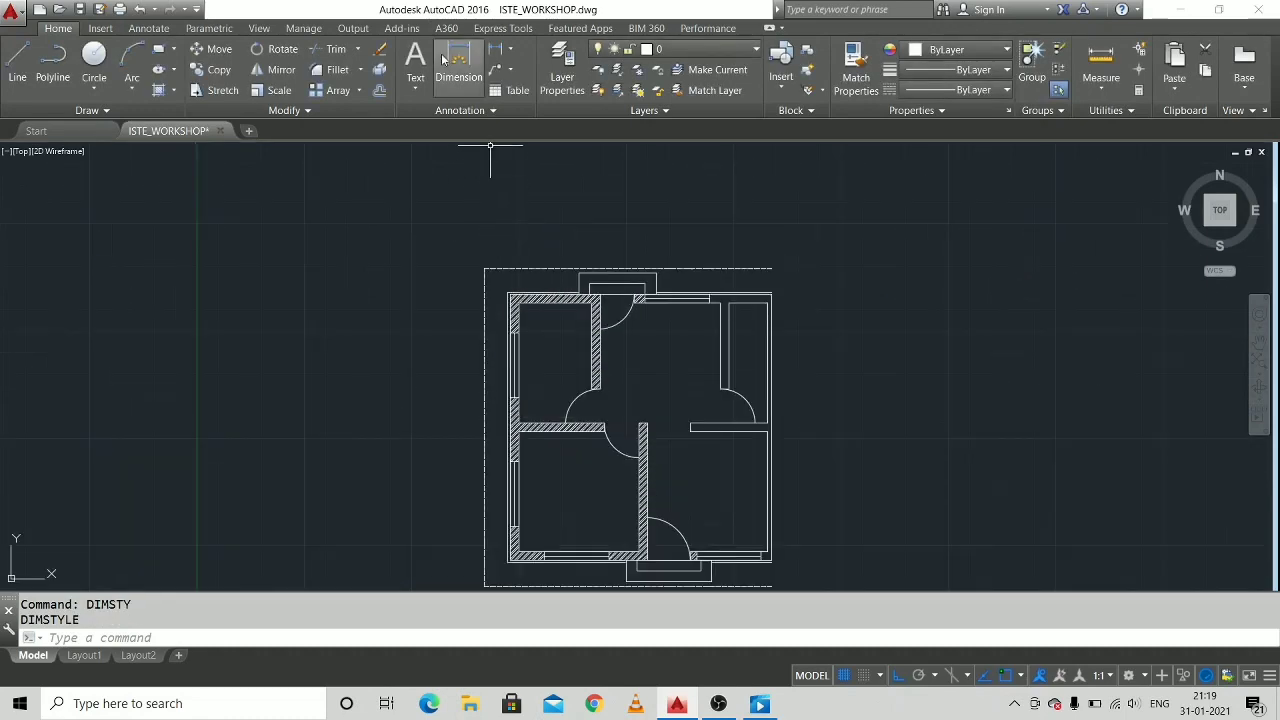
Dimension the upper wall from its outer left corner to the hatched interior wall's right face, placing the dimension above the dashed outline.
left_click(451, 62)
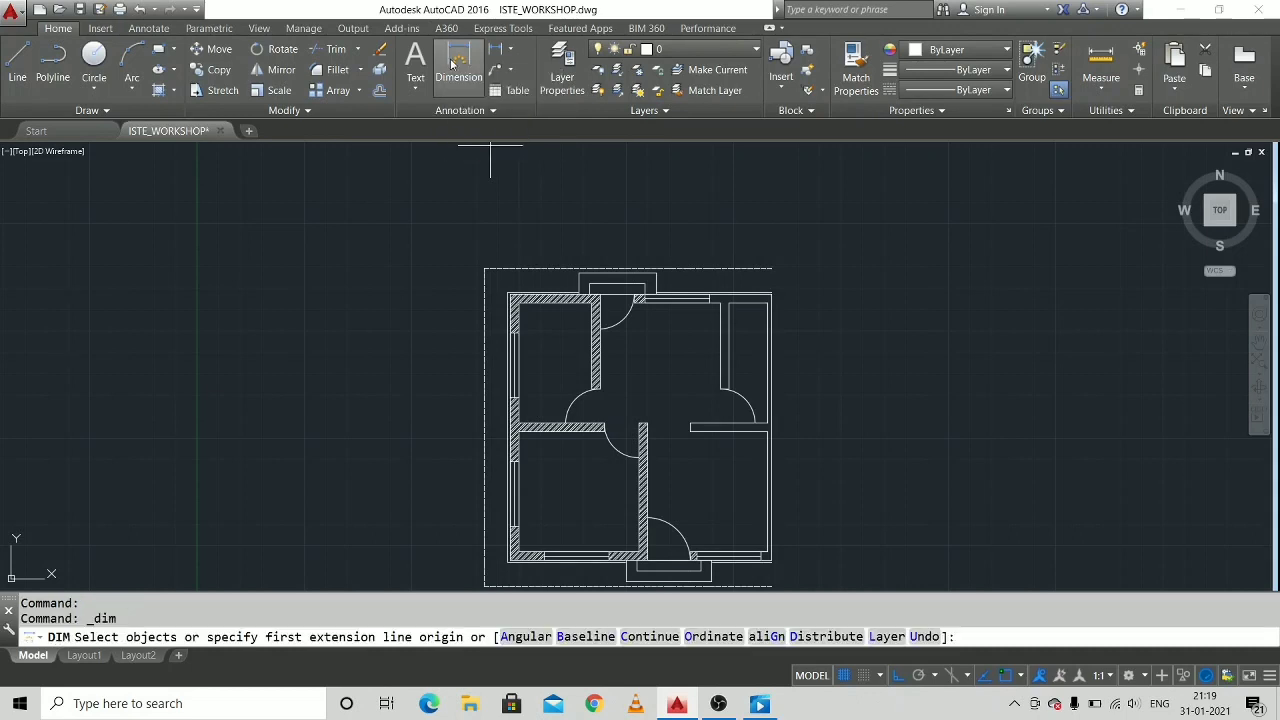
scroll(565, 253, "up", 2)
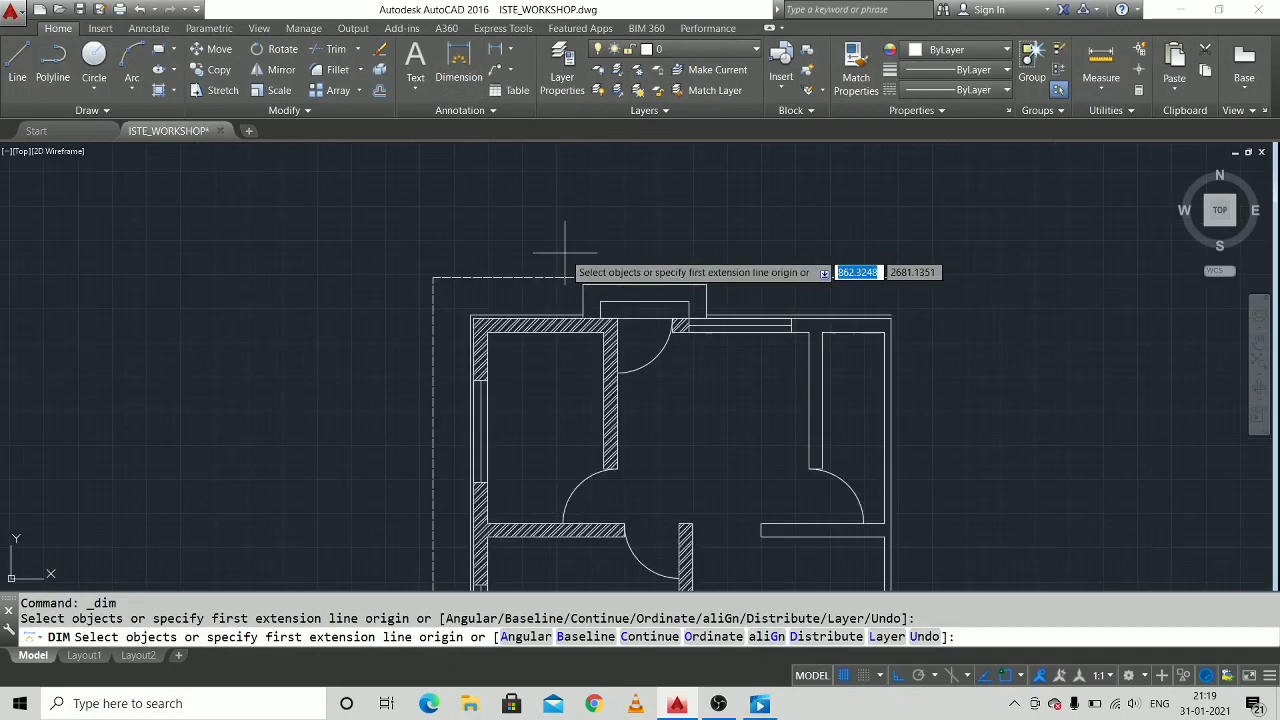
scroll(470, 300, "up", 2)
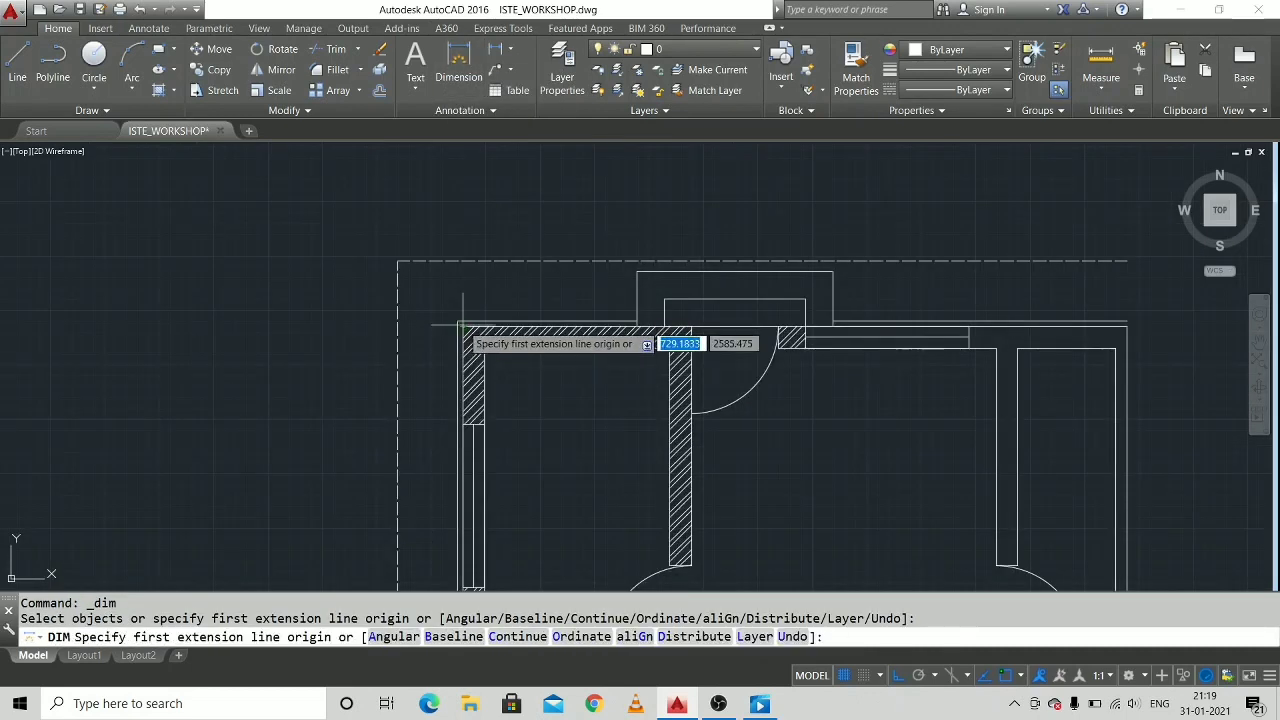
left_click(462, 326)
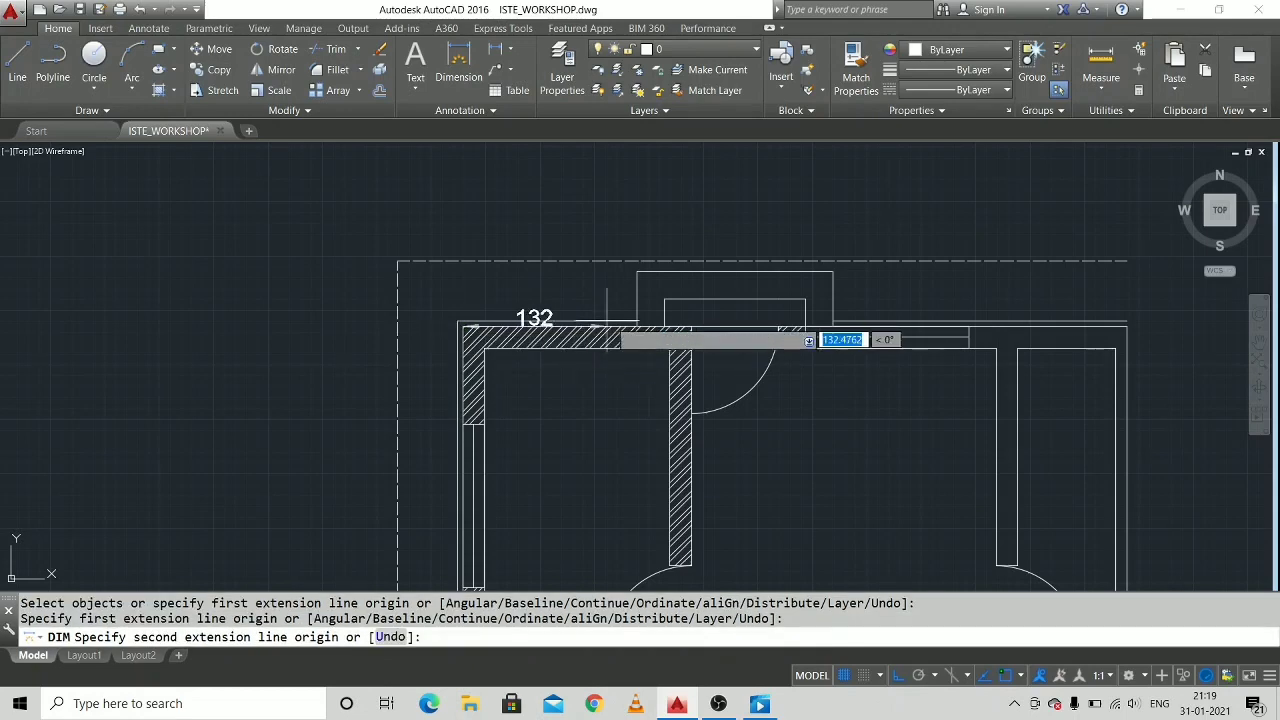
left_click(690, 326)
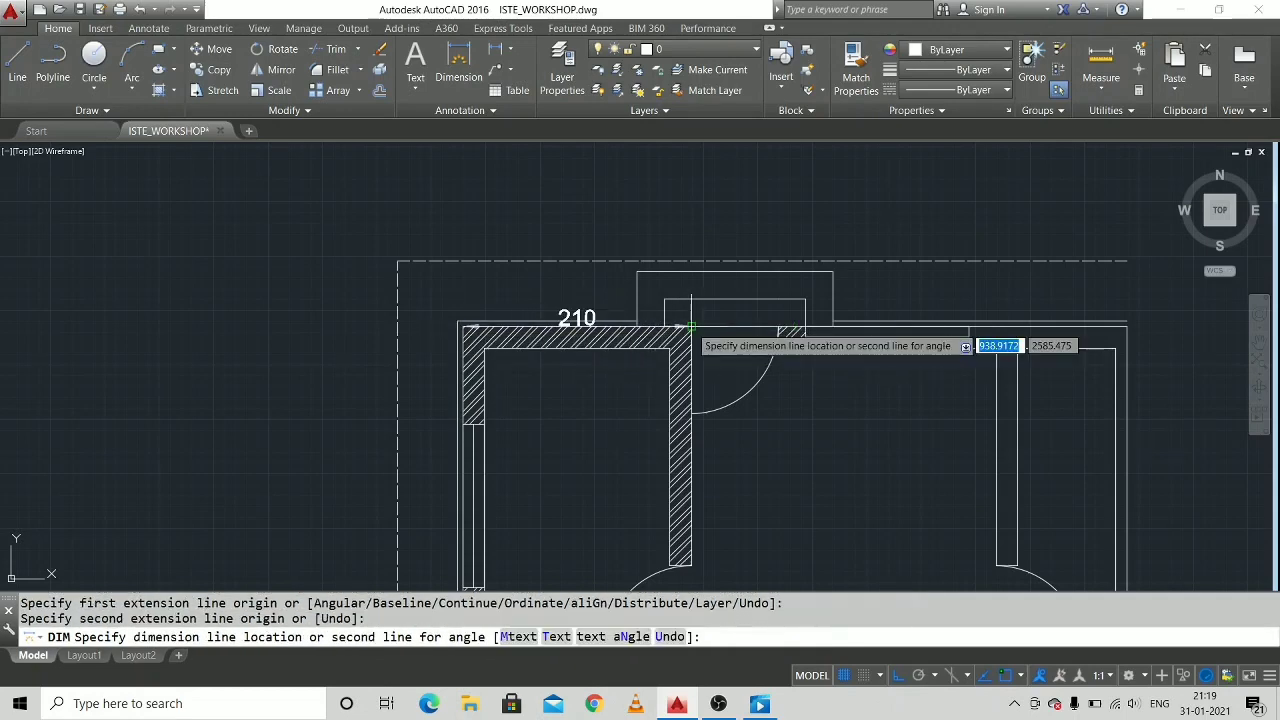
left_click(690, 199)
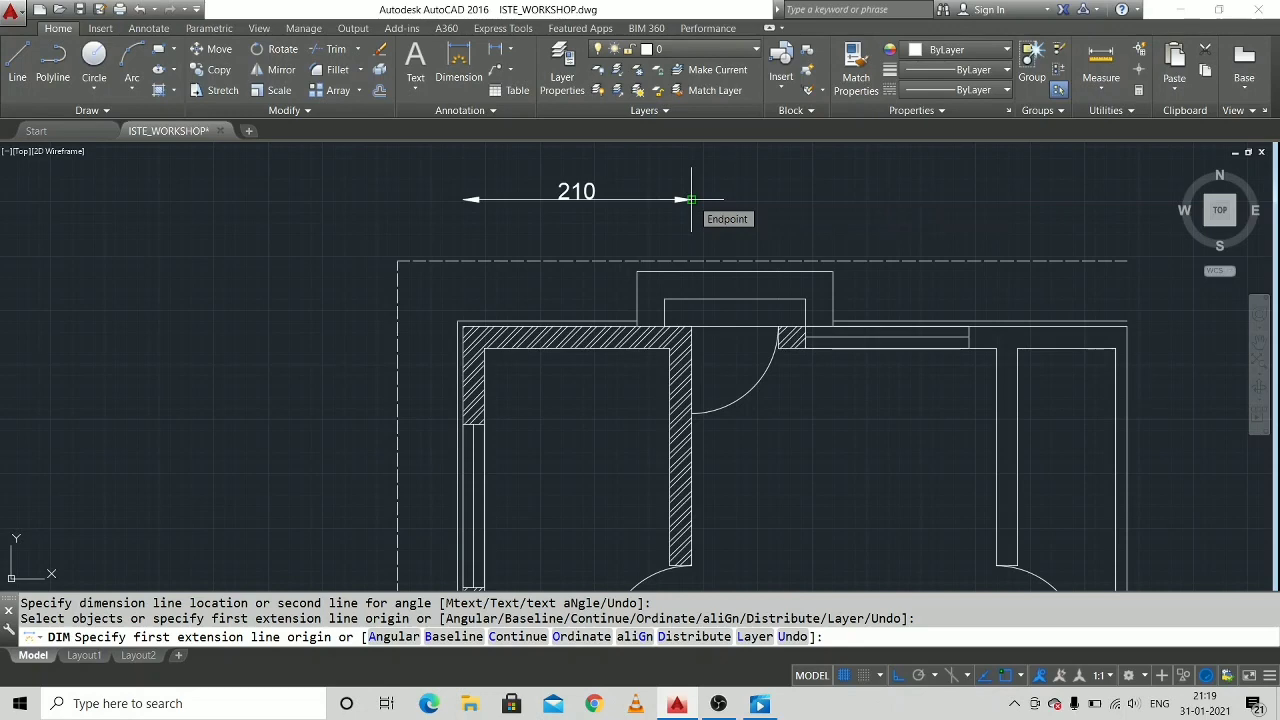
Continue the upper dimension row to the left face of the right-hand partition, and from there to the house's right edge.
left_click(690, 199)
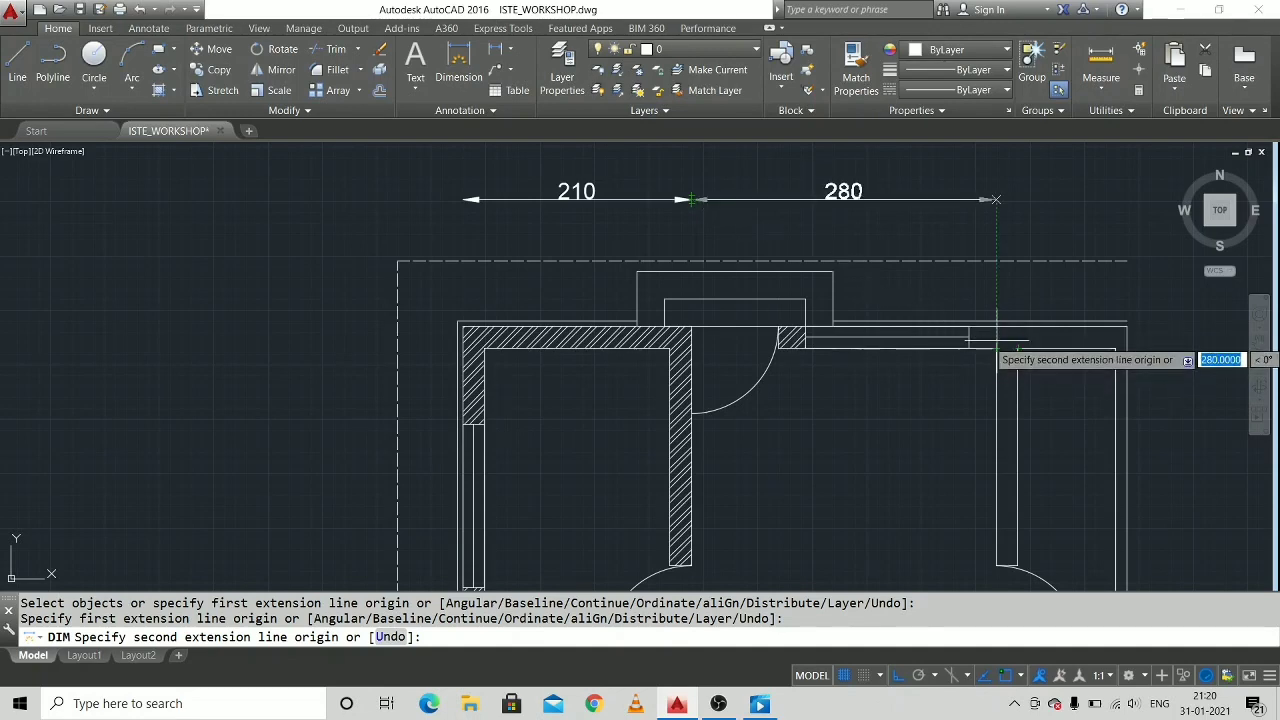
left_click(997, 200)
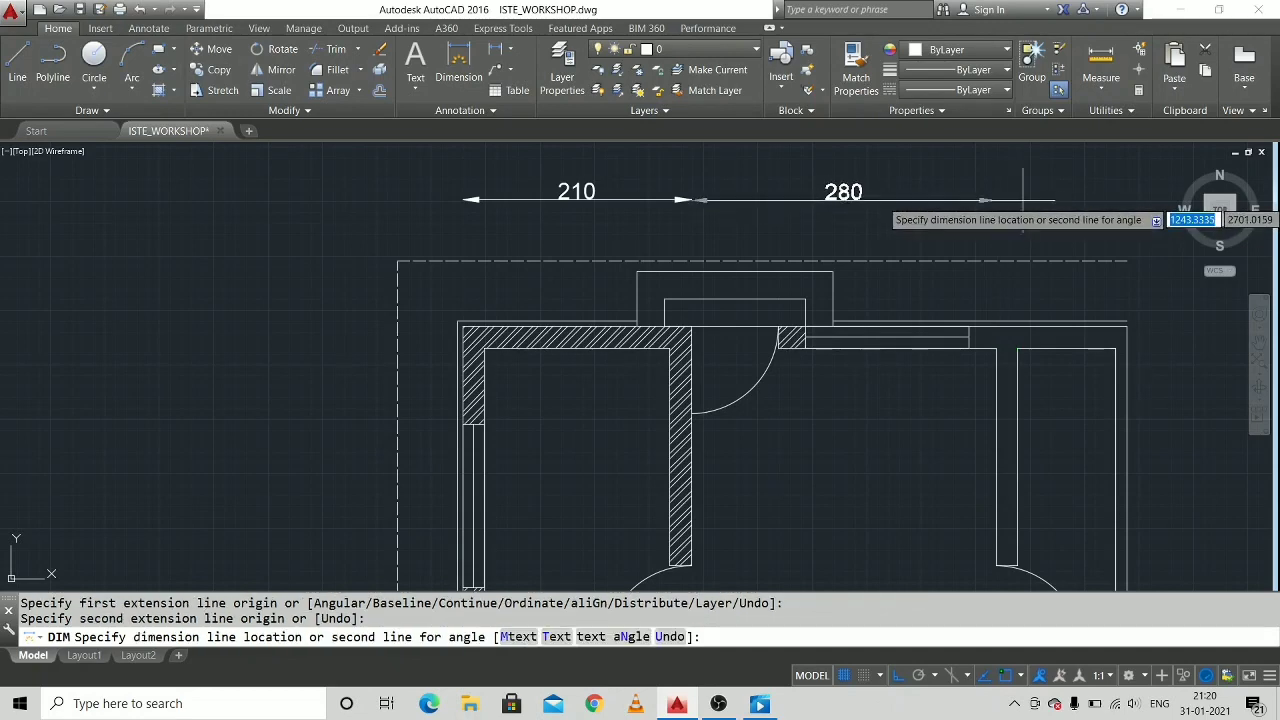
left_click(1022, 200)
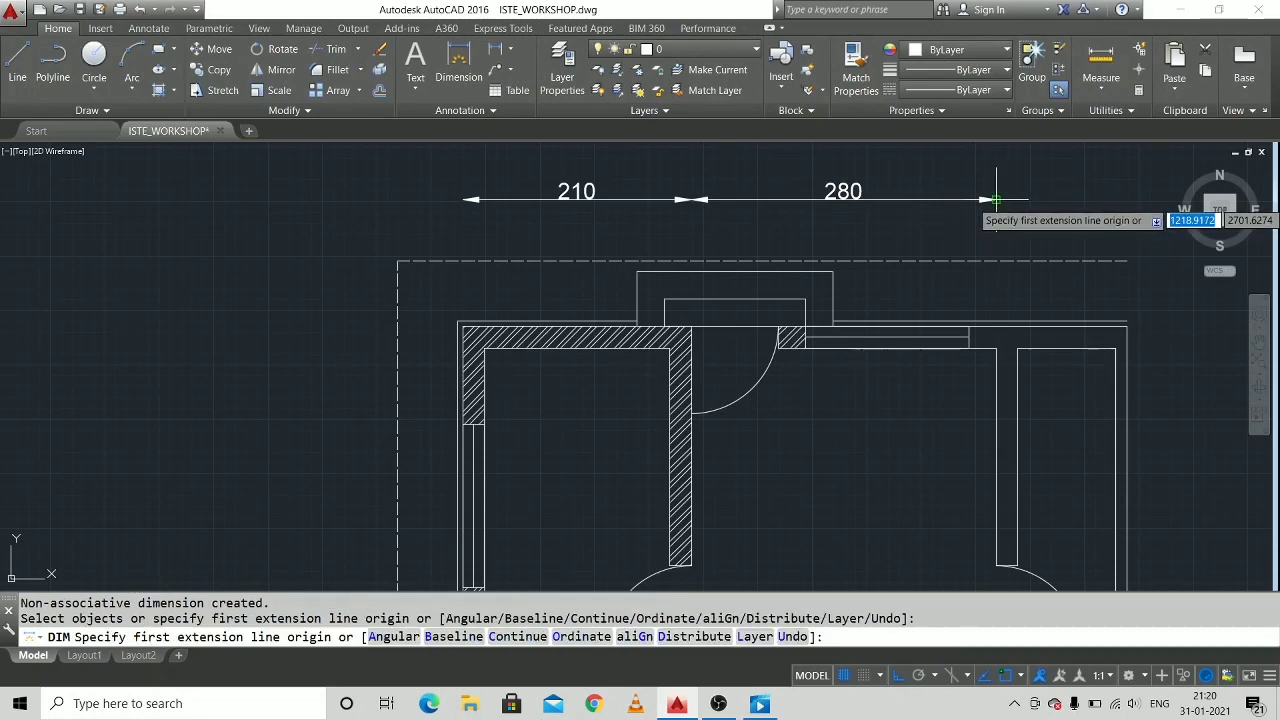
left_click(996, 200)
middle_click_drag(1096, 215, 943, 240)
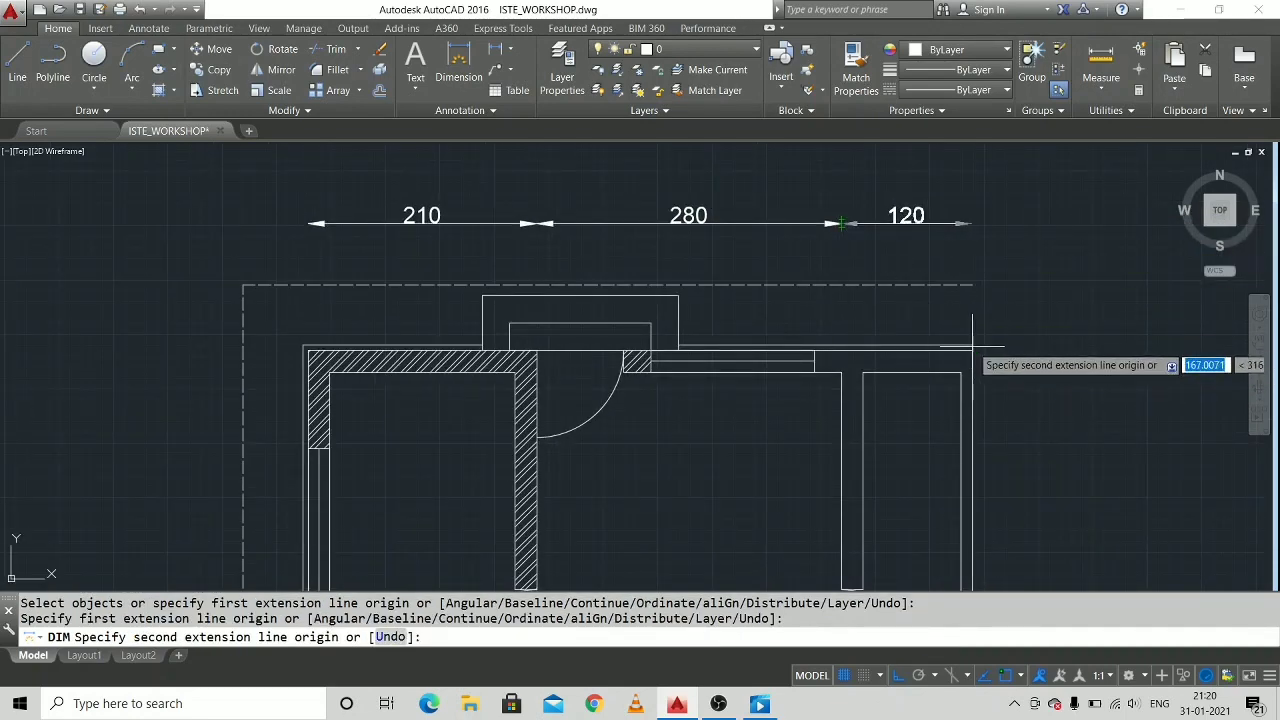
left_click(970, 222)
left_click(970, 222)
Dimension the lower wall from its outer left corner to the hatched interior wall's right face, placing the dimension below the dashed outline.
middle_click_drag(720, 428, 768, 270)
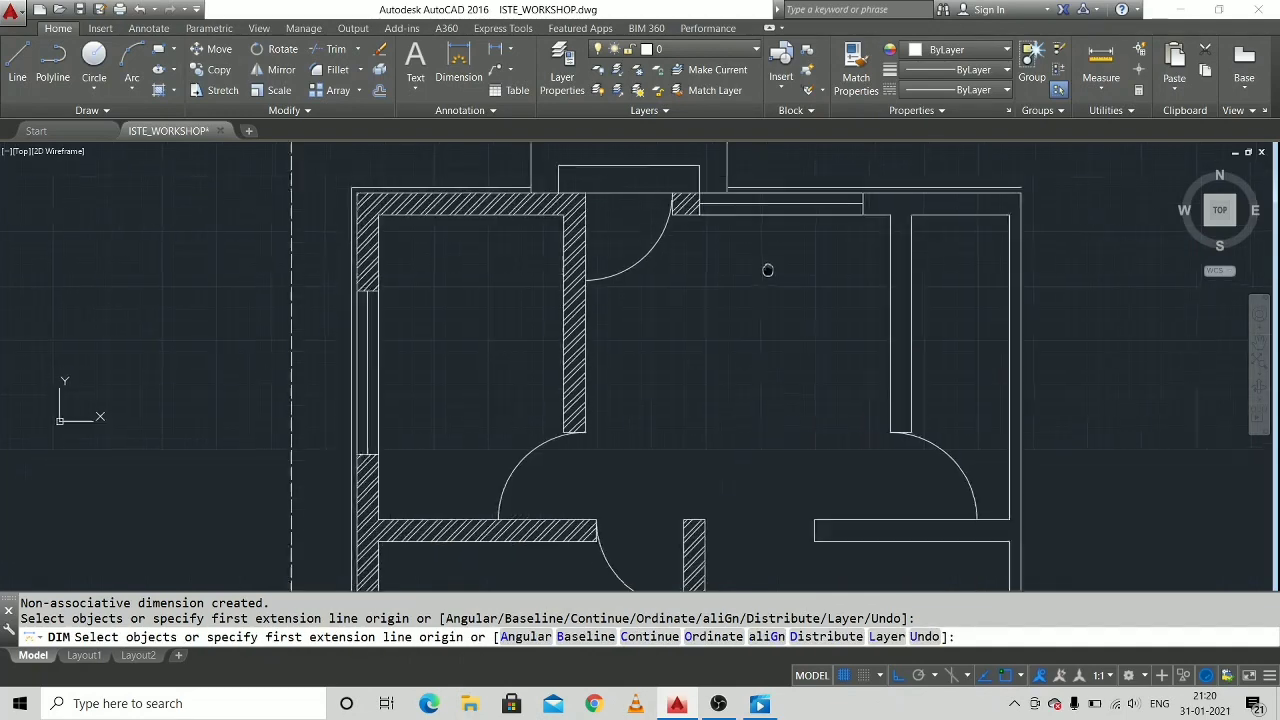
scroll(714, 380, "down", 3)
scroll(680, 470, "up", 5)
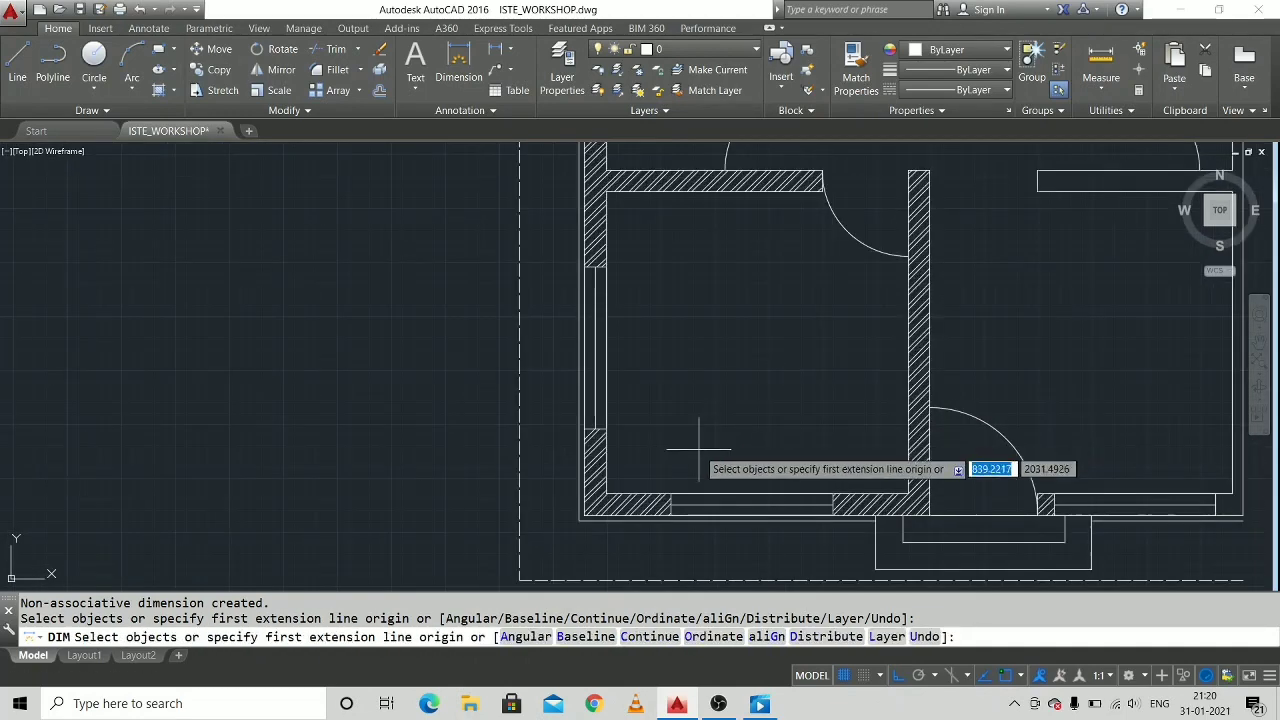
mouse_move(653, 462)
middle_mouse_down()
mouse_move(646, 426)
mouse_move(522, 286)
middle_mouse_up()
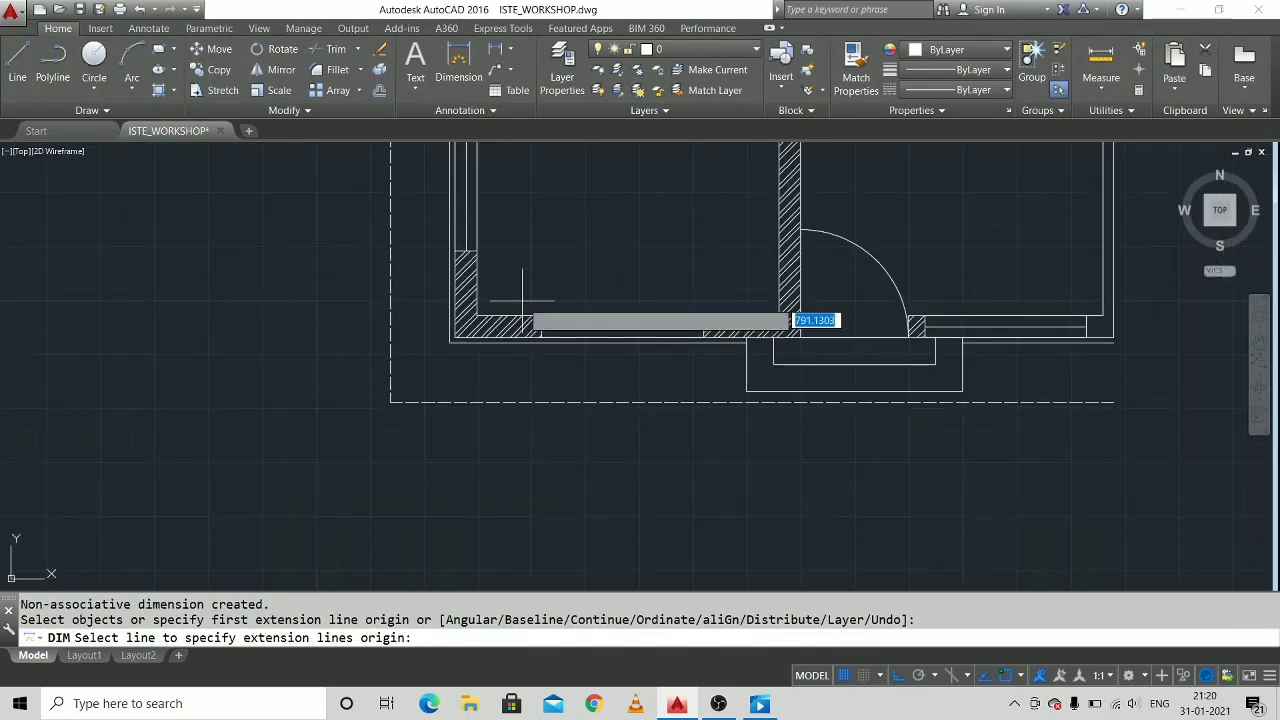
left_click(455, 338)
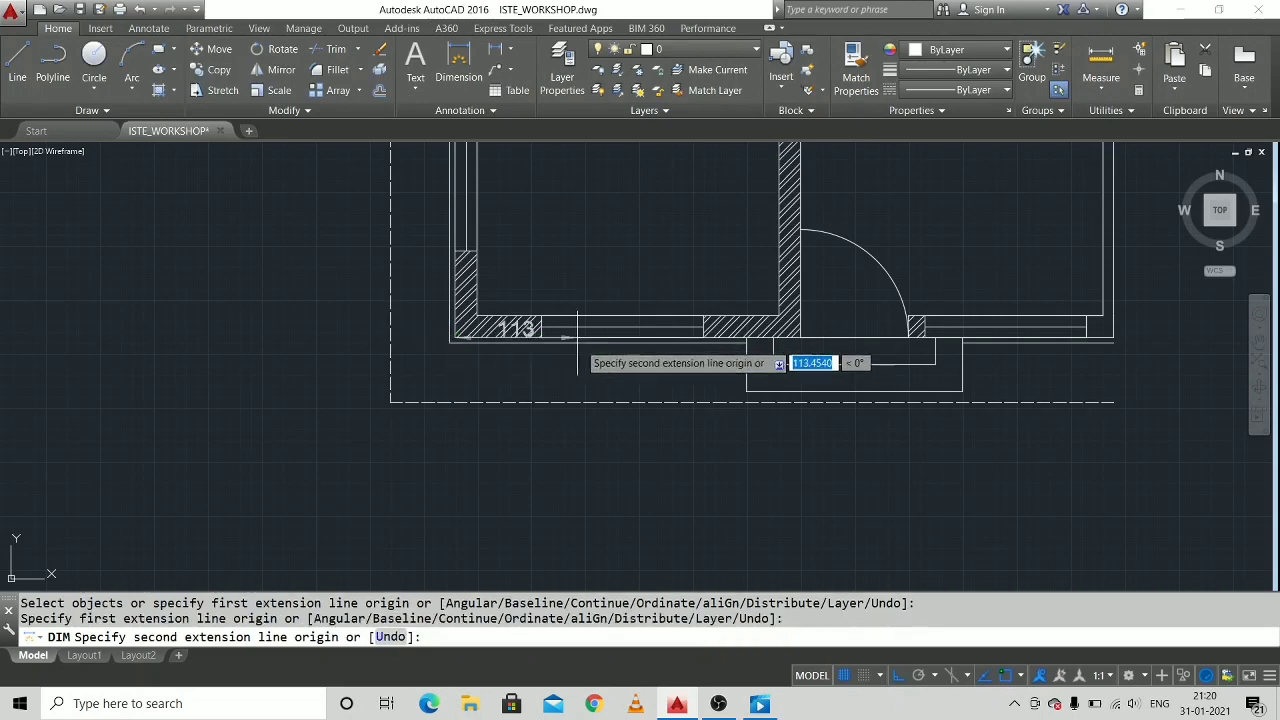
left_click(789, 338)
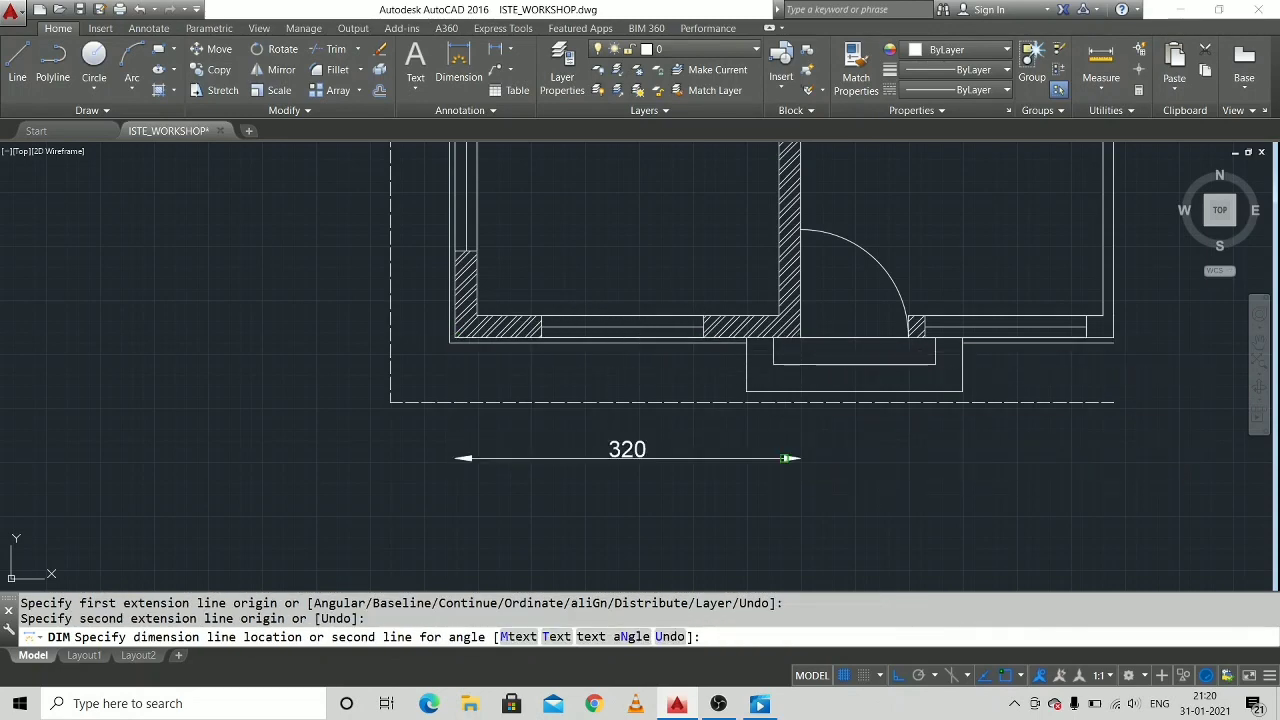
left_click(789, 458)
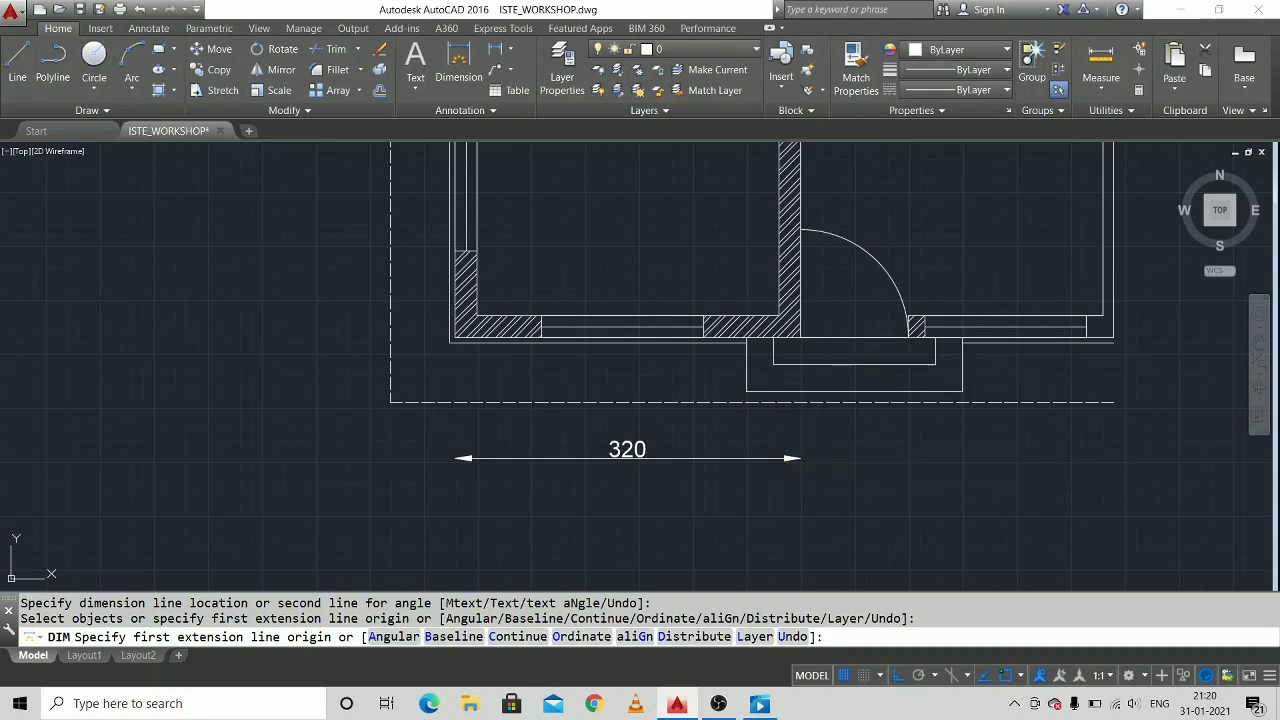
Dimension the lower wall from the hatched interior wall's right face to the house's right edge, in line with the neighbouring dimension.
left_click(800, 338)
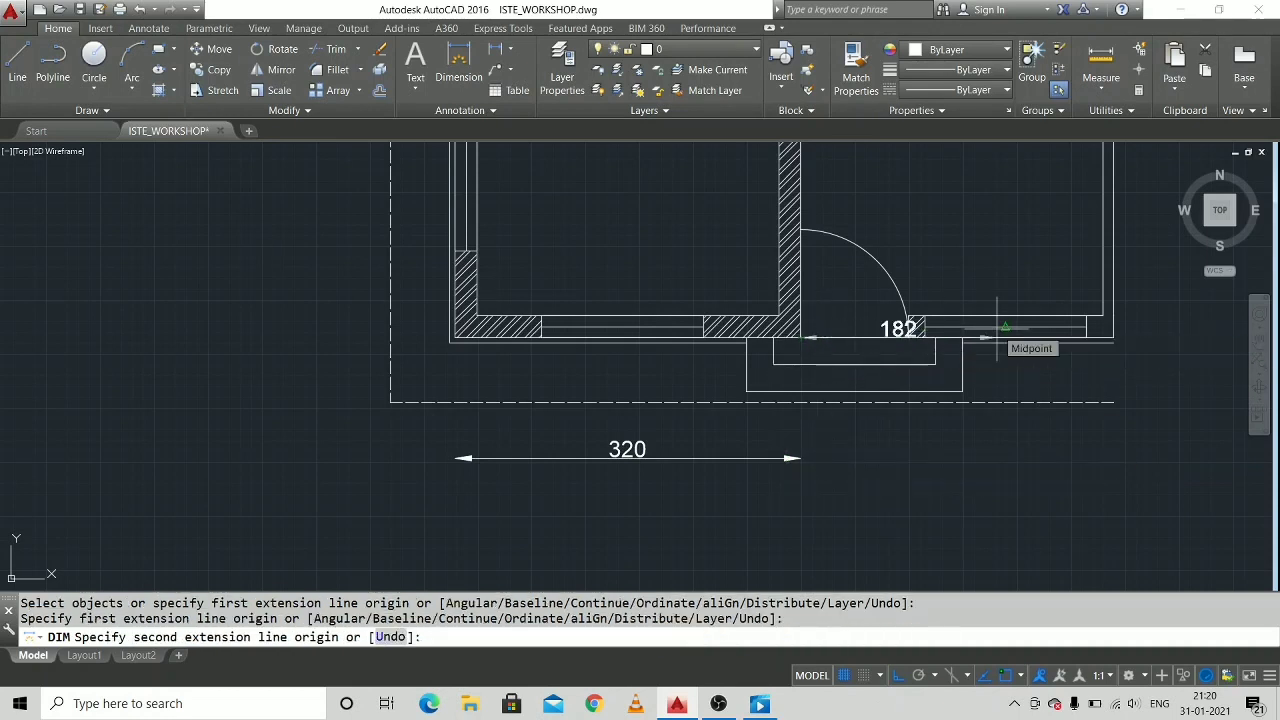
left_click(1113, 340)
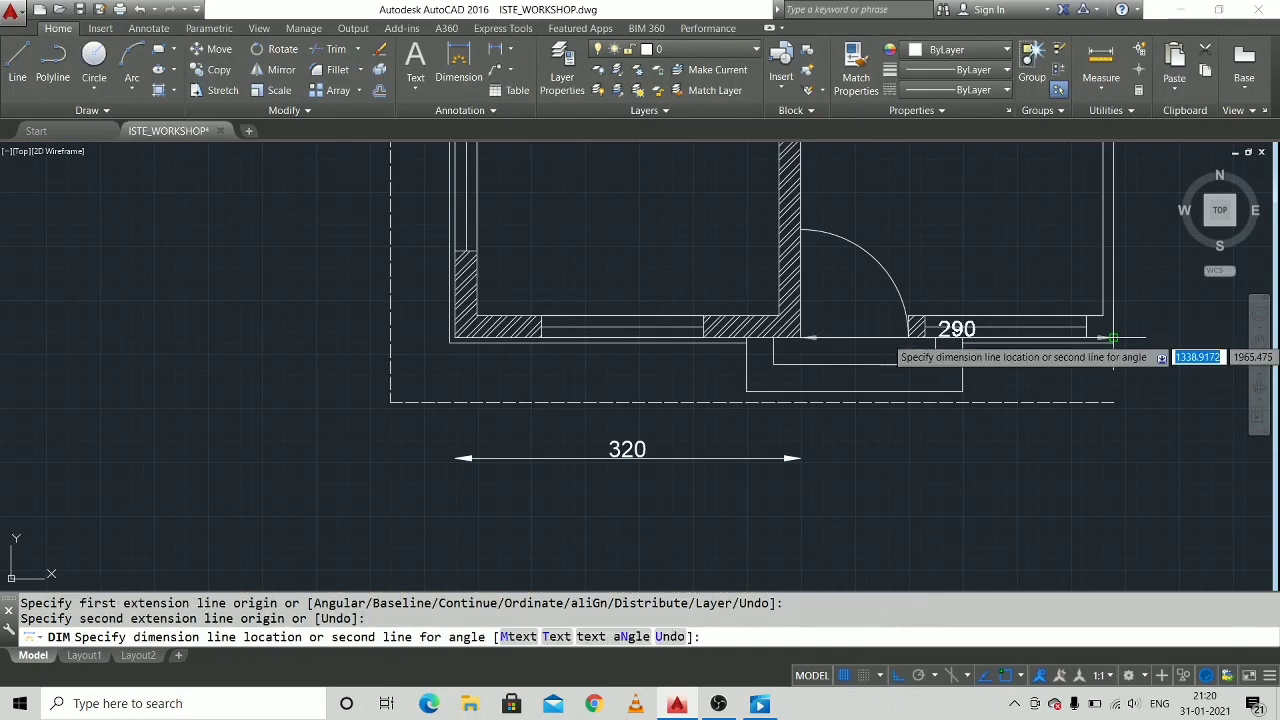
left_click(1107, 458)
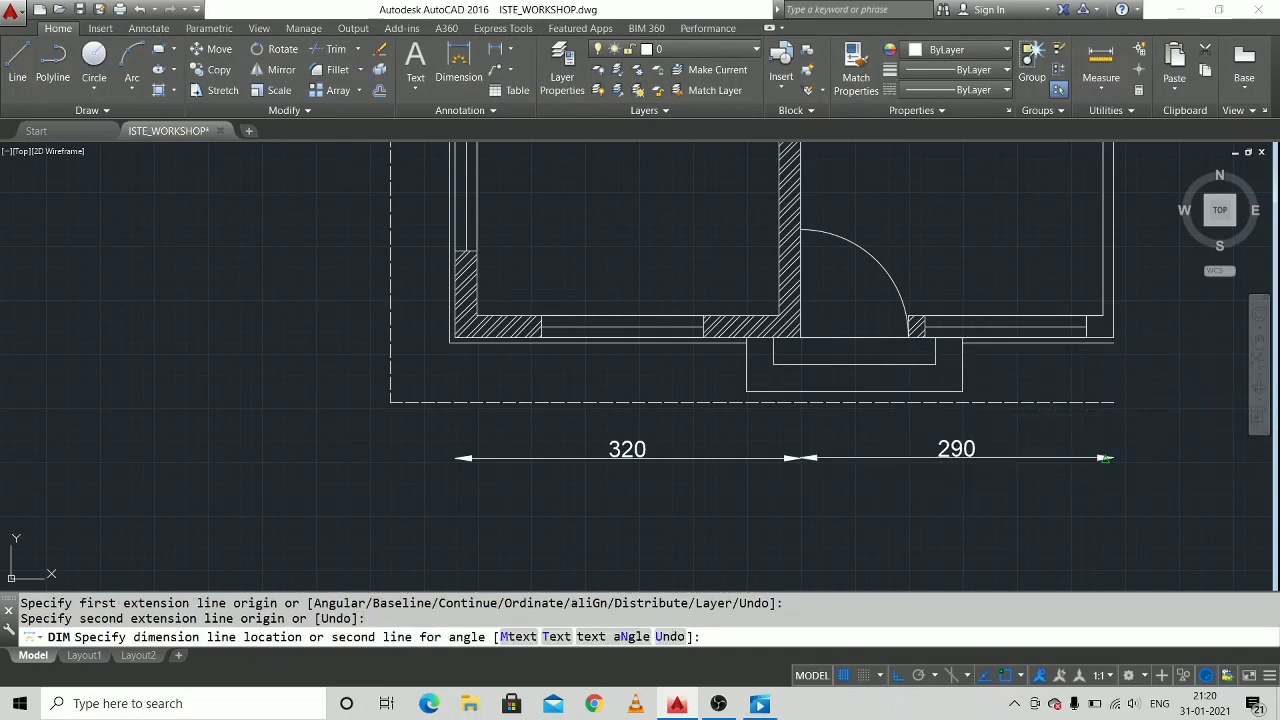
Dimension the outer left wall from its upper corner to the middle of the hatched horizontal interior wall, placing the dimension outside the dashed outline.
scroll(833, 264, "down", 2)
middle_click_drag(853, 256, 768, 405)
middle_click_drag(482, 316, 571, 371)
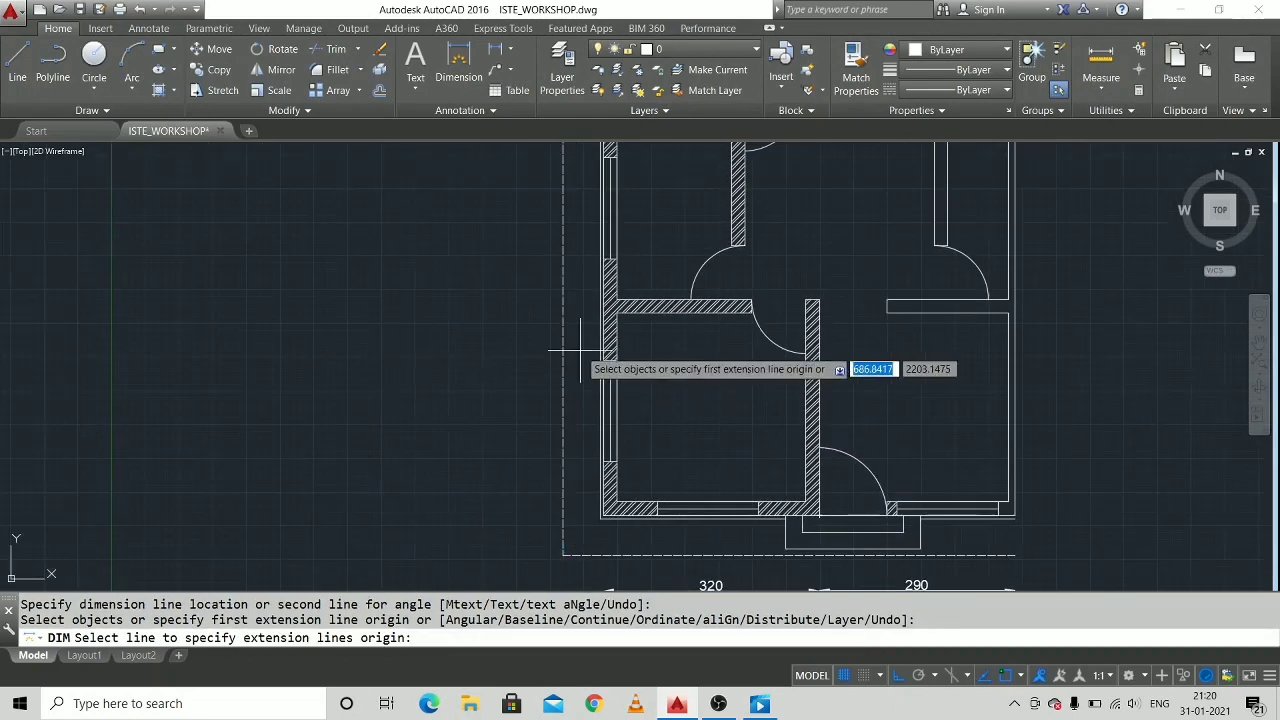
middle_click_drag(614, 190, 622, 302)
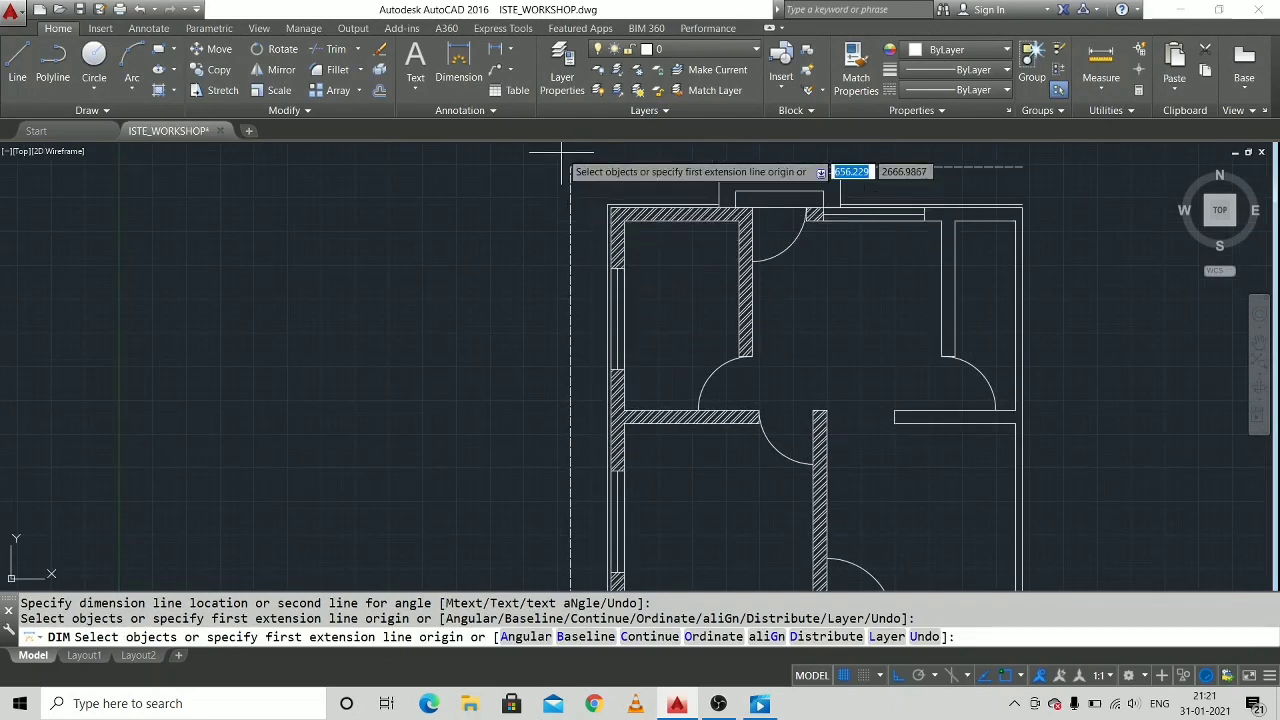
left_click(612, 208)
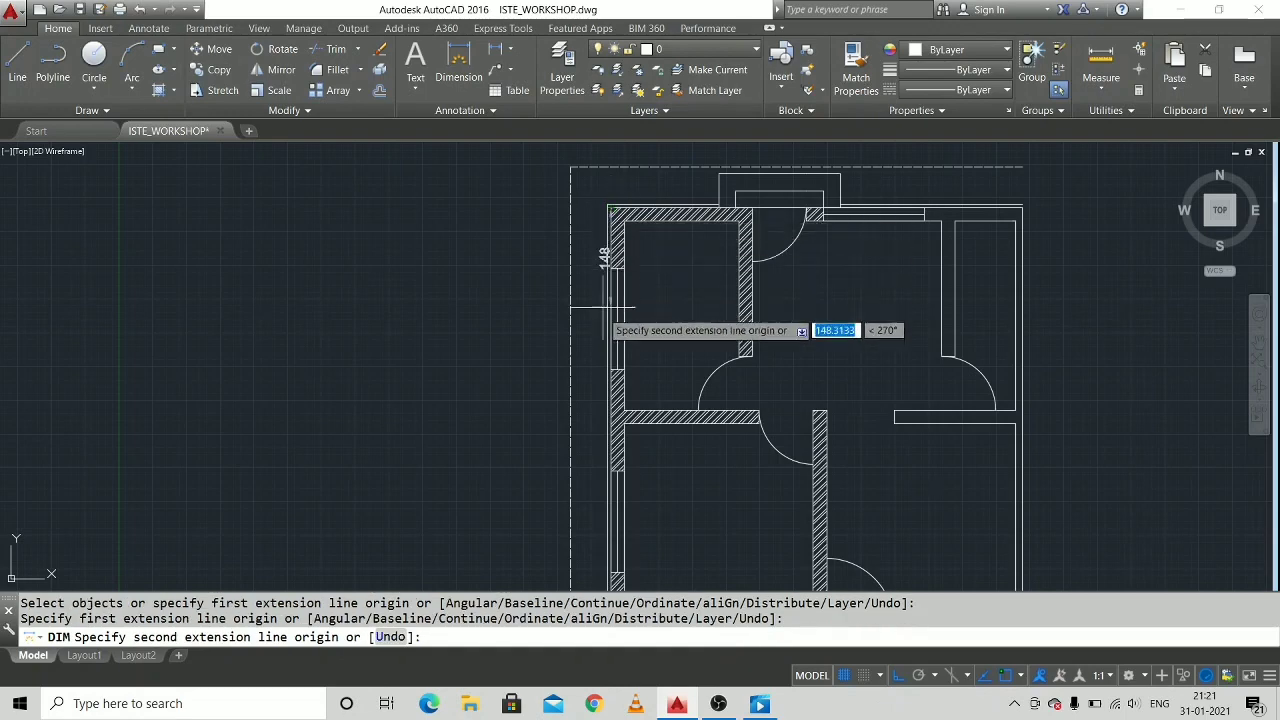
left_click(612, 411)
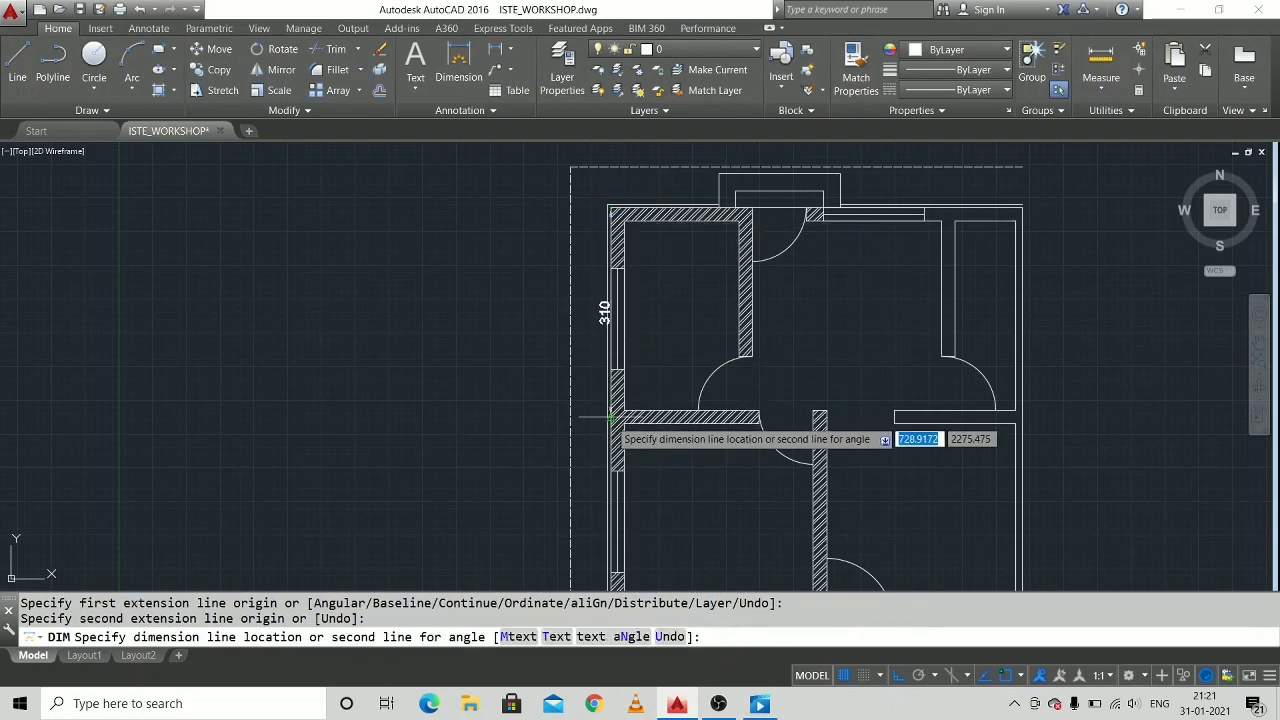
left_click(533, 409)
Dimension the outer left wall from the middle of the horizontal interior wall to the lower corner, in line with the dimension above.
middle_click_drag(630, 450, 636, 227)
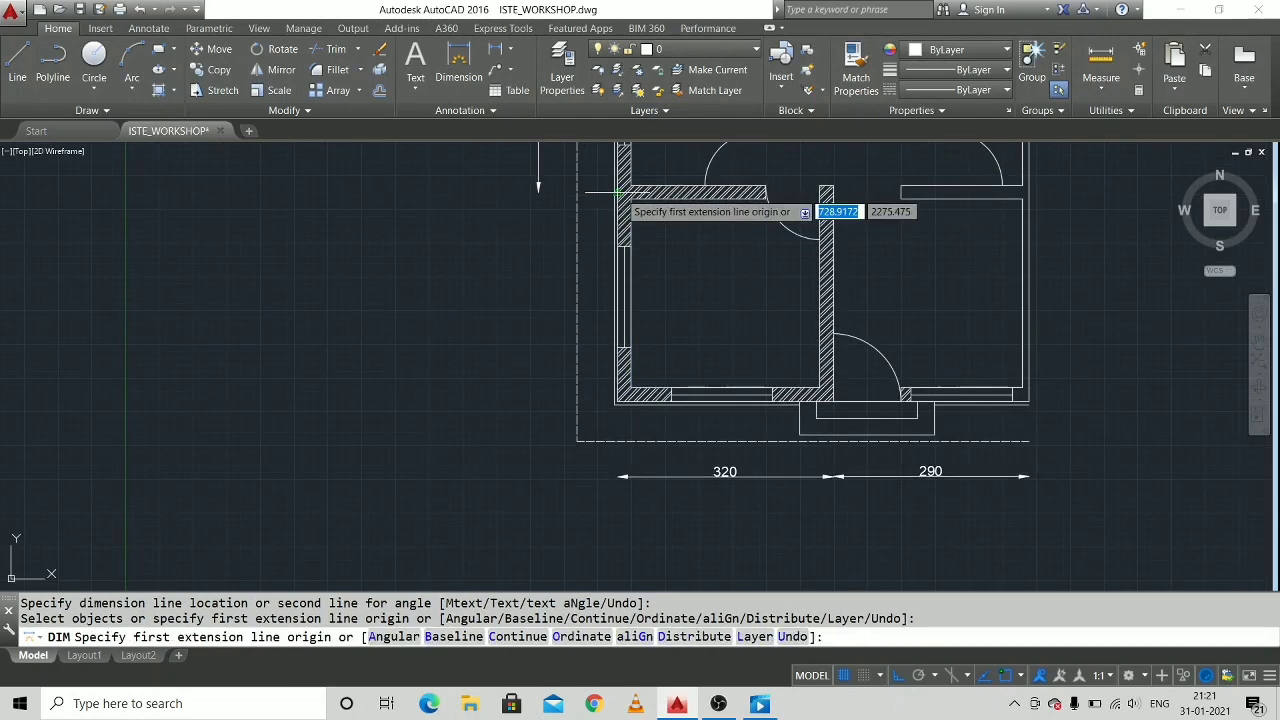
left_click(618, 190)
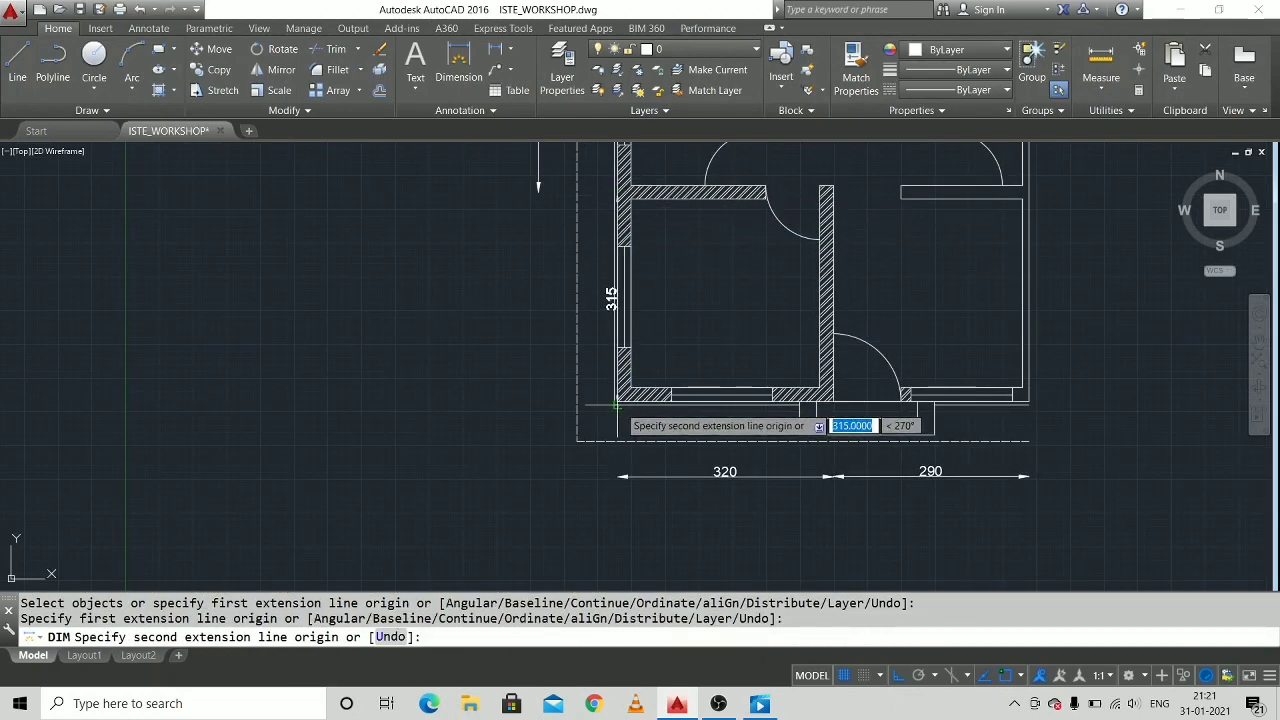
left_click(618, 400)
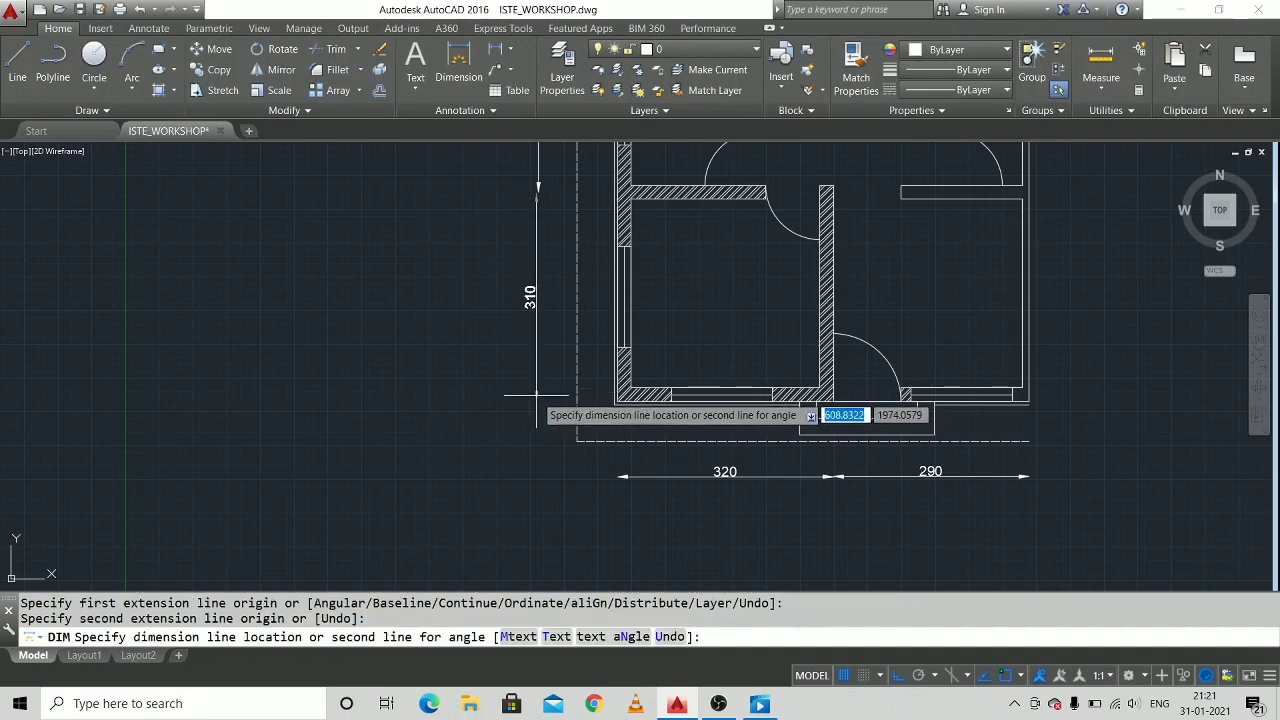
left_click(539, 395)
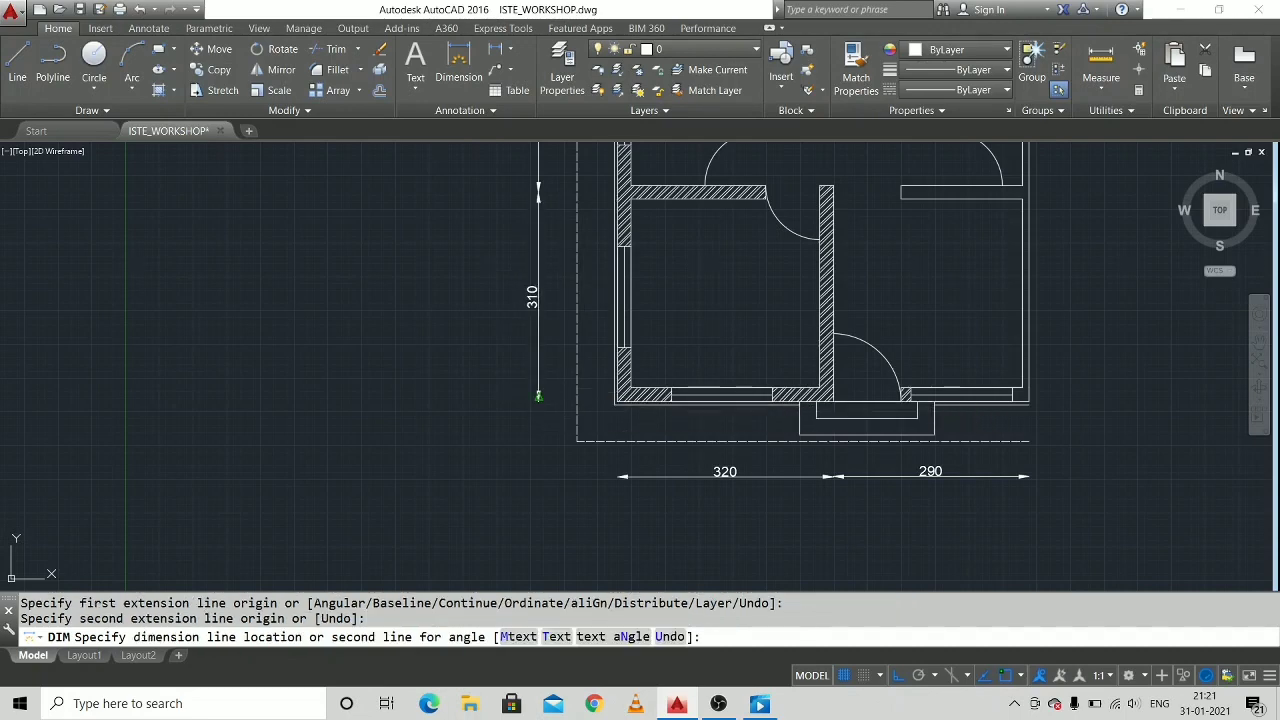
scroll(664, 385, "down", 5)
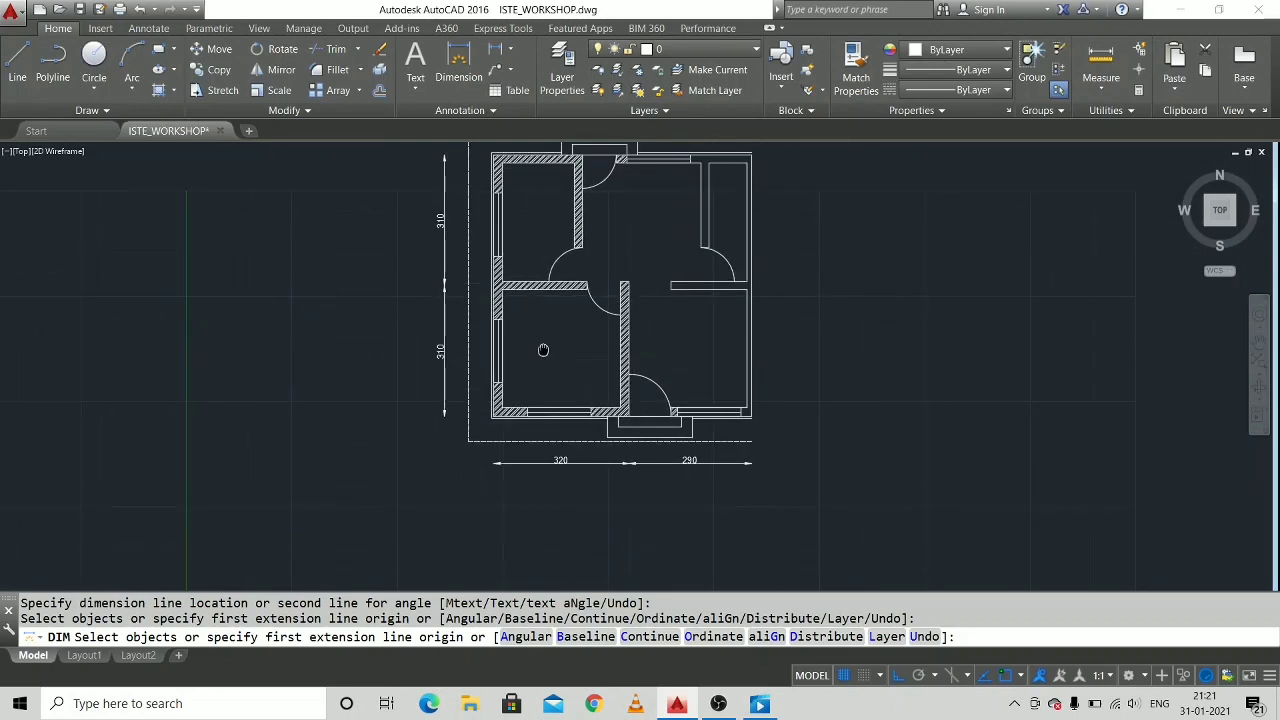
middle_click_drag(540, 354, 520, 406)
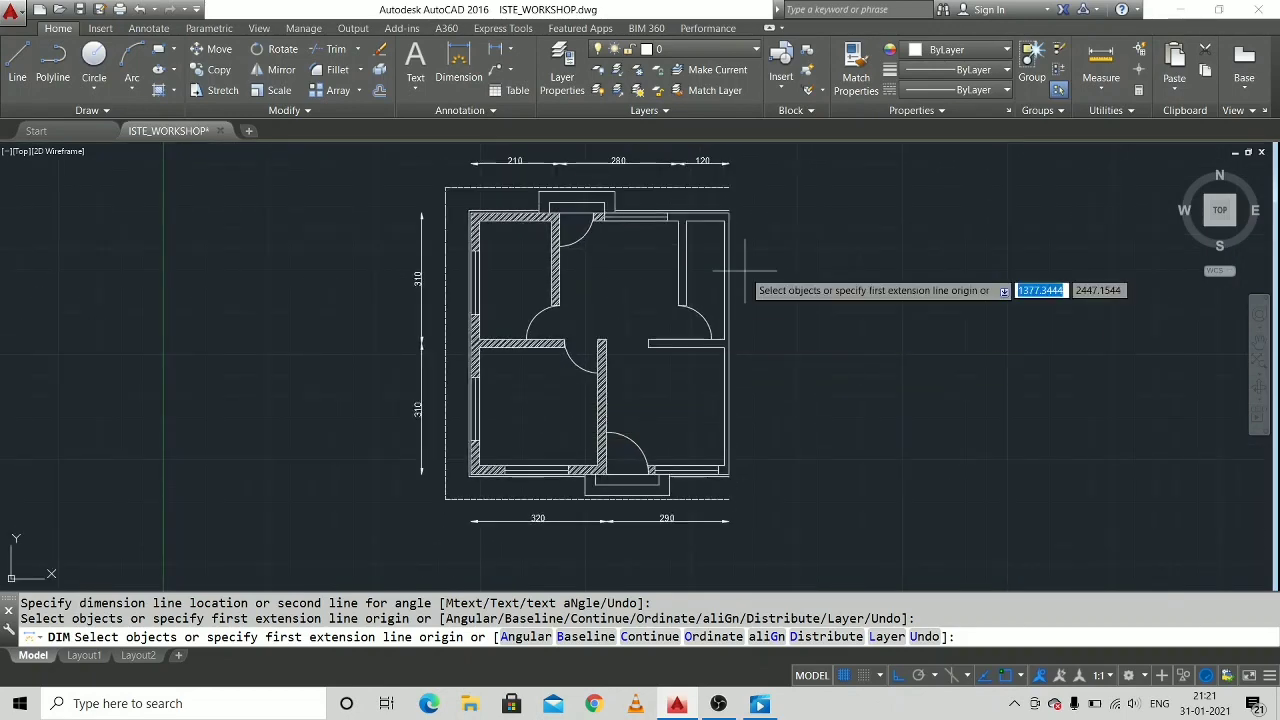
scroll(711, 215, "up", 2)
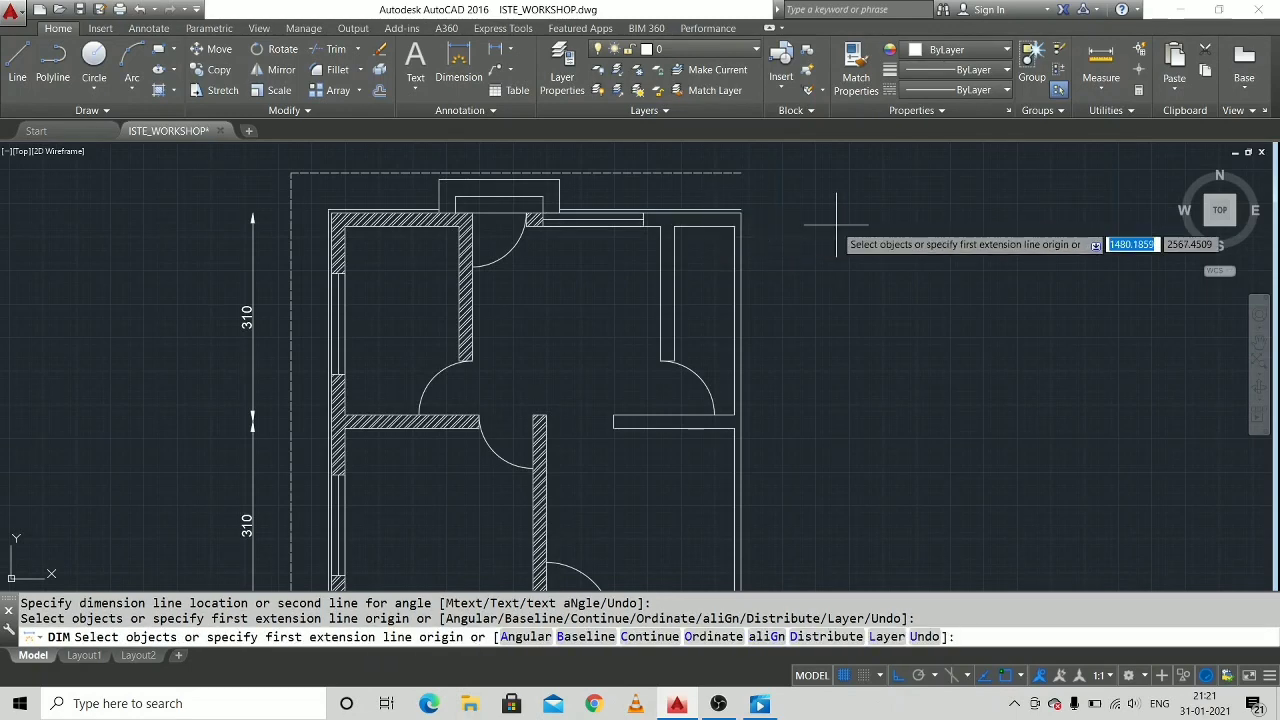
key("Escape")
key("Escape")
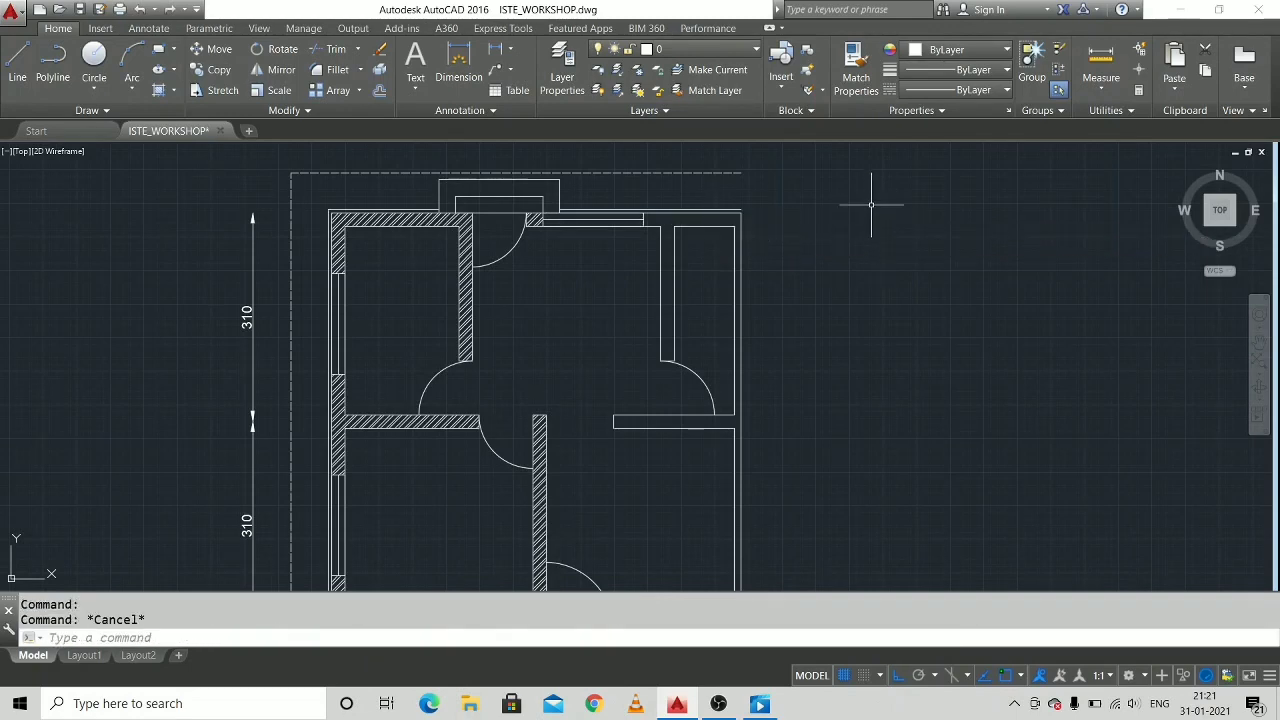
Insert block V at scale 1 and rotation 0 in the upper wall of the narrow right-hand room, just right of the partition.
type("INs")
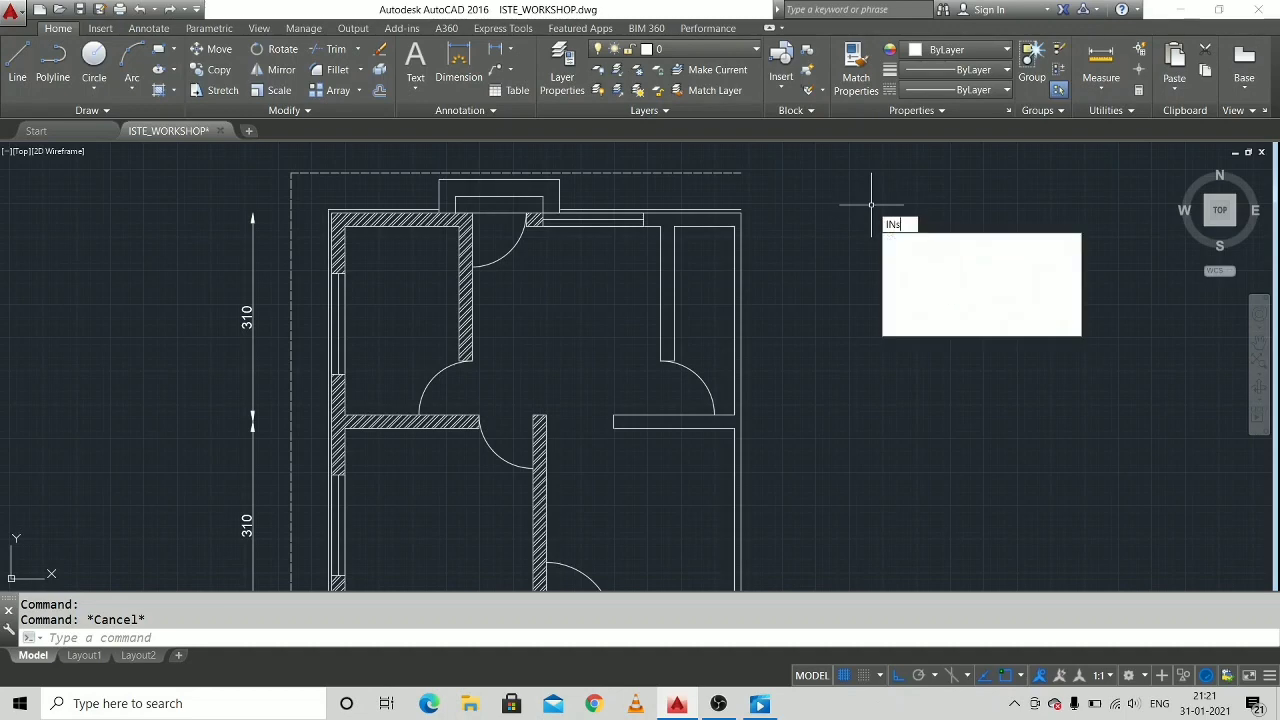
key("Return")
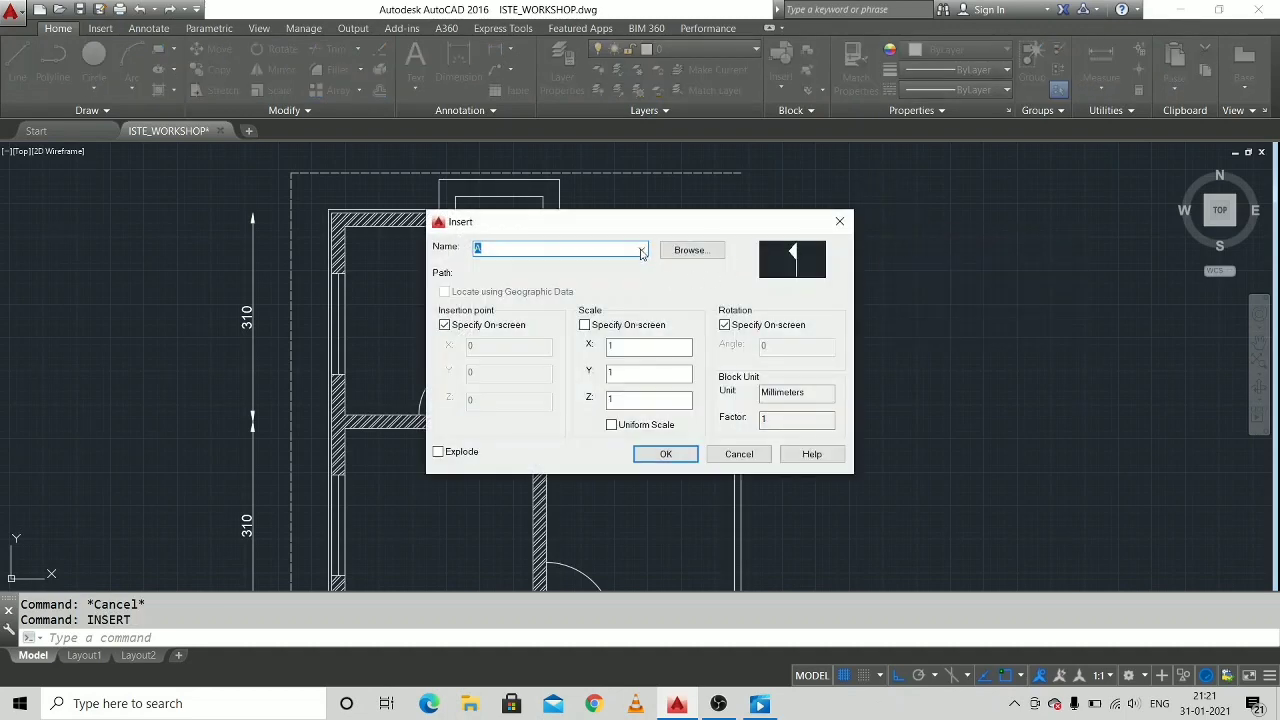
left_click(641, 250)
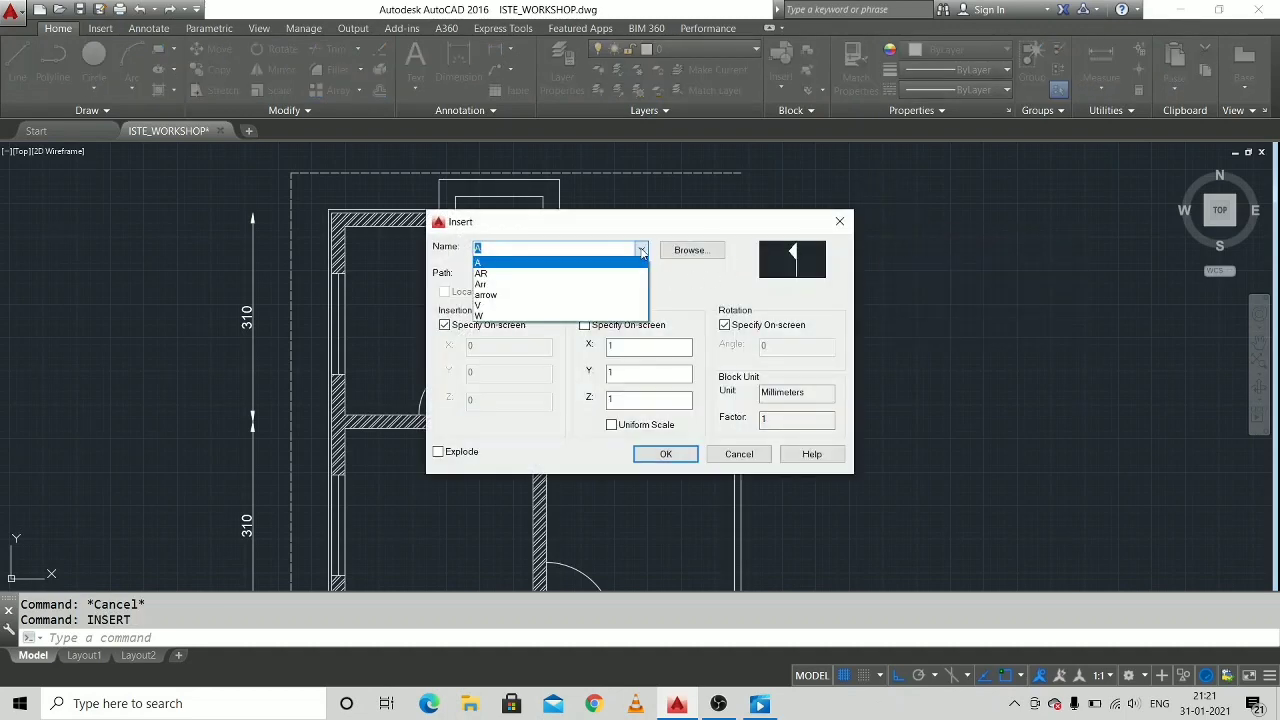
left_click(612, 308)
left_click(665, 453)
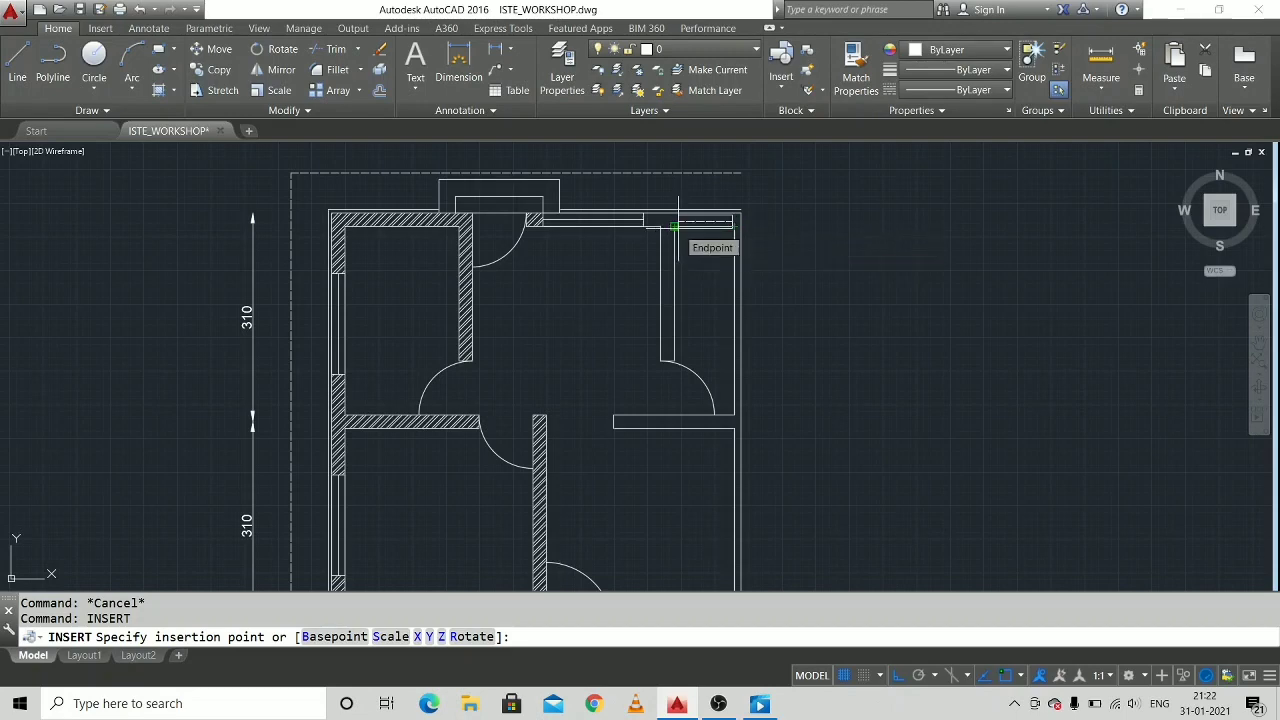
scroll(675, 226, "up", 4)
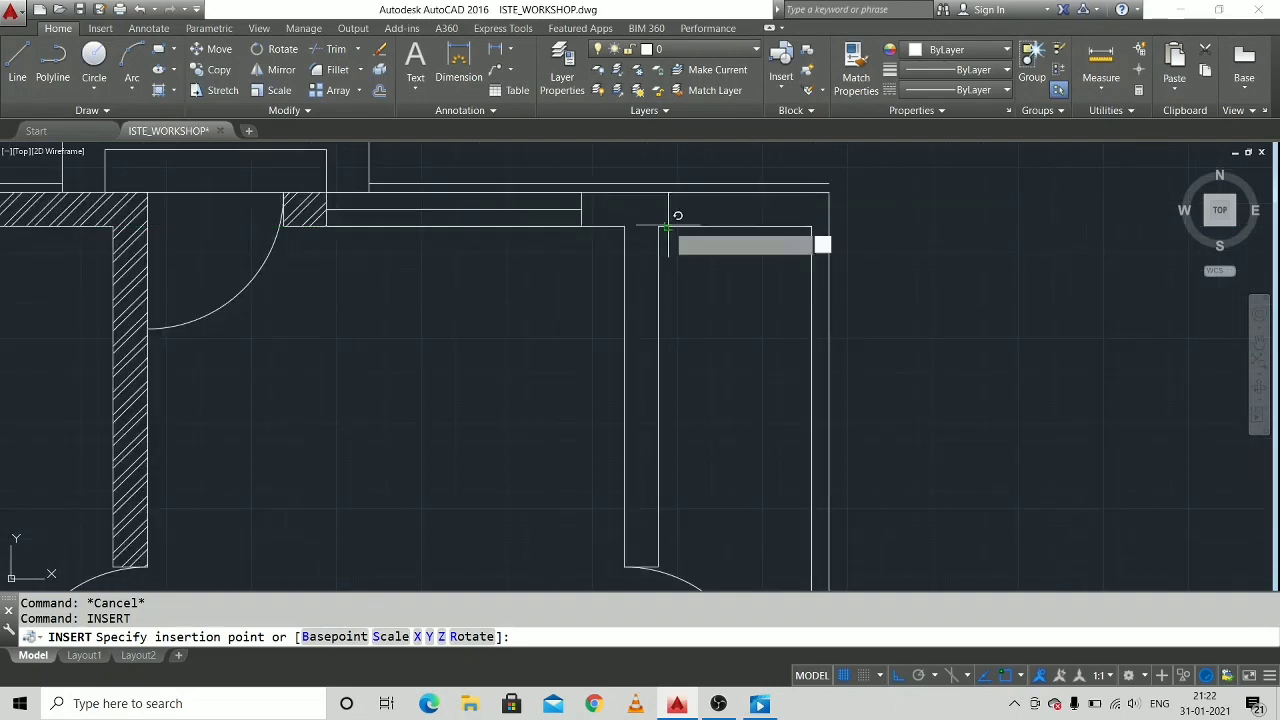
left_click(668, 226)
key("Return")
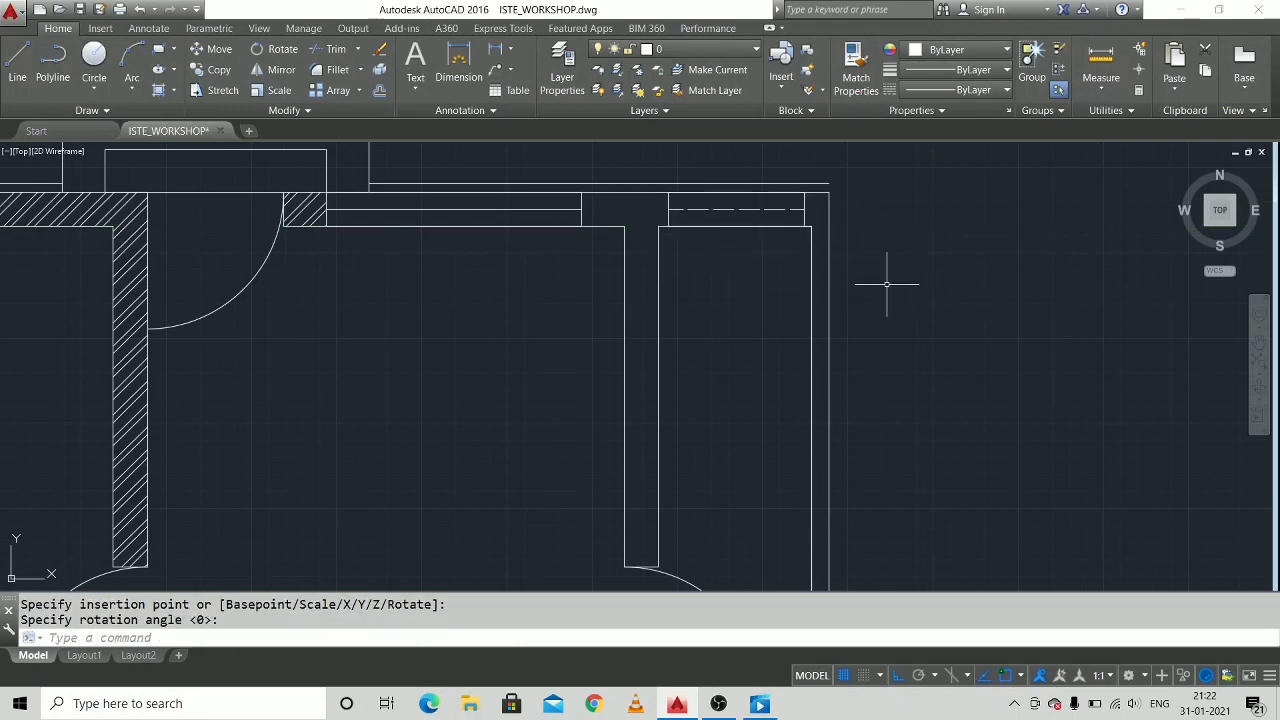
Hatch the right-hand partition and its adjoining piece of upper wall with the ANSI32 pattern.
scroll(888, 280, "down", 2)
middle_click_drag(894, 277, 856, 193)
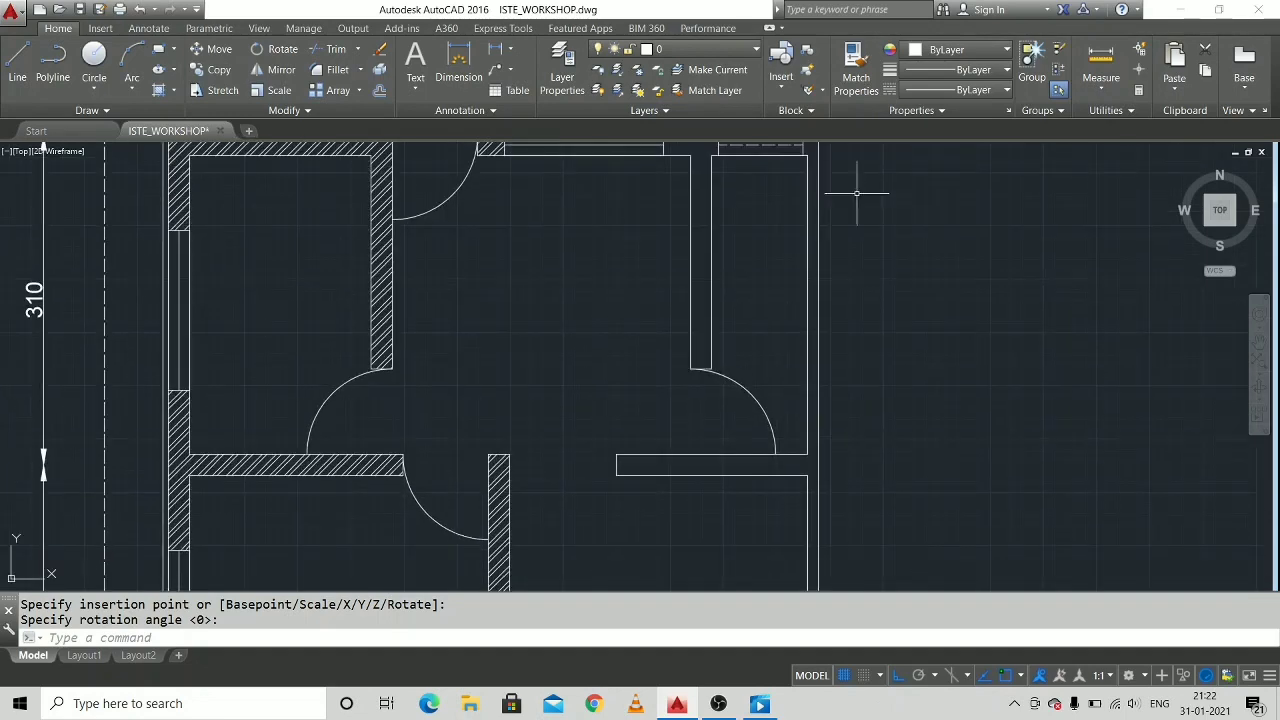
scroll(856, 195, "down", 2)
middle_click_drag(851, 237, 855, 269)
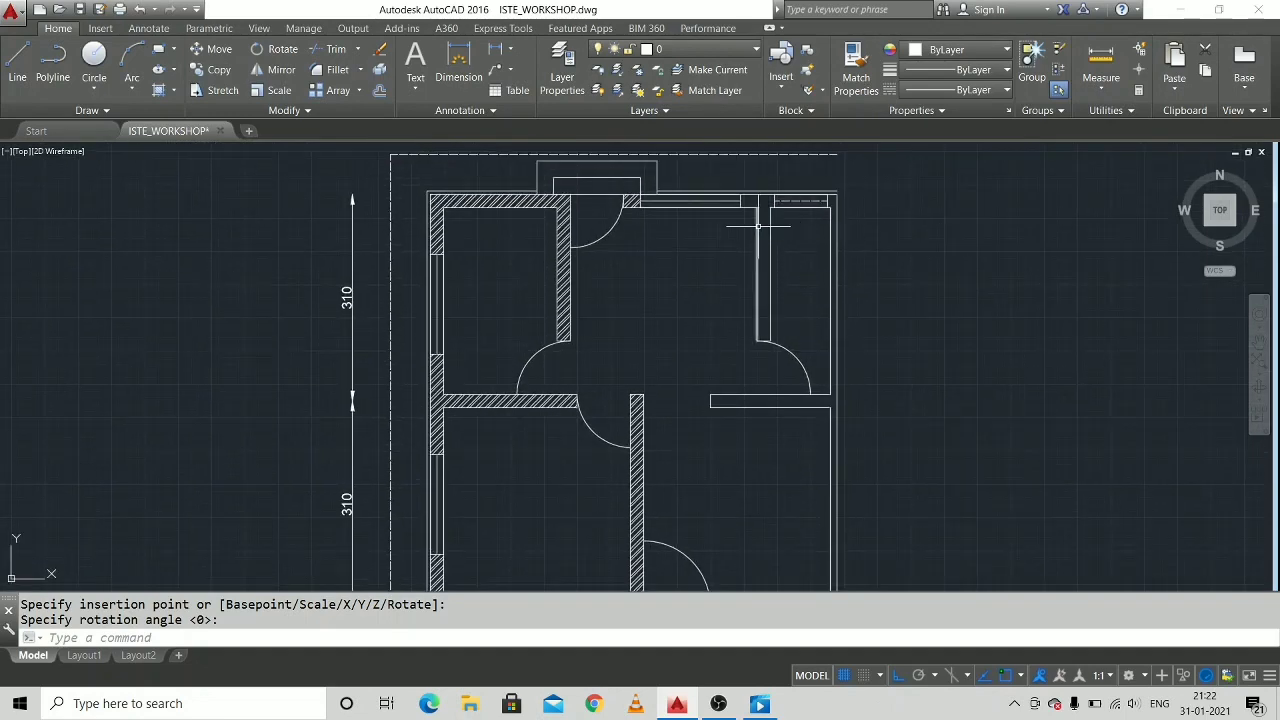
type("h")
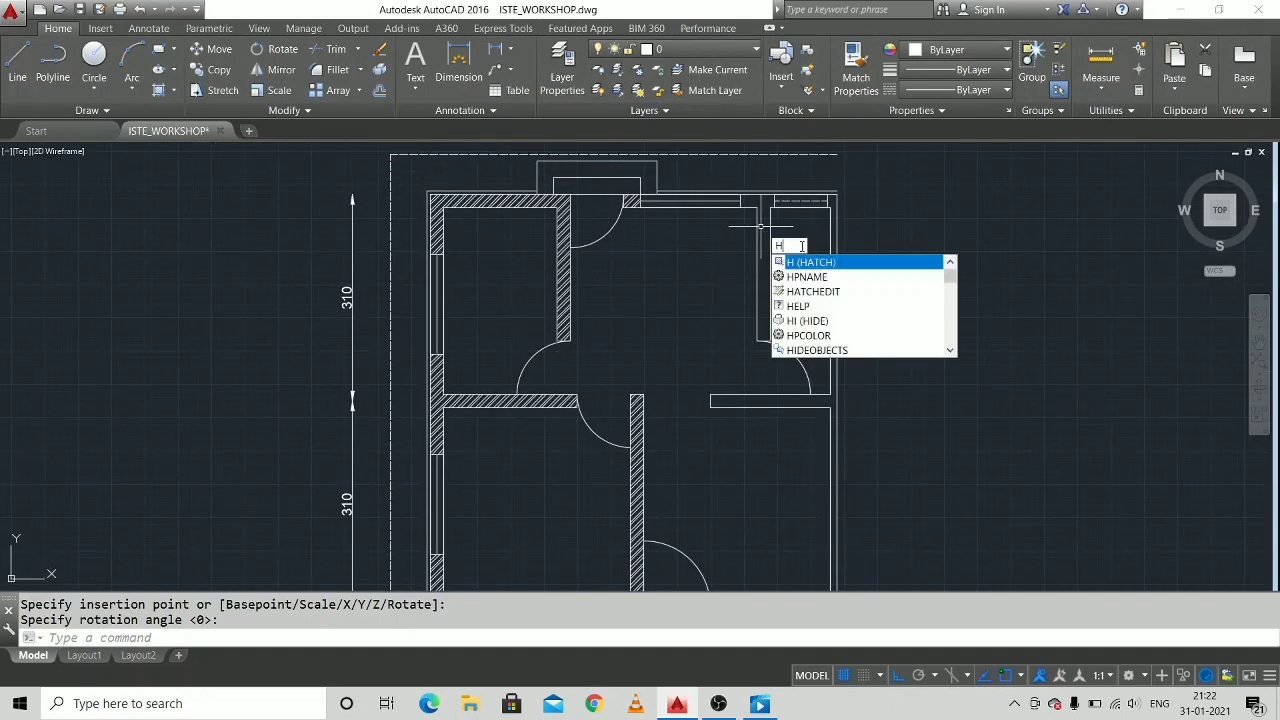
key("Return")
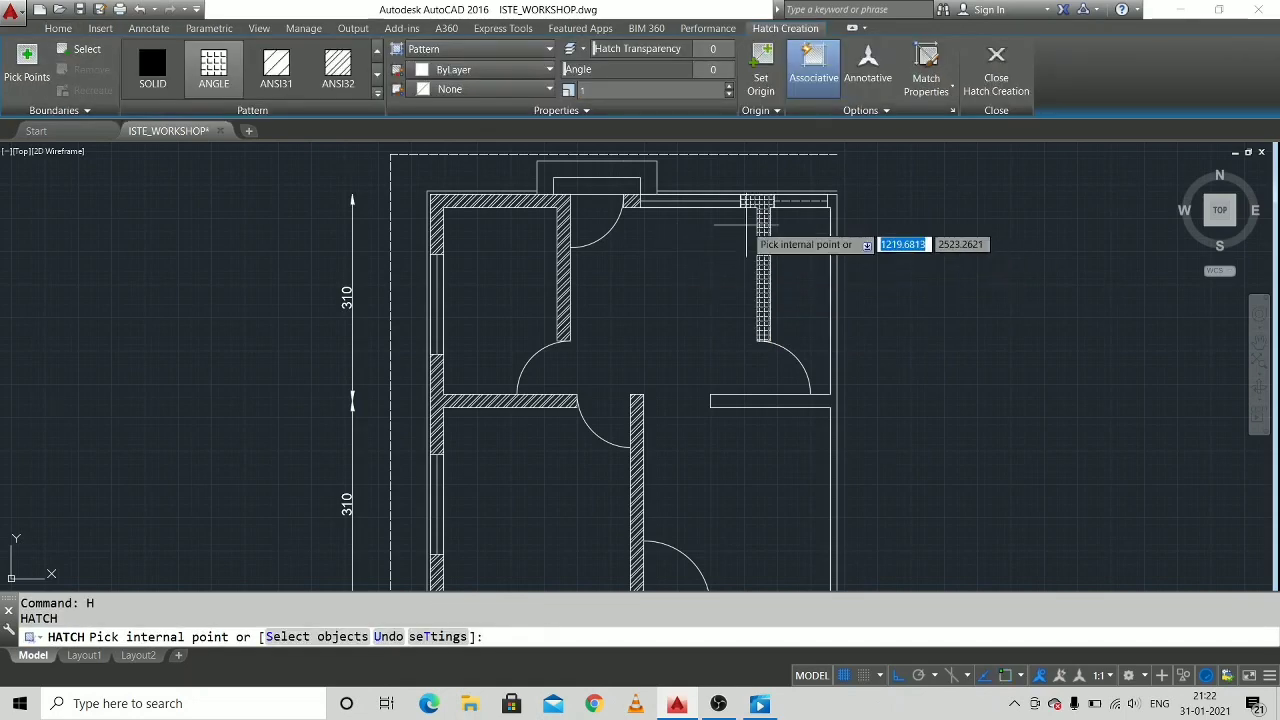
left_click(345, 70)
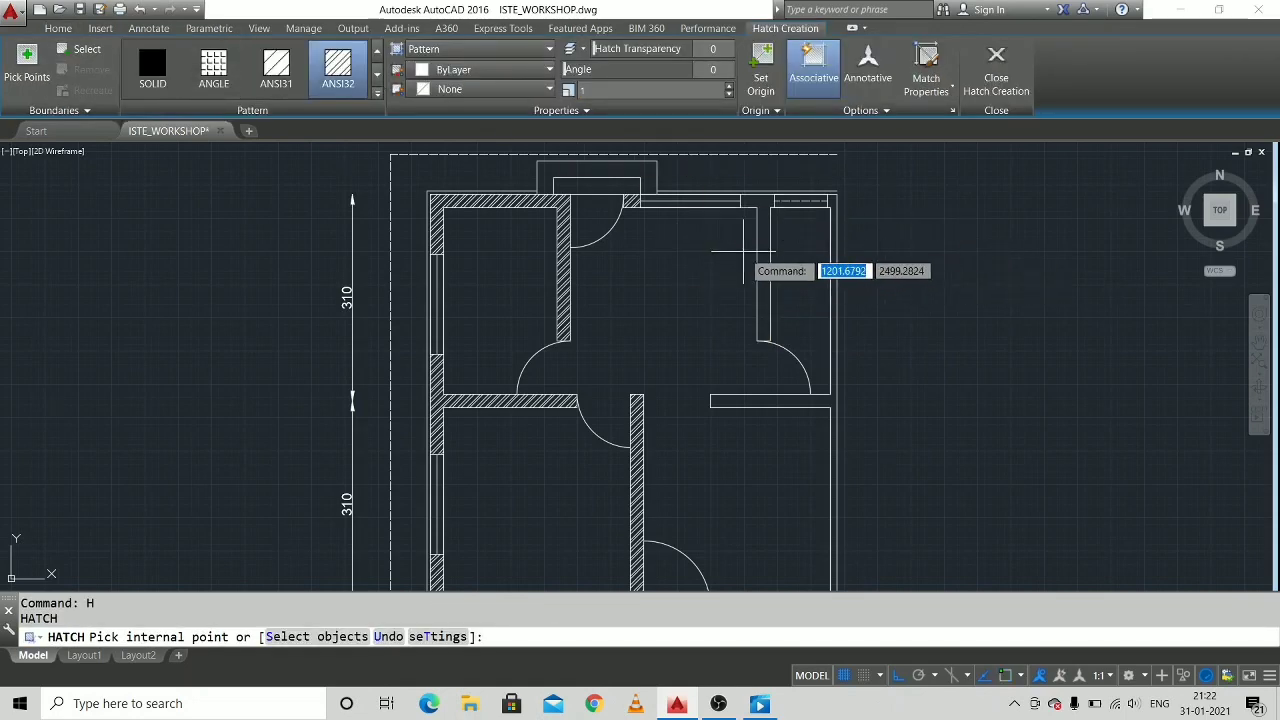
left_click(767, 254)
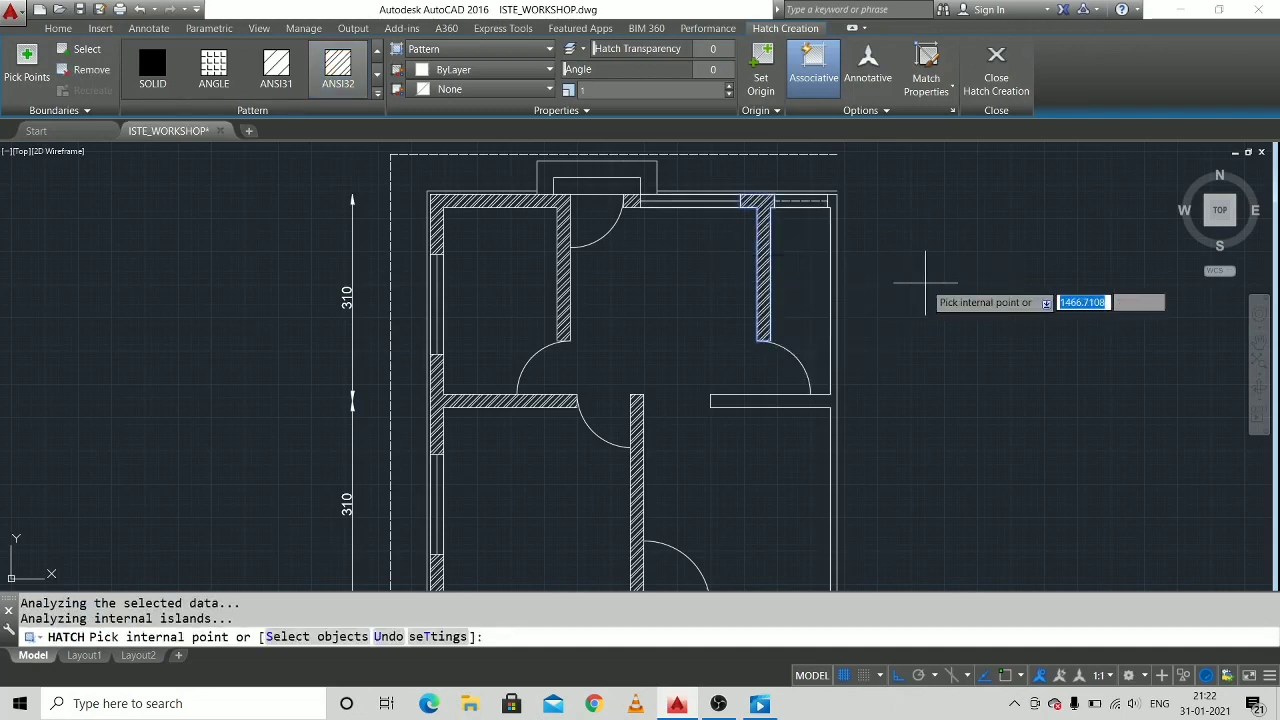
key("Escape")
Place the single-line text "DINING" in the upper middle room with height 15 and rotation 0.
scroll(696, 244, "down", 5)
scroll(704, 245, "up", 5)
middle_click_drag(704, 244, 721, 264)
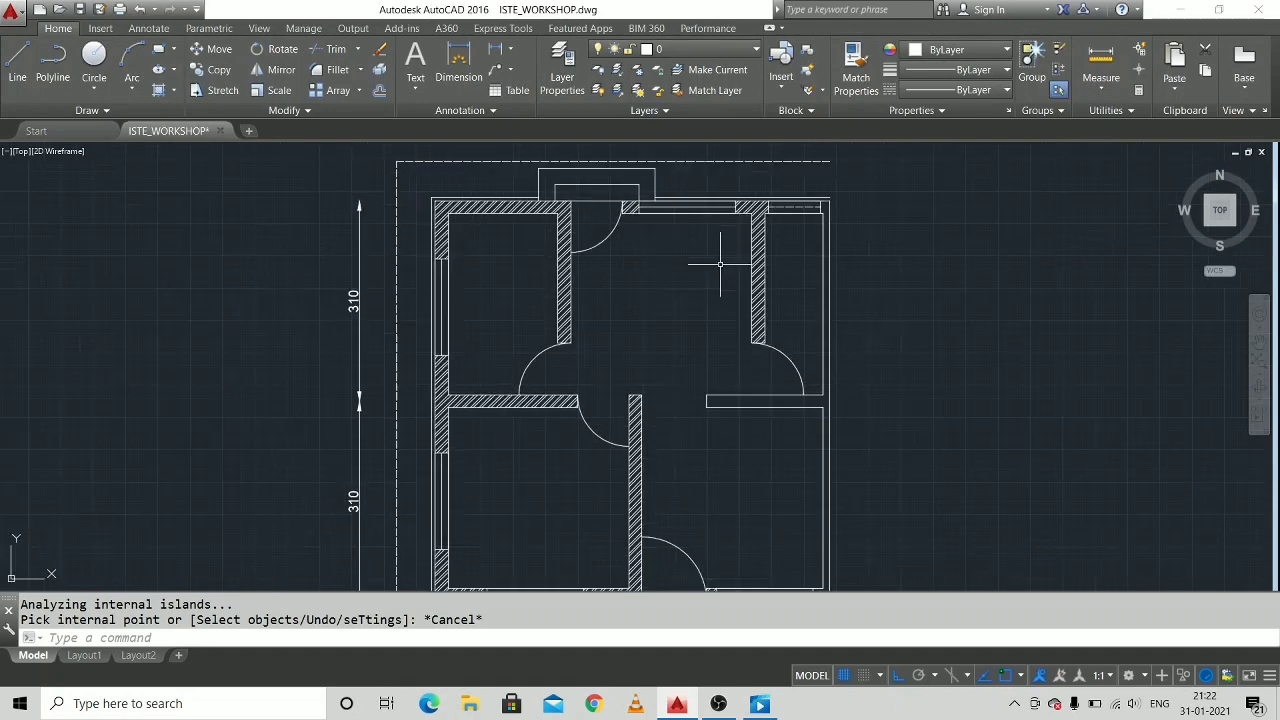
scroll(720, 263, "down", 2)
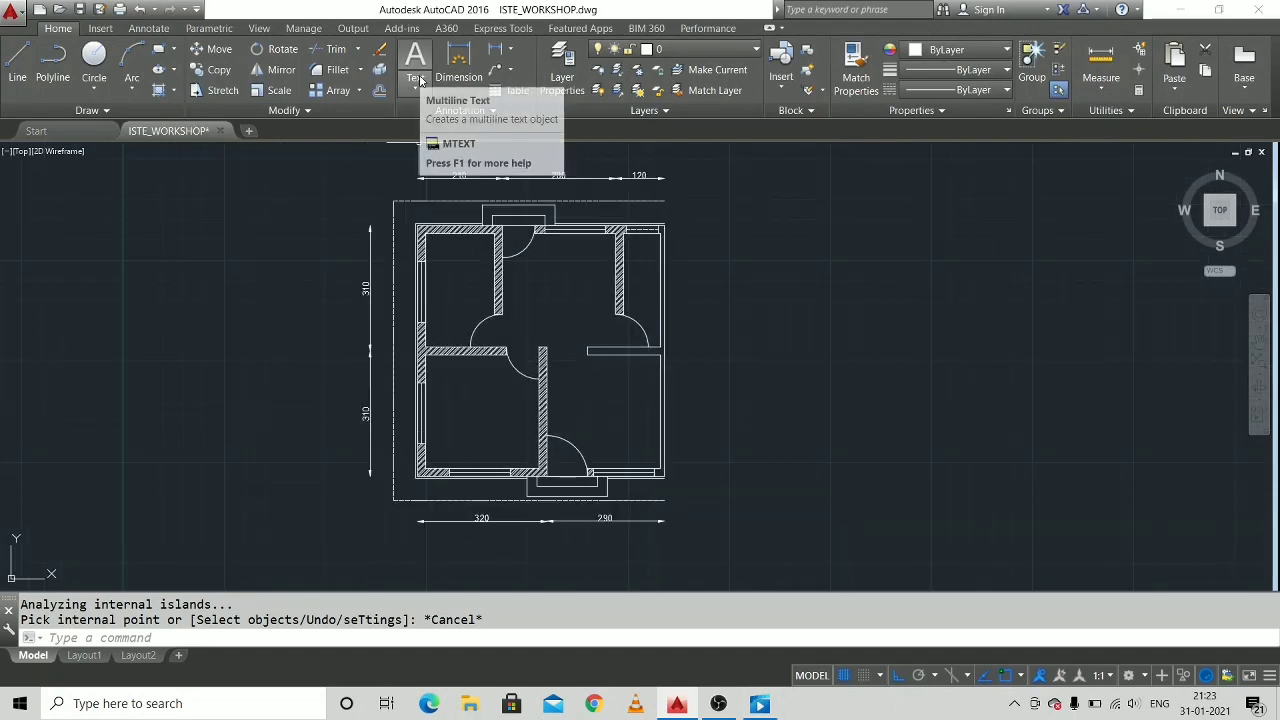
left_click(416, 84)
left_click(478, 150)
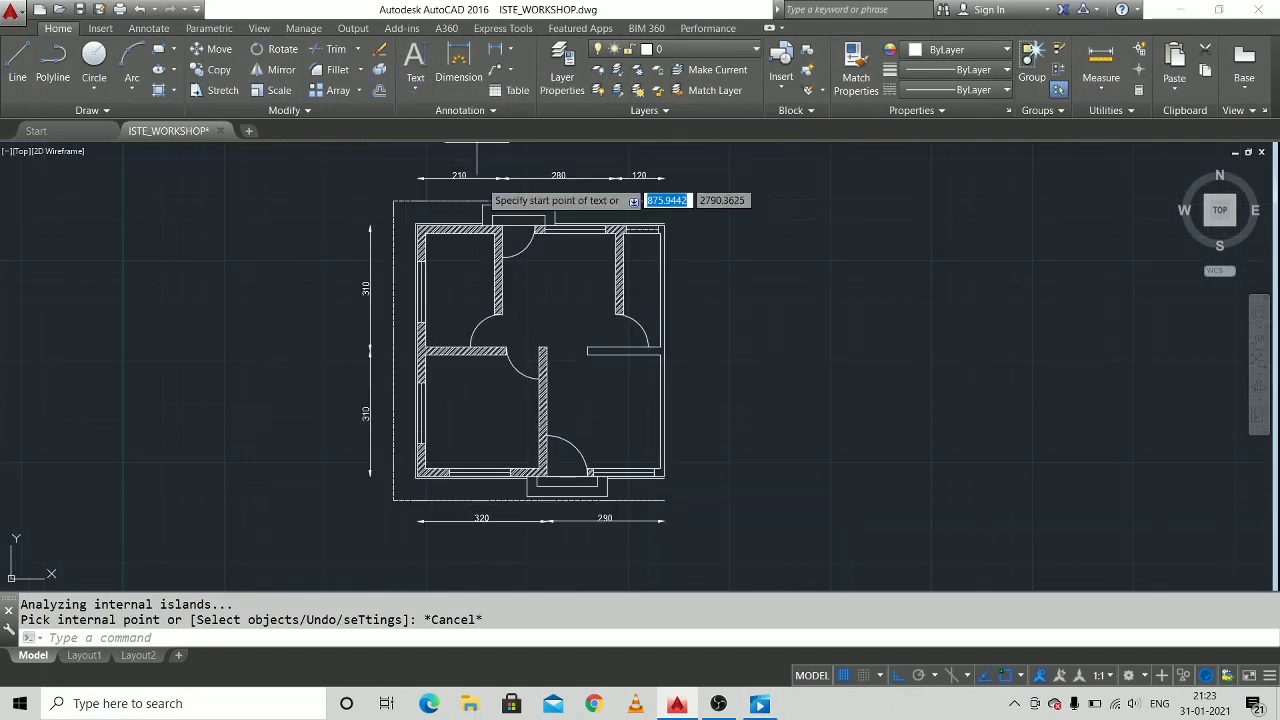
left_click(539, 268)
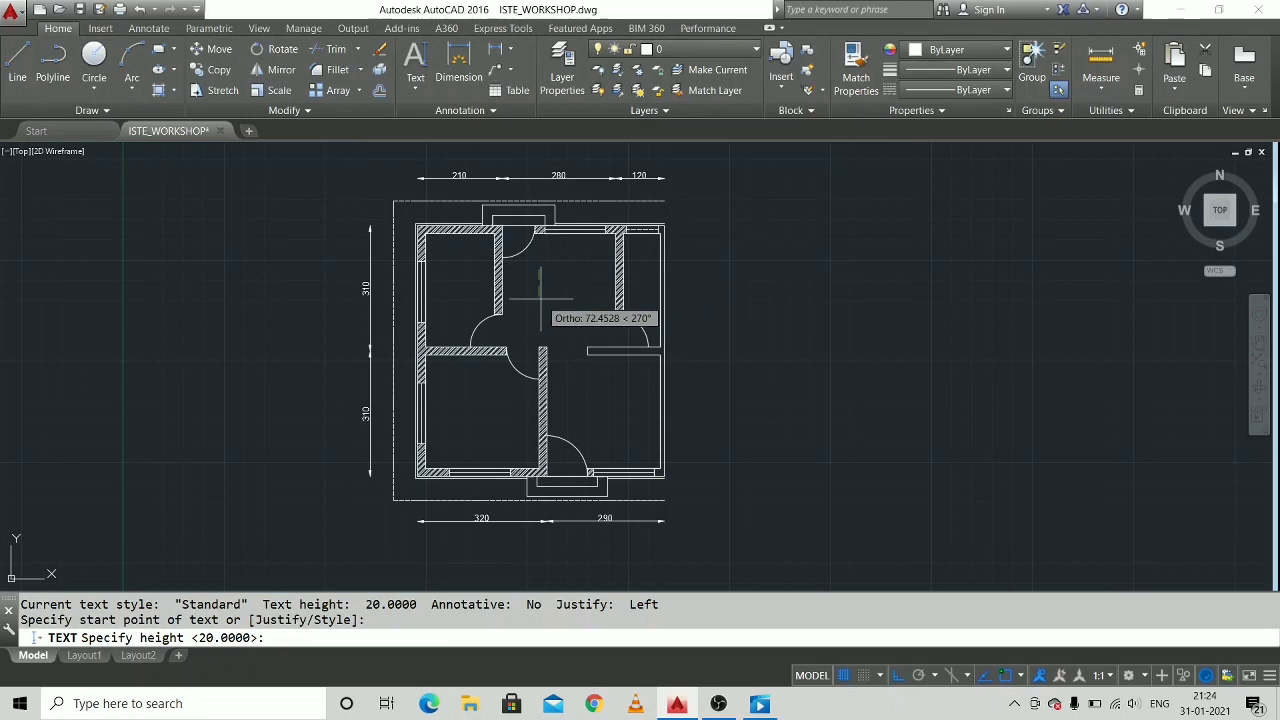
type("2")
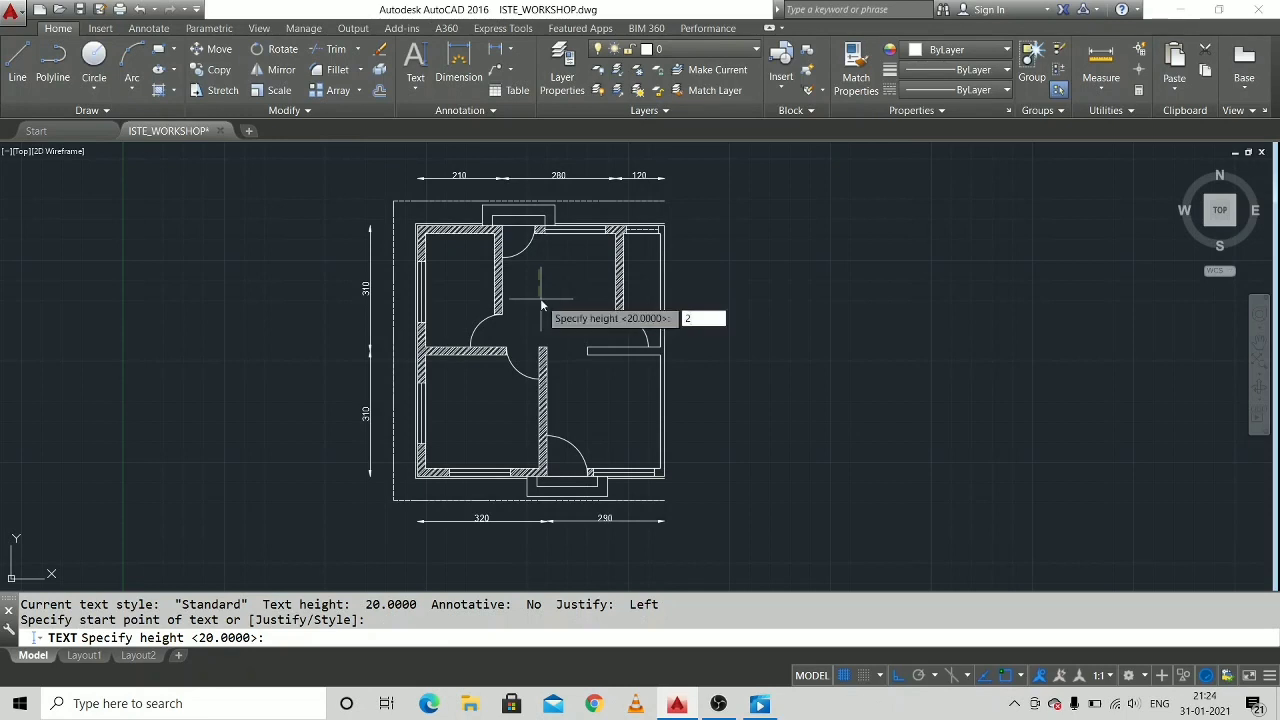
key("BackSpace")
type("15")
key("Return")
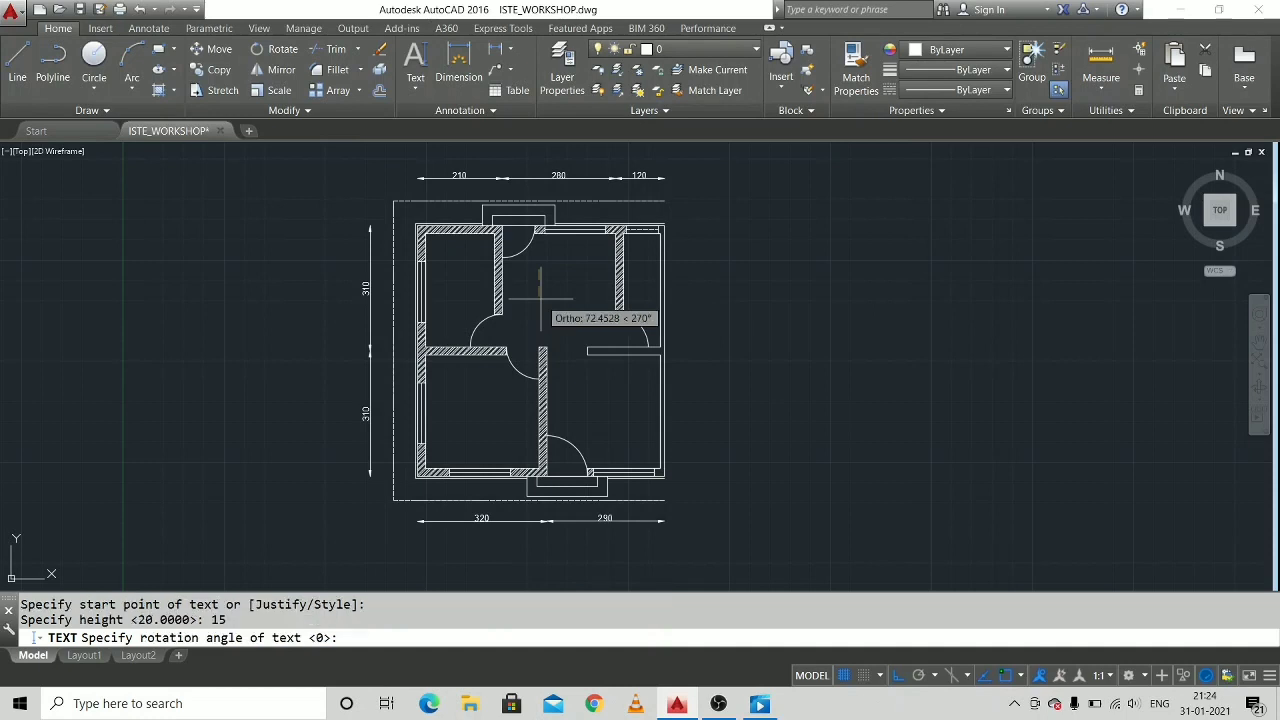
key("Return")
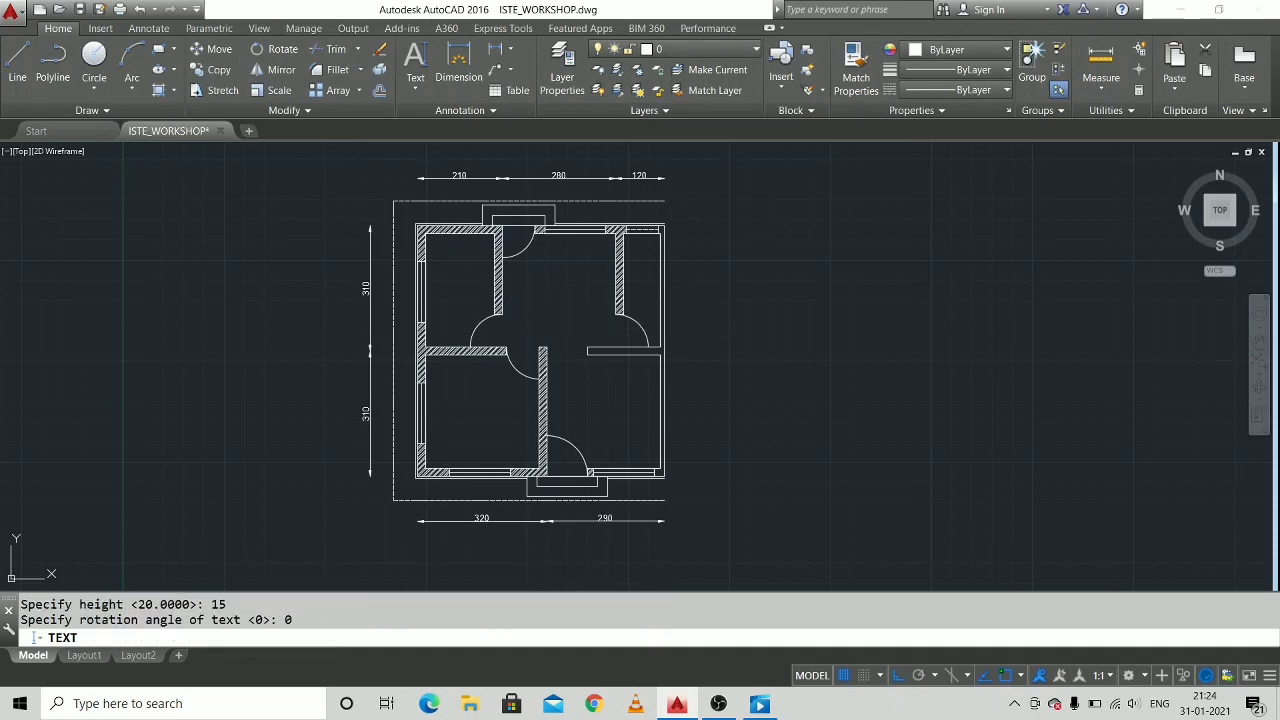
scroll(525, 296, "up", 4)
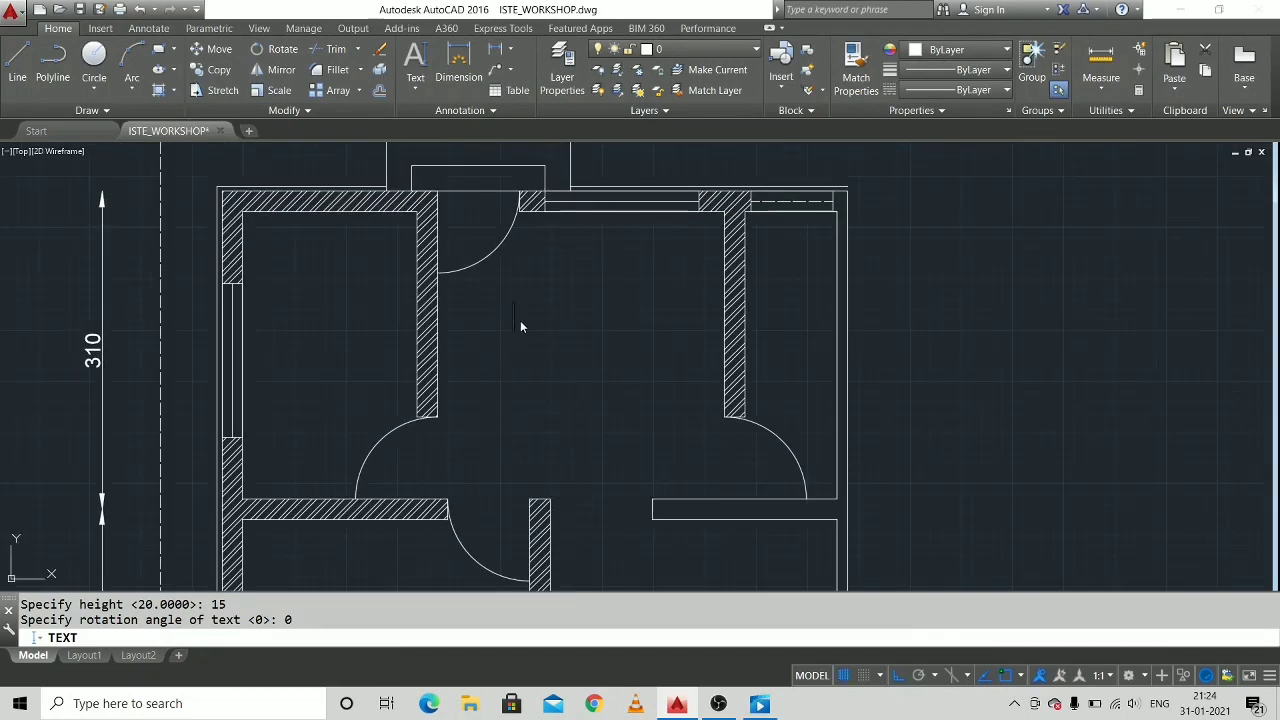
type("DINING")
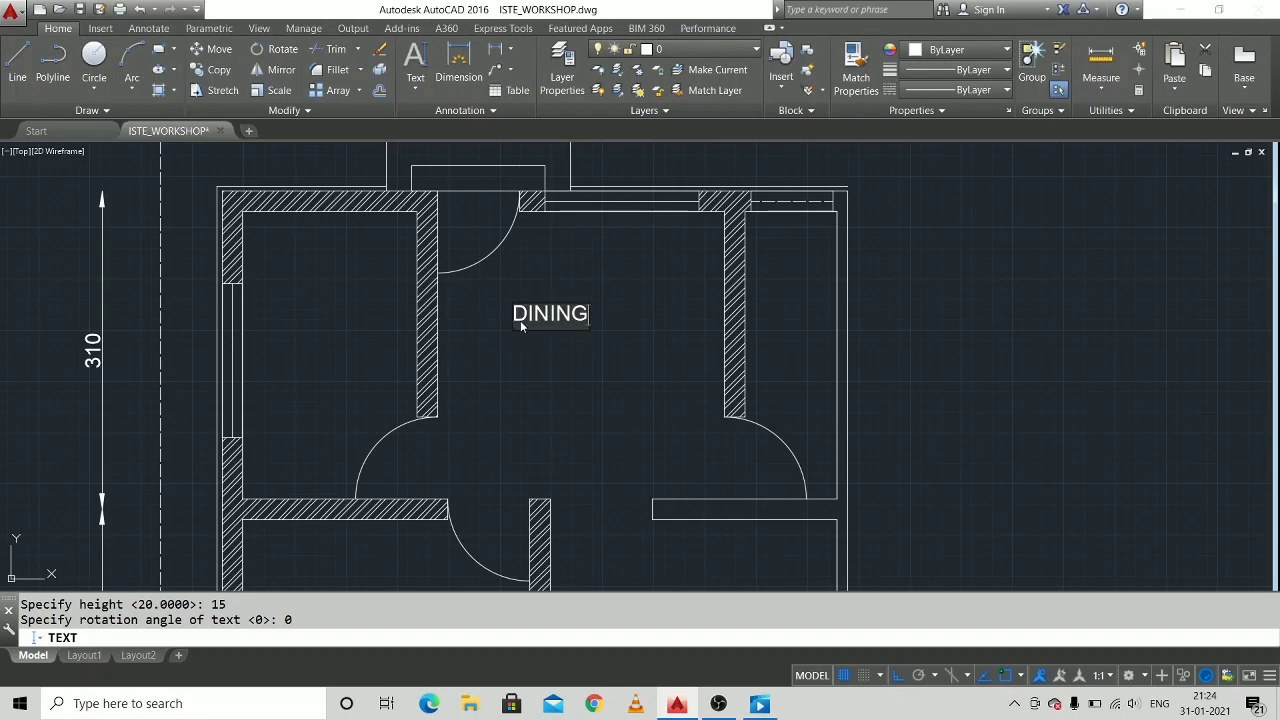
Add "280 X 280" as a second line below "DINING" and indent the first line to centre it.
key("Return")
type("280 X 280")
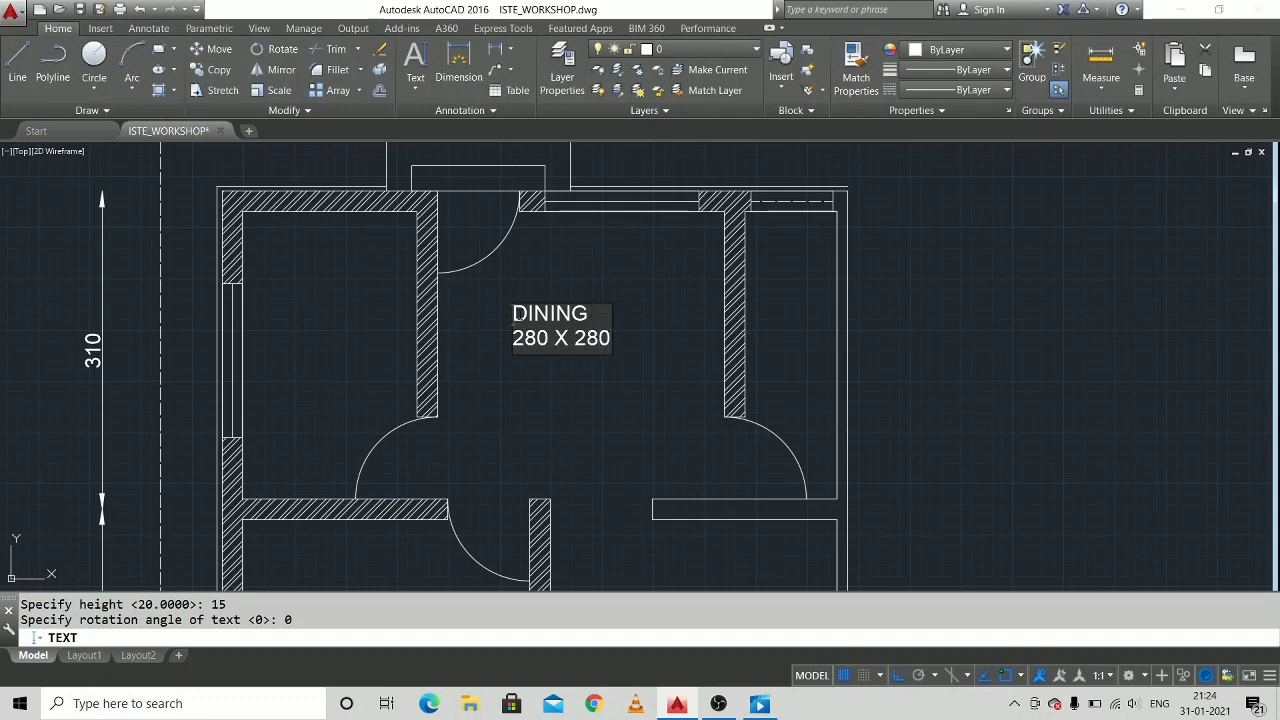
key("ctrl+Home")
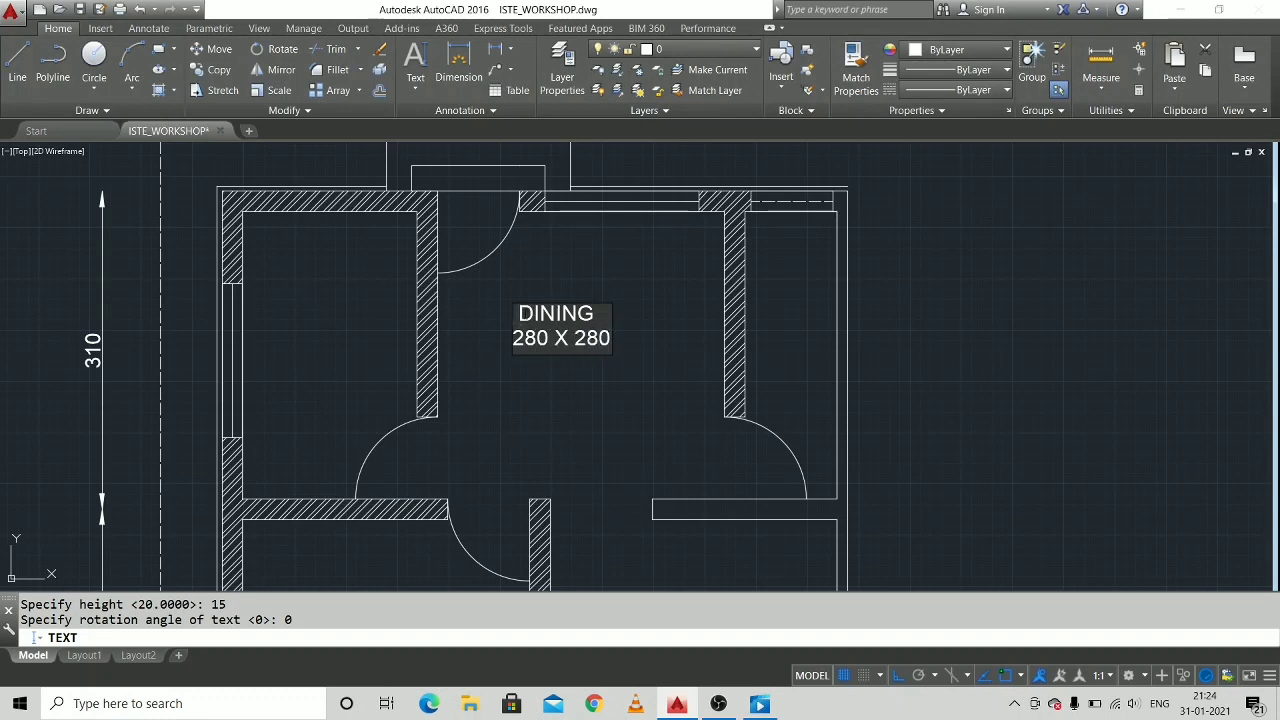
Label the narrow right-hand room "TOILET", with its size "90 X 280" as a separate text below.
left_click(774, 322)
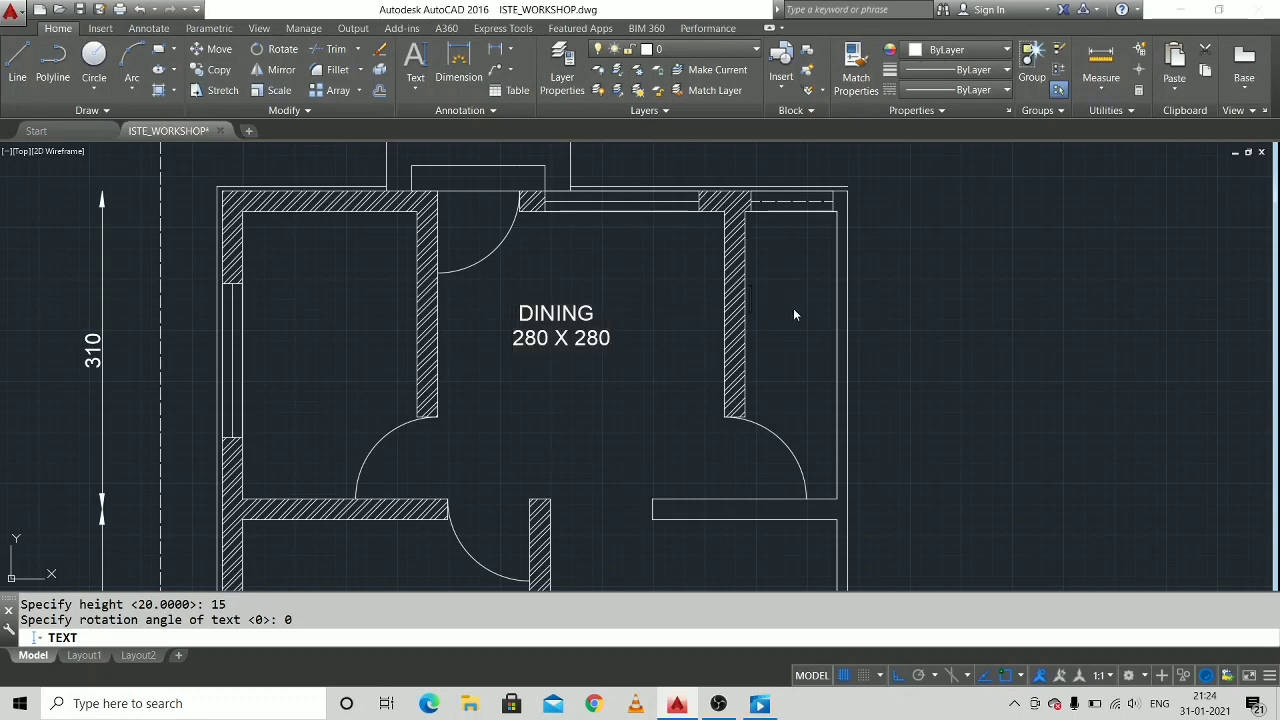
type("TOILET")
left_click(745, 327)
type("90 X 280")
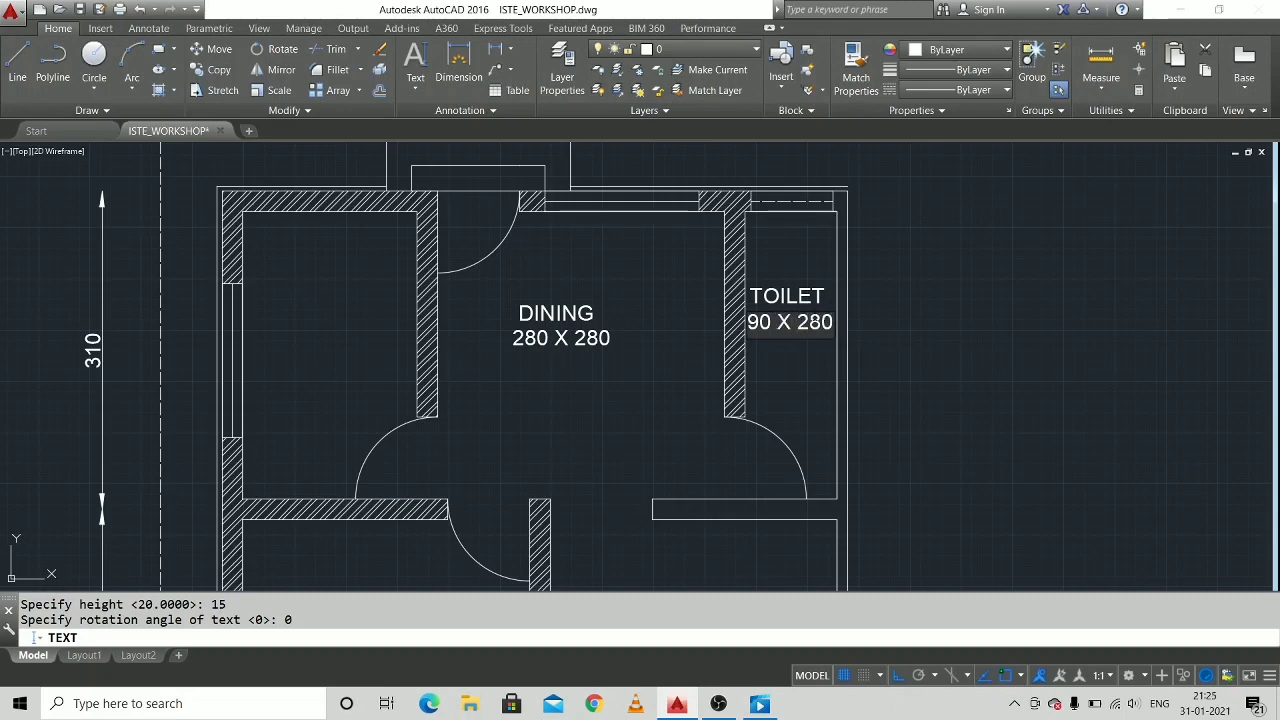
Label the upper-left room "KITCHEN" with "170 X 280" on a second line below the name.
middle_click_drag(808, 374, 864, 348)
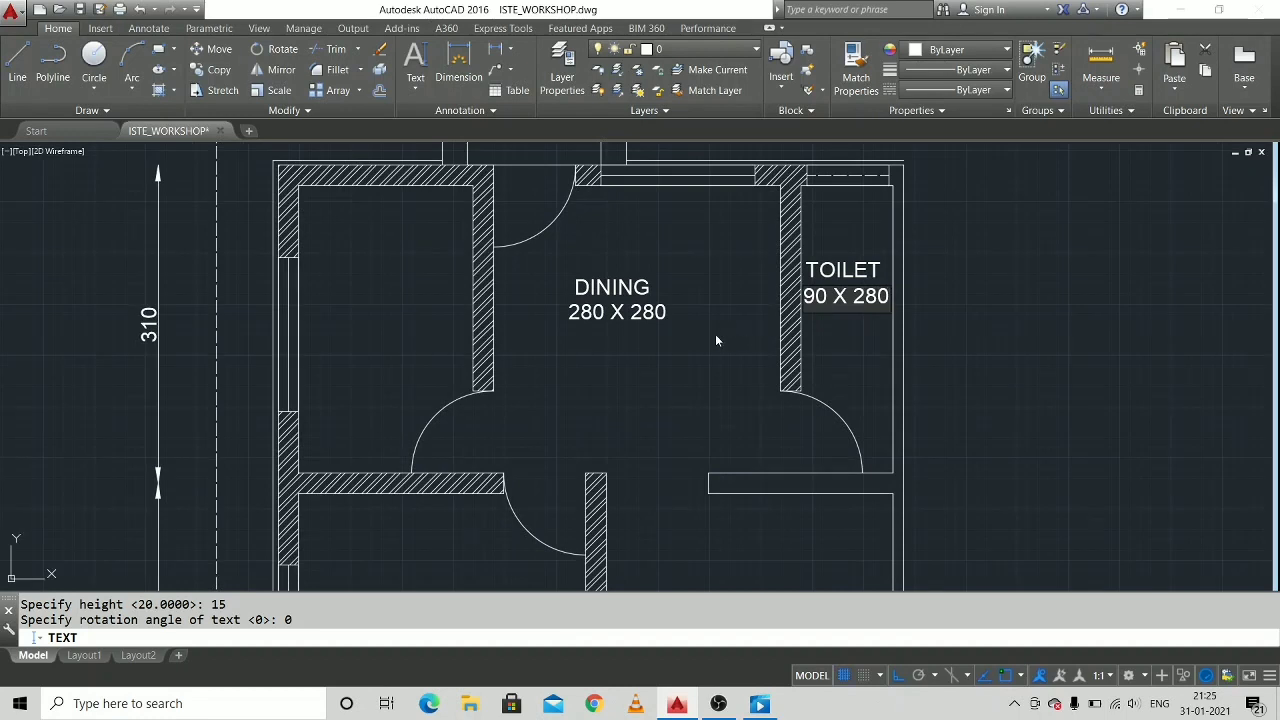
left_click(353, 282)
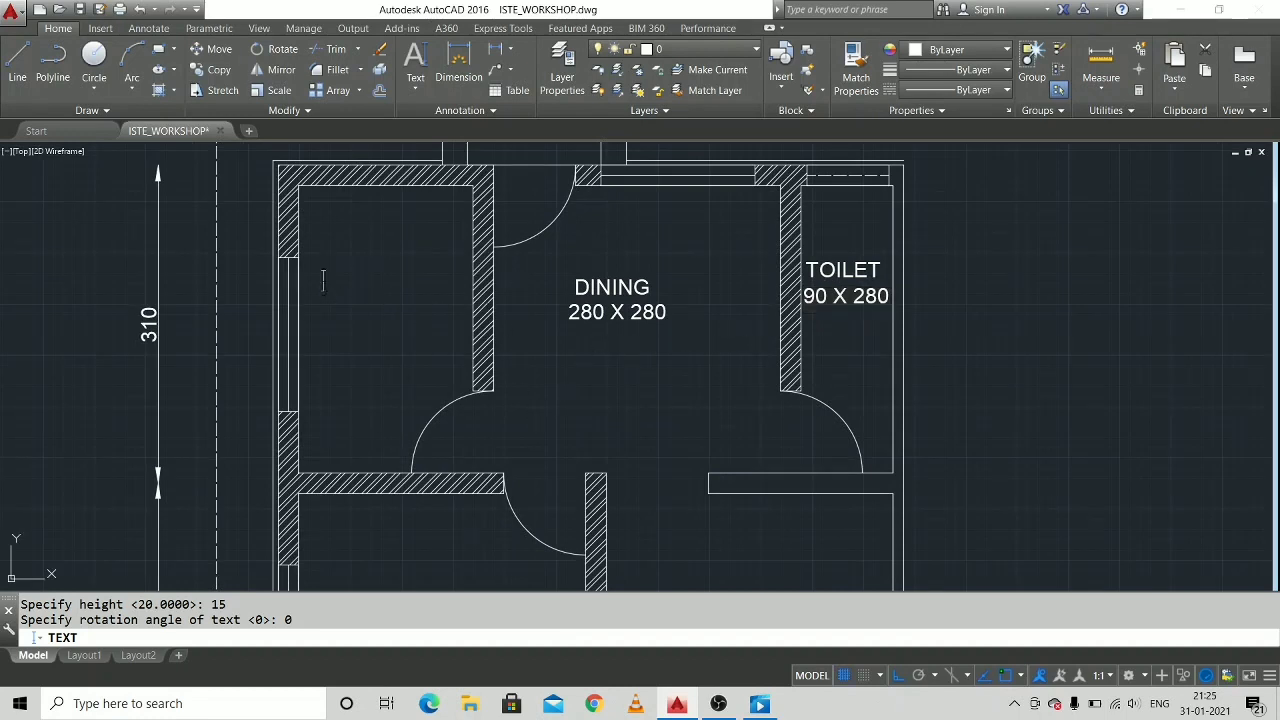
type("KITCHEN")
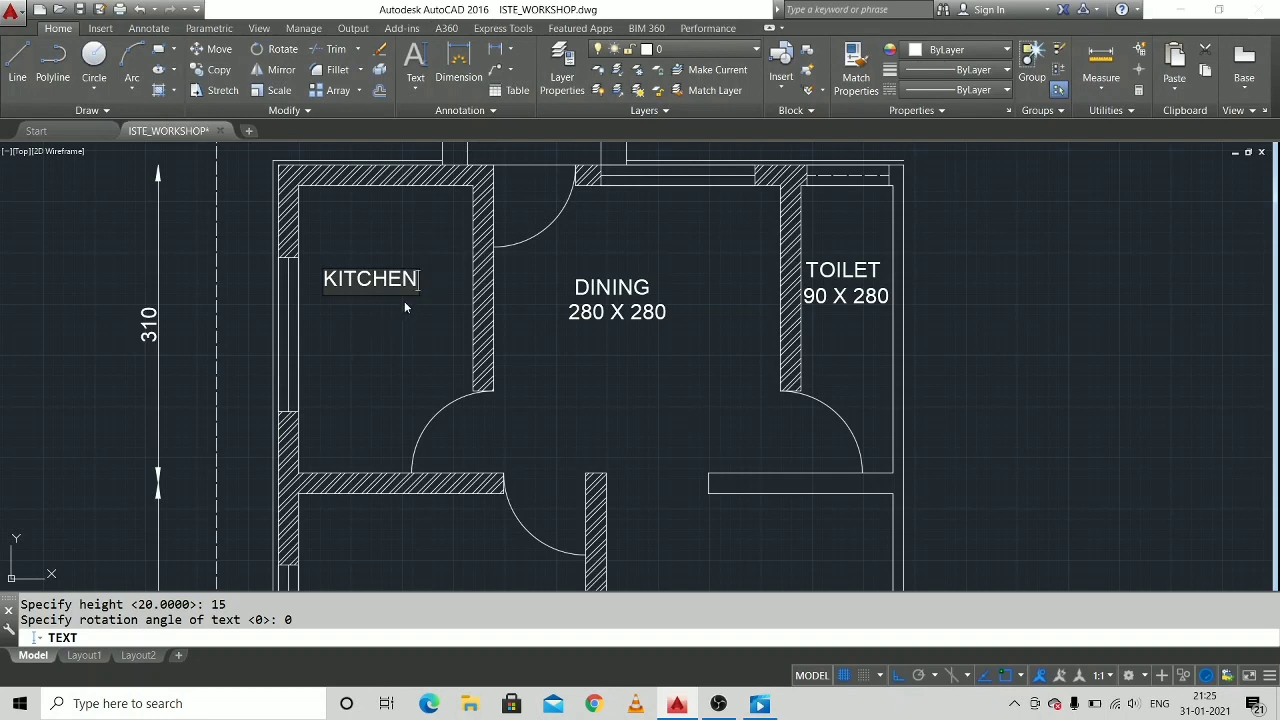
key("Return")
type("170 X ")
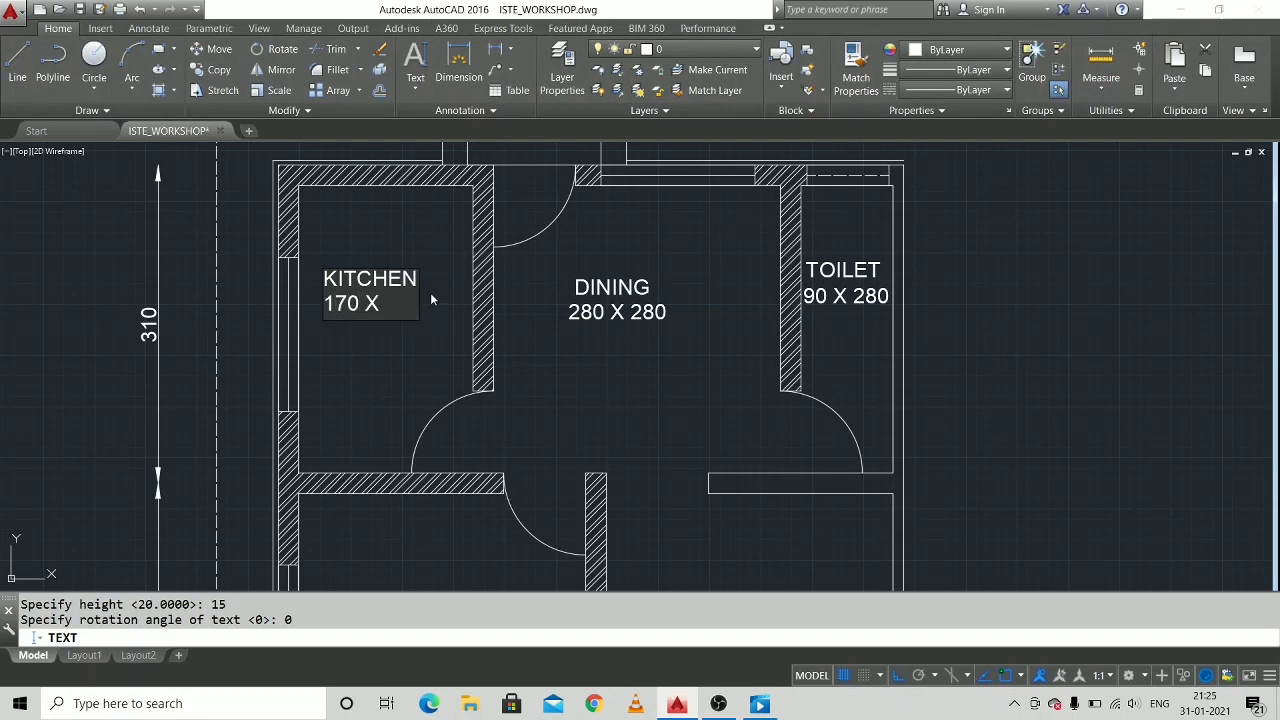
type("280")
left_click(414, 370)
Label the lower-left room "BED ROOM" with "280 X 280" on a second line below the name.
middle_click_drag(481, 449, 500, 302)
middle_click_drag(507, 374, 508, 476)
scroll(500, 445, "down", 3)
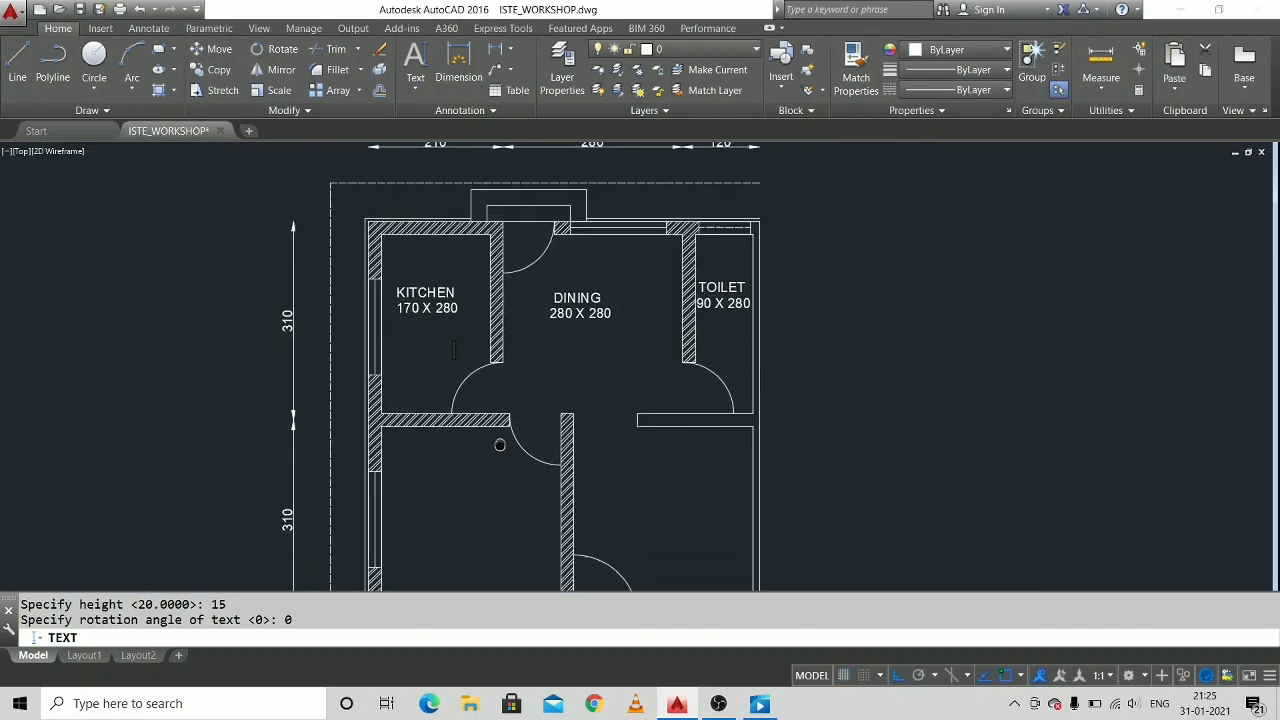
scroll(482, 409, "up", 2)
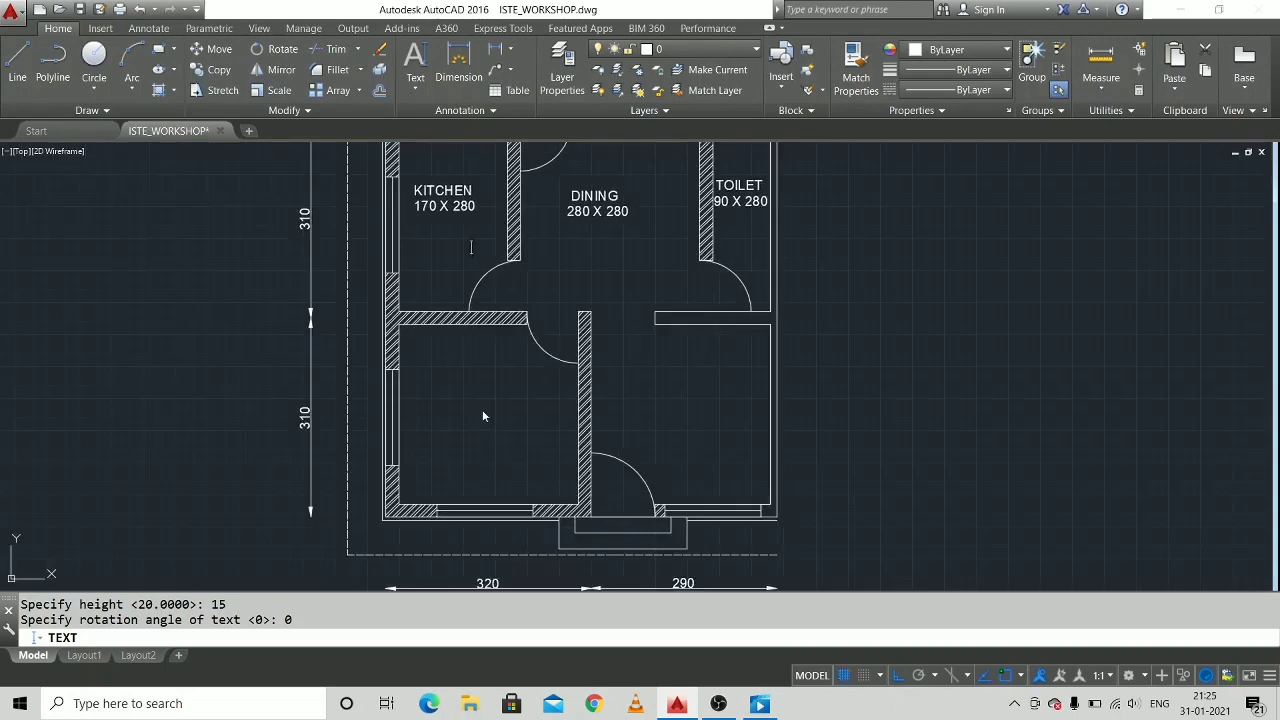
left_click(415, 410)
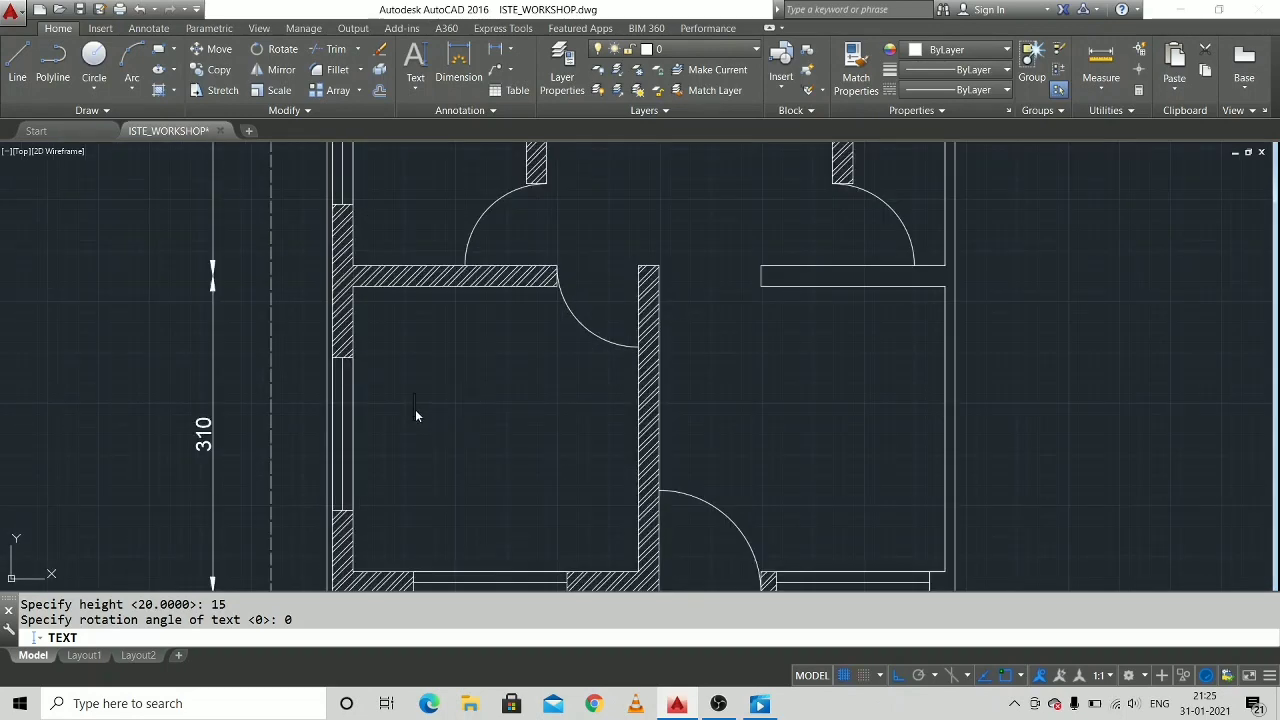
type("BED ROOM")
key("Return")
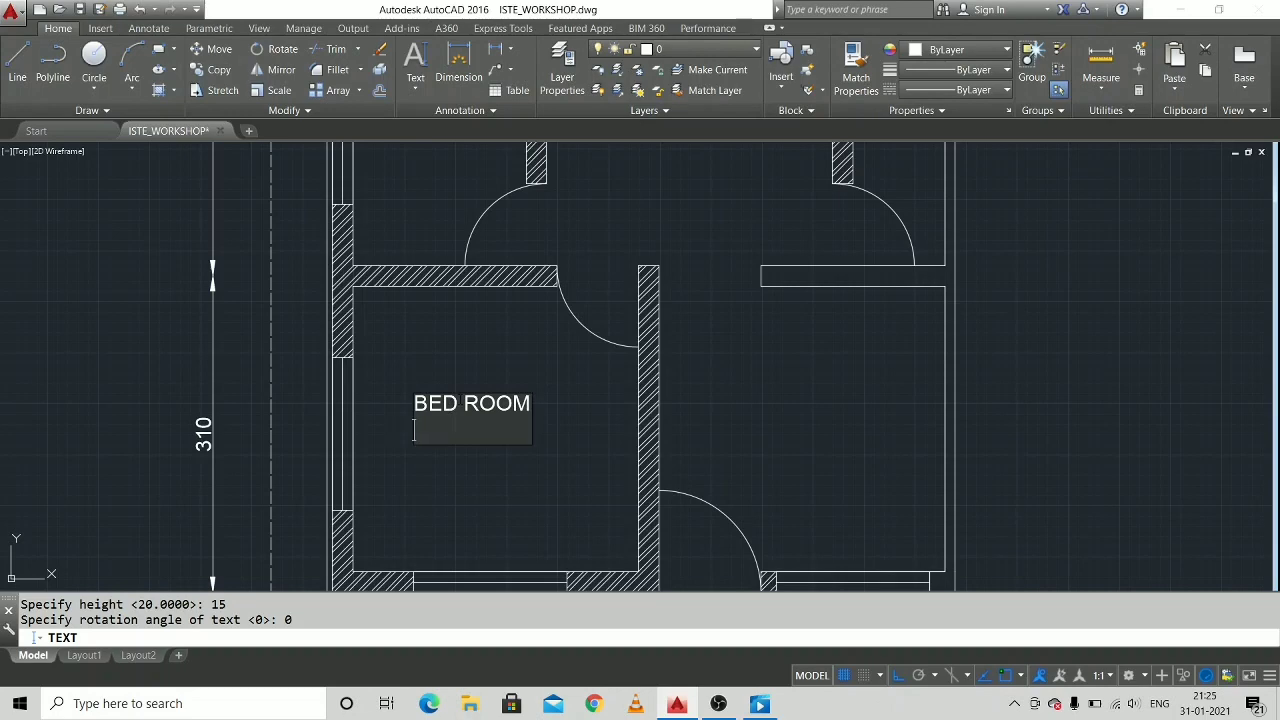
type("280  X  280")
left_click(592, 440)
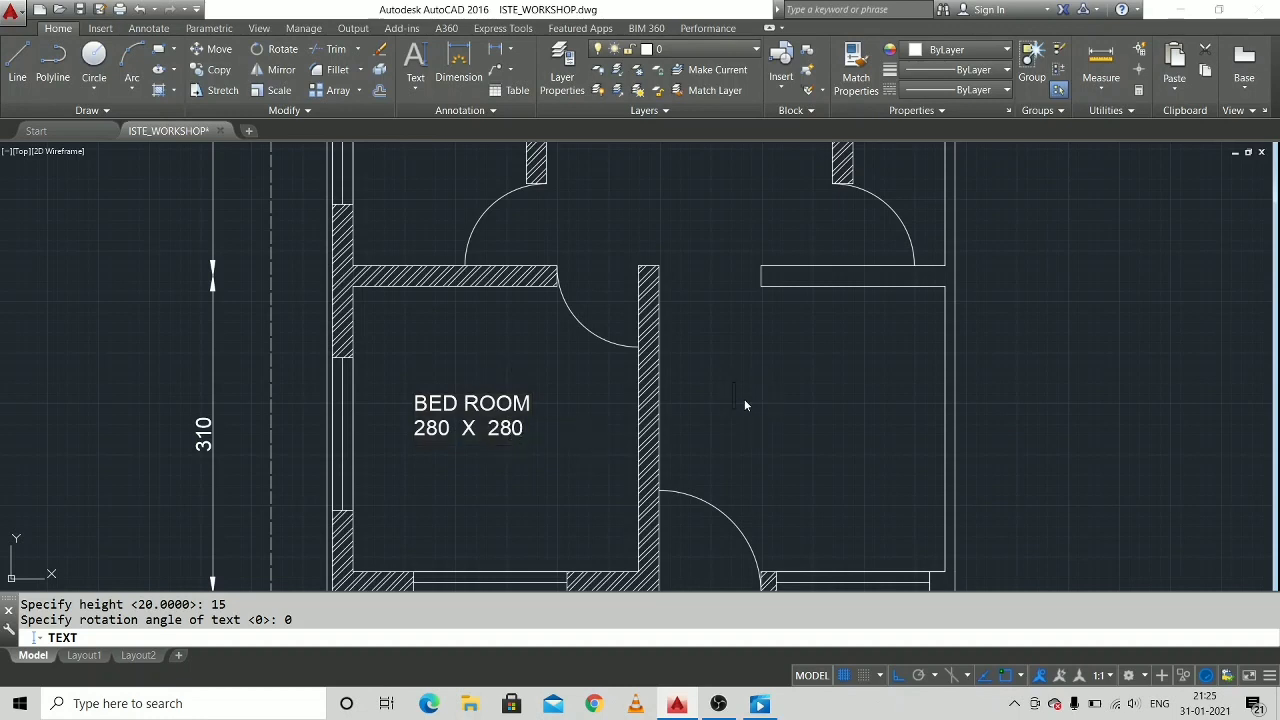
Label the lower-right room "DRAWING" with "280 X 280" on a second line below the name.
type("AWING")
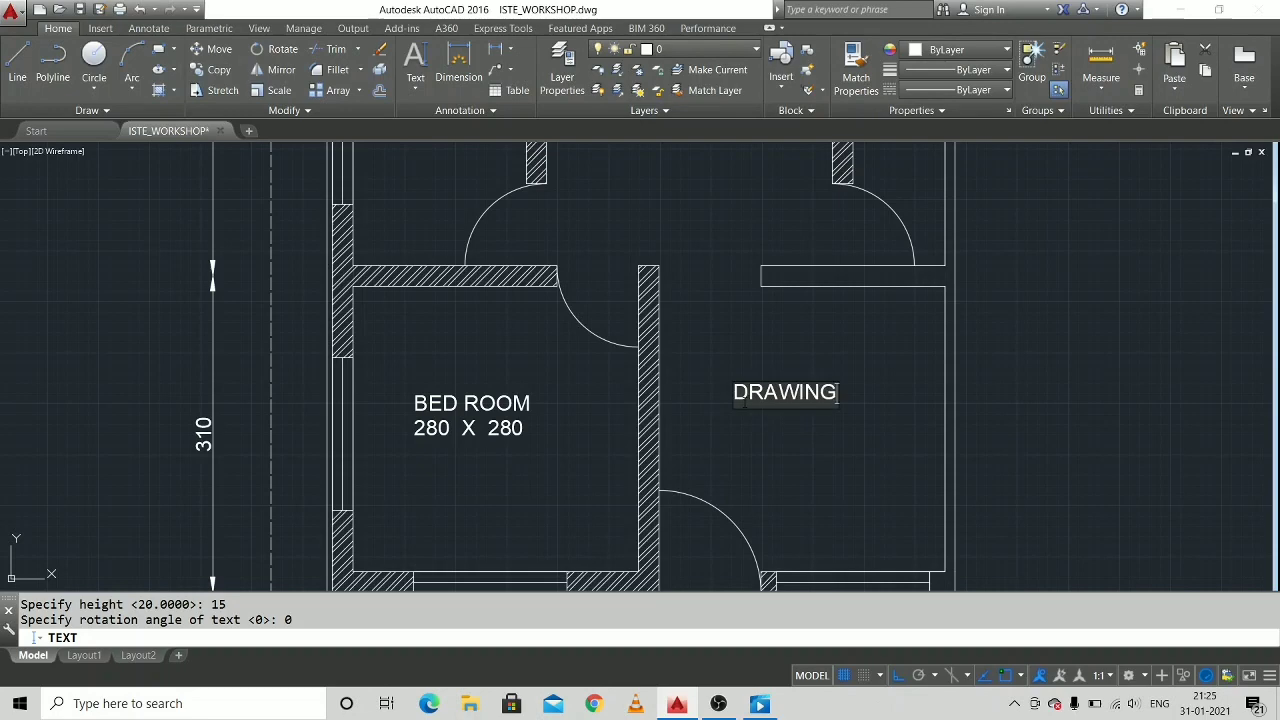
key("Return")
type("280")
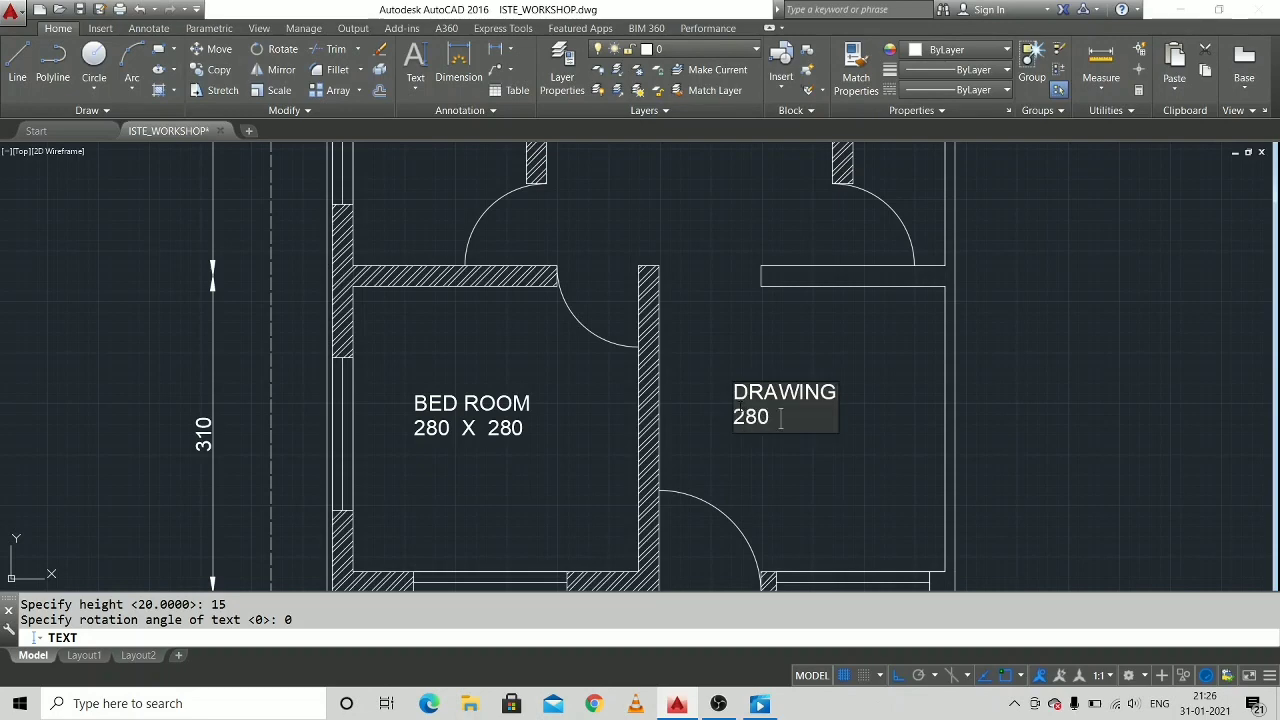
type(" X 280")
left_click(886, 443)
Mark the opening between the dining and drawing rooms "O" and the bedroom door opening "8D20".
scroll(768, 330, "down", 2)
middle_click_drag(739, 304, 709, 309)
left_click(695, 302)
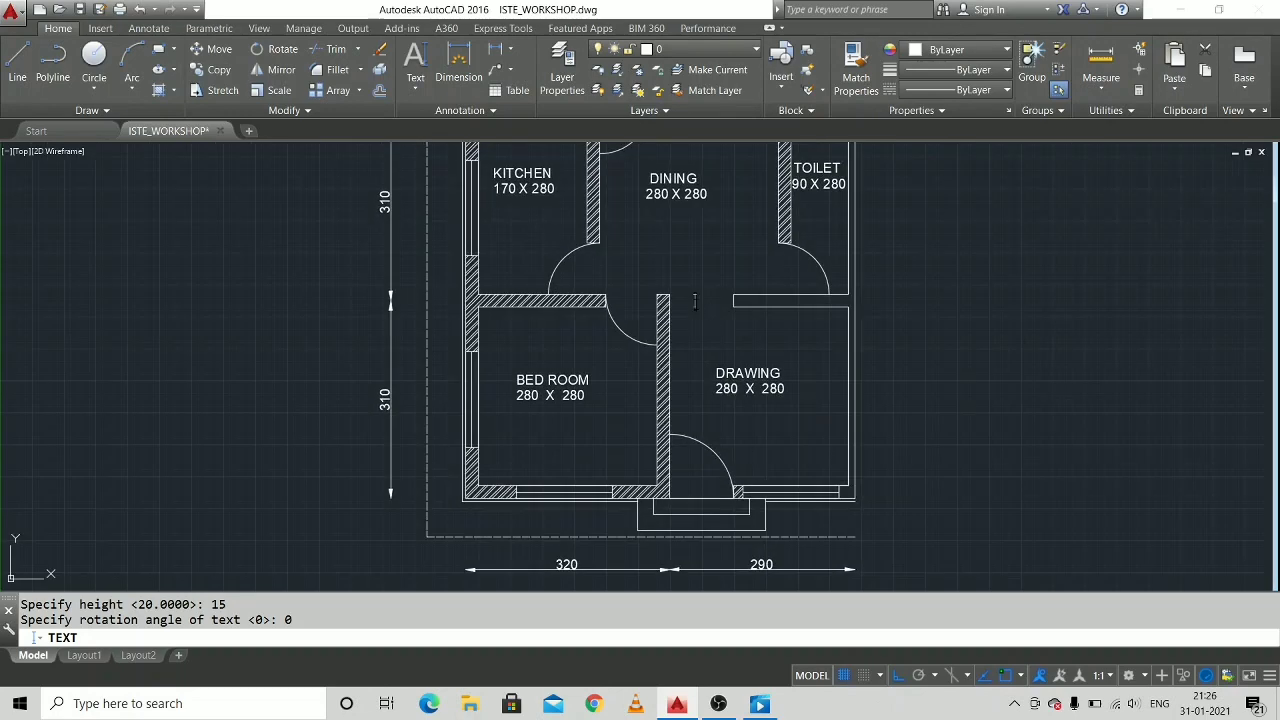
type("O")
left_click(614, 304)
type("8D20")
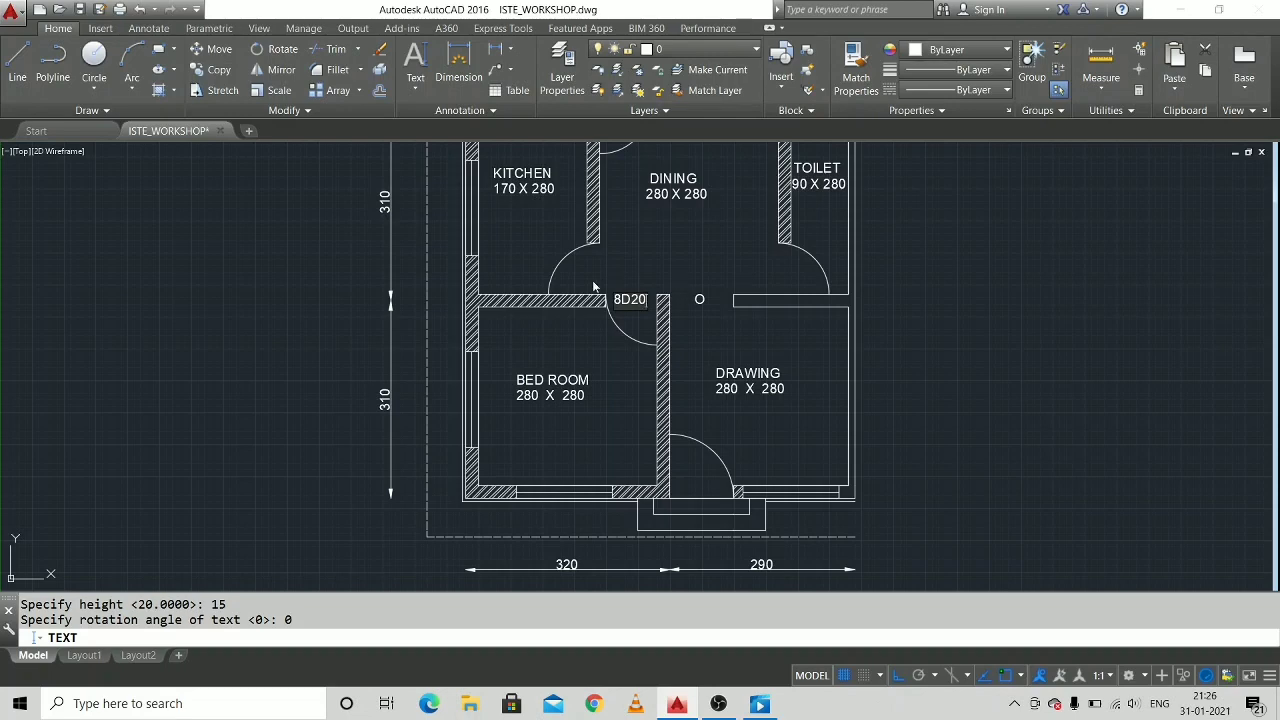
Label the drawing room's front entrance door "10D20" in the door opening.
middle_click_drag(693, 260, 638, 291)
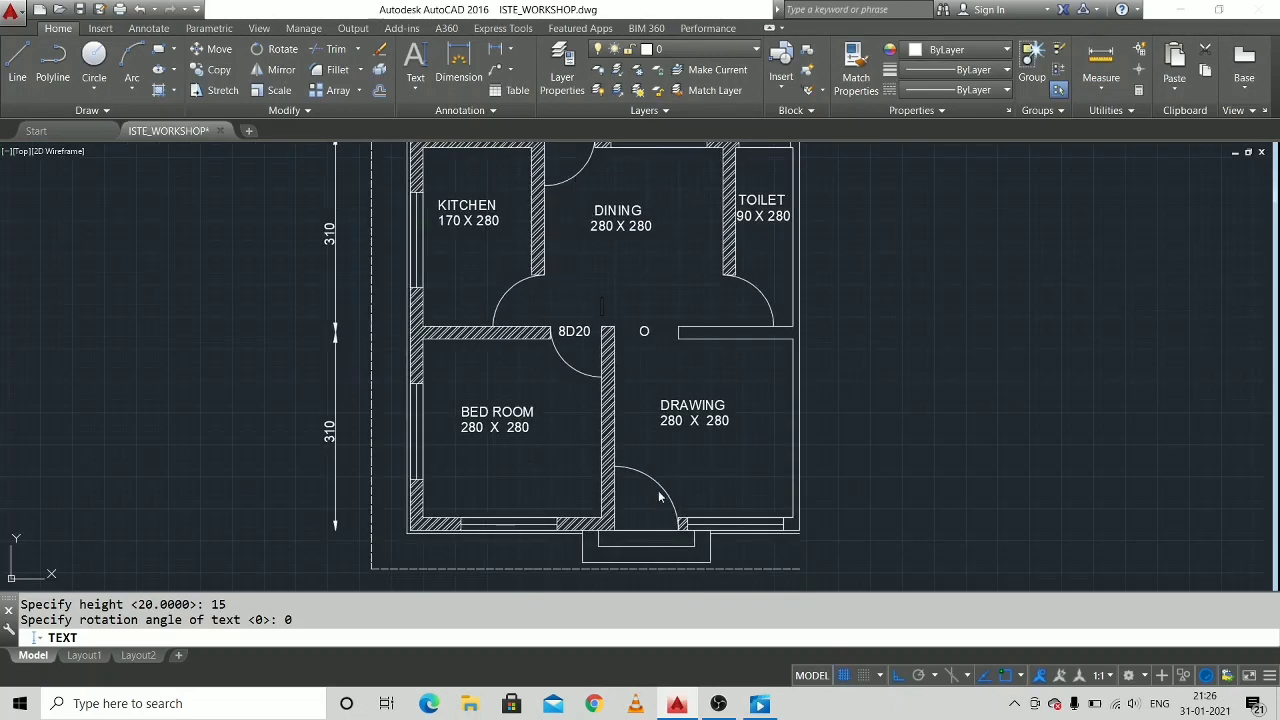
middle_click_drag(642, 440, 620, 338)
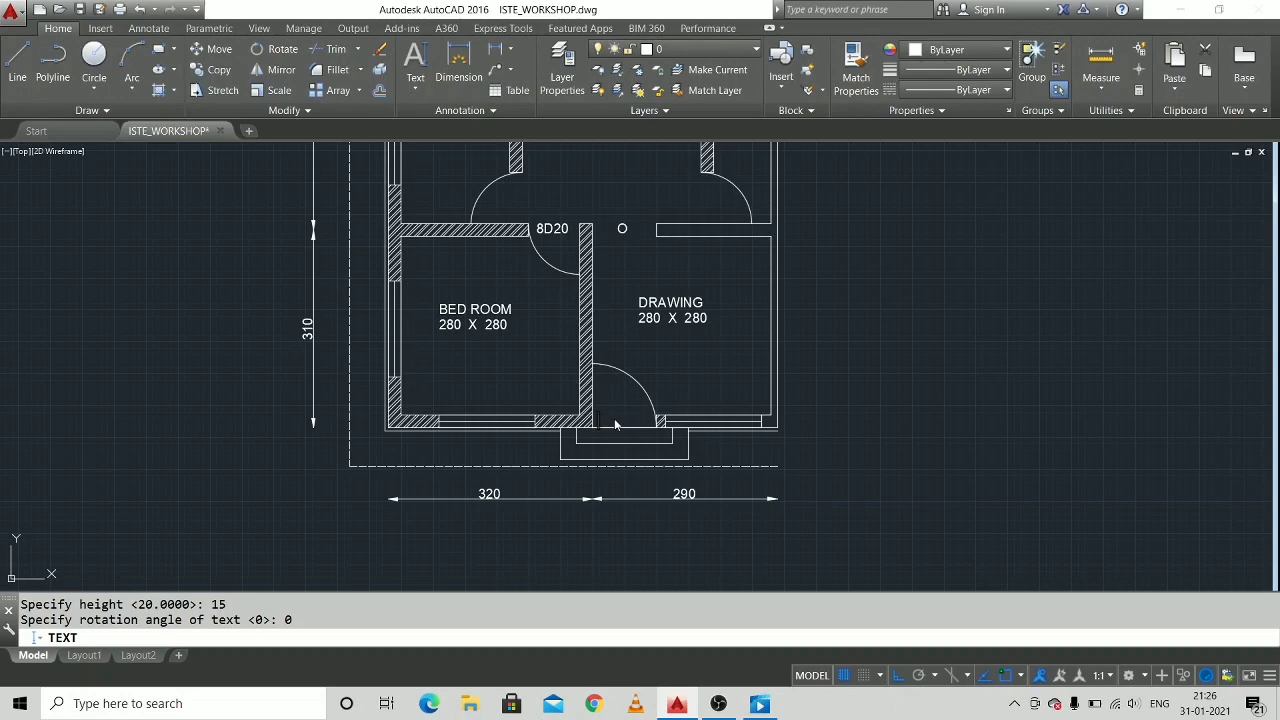
type("10 D20")
left_click(702, 381)
Label the toilet's ventilator "8V5", placing the text just outside the upper wall.
middle_click_drag(620, 286, 595, 374)
scroll(551, 251, "down", 2)
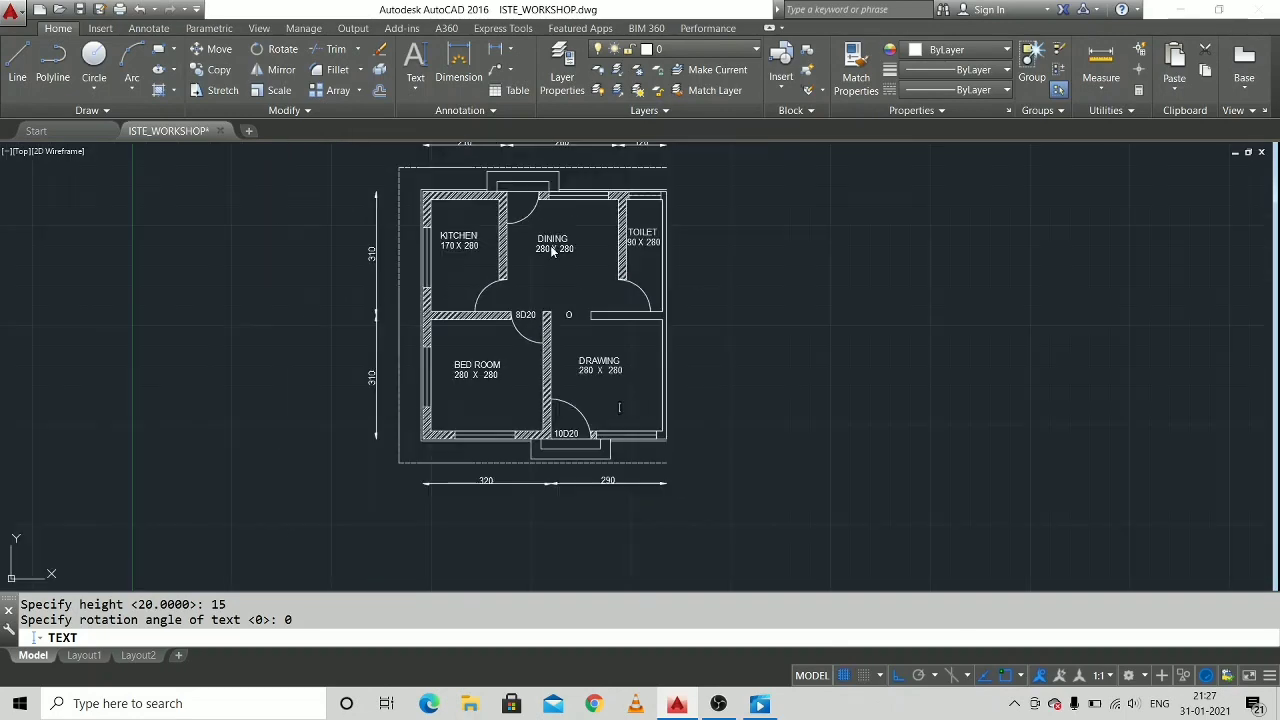
middle_click_drag(551, 251, 554, 281)
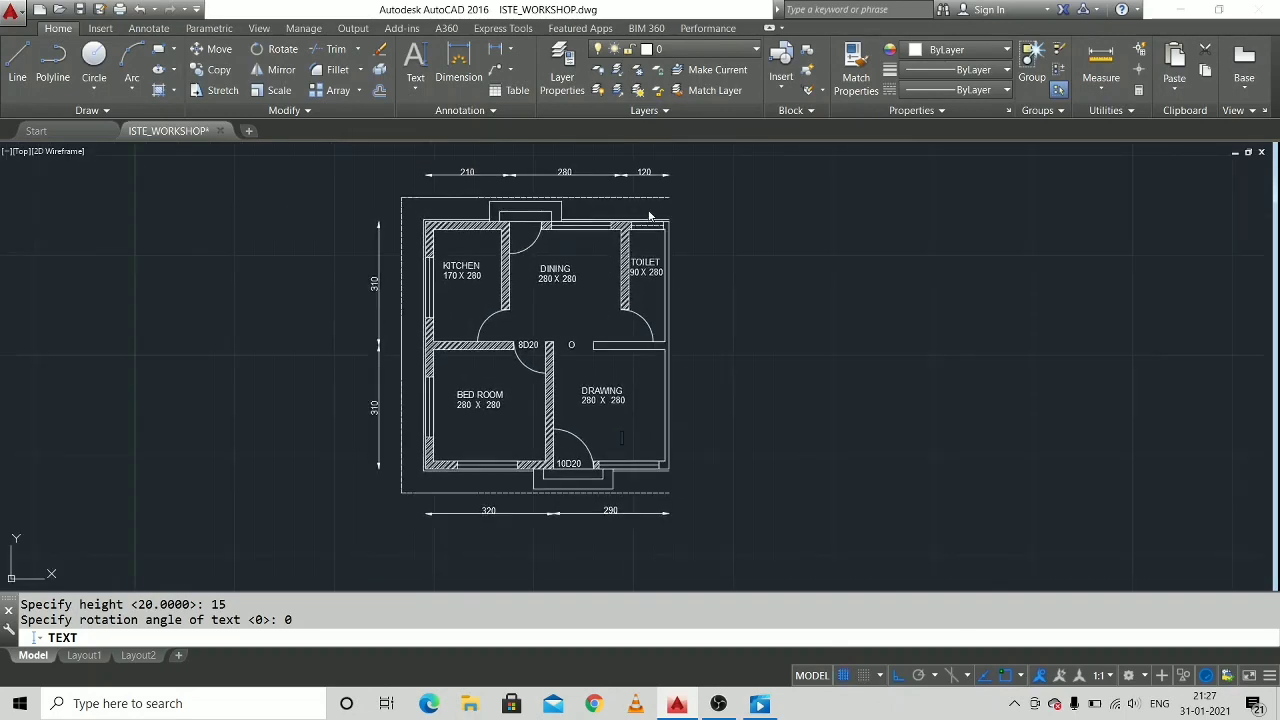
scroll(648, 216, "up", 2)
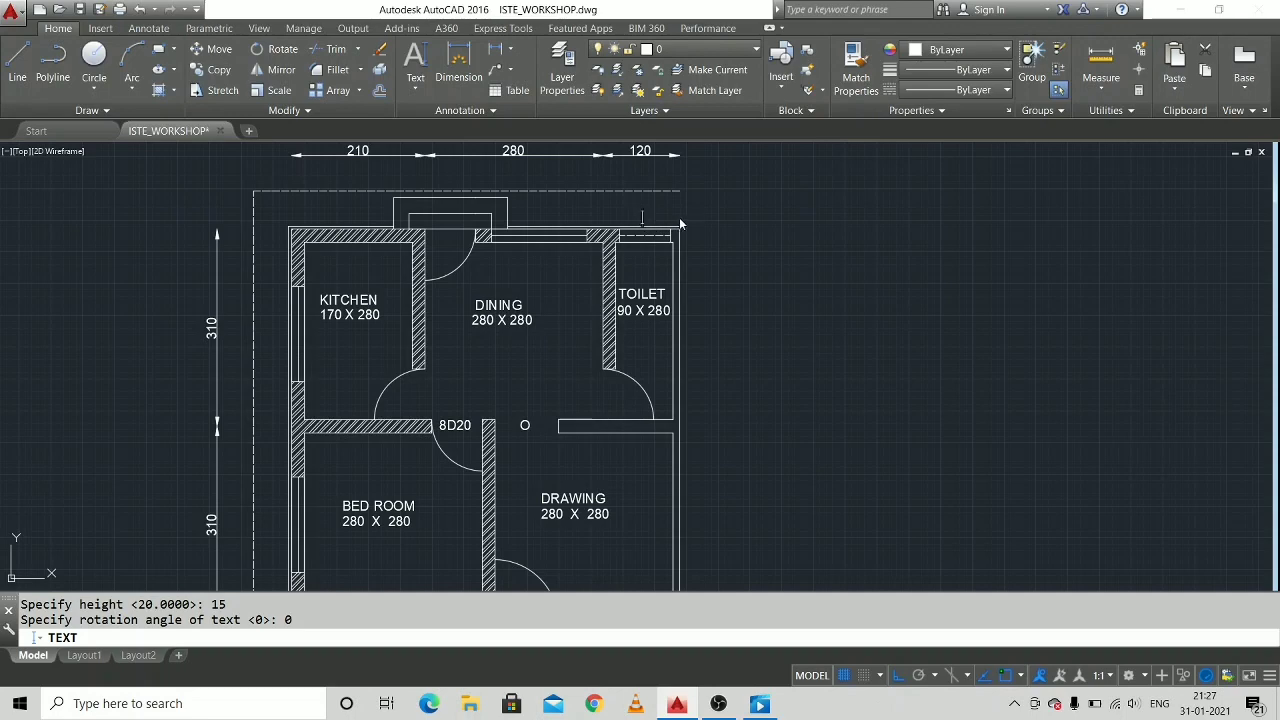
type("8V5")
Label the dining room's window "15W12" just outside the upper wall and finish the text command.
middle_click_drag(357, 334, 522, 308)
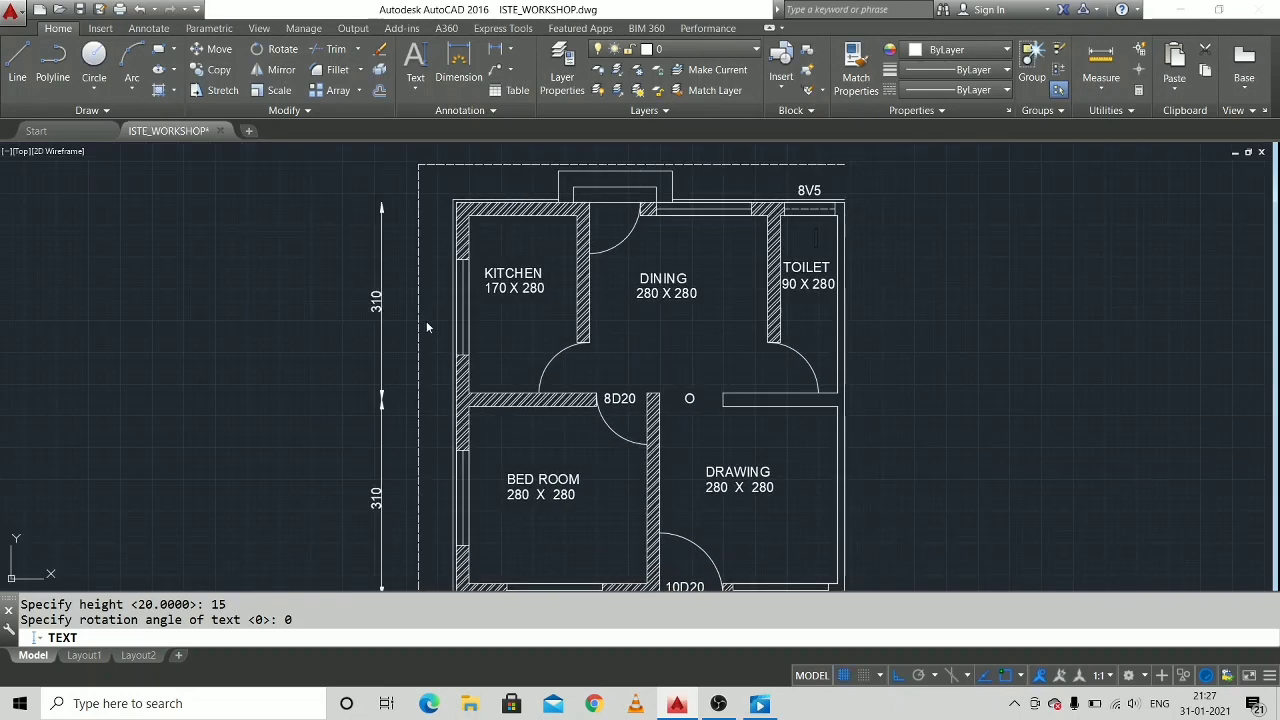
middle_click_drag(517, 404, 488, 481)
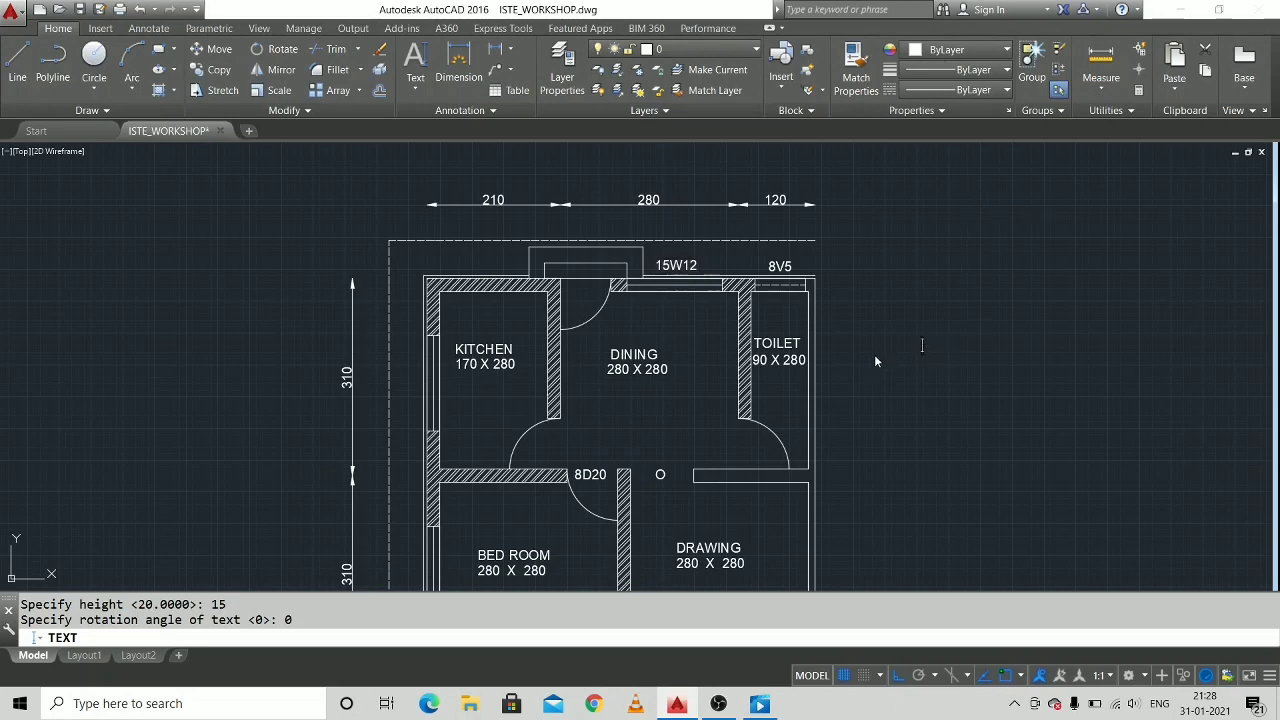
scroll(884, 345, "down", 3)
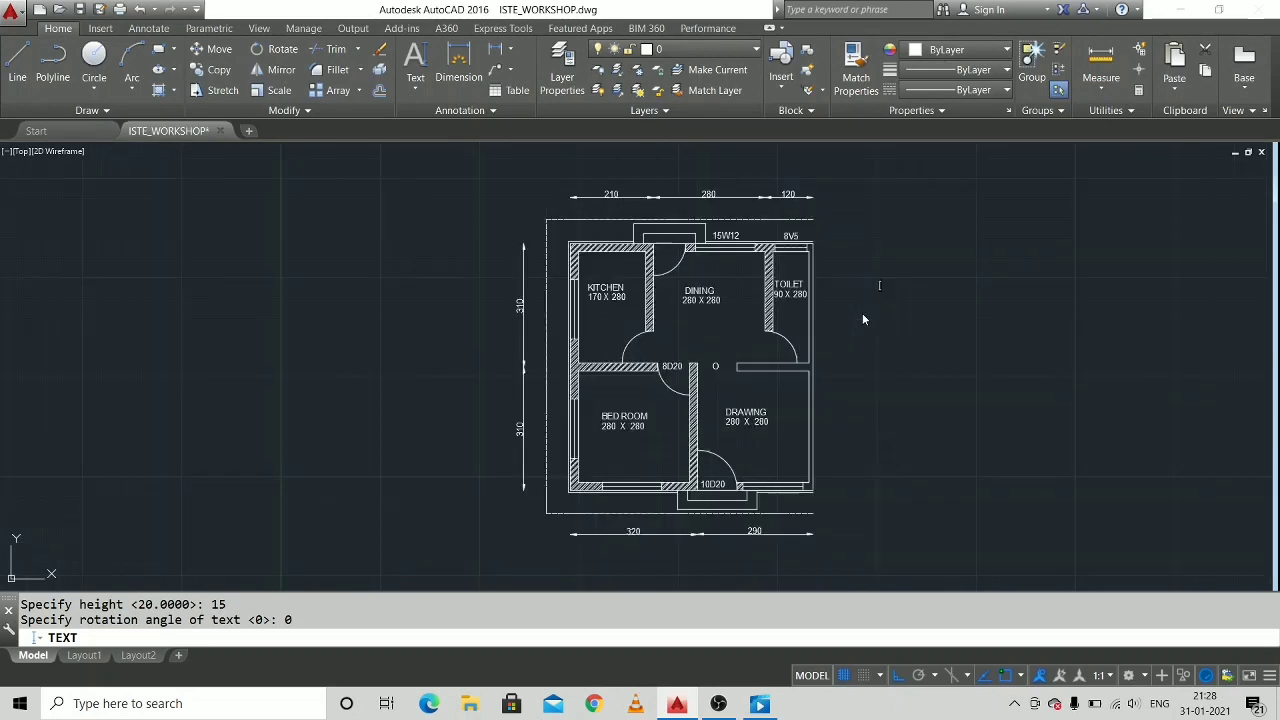
middle_click_drag(846, 323, 808, 335)
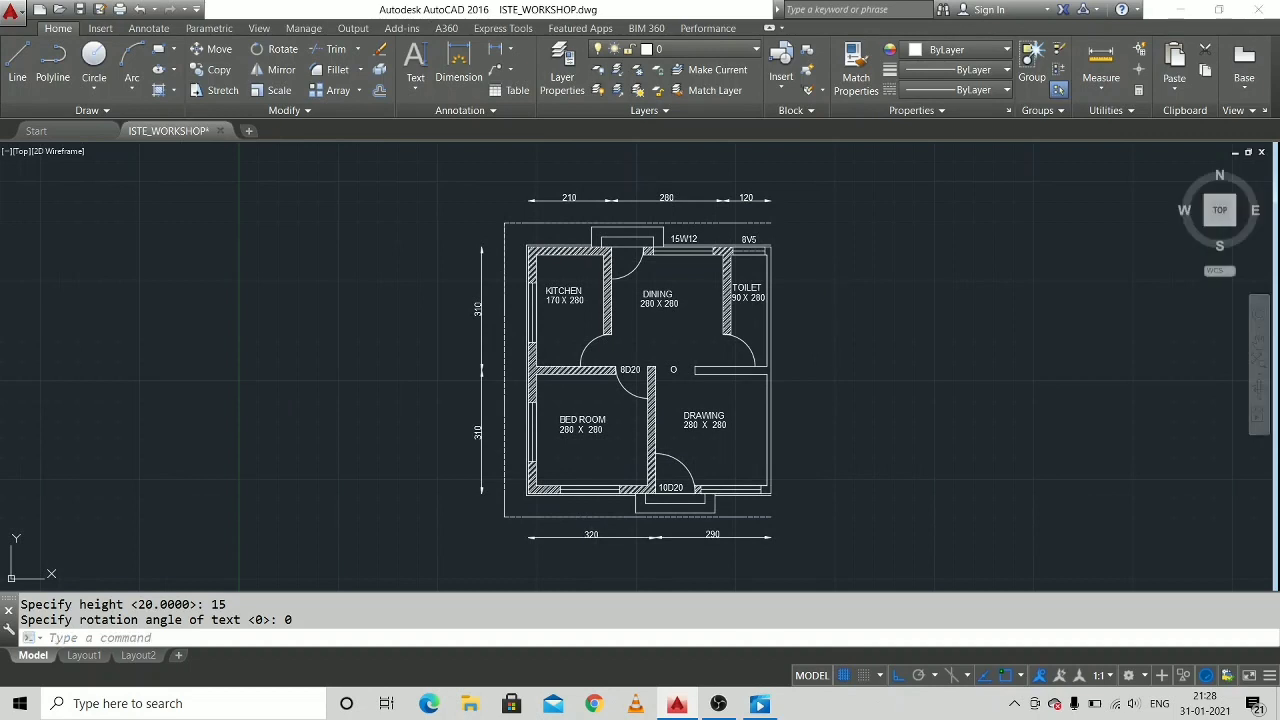
Turn Ortho off and copy the "15W12" label to the outside of the kitchen window.
scroll(802, 265, "up", 2)
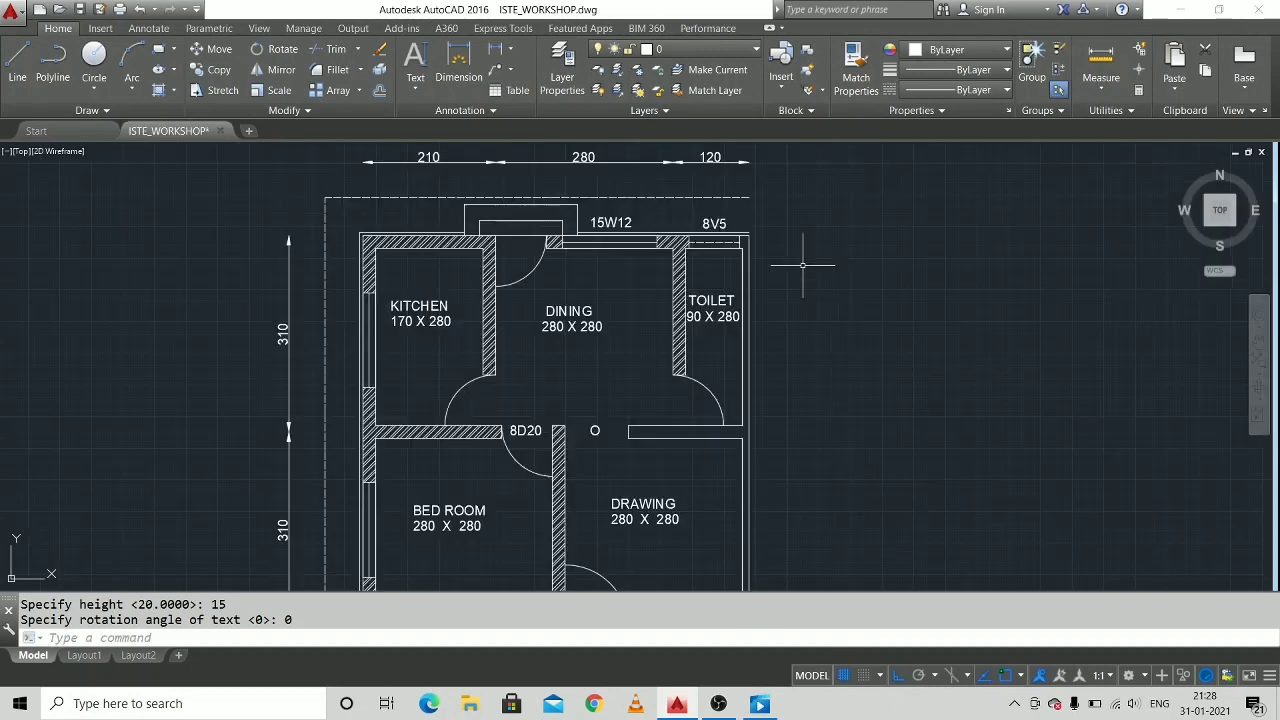
left_click(607, 223)
right_click(610, 224)
key("Escape")
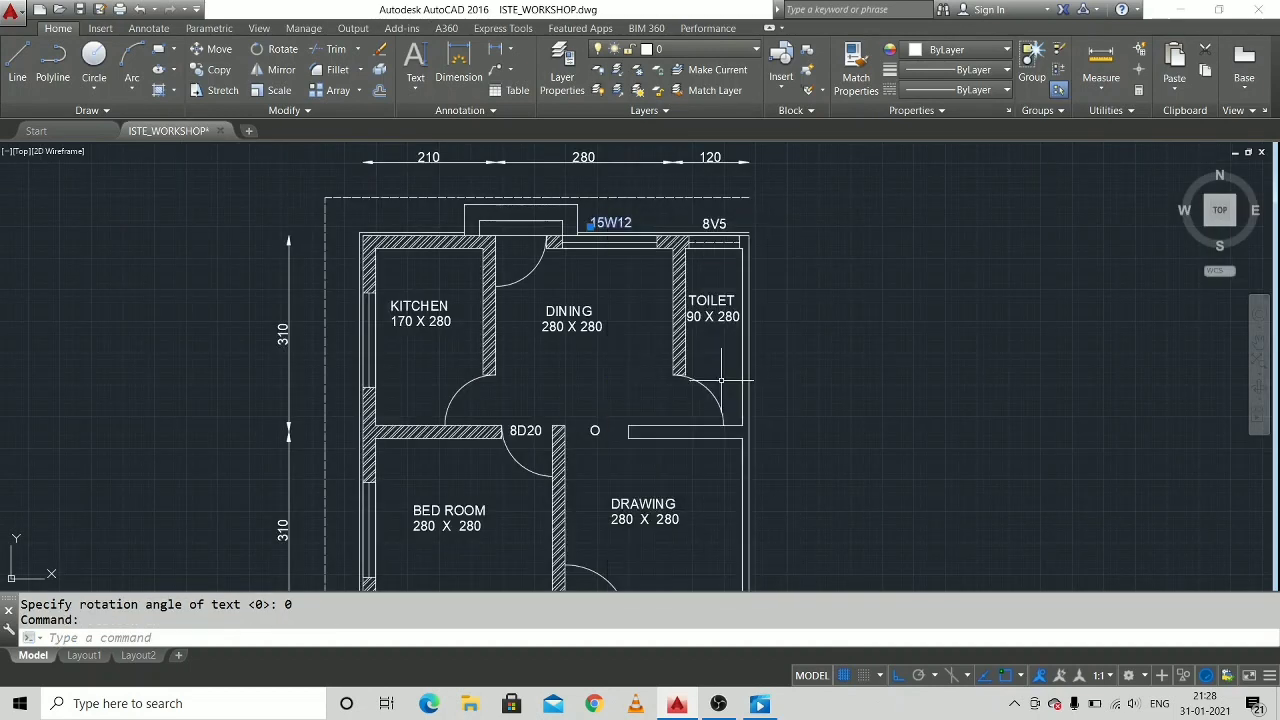
left_click(897, 676)
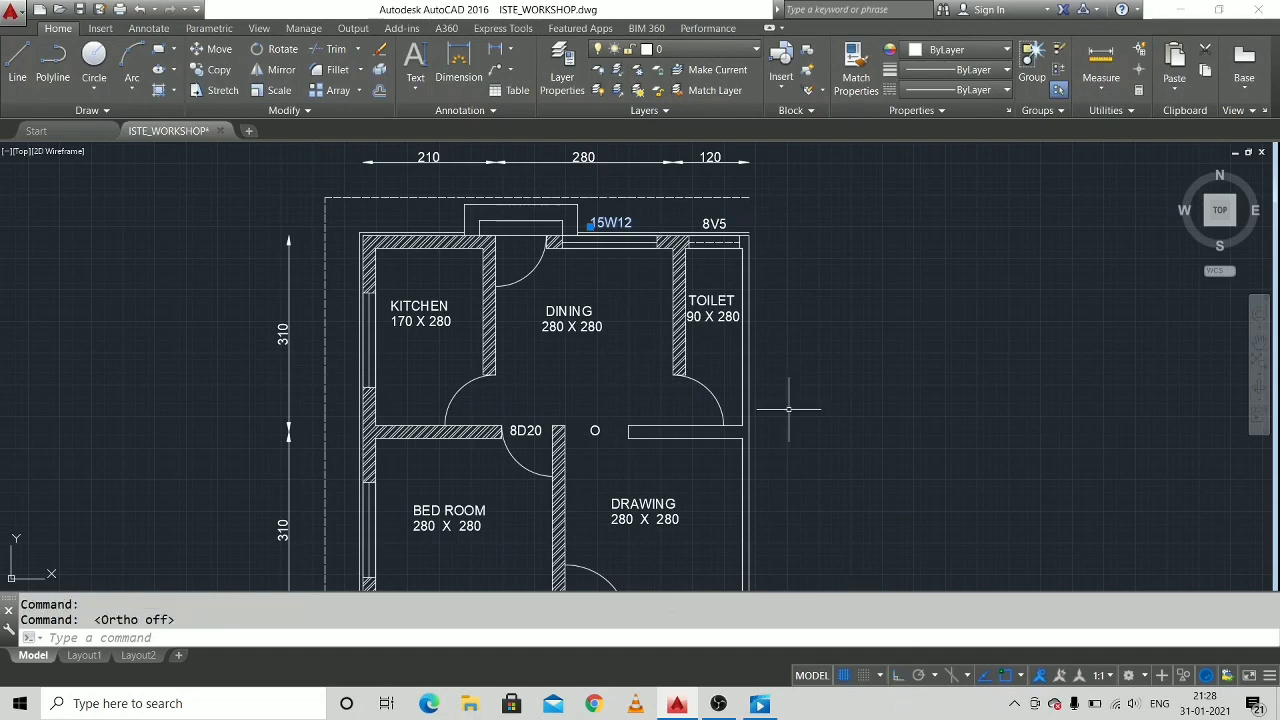
right_click(609, 222)
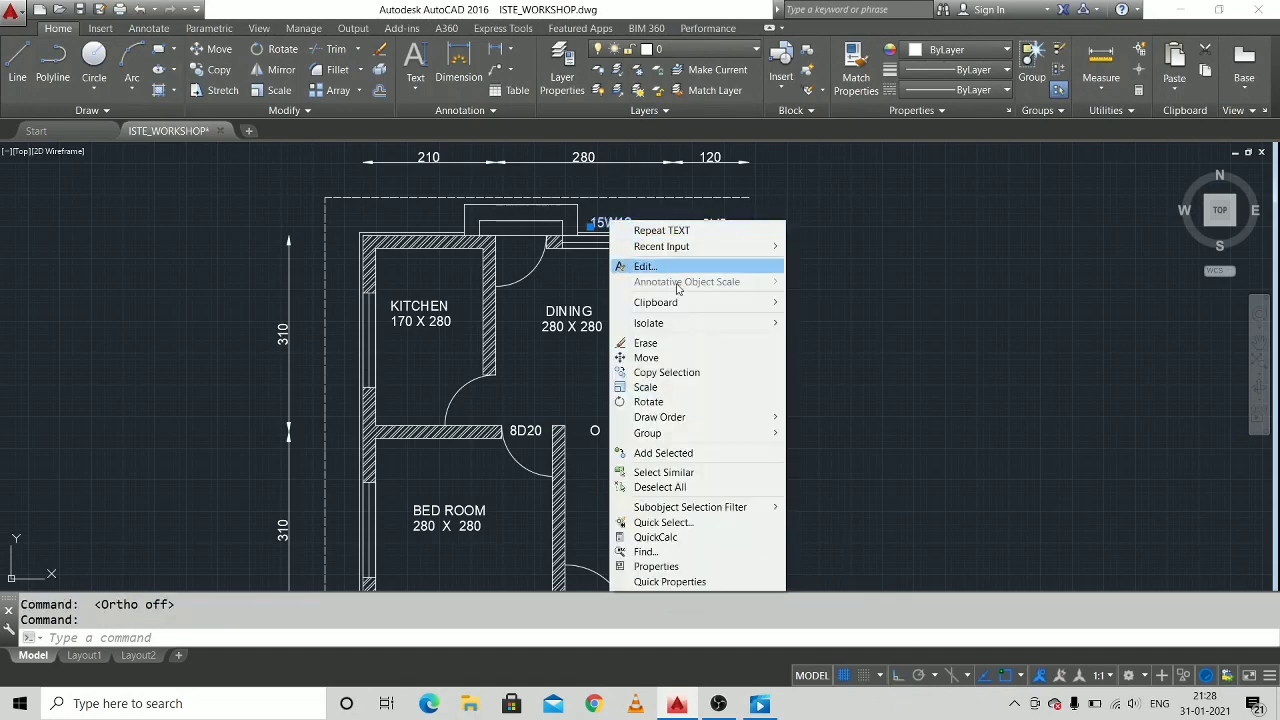
left_click(711, 372)
left_click(610, 222)
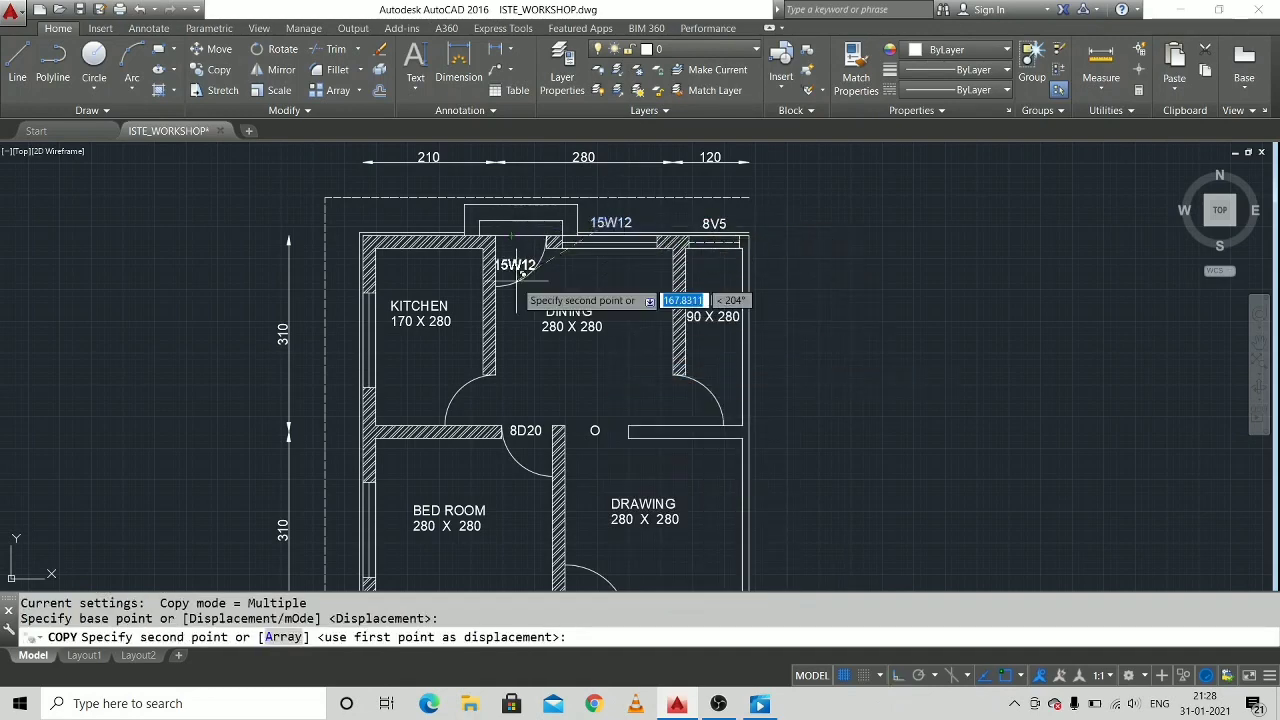
left_click(338, 332)
Place further copies of "15W12" outside the bedroom's left and lower windows and below the drawing room's window.
middle_click_drag(492, 436, 594, 253)
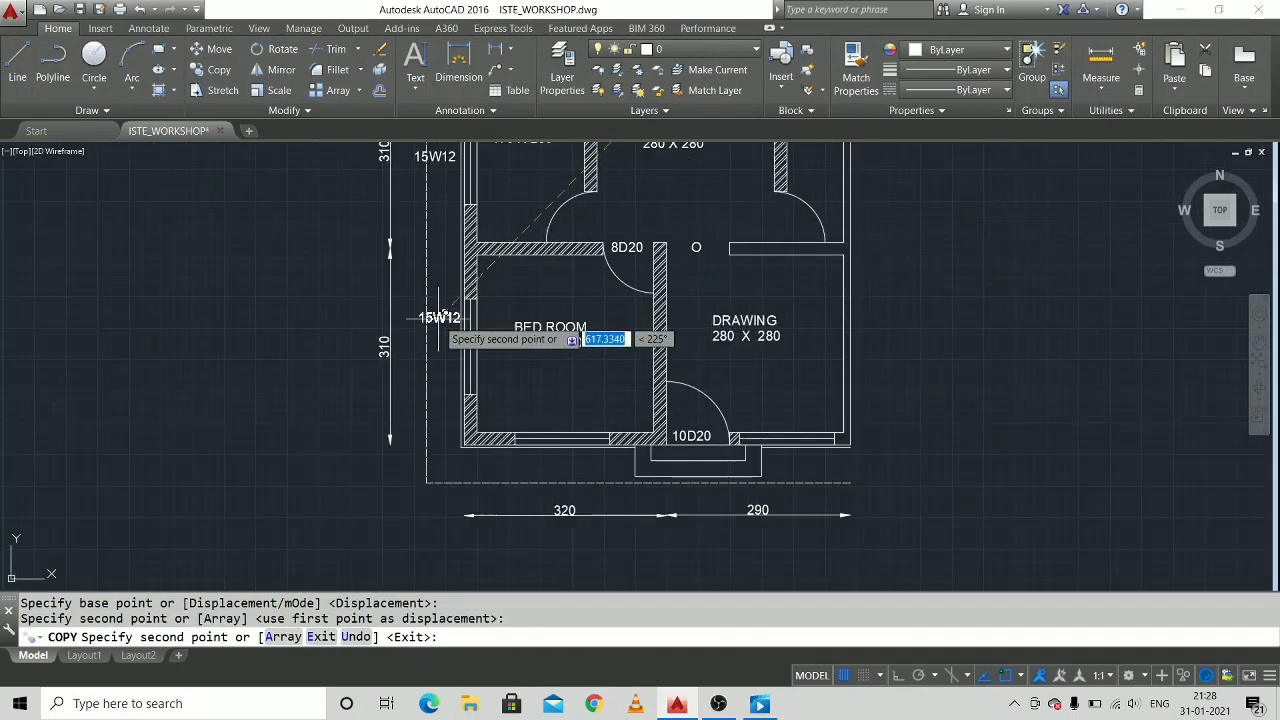
left_click(437, 350)
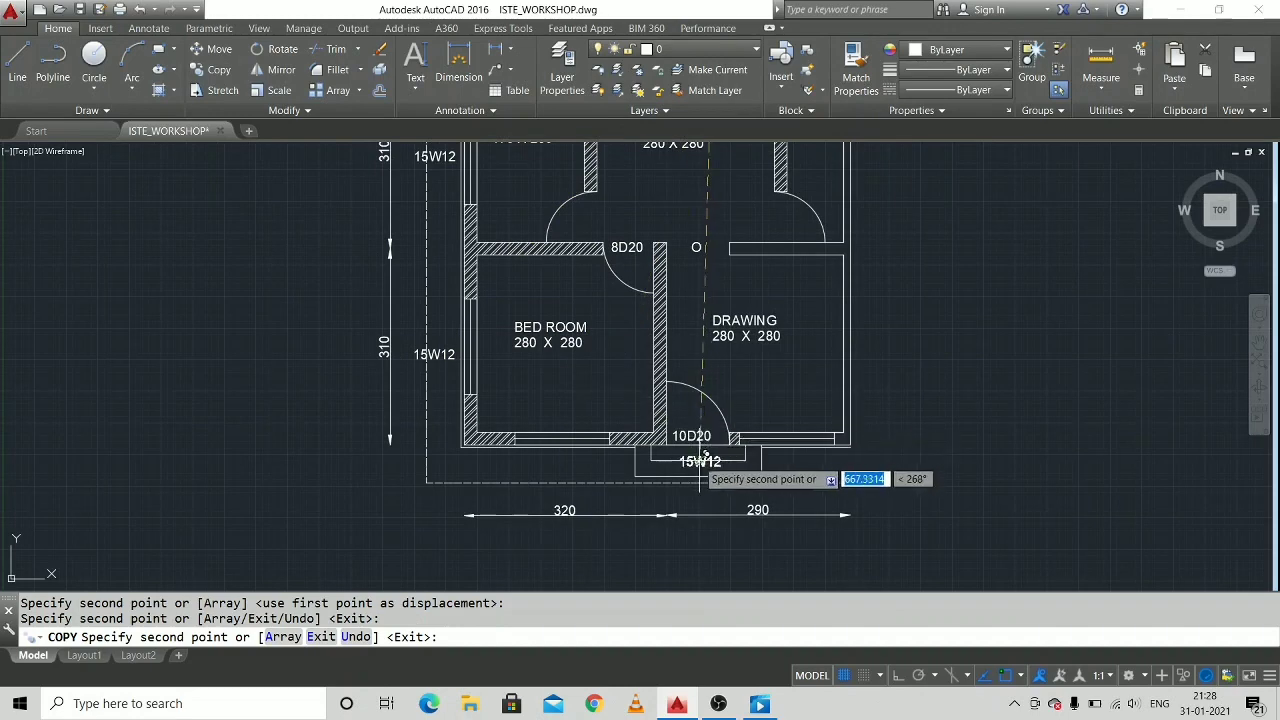
left_click(563, 452)
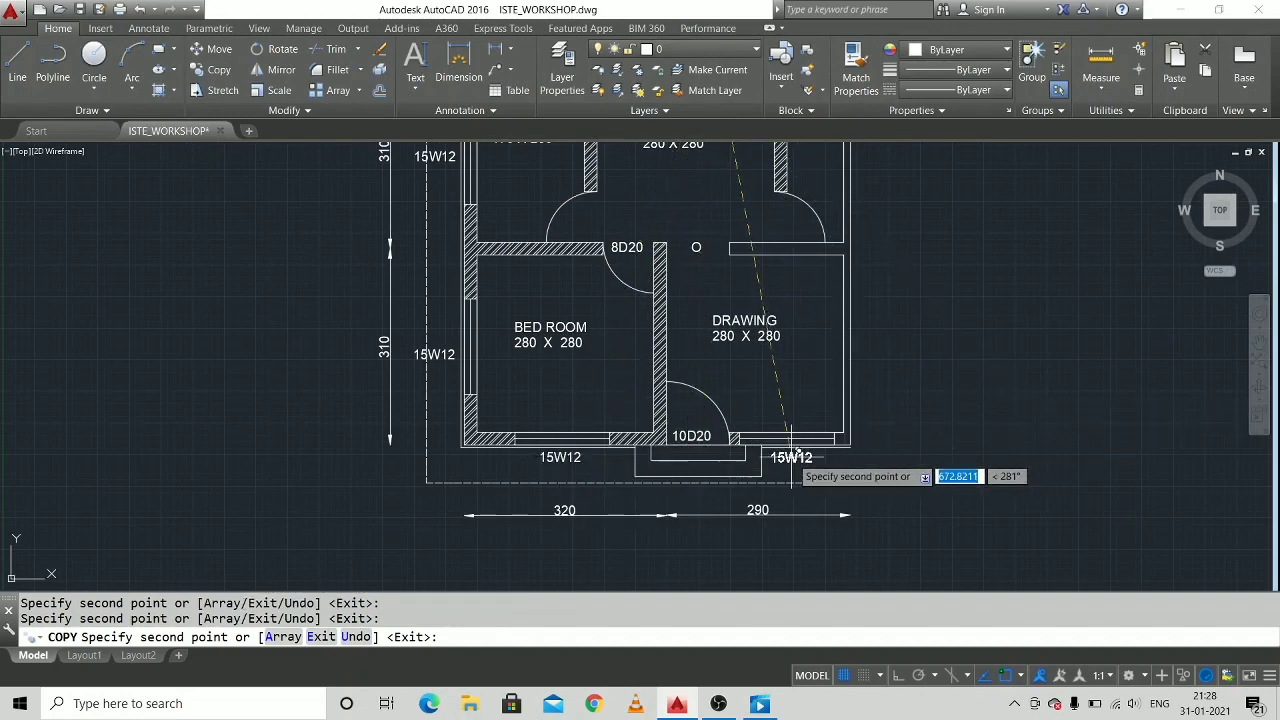
scroll(928, 334, "down", 3)
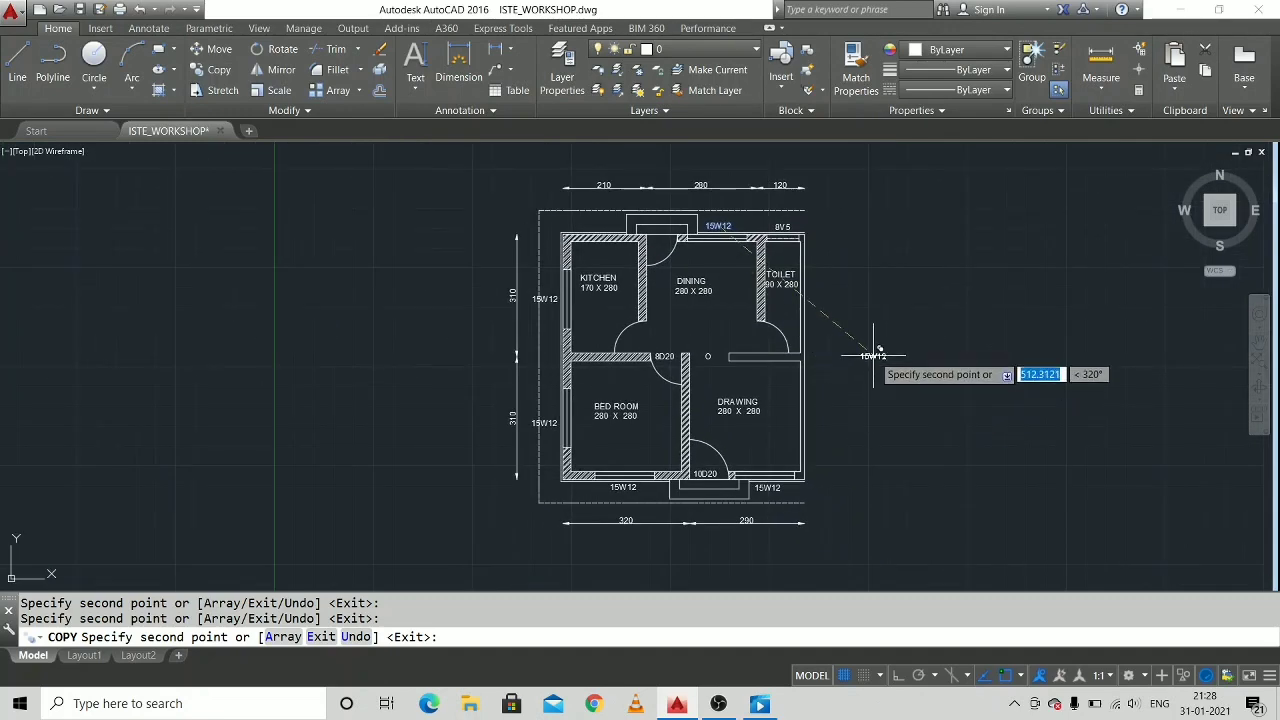
key("Escape")
Copy the bedroom door's "8D20" label to the kitchen door, the toilet door and the dining room's exterior door.
scroll(600, 292, "up", 3)
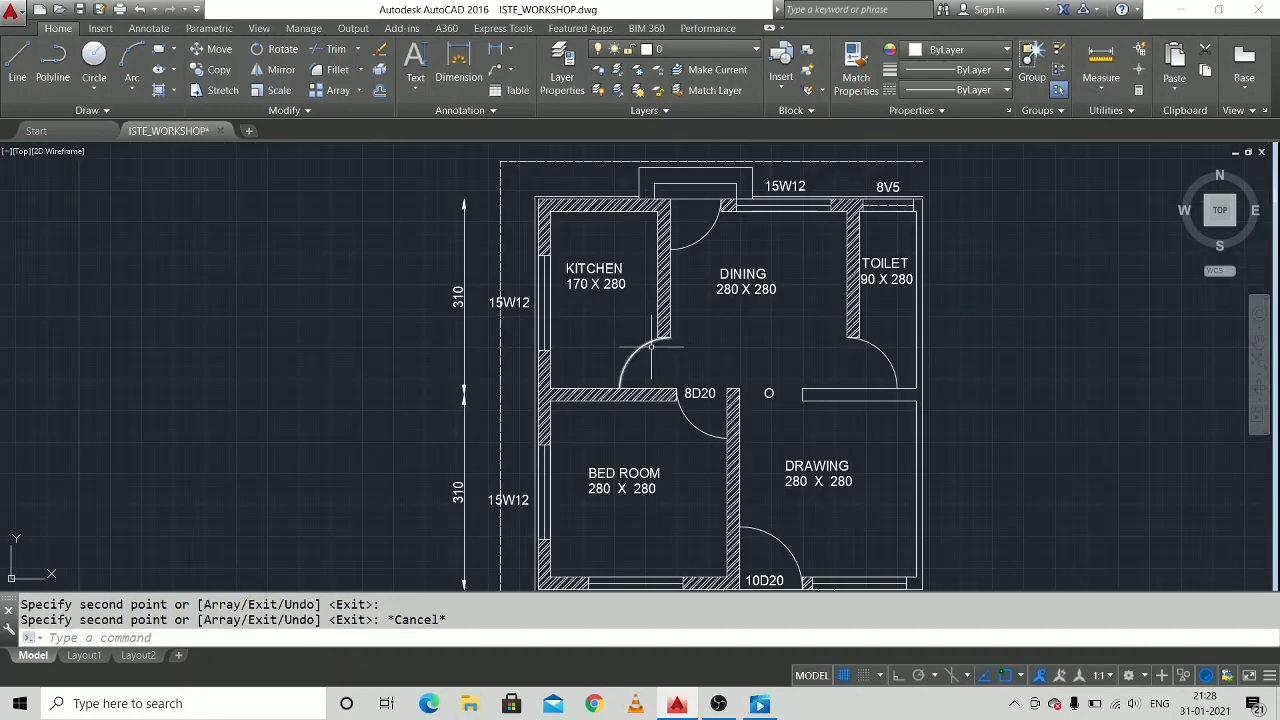
left_click(691, 393)
right_click(697, 393)
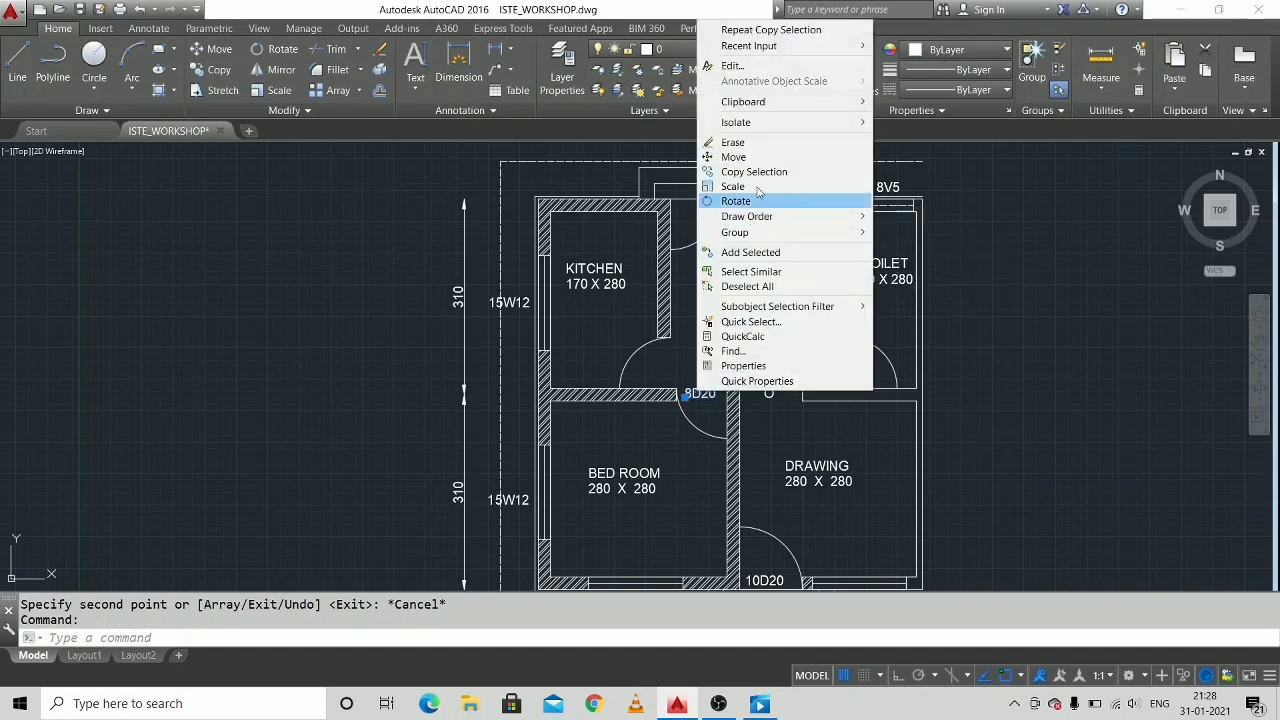
left_click(754, 171)
left_click(700, 394)
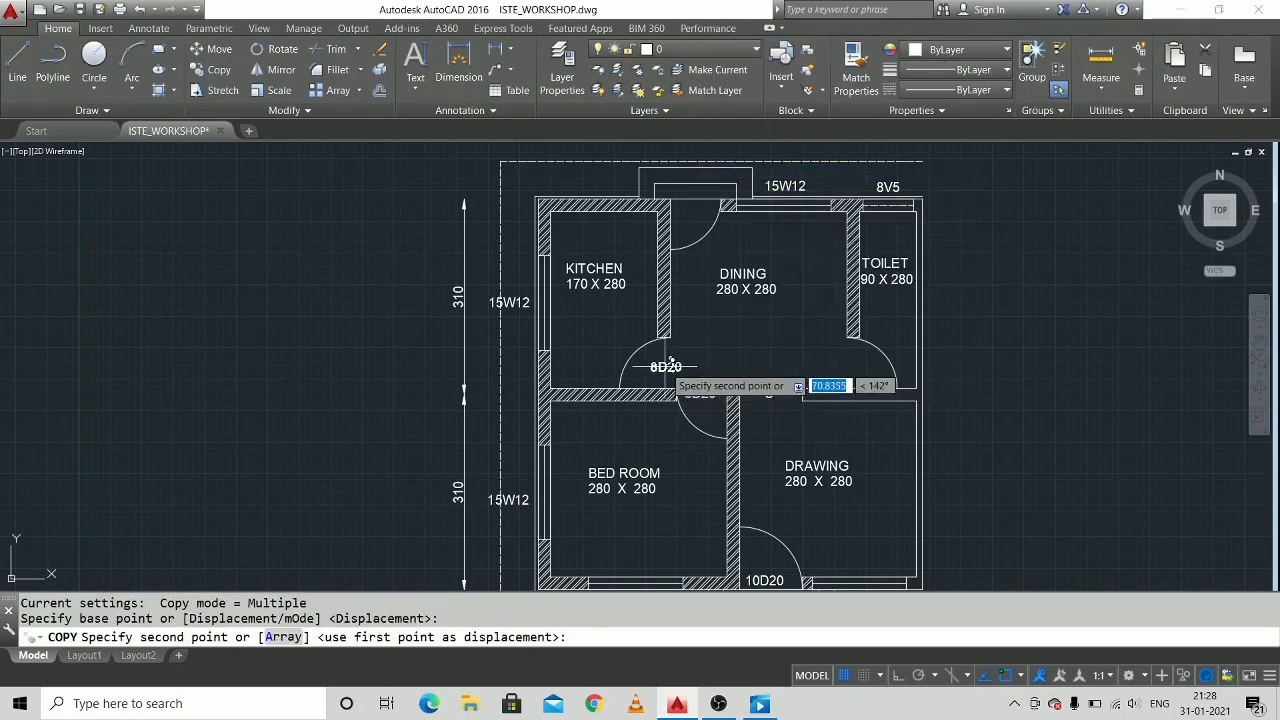
left_click(678, 369)
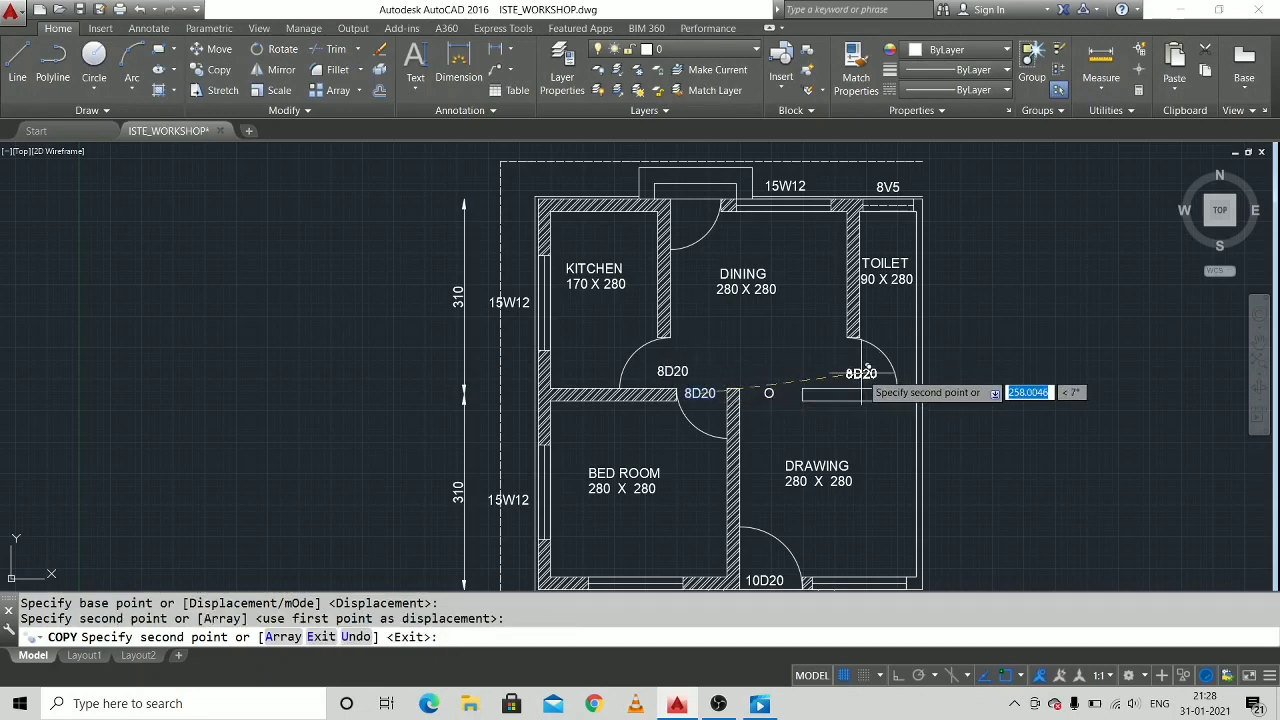
left_click(864, 370)
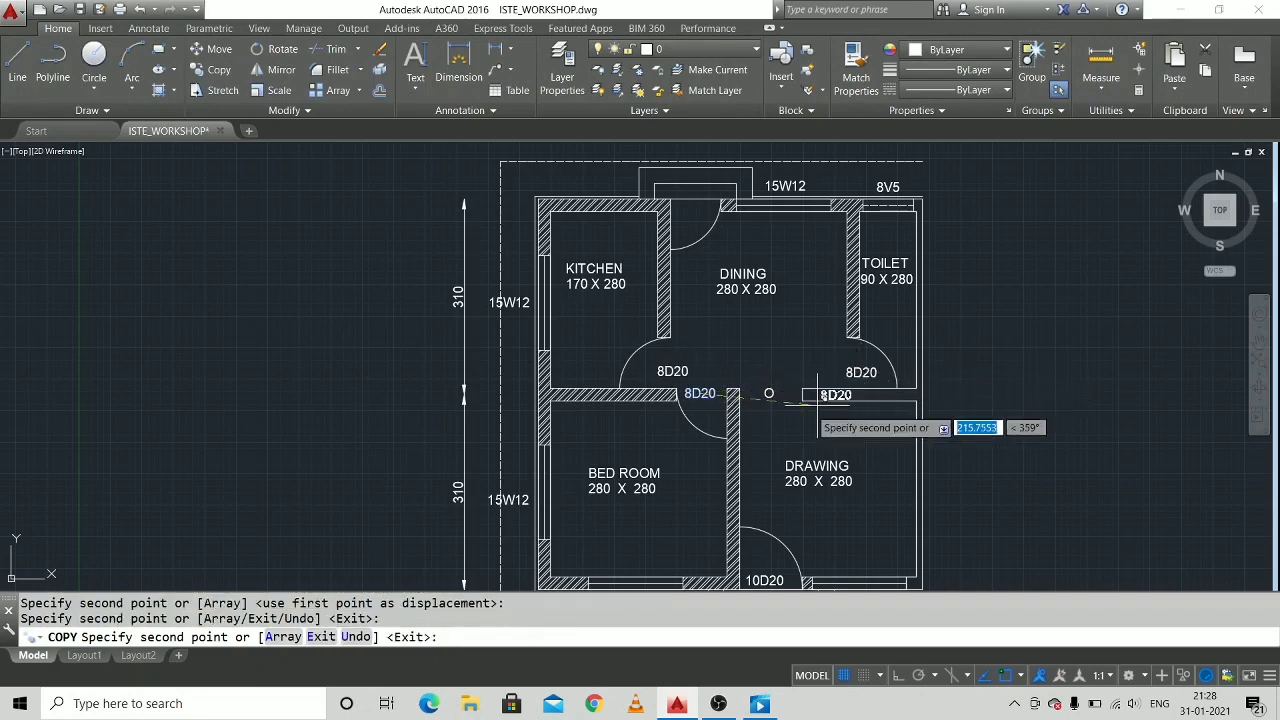
left_click(697, 205)
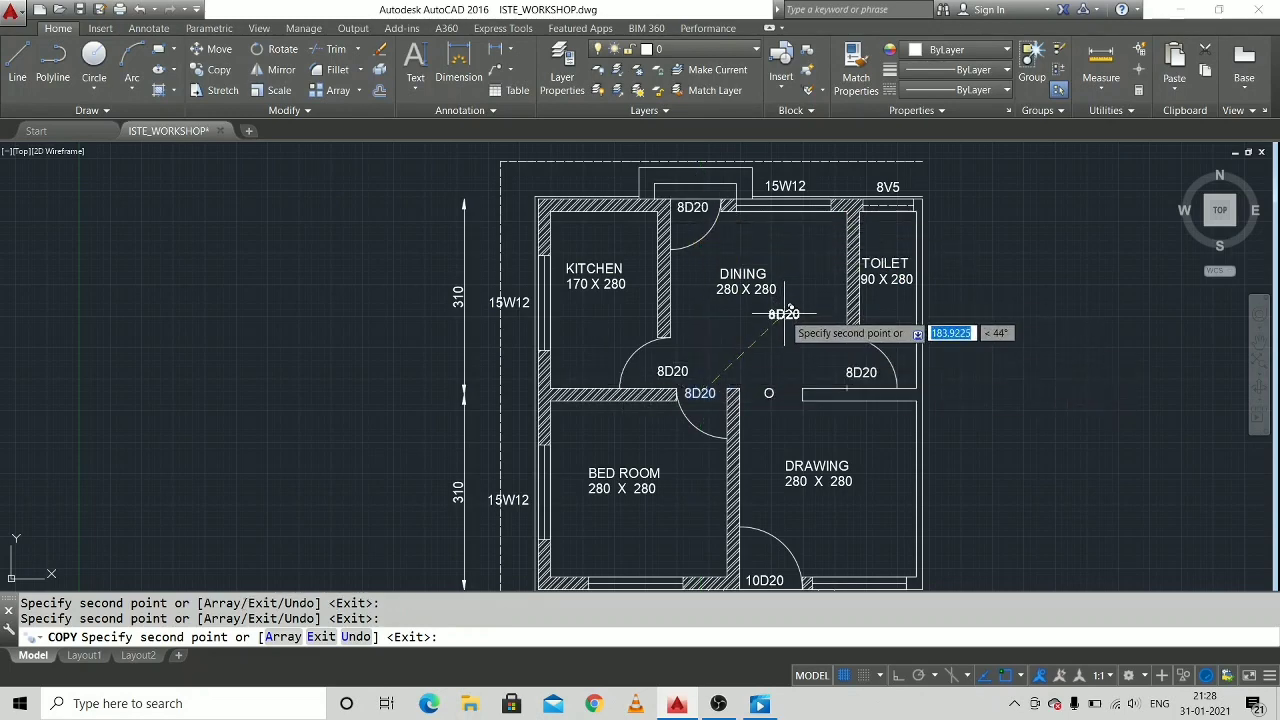
key("Escape")
middle_click_drag(1002, 362, 926, 355)
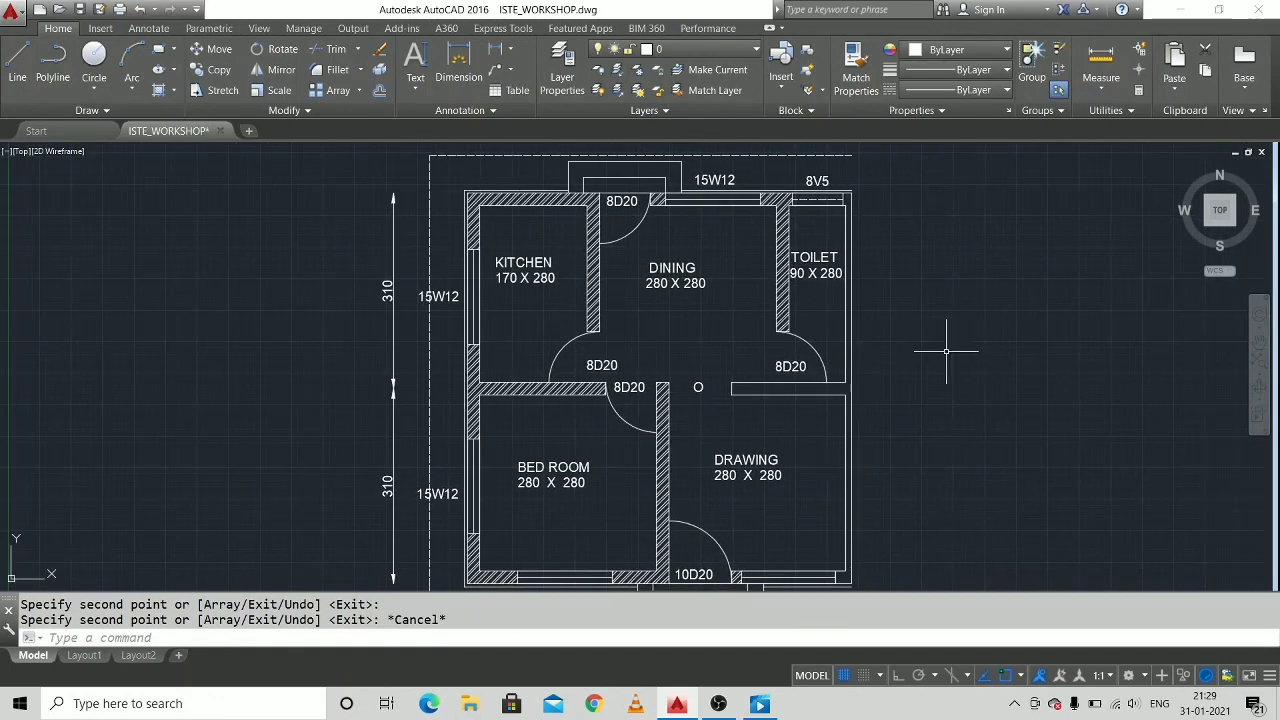
left_click(440, 298)
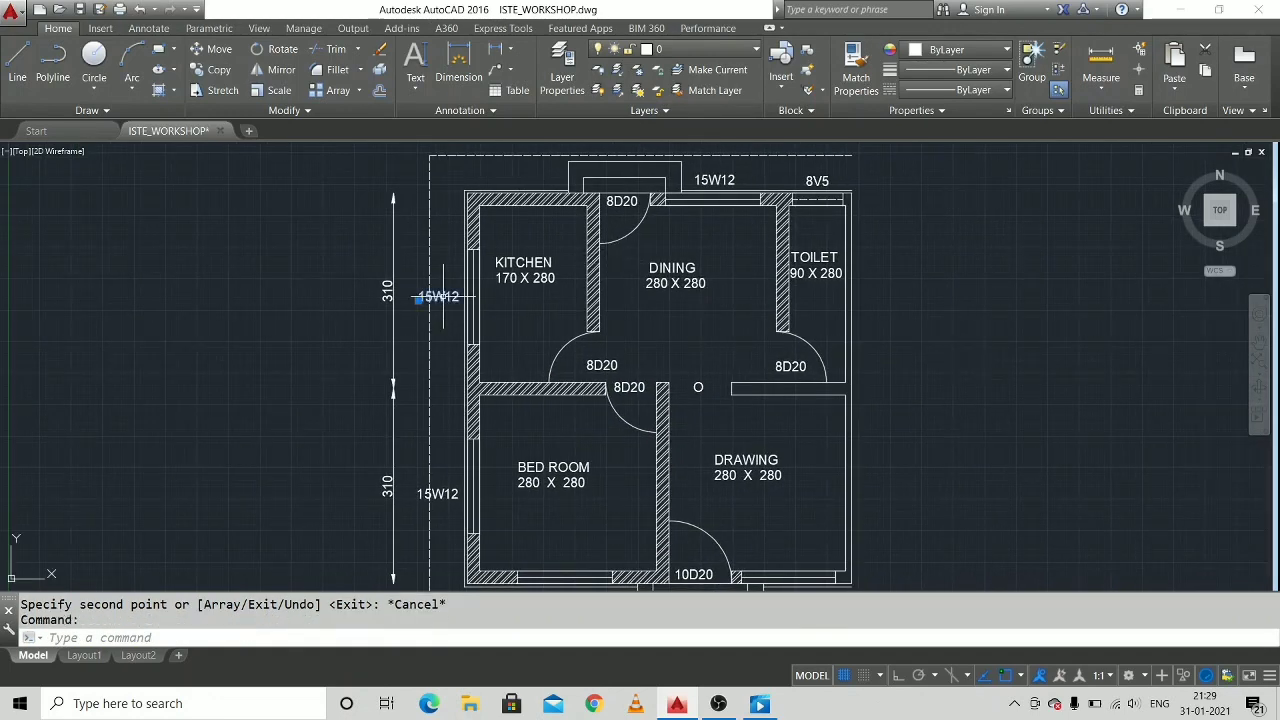
right_click(444, 299)
left_click(482, 478)
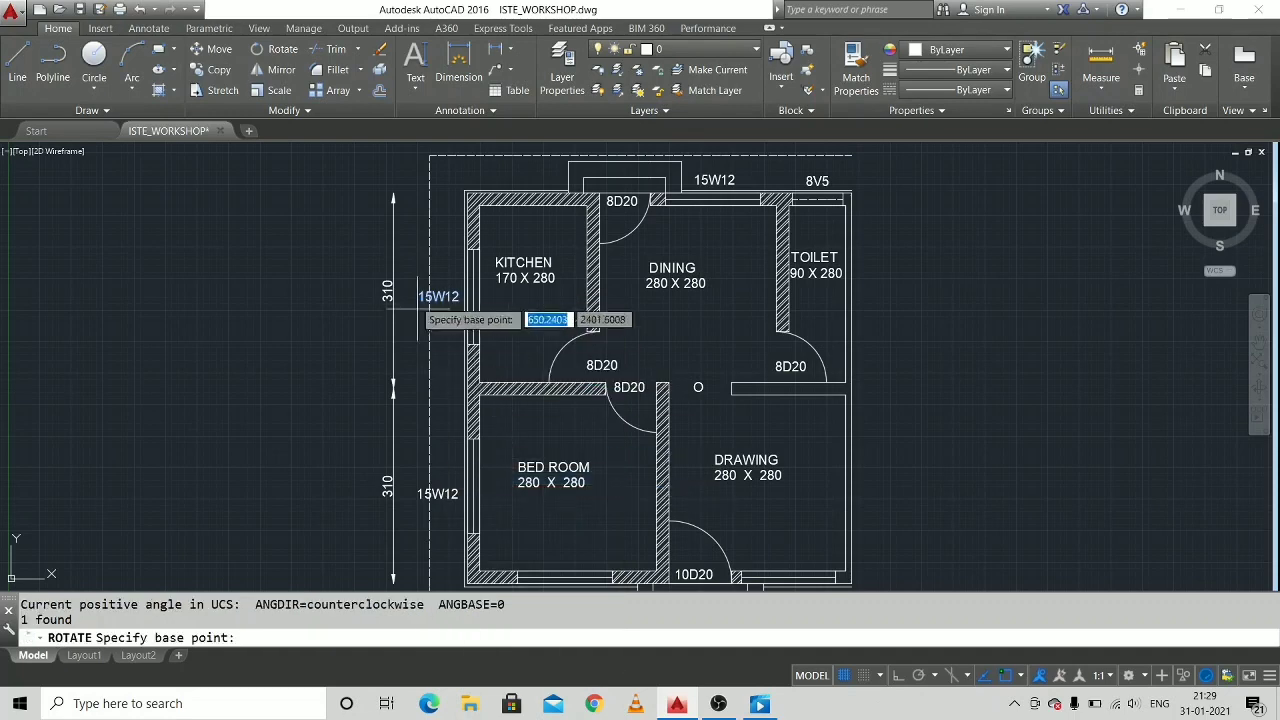
left_click(430, 298)
key("Escape")
Rotate the kitchen window's "15W12" label 90° and position it vertically beside the window.
right_click(426, 296)
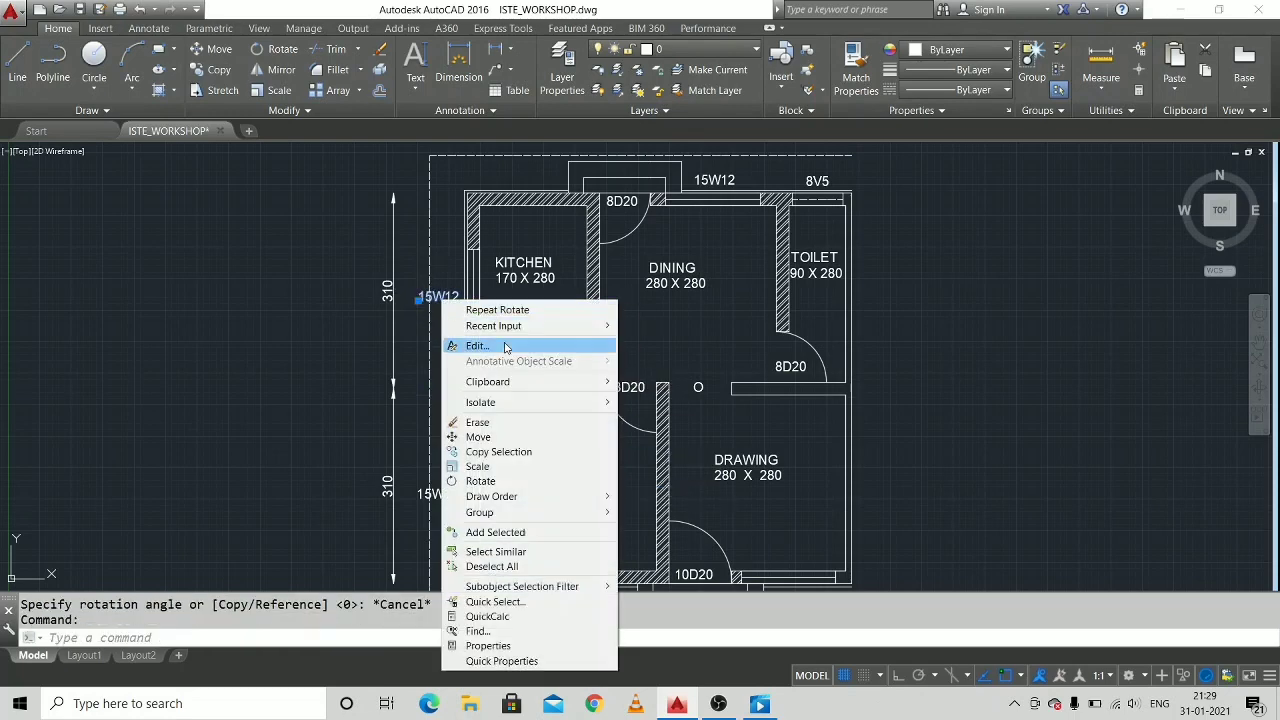
left_click(470, 478)
left_click(444, 297)
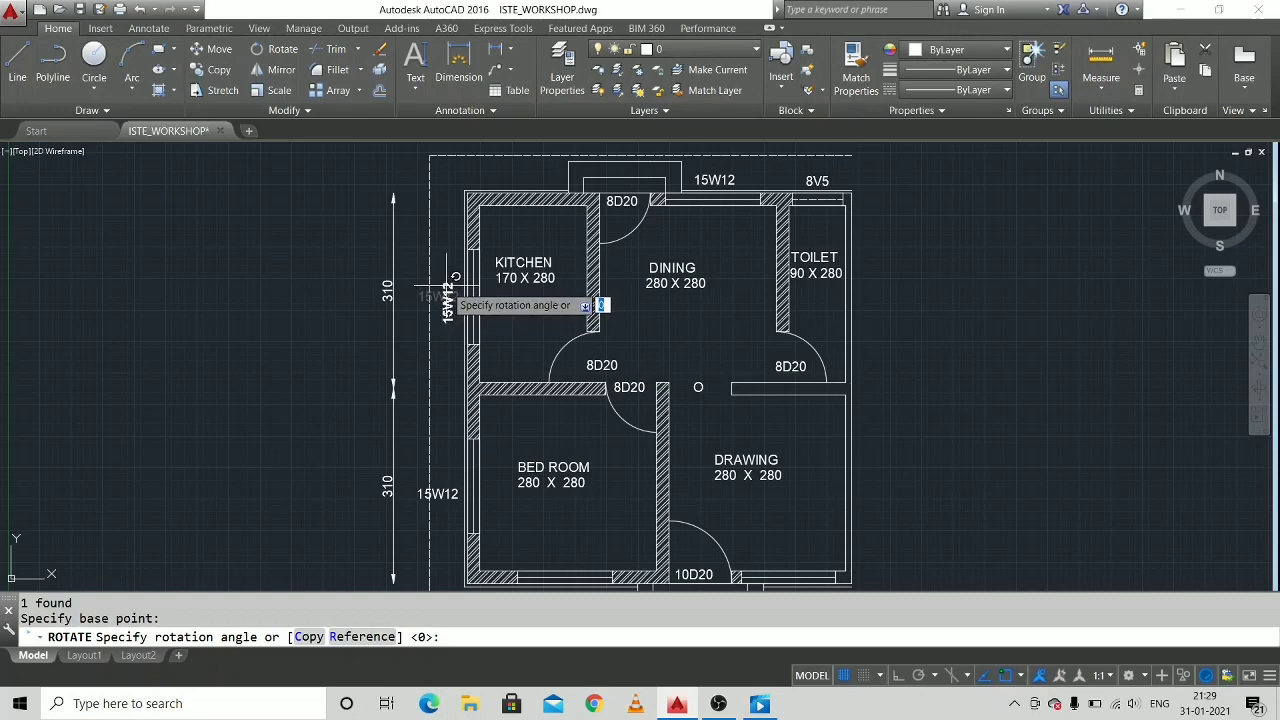
left_click(444, 306)
middle_click_drag(455, 315, 415, 325)
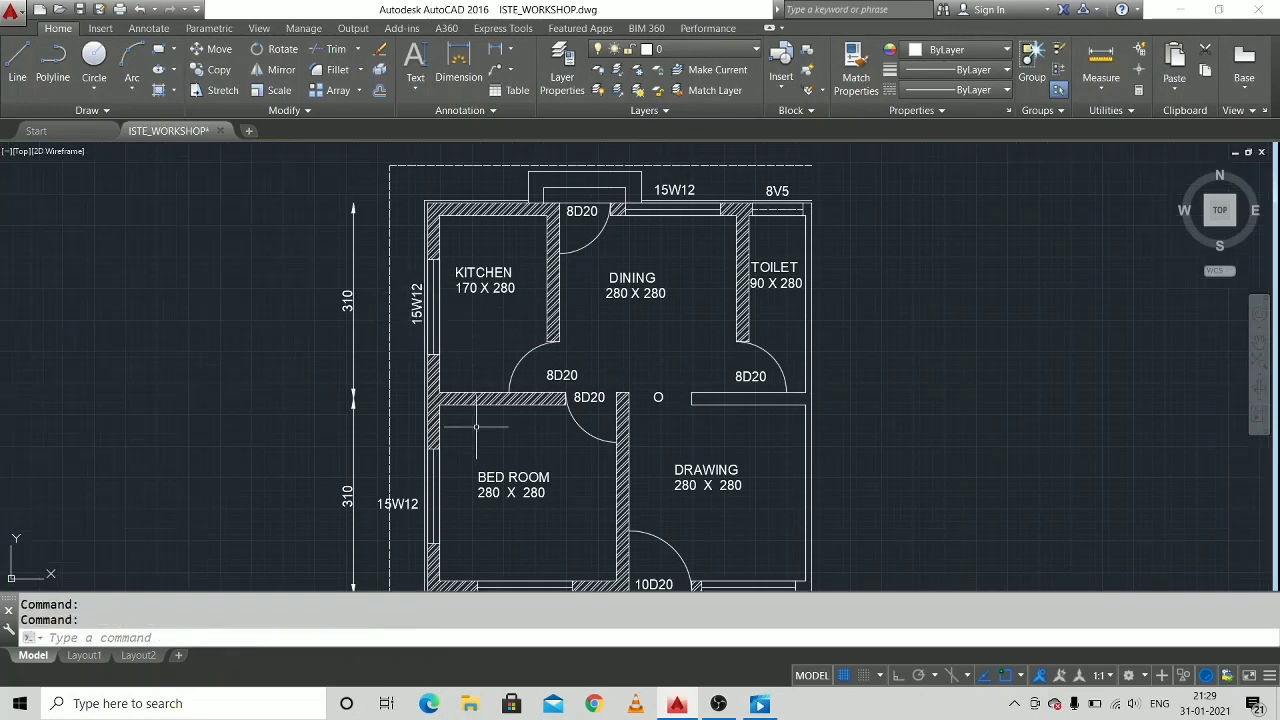
Rotate the "15W12" label of the bedroom's left window 90° and move it alongside the window.
middle_click_drag(412, 504, 456, 363)
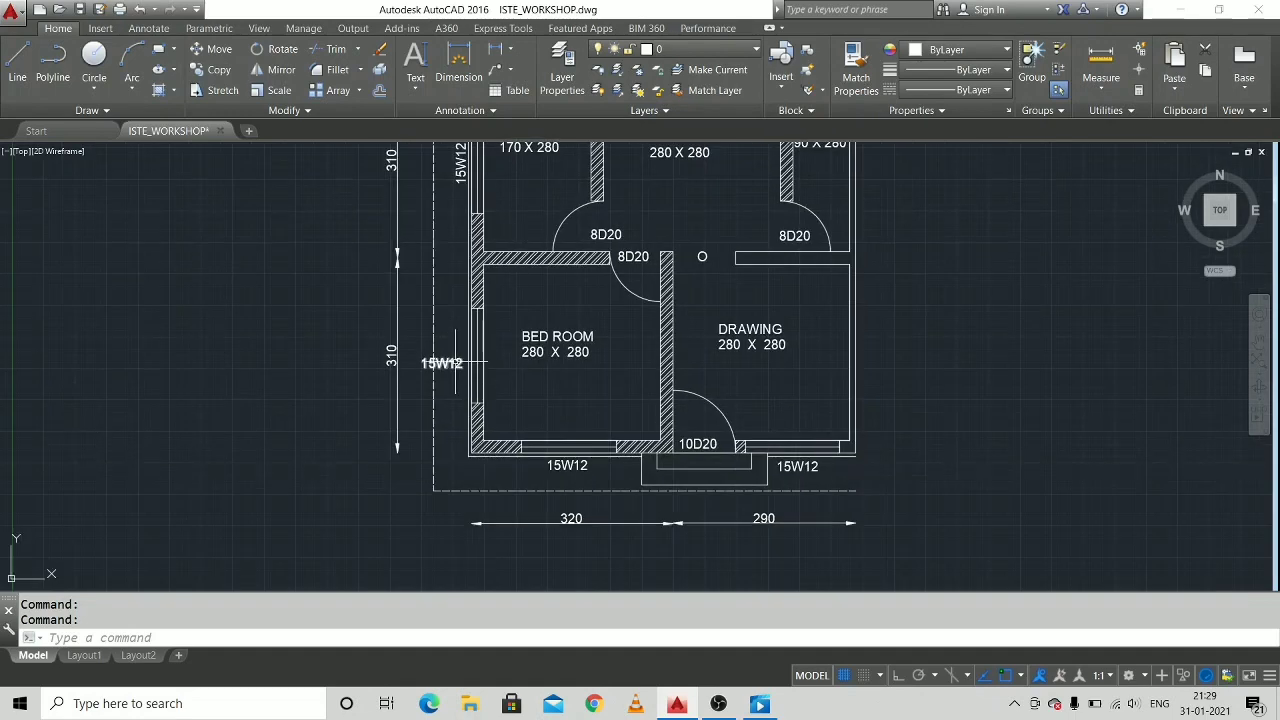
left_click(455, 363)
right_click(457, 364)
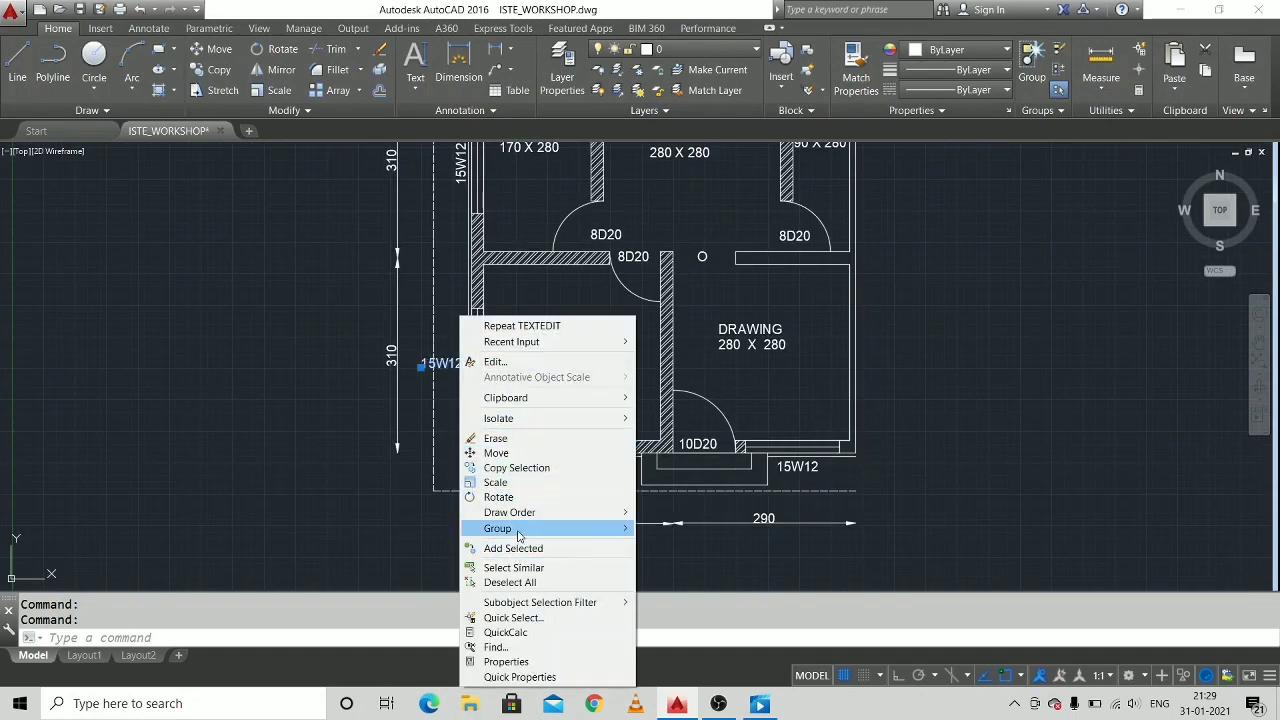
left_click(505, 497)
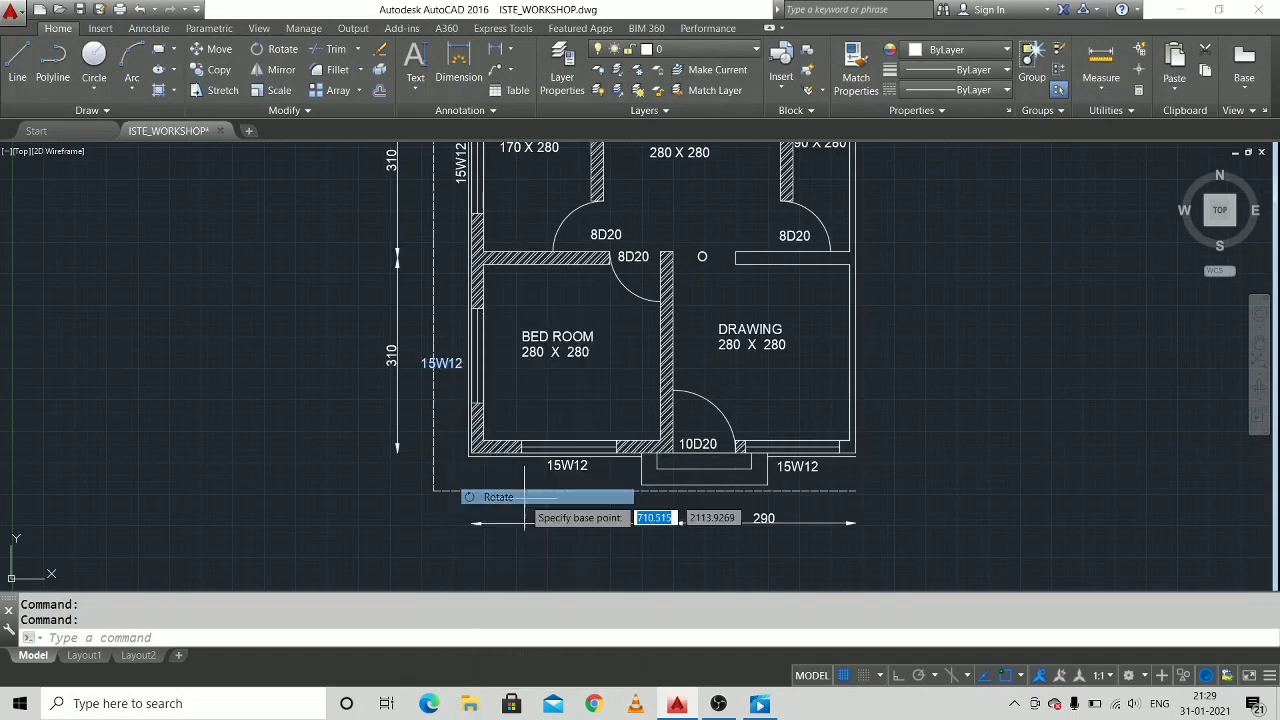
left_click(449, 363)
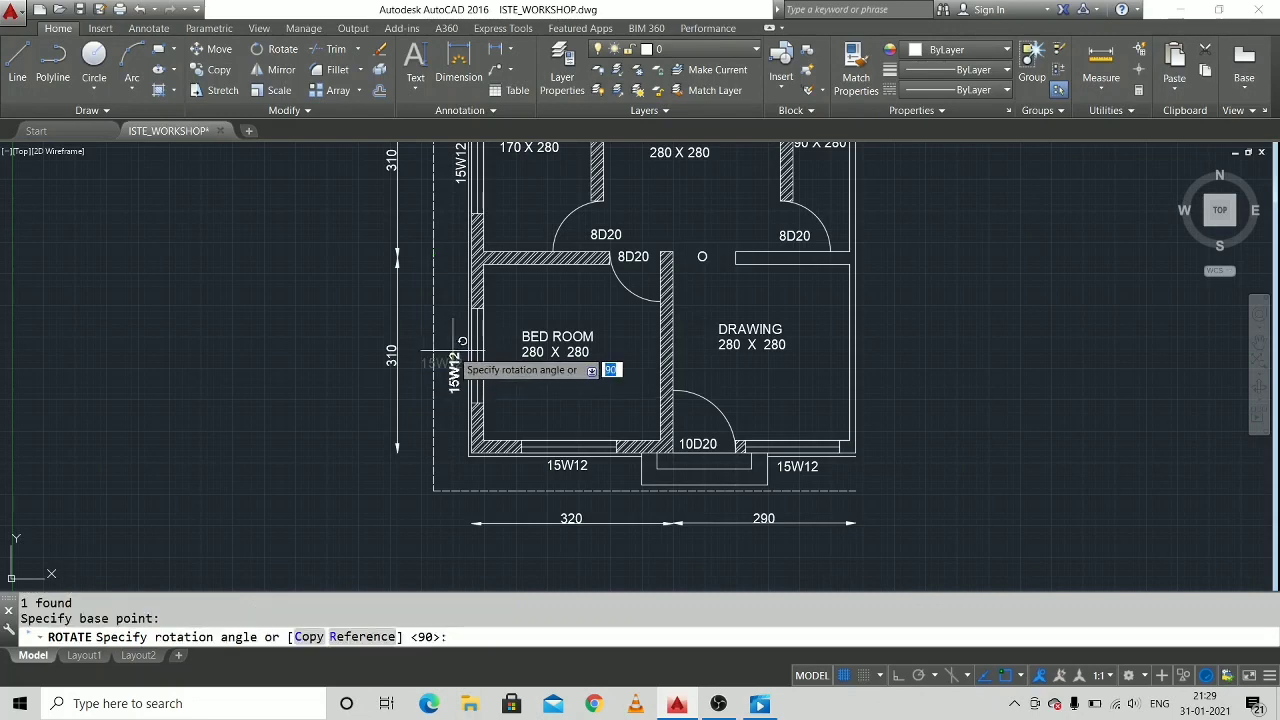
key("Return")
left_click_drag(454, 377, 459, 368)
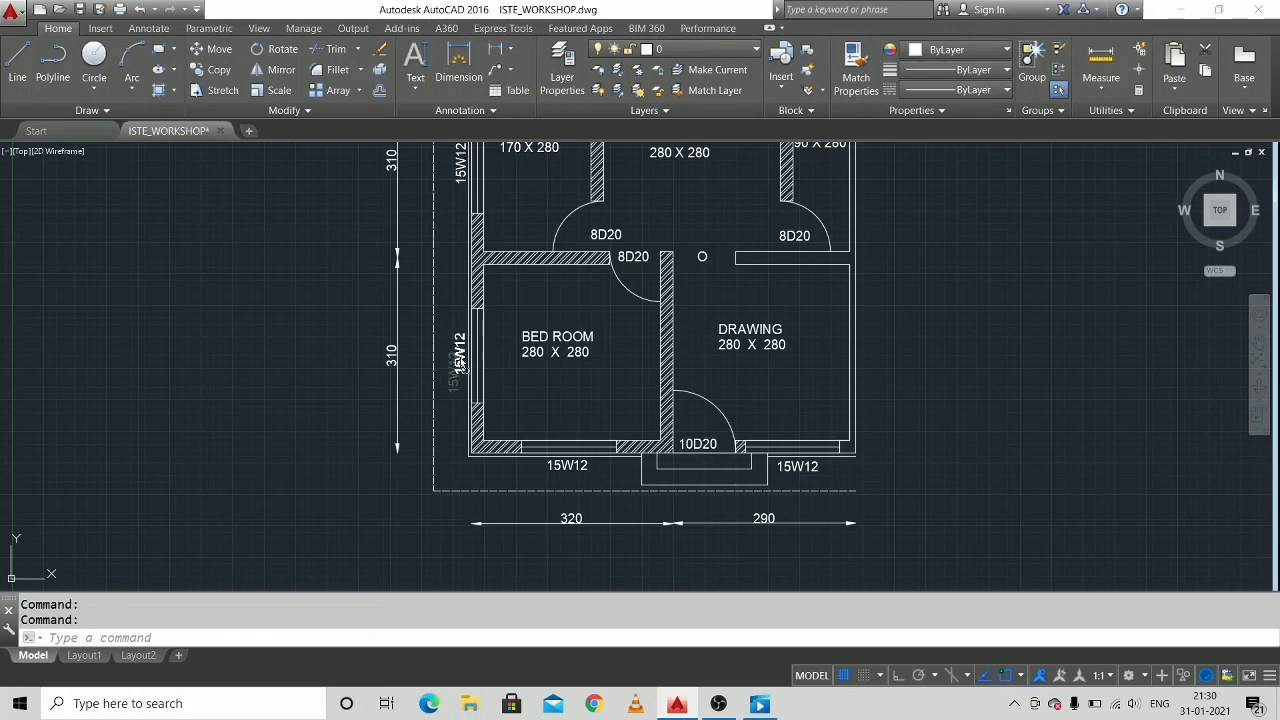
Rotate the kitchen door's "8D20" label 90° so it reads vertically in the door opening.
middle_click_drag(775, 455, 602, 429)
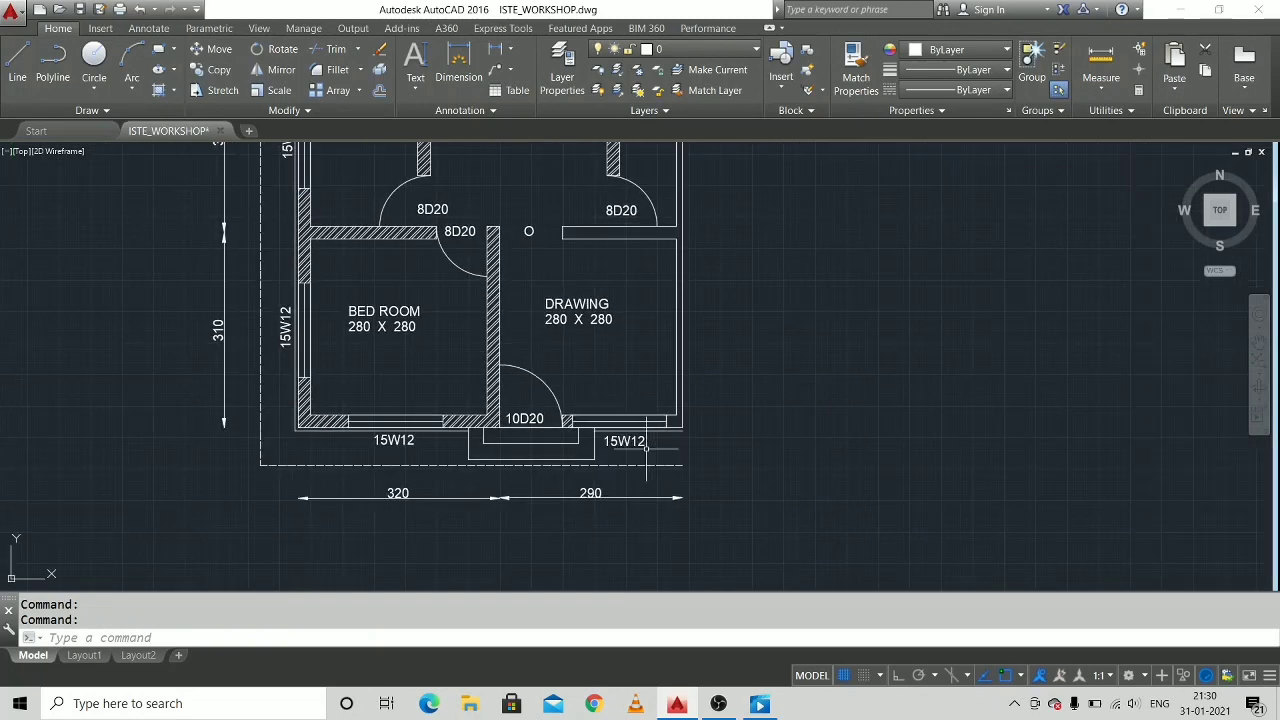
scroll(436, 207, "up", 2)
middle_click_drag(436, 207, 523, 307)
left_click(523, 307)
right_click(523, 307)
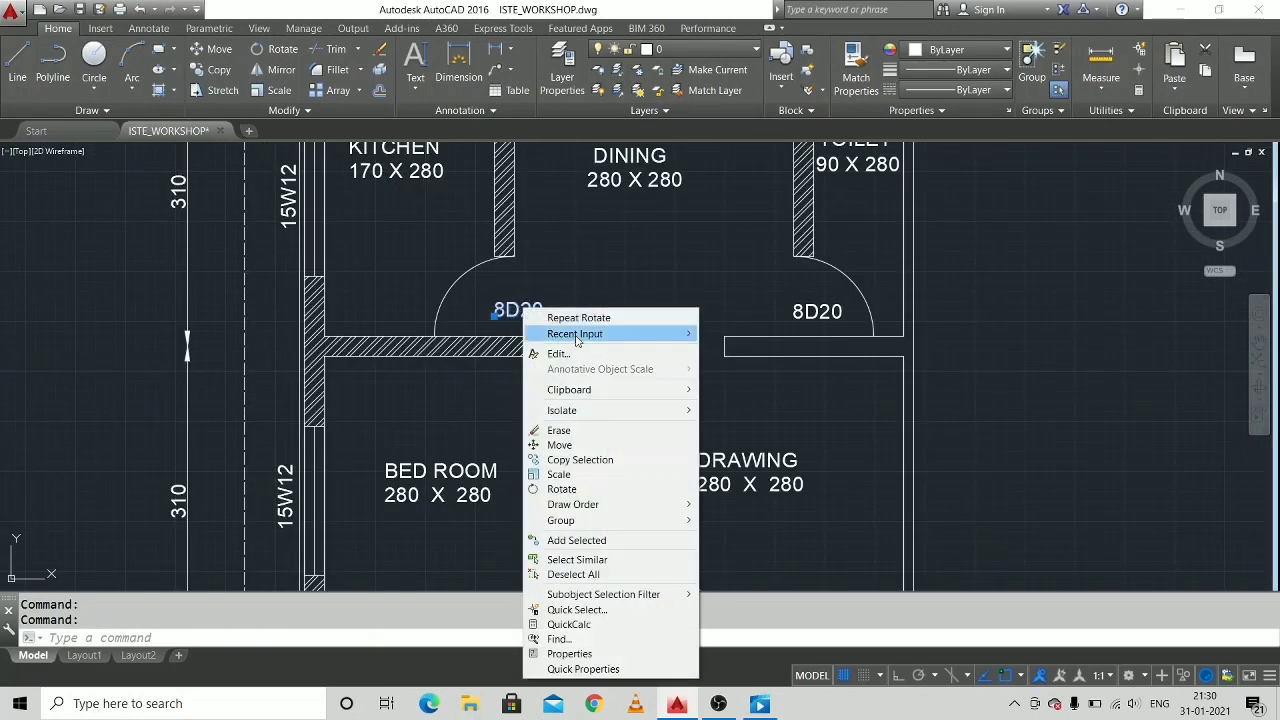
left_click(580, 318)
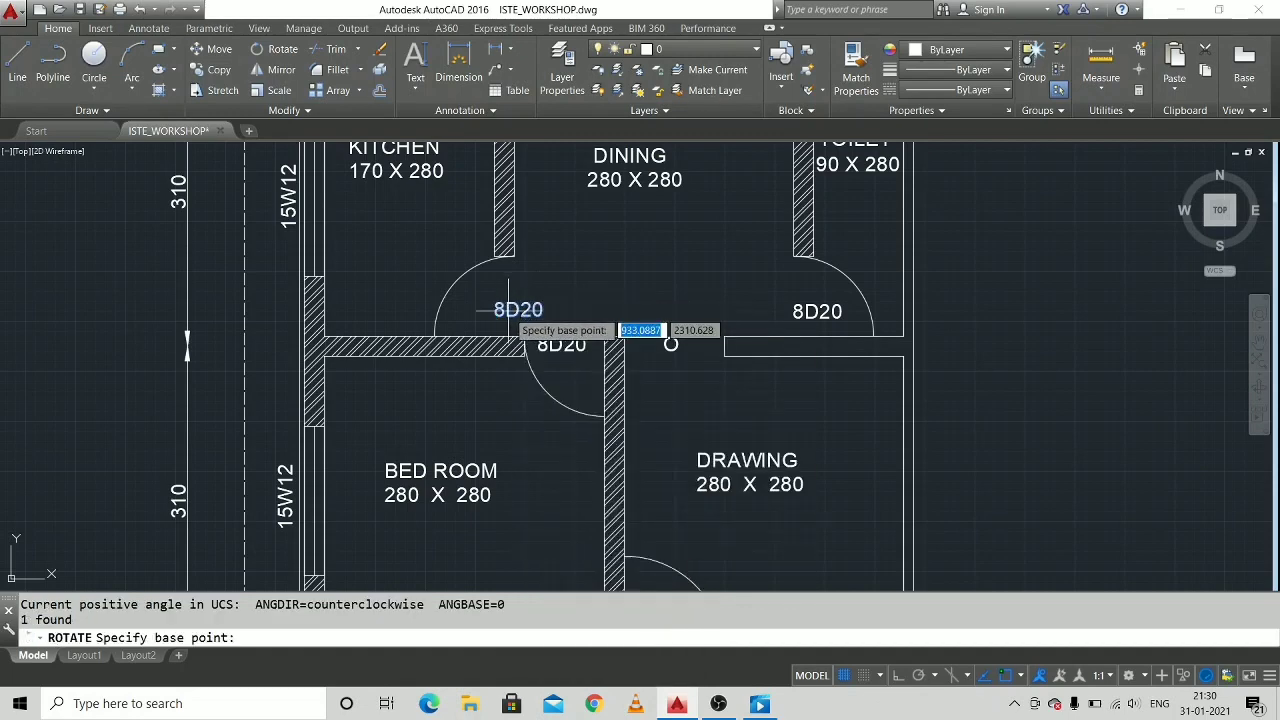
left_click(507, 311)
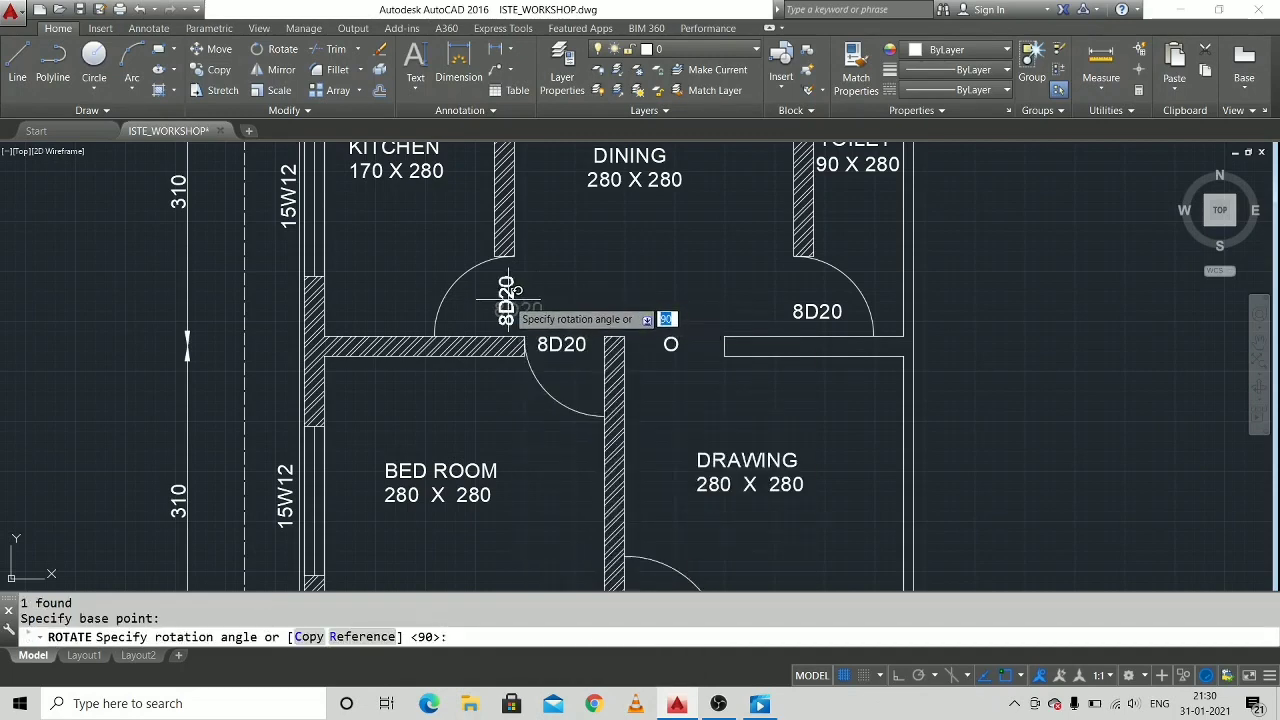
left_click(508, 291)
Rotate the toilet door's "8D20" label 90° and move it into line with the door opening.
left_click(817, 311)
right_click(817, 314)
left_click(862, 326)
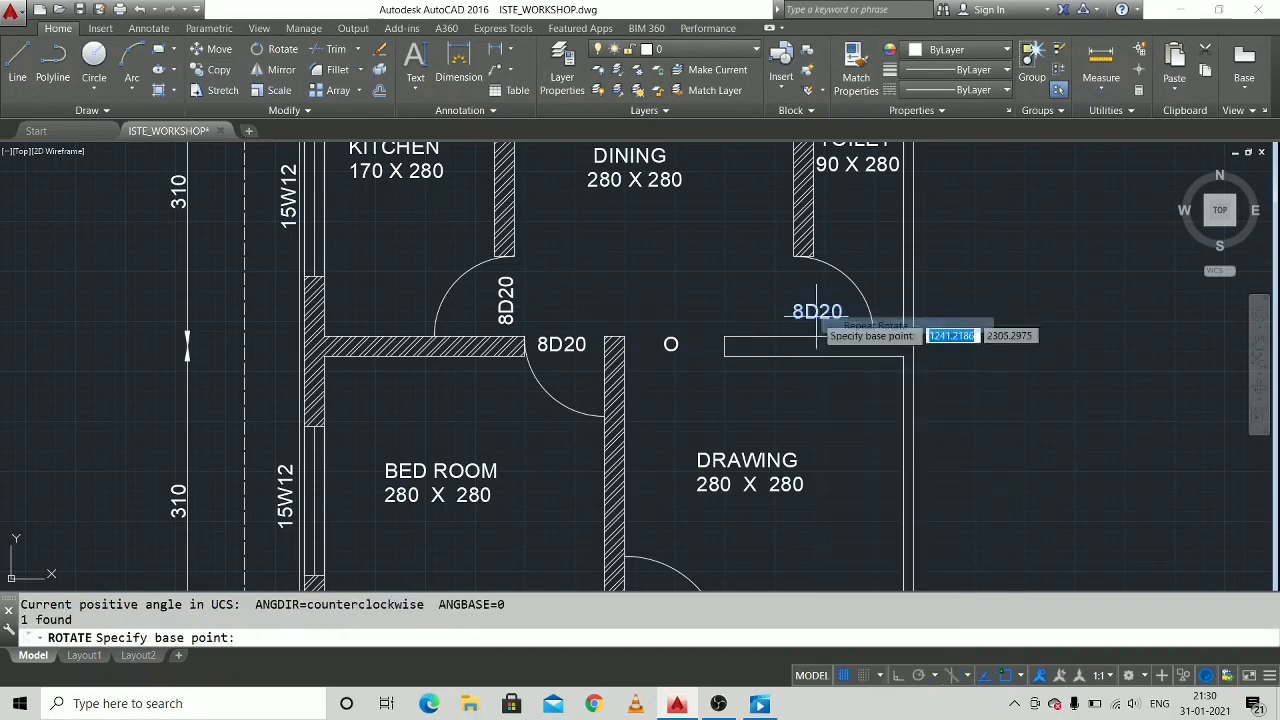
left_click(818, 311)
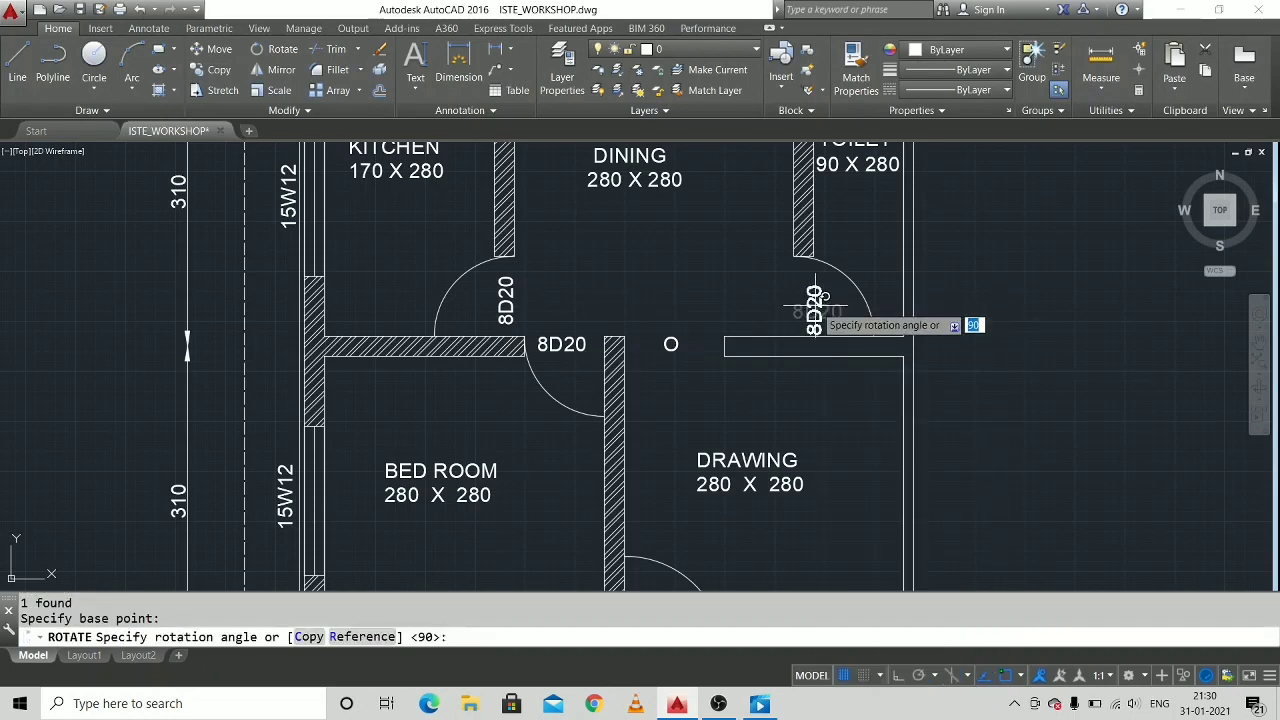
left_click(816, 304)
left_click(814, 309)
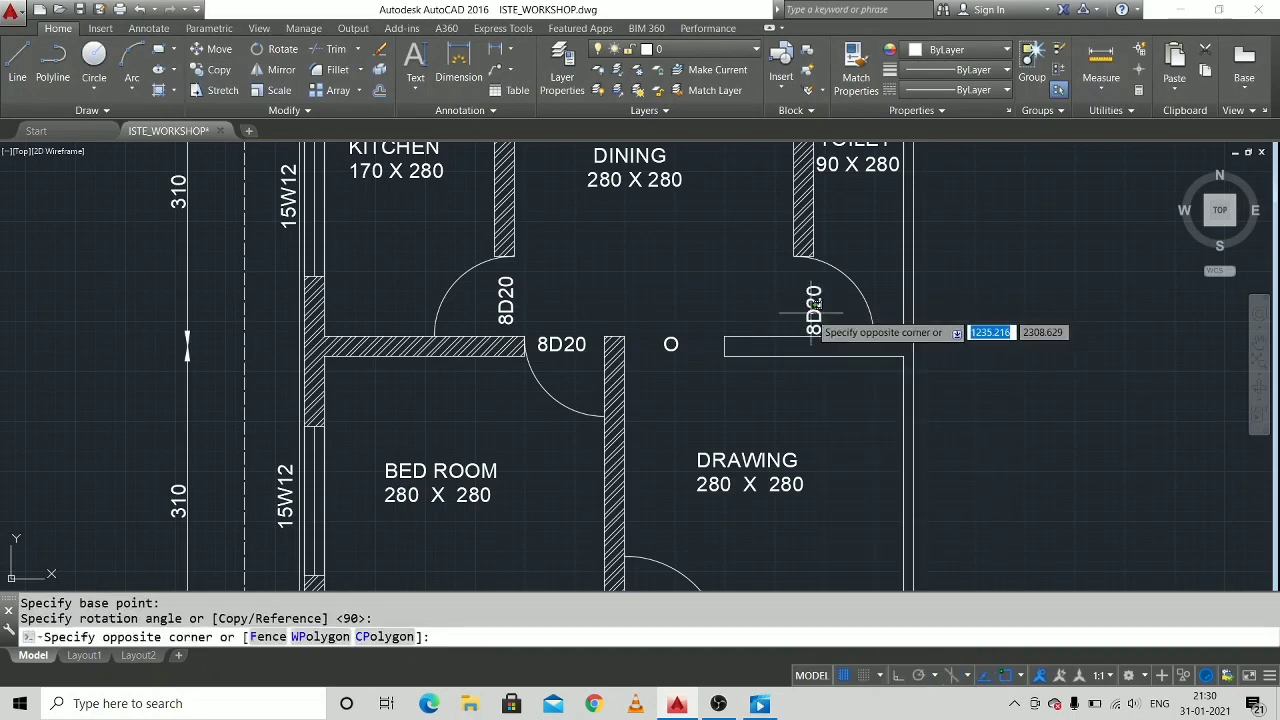
left_click(817, 312)
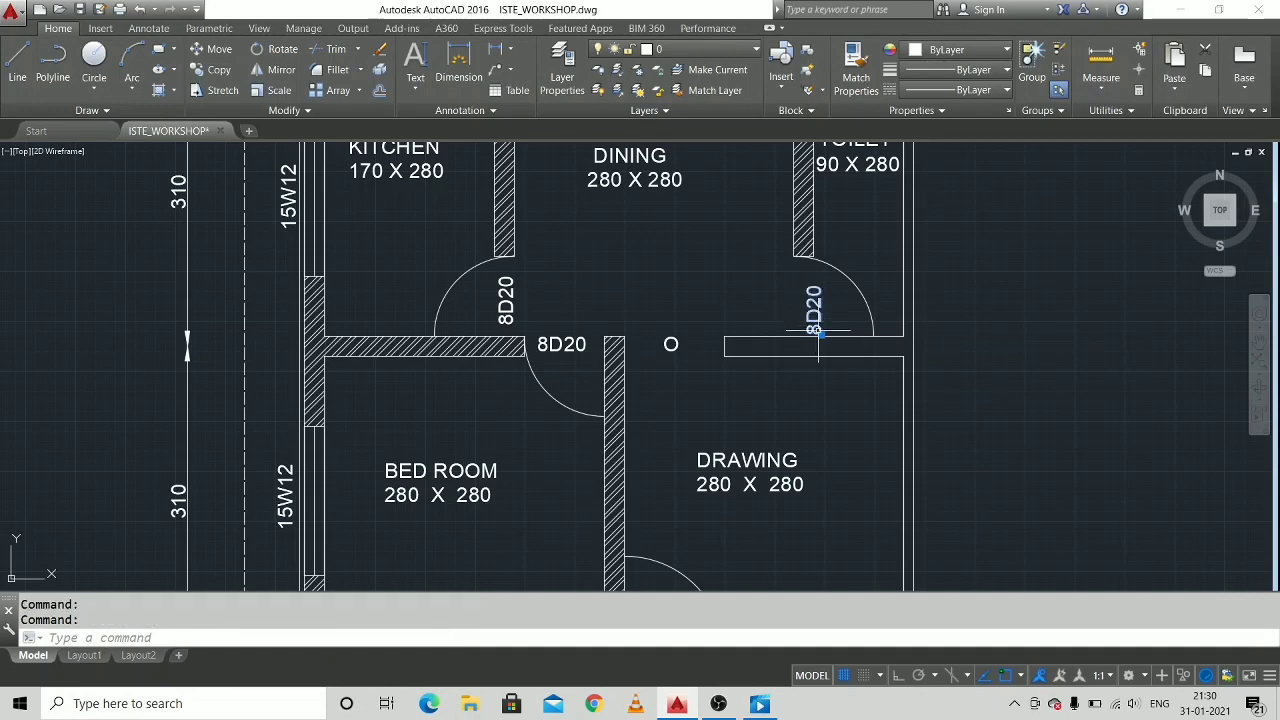
left_click_drag(818, 330, 810, 320)
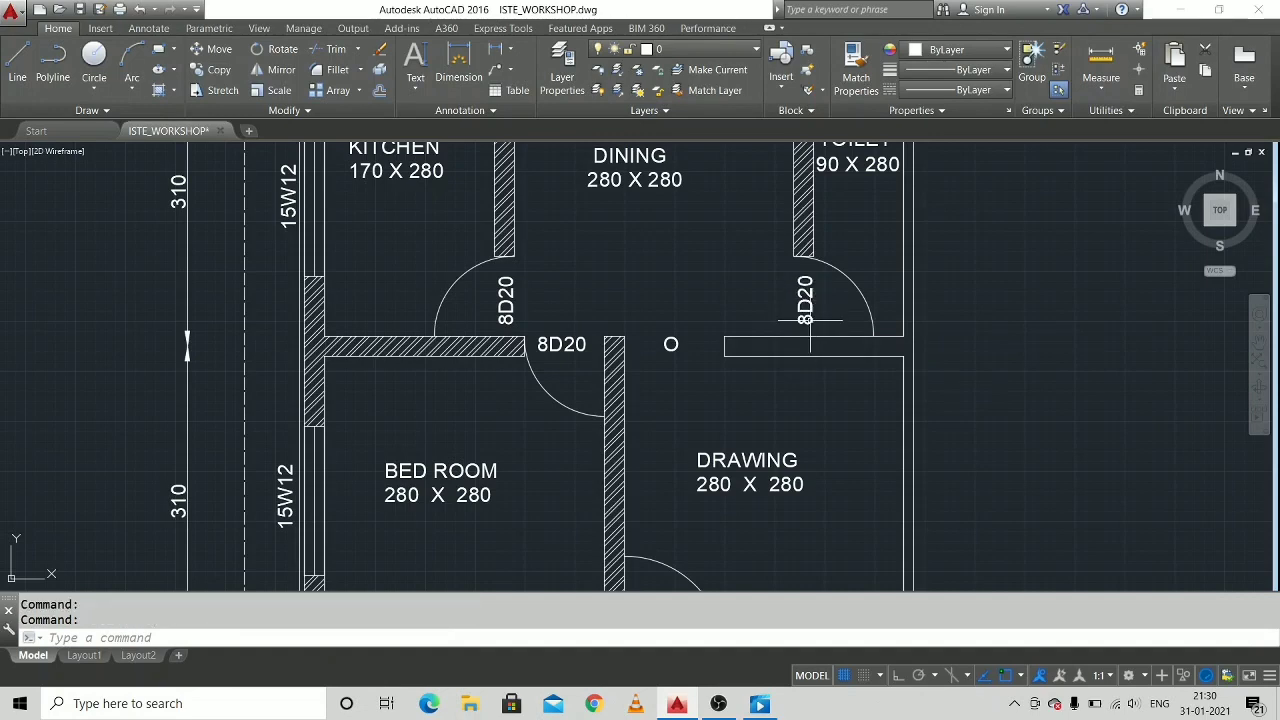
With Ortho on, mirror the entire half plan about a vertical line through the outer end of the 120 dimension, keeping the source objects.
scroll(810, 320, "down", 2)
middle_click_drag(806, 308, 739, 298)
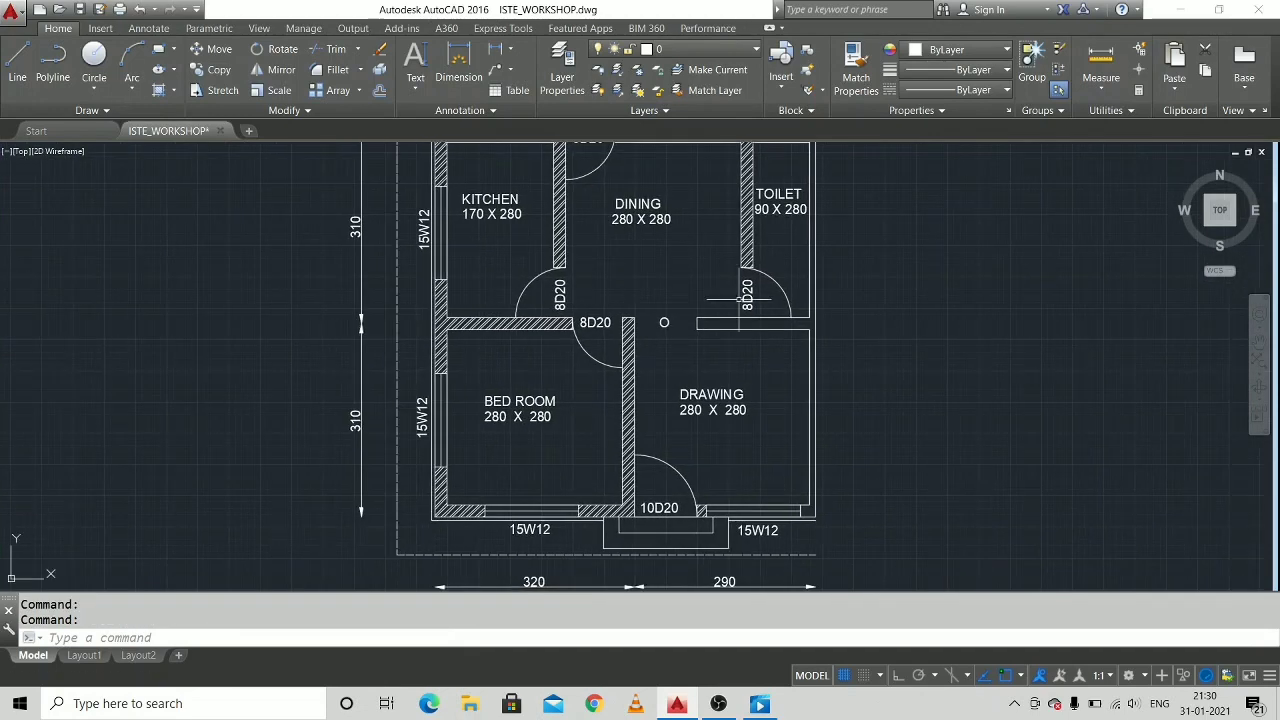
scroll(740, 297, "down", 1)
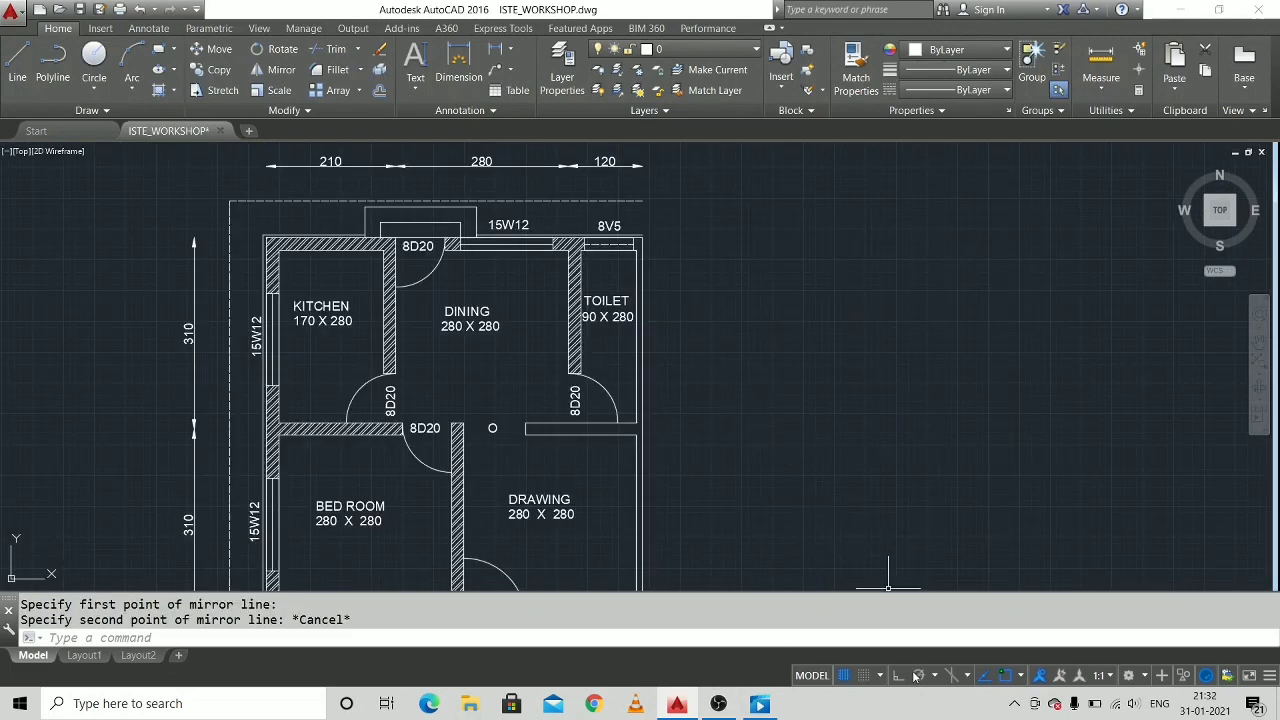
left_click(899, 676)
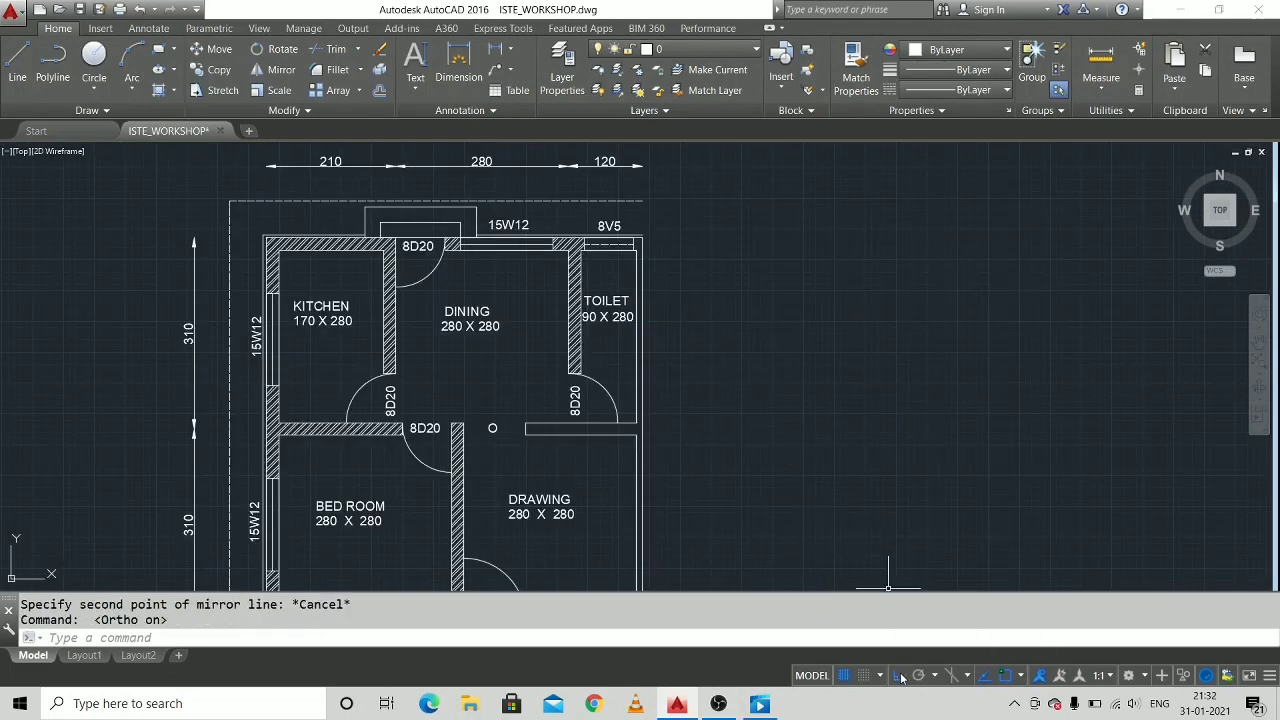
scroll(689, 297, "down", 2)
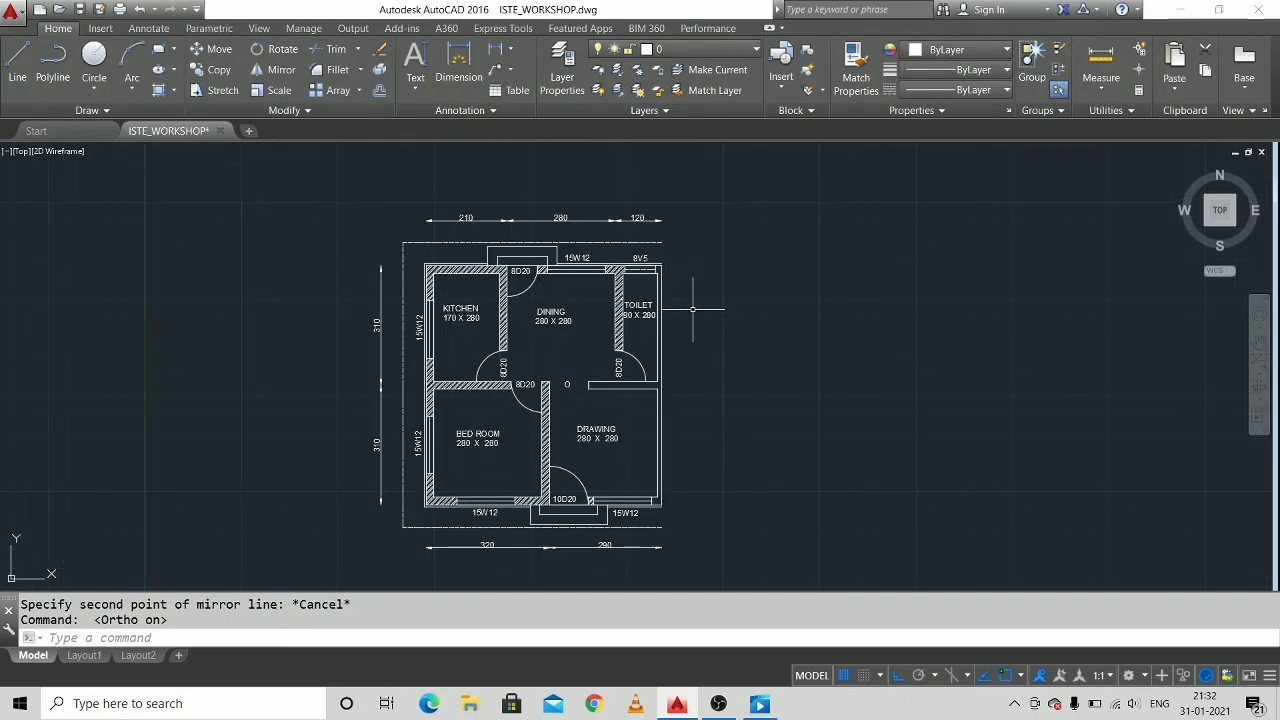
middle_click_drag(666, 289, 630, 233)
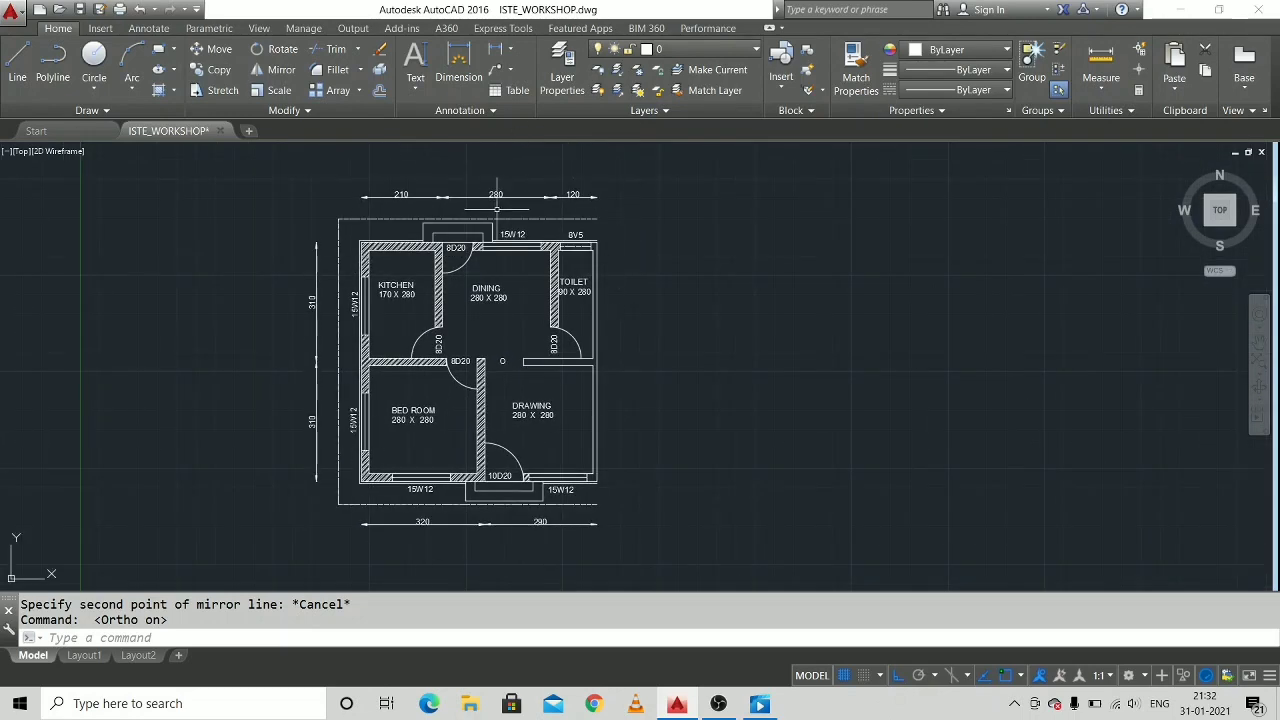
mouse_move(641, 183)
left_mouse_down()
mouse_move(290, 215)
mouse_move(430, 585)
mouse_move(457, 591)
mouse_move(686, 515)
mouse_move(669, 514)
left_mouse_up()
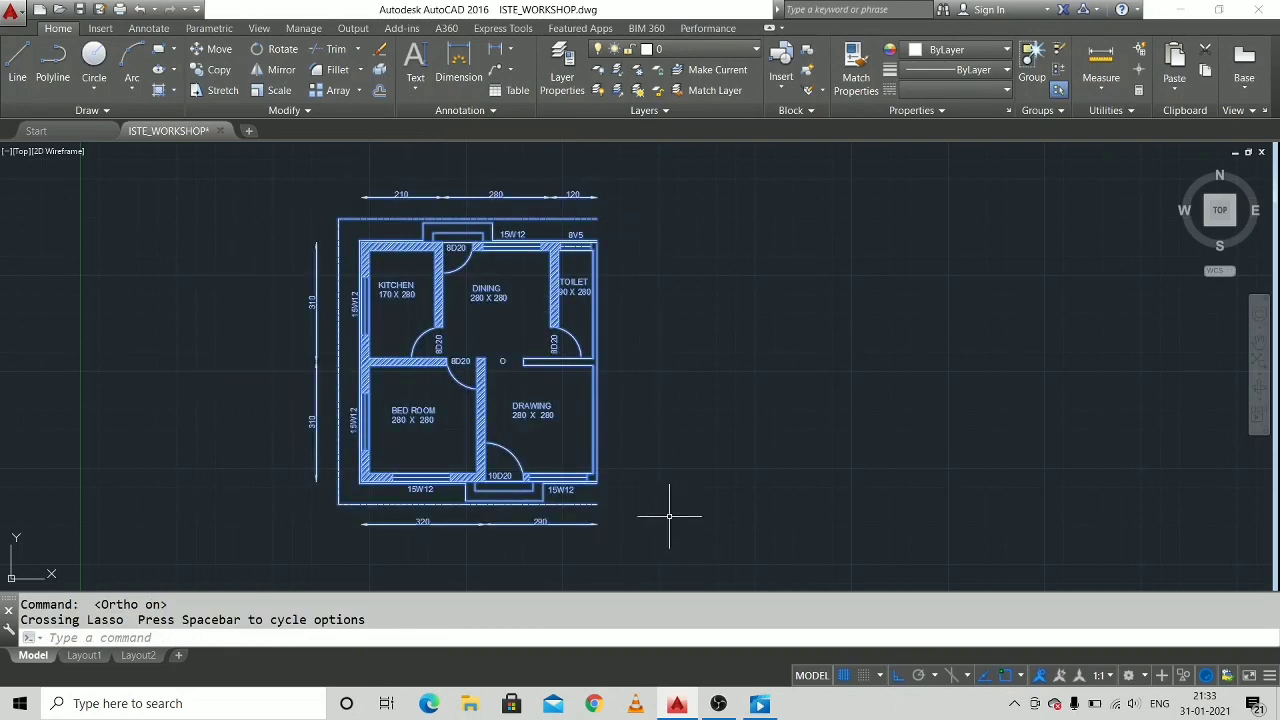
left_click(282, 78)
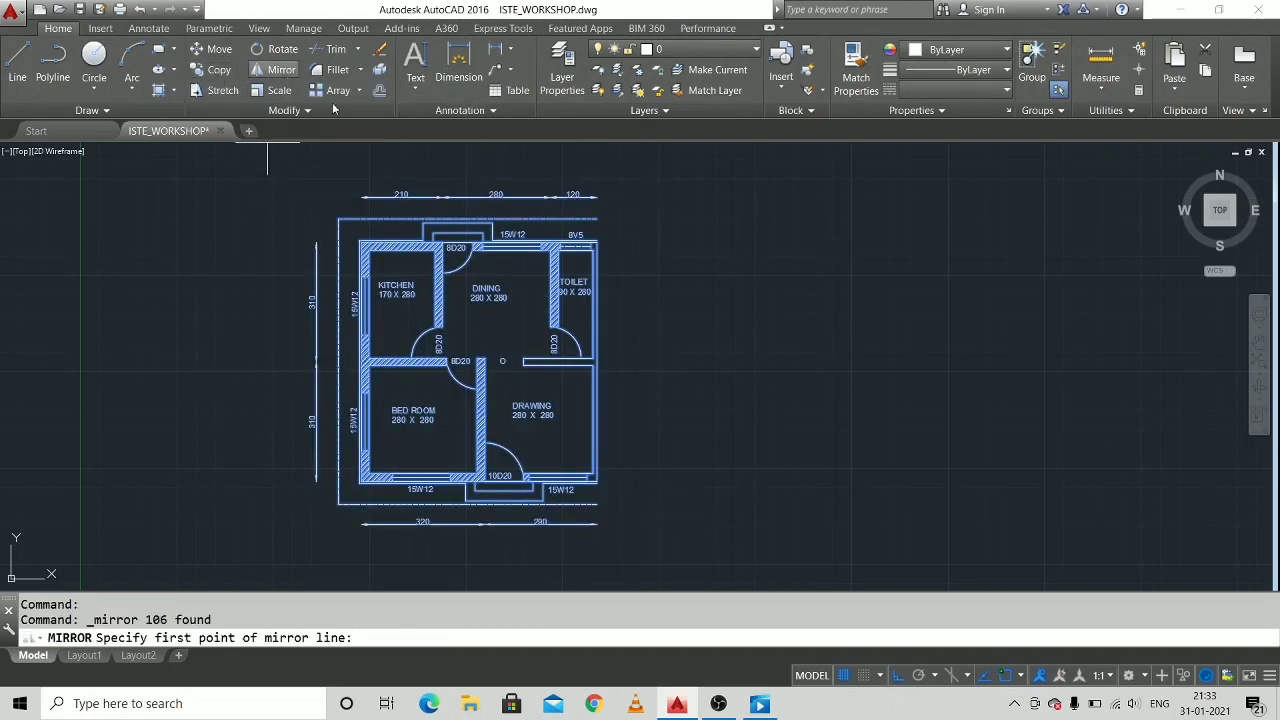
scroll(598, 184, "up", 3)
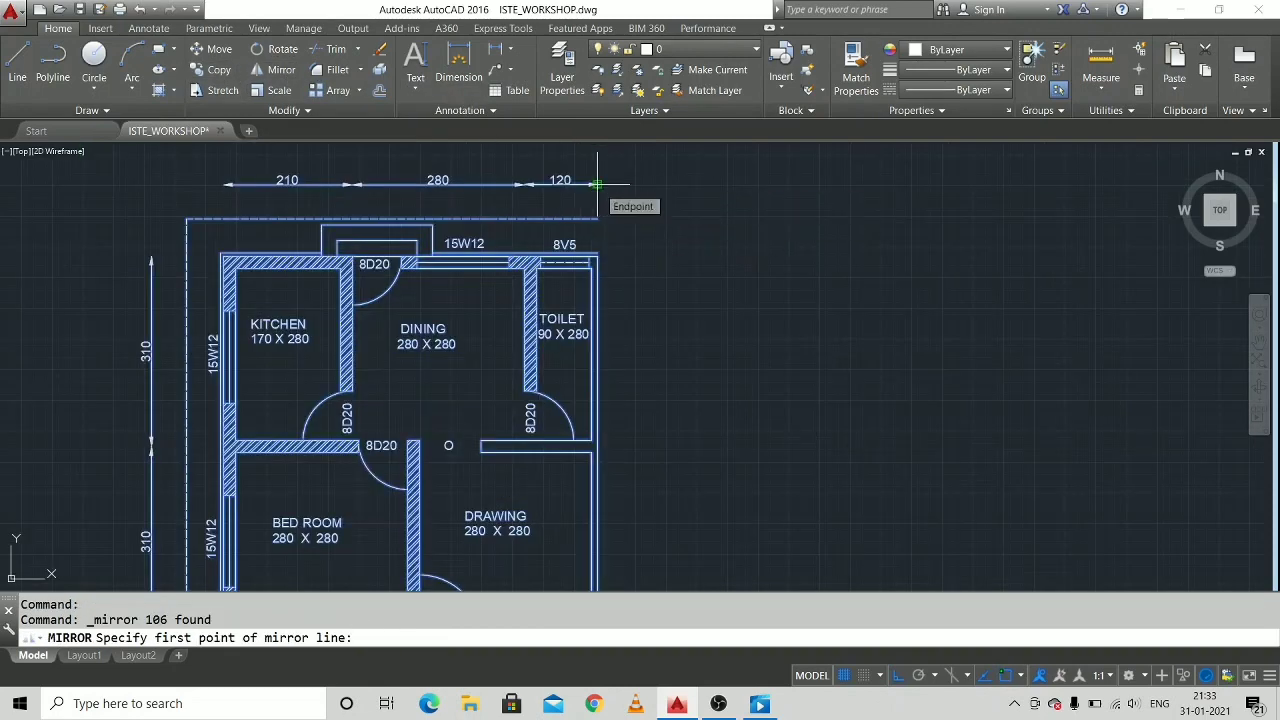
left_click(597, 184)
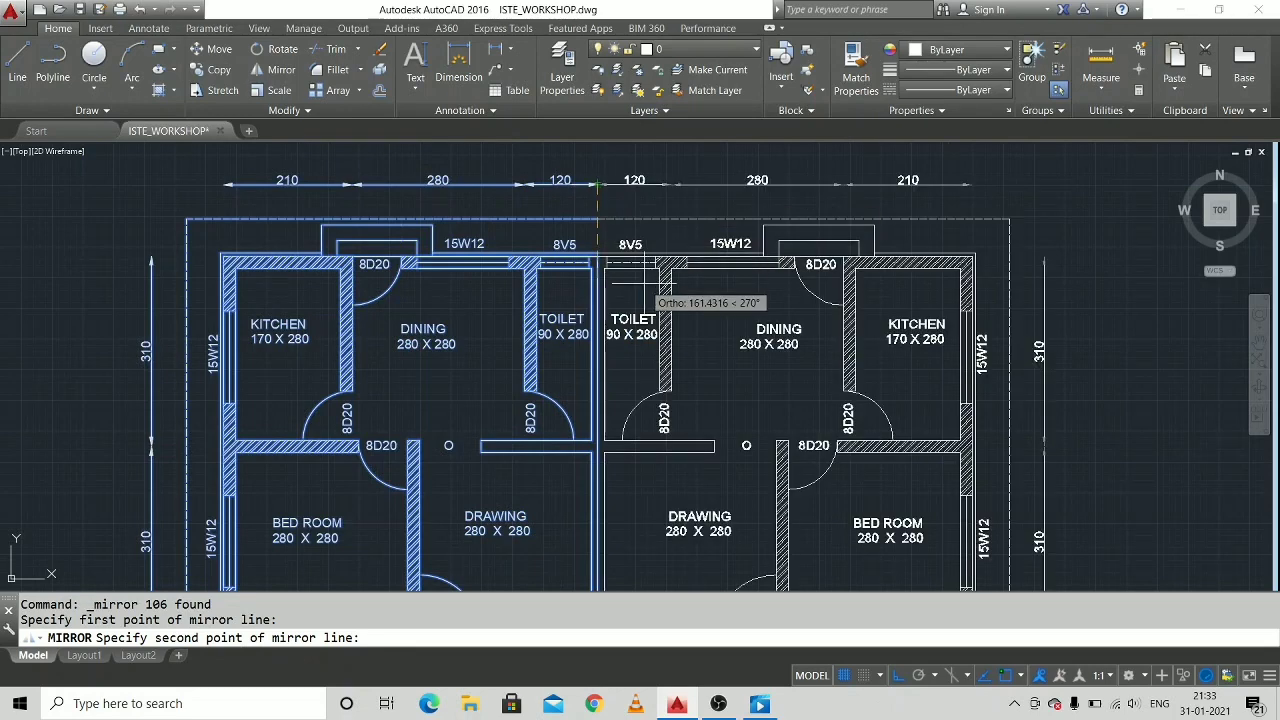
left_click(645, 289)
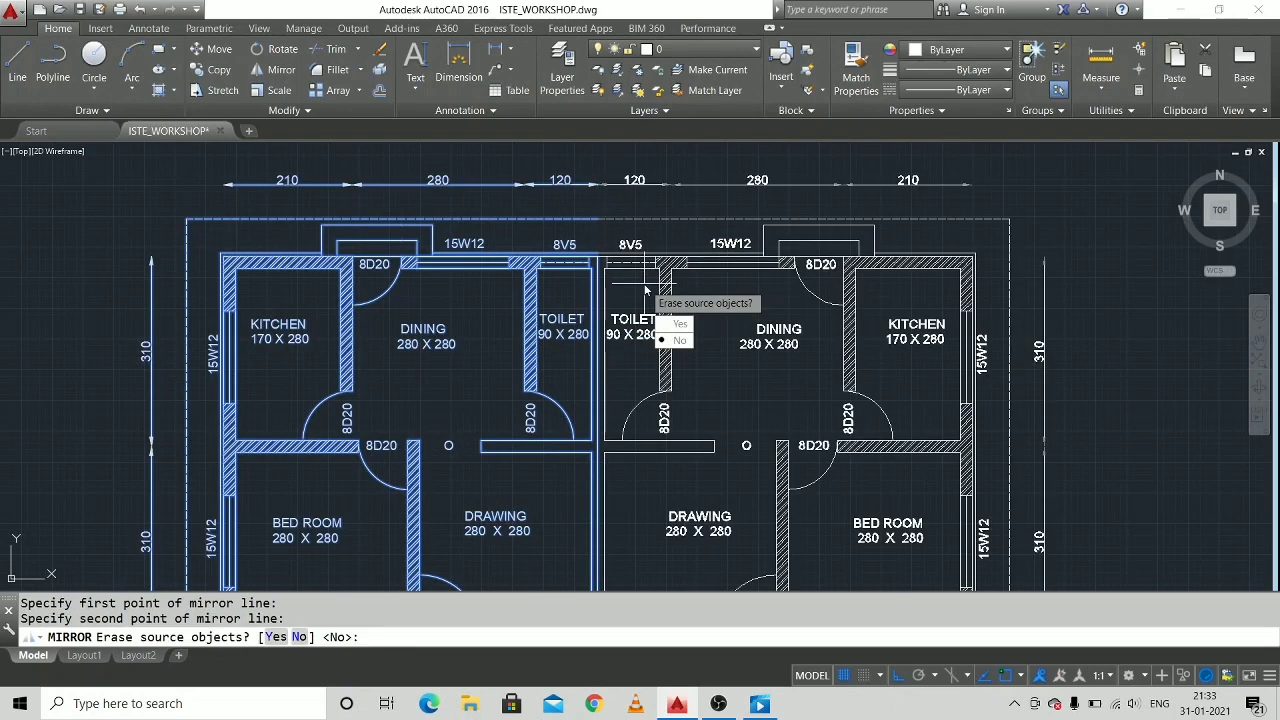
type("N")
key("Return")
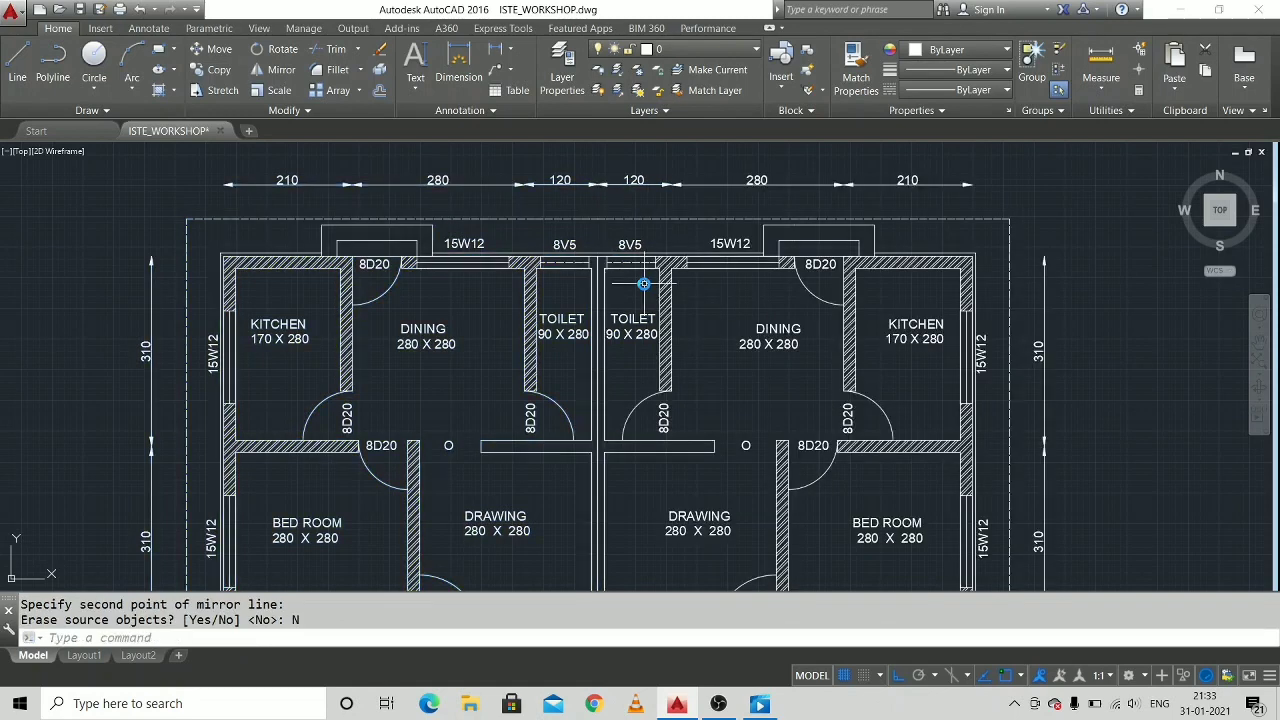
Erase the leftover centre line inside the shared party wall and the short line at the wall's lower end.
scroll(609, 280, "up", 2)
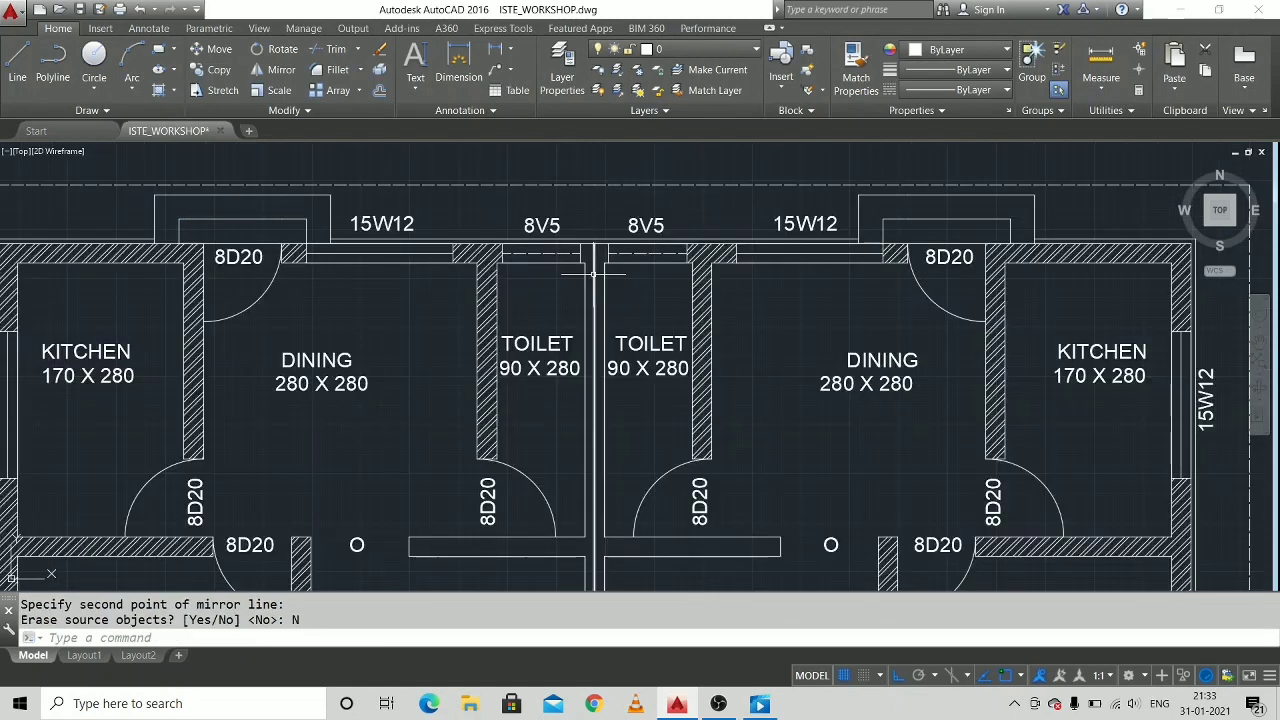
left_click(594, 280)
key("Delete")
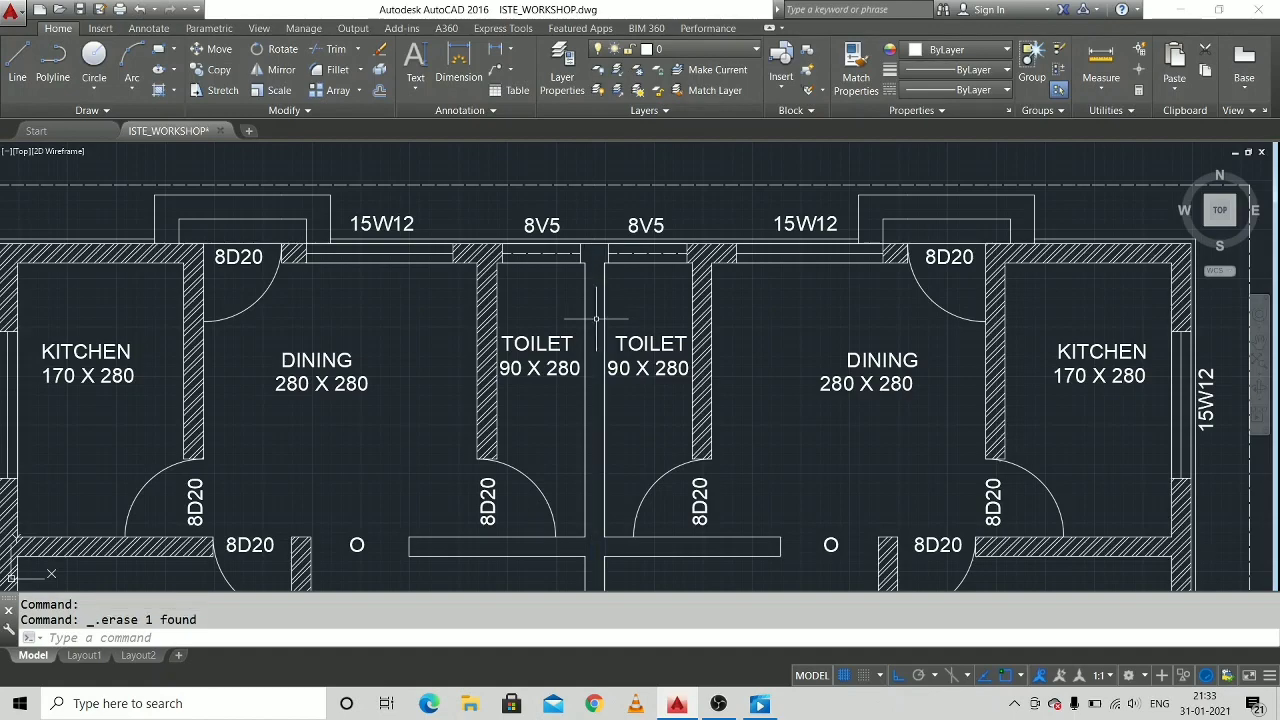
scroll(612, 321, "down", 4)
scroll(639, 553, "up", 4)
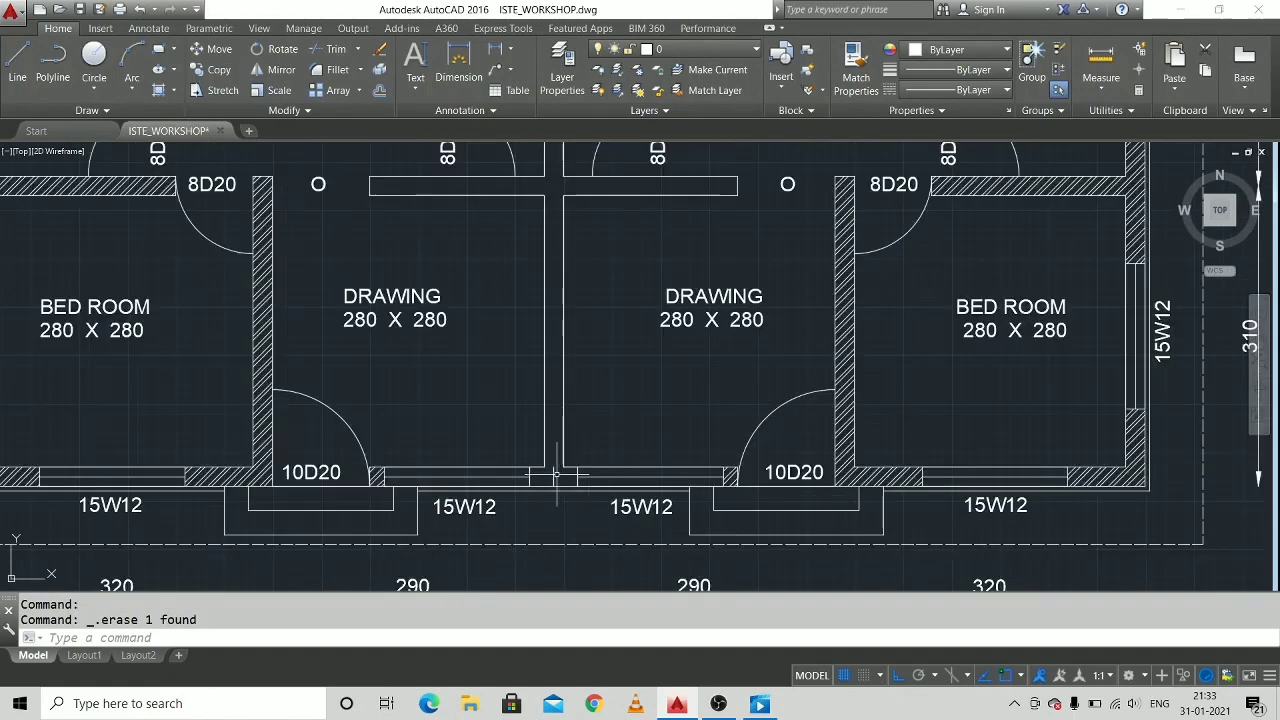
key("Delete")
left_click(553, 474)
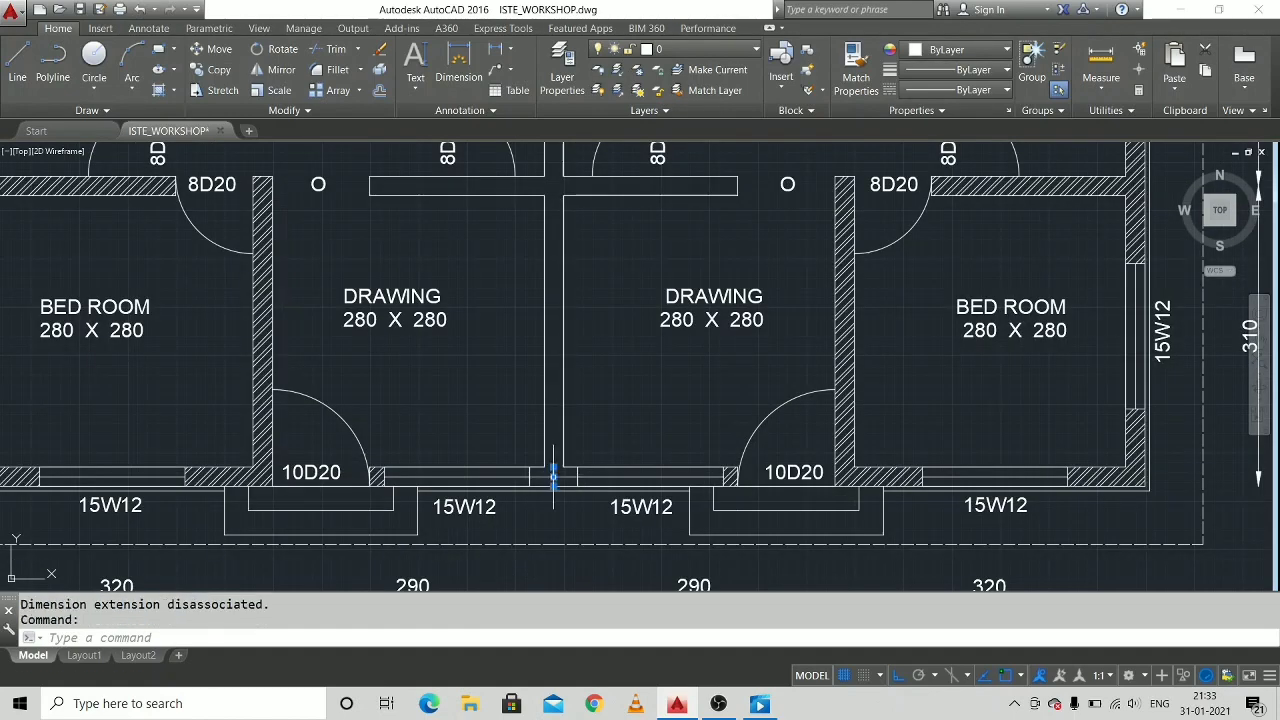
key("Delete")
scroll(577, 429, "down", 2)
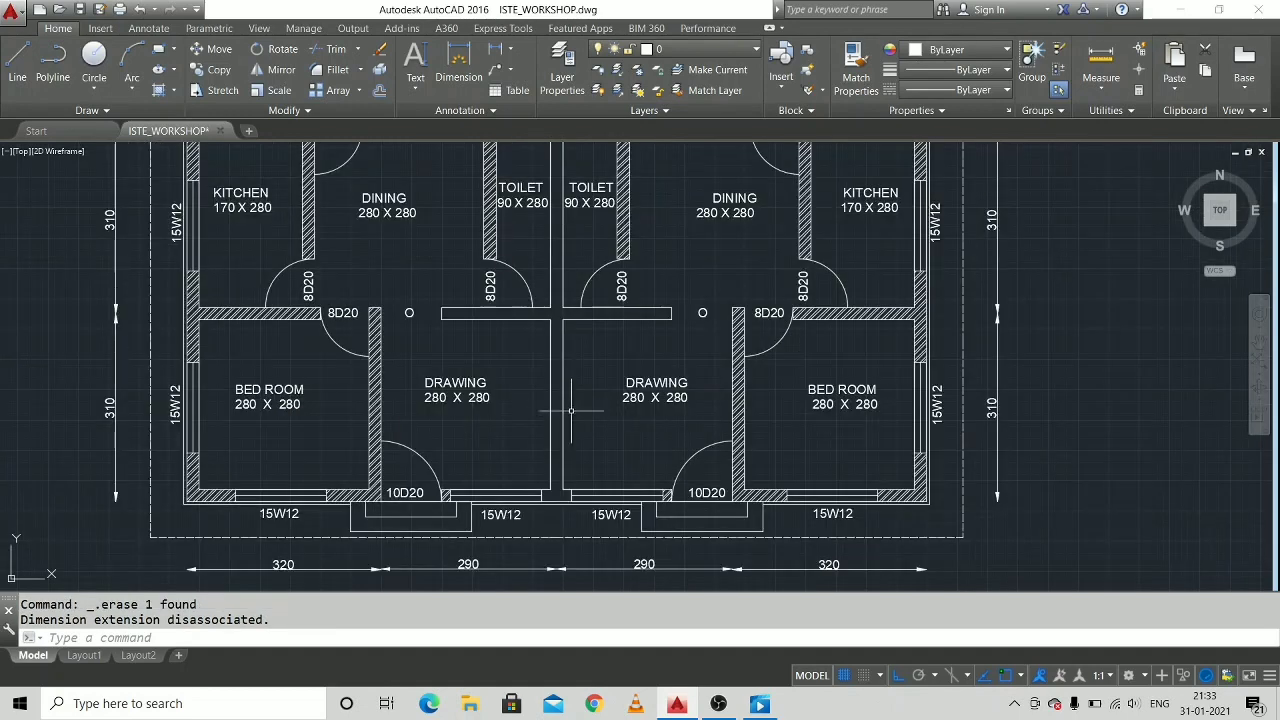
Hatch the shared party wall and the adjoining cross wall between the two units with the ANSI32 pattern.
scroll(576, 369, "down", 2)
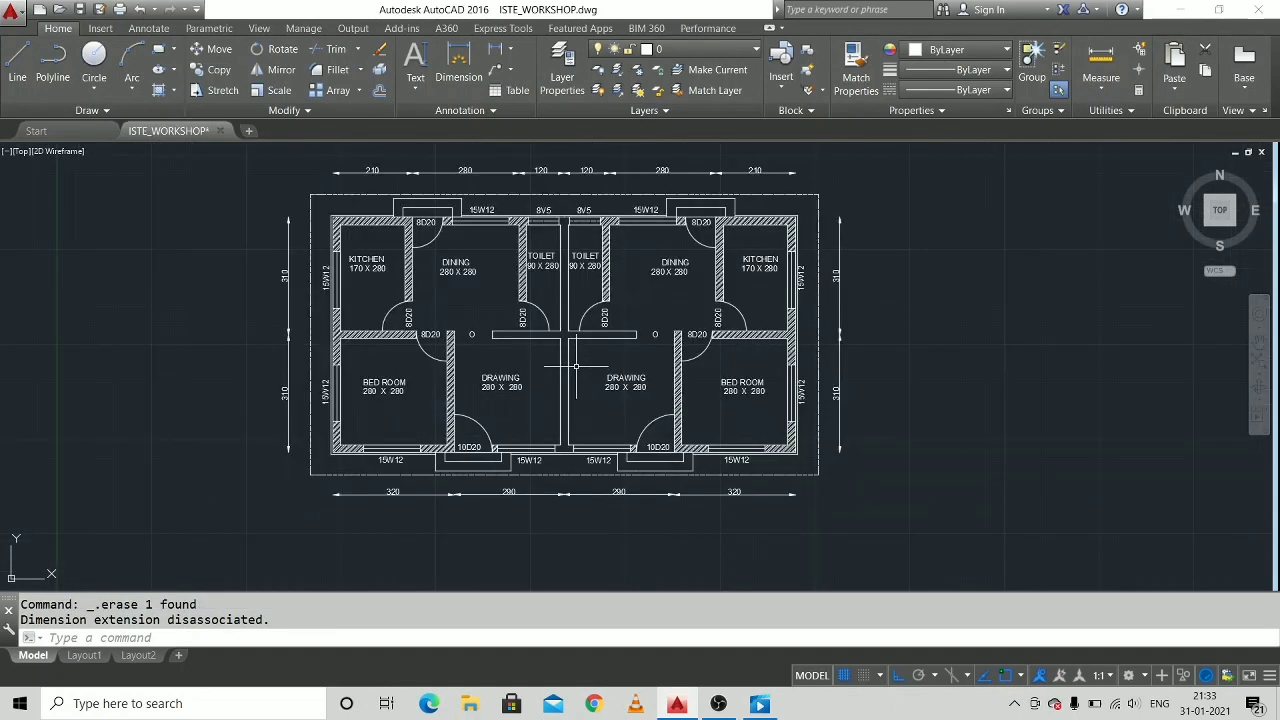
scroll(586, 320, "up", 2)
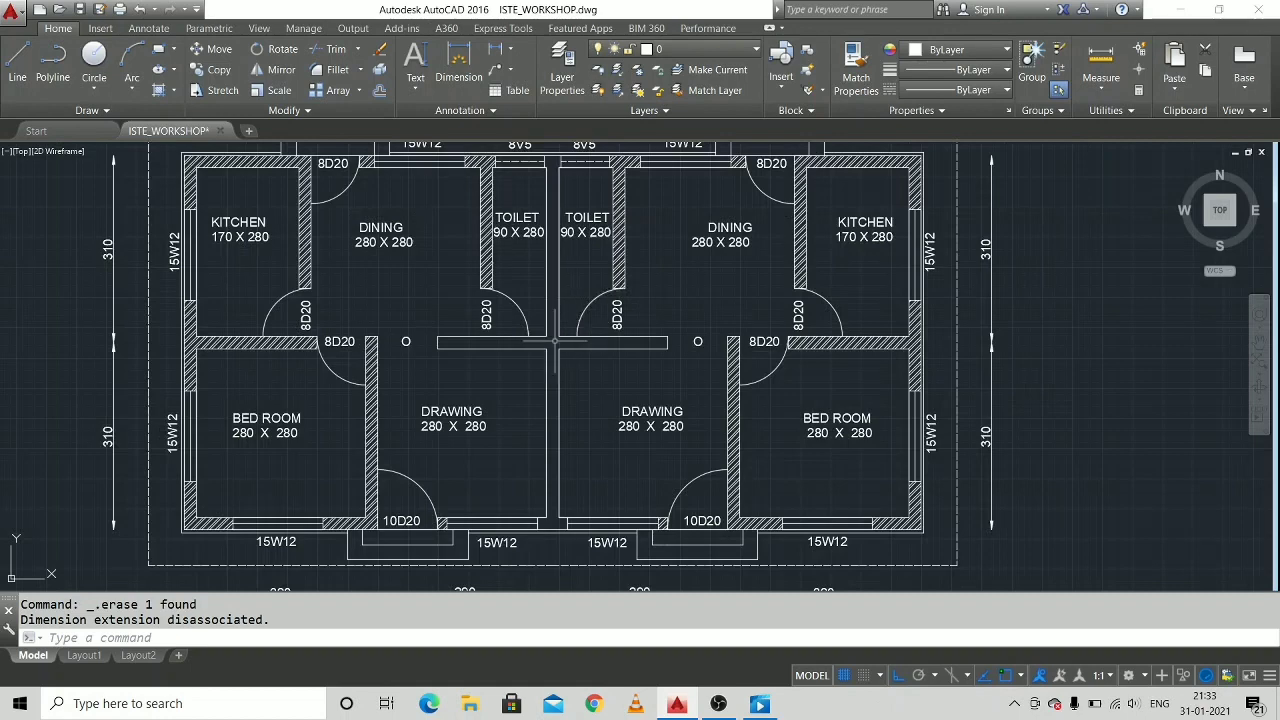
type("ha")
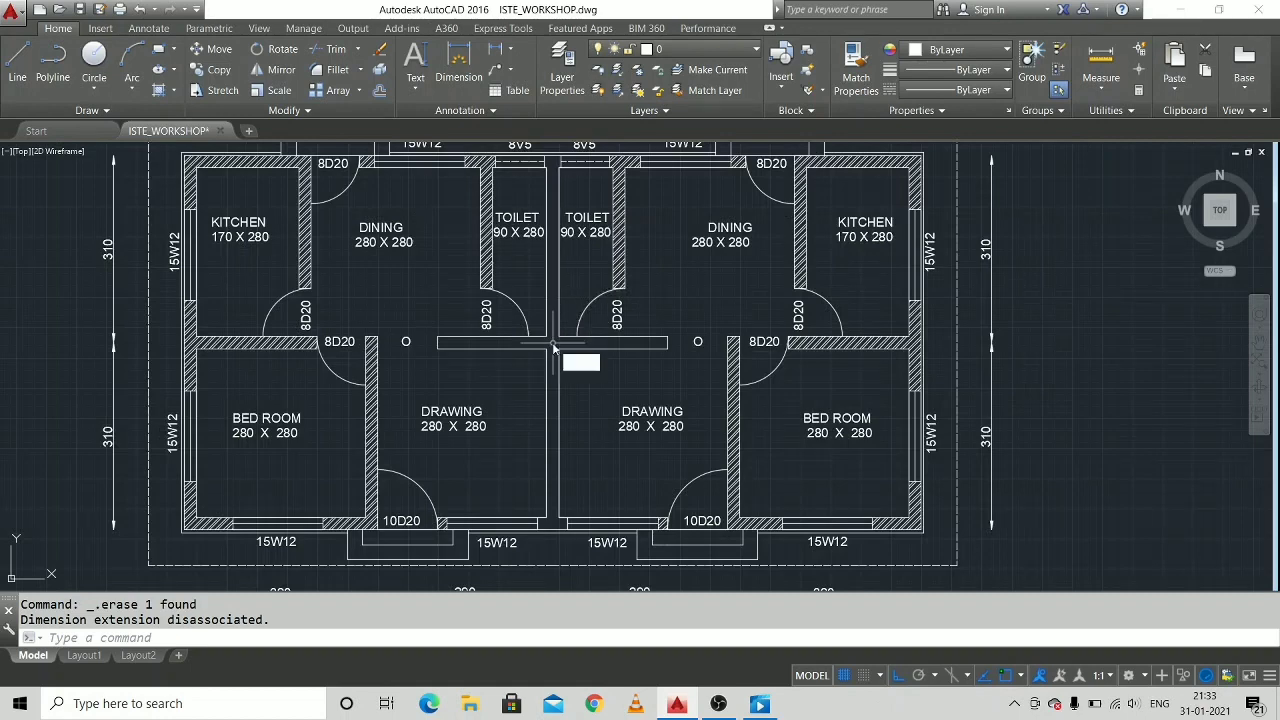
key("Escape")
type("h")
key("Return")
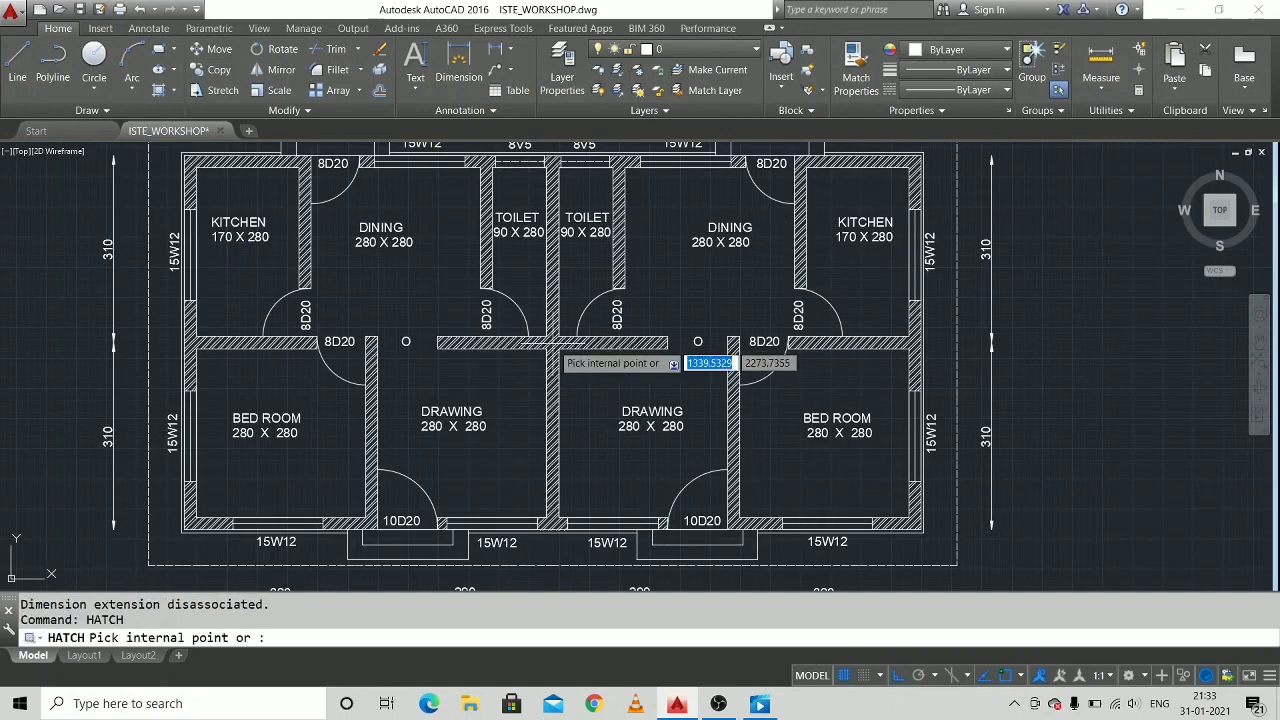
left_click(553, 343)
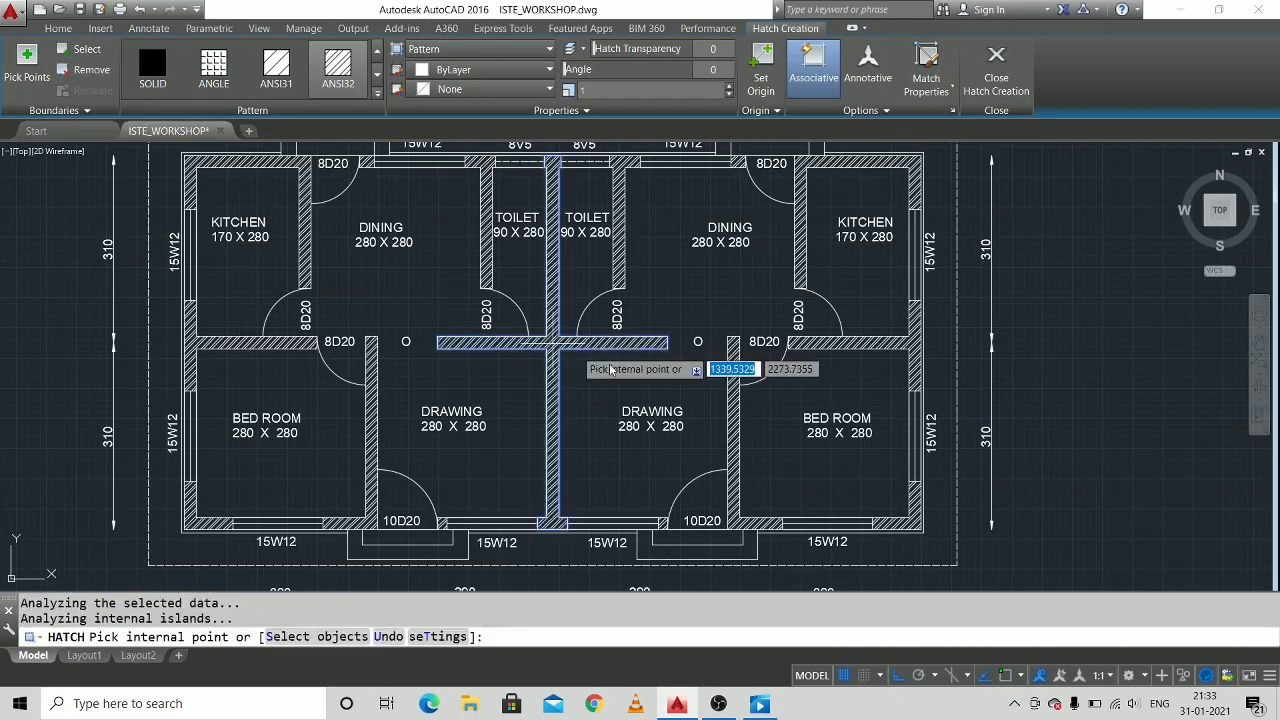
key("Escape")
scroll(627, 351, "down", 2)
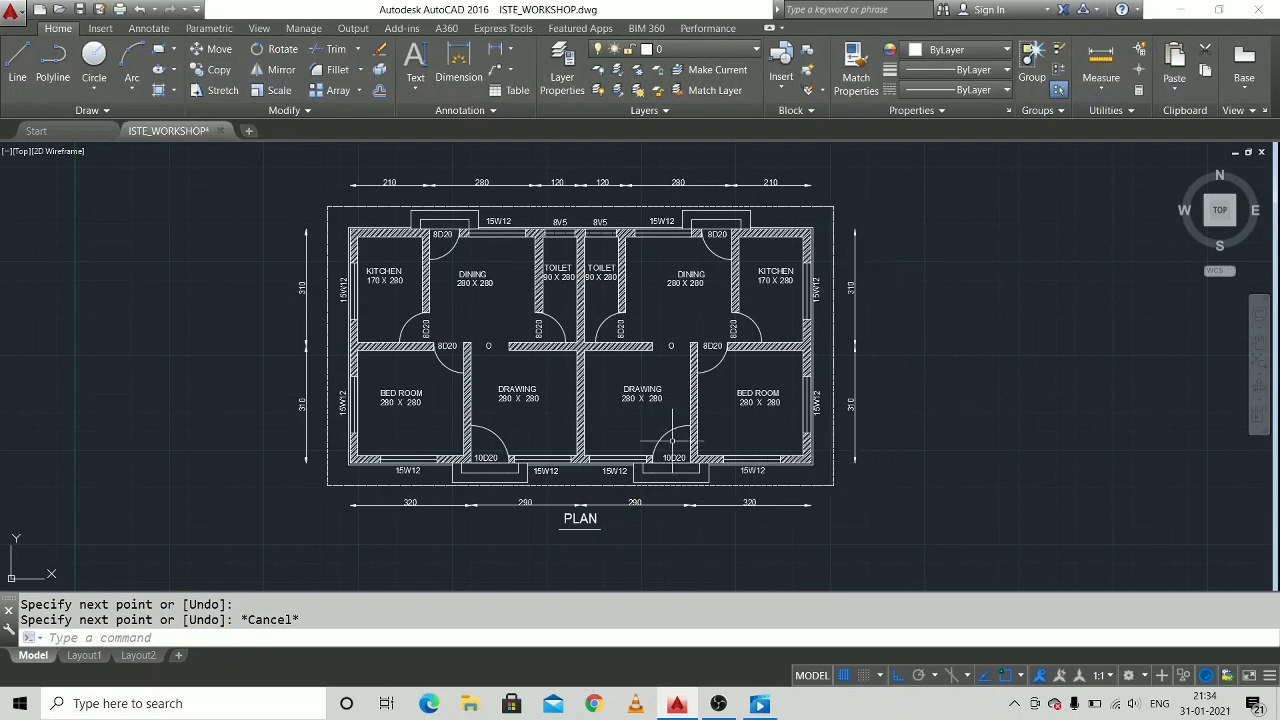
middle_click_drag(474, 537, 433, 545)
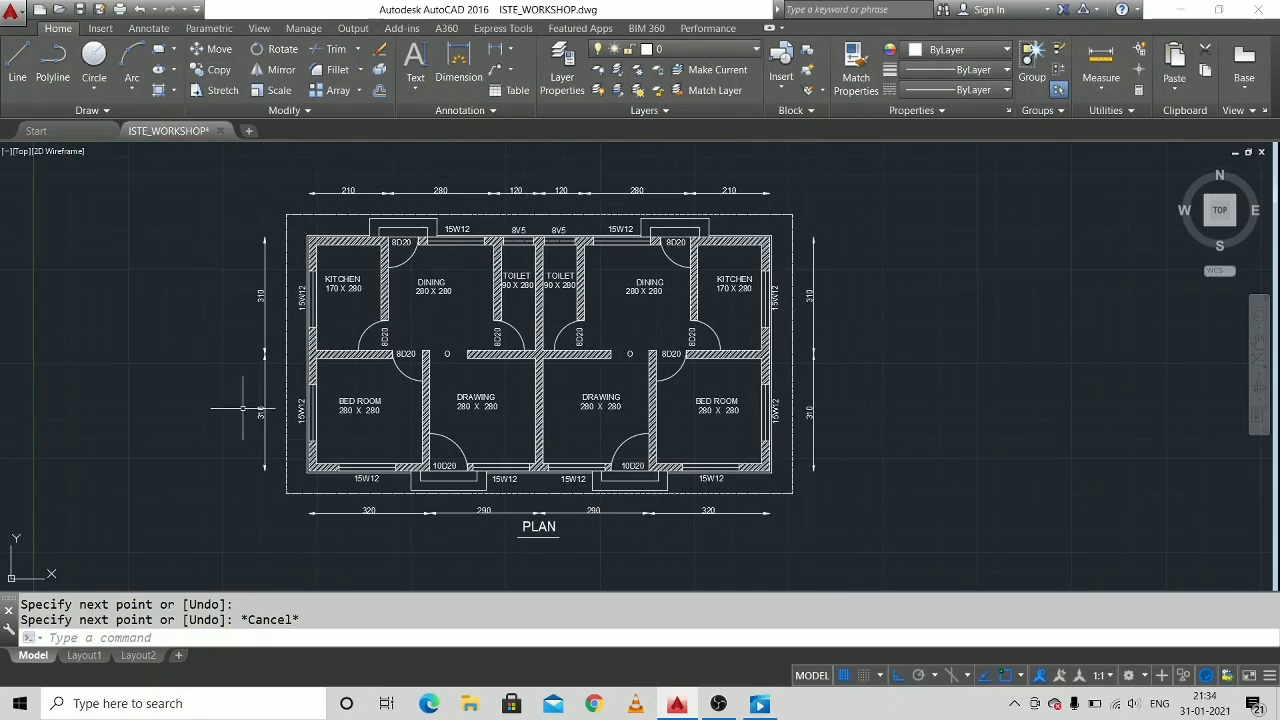